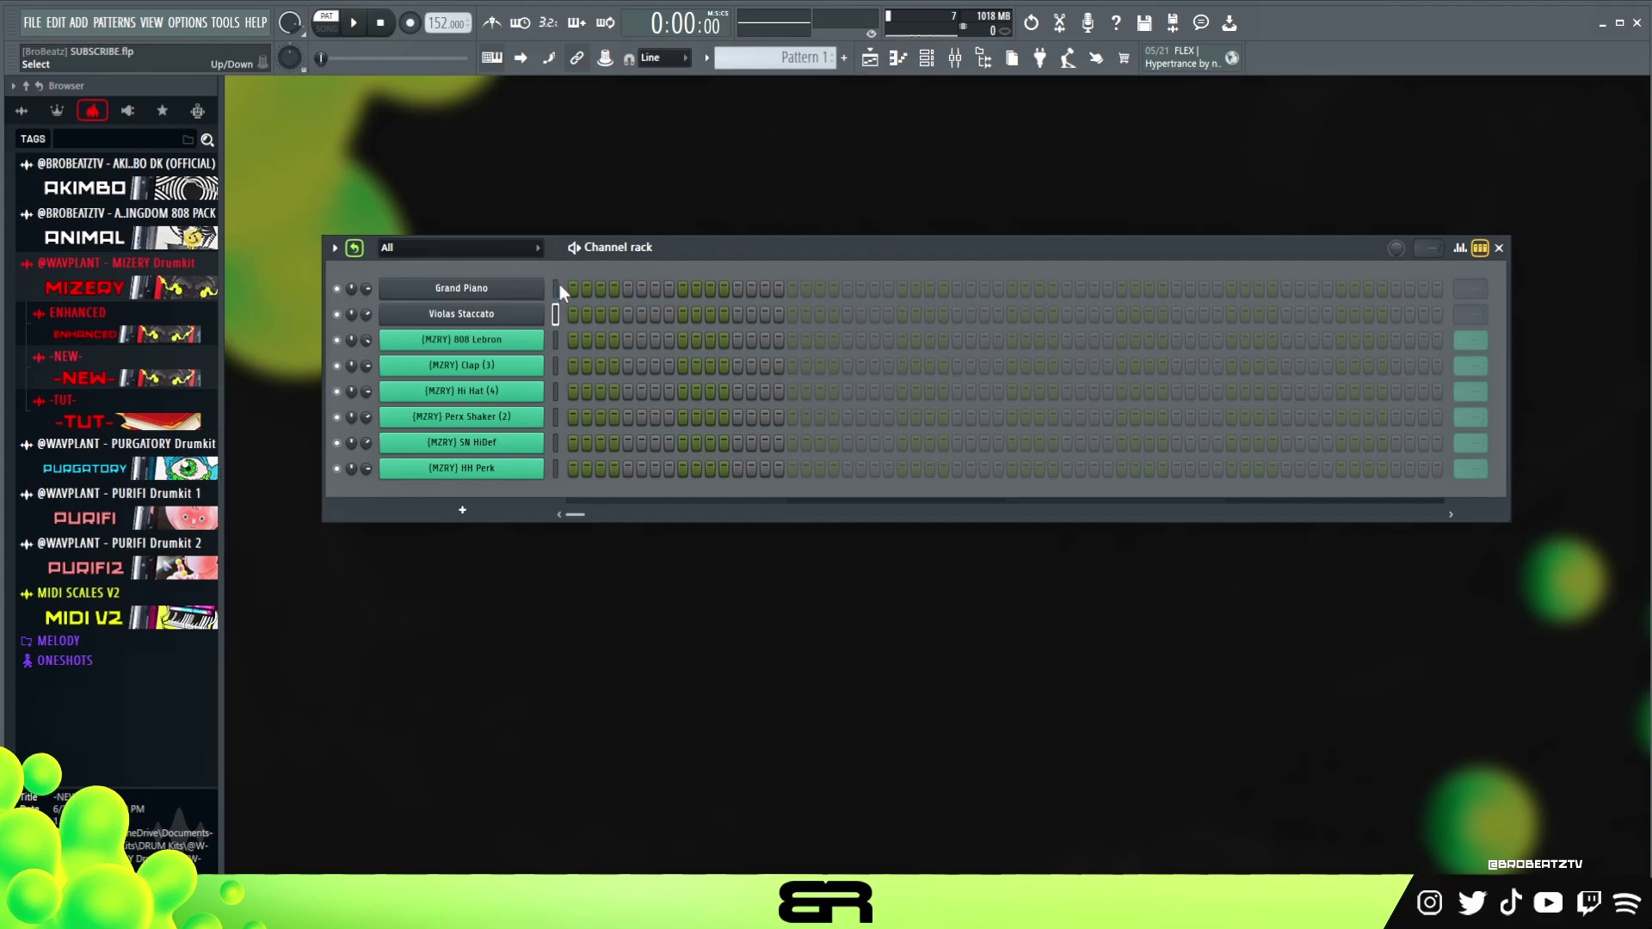
Open the Grand Piano channel's instrument window and audition its sound with a few test notes
scroll(565, 287, up, 1)
scroll(730, 239, down, 1)
drag(731, 245, 662, 199)
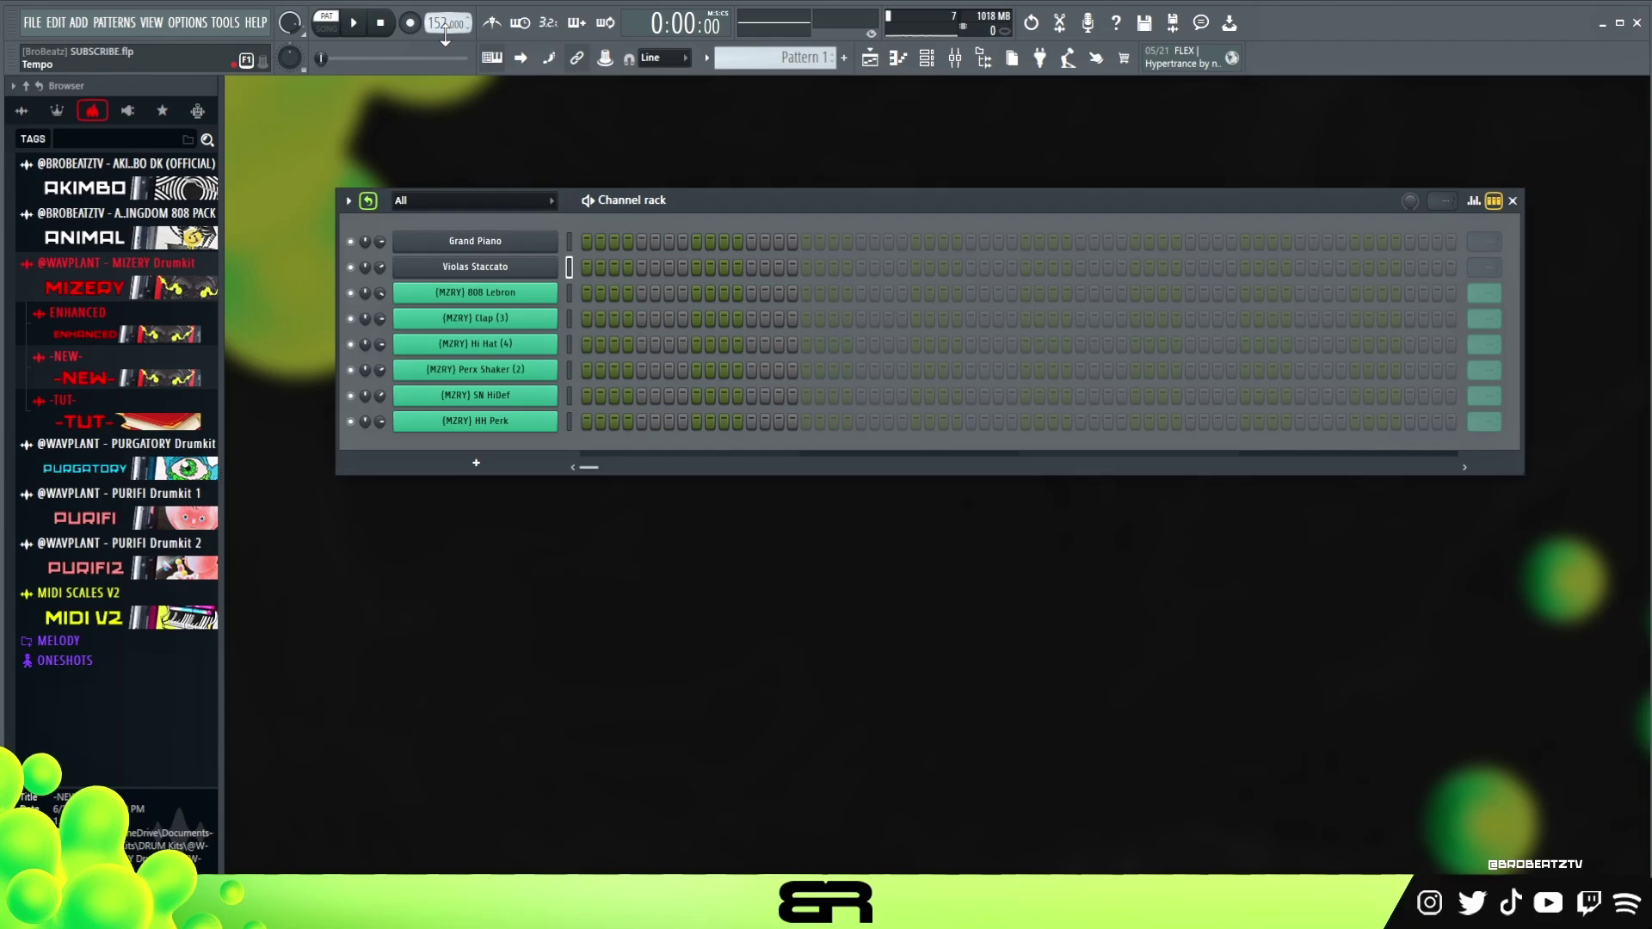
click(516, 243)
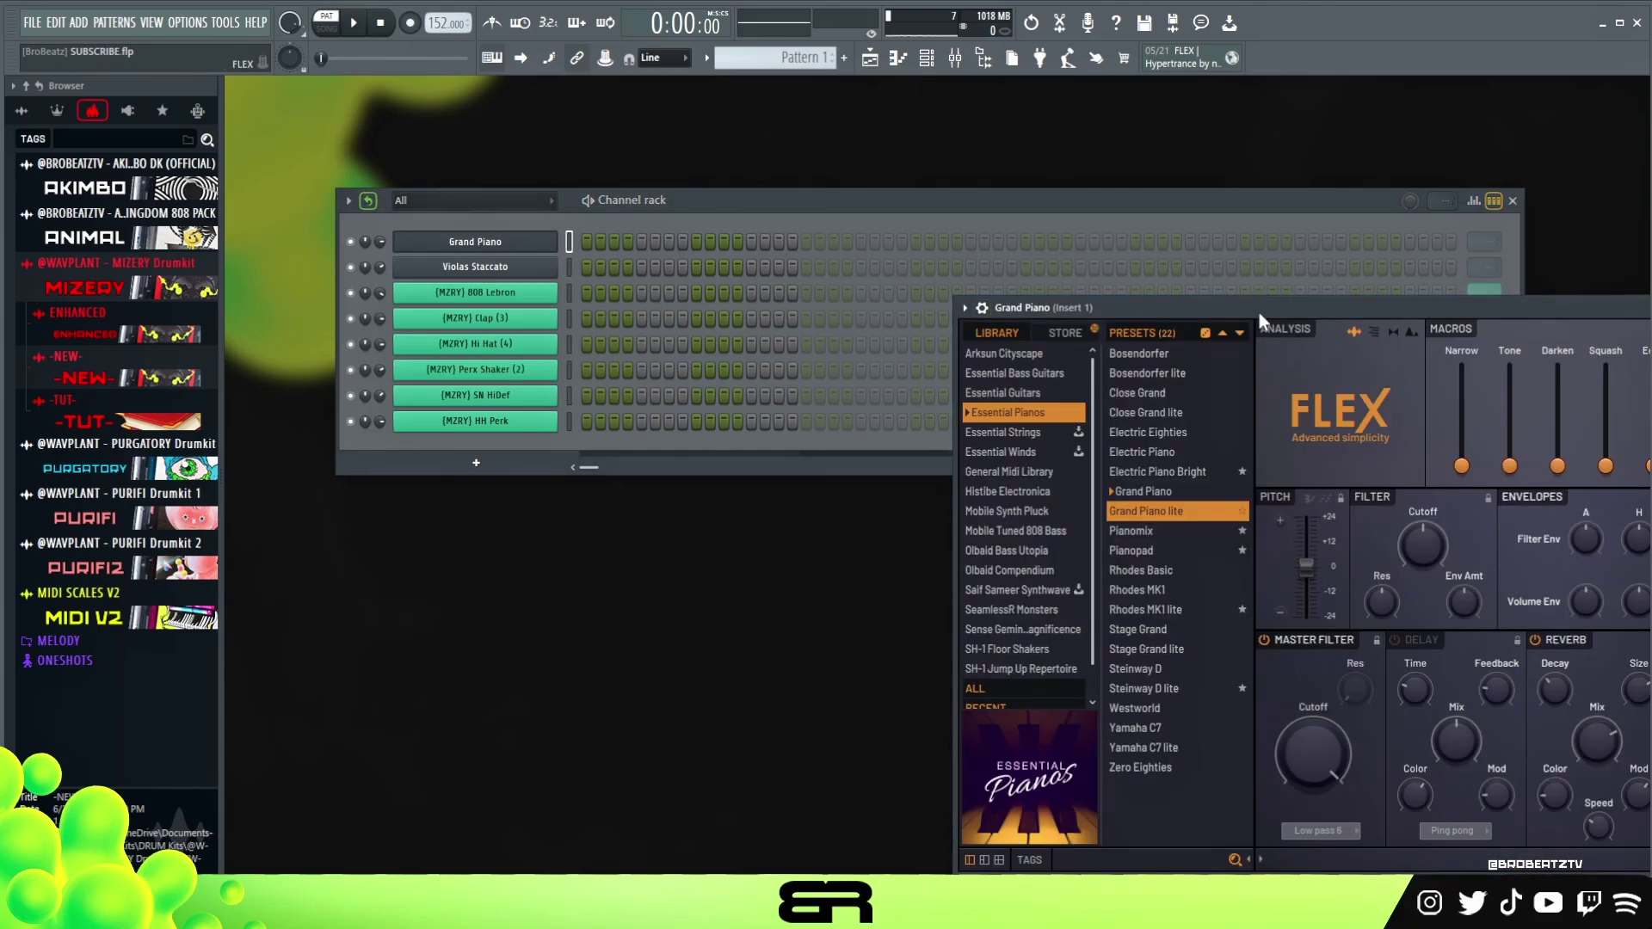
drag(1269, 314, 540, 151)
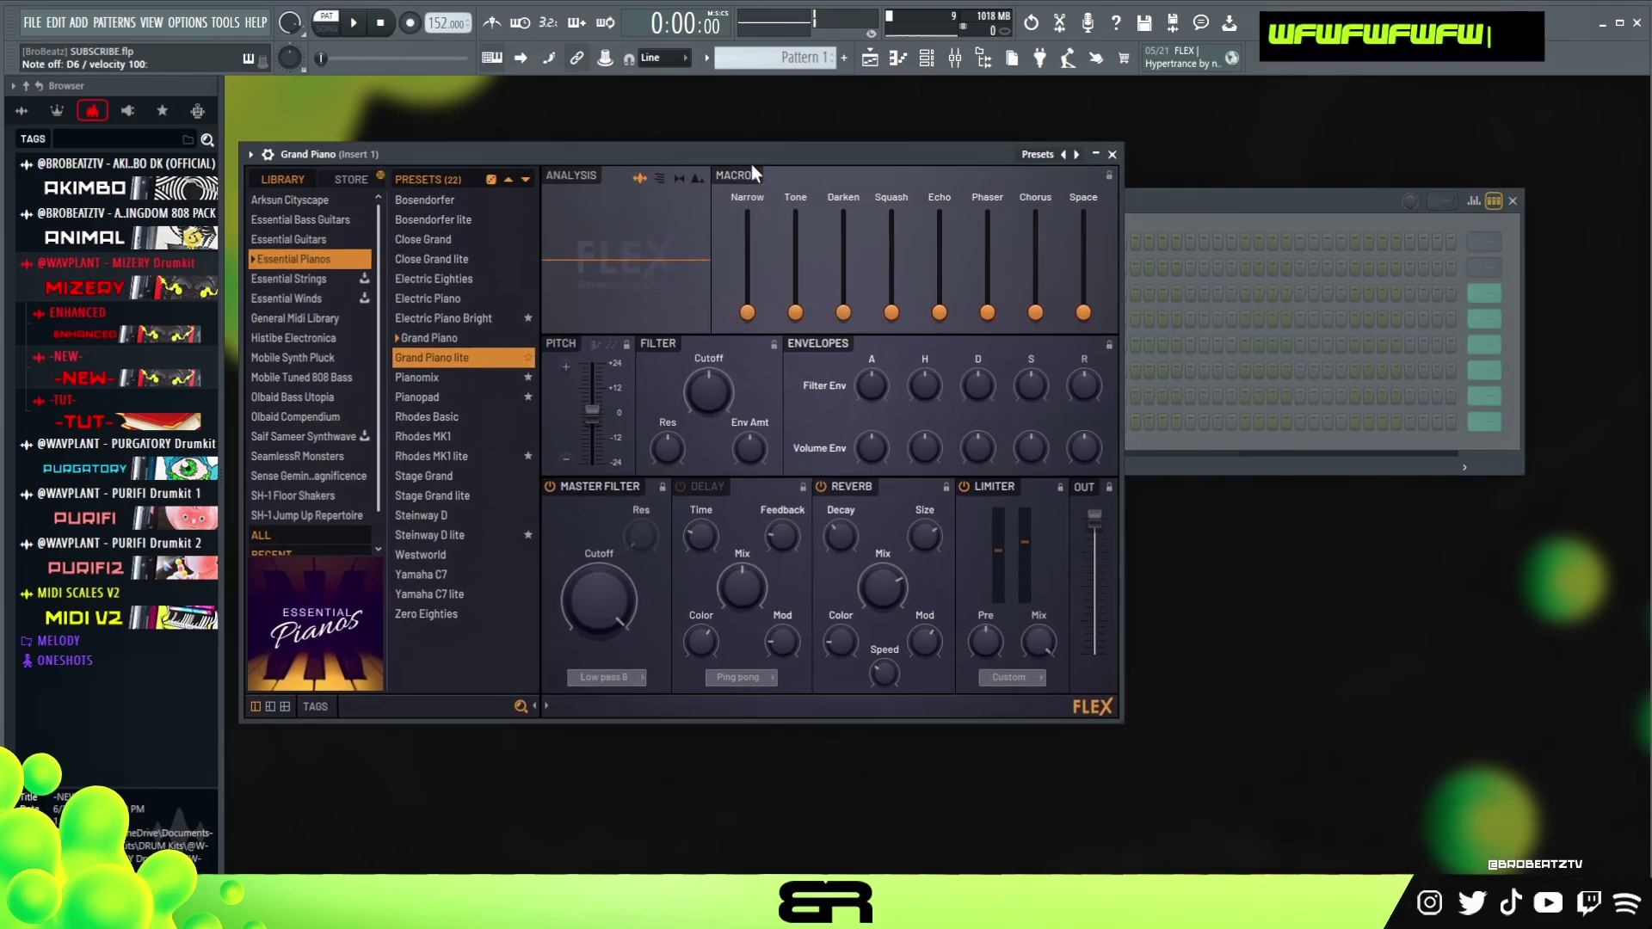
drag(755, 161, 905, 175)
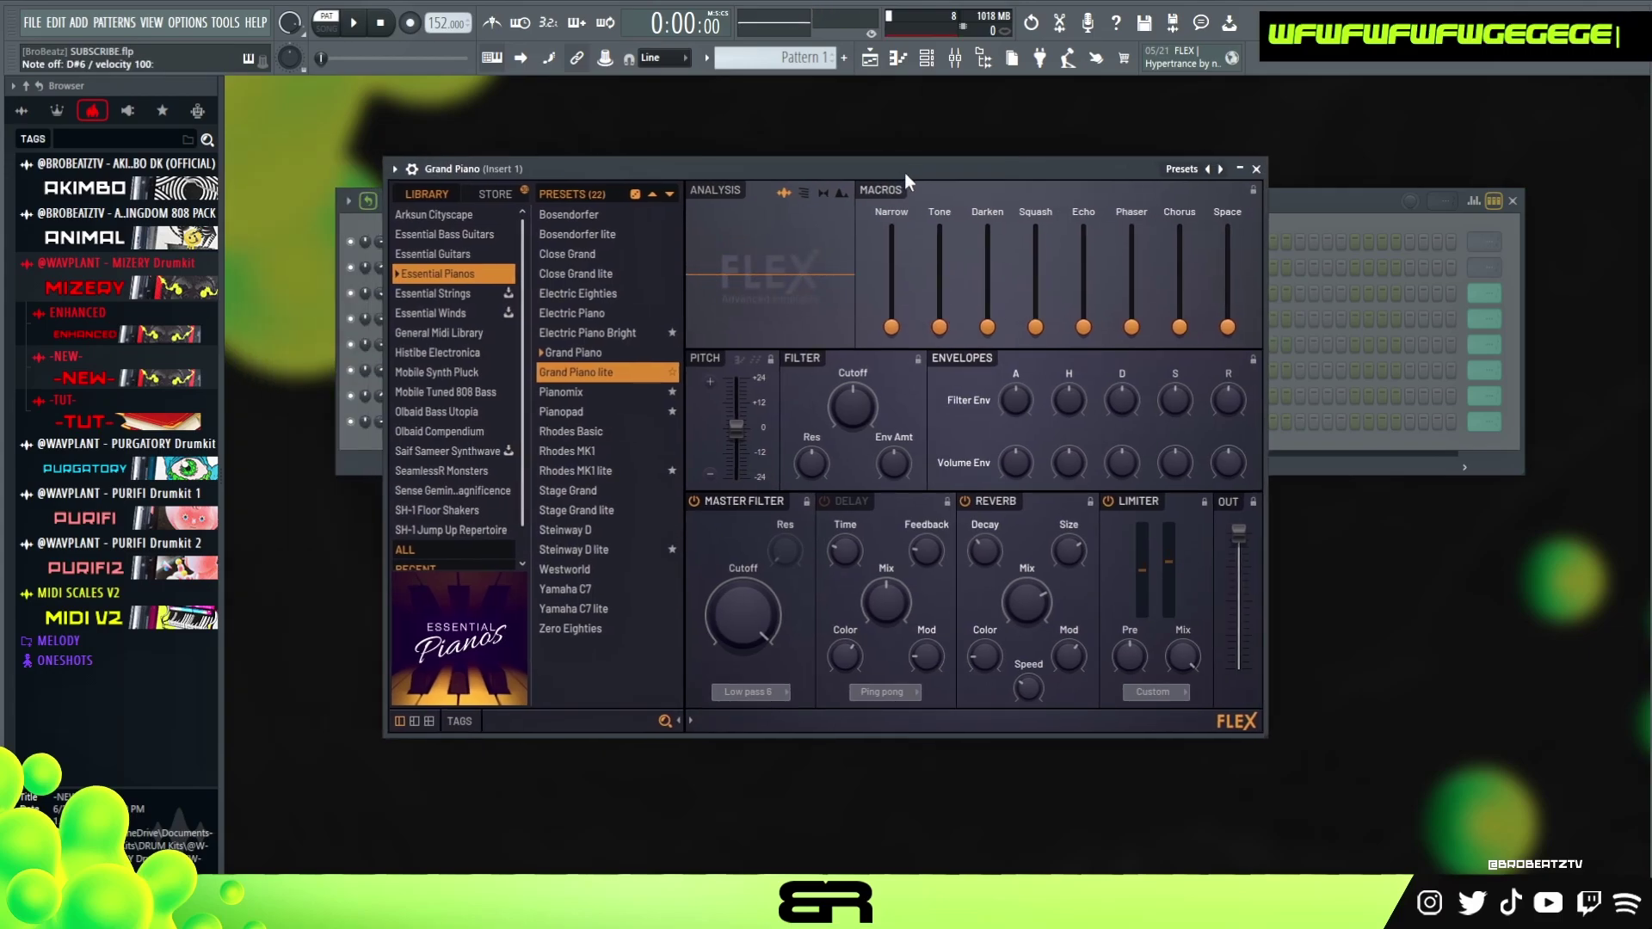
drag(905, 172, 1091, 201)
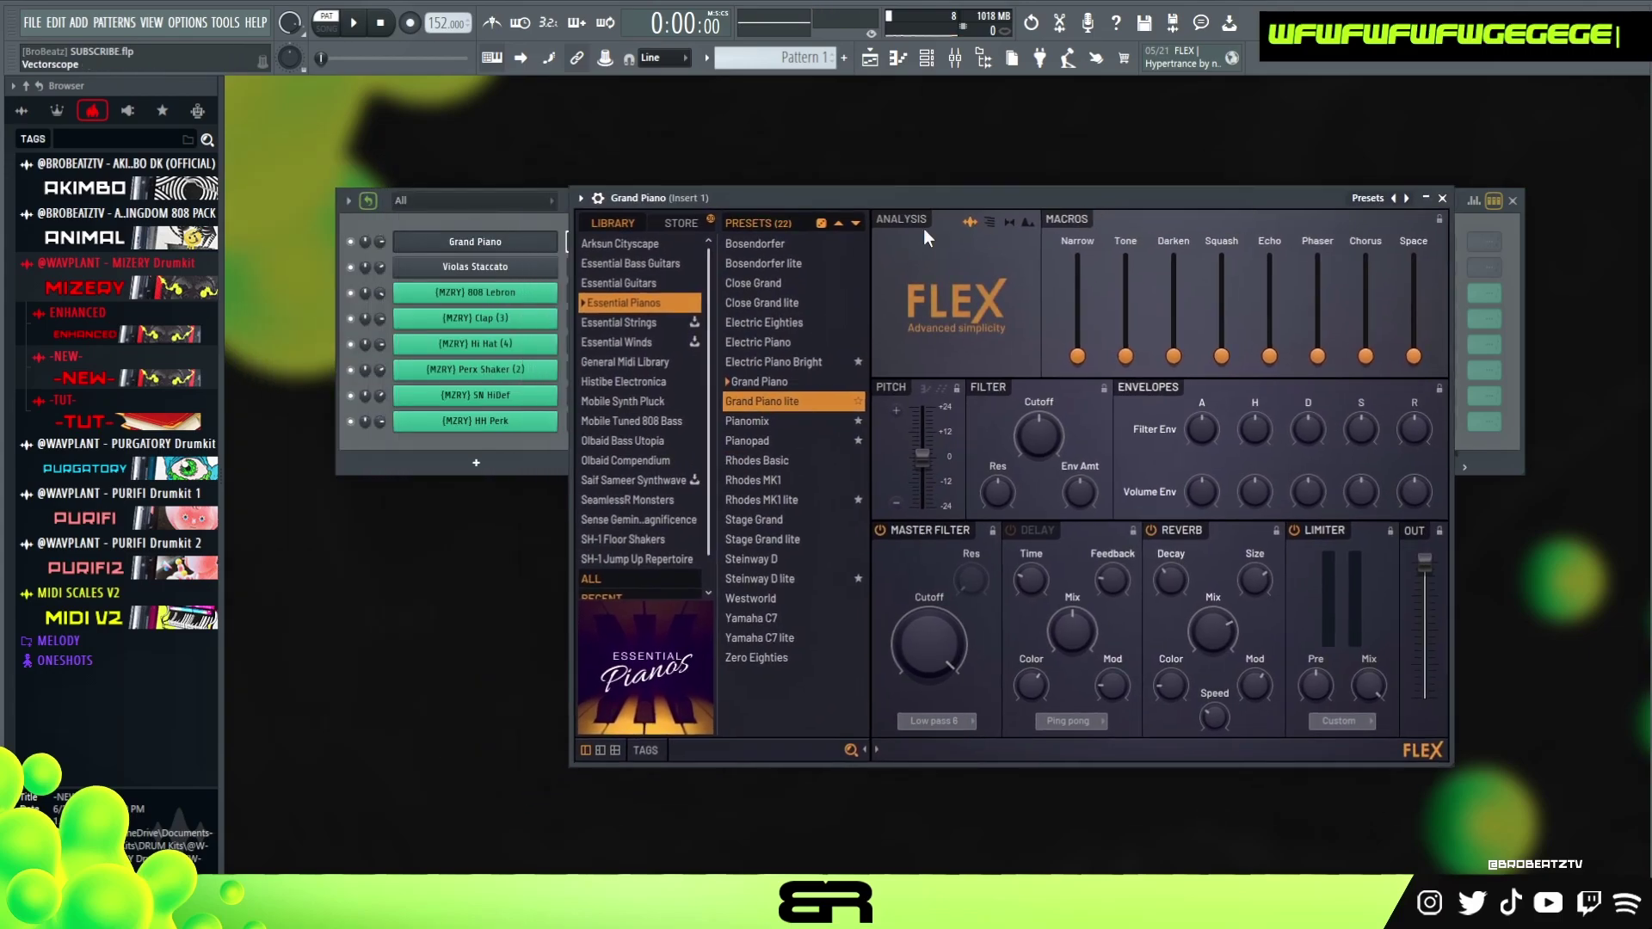
click(1442, 198)
Open the piano roll for the Grand Piano channel
right_click(555, 239)
click(632, 243)
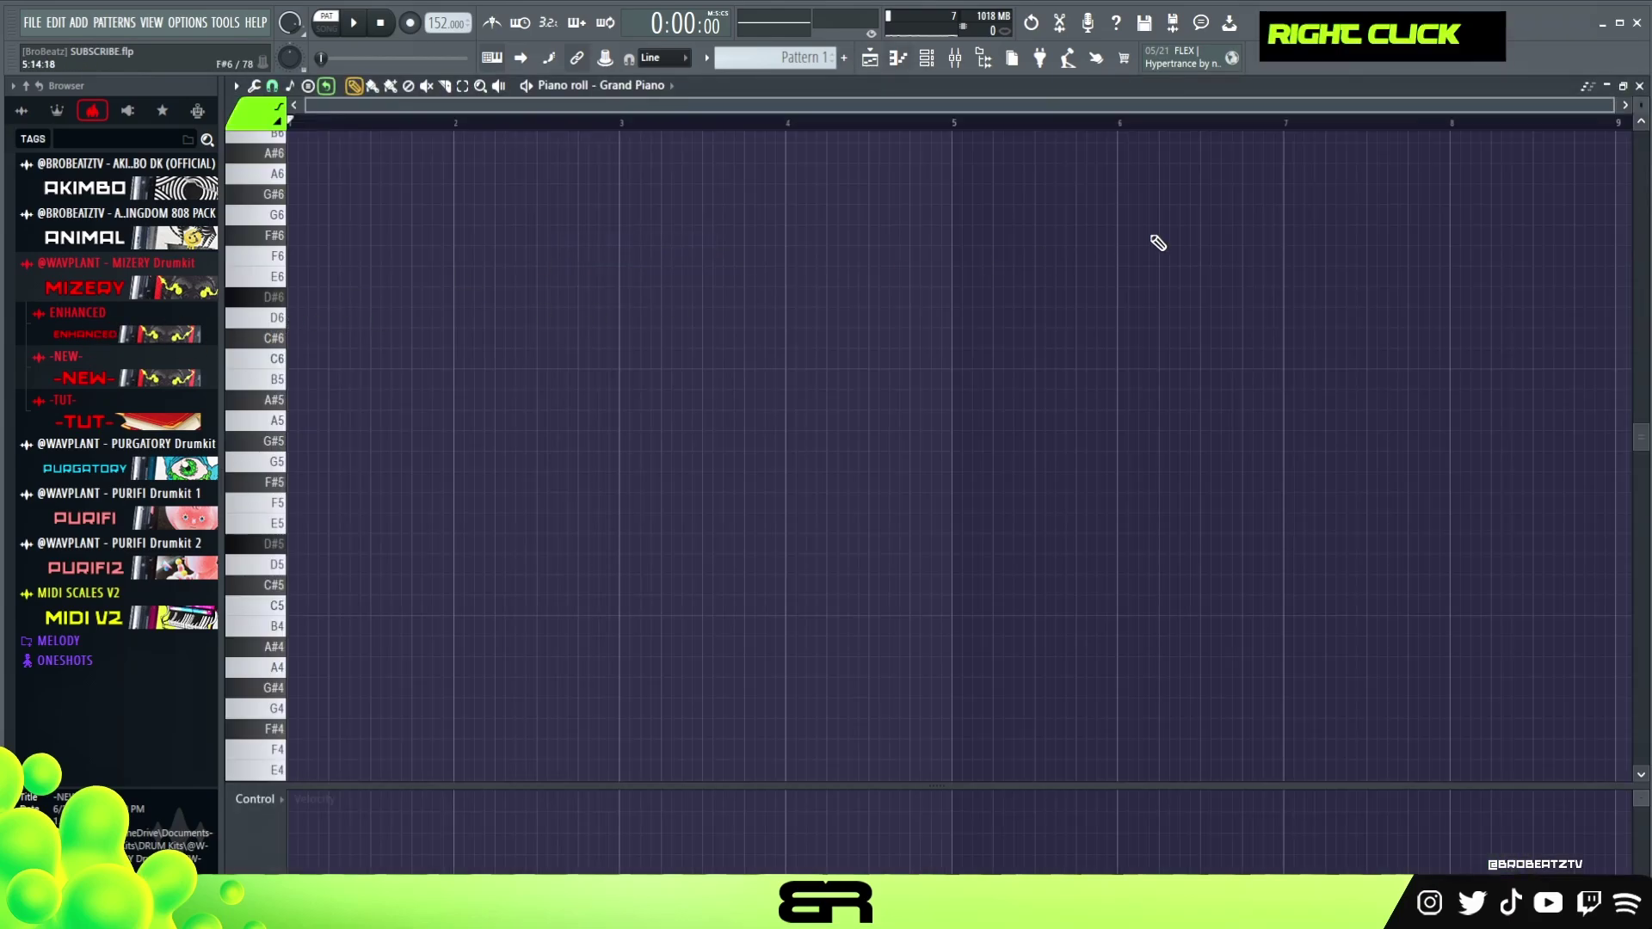
drag(1609, 107, 1354, 106)
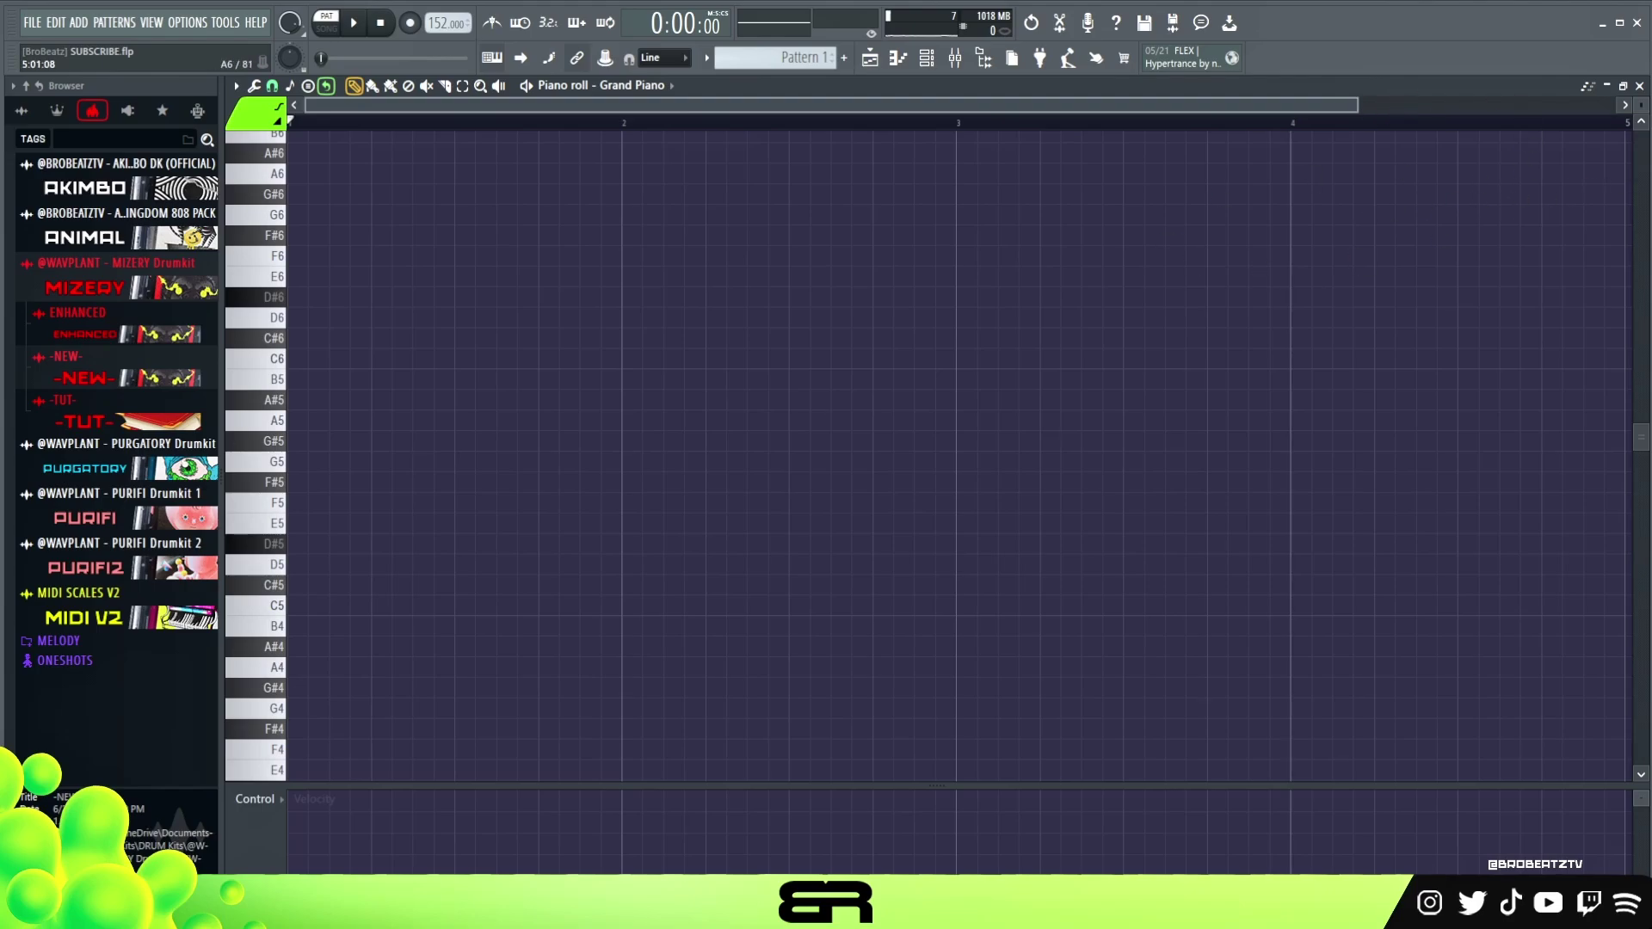
scroll(1163, 221, up, 2)
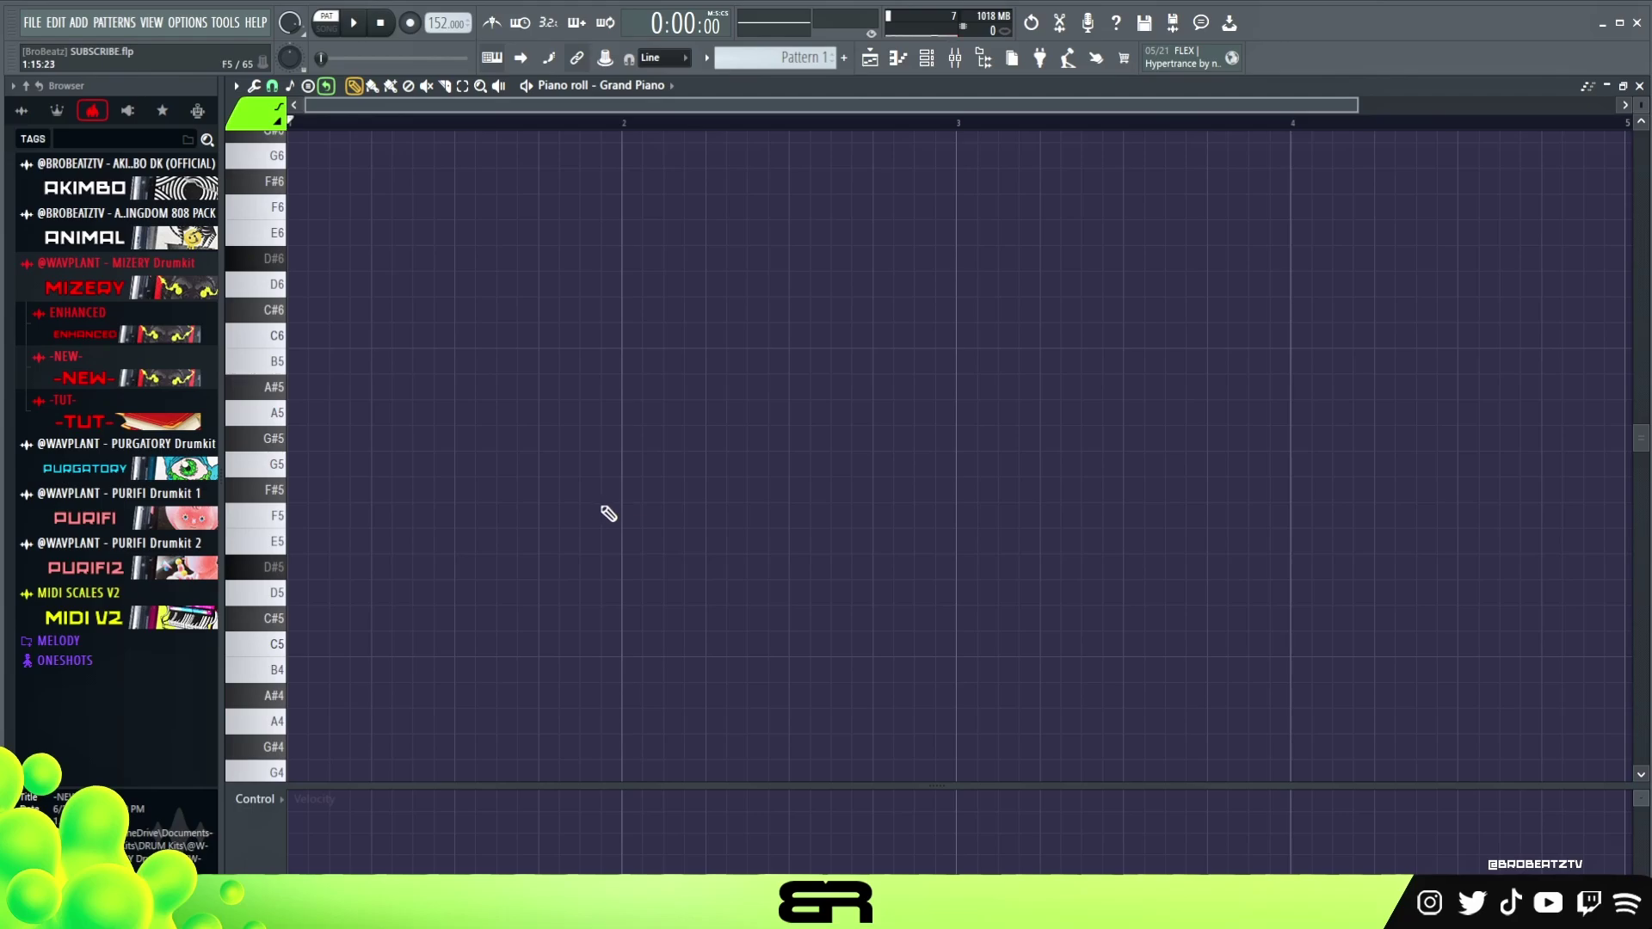
Place a four-step C#5 note at the start of bar 1 and duplicate it up to D#5
click(323, 618)
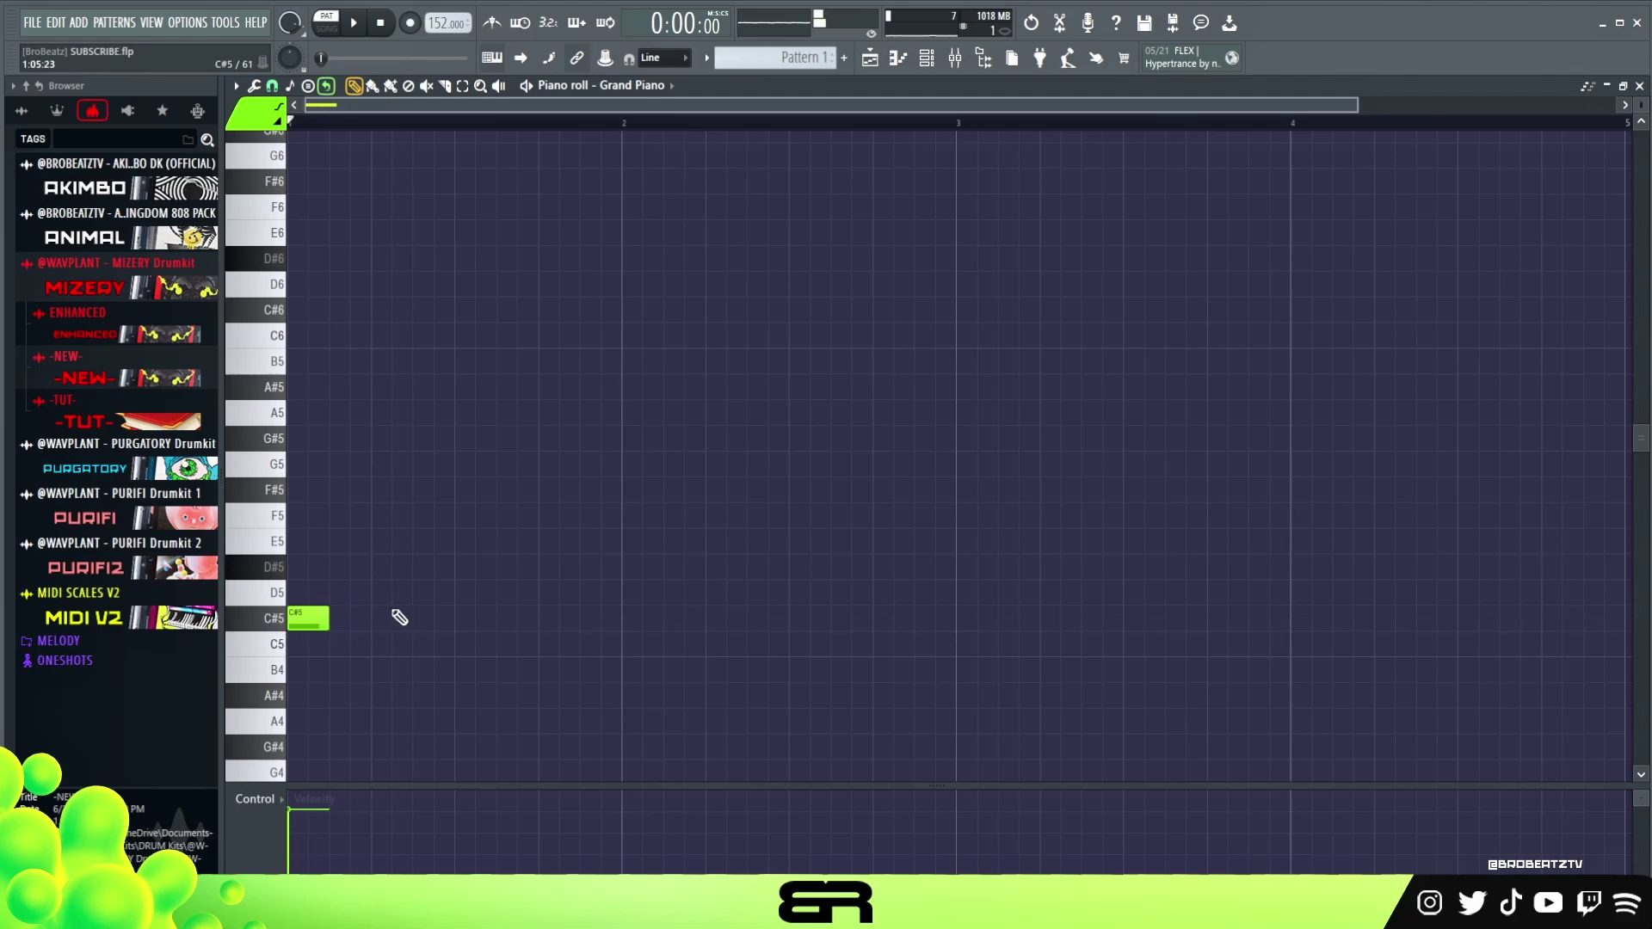
ctrl+click(321, 614)
shift+drag(322, 614, 363, 559)
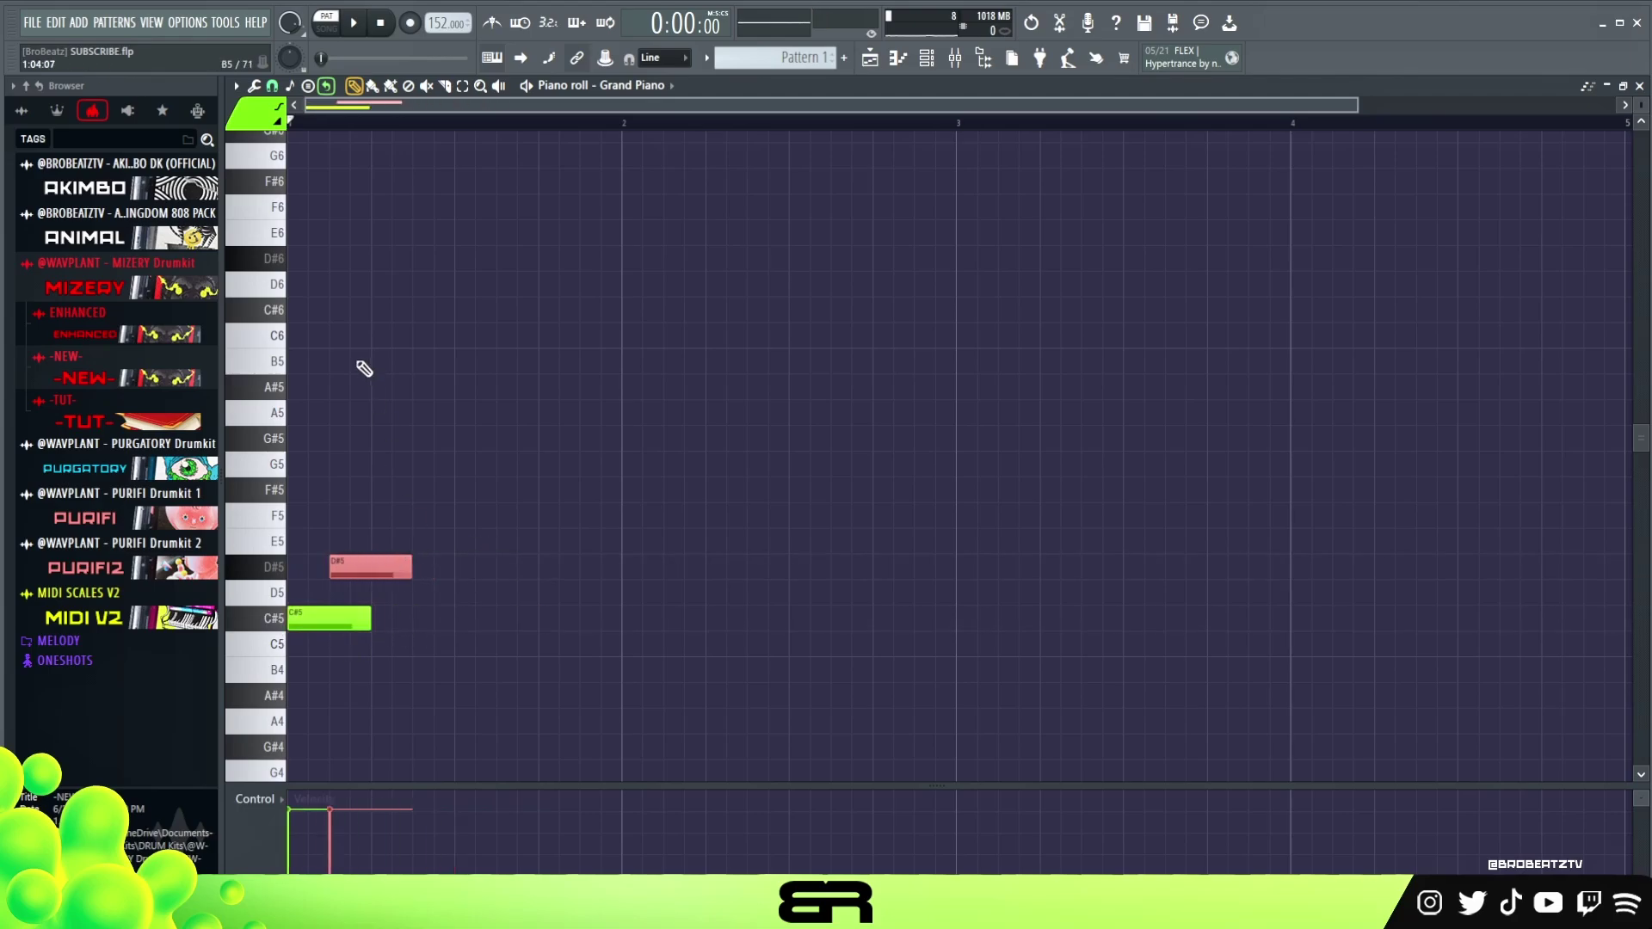
click(290, 85)
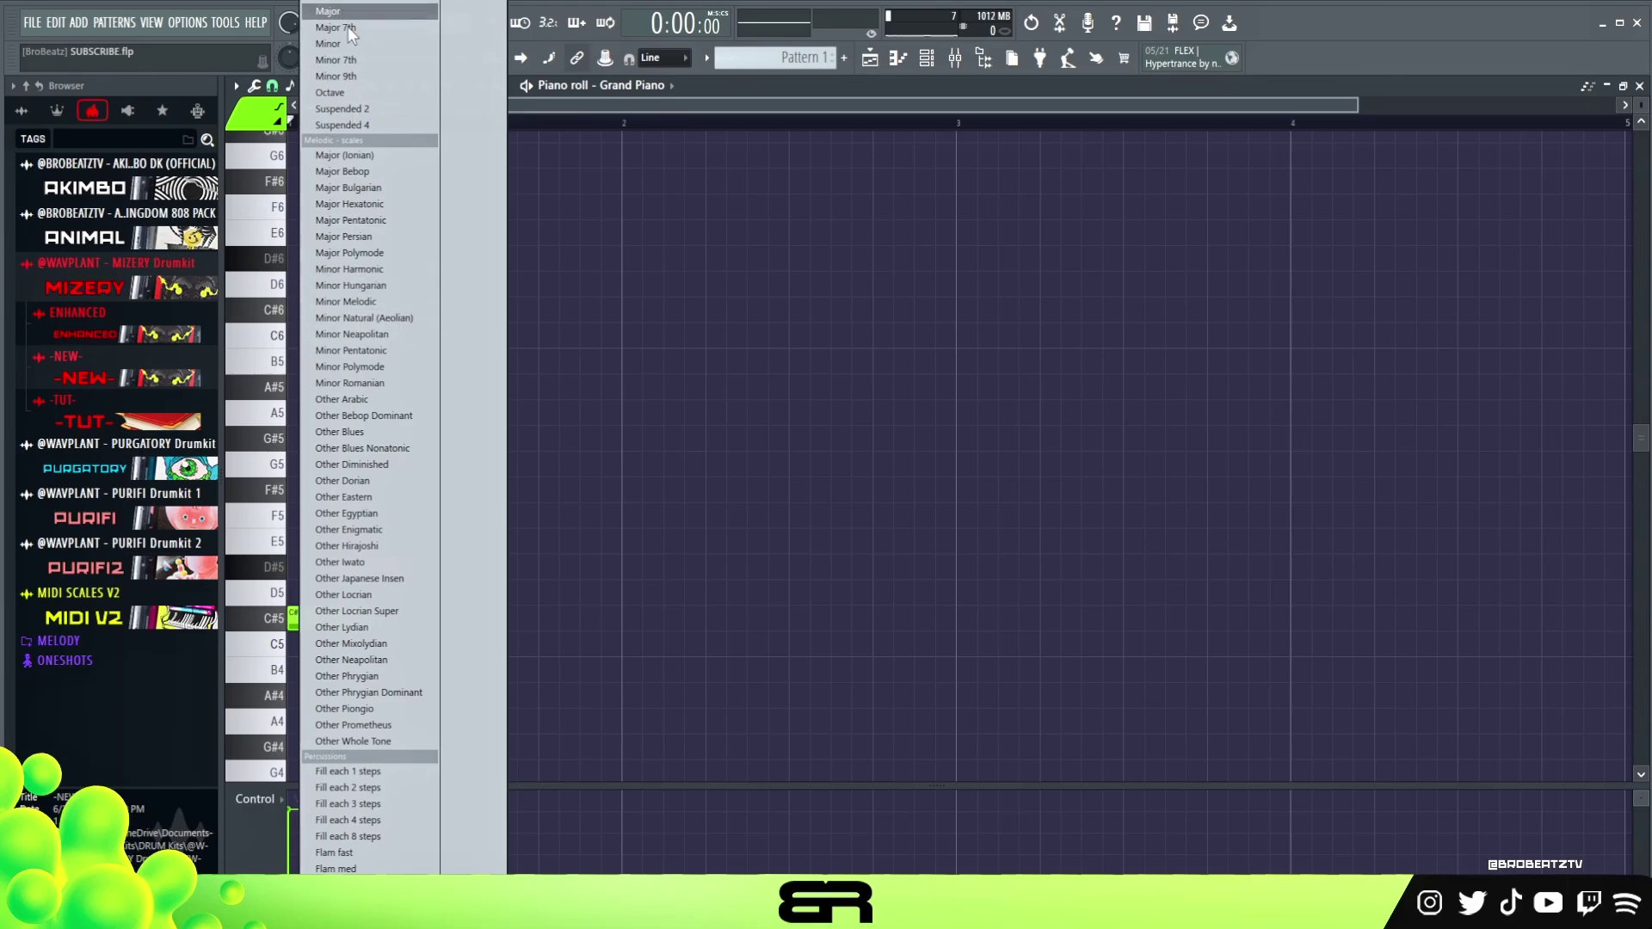
click(363, 286)
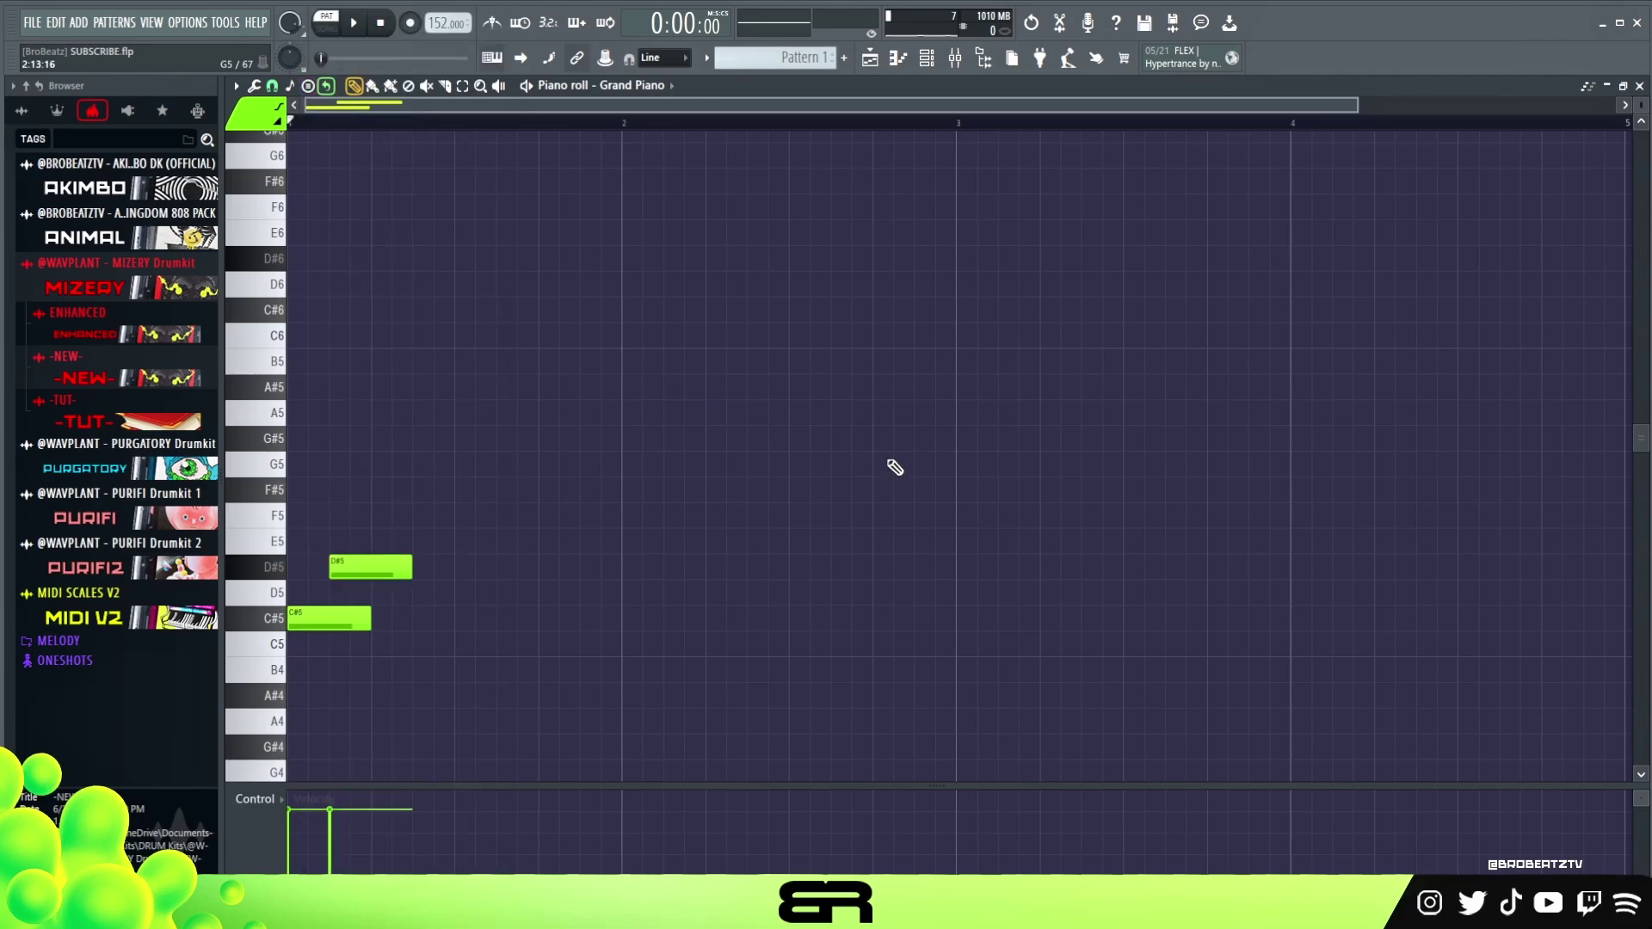
Try the second note on D5 directly after the C#5, add a D#5 after it, and play the phrase
drag(376, 568, 420, 593)
key(space)
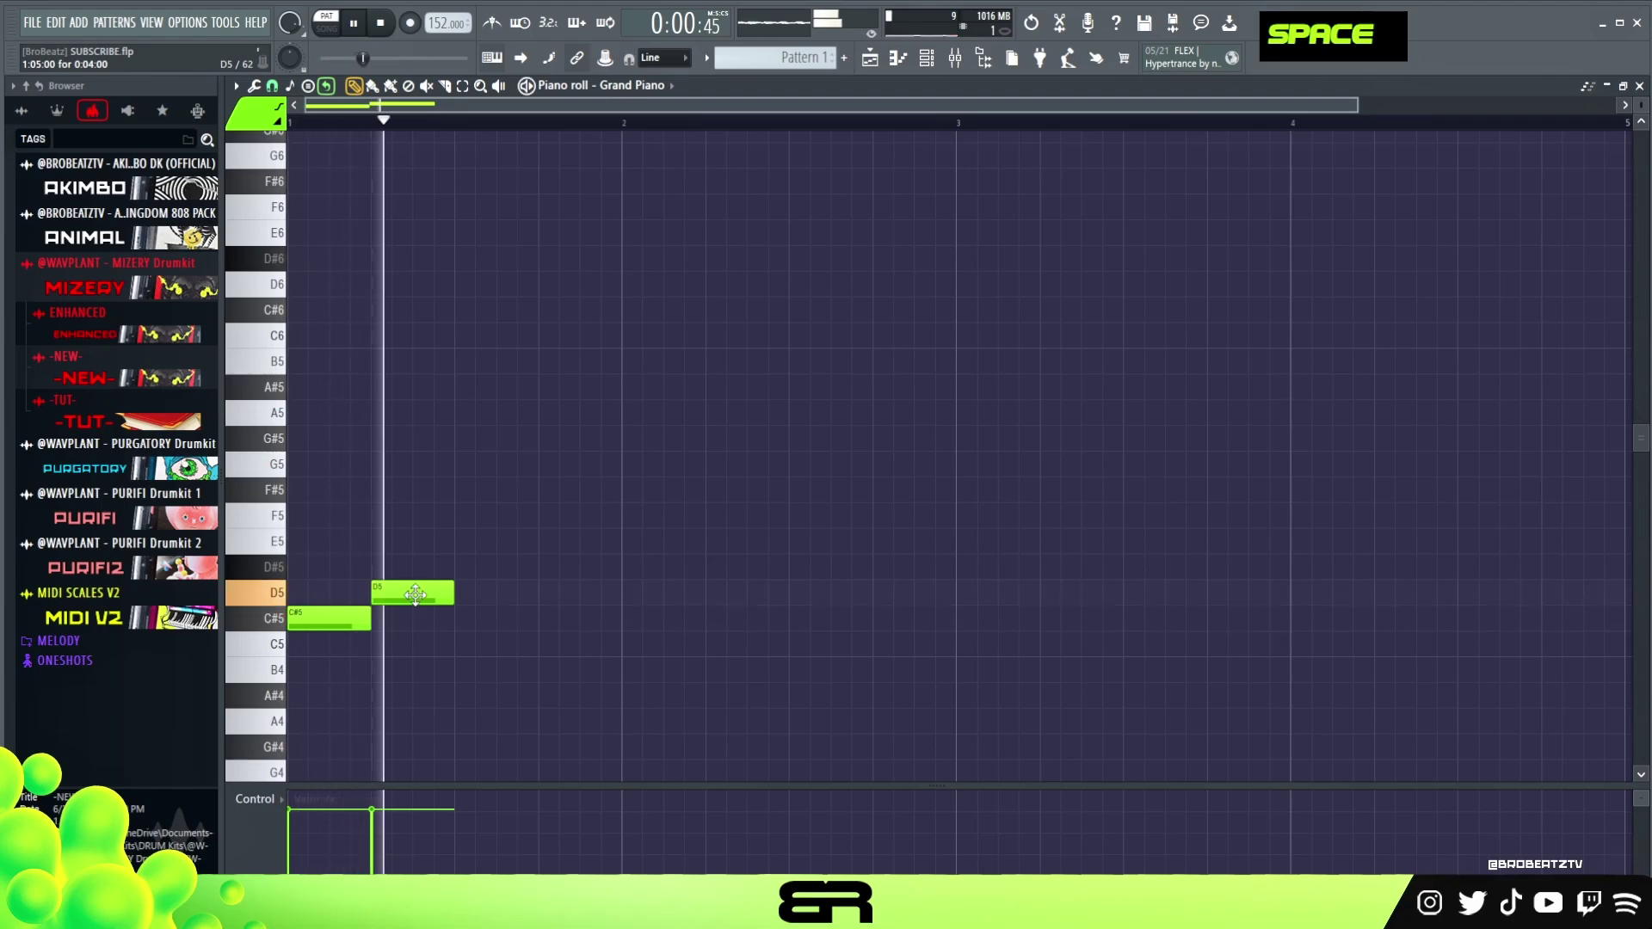
key(space)
click(471, 568)
key(space)
key(space)
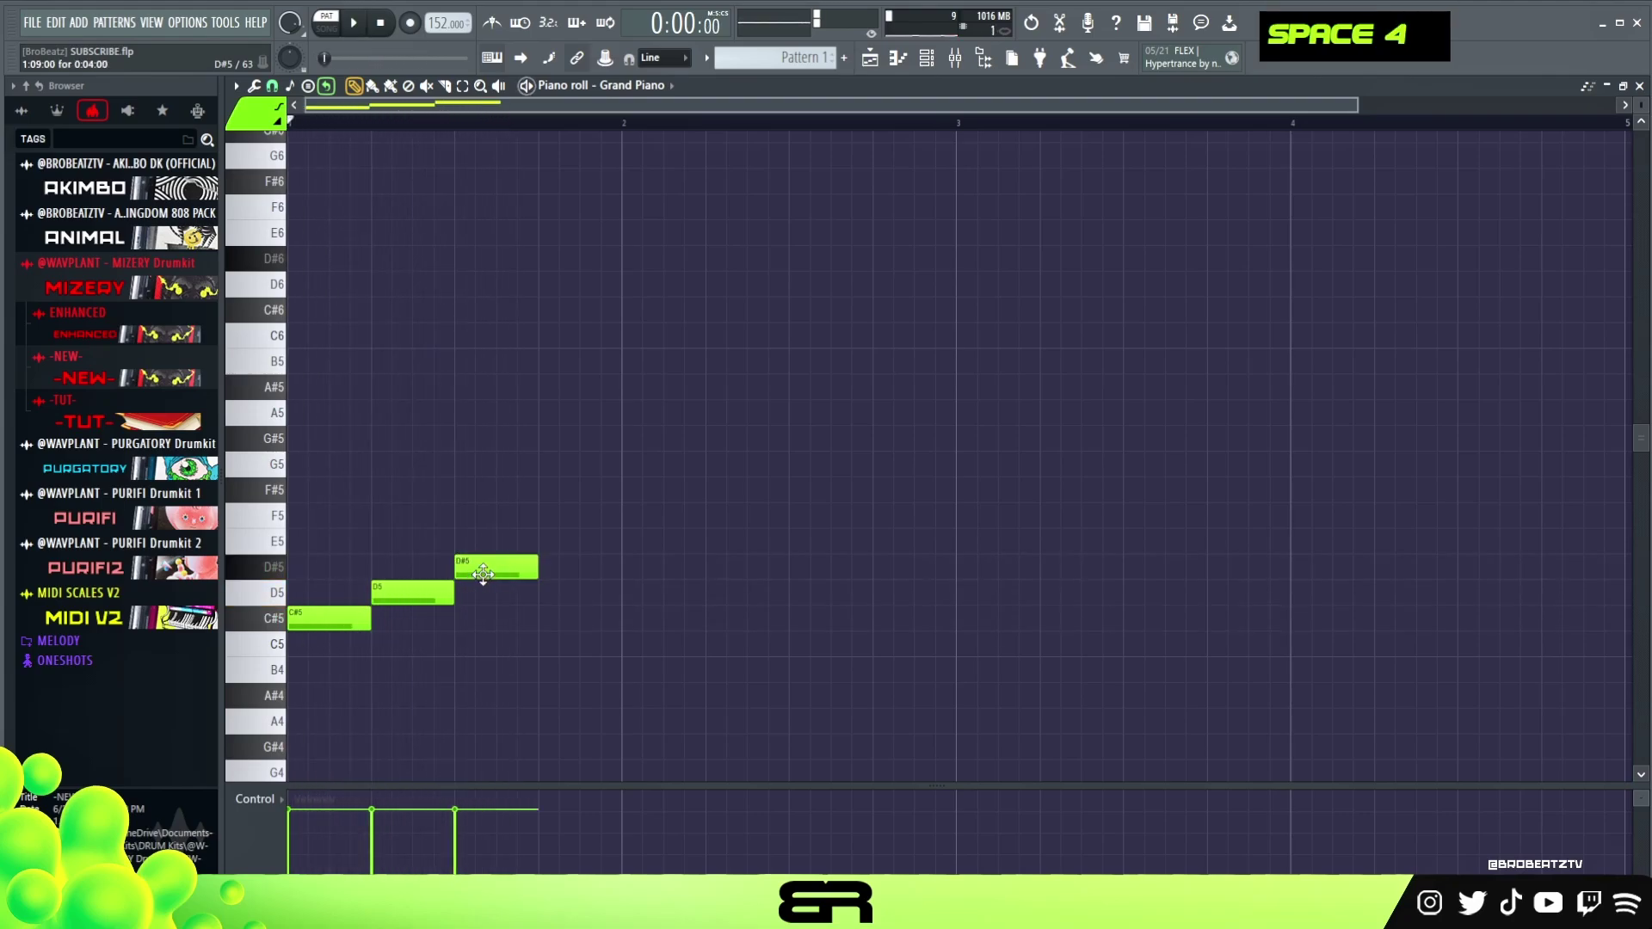
Try the third note on E5, play the phrase, and delete the D5 and E5 notes
drag(473, 576, 474, 551)
key(space)
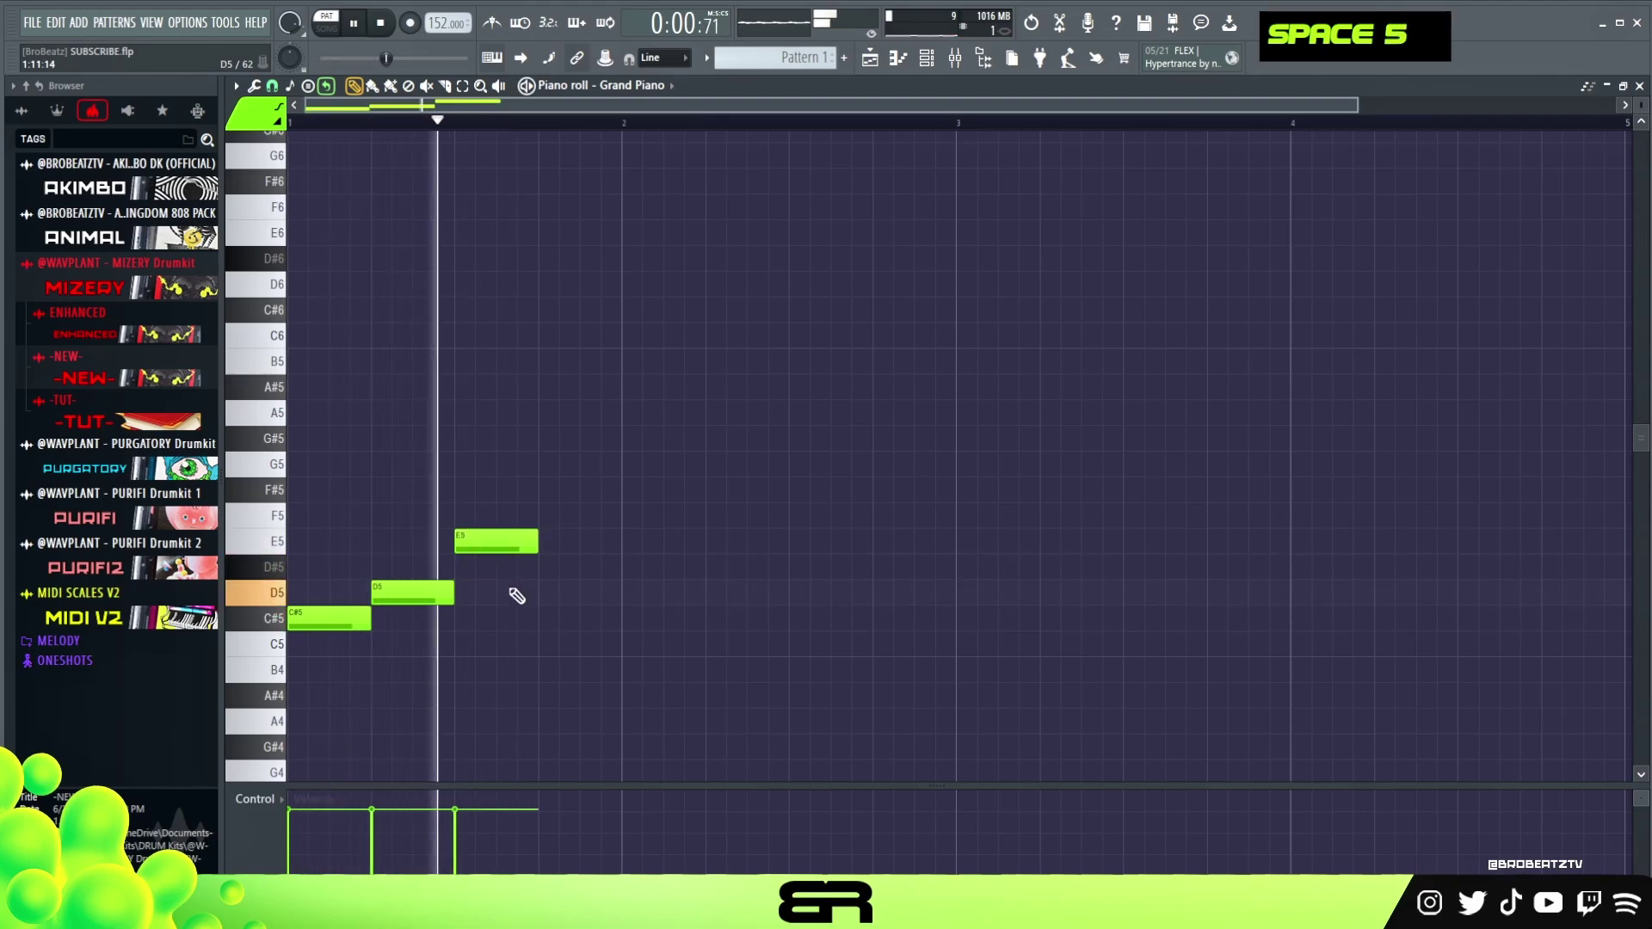
key(space)
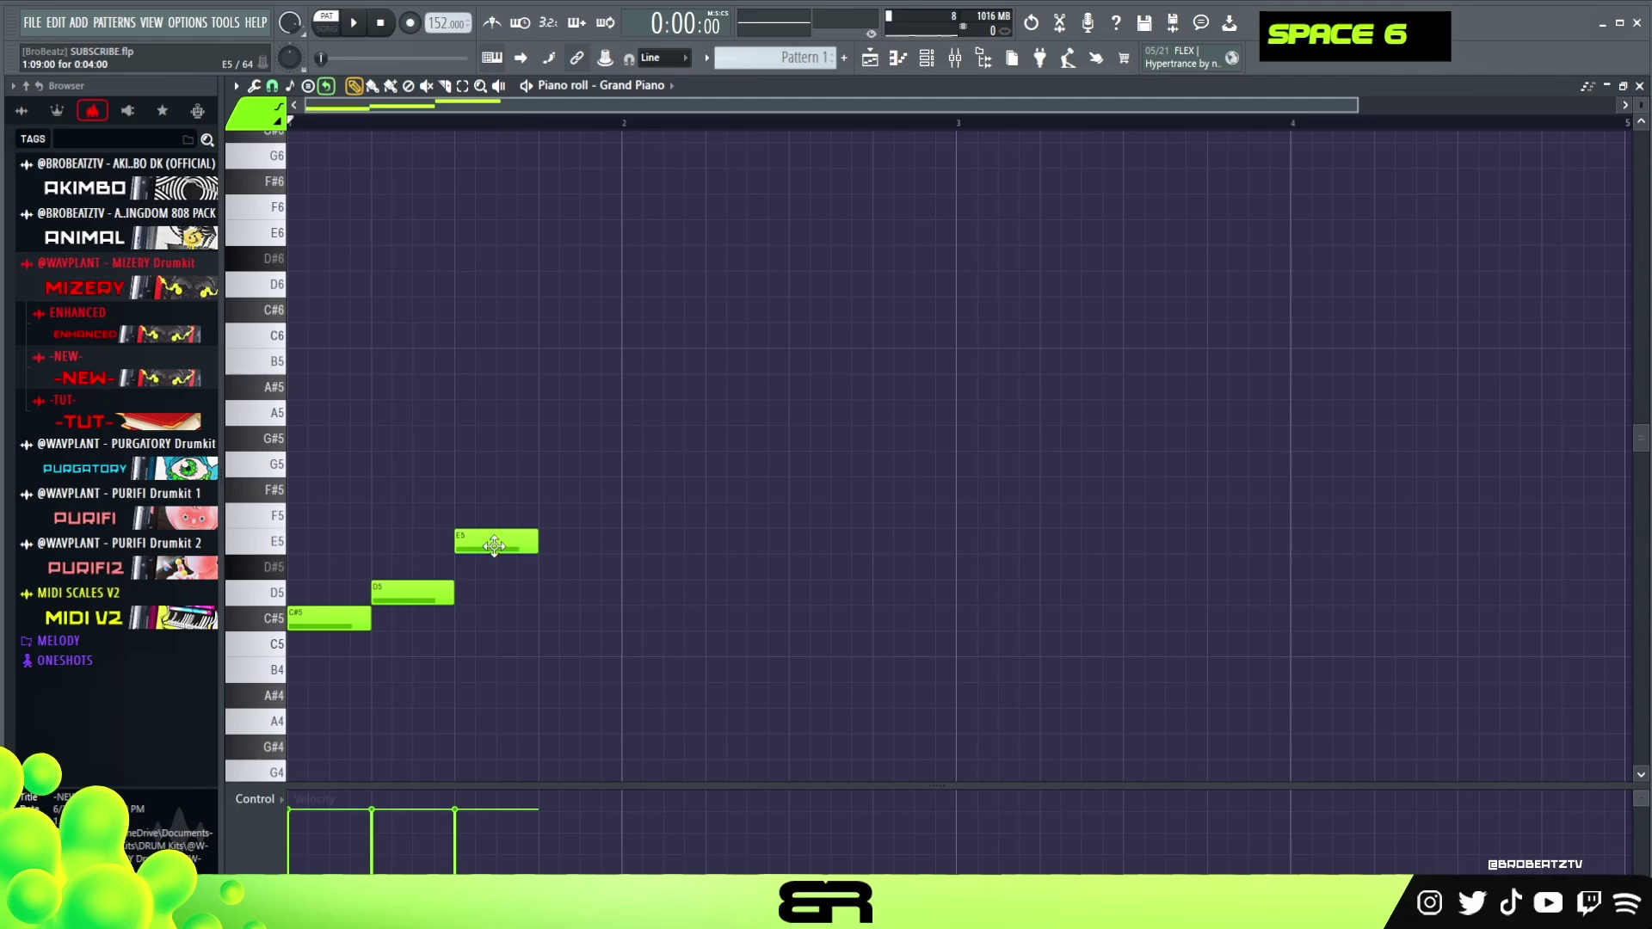
right_click(494, 542)
right_click(422, 586)
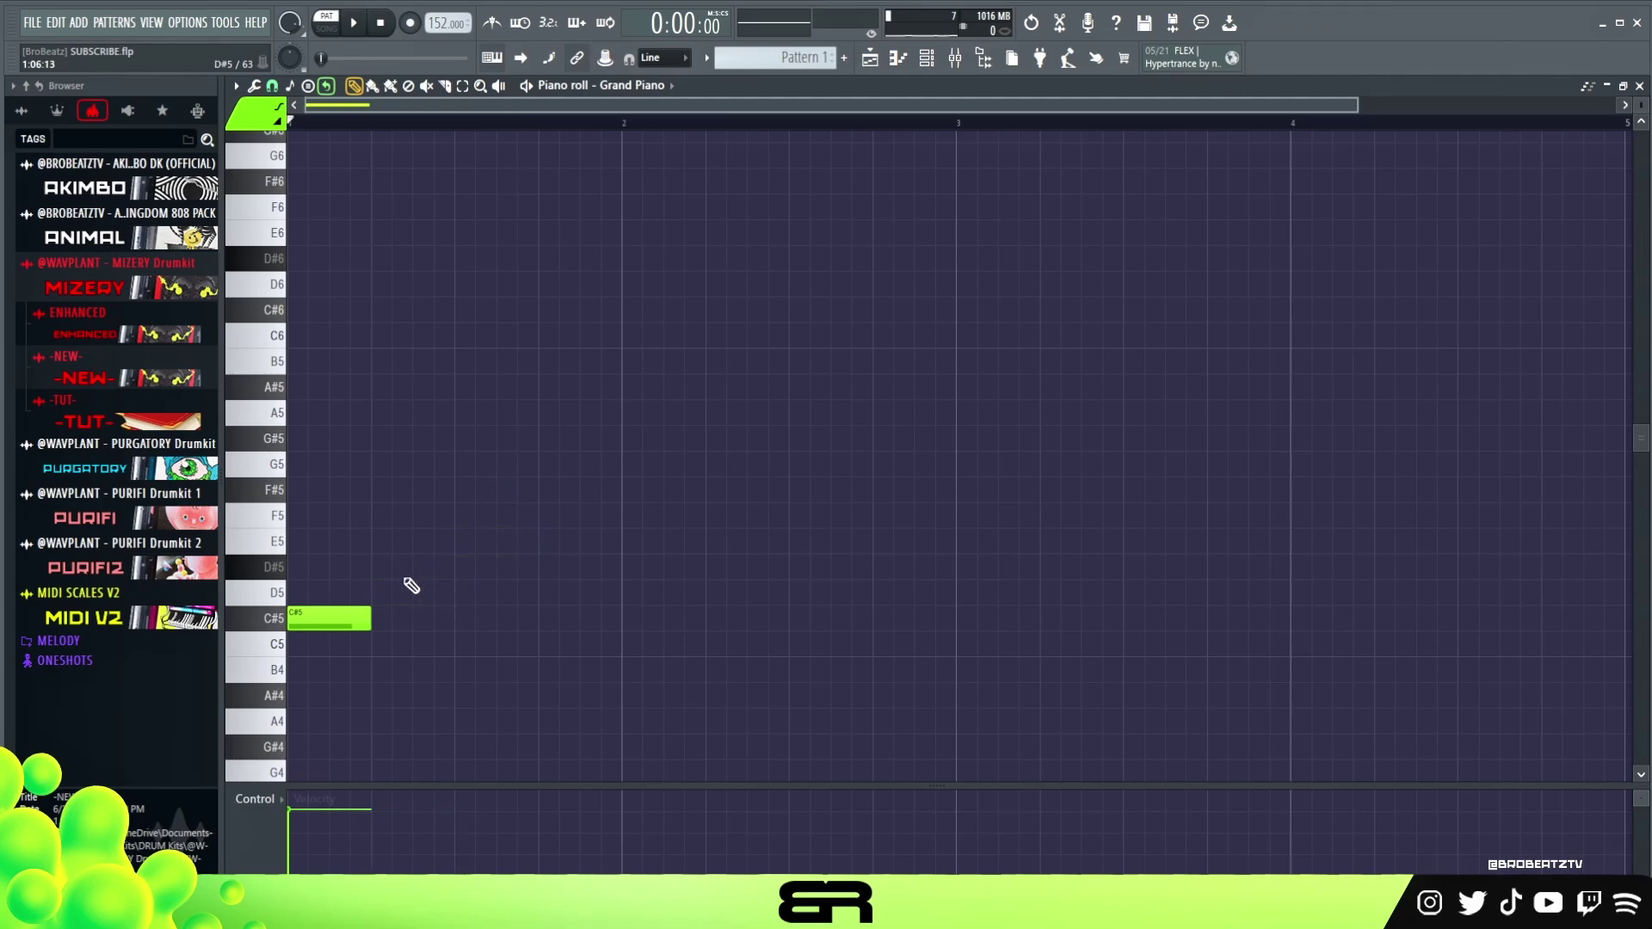
Duplicate the C#5 note to D#5 directly after it and play the two notes
ctrl+click(328, 618)
shift+click(331, 615)
drag(332, 592, 402, 568)
key(space)
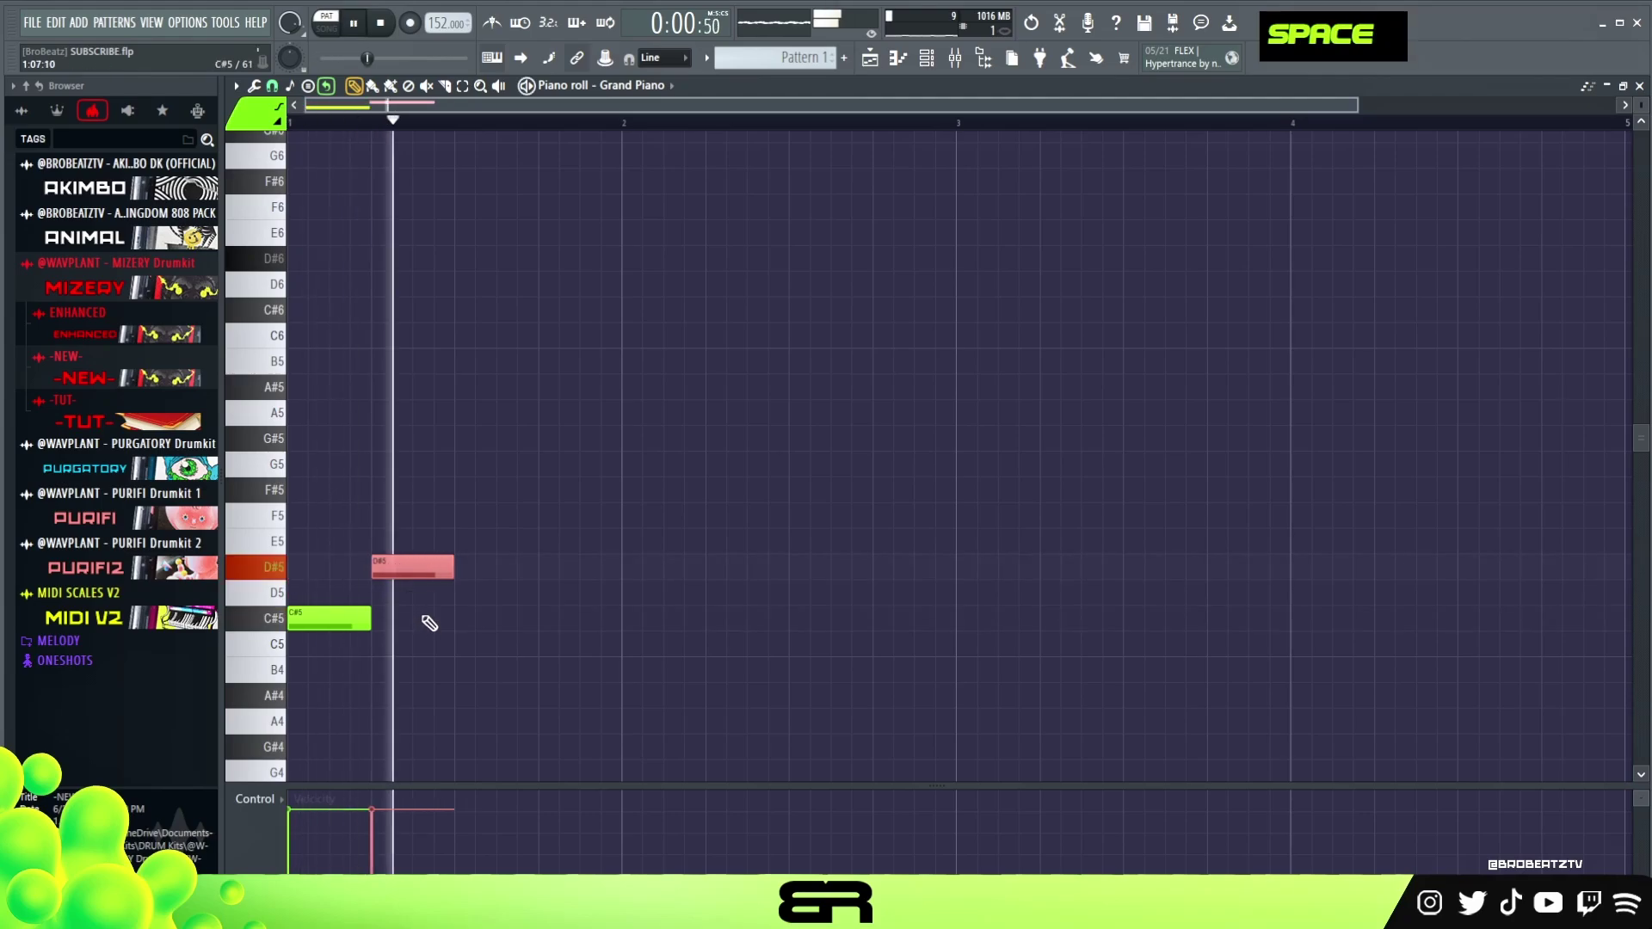
key(space)
Add a third four-step note after the D#5, test it on F5, and move it down to E5
click(458, 520)
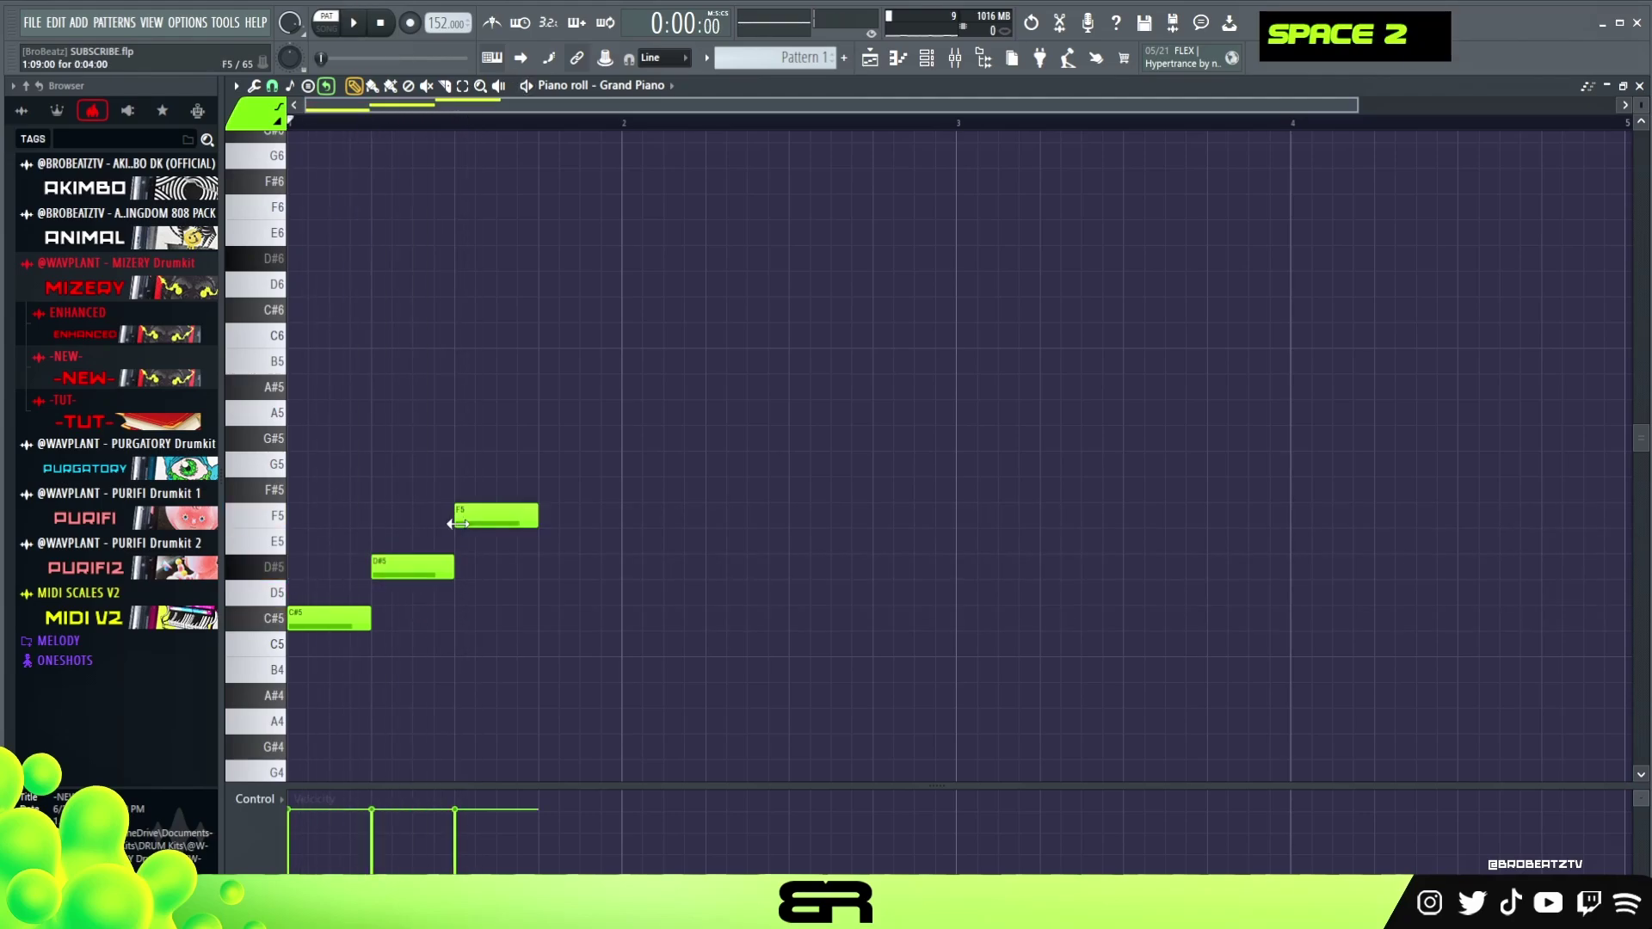
key(space)
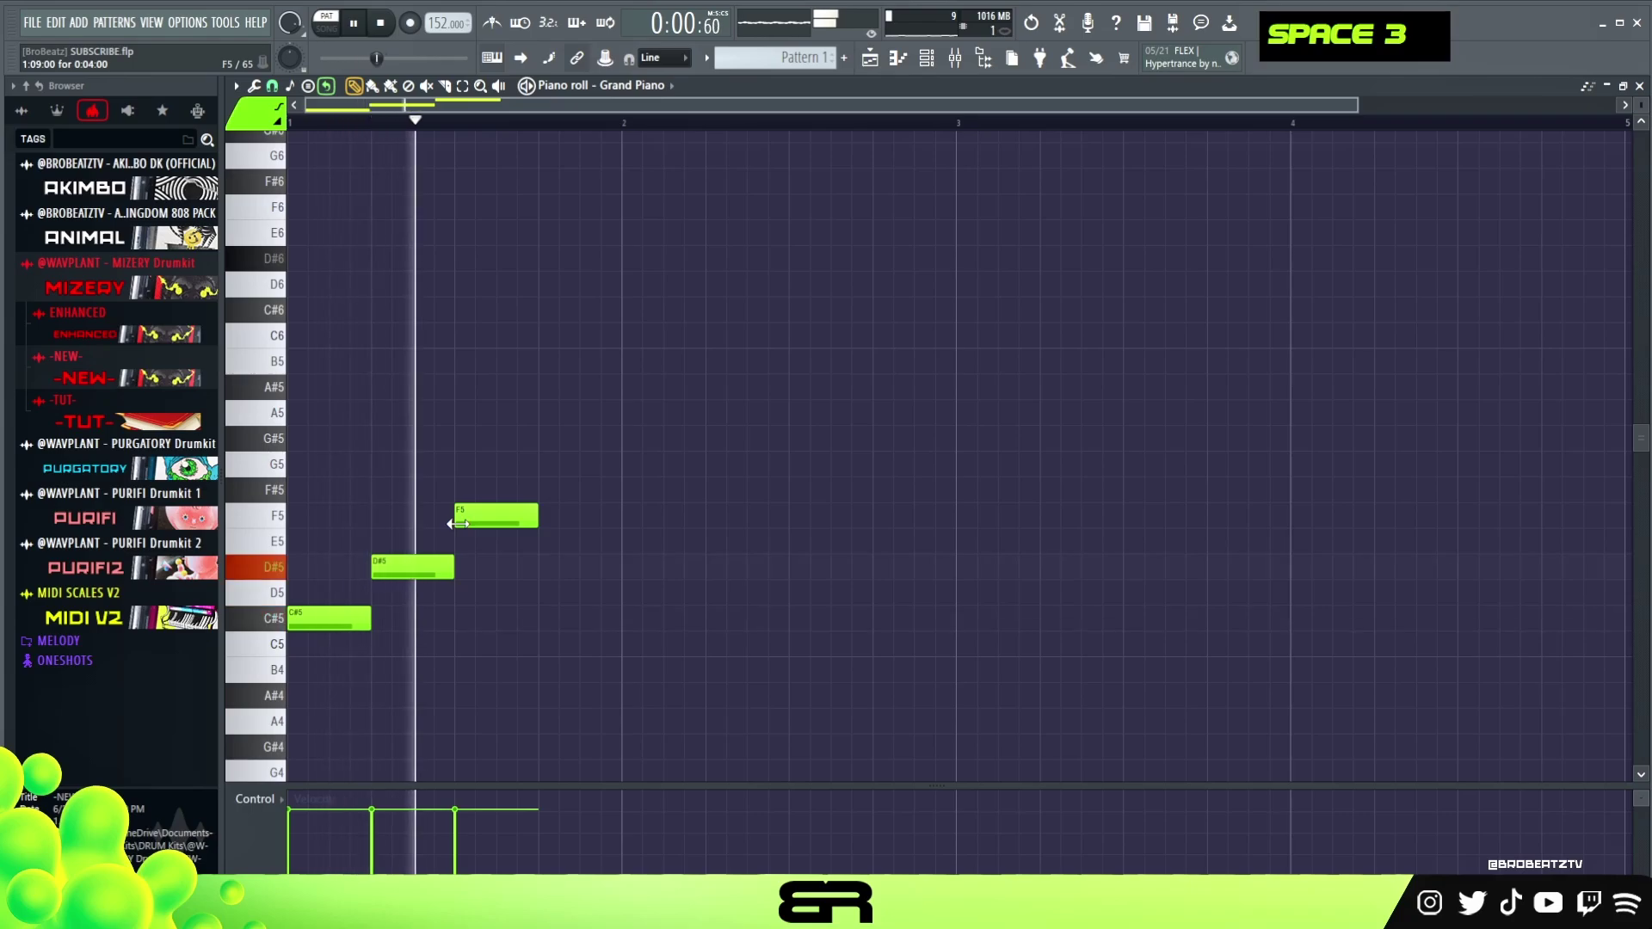
key(space)
drag(487, 514, 484, 544)
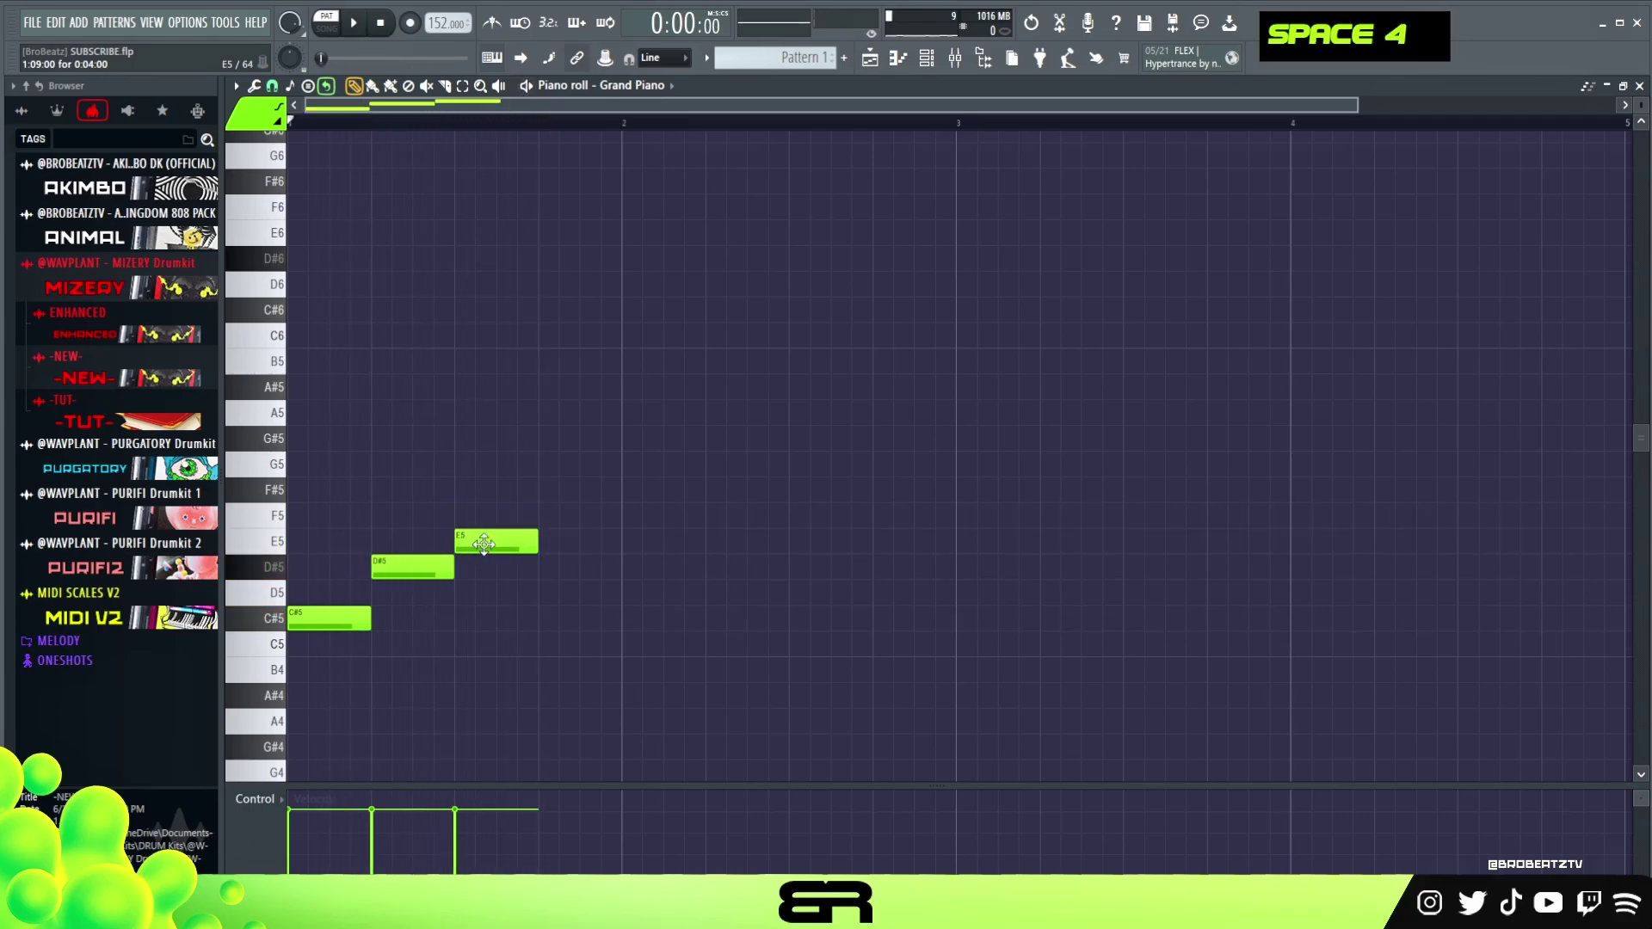
Play back the C#5, D#5, E5 melody and examine its notes by selecting them
mouse_move(373, 505)
mouse_down()
mouse_move(549, 590)
mouse_move(534, 582)
mouse_up()
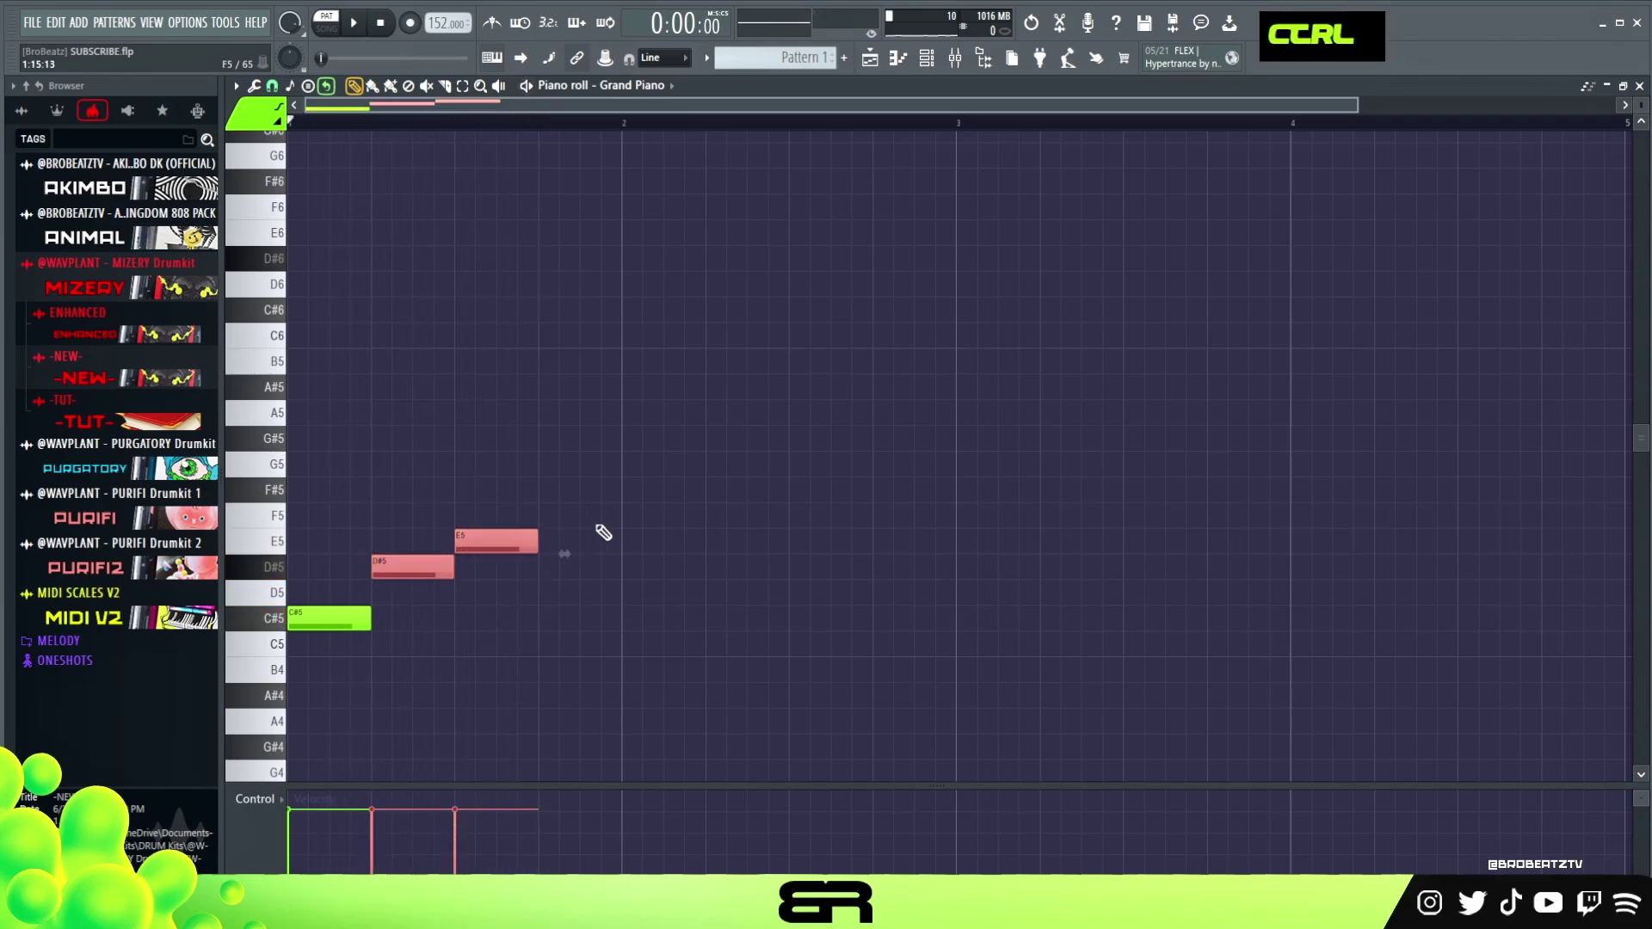
key(space)
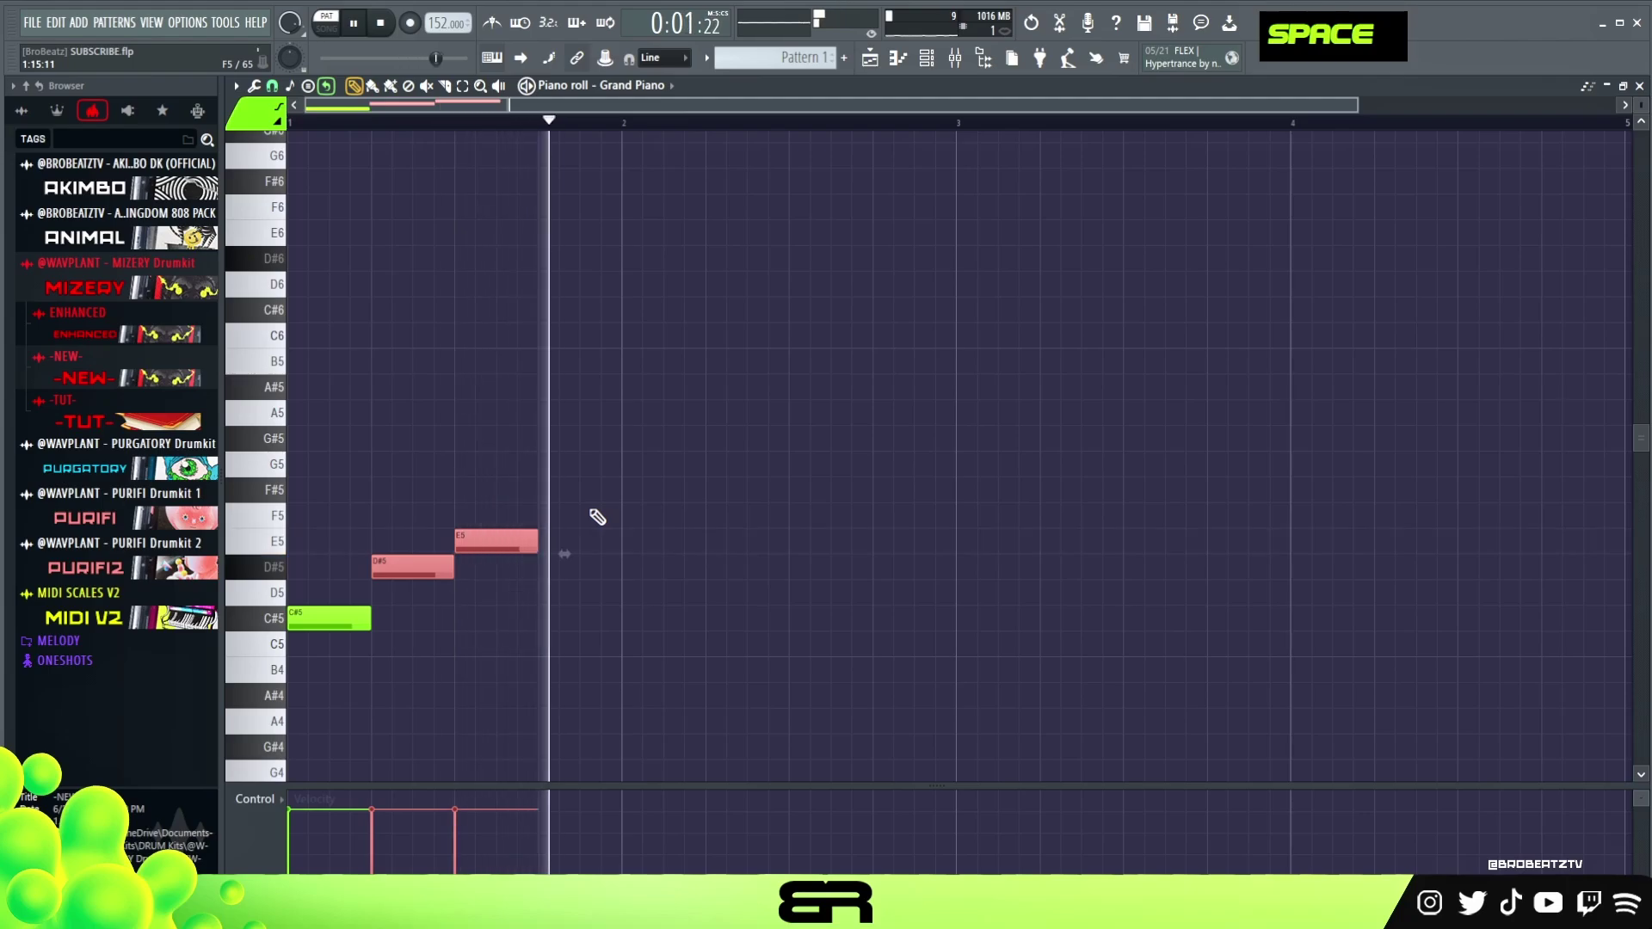
key(space)
key(space)
key(space)
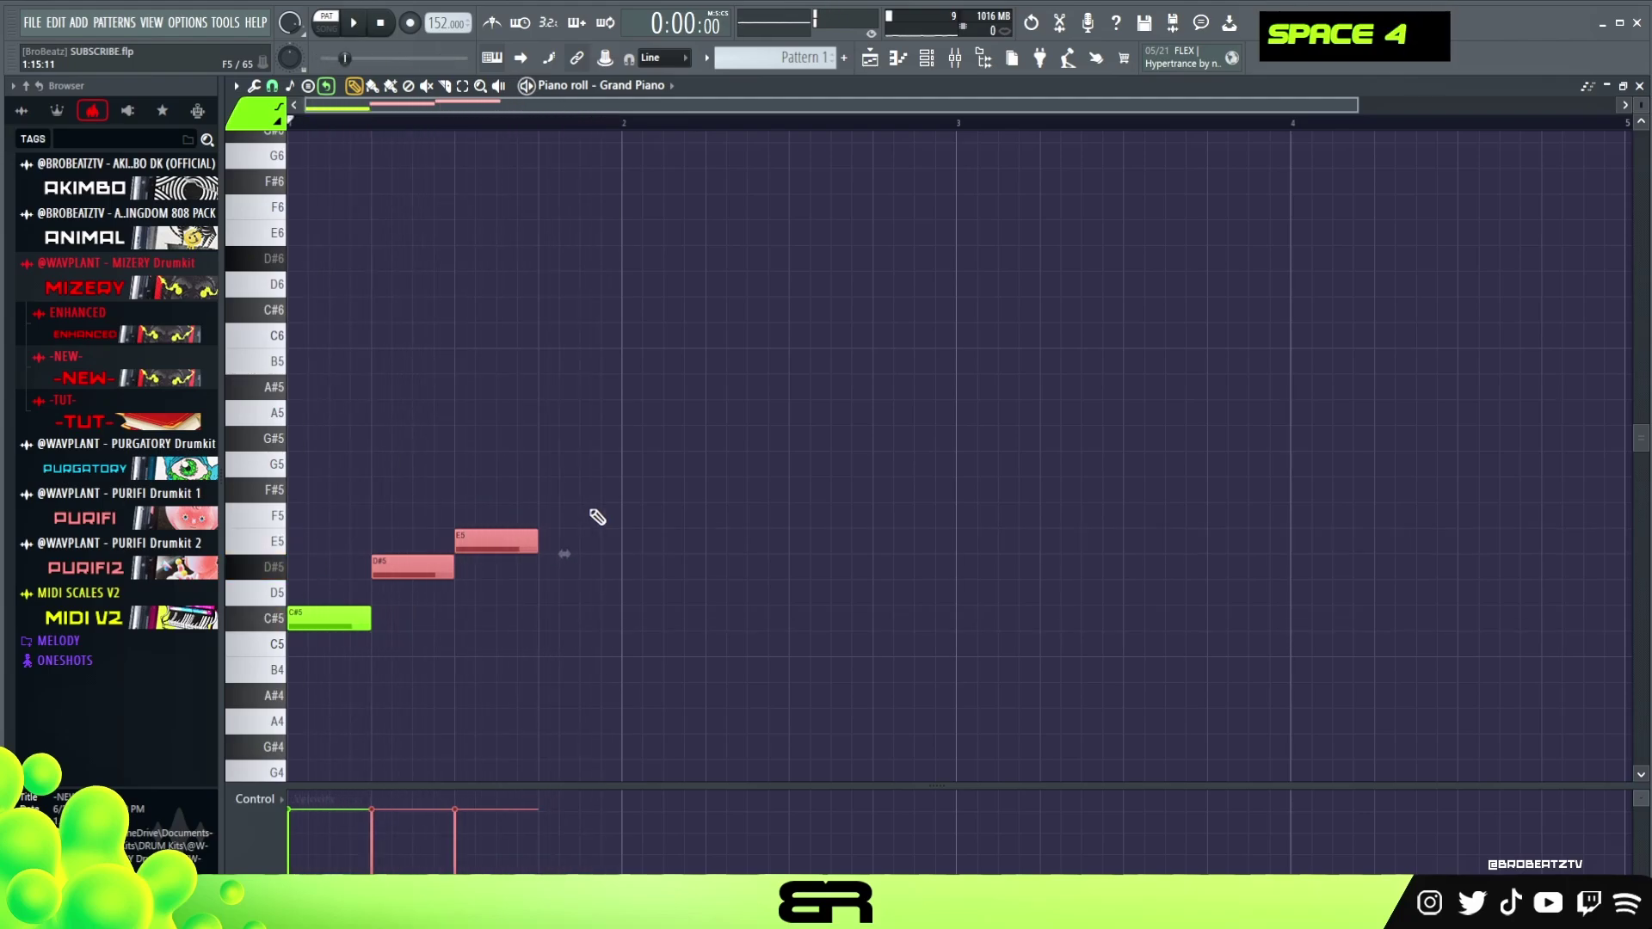
key(ctrl)
ctrl+click(568, 602)
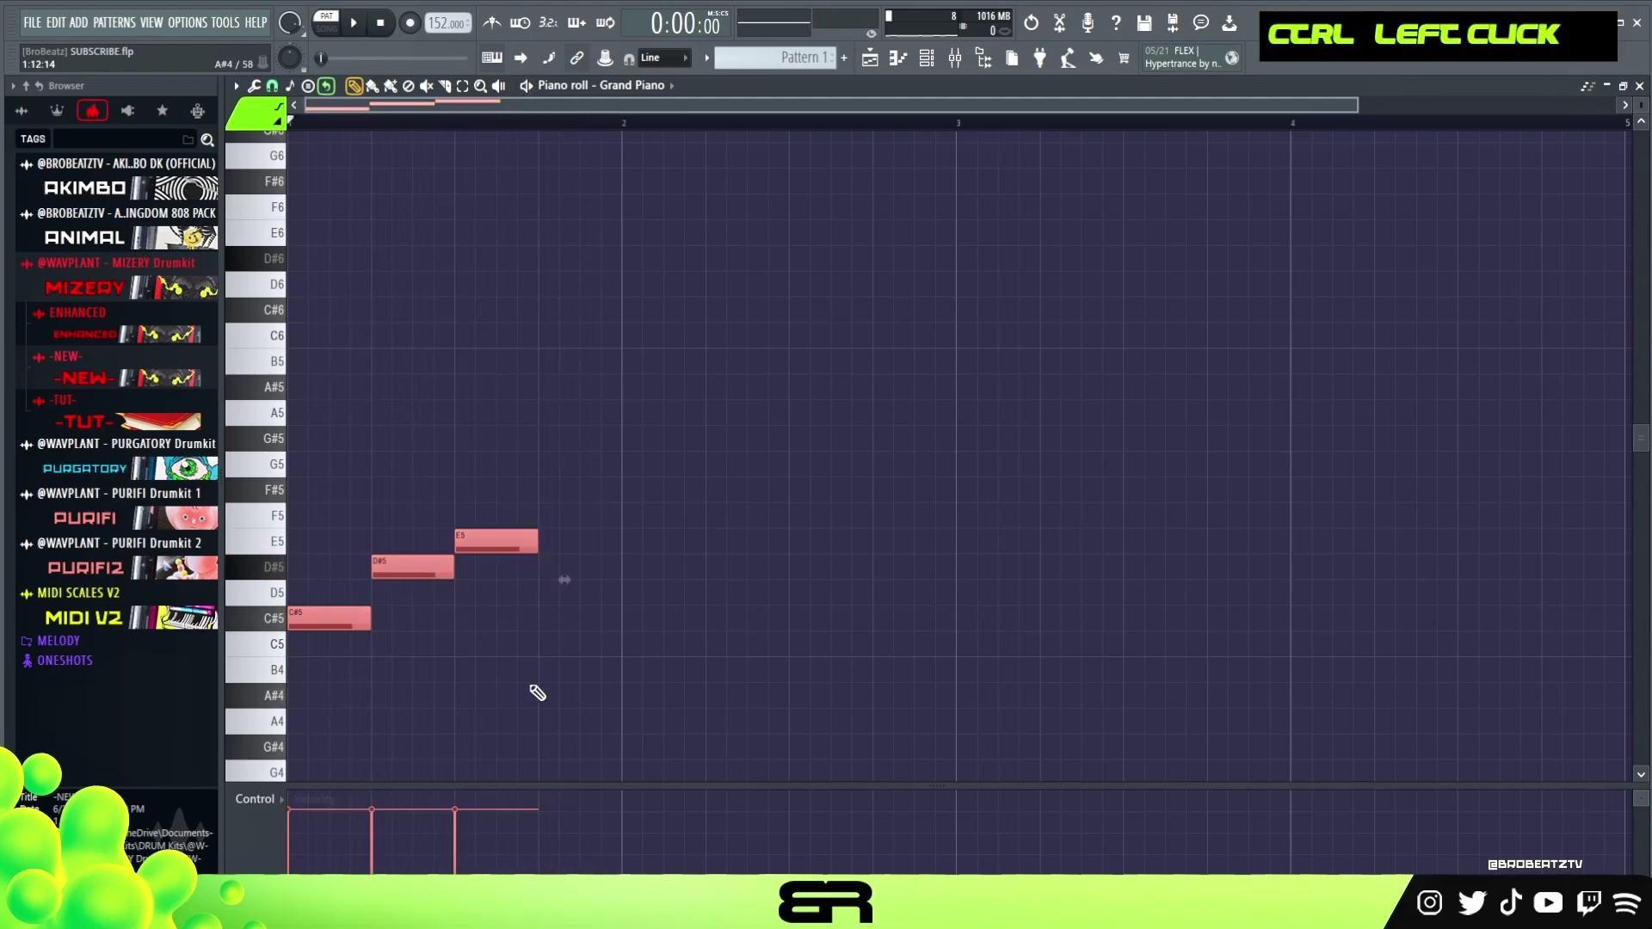
right_click(614, 658)
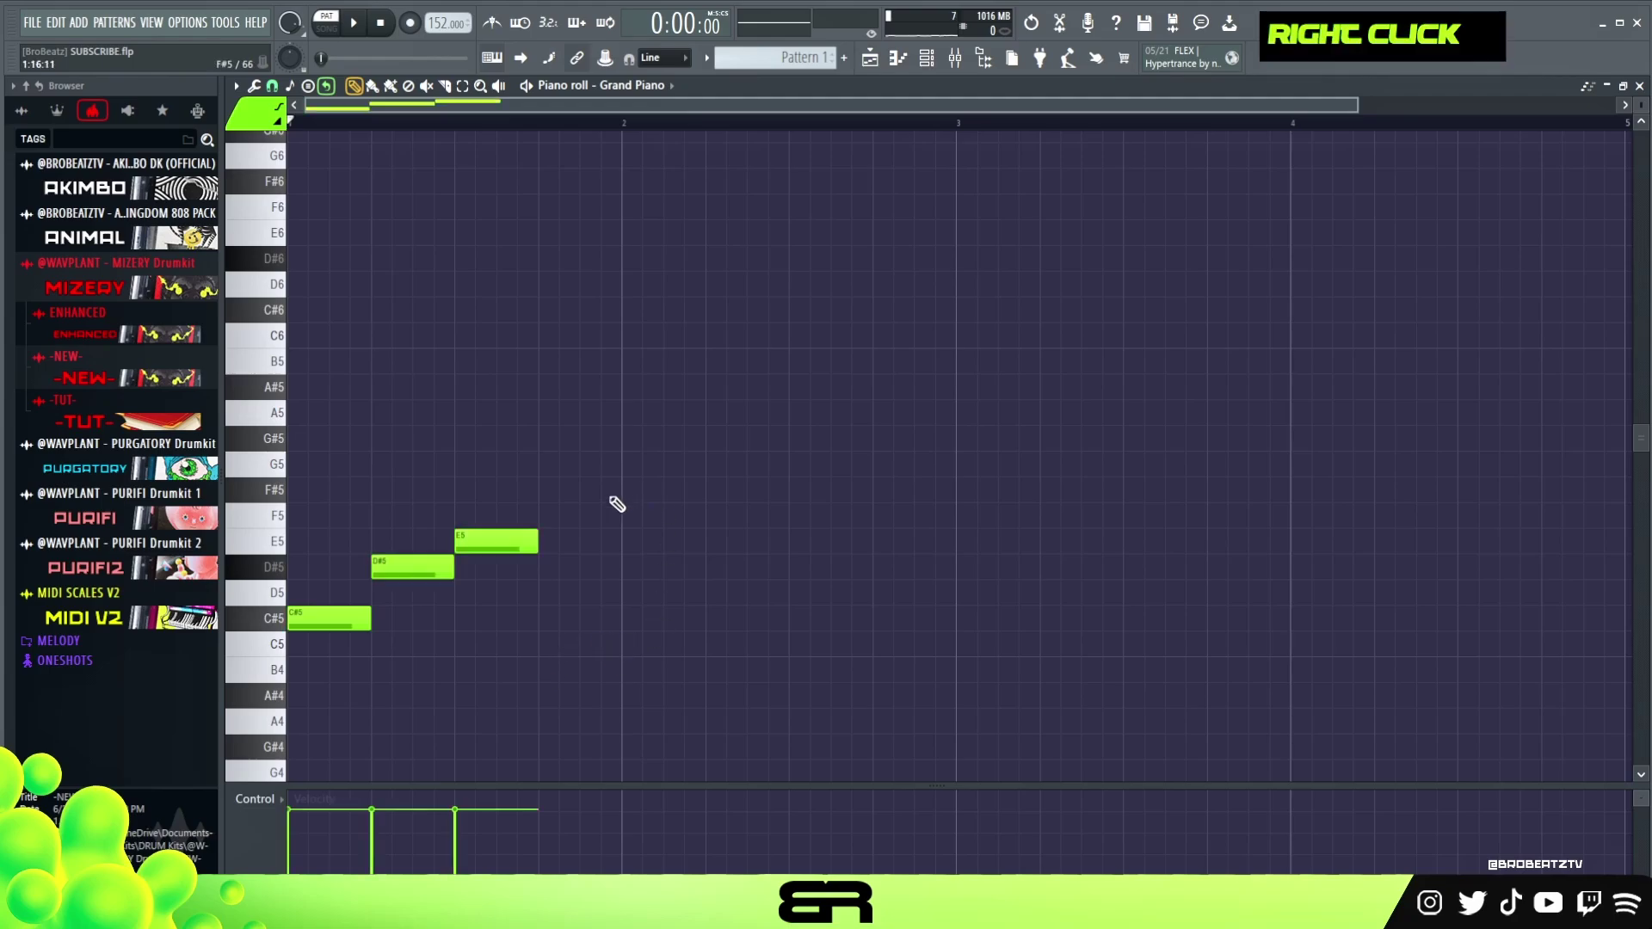
scroll(611, 505, up, 3)
click(430, 298)
click(494, 246)
click(597, 271)
right_click(621, 272)
right_click(516, 246)
right_click(455, 298)
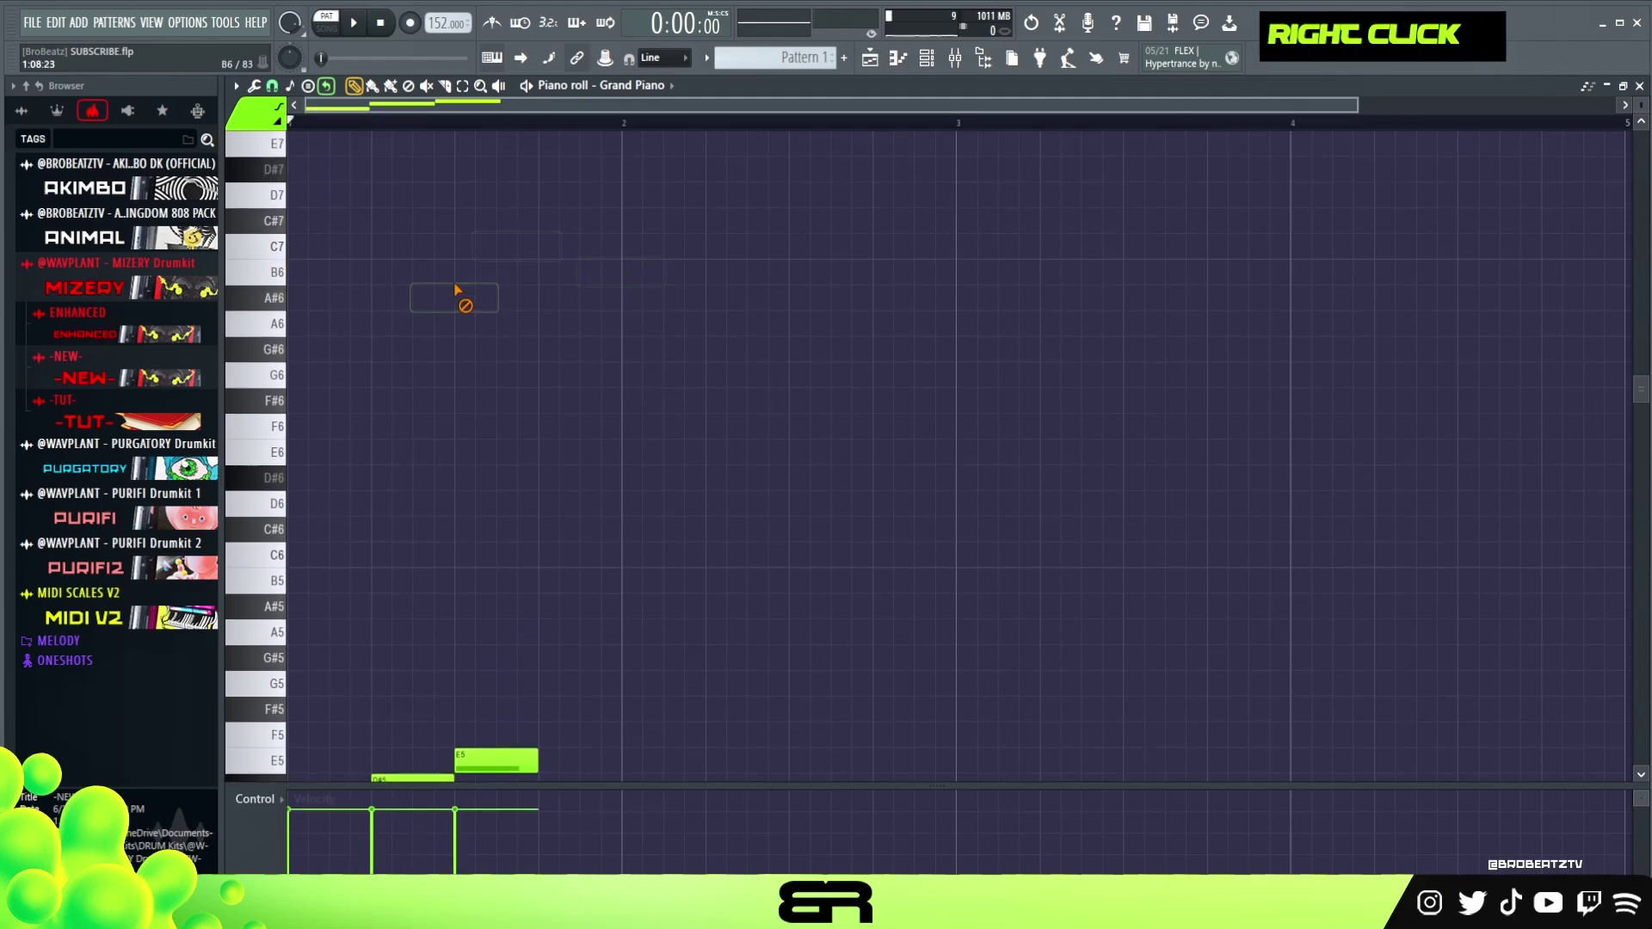
scroll(553, 564, down, 3)
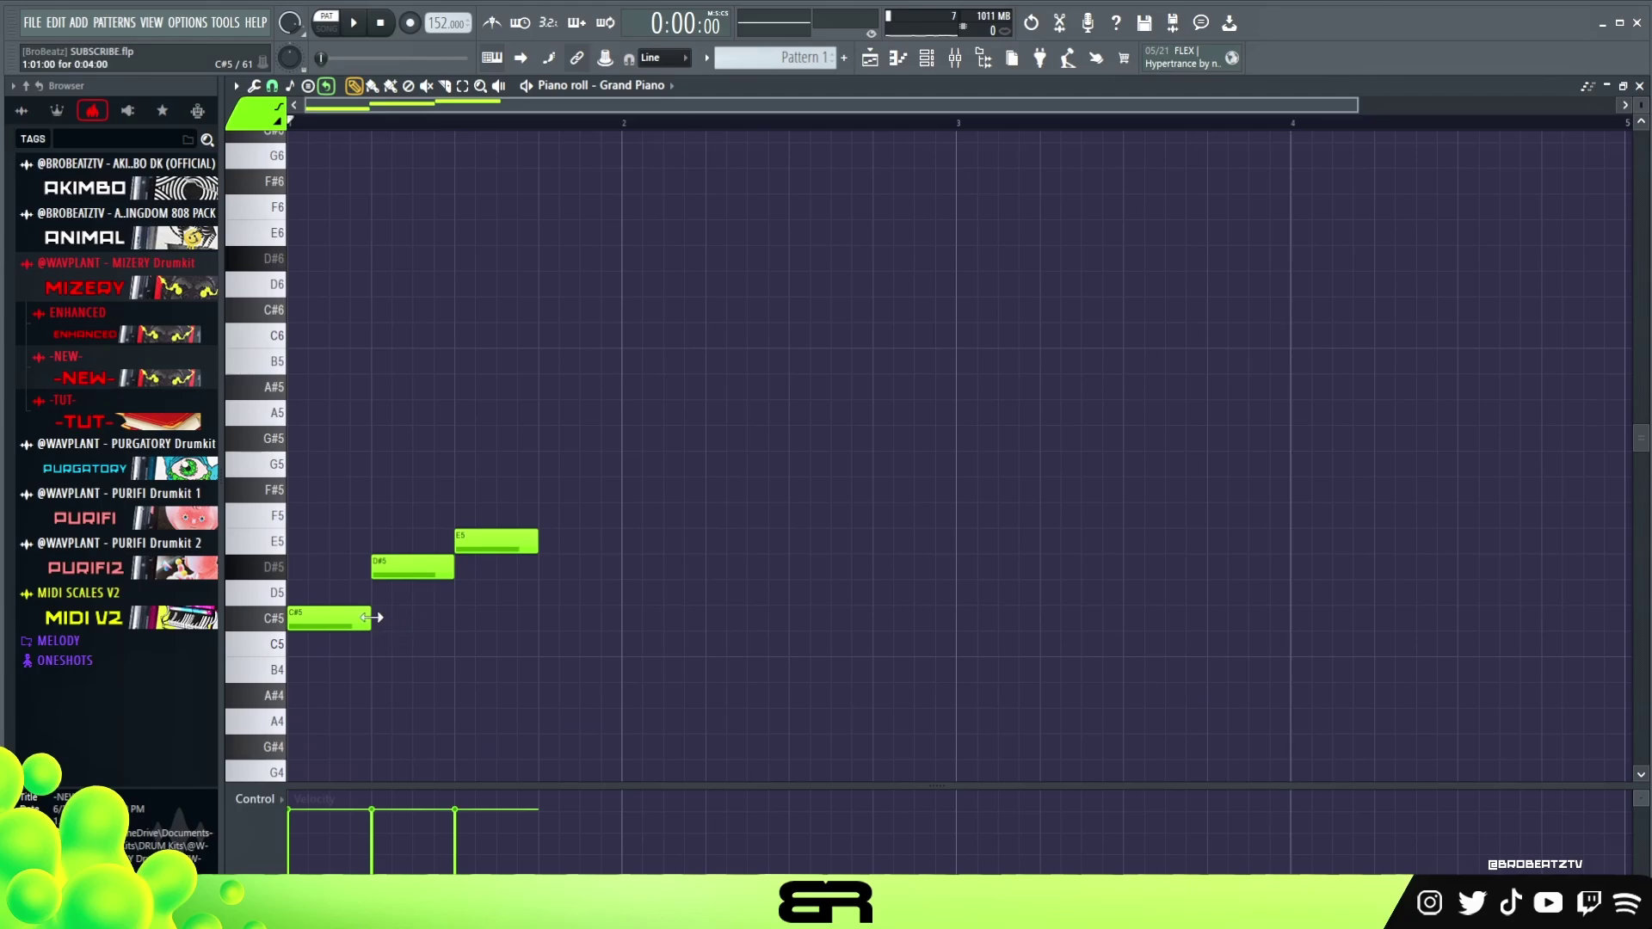
Lengthen the C#5 to eight steps and the D#5 to six, keeping the notes end to end, and extend the E5 to the end of bar 2
drag(370, 618, 453, 607)
ctrl+drag(514, 551, 579, 569)
right_click(568, 595)
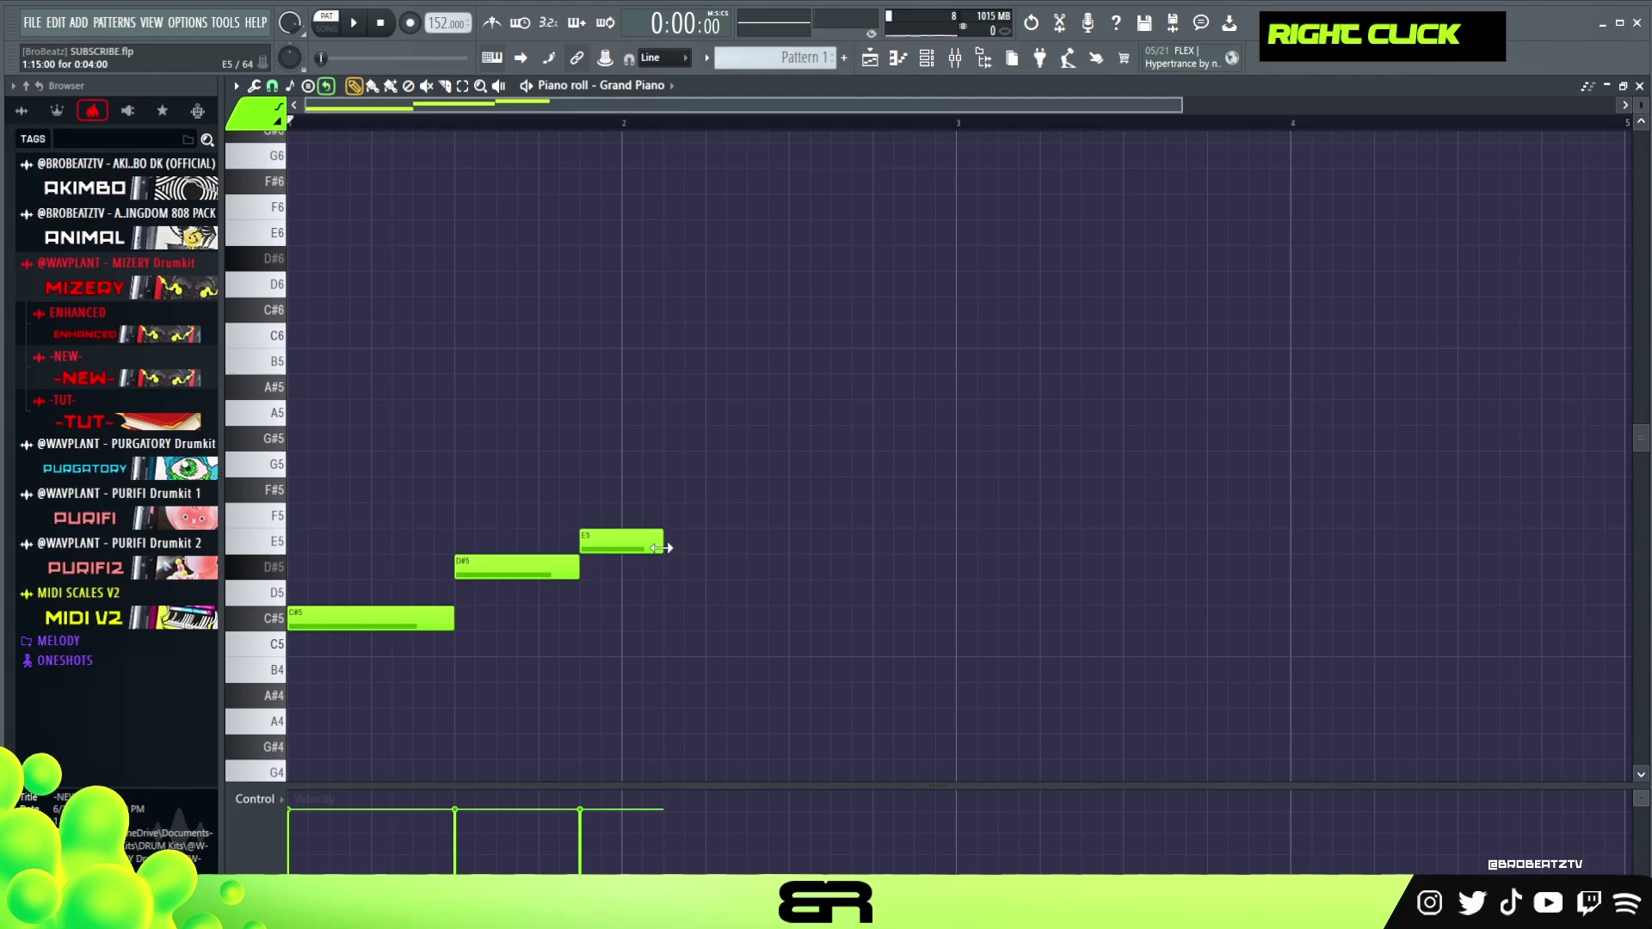
drag(673, 547, 946, 559)
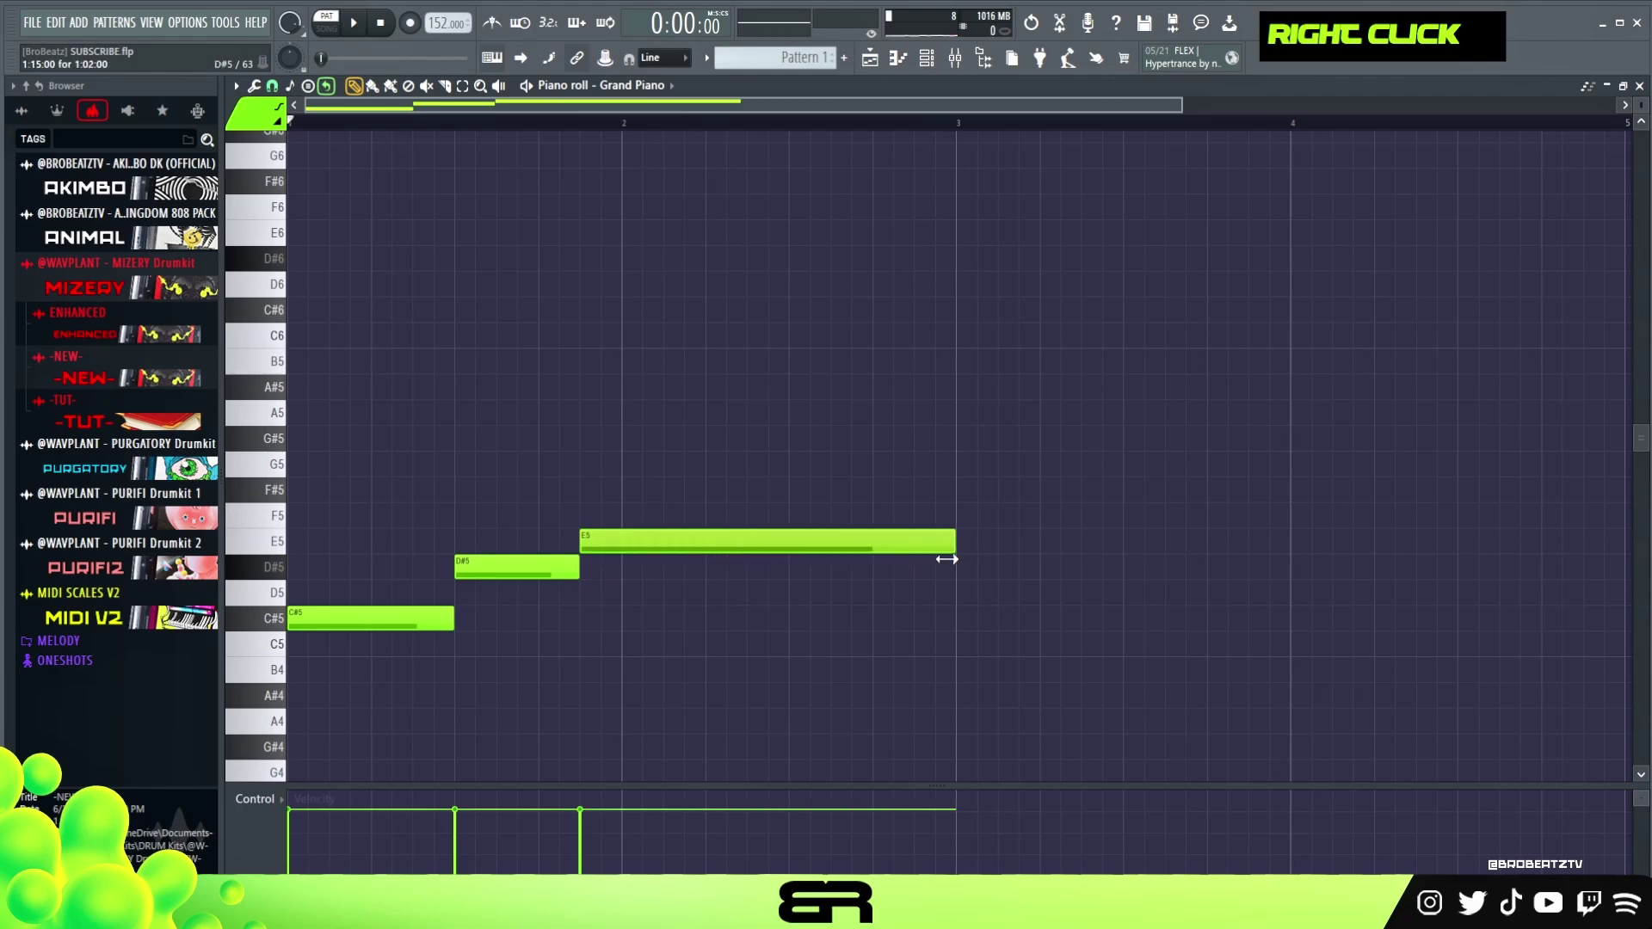
Listen to the lengthened two-bar phrase
key(space)
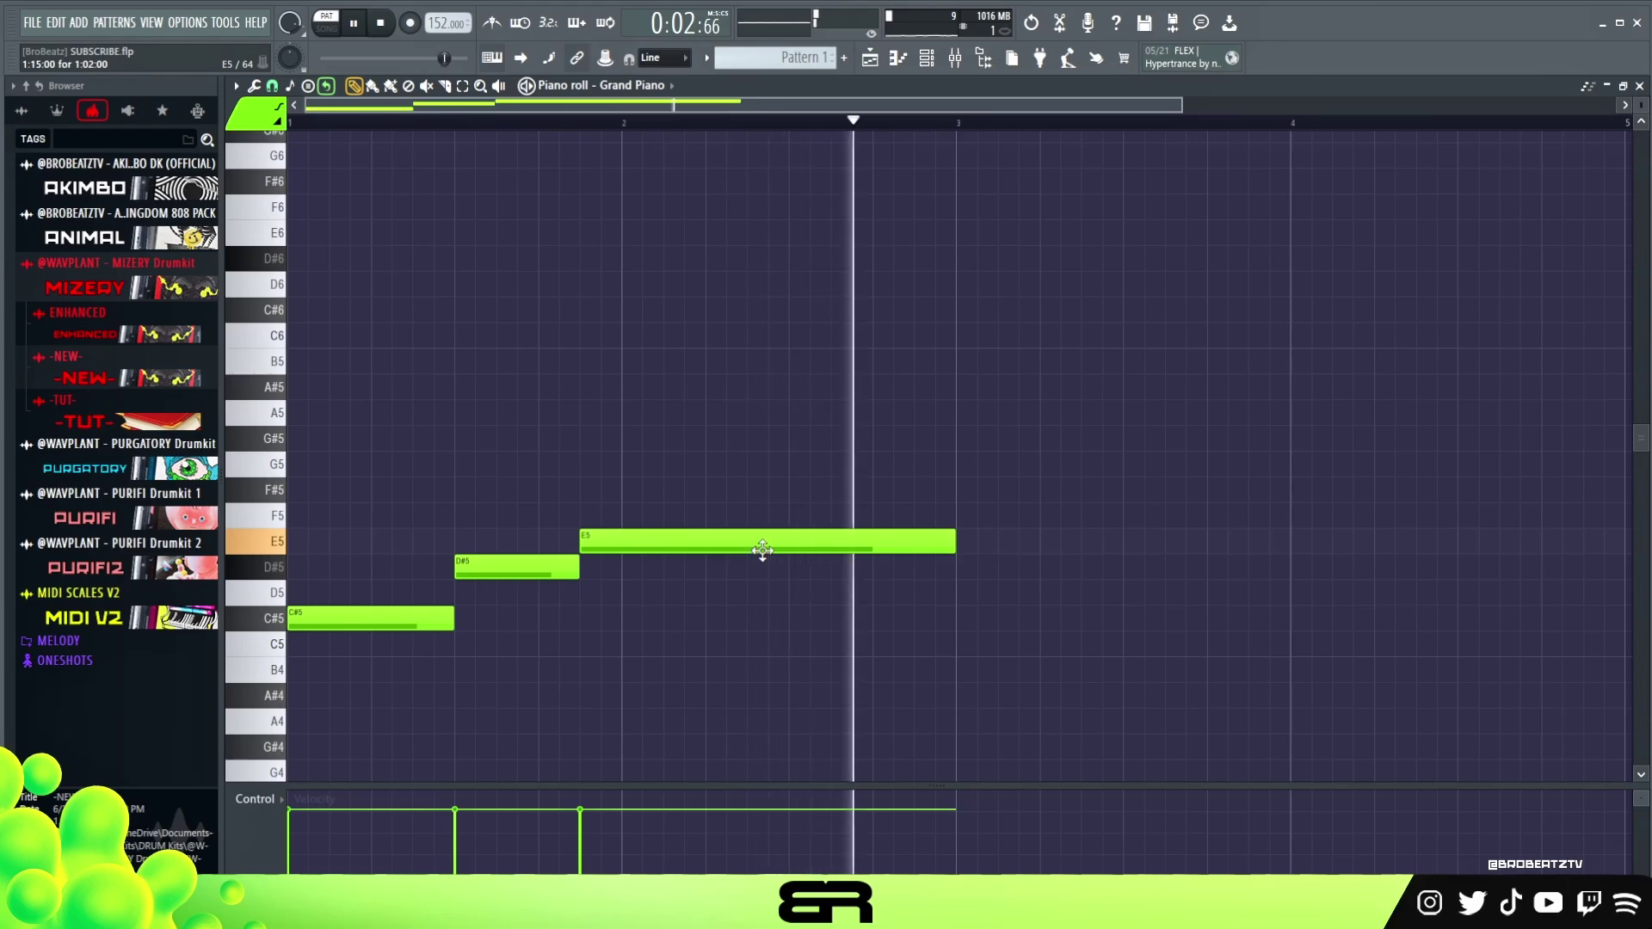
key(space)
key(space)
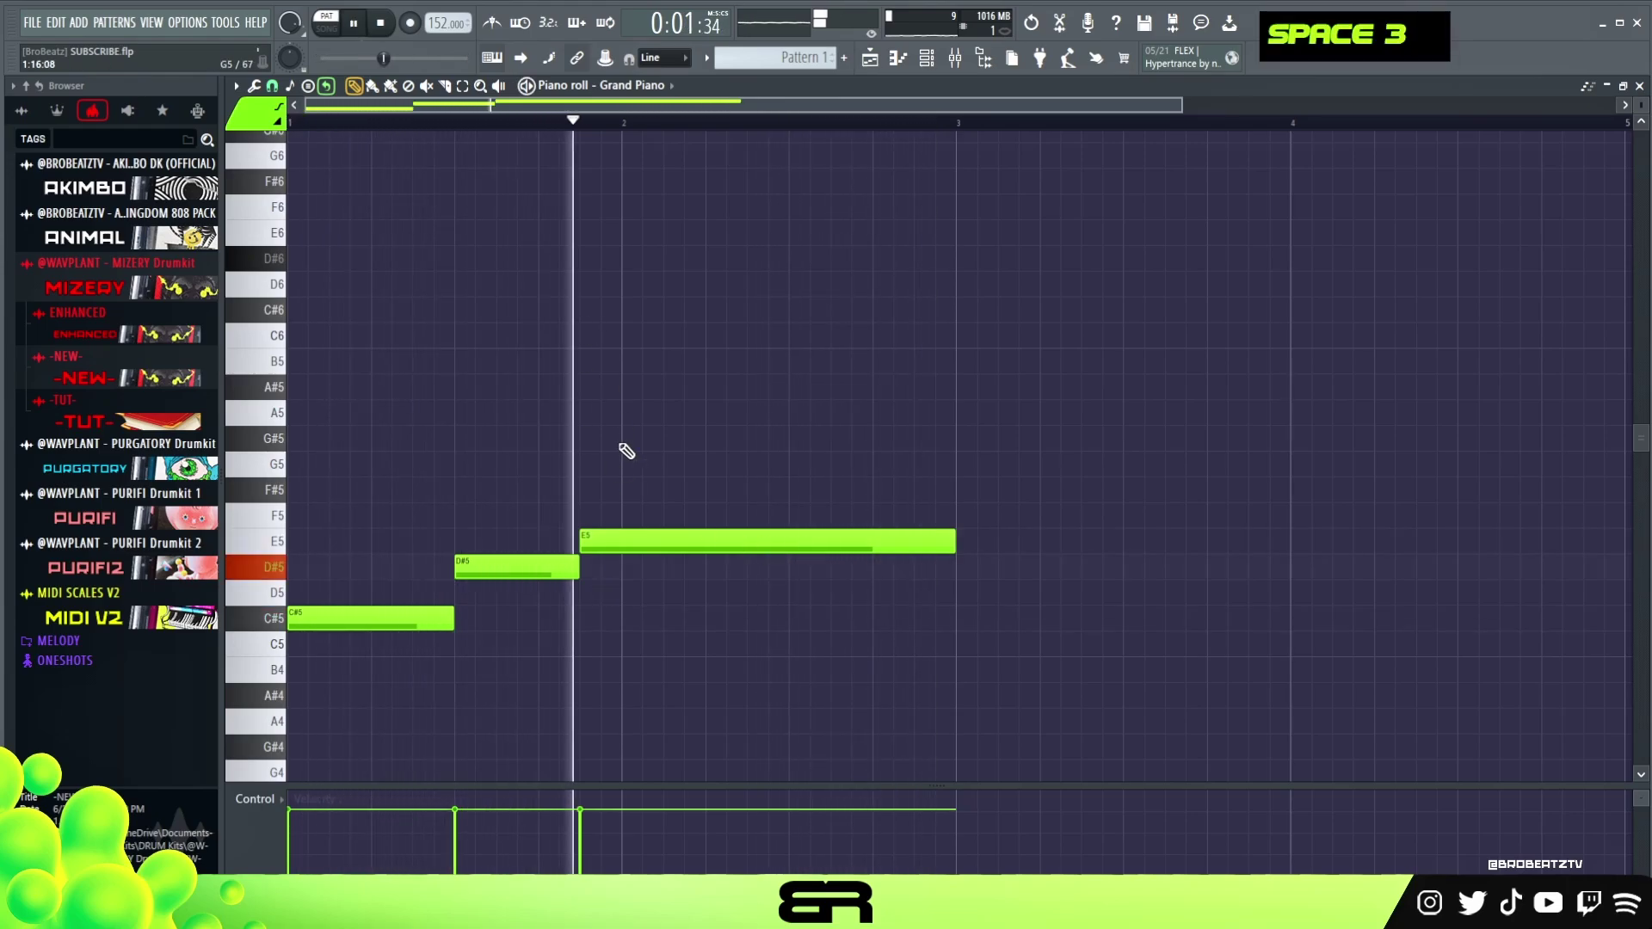
key(space)
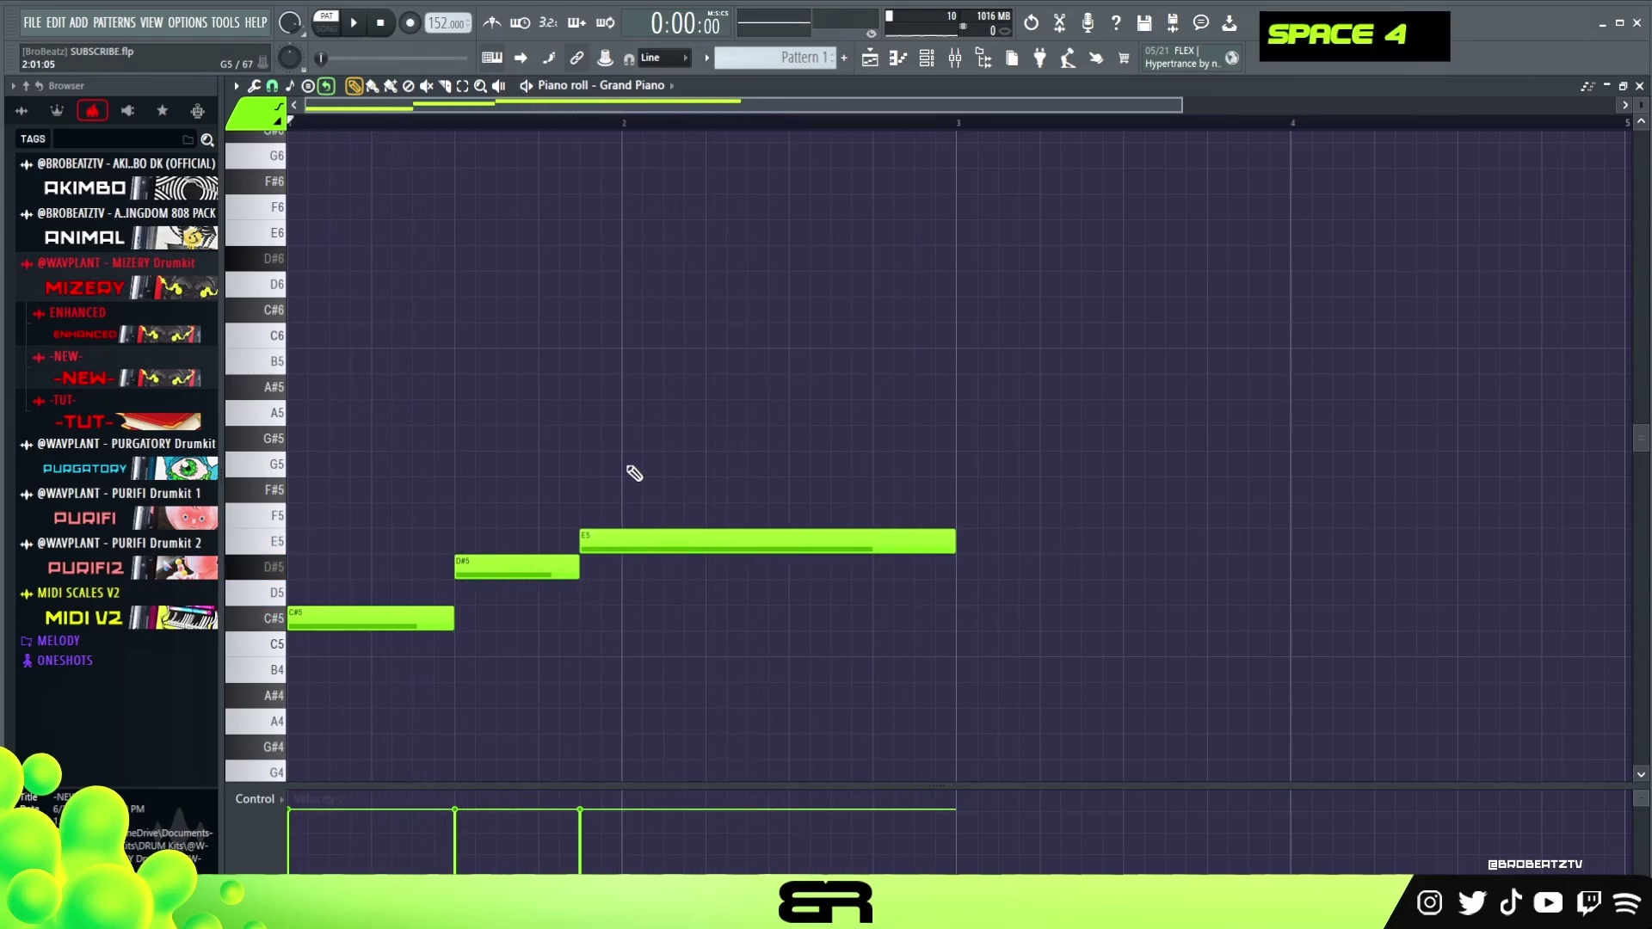
Duplicate the whole phrase into bars 3 and 4 and select all the notes
key(ctrl+a)
drag(344, 621, 1014, 618)
key(ctrl+a)
scroll(616, 464, right, 5)
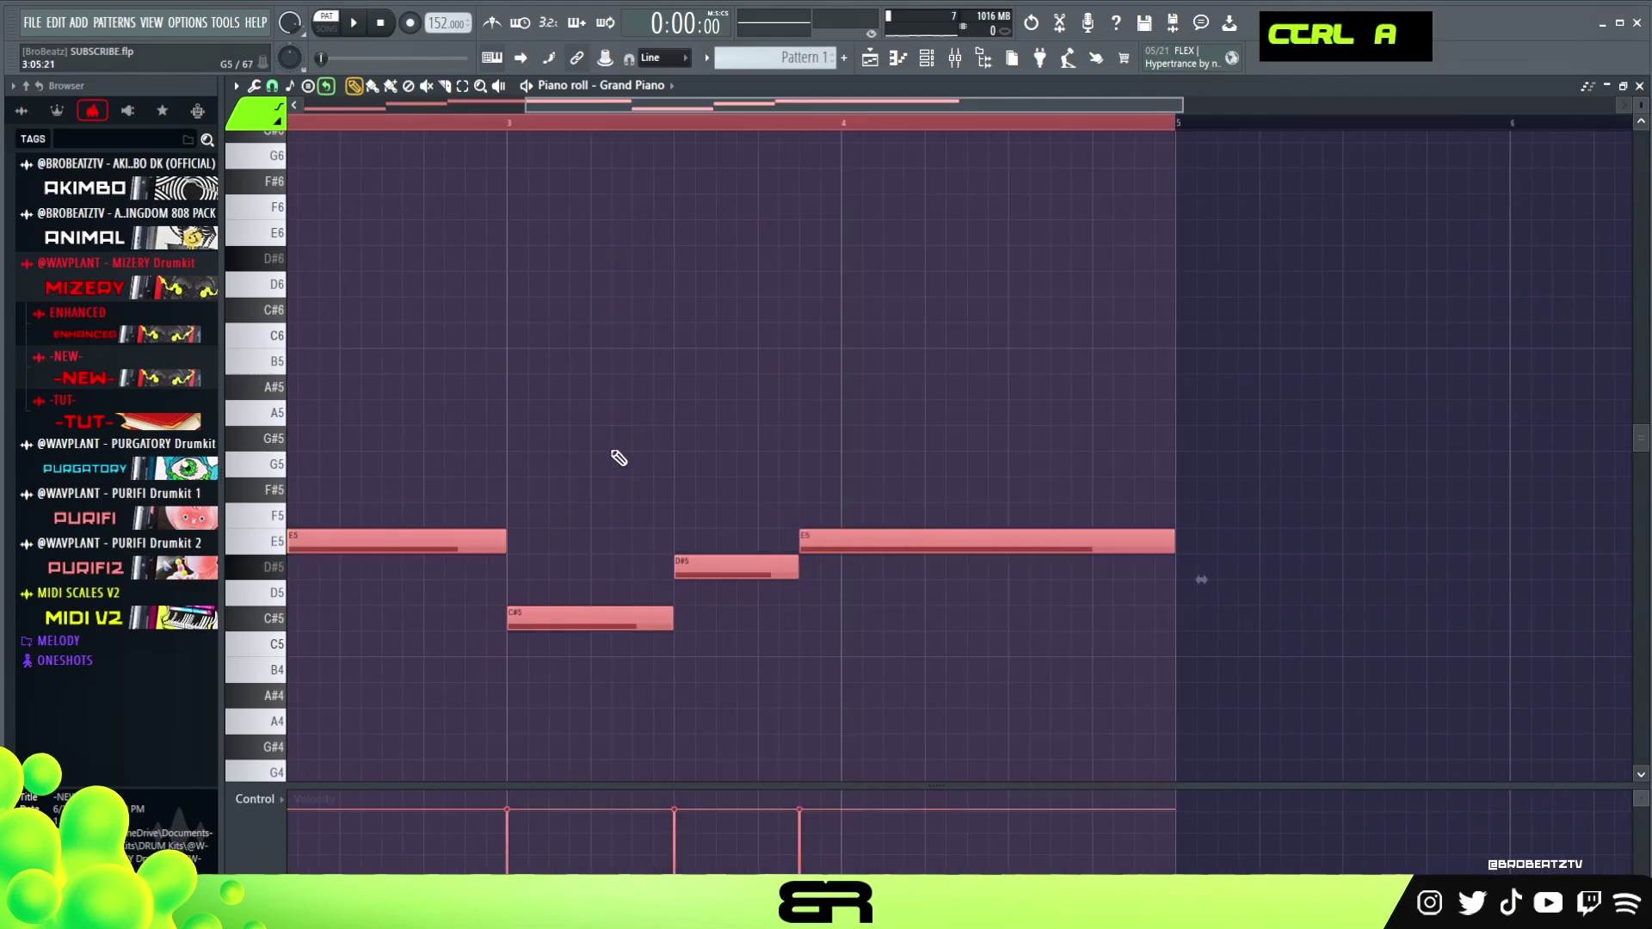
scroll(610, 119, down, 5)
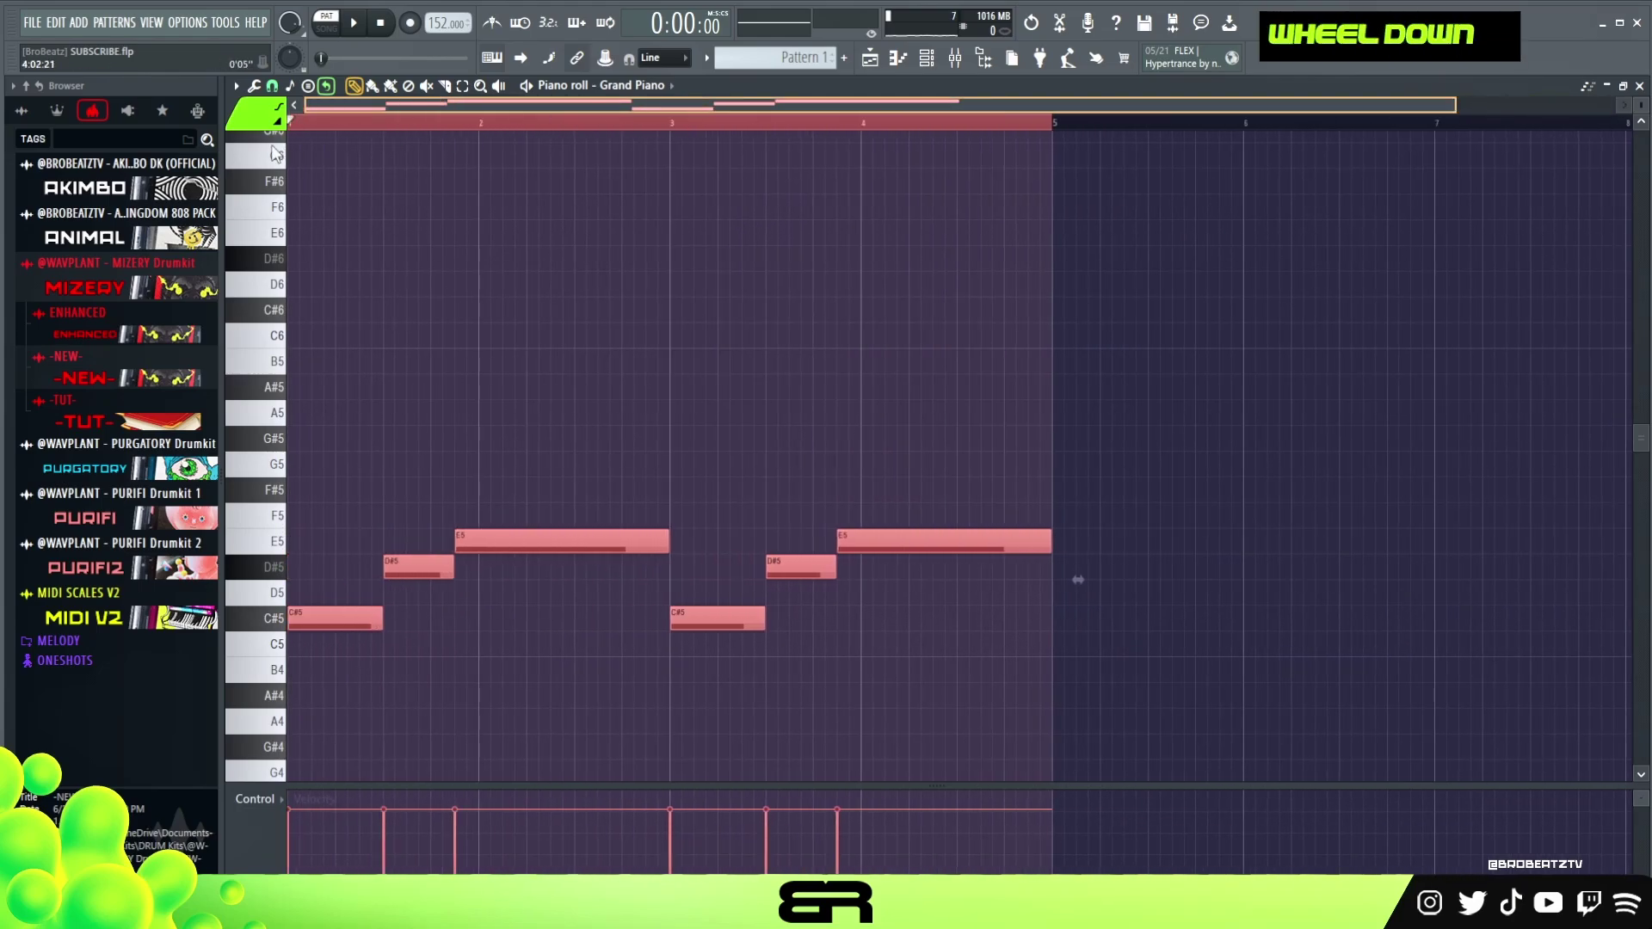
Duplicate the four-bar melody into bars 5 to 8 and rearrange the copy in bars 5 and 6 to descend E5, D#5, C#5
drag(379, 616, 1110, 542)
right_click(1107, 590)
drag(1248, 551, 1257, 619)
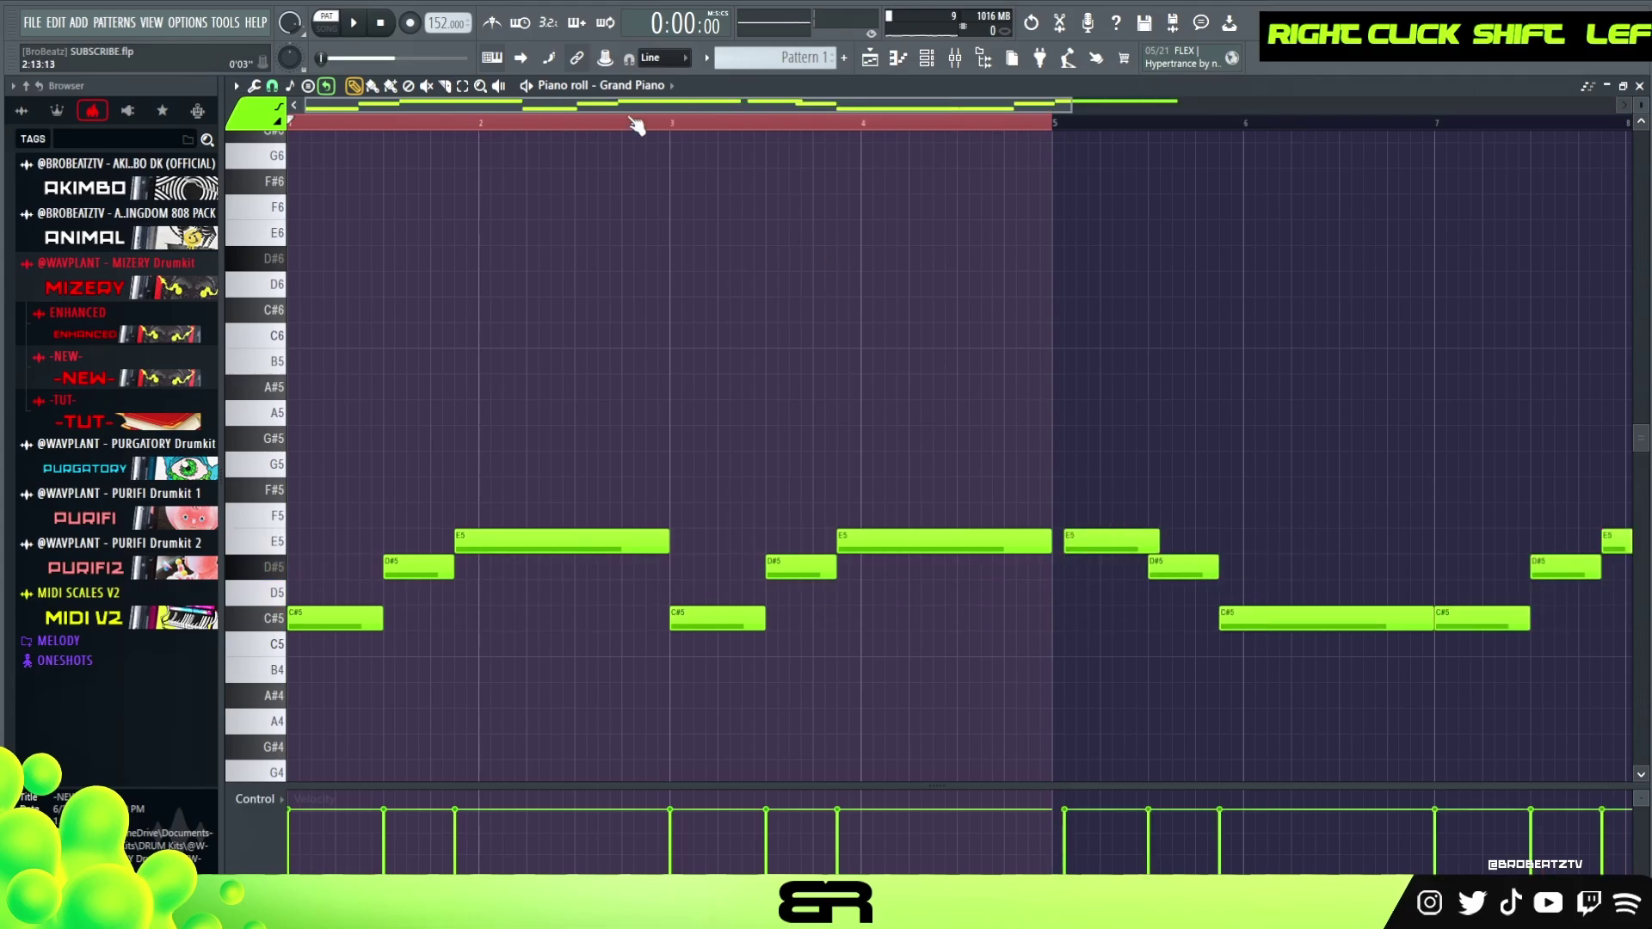
Delete the rising notes in bars 7 and 8, align the falling phrase with bar 5, and duplicate it into bars 7 and 8
scroll(793, 137, right, 3)
right_click(1307, 541)
right_click(1252, 567)
right_click(1169, 618)
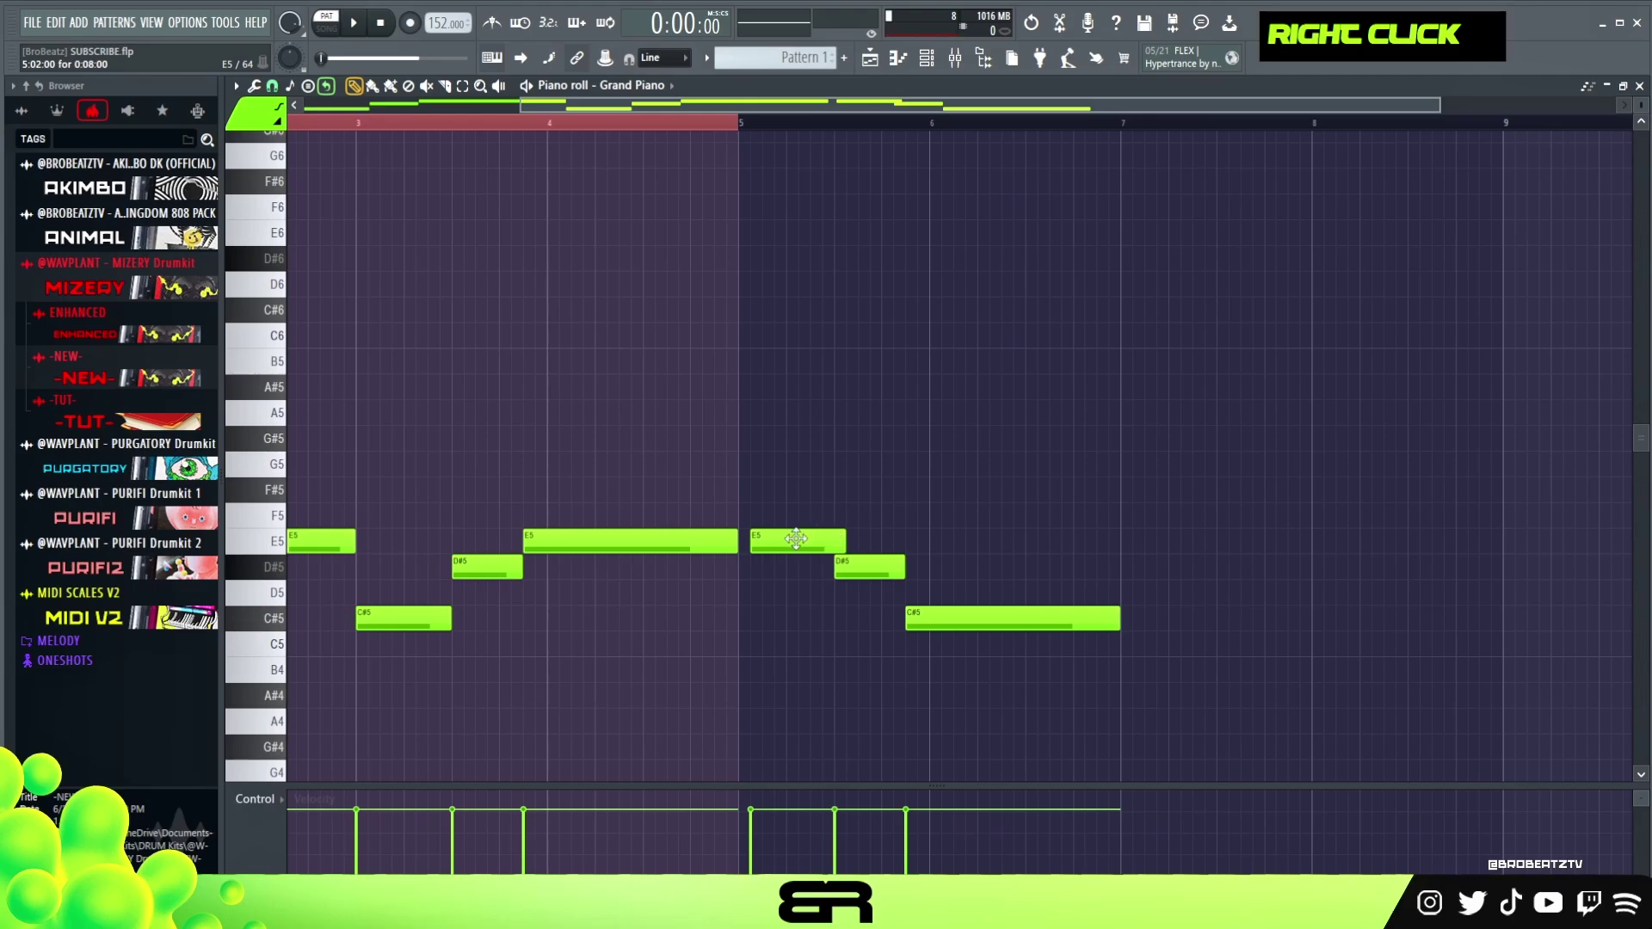
drag(795, 539, 1167, 547)
right_click(1163, 508)
Clear the time selection over bars 1 to 4 and return the playback position to the start
double_click(751, 125)
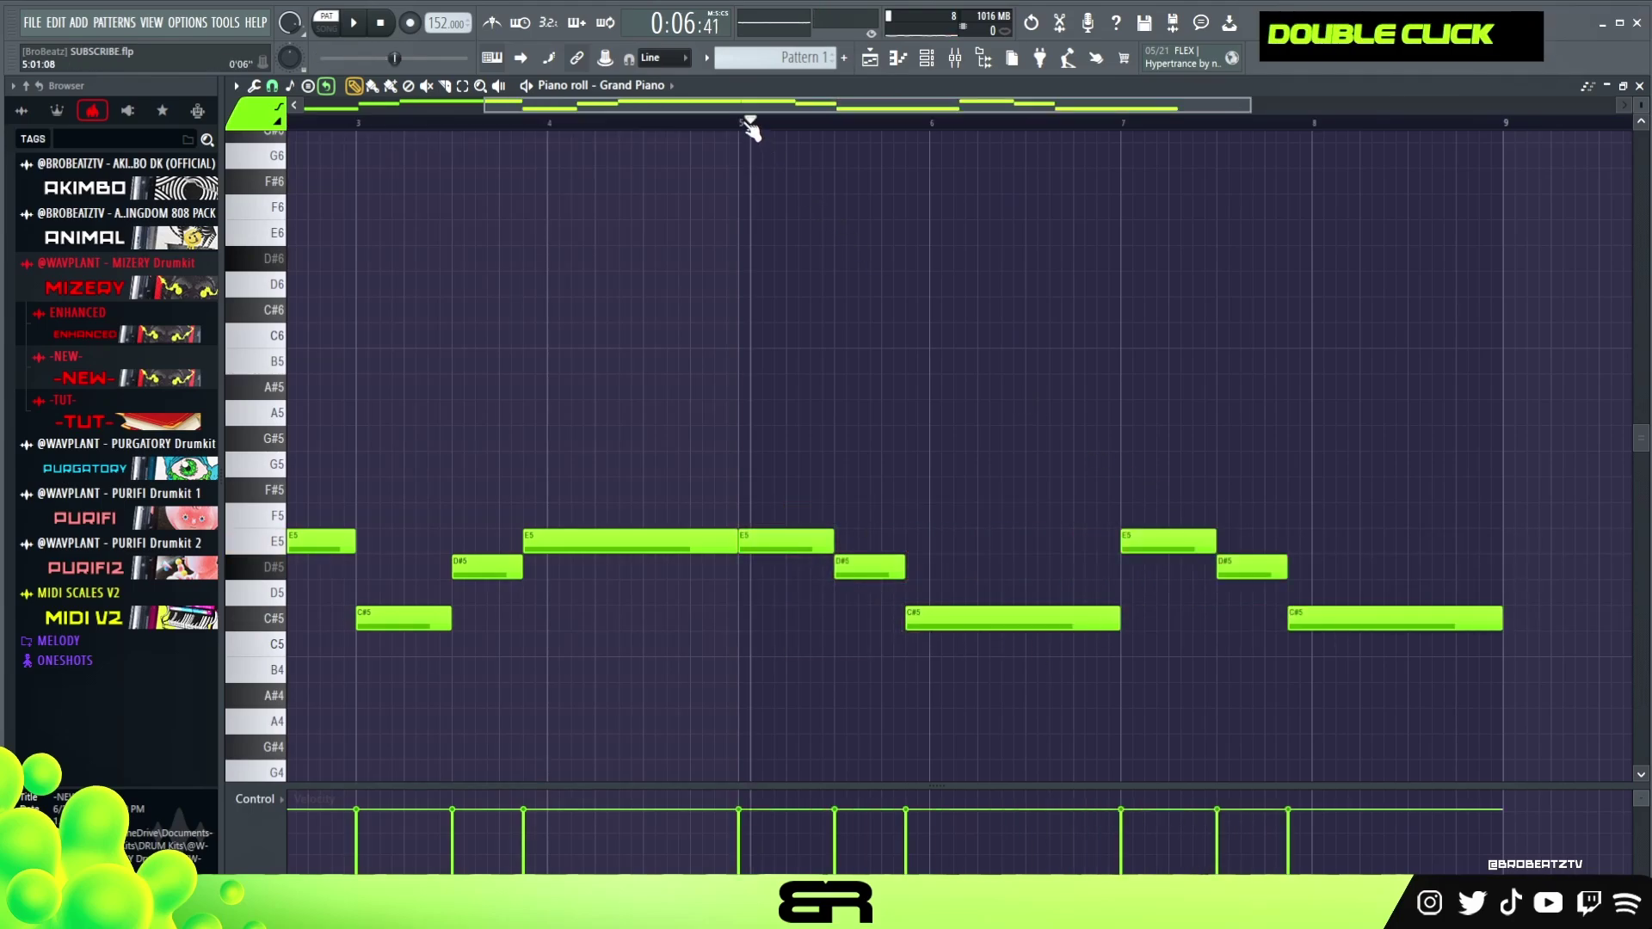
drag(747, 114, 565, 122)
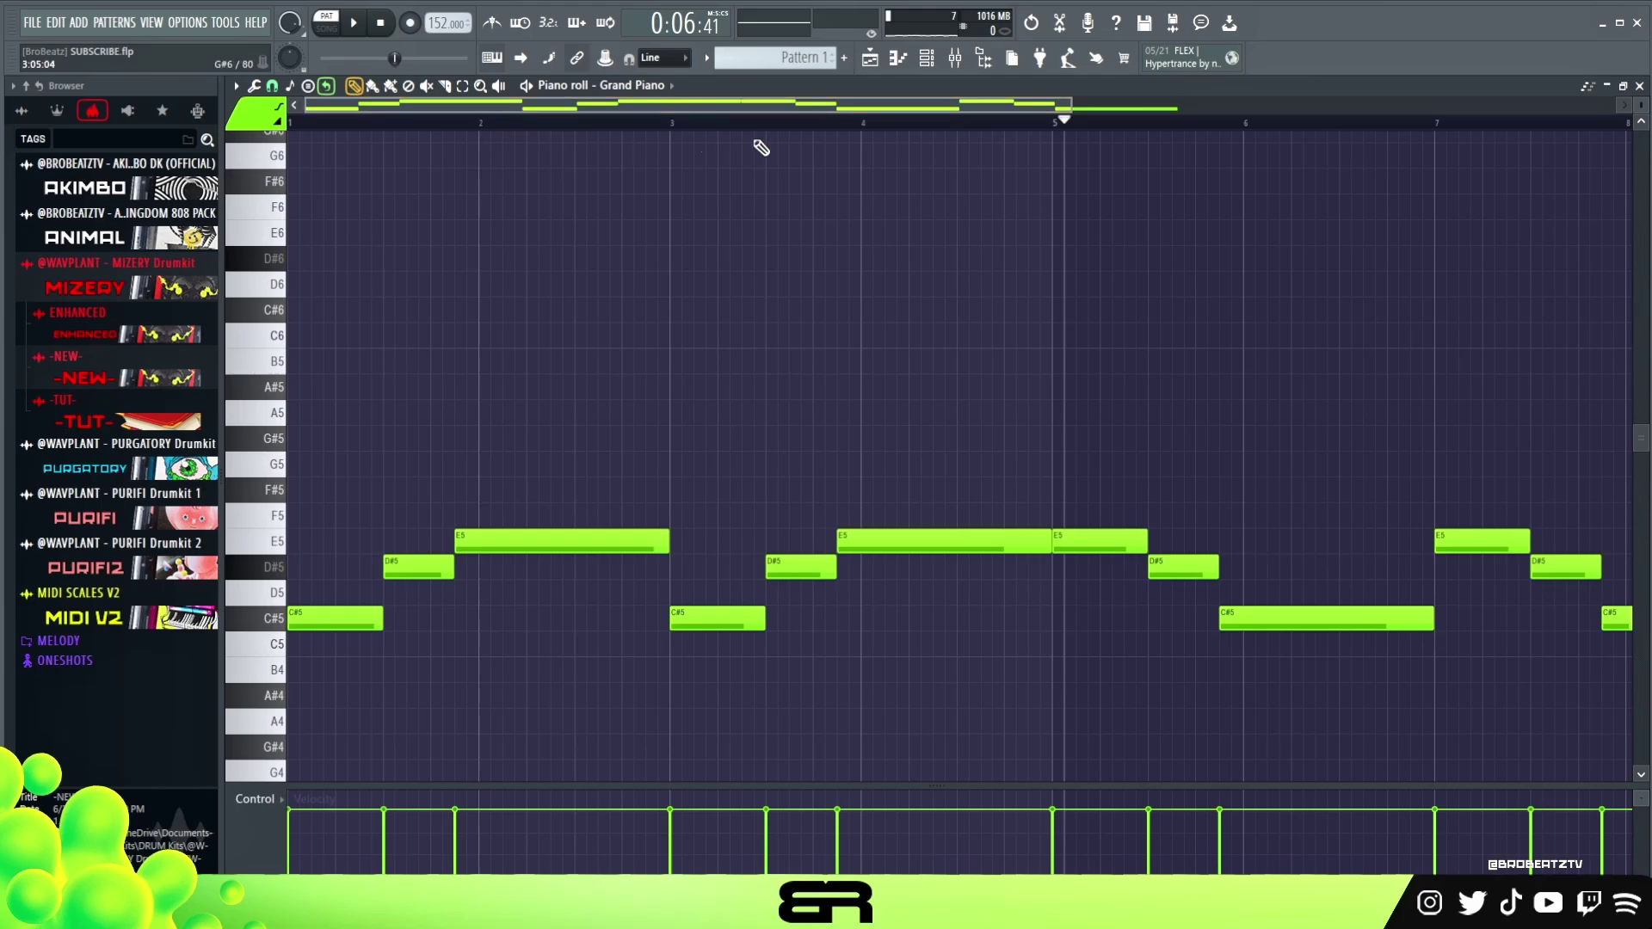
drag(1071, 103, 1178, 109)
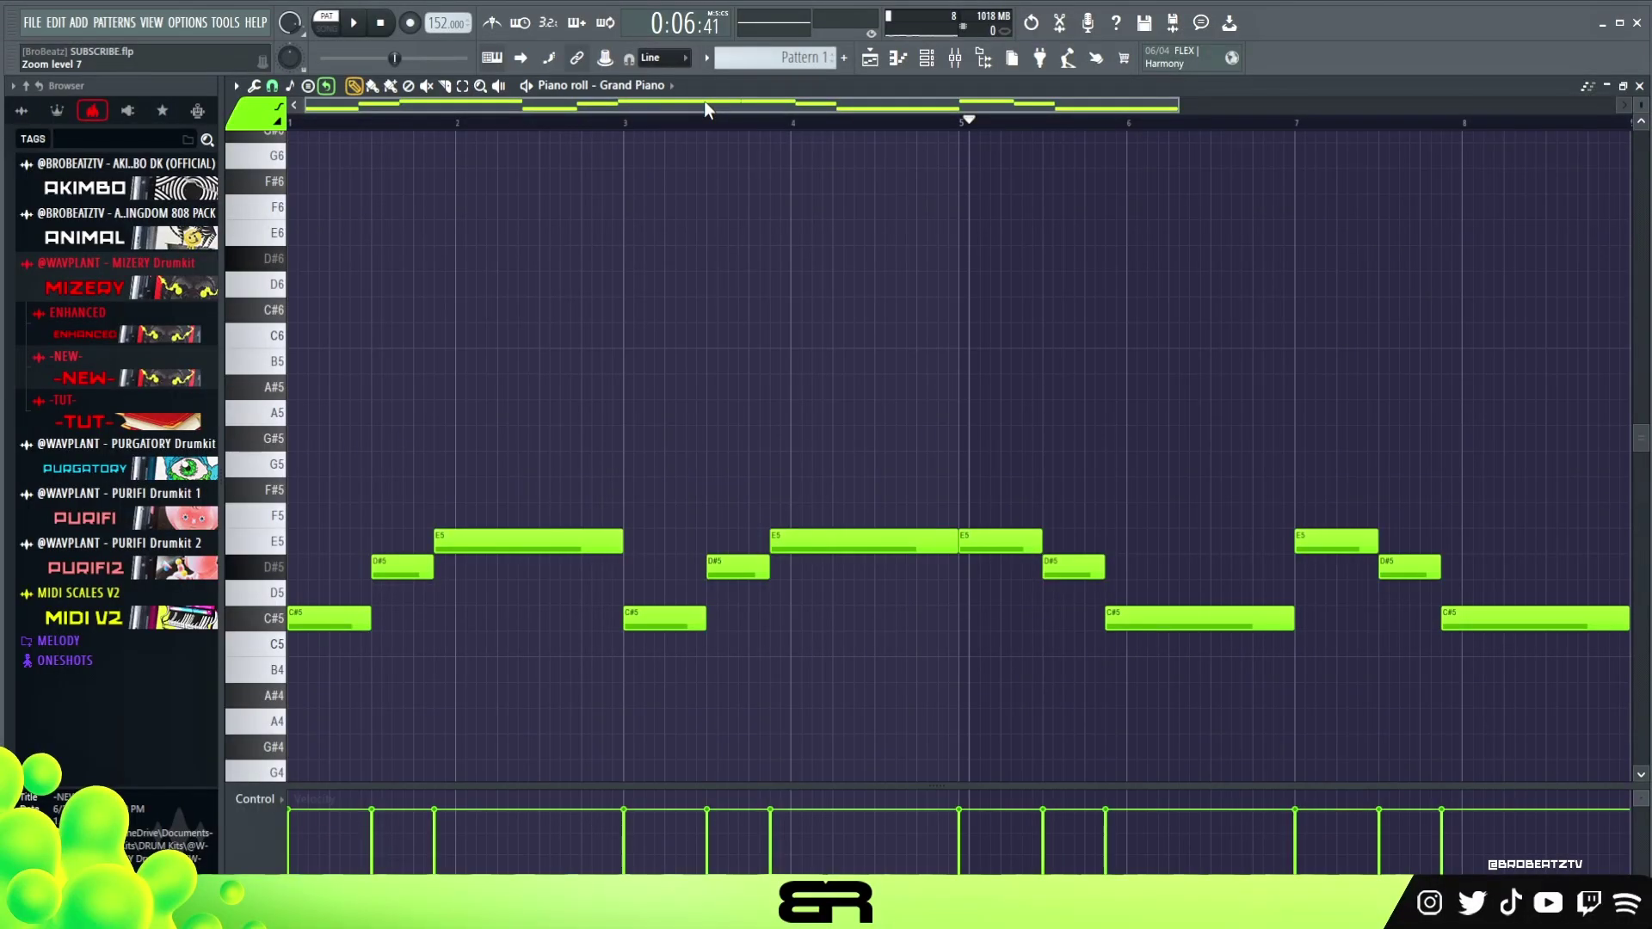
key(space)
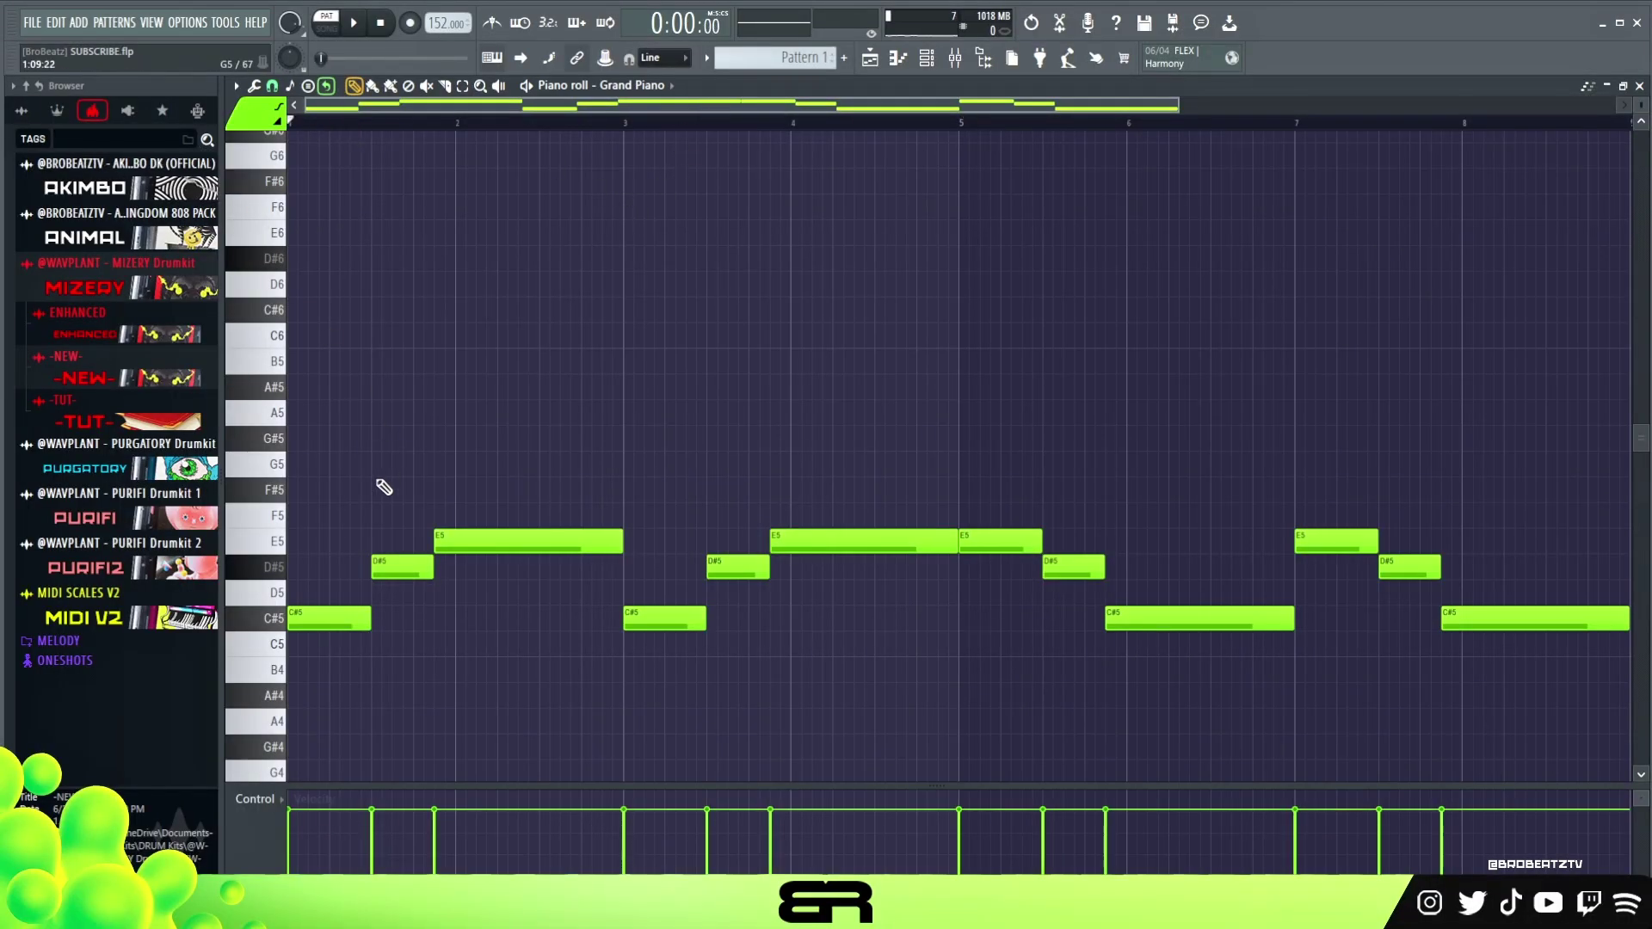
Try stacking a G#5 and an F#5 above the opening C#5, and delete both notes again
ctrl+click(325, 618)
drag(326, 618, 320, 438)
alt+right_click(340, 518)
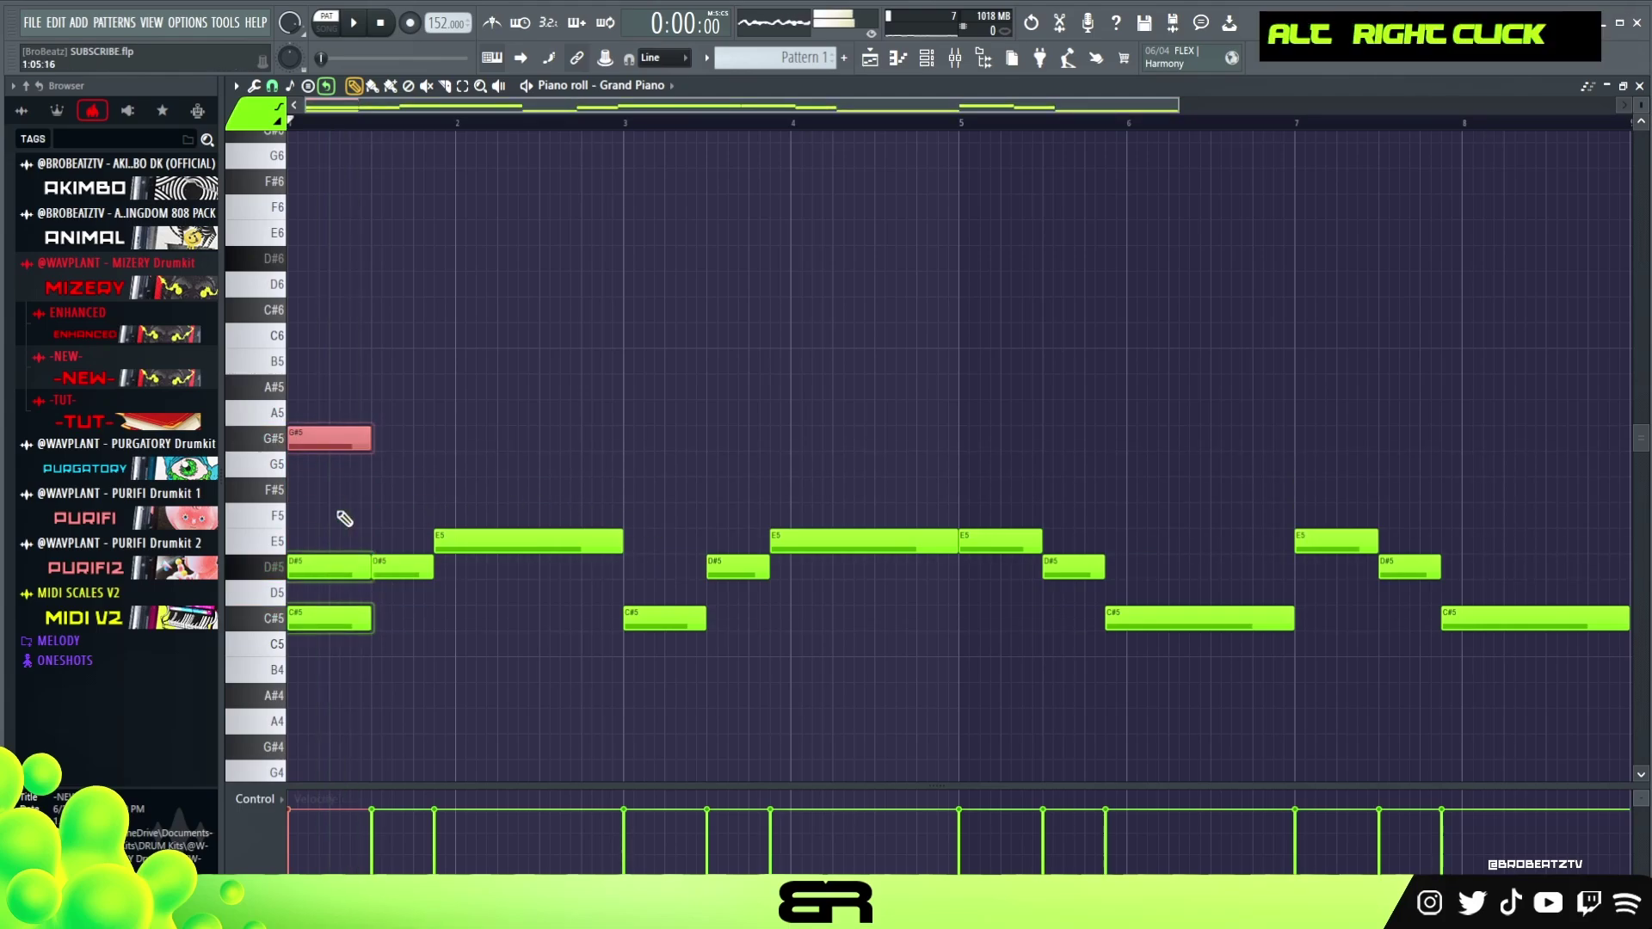
alt+right_click(331, 528)
drag(331, 566, 320, 468)
alt+right_click(340, 483)
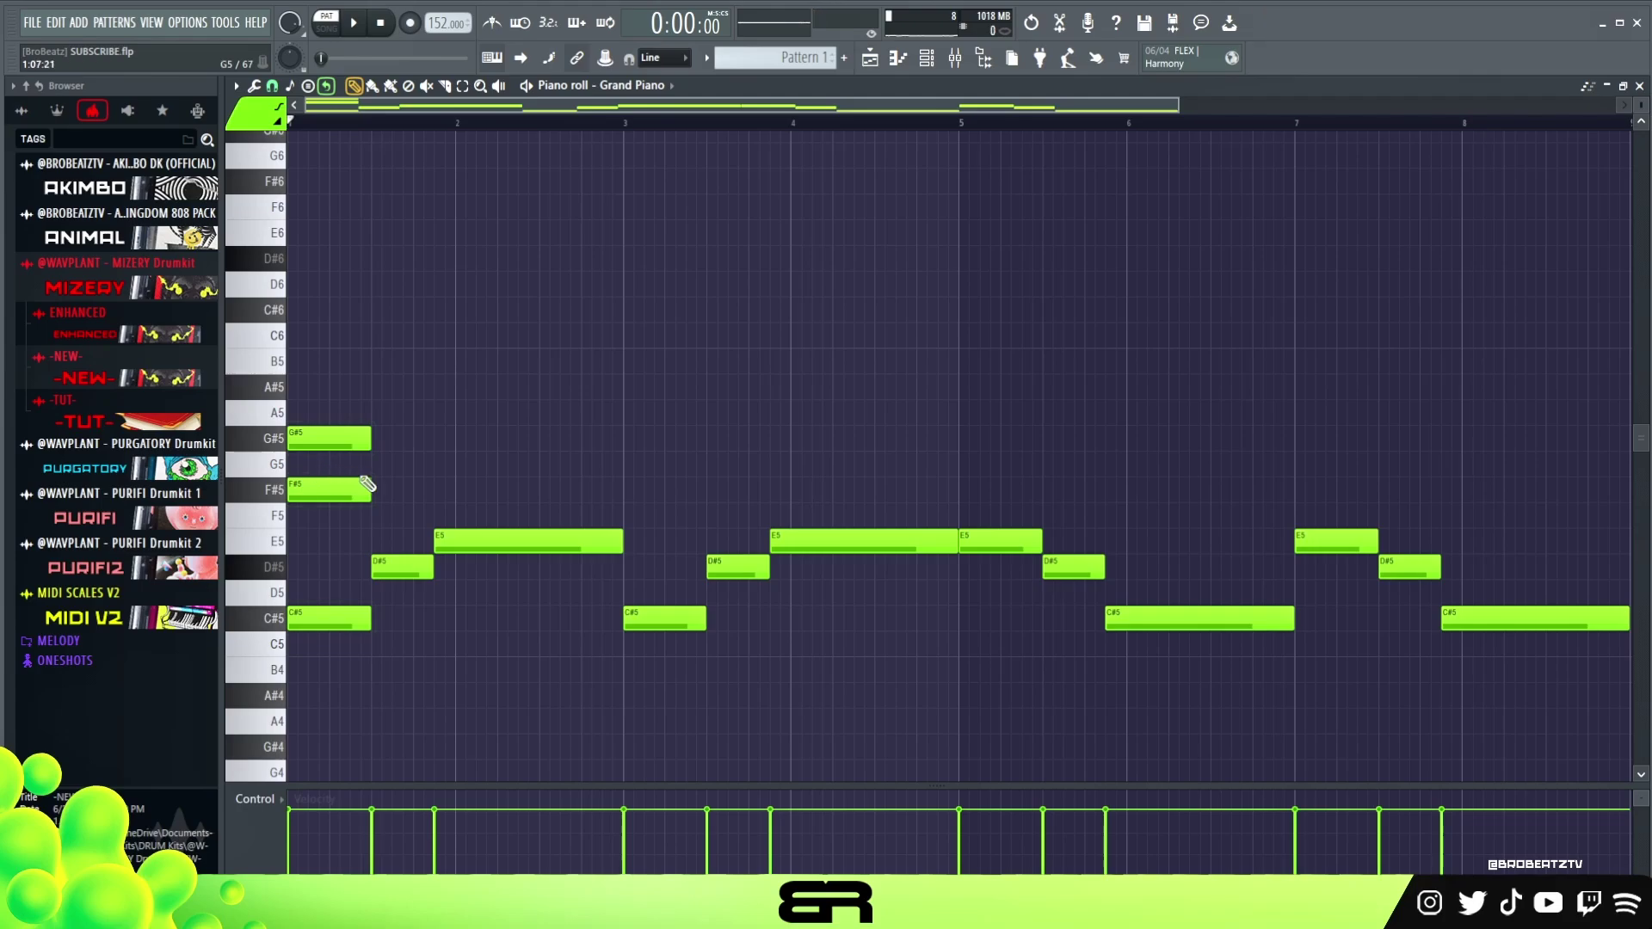
right_click(339, 439)
right_click(348, 488)
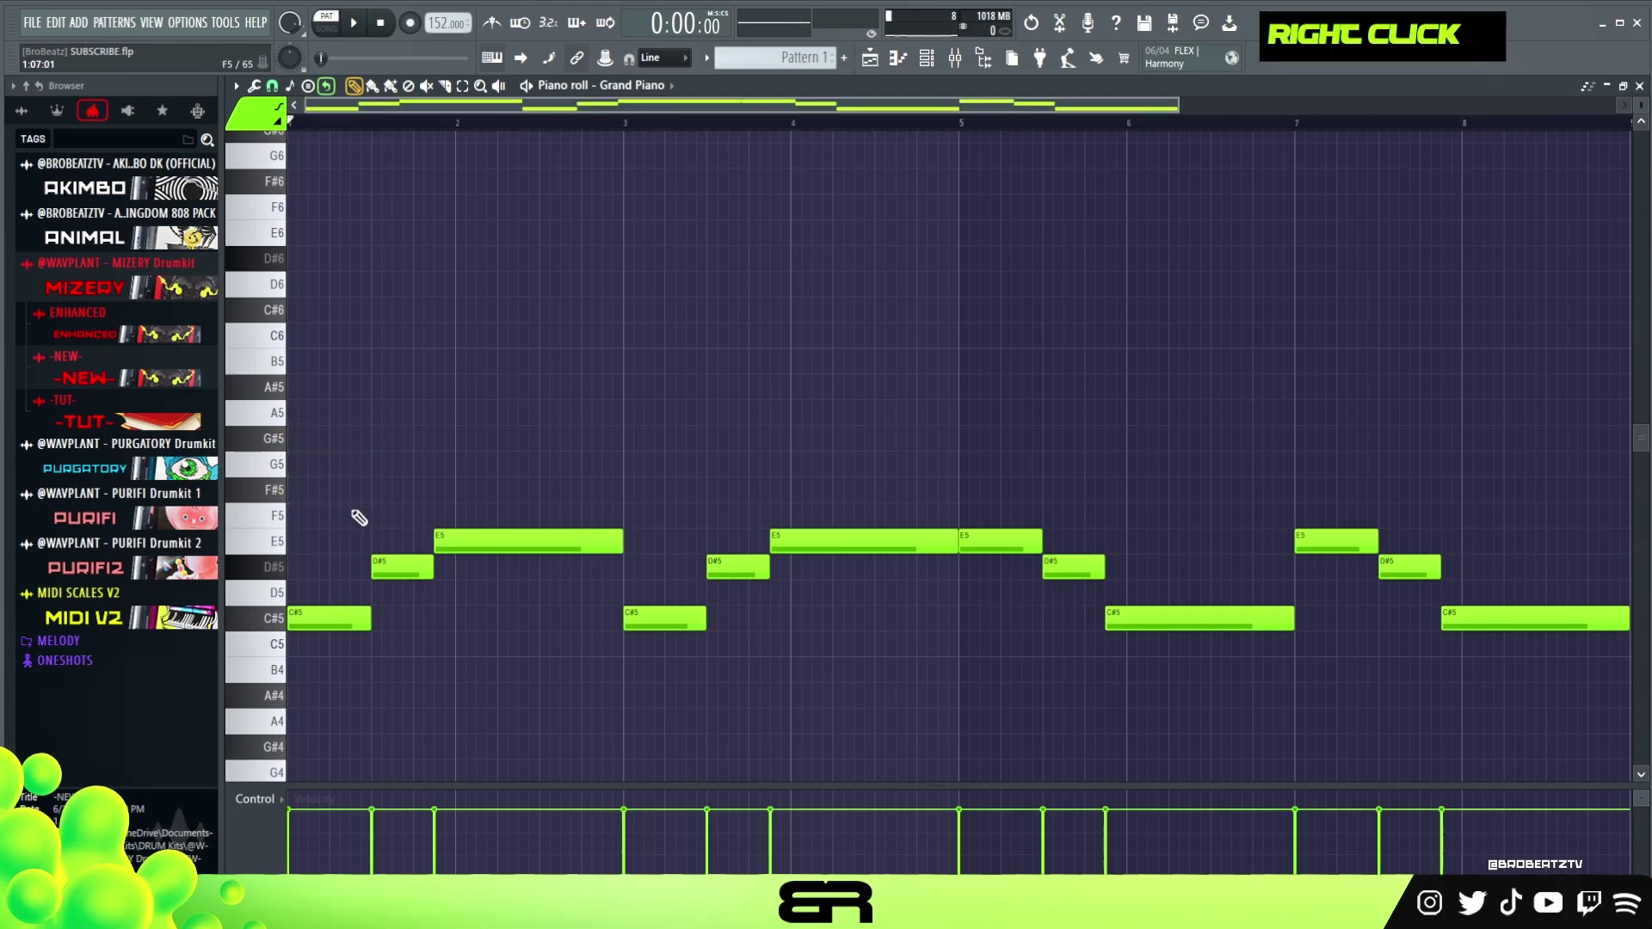
Try scattering F#5, A#5, B5 and C#6 notes above the first phrase, and delete them all again
ctrl+click(331, 619)
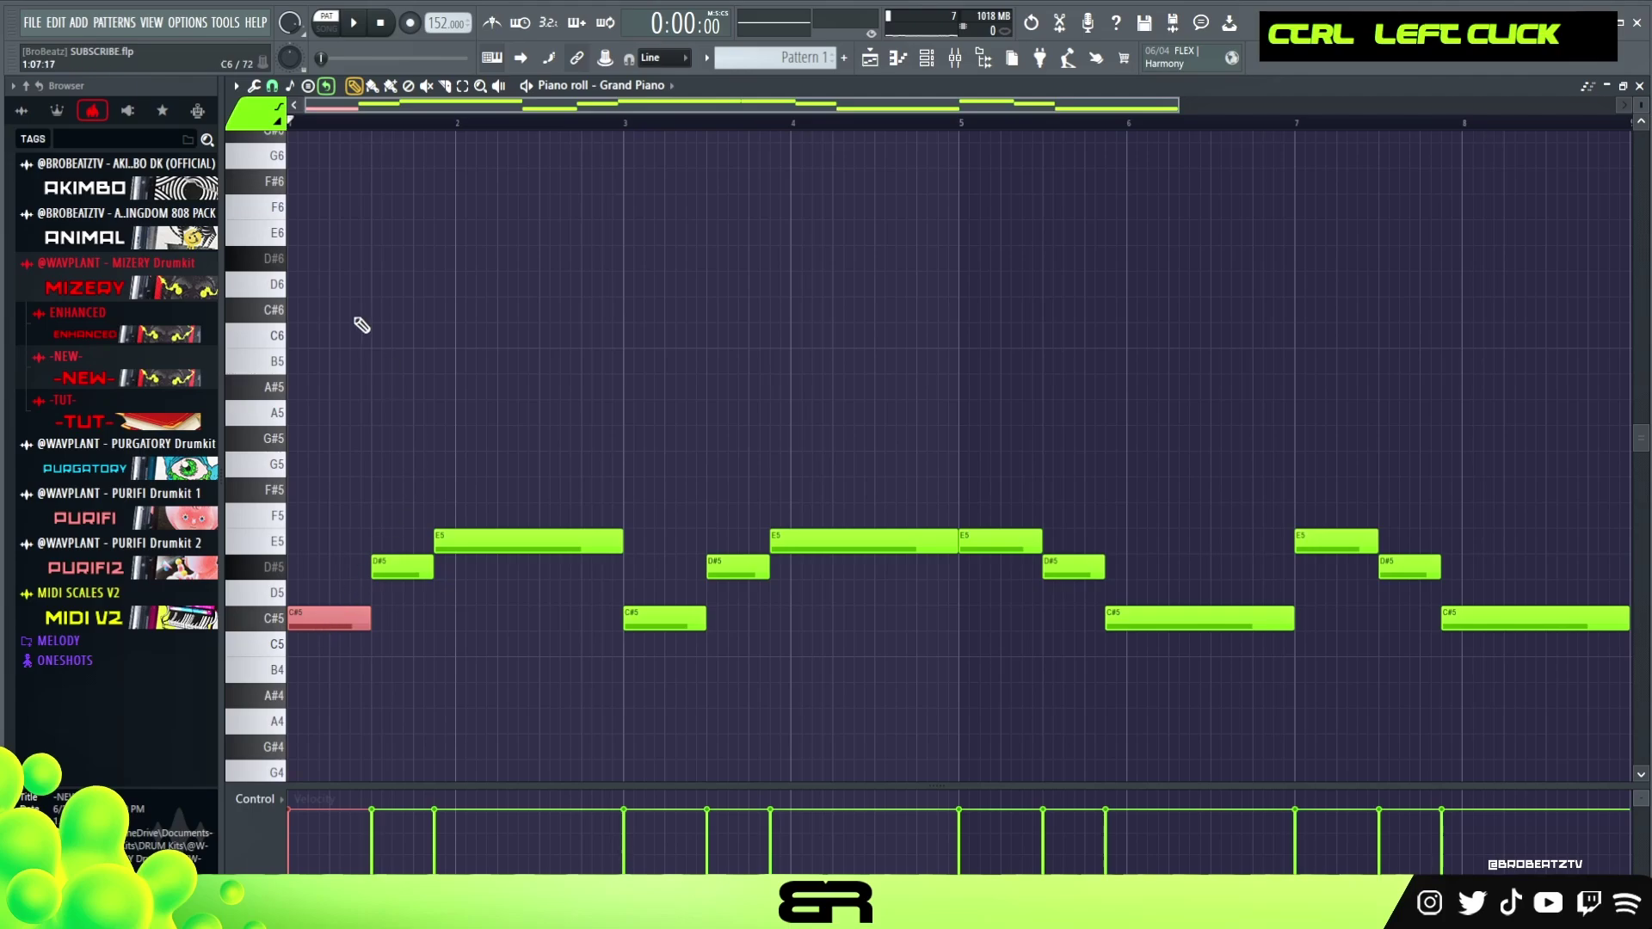
scroll(481, 383, up, 3)
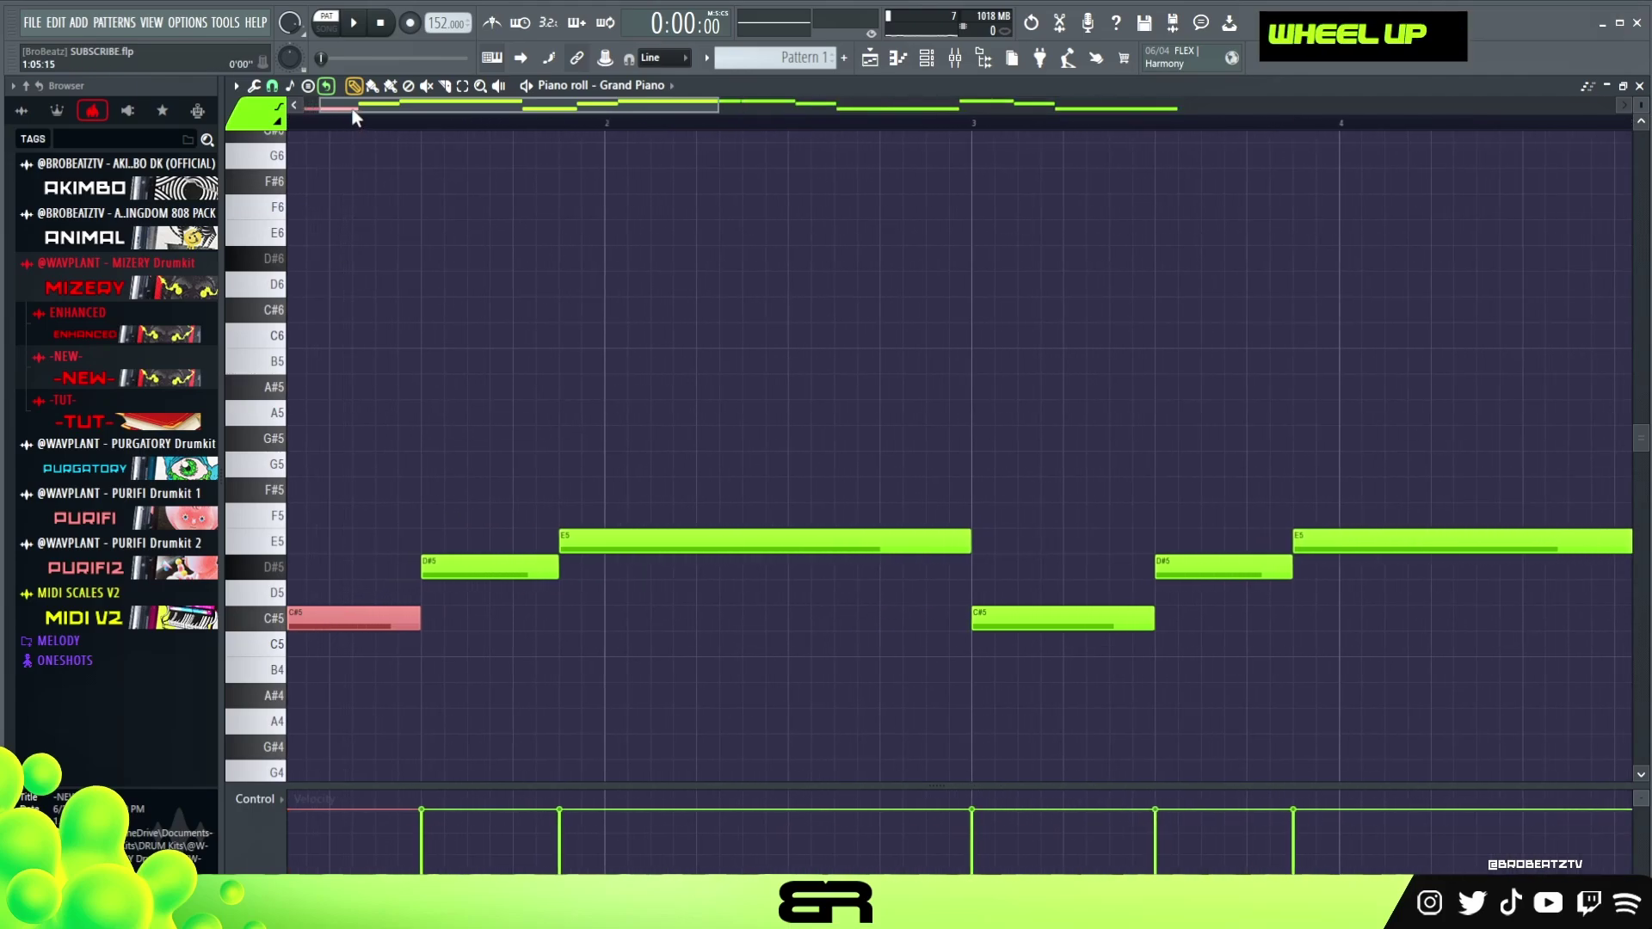
right_click(488, 395)
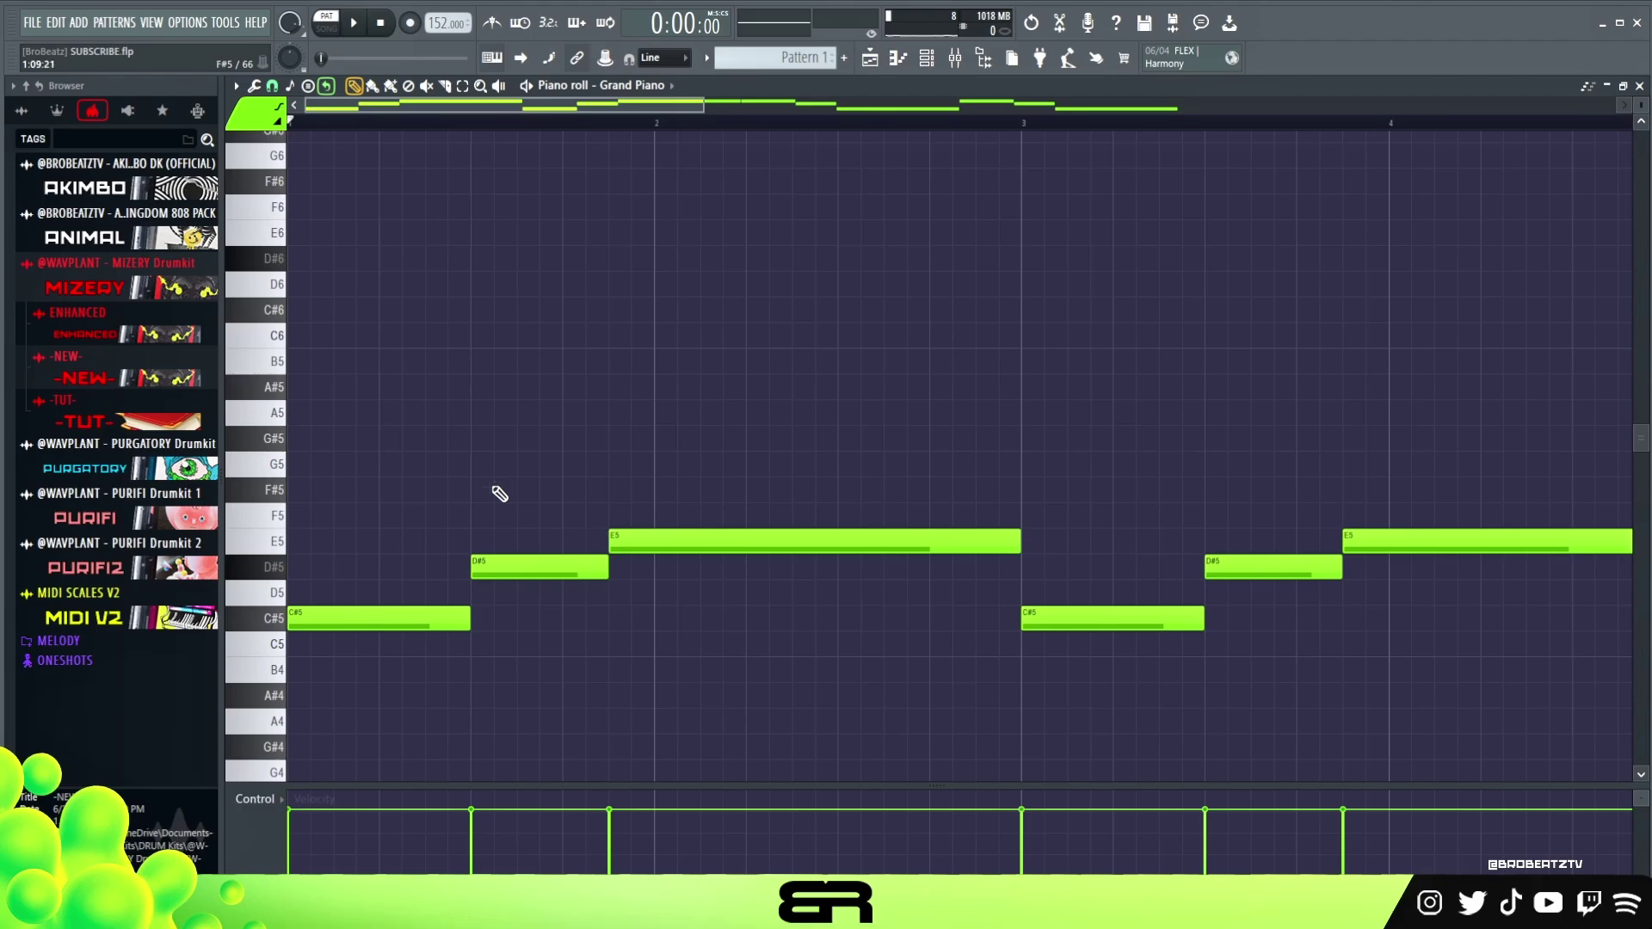
click(496, 488)
click(707, 385)
click(730, 313)
click(621, 314)
click(616, 360)
click(598, 363)
right_click(635, 315)
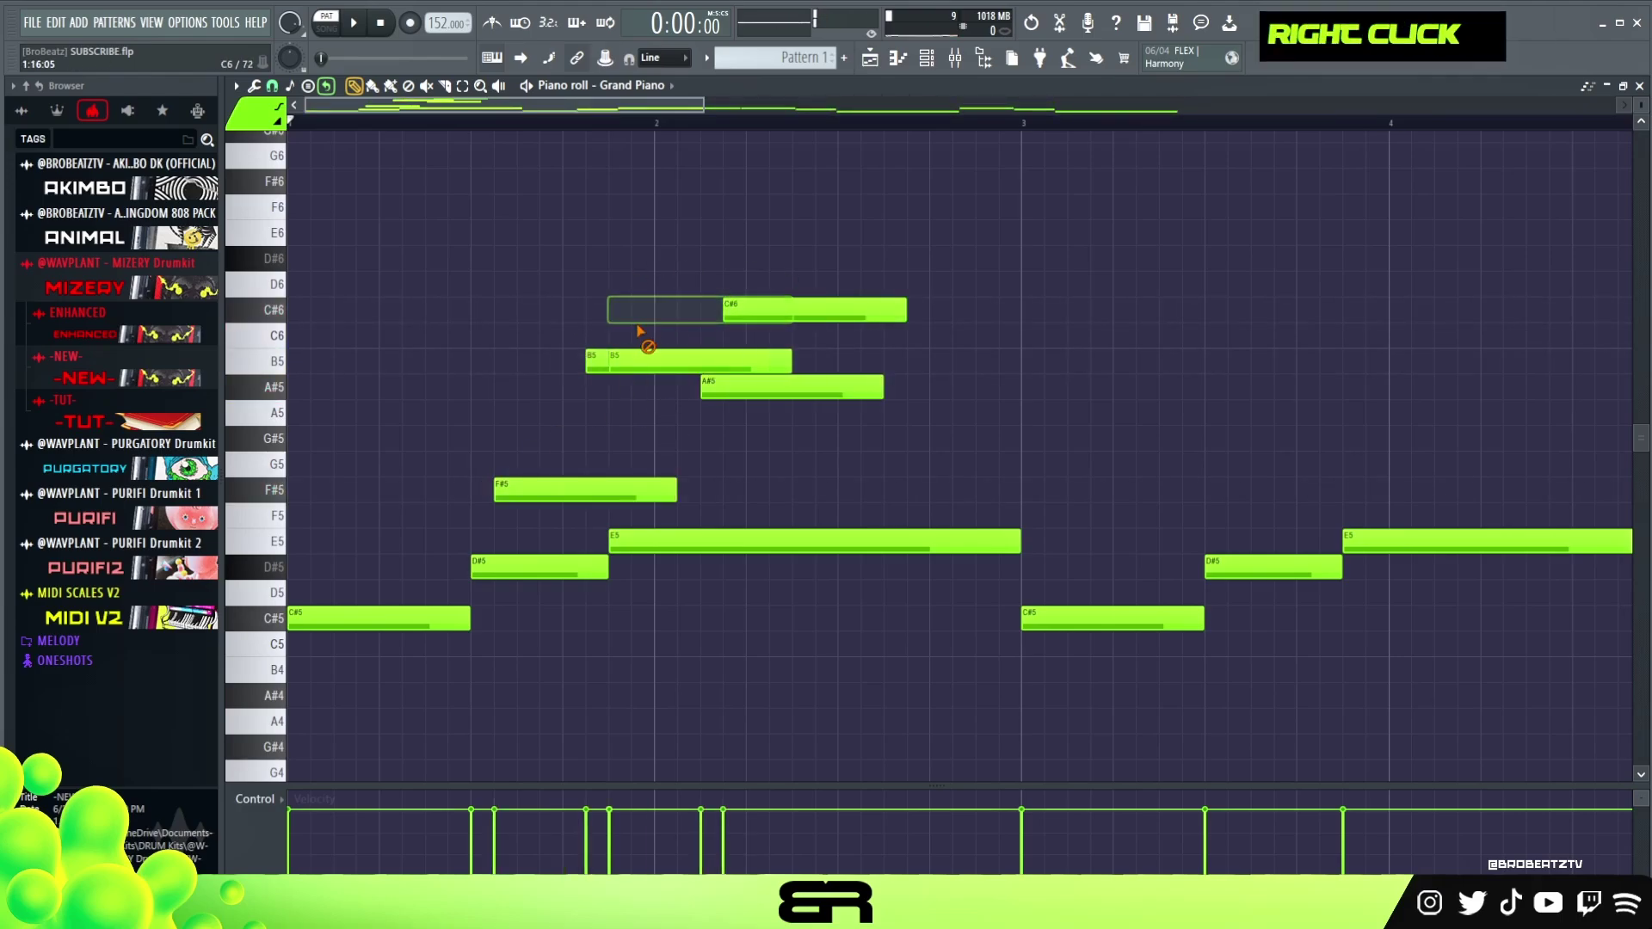
right_click(654, 359)
right_click(731, 385)
right_click(757, 311)
right_click(590, 489)
Try out extra A#5, C#6 and C6 notes above the long E5, and remove them again
click(620, 385)
click(713, 310)
click(697, 335)
right_click(731, 312)
right_click(774, 336)
right_click(740, 388)
ctrl+click(357, 622)
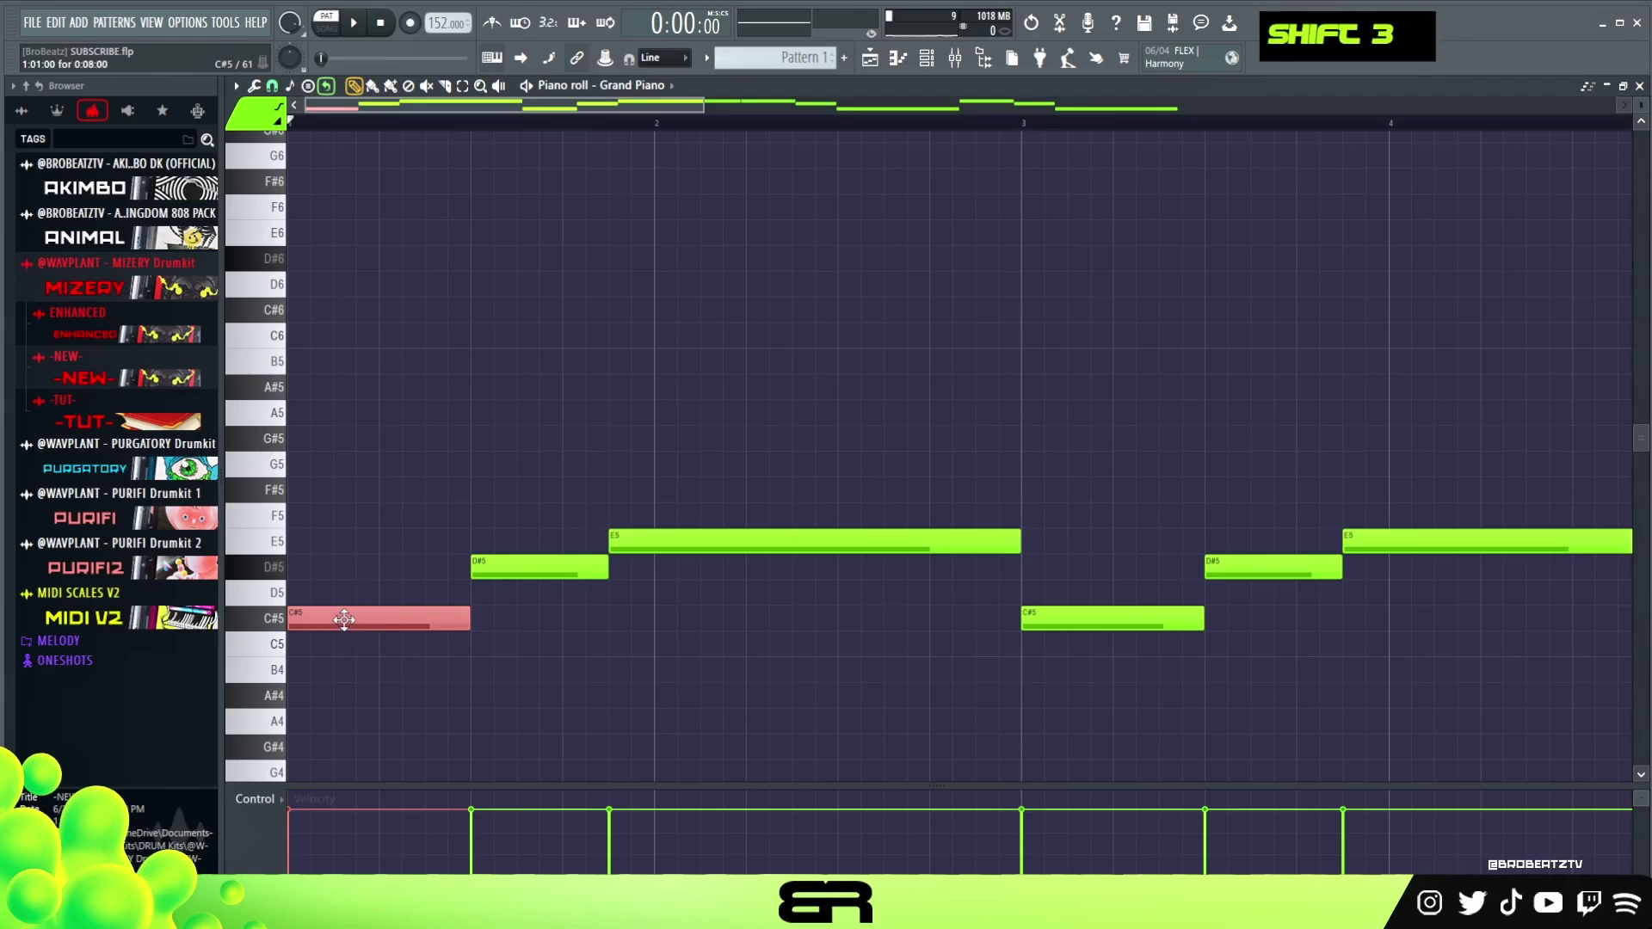
shift+click(344, 619)
right_click(339, 618)
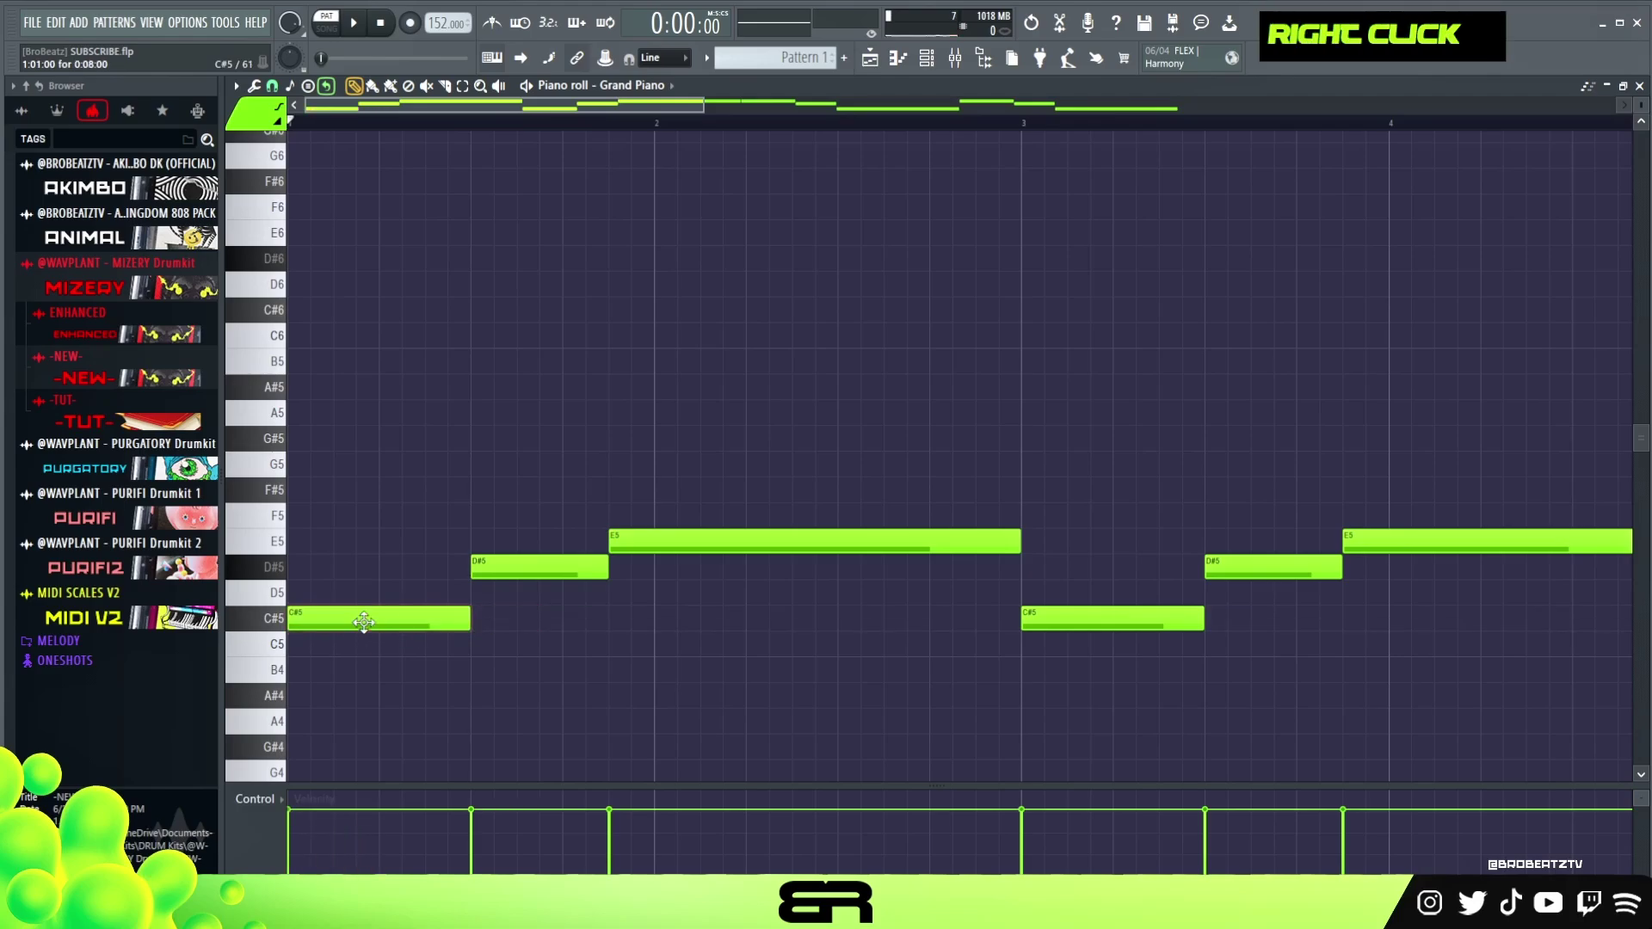
Switch to the empty Pattern 2, place an eight-step C#5 at the start of bar 1 and select it
scroll(806, 57, up, 1)
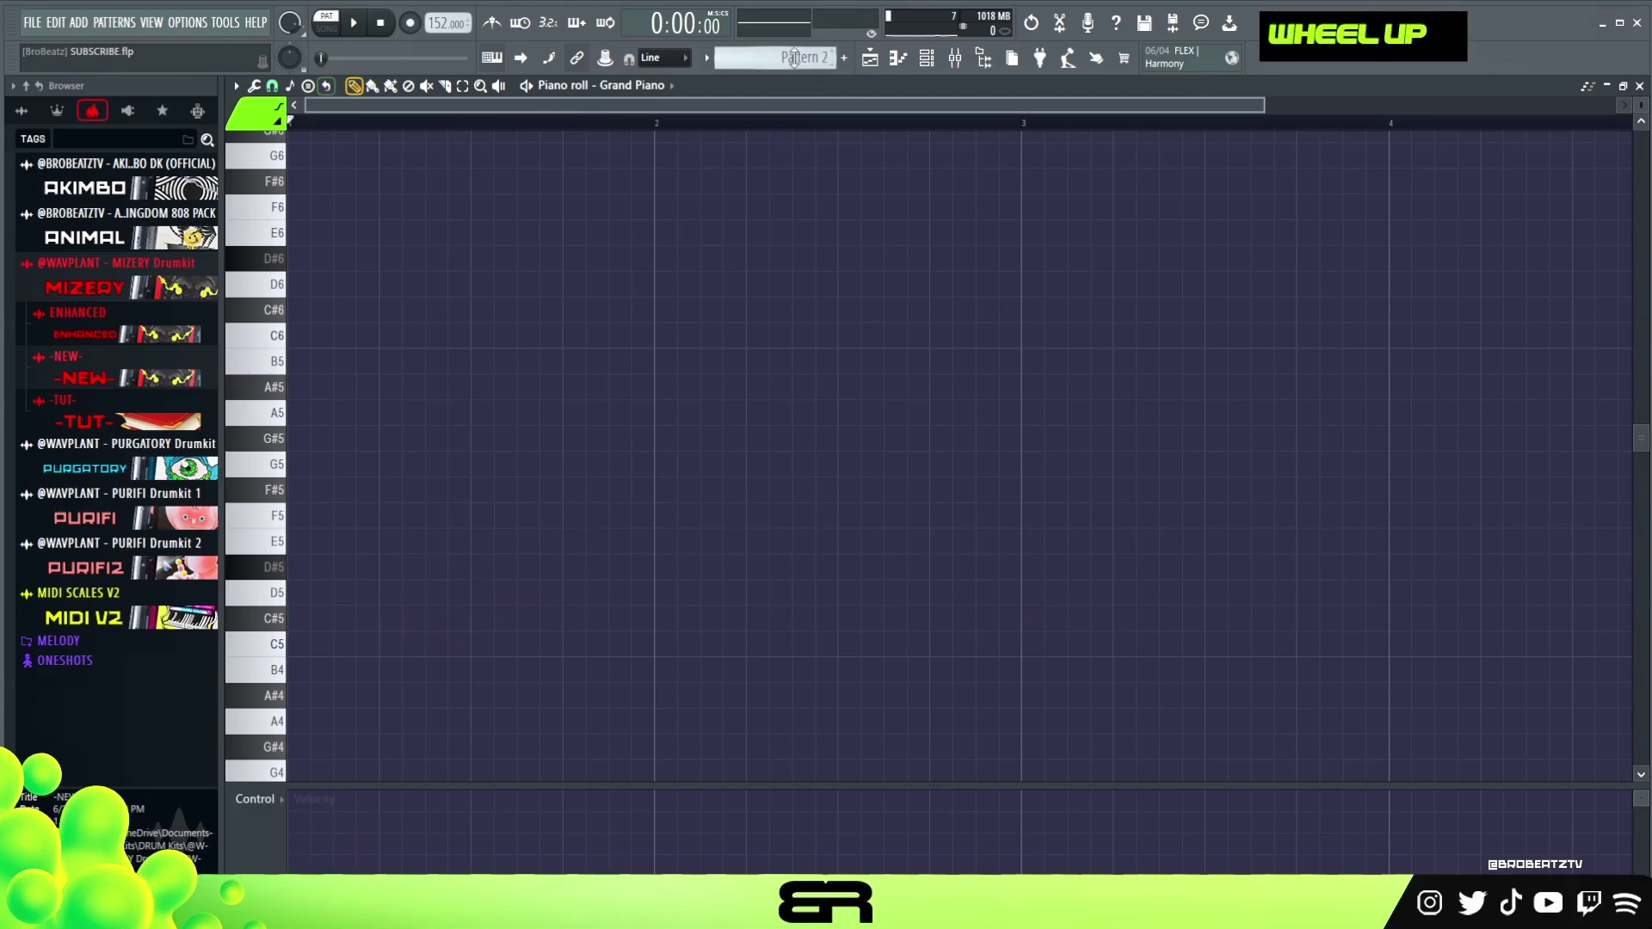
click(348, 620)
ctrl+click(347, 618)
Duplicate the C#5 in place, raise the copy seven semitones to G#5, and deselect it
shift+click(347, 619)
key(shift+2)
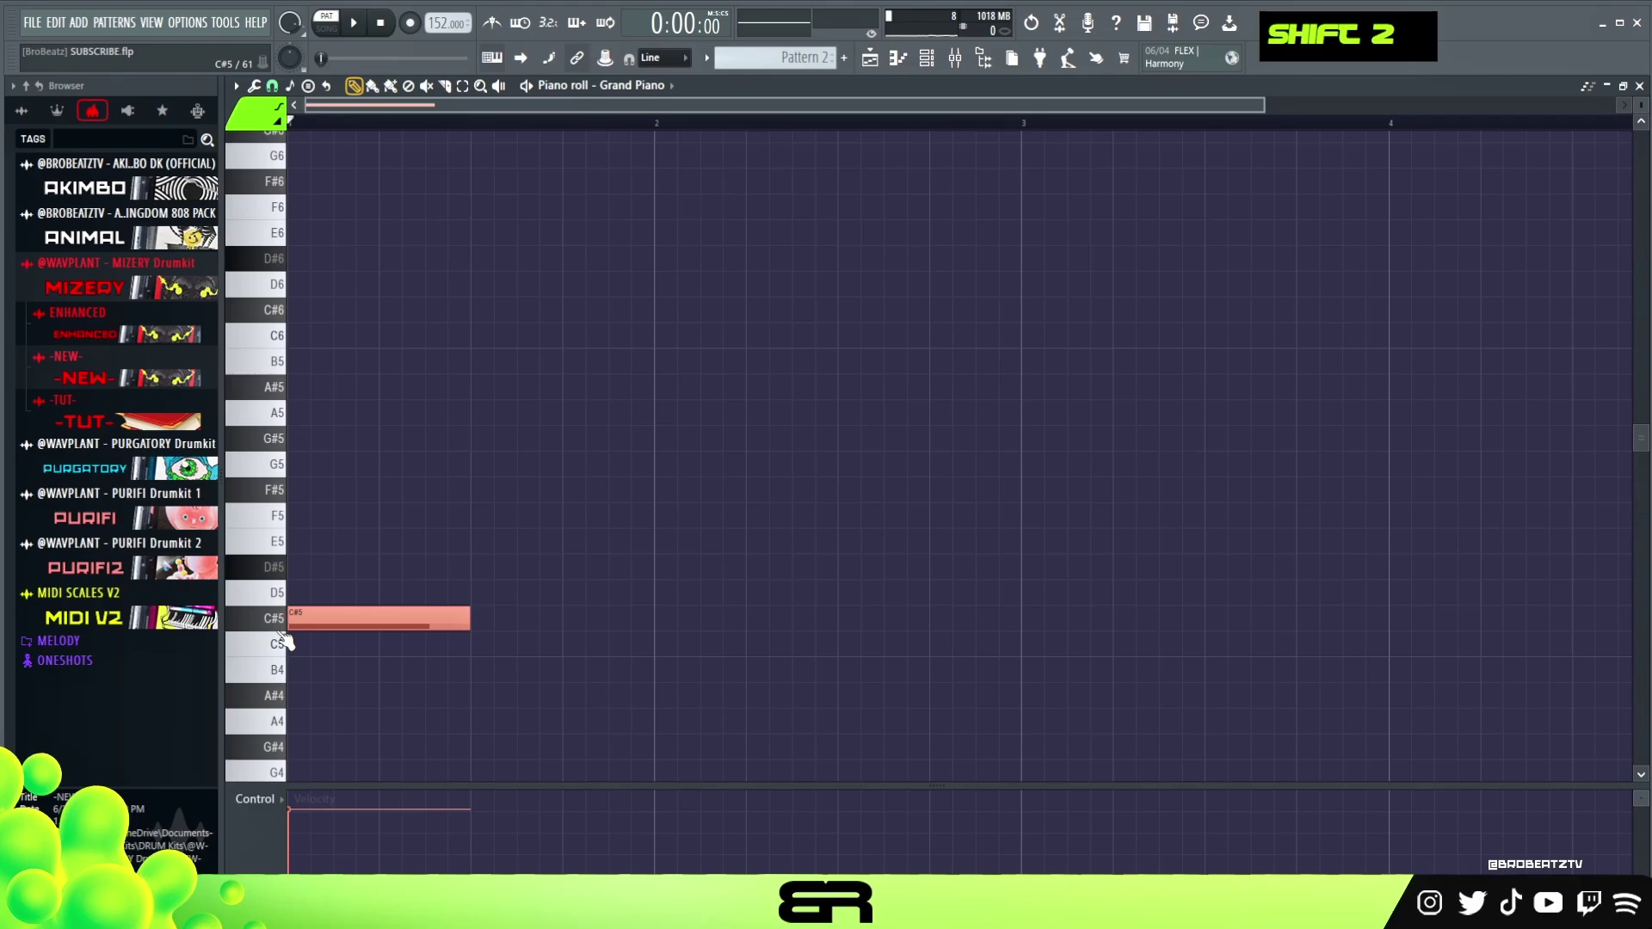
key(shift+Up)
key(shift+Up)
key(shift+Up)
key(shift+Up)
key(shift+Up)
key(shift+Up)
key(shift+Up)
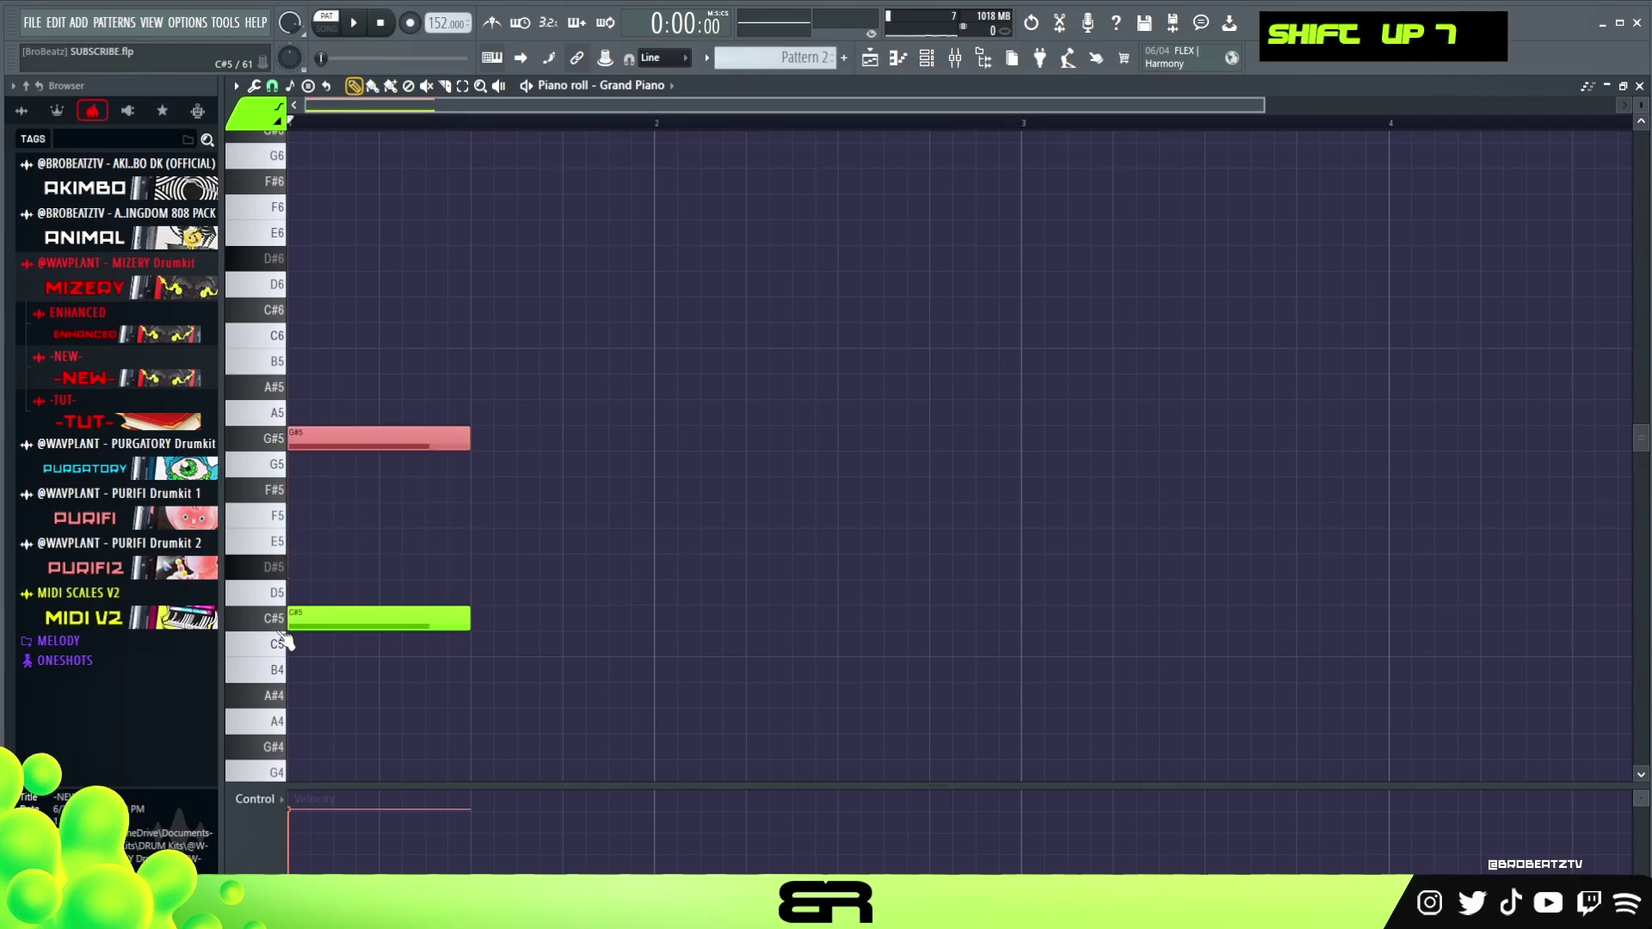
right_click(551, 553)
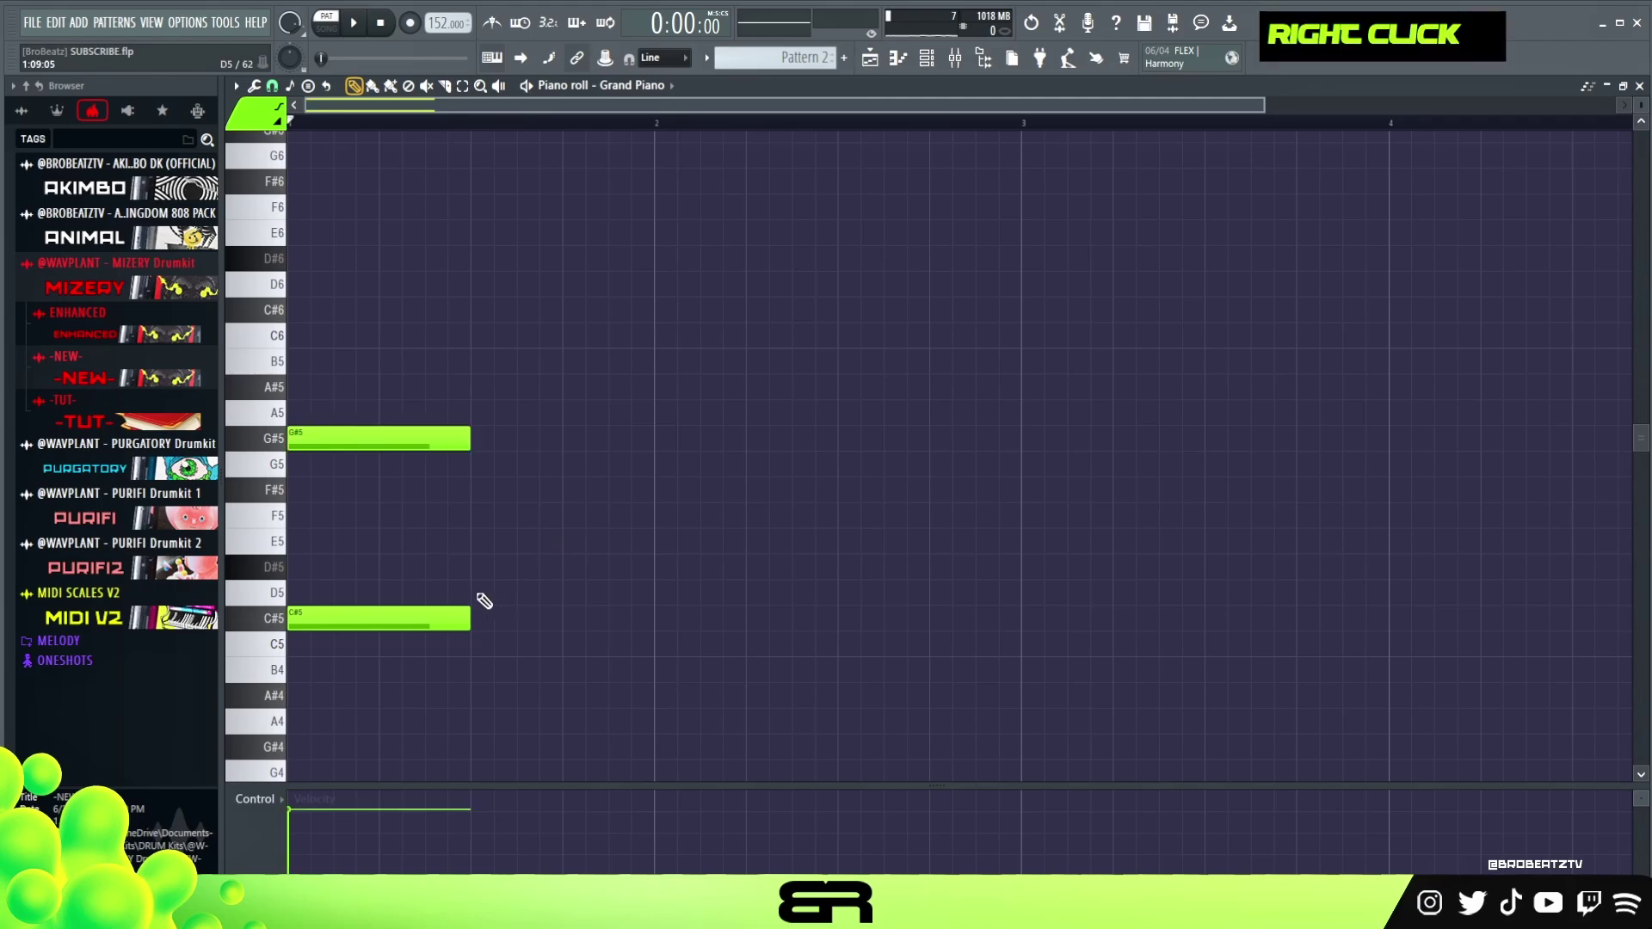
Fill every row from D5 to G5 in the second half of bar 1, and delete those notes again
drag(484, 601, 476, 476)
drag(667, 400, 587, 601)
right_click(679, 628)
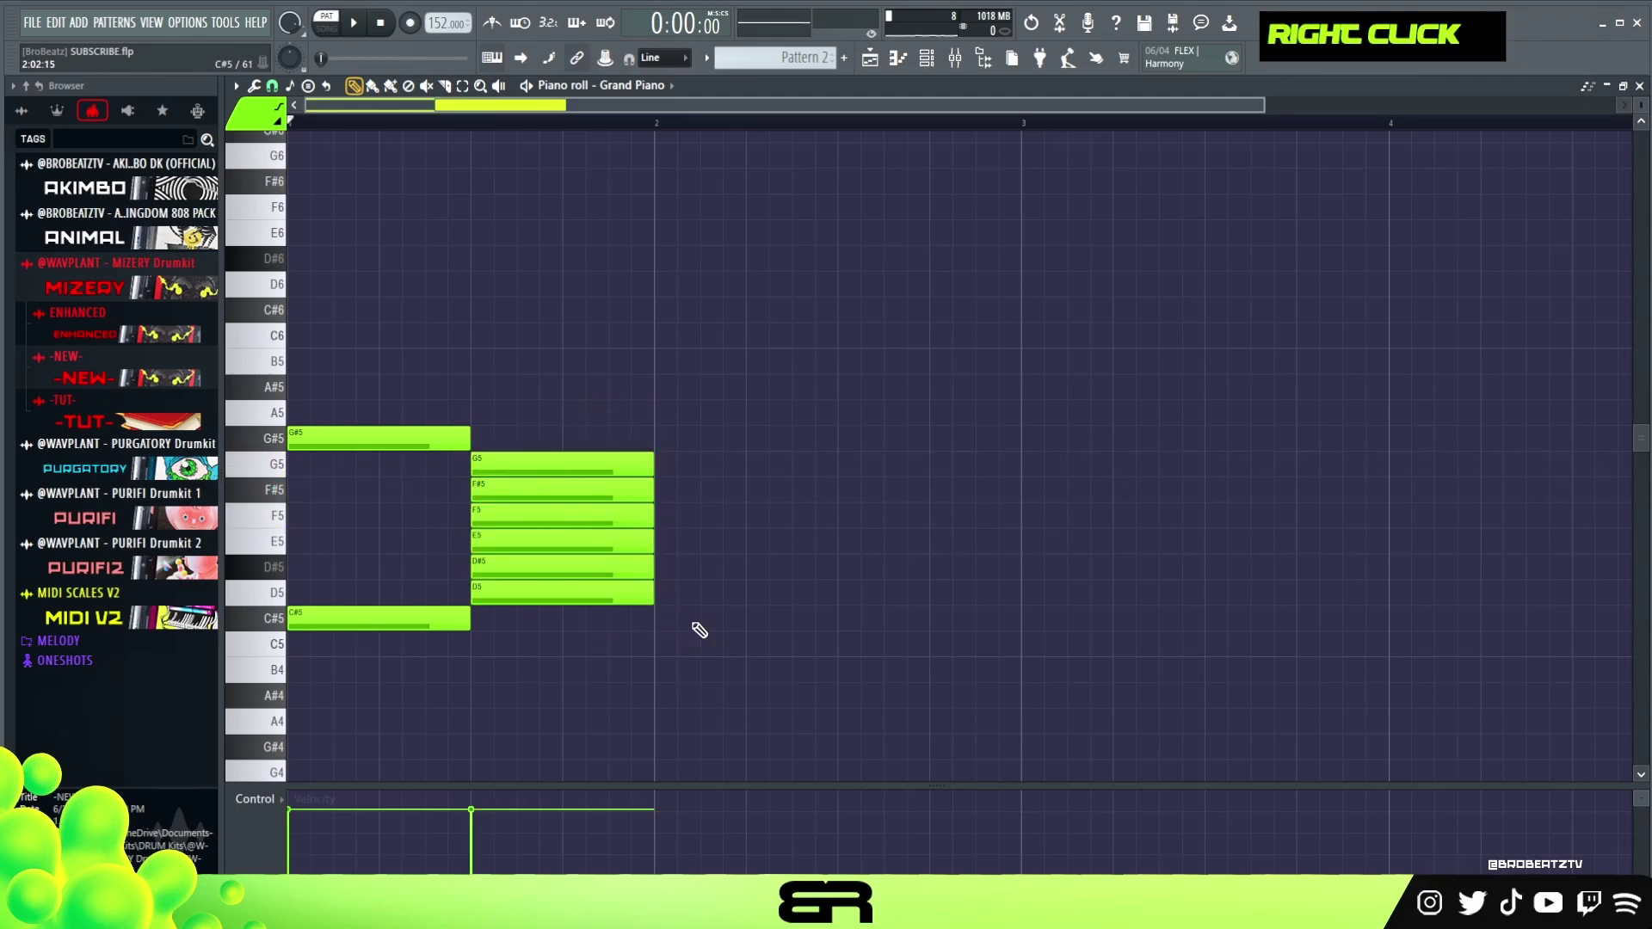
right_click(554, 456)
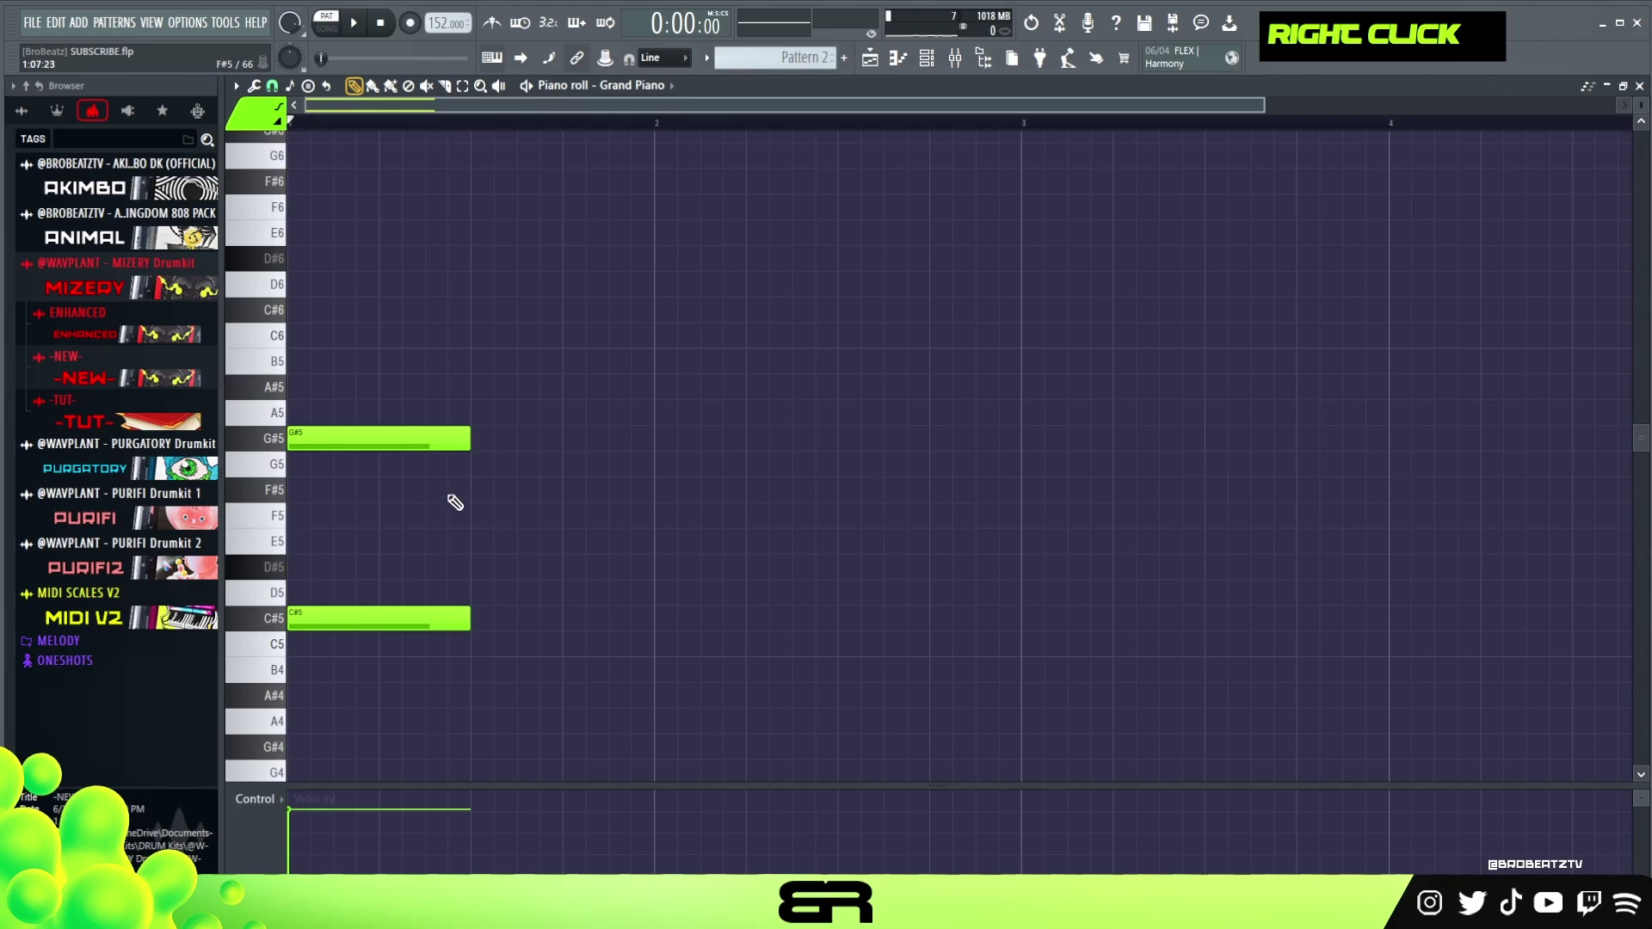
Add a six-step F#5 from step 3 between C#5 and G#5, audition it, and raise it to G5 for another listen
click(353, 492)
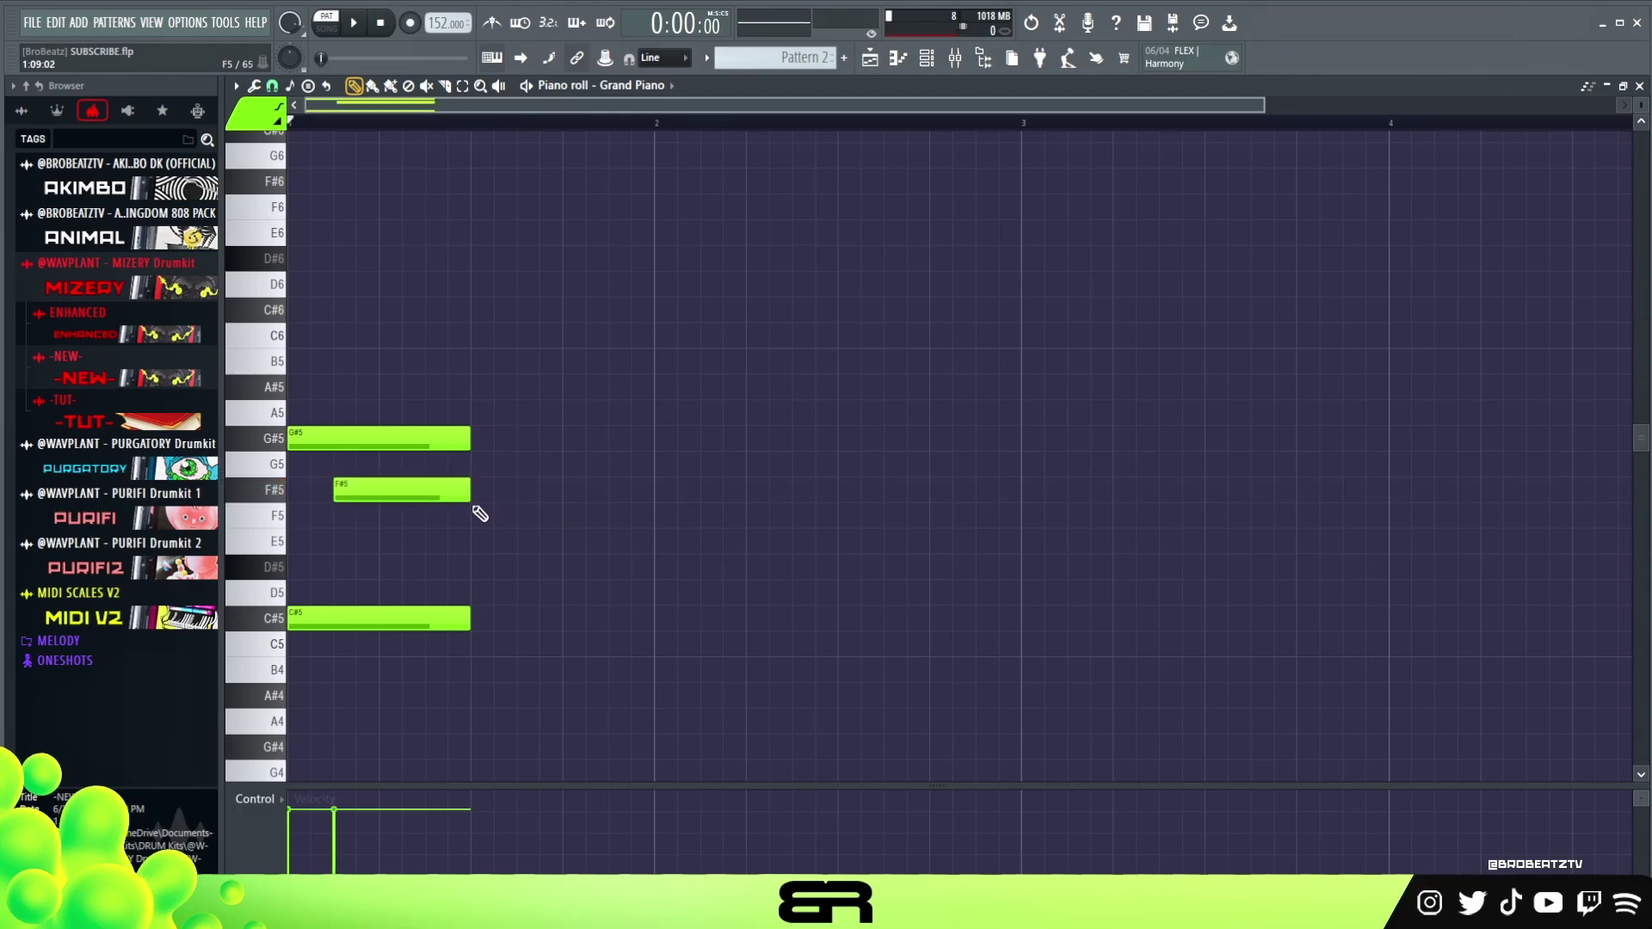
key(space)
key(space)
key(space)
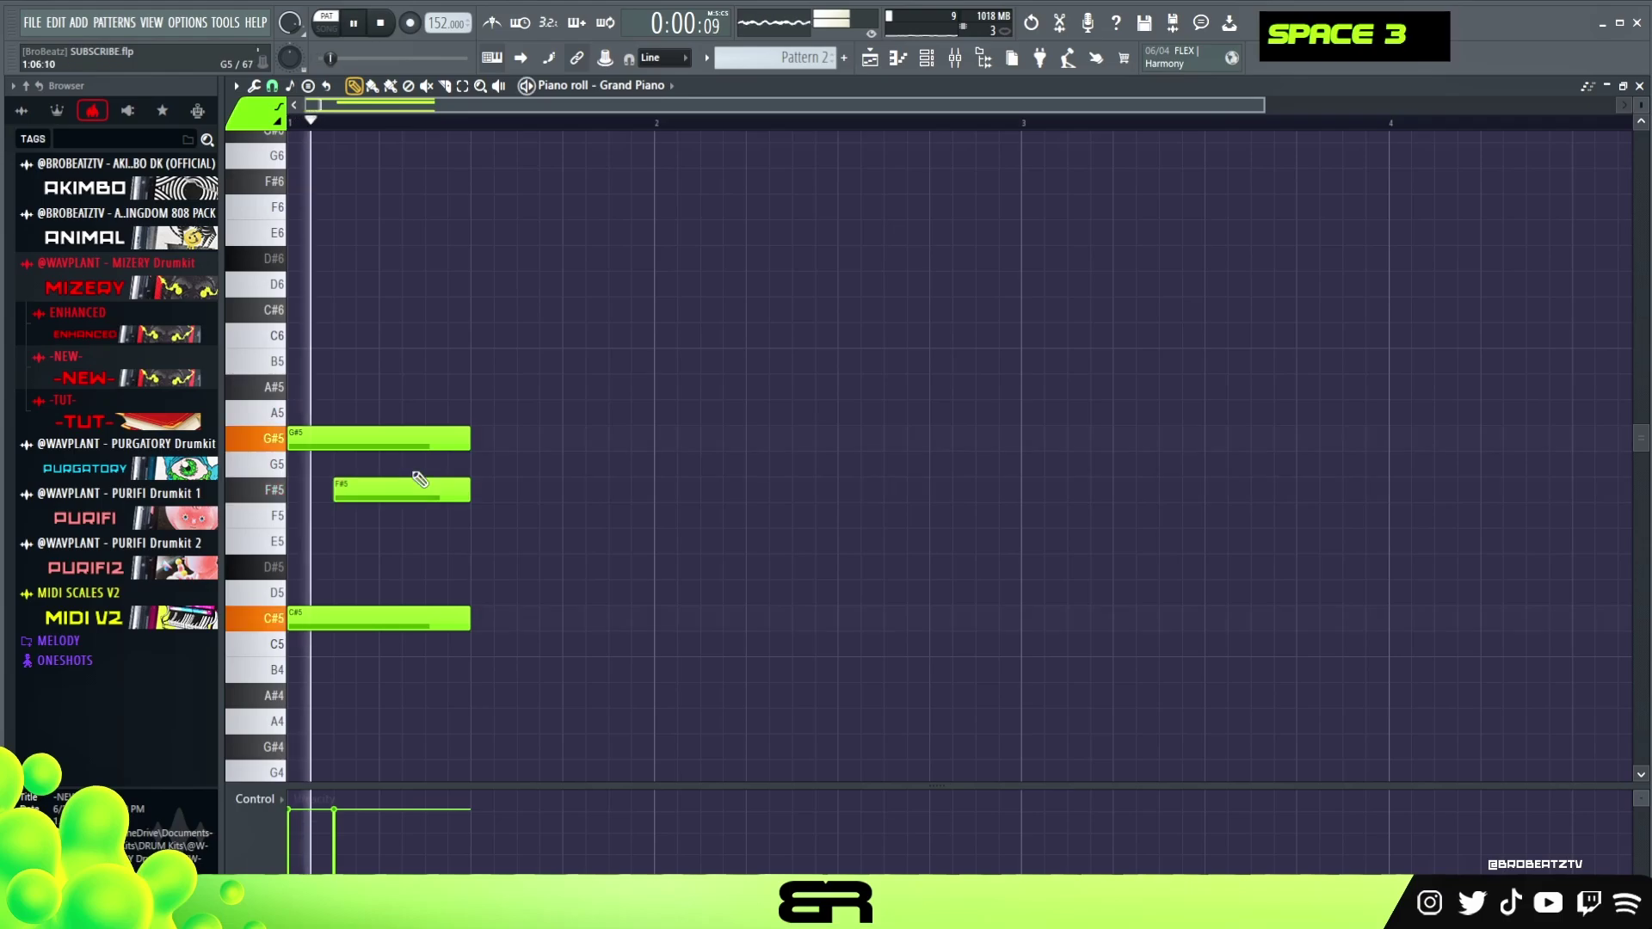
key(space)
drag(420, 479, 403, 464)
key(space)
key(space)
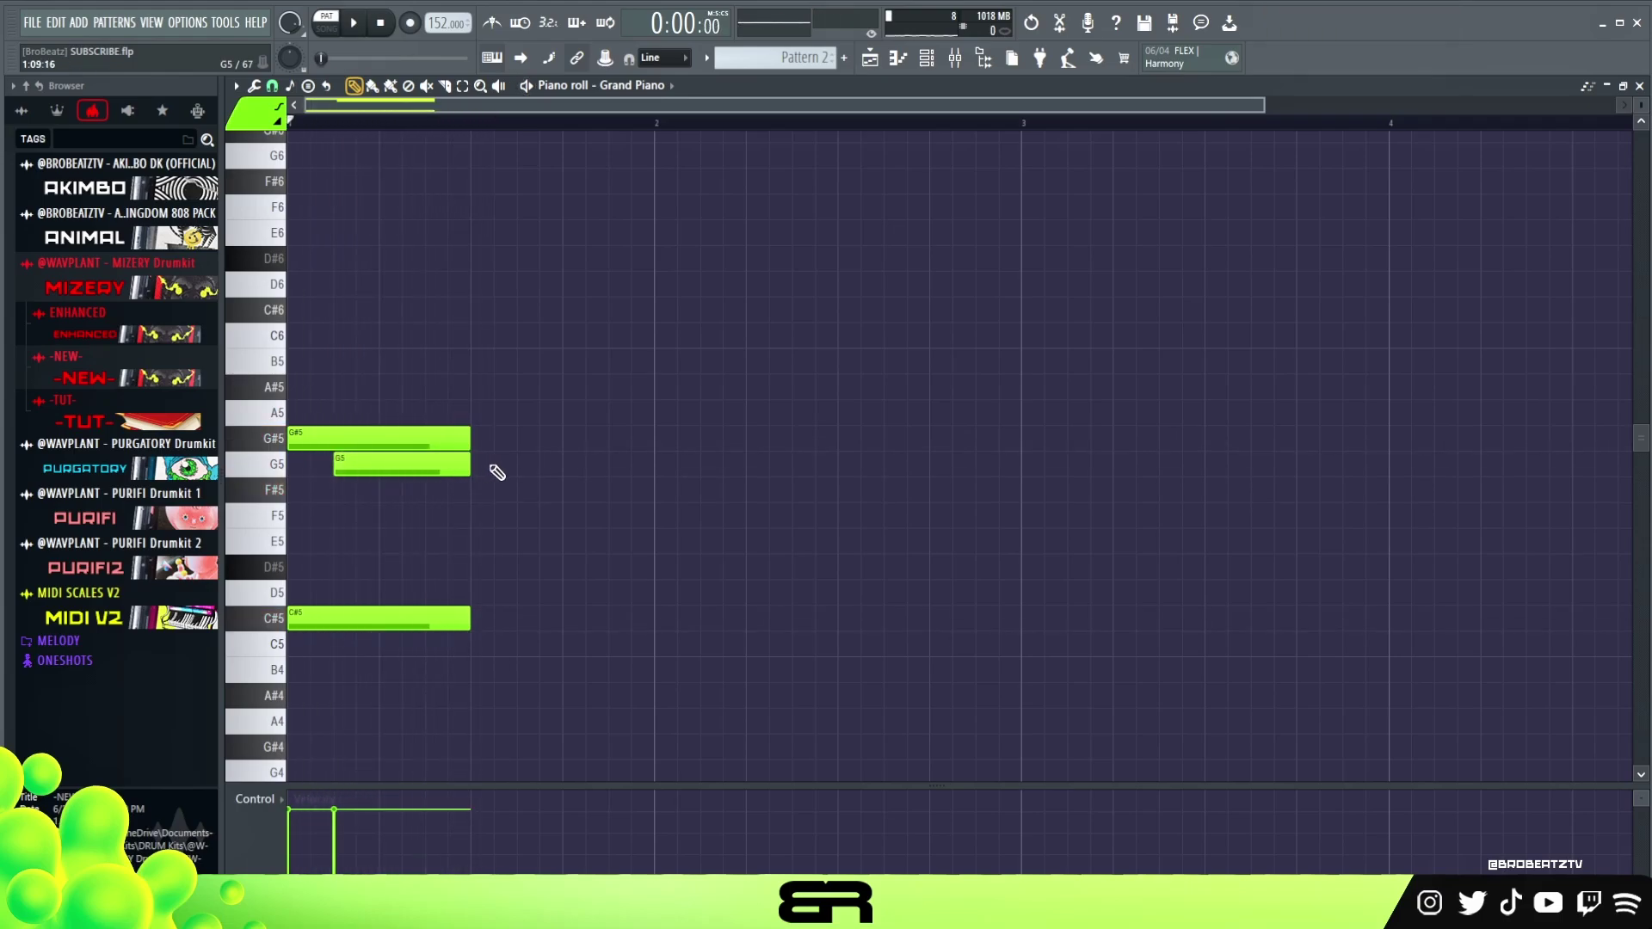
Replace the G5 with an F5 from step 3 and an F#5 from step 5, and audition the notes
ctrl+click(379, 467)
drag(404, 467, 441, 504)
key(space)
key(space)
key(space)
key(space)
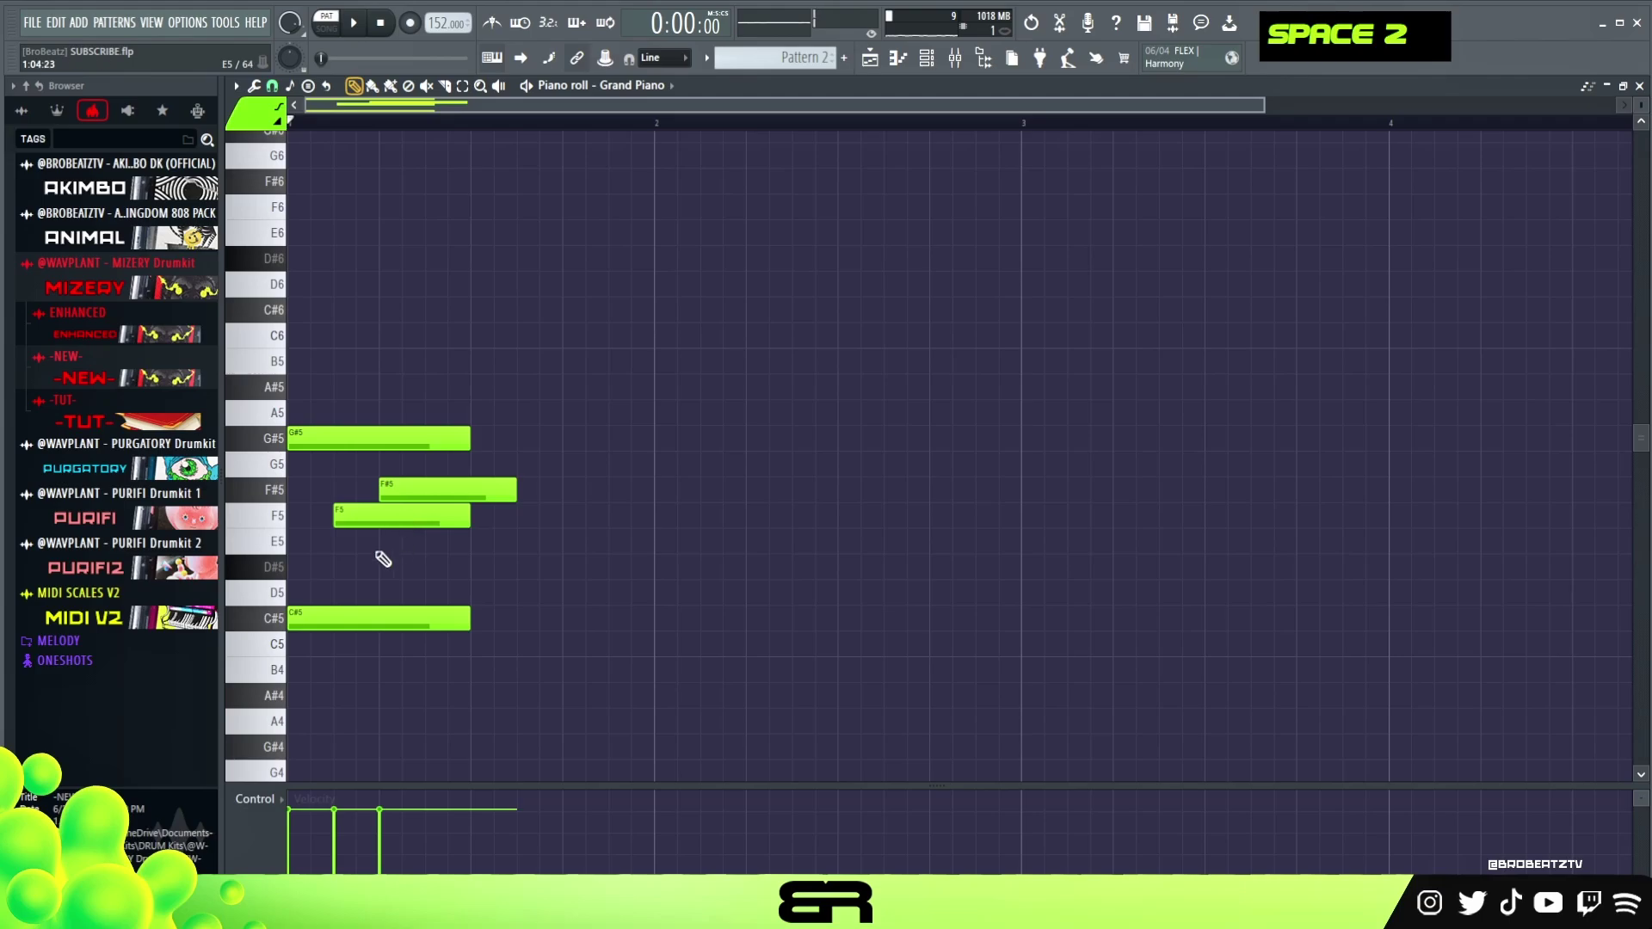
Add a six-step D#5 from step 2, audition it, and raise it to E5 for another listen
click(328, 566)
key(space)
key(space)
key(space)
mouse_move(351, 568)
mouse_down()
mouse_move(354, 541)
mouse_move(376, 541)
mouse_up()
key(space)
key(space)
key(space)
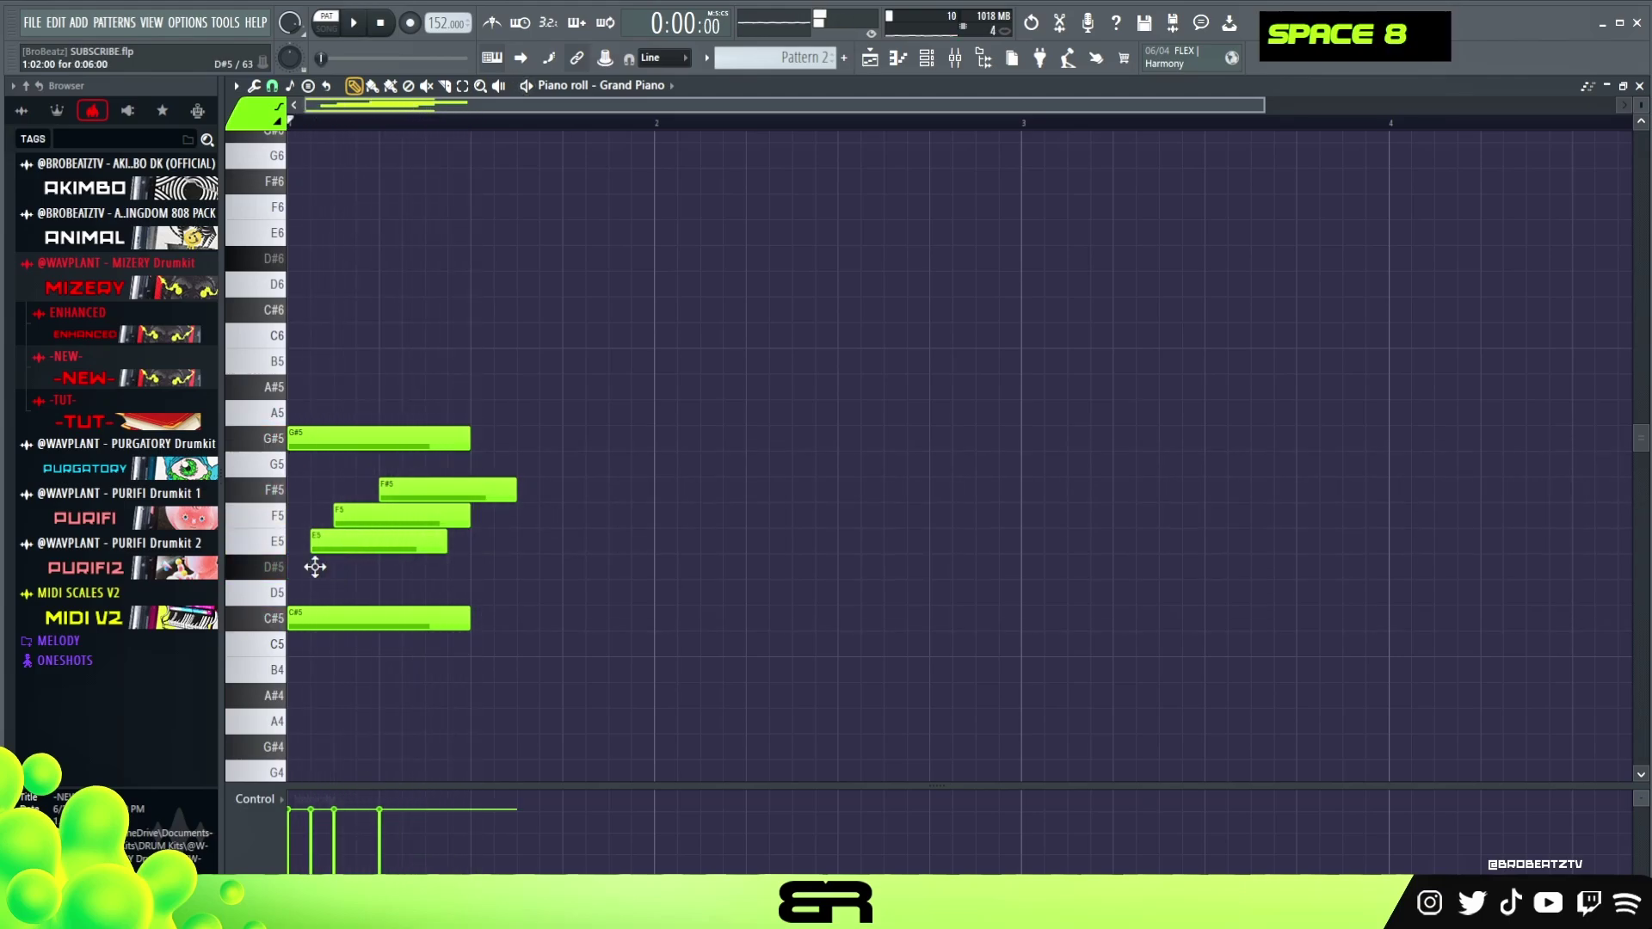
Add a D#5 and line up all the inner notes with C#5 and G#5 at eight steps each from the start of bar 1
click(315, 567)
key(space)
key(space)
drag(366, 517, 464, 574)
drag(369, 454, 473, 571)
right_click(556, 509)
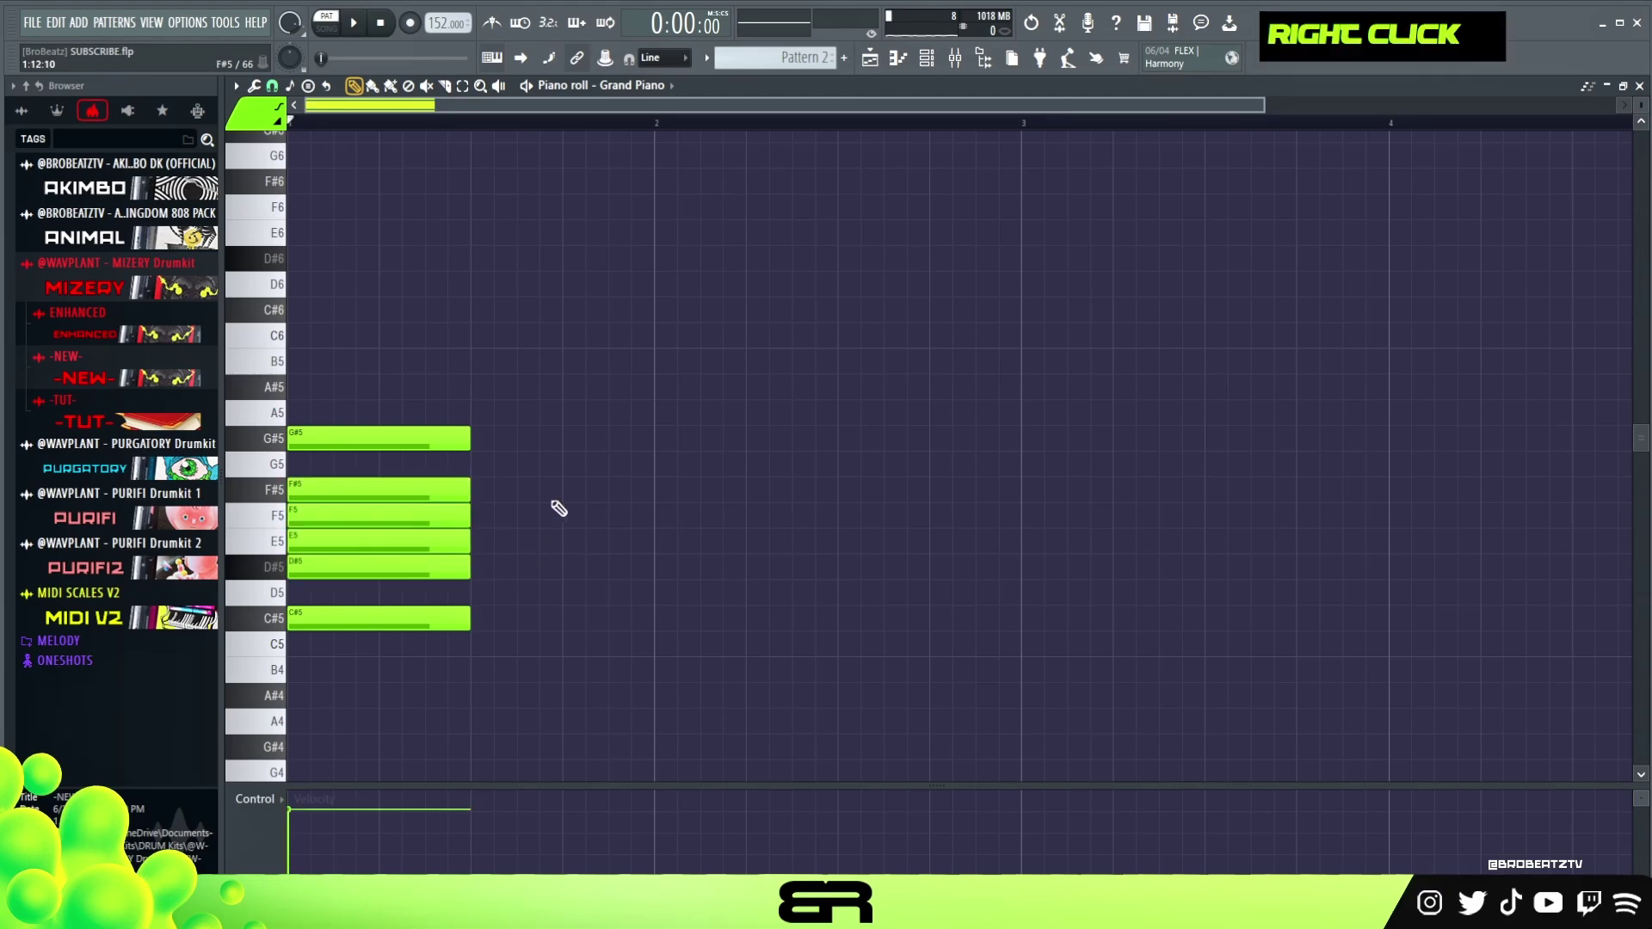
Duplicate all six notes into the second half of bar 1 and raise the copy by one octave
ctrl+drag(448, 421, 345, 628)
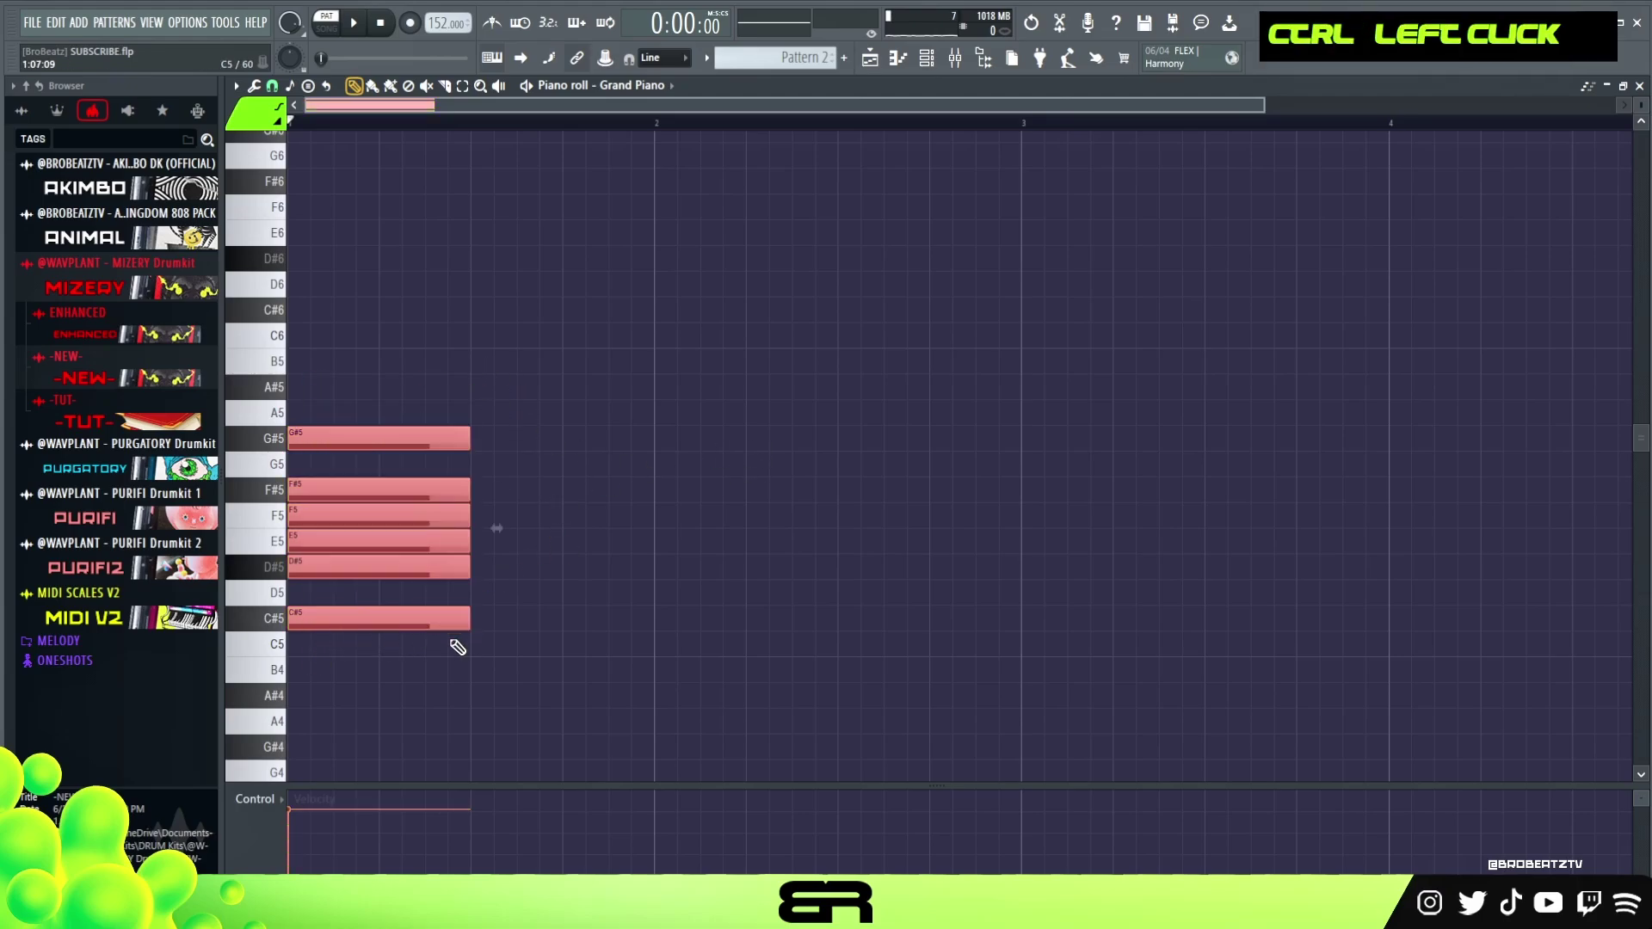
right_click(538, 640)
key(ctrl)
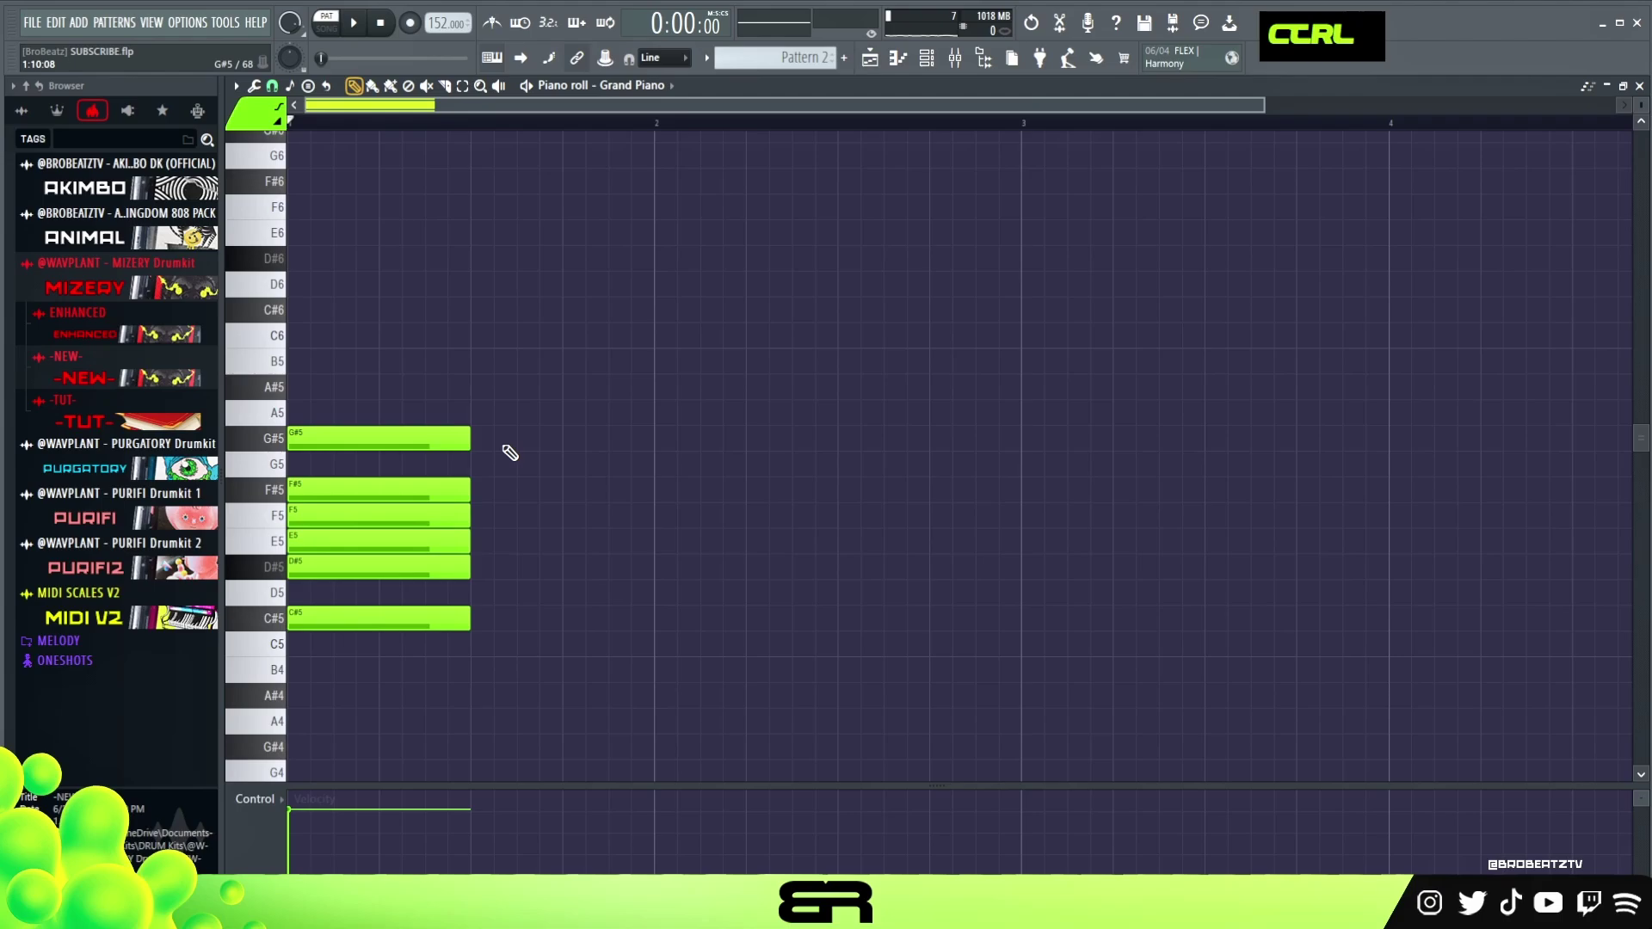
ctrl+drag(510, 452, 324, 700)
key(shift)
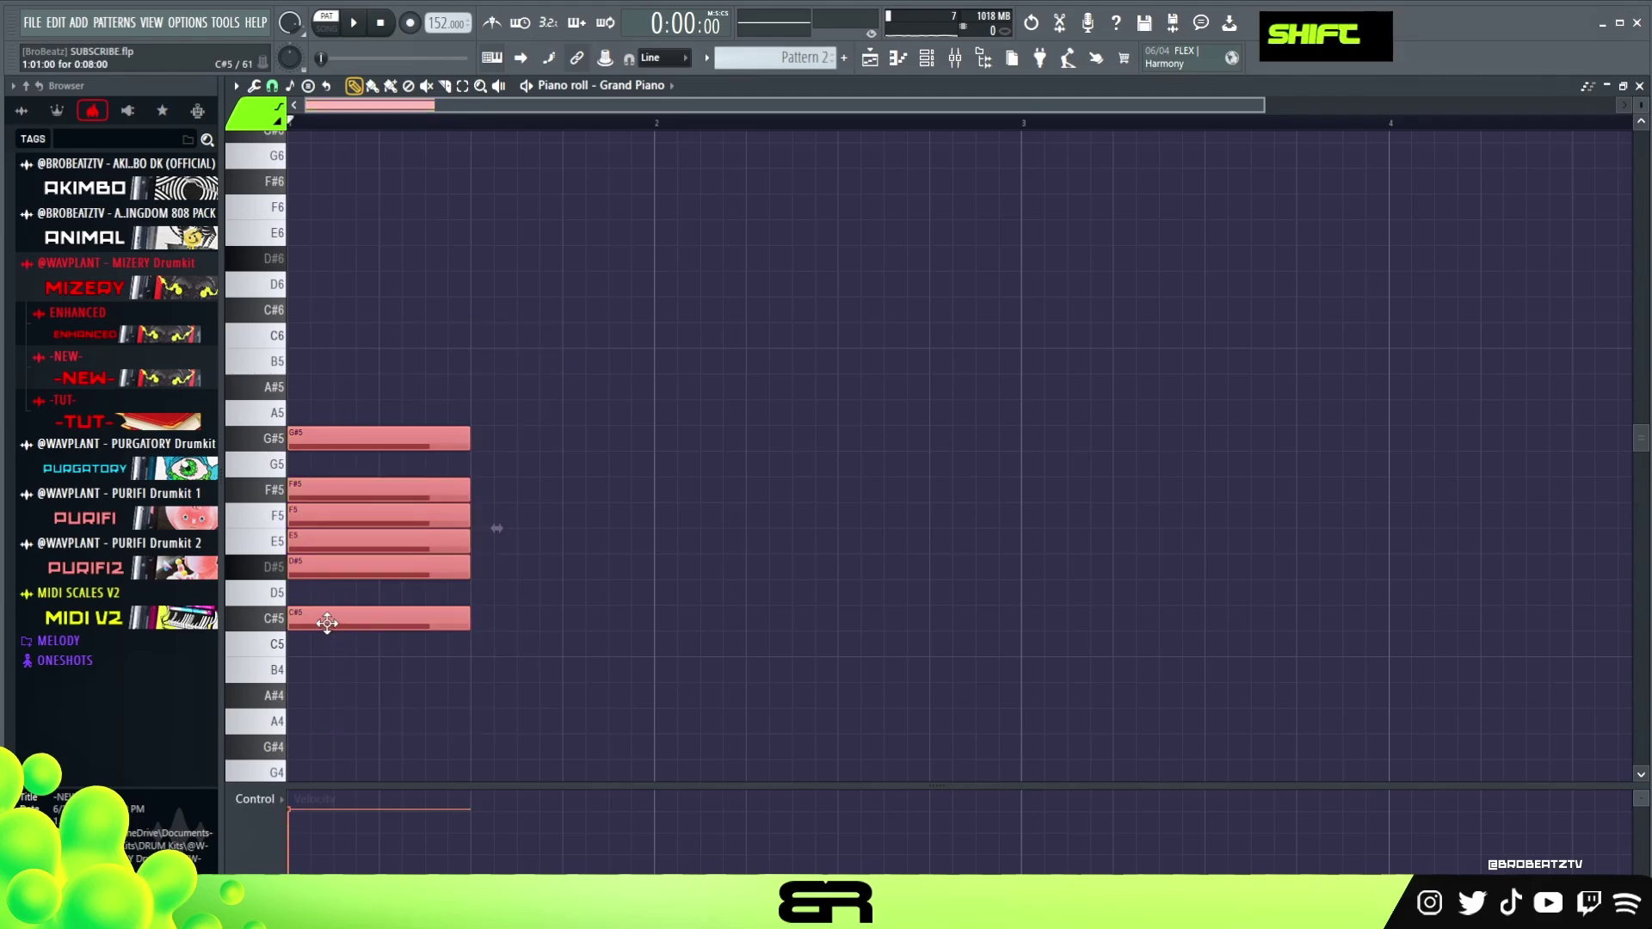
shift+drag(327, 619, 521, 616)
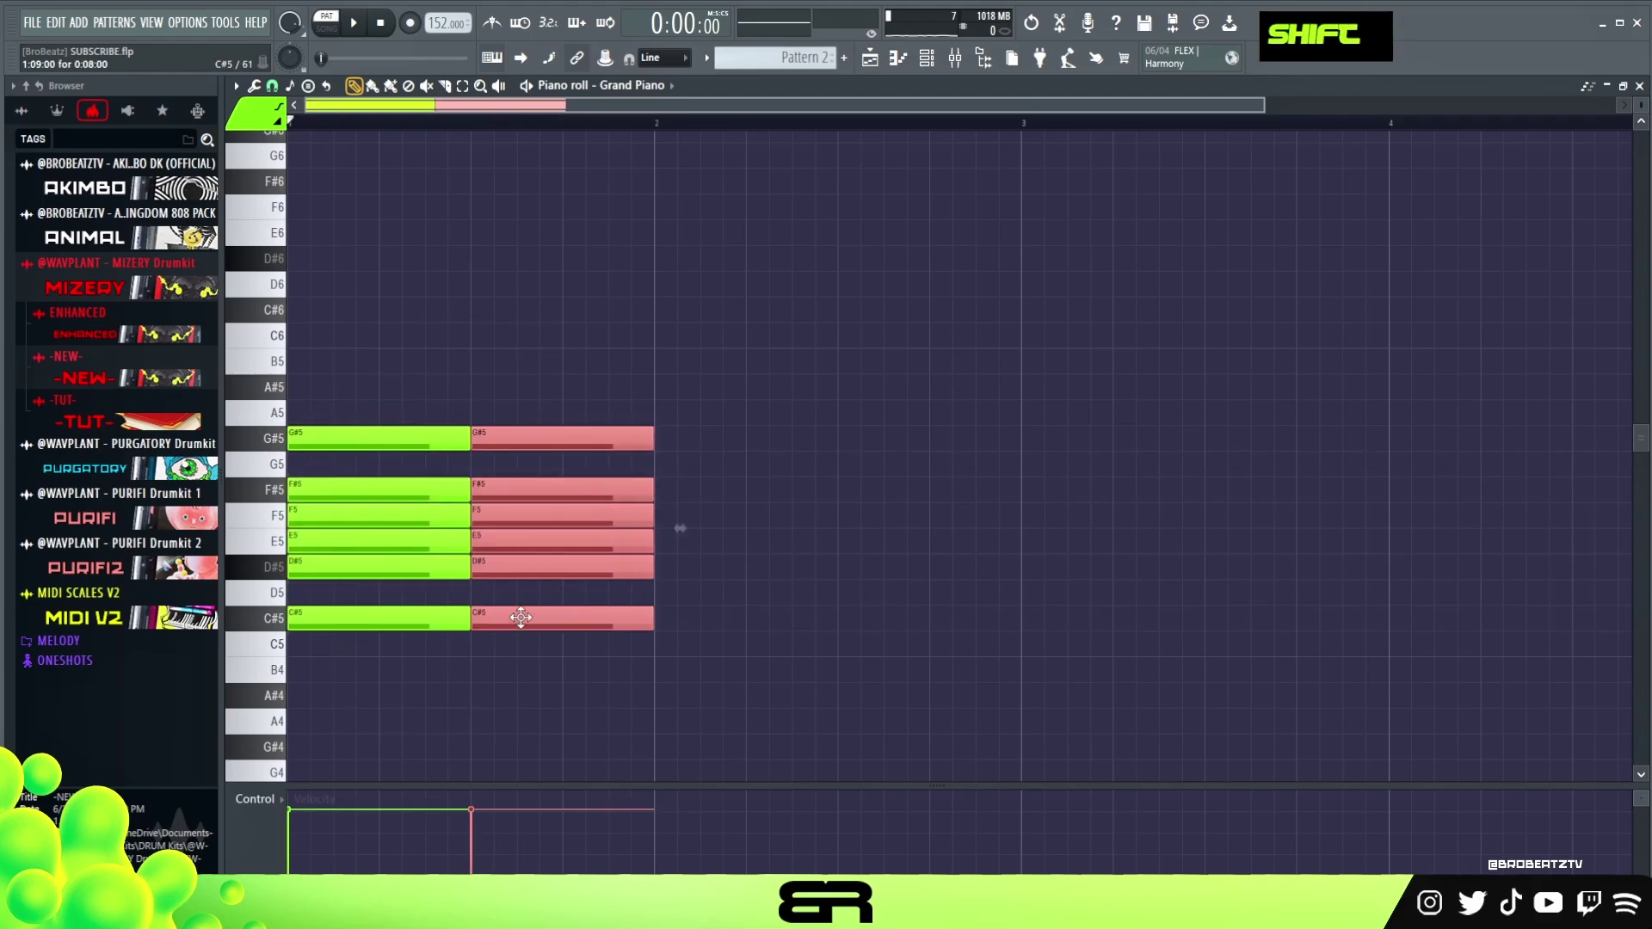
key(ctrl+Up)
right_click(555, 555)
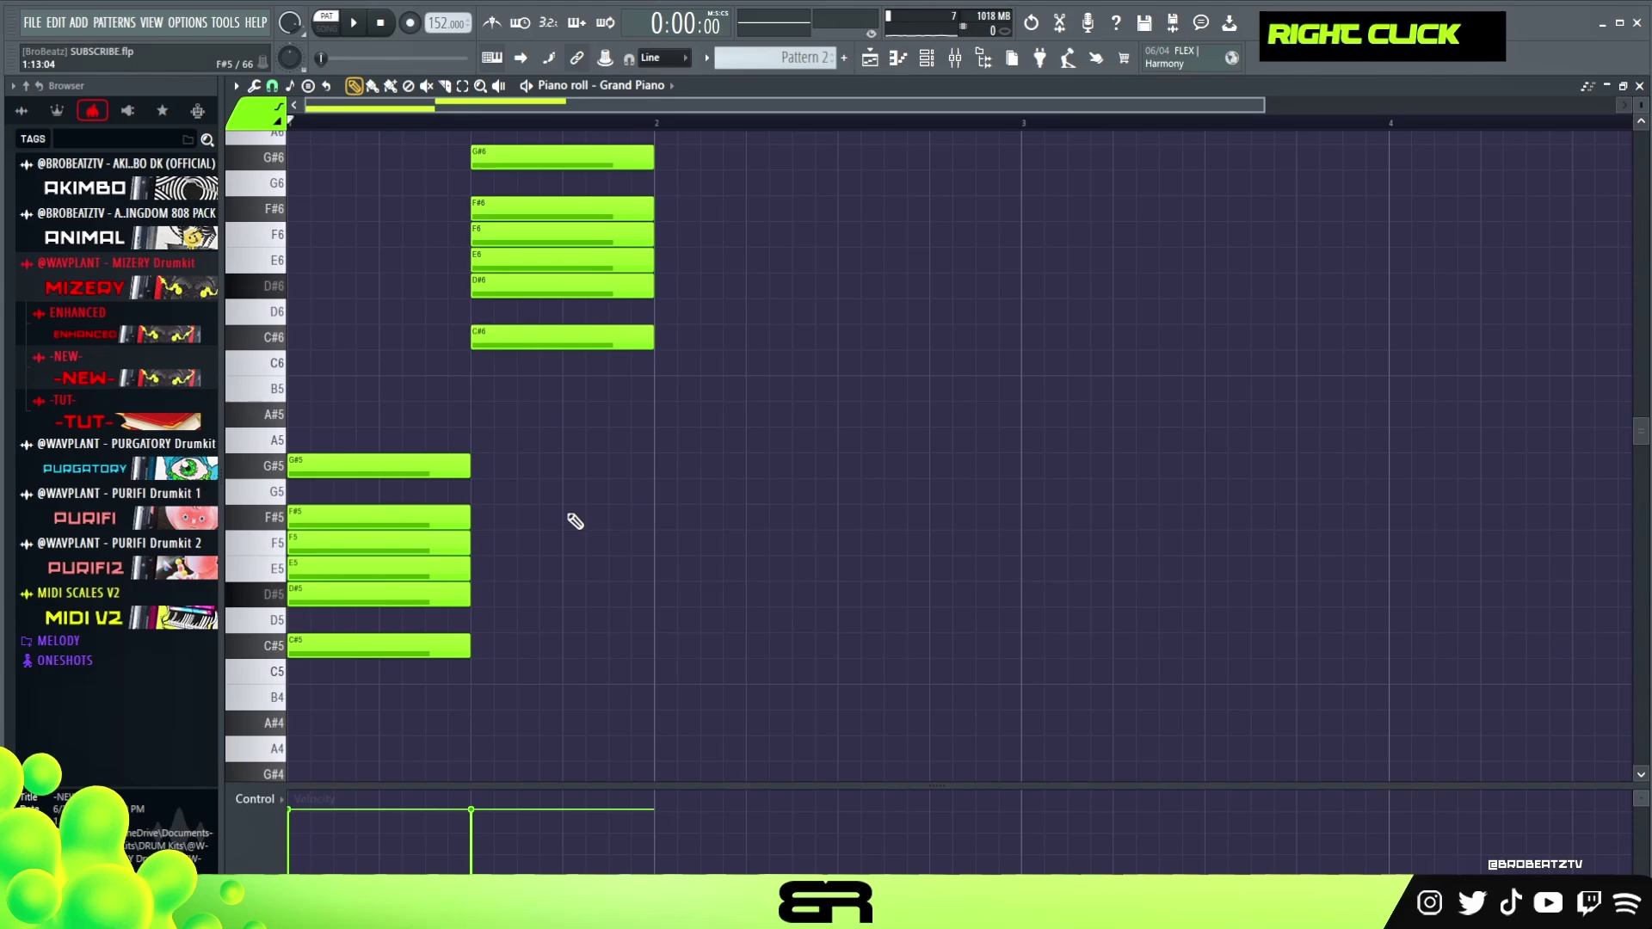
Add eight-step A5, A#5, B5 and C6 notes in the gap between the two groups and move them to the start of bar 2
click(482, 389)
click(474, 415)
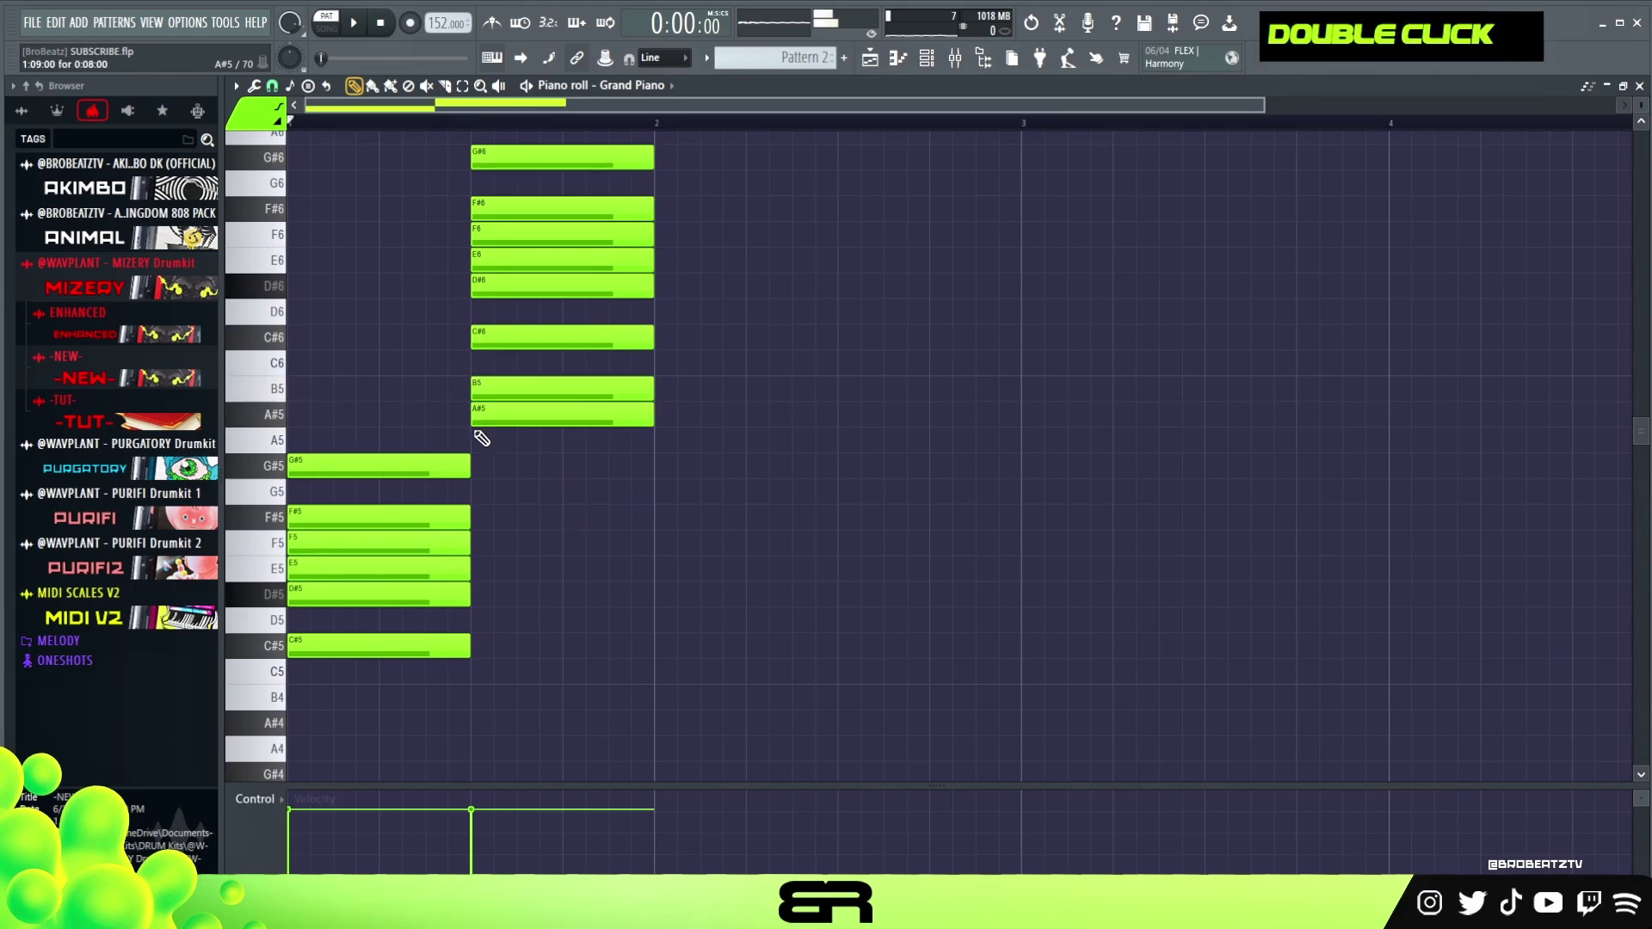
click(482, 441)
click(482, 363)
ctrl+drag(464, 351, 723, 446)
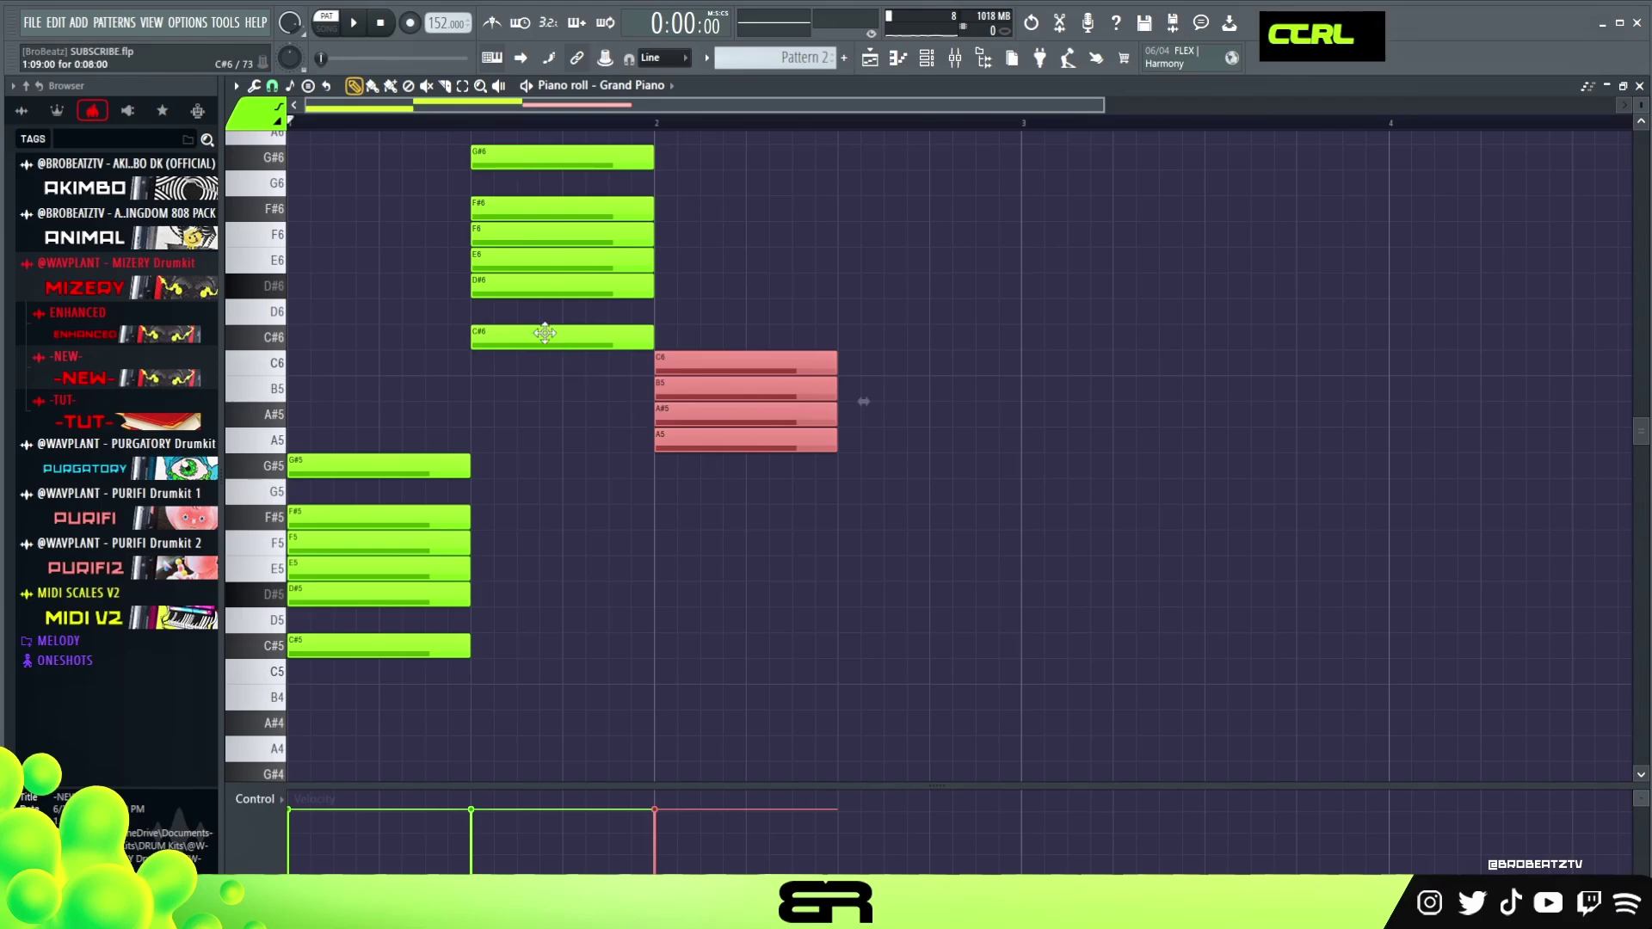
ctrl+drag(479, 172, 561, 367)
right_click(561, 367)
ctrl+drag(516, 138, 457, 384)
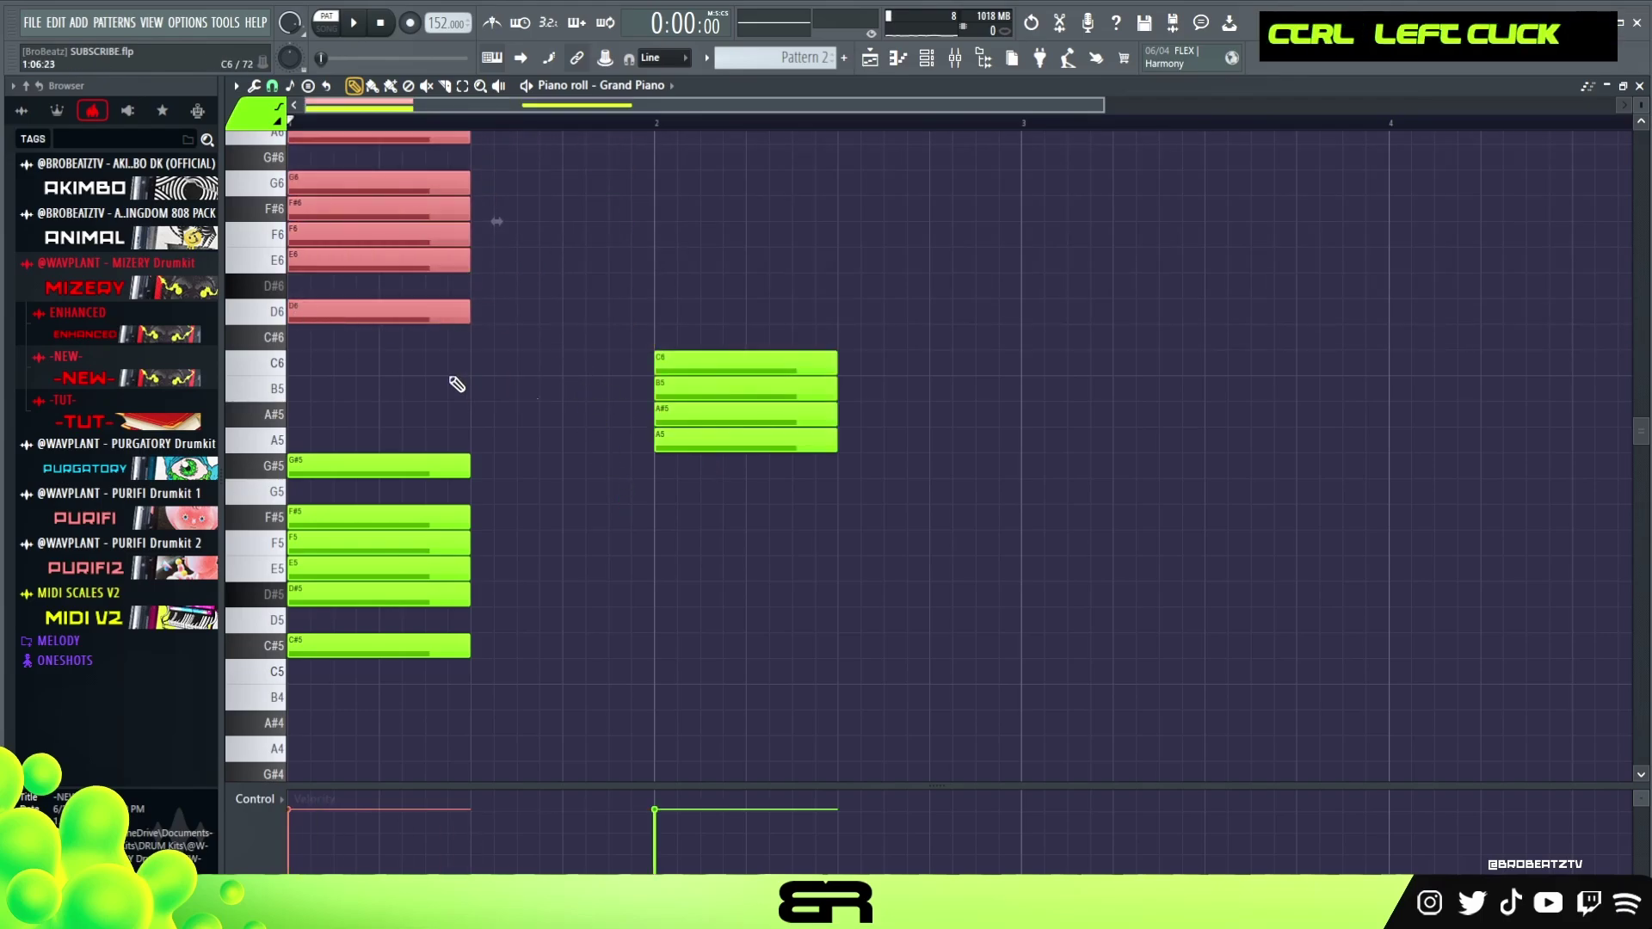
key(ctrl+z)
Transpose all notes in Pattern 2 down two octaves and up eight semitones
key(ctrl+a)
key(ctrl+Down)
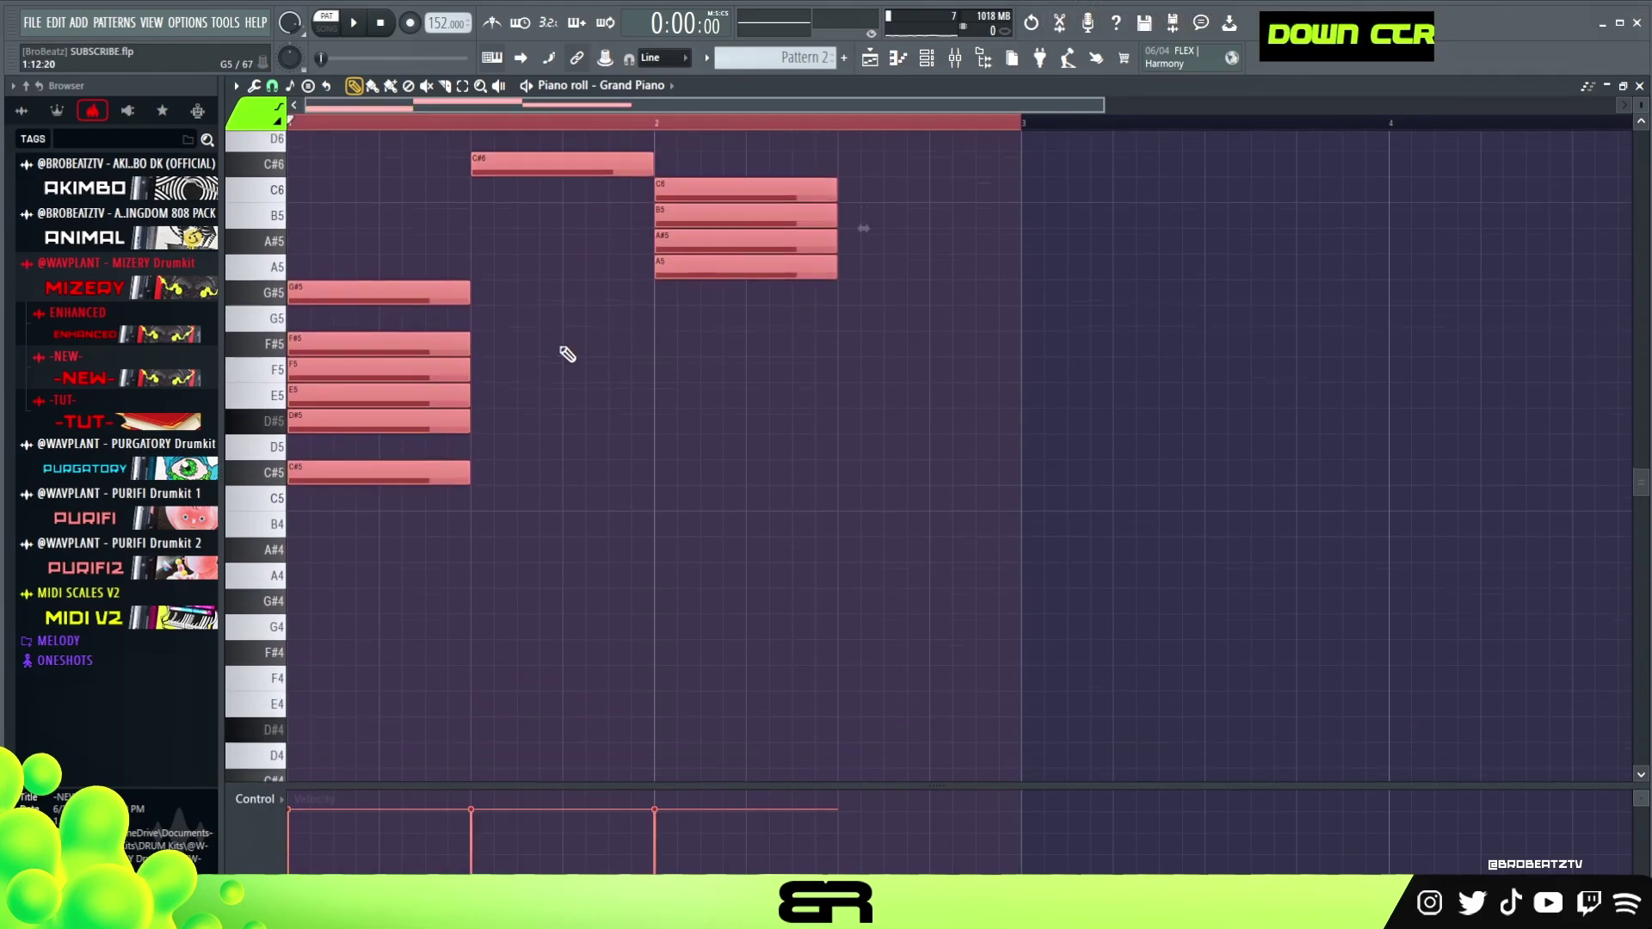
key(ctrl+Down)
key(shift+Up)
key(shift+Up)
key(shift+Up)
key(shift+Up)
key(shift+Up)
key(shift+Up)
key(shift+Up)
key(shift+Up)
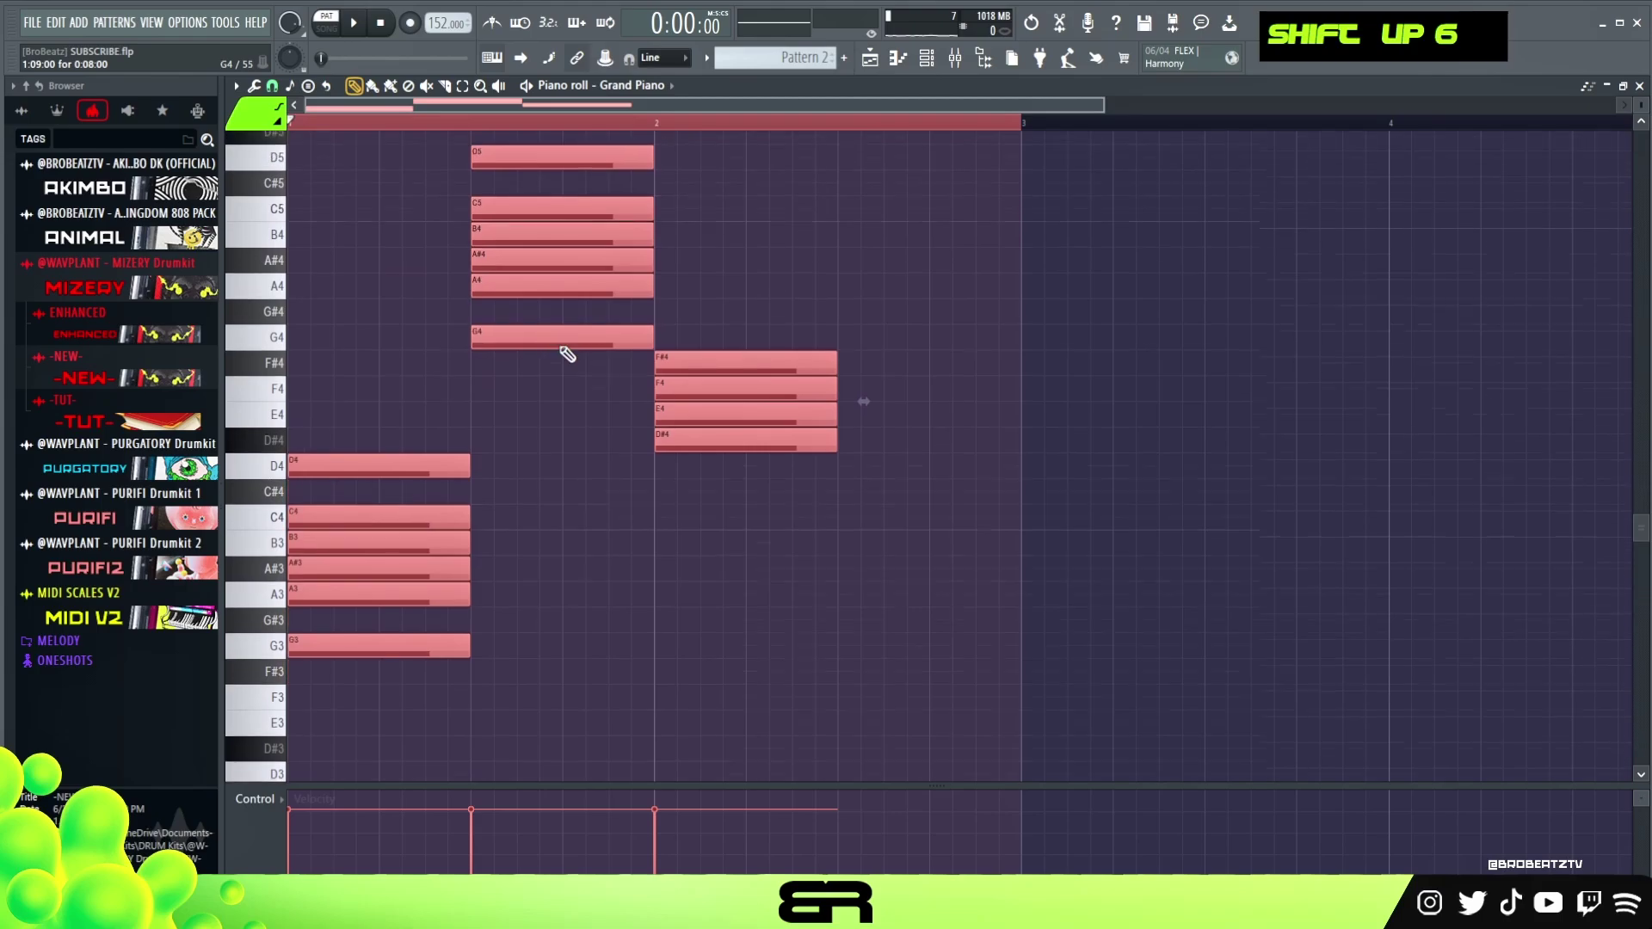
Delete every note in Pattern 2 and clear the time selection
right_click(708, 494)
right_click(705, 439)
right_click(705, 414)
right_click(704, 388)
right_click(718, 362)
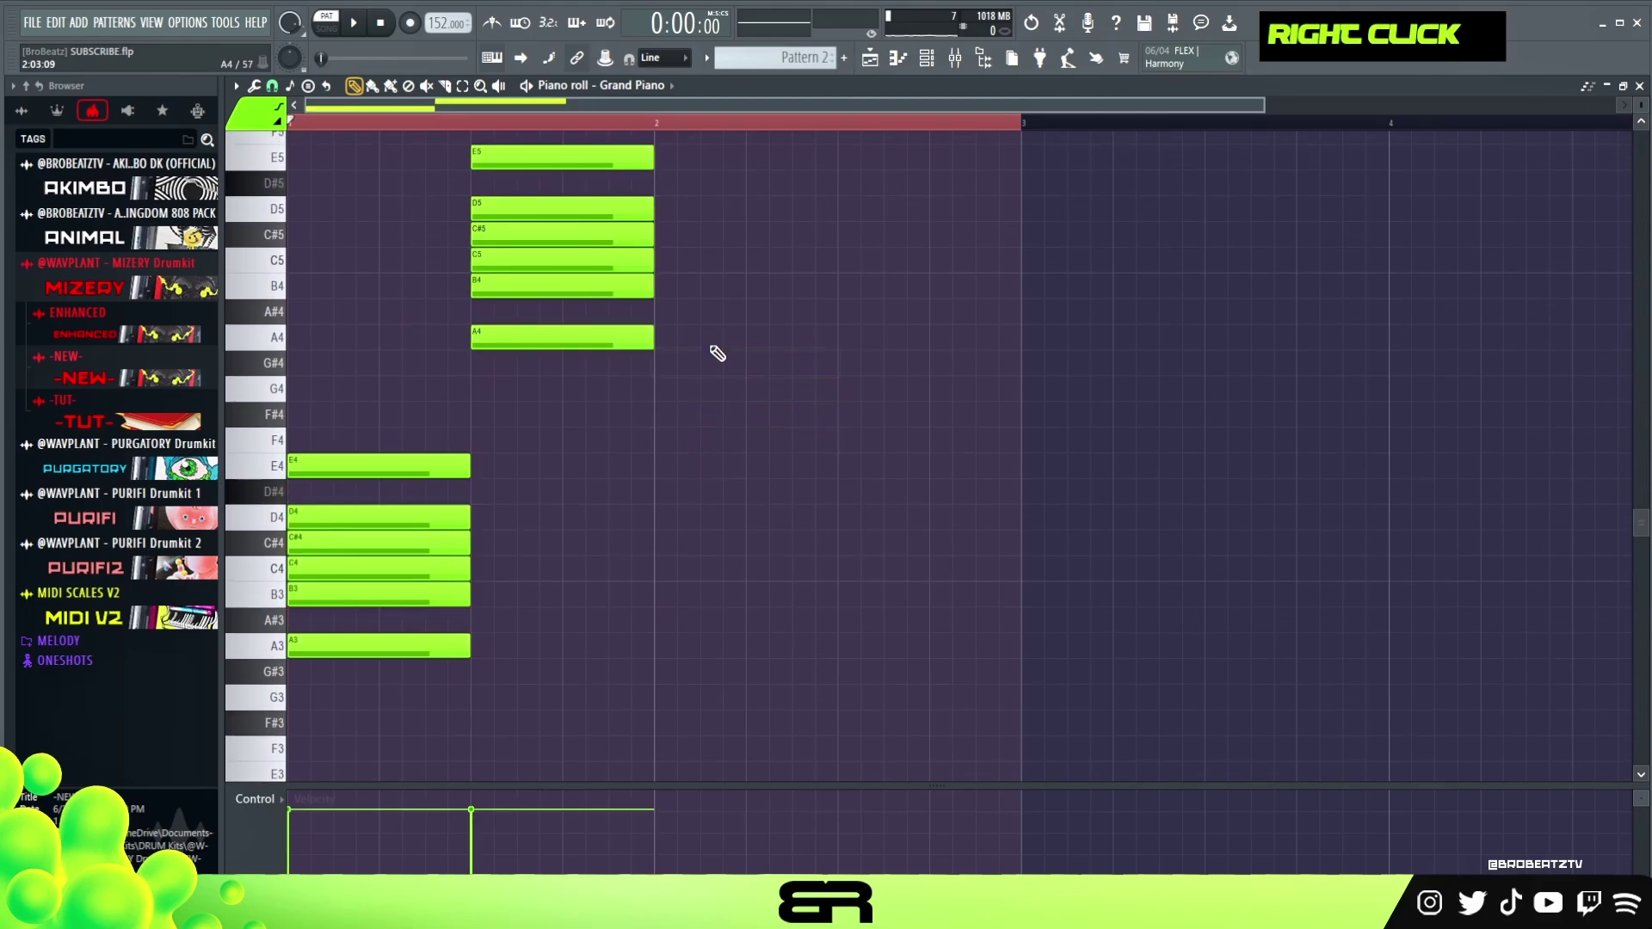
scroll(680, 374, up, 1)
right_click(561, 211)
right_click(567, 339)
right_click(474, 393)
right_click(466, 520)
right_click(466, 620)
right_click(447, 700)
double_click(291, 124)
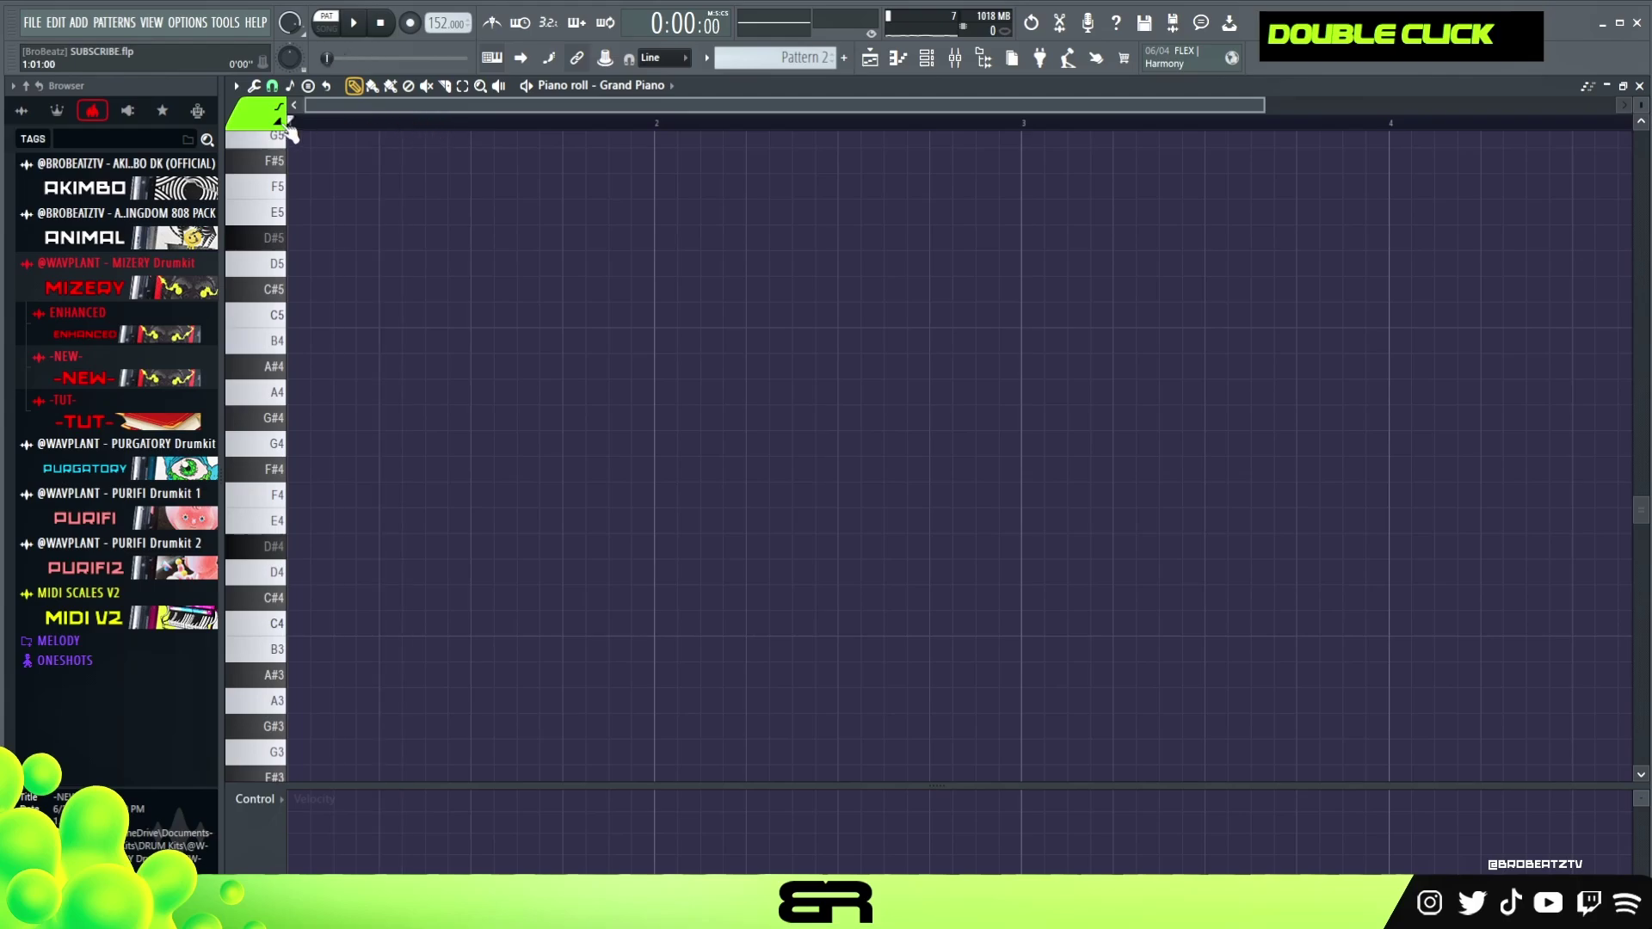
Return to Pattern 1 and duplicate the opening C#5 note seven semitones up to G#5
scroll(776, 56, down, 1)
scroll(661, 409, up, 4)
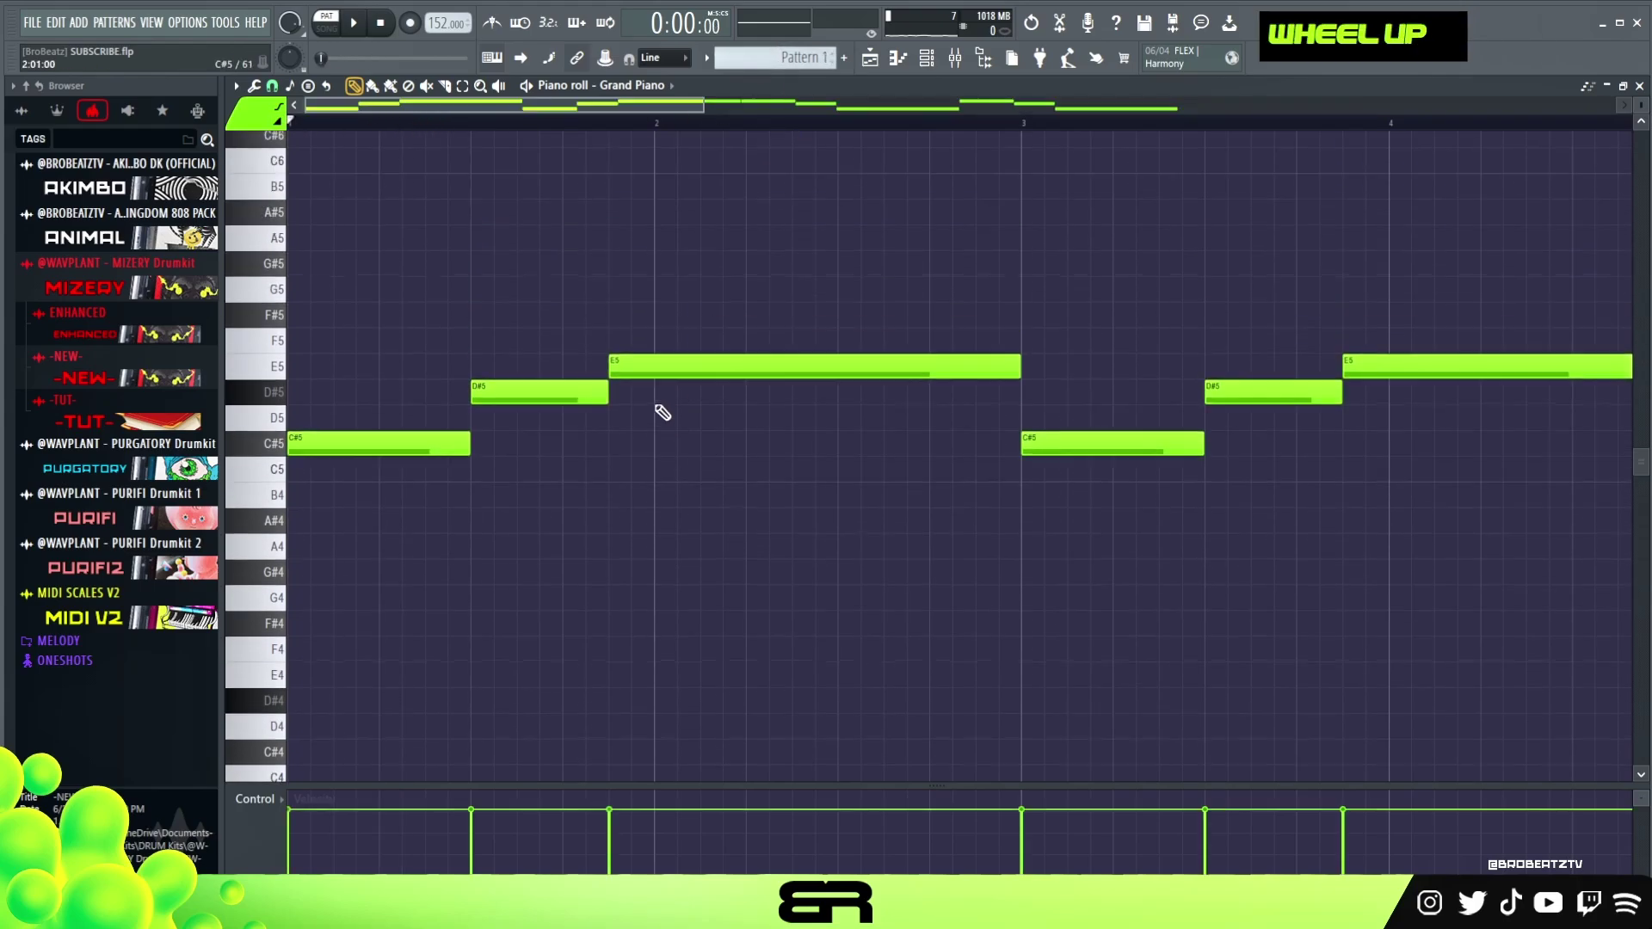
key(ctrl)
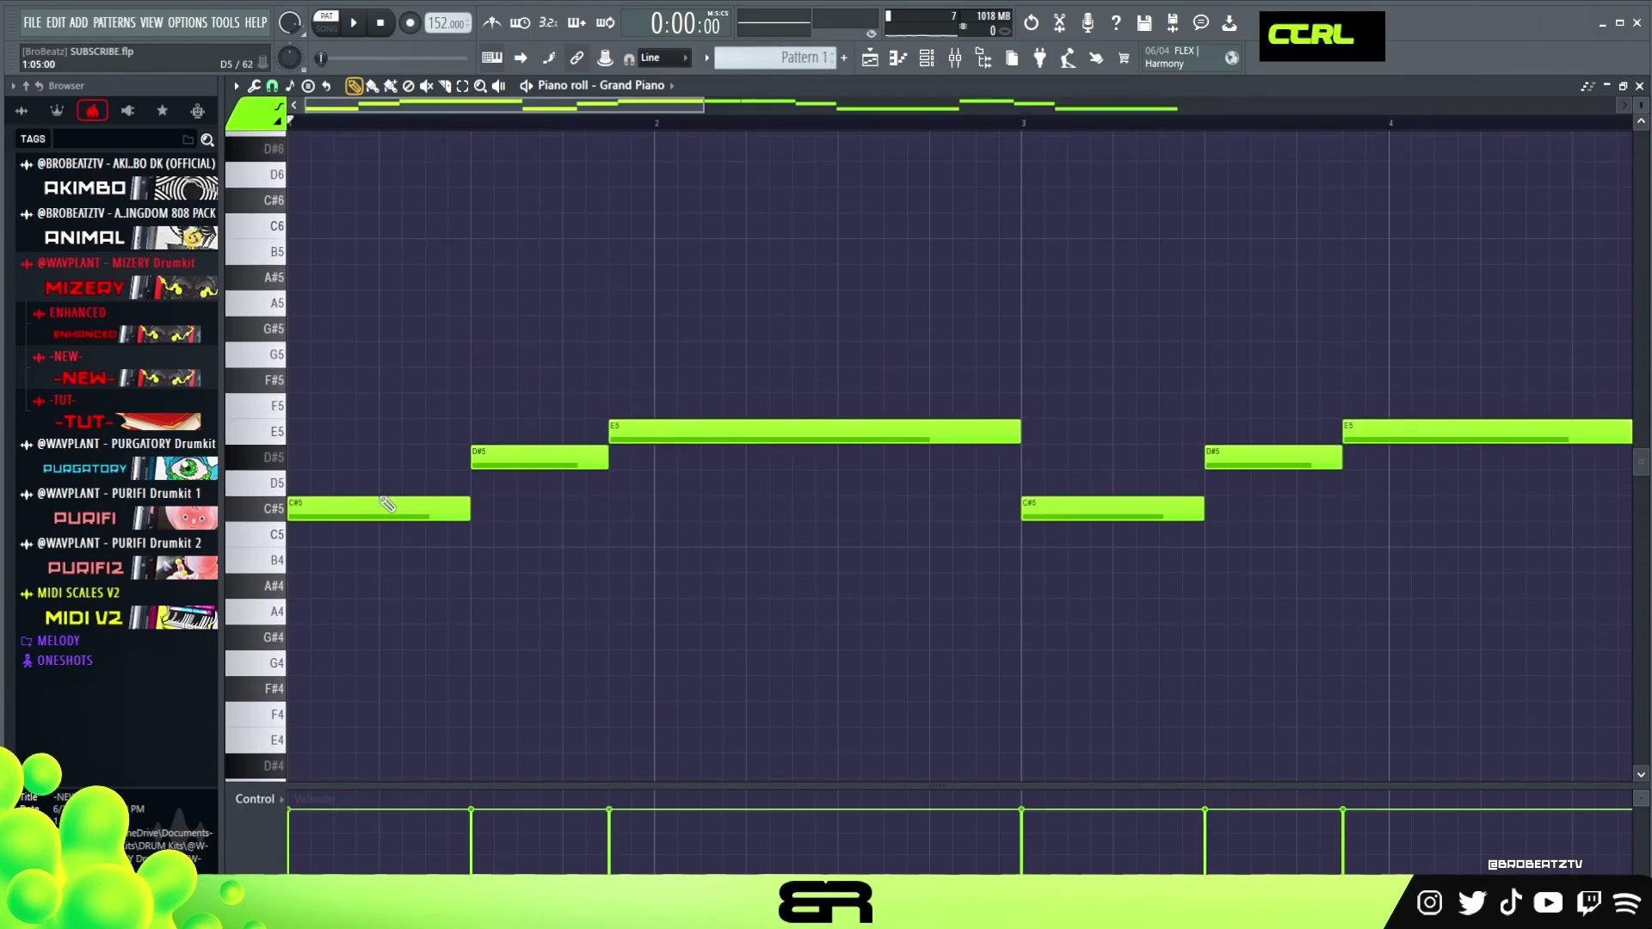
ctrl+click(377, 497)
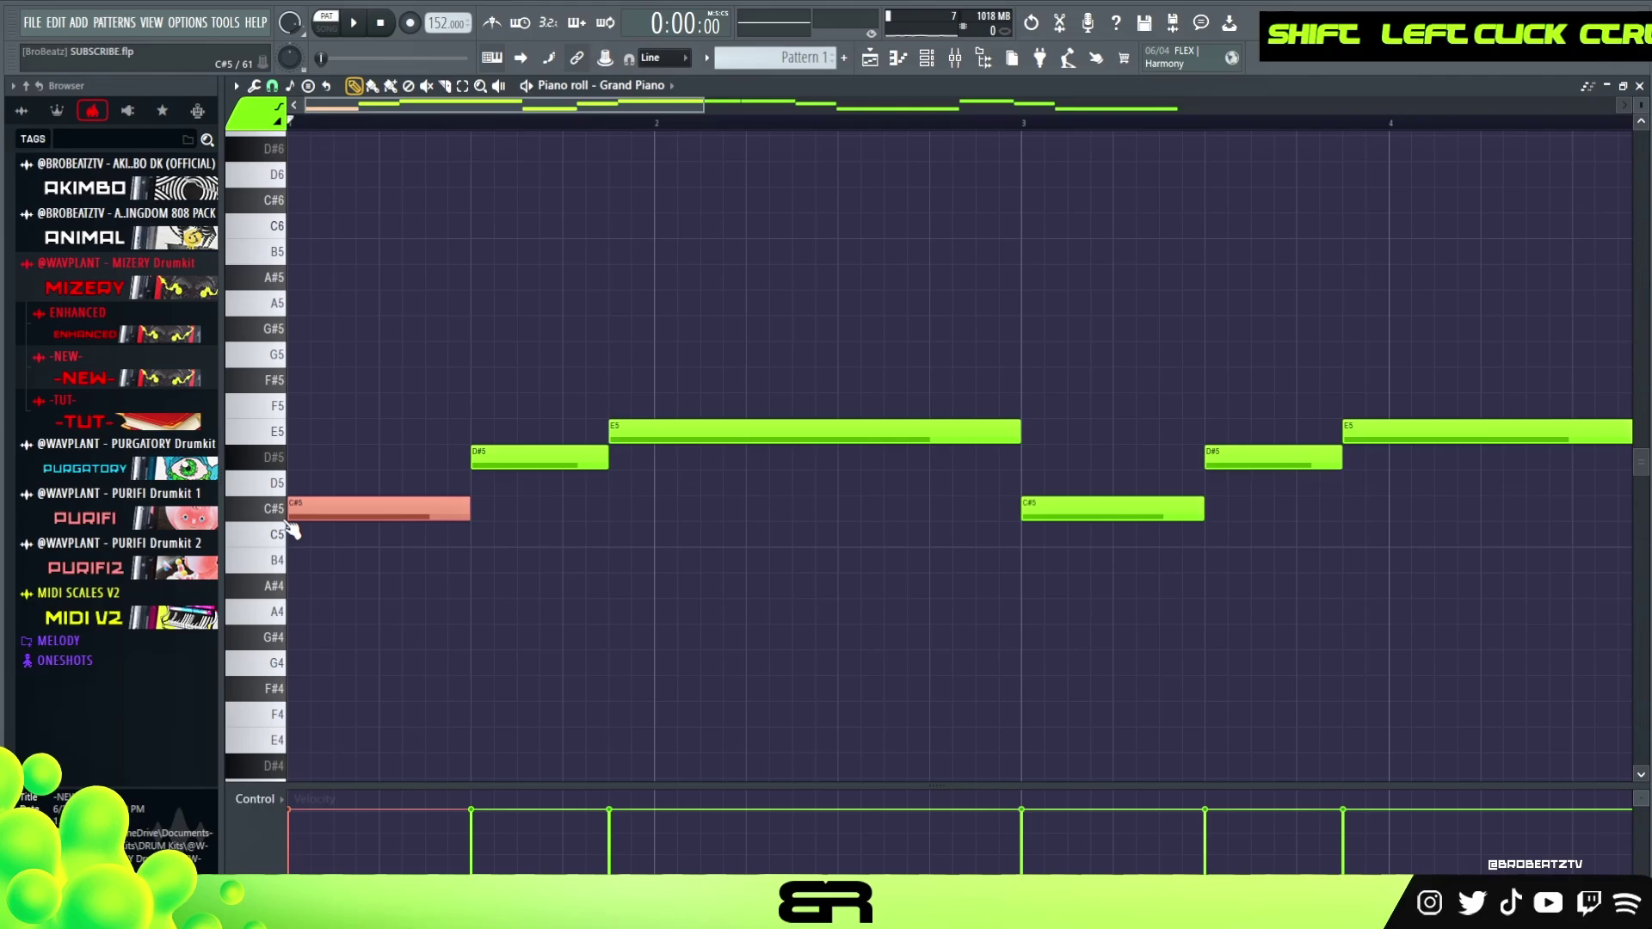
key(shift+Up)
key(shift+Up)
key(shift+Up)
key(shift+Up)
key(shift+Up)
key(shift+Up)
key(shift+Up)
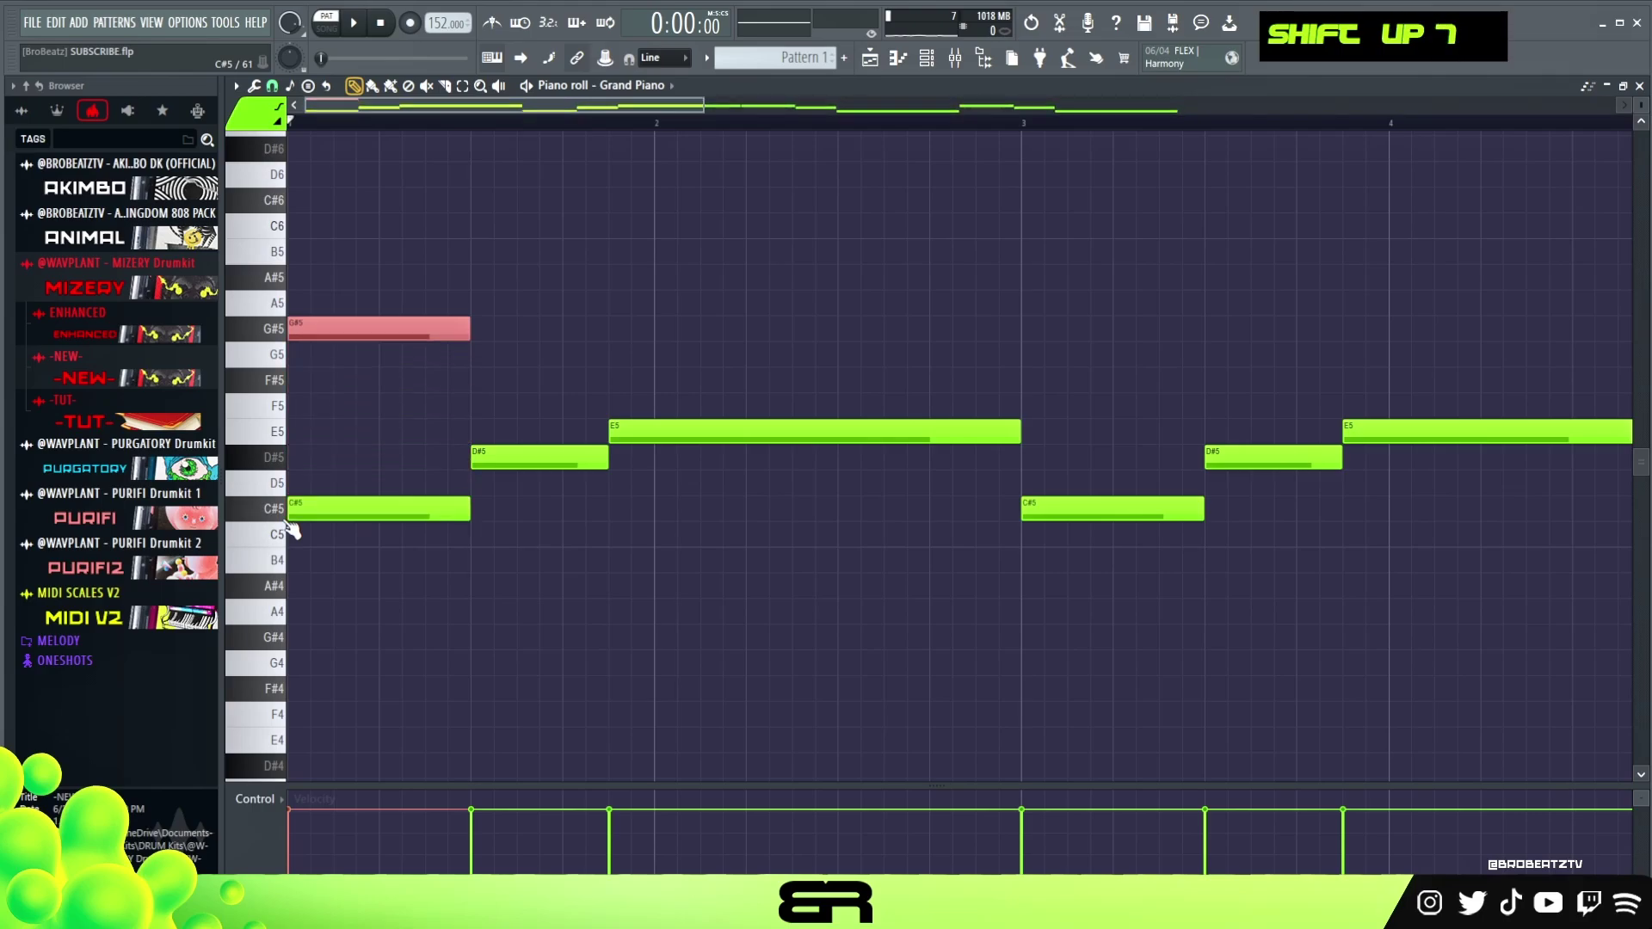
key(ctrl)
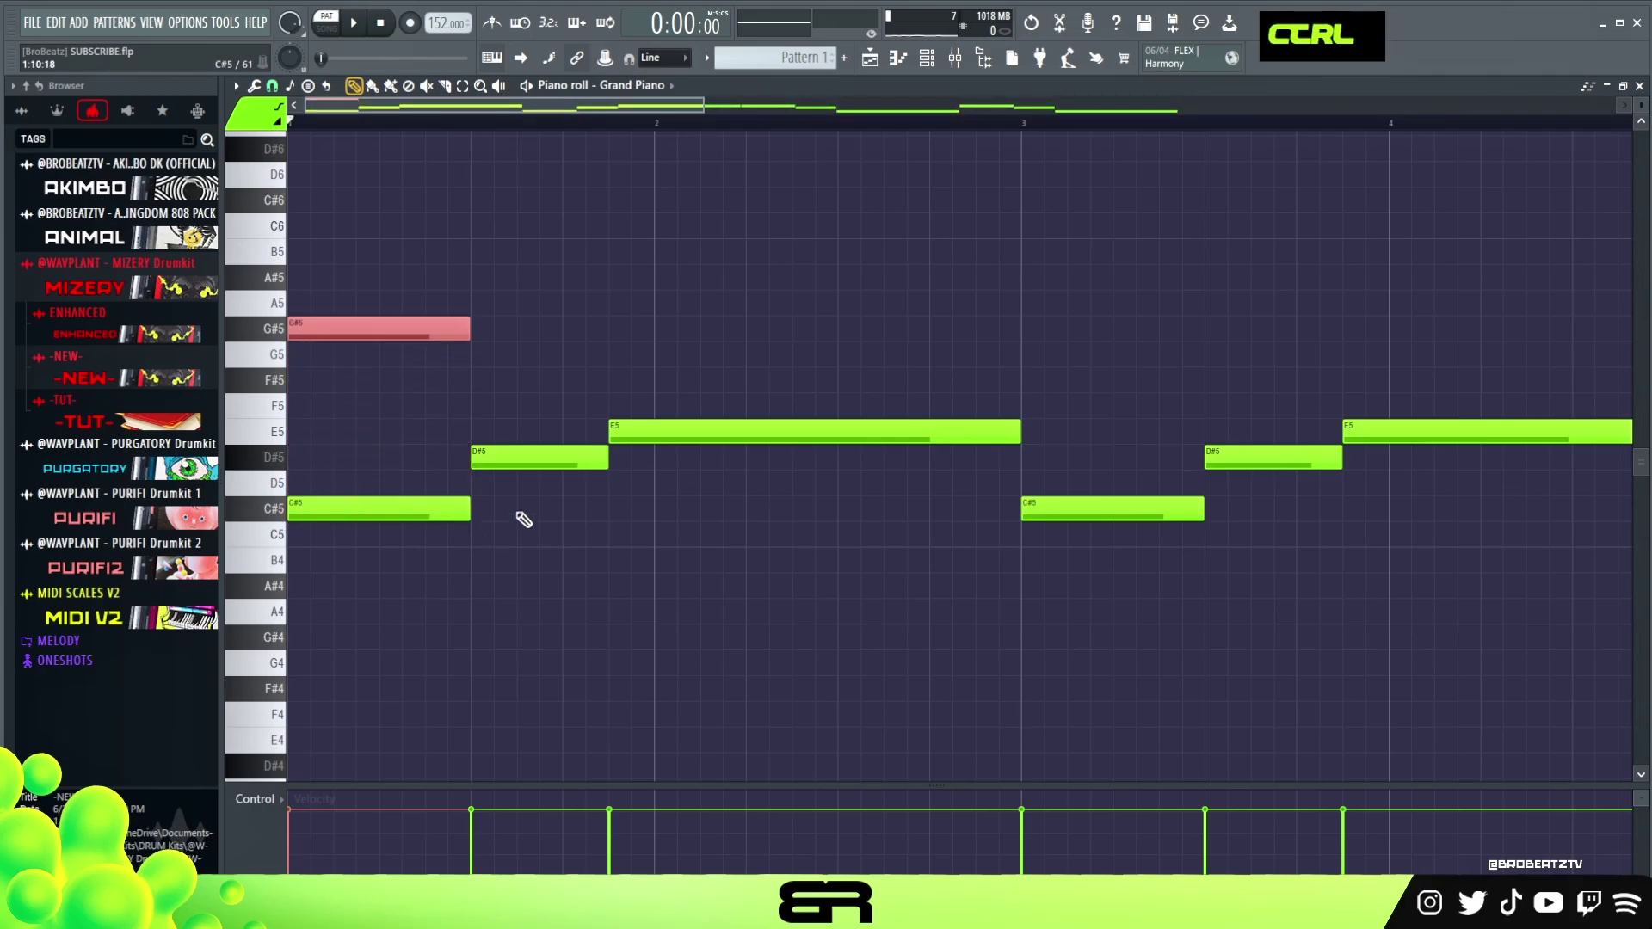
drag(357, 332, 538, 323)
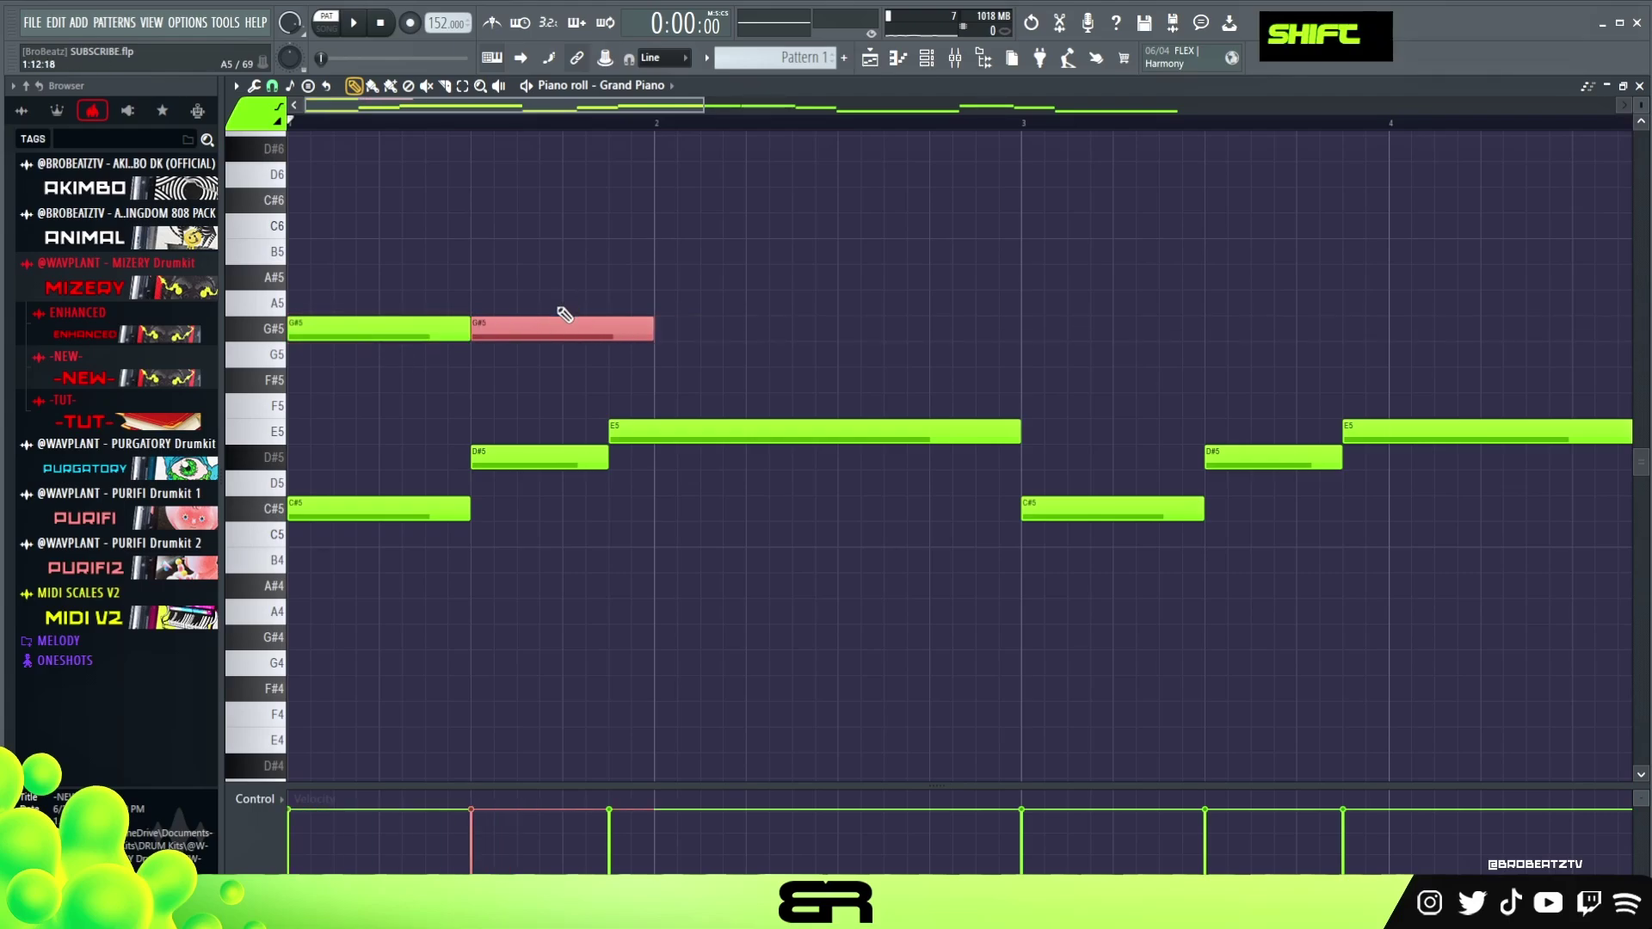
right_click(565, 325)
key(ctrl)
key(ctrl)
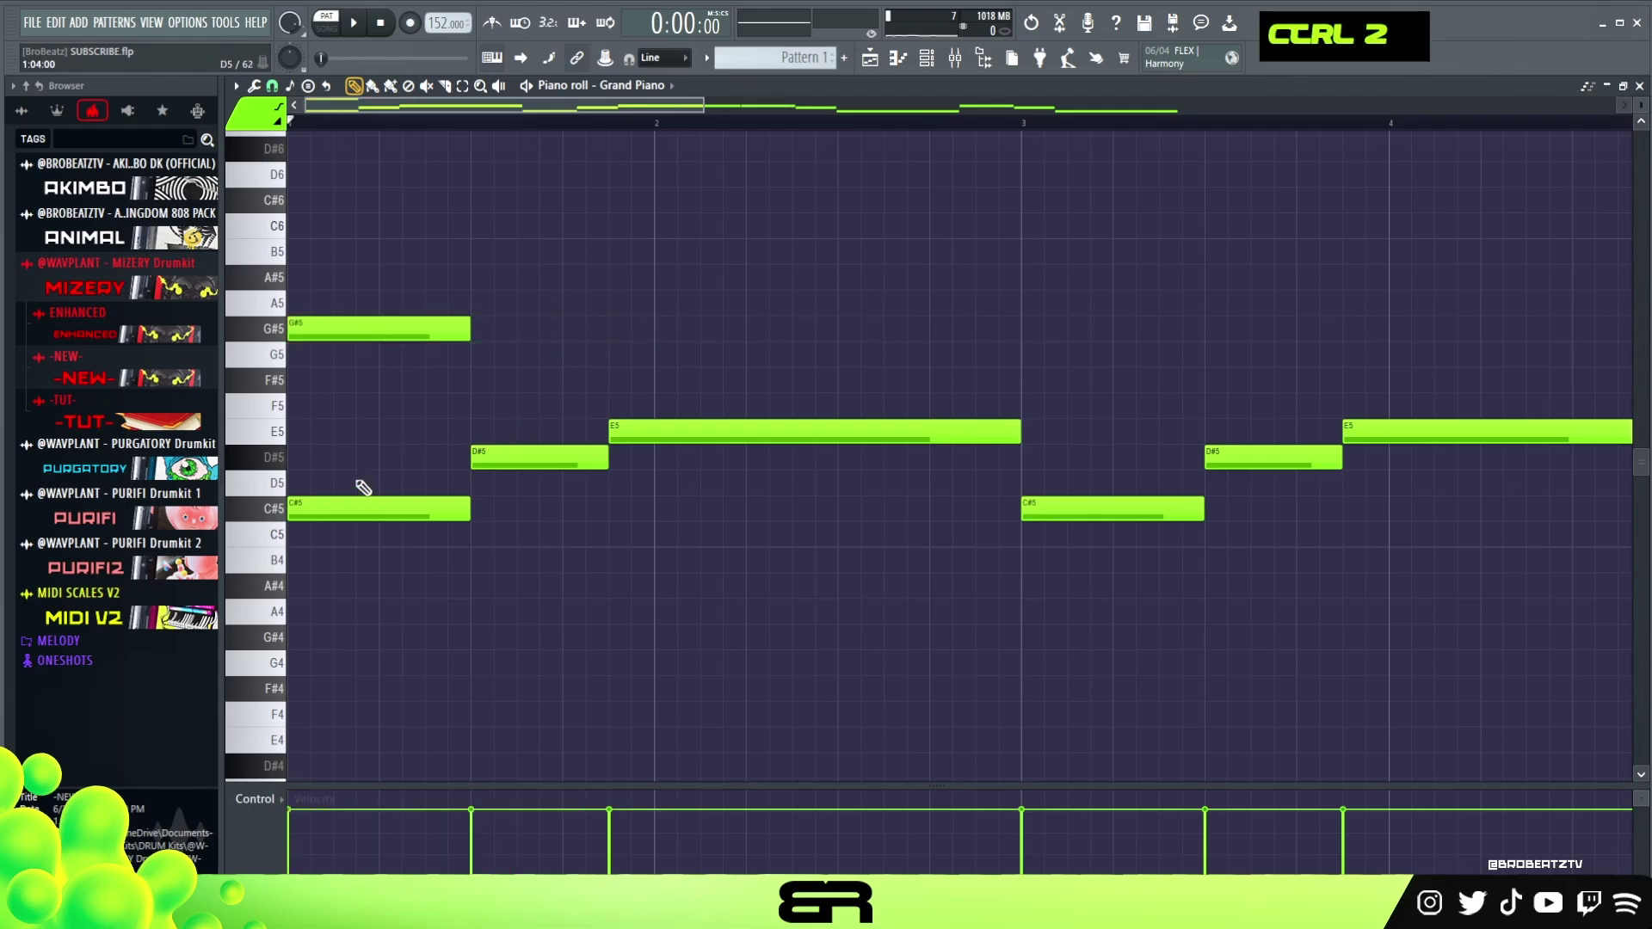
Duplicate the opening C#5 up to E5 between the two stacked notes and audition the chord
ctrl+click(363, 506)
shift+click(362, 506)
scroll(395, 501, up, 2)
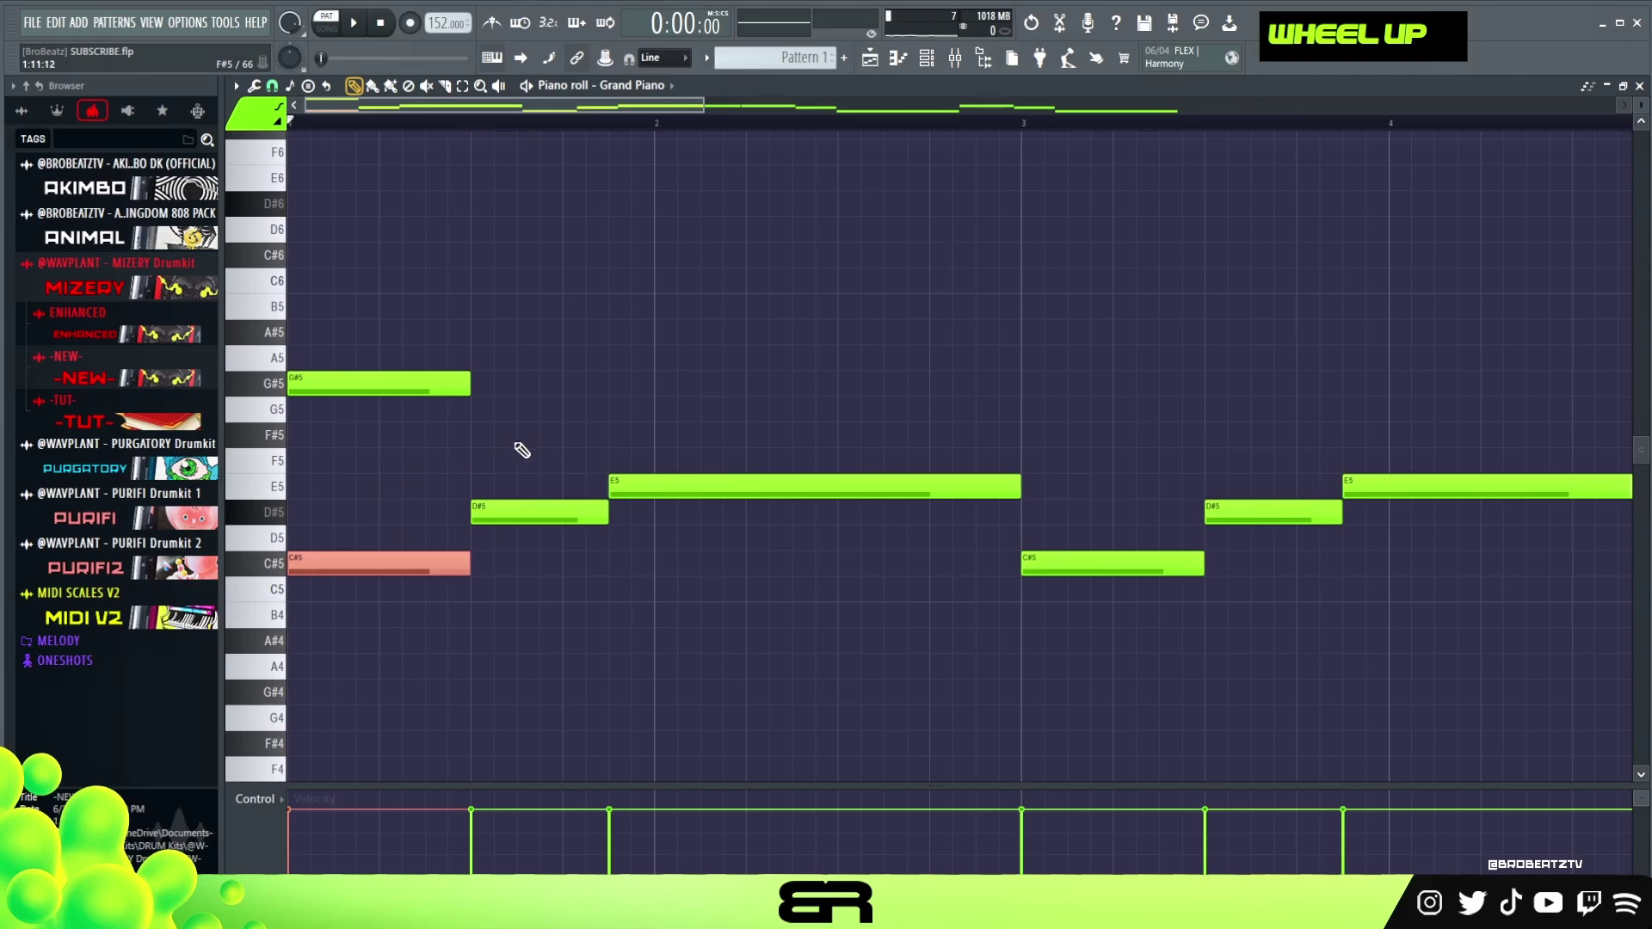
drag(344, 555, 344, 488)
key(space)
key(space)
key(space)
key(space)
key(space)
key(space)
key(space)
key(space)
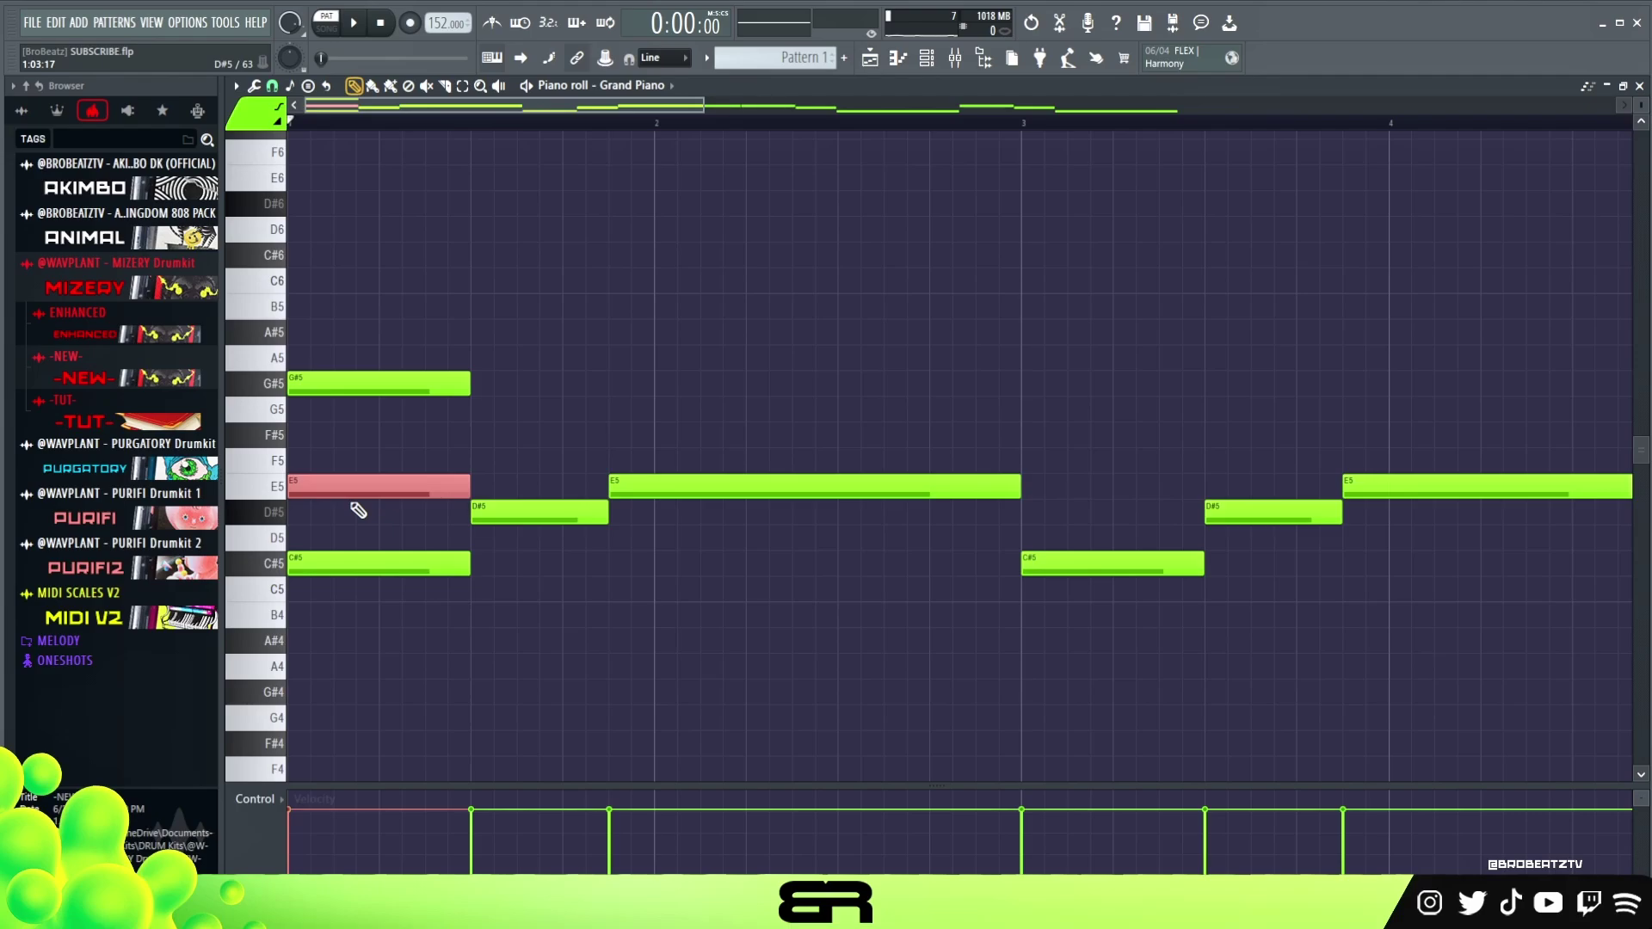
Duplicate the opening E5 to F#5, raise the copy to B5 above the G#5, and audition the four-note chord
ctrl+click(381, 490)
shift+click(361, 441)
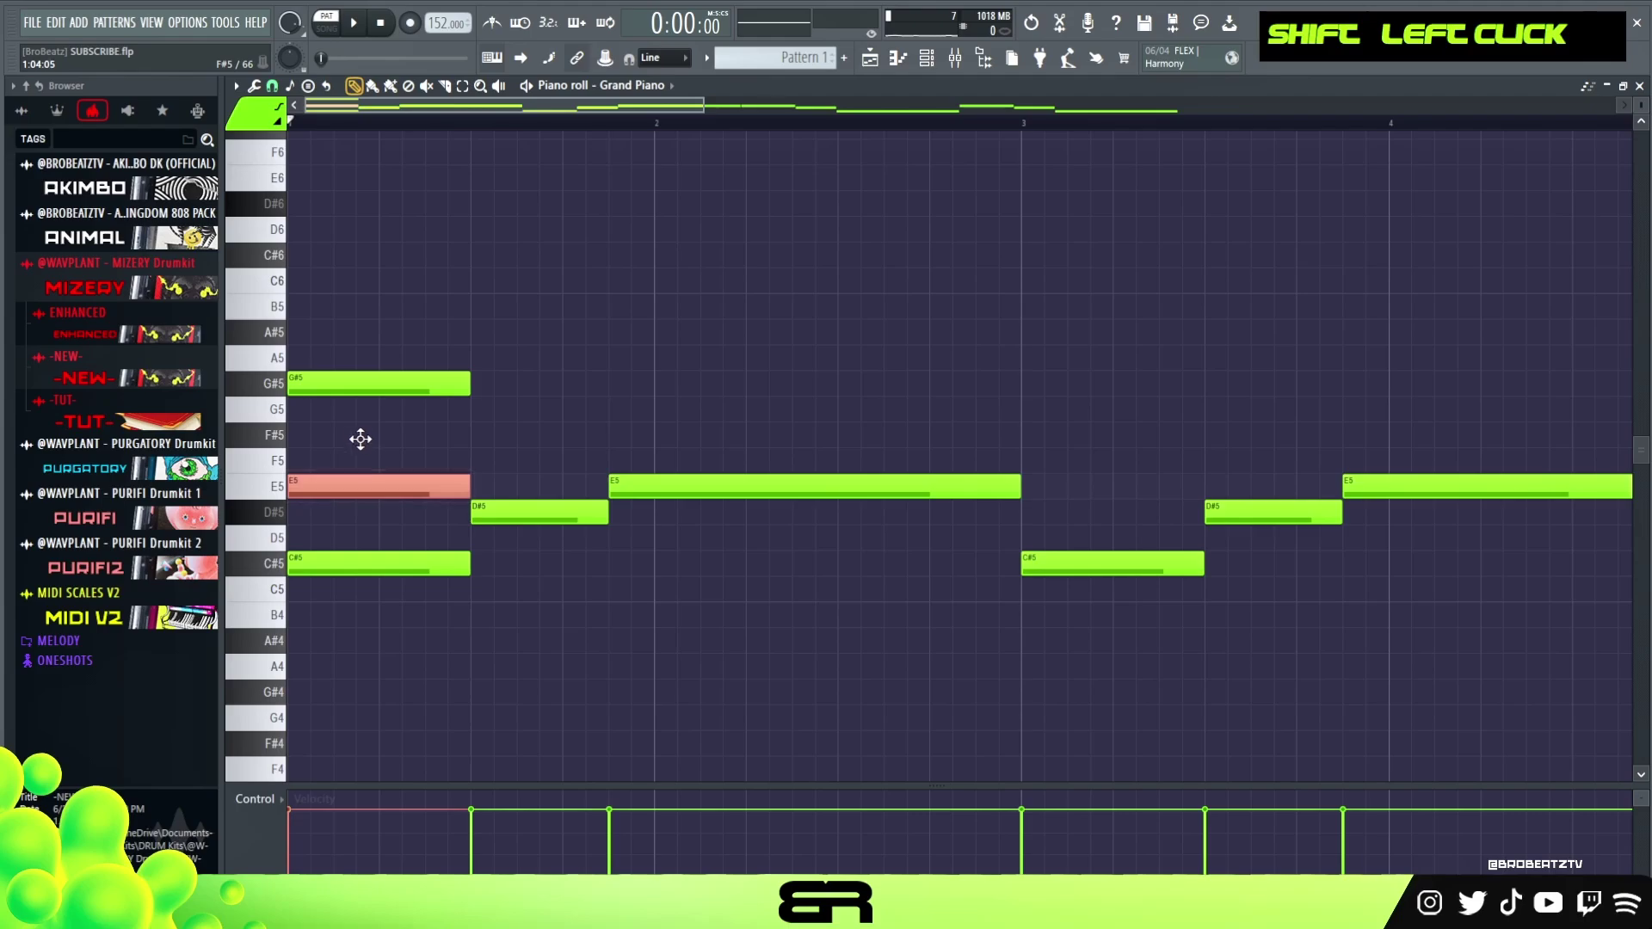
drag(356, 431, 356, 428)
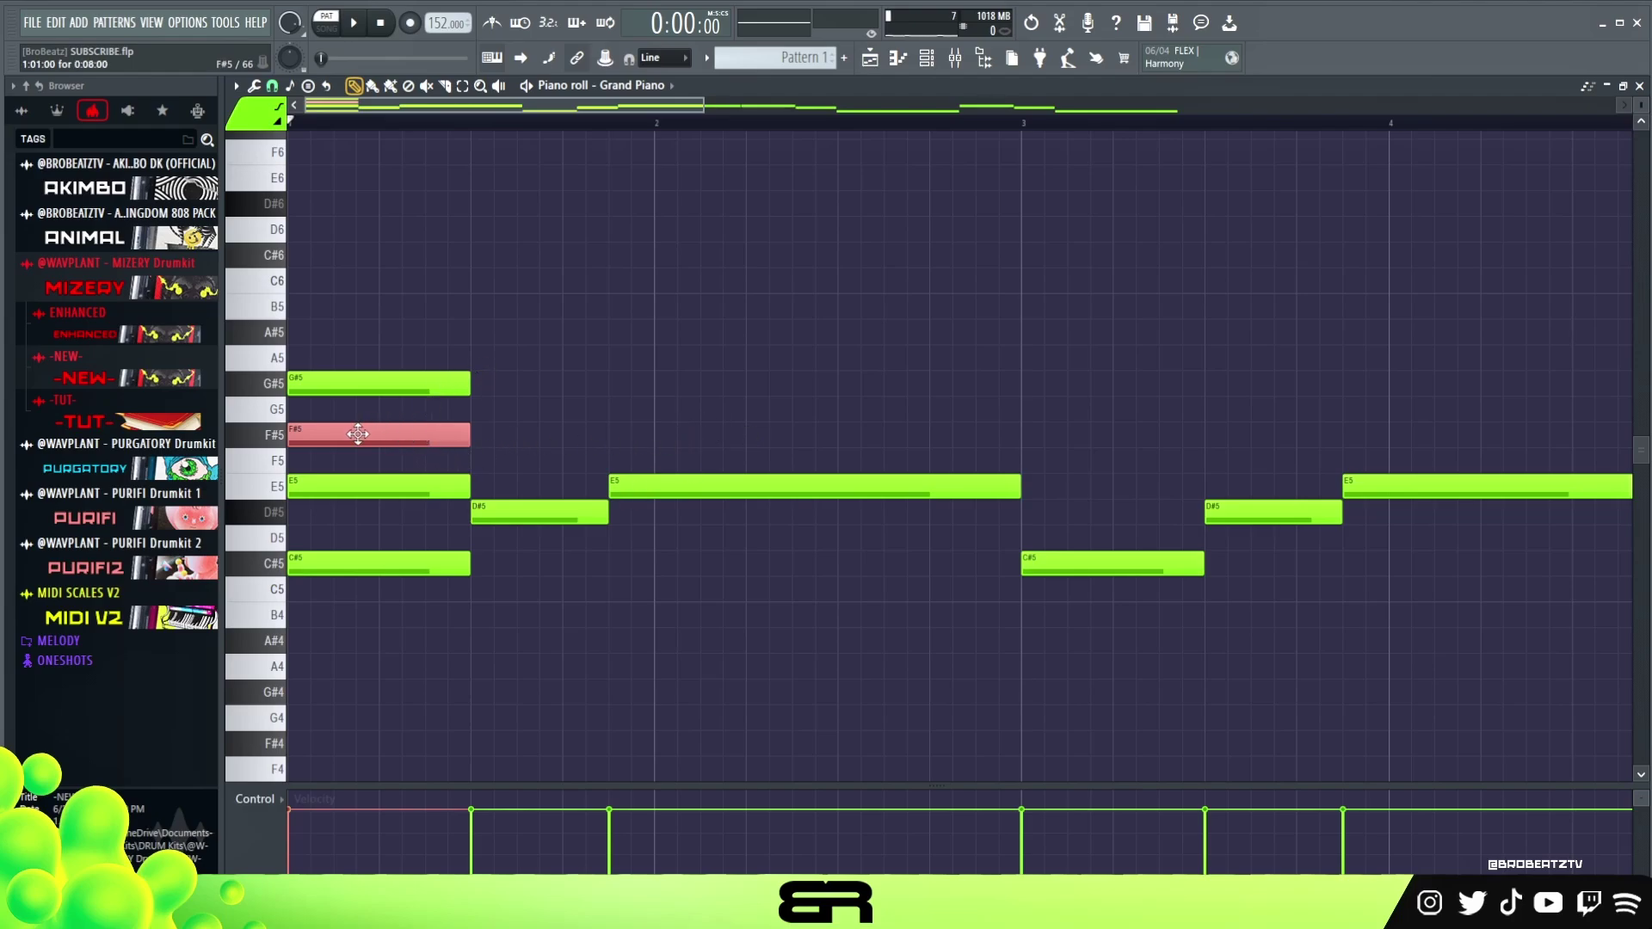
drag(359, 437, 345, 298)
key(space)
key(space)
key(space)
key(space)
key(space)
key(space)
key(space)
key(space)
key(space)
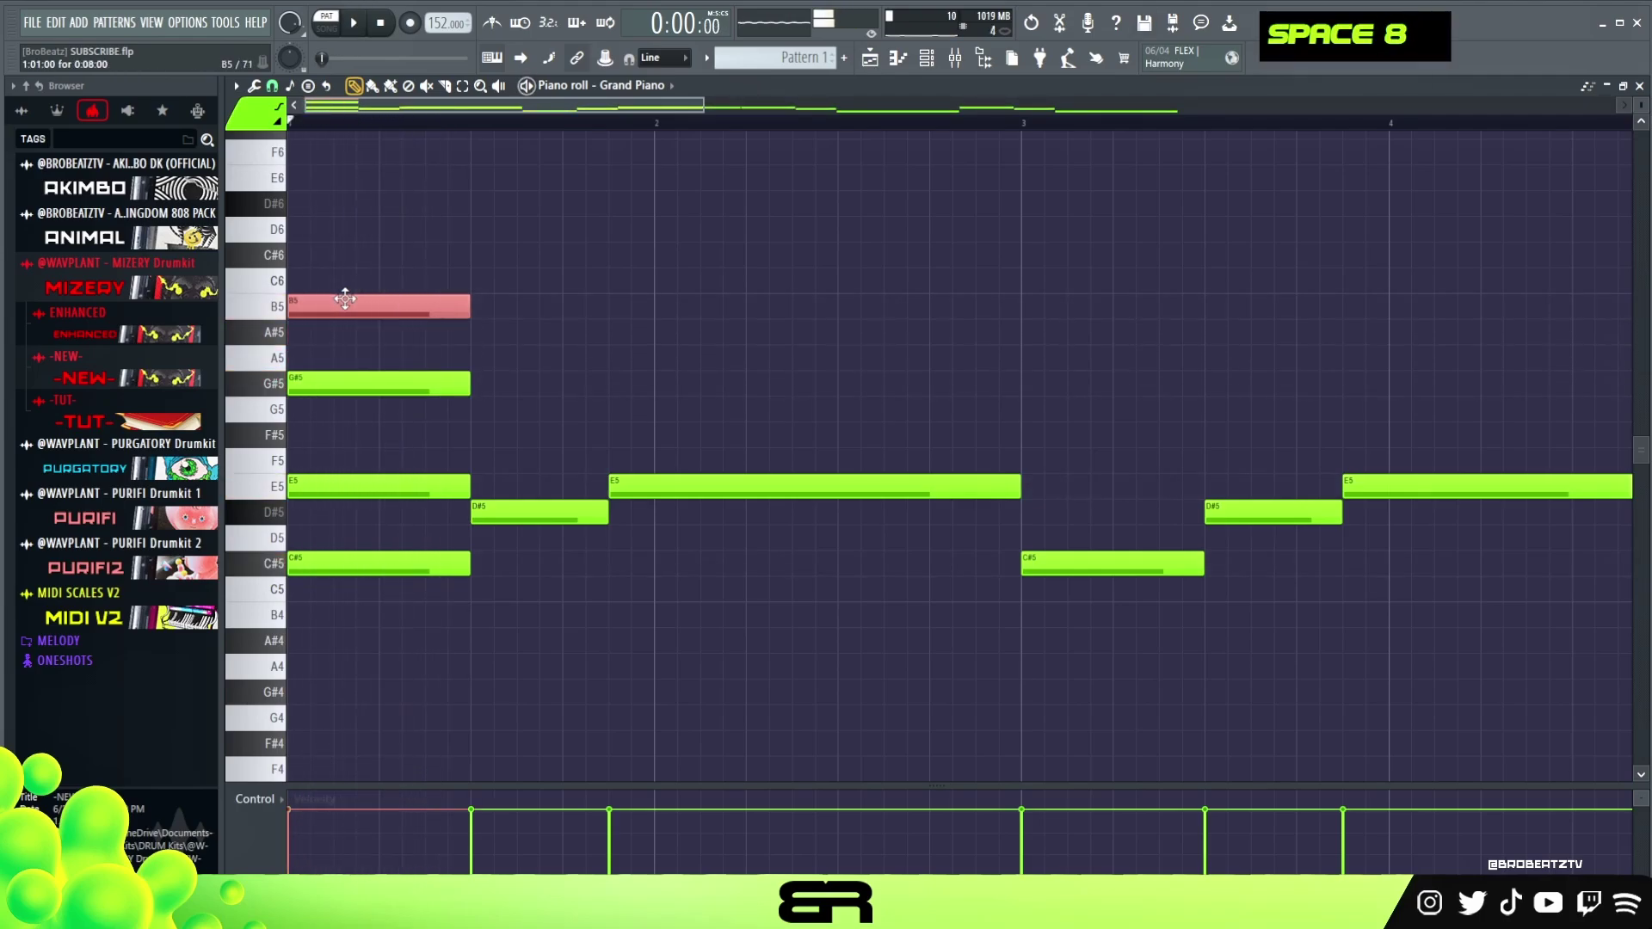
key(space)
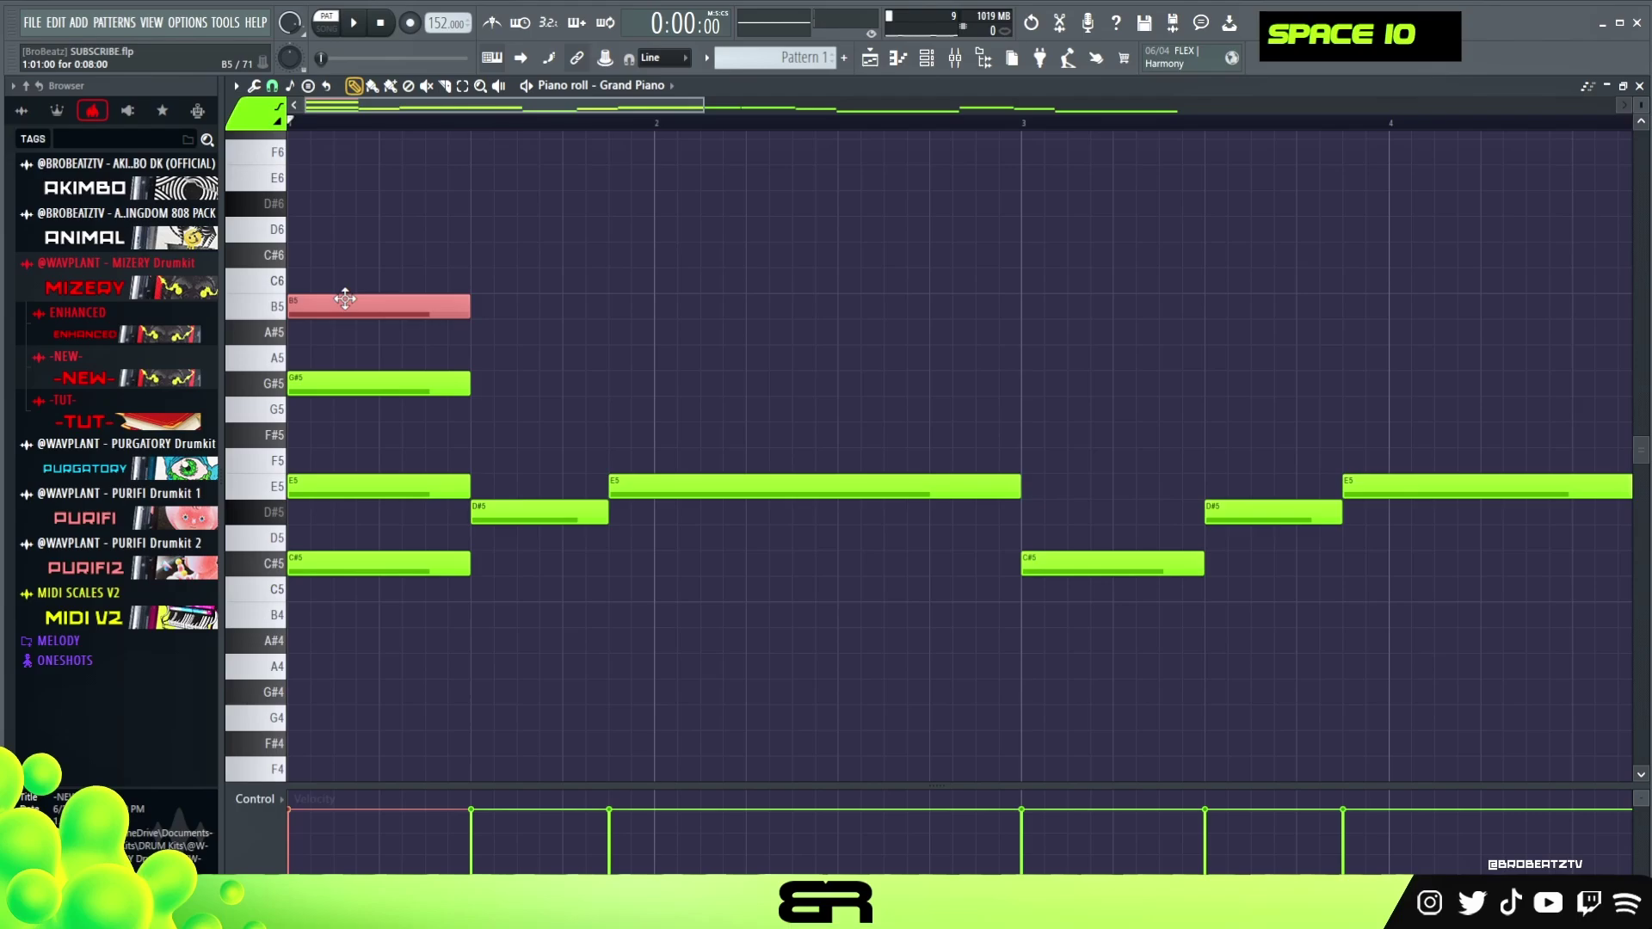
right_click(537, 282)
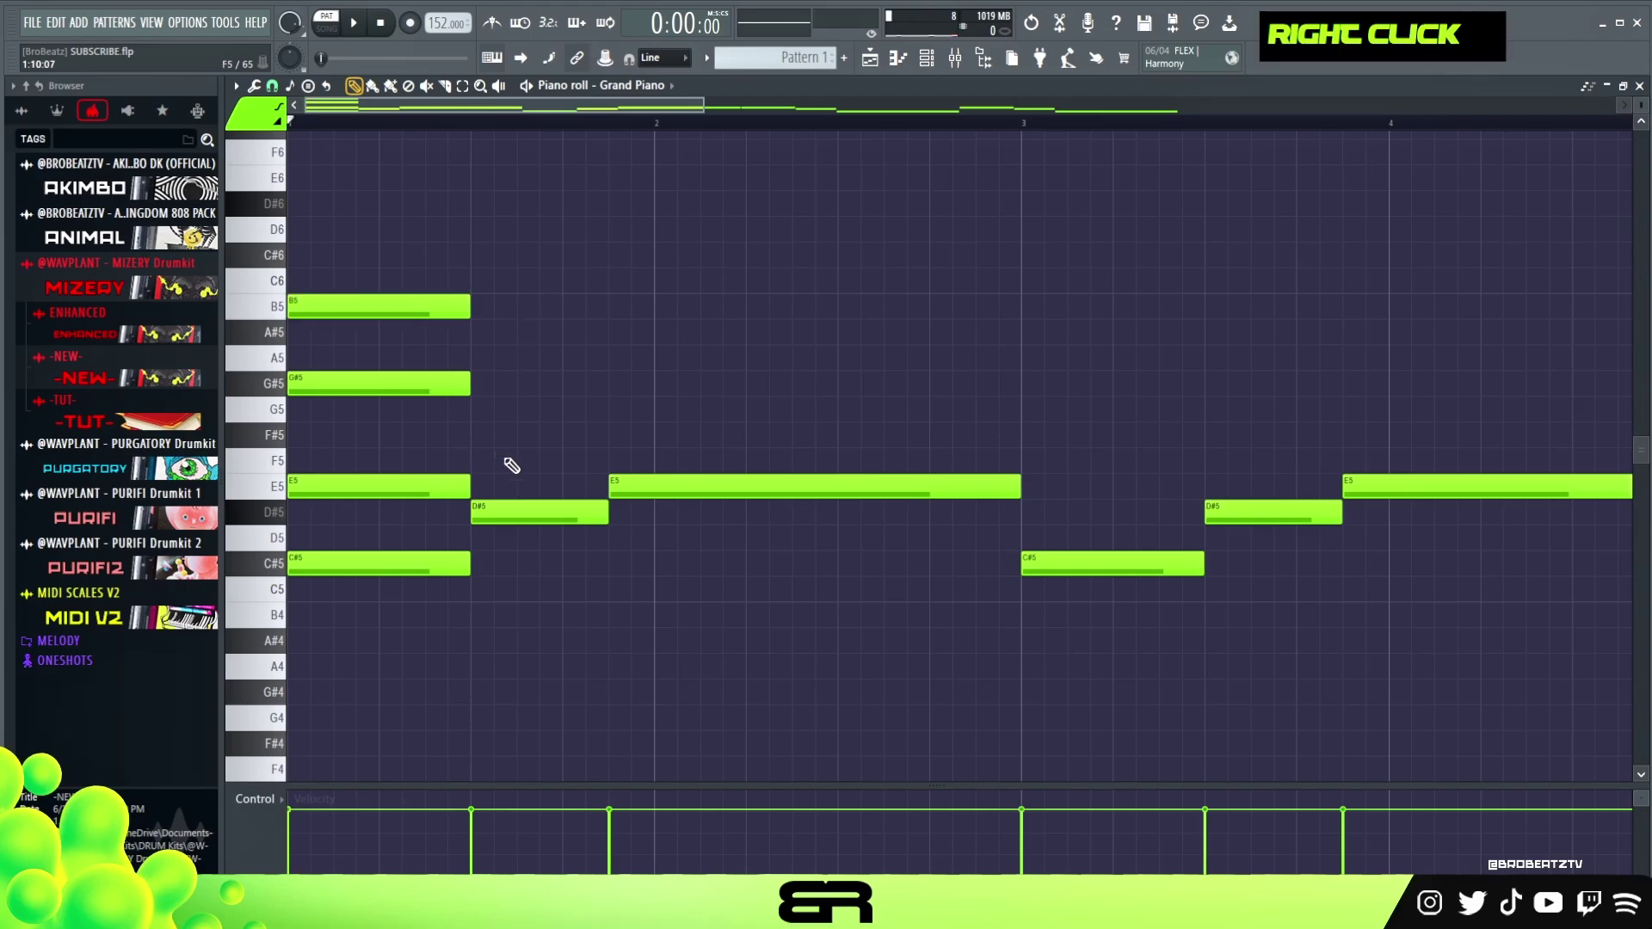
Stack F#5 and A5 copies above the first D#5 note in bar 1, auditioning the progression
ctrl+click(511, 516)
drag(511, 505, 514, 437)
key(space)
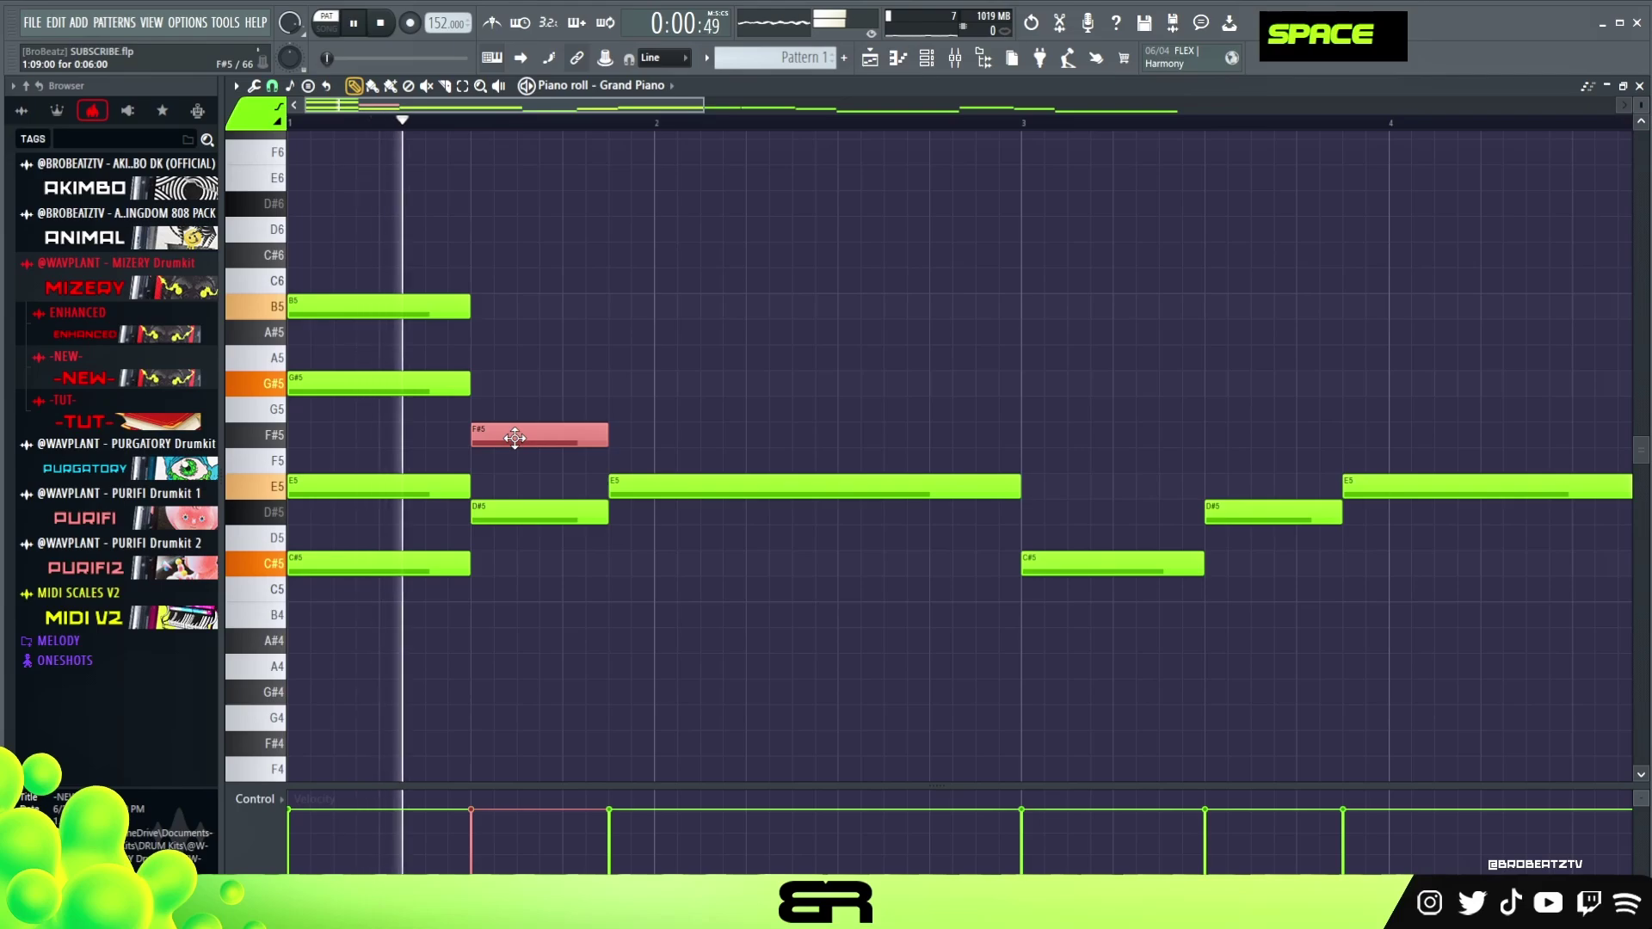
key(space)
ctrl+click(534, 456)
drag(534, 440, 524, 357)
key(space)
key(space)
key(space)
key(space)
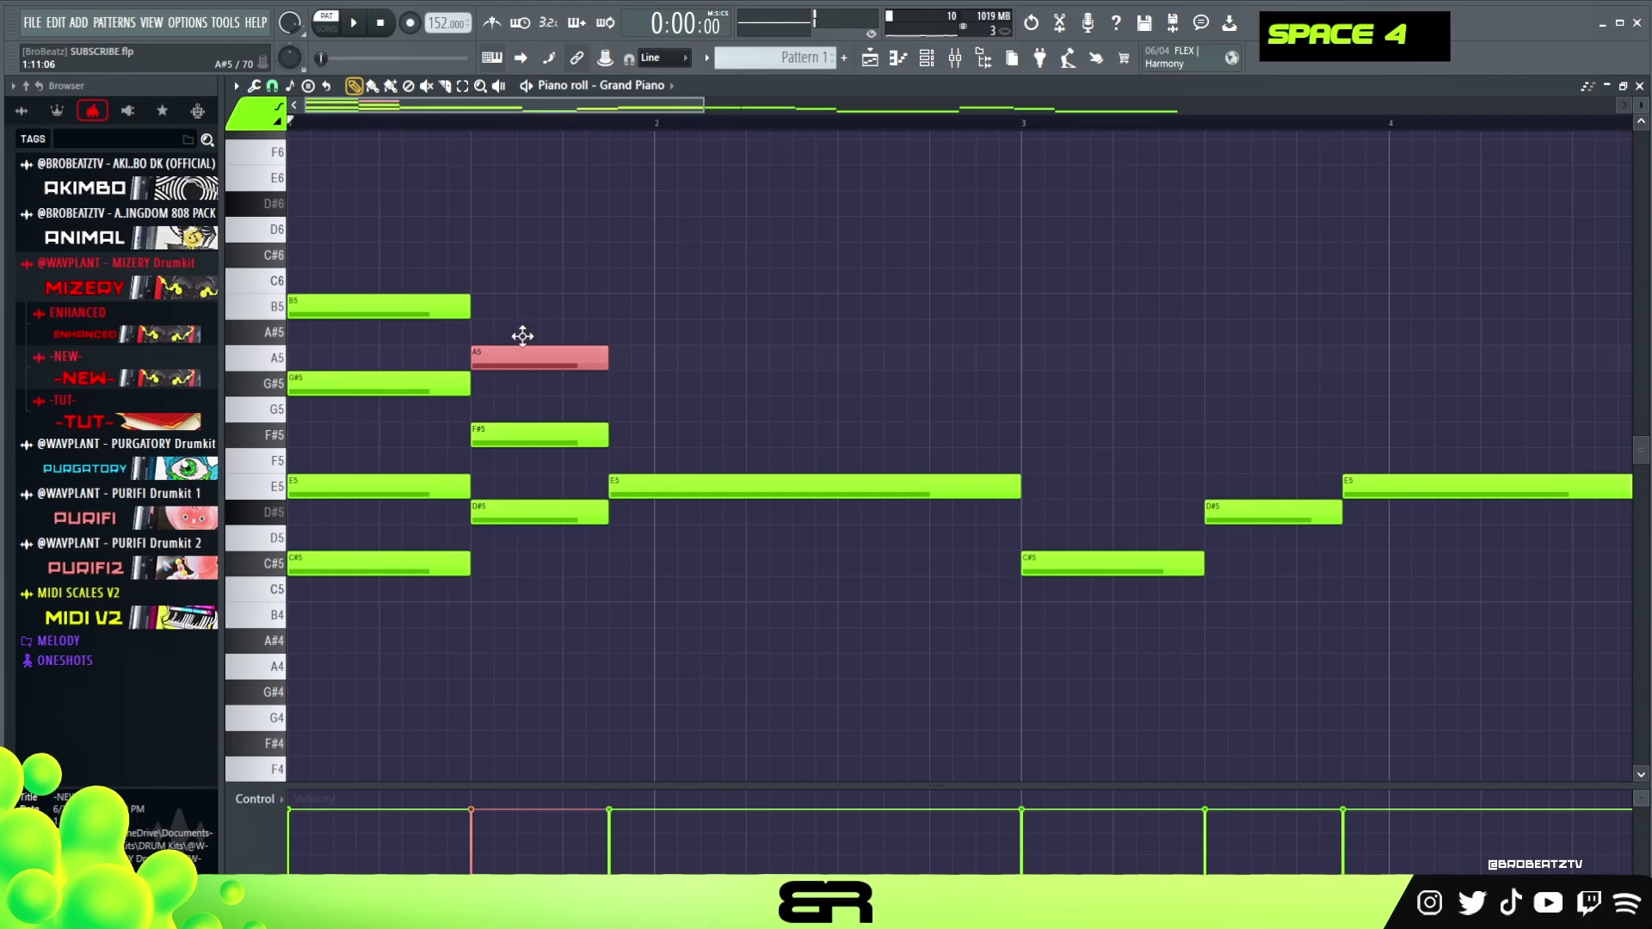
Raise the A5 above the first D#5 to A#5 and audition the change repeatedly
drag(519, 358, 520, 334)
key(space)
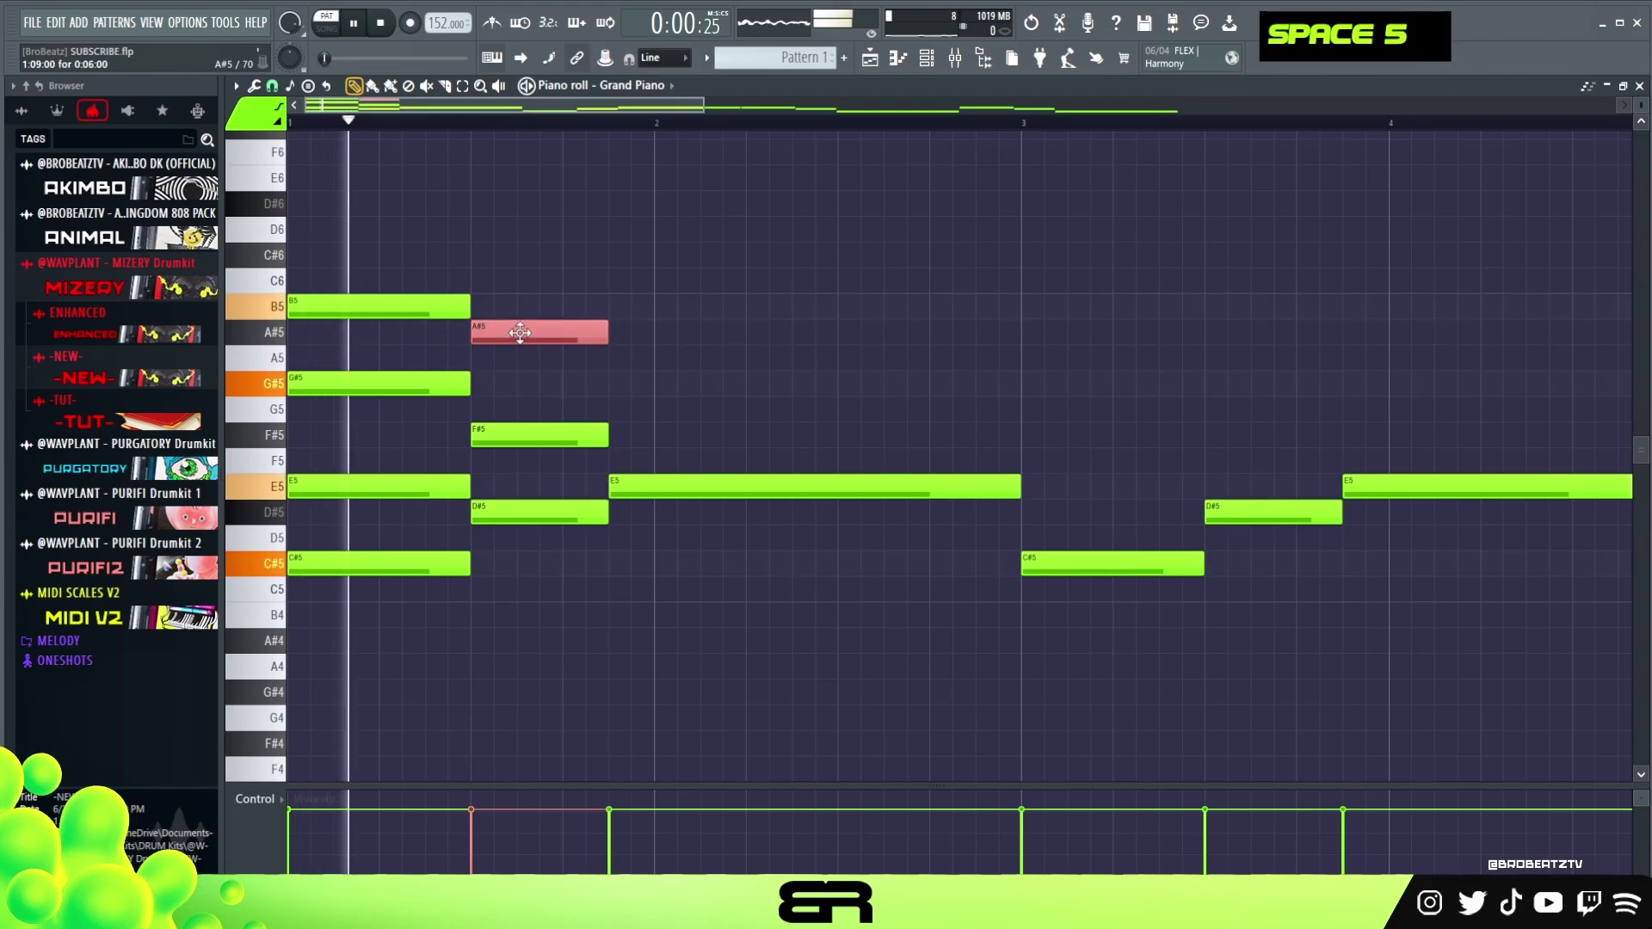
key(space)
key(space)
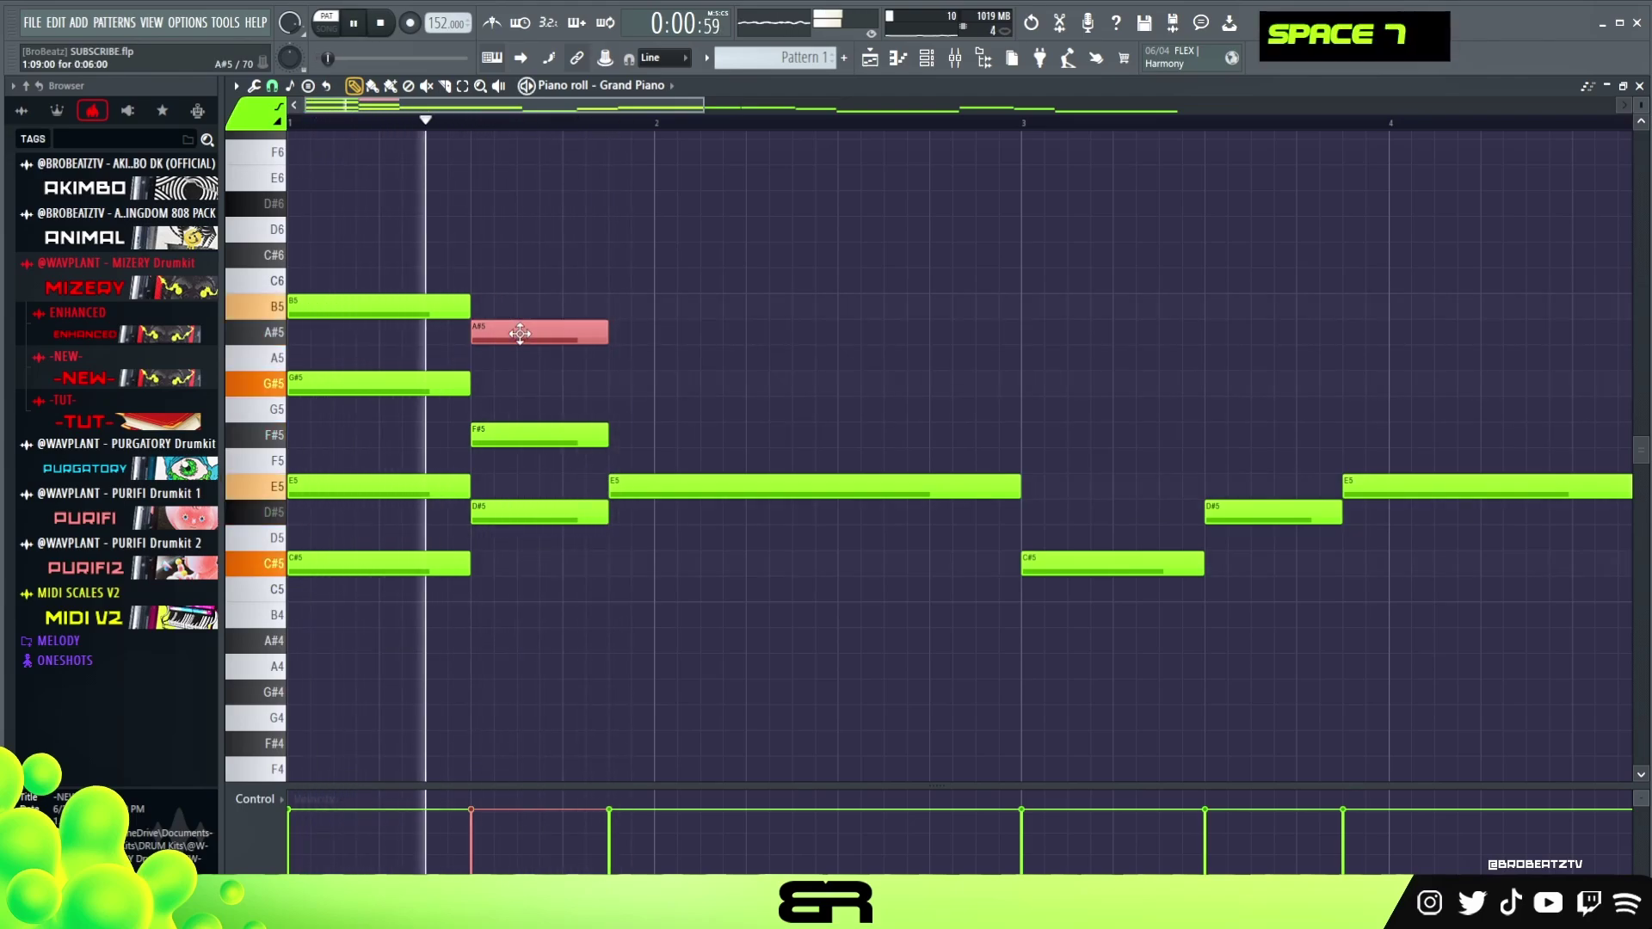
key(space)
key(space)
key(space)
key(space)
key(space)
Add a C#6 copy above the A#5 to complete the second chord and audition it
drag(520, 334, 516, 256)
ctrl+click(514, 340)
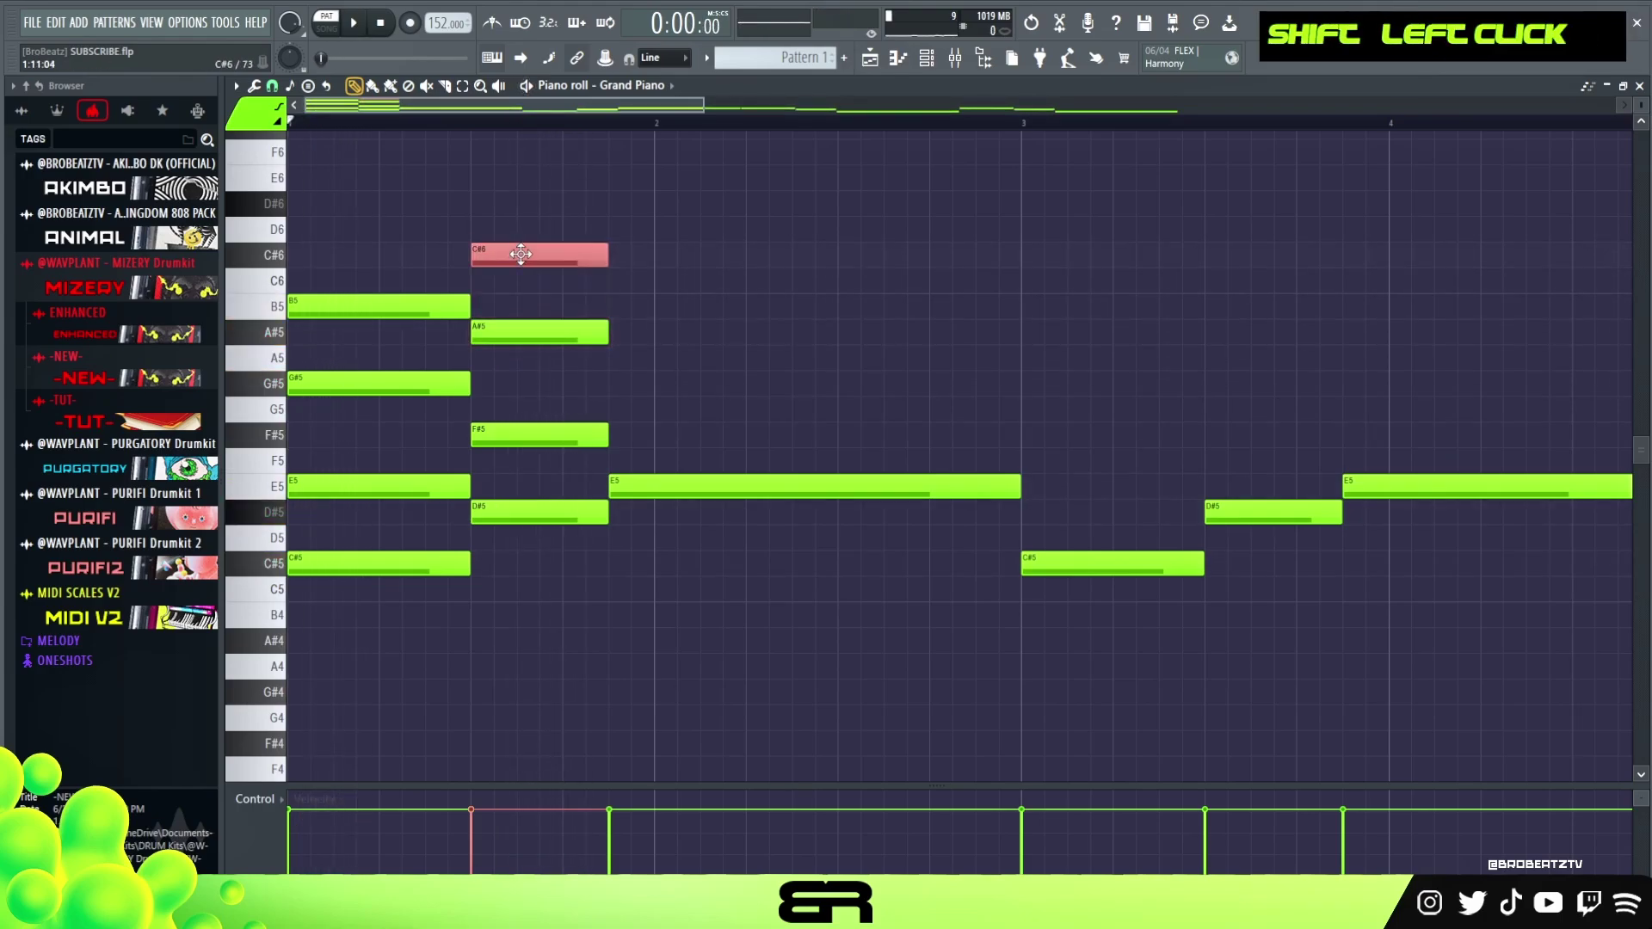
key(space)
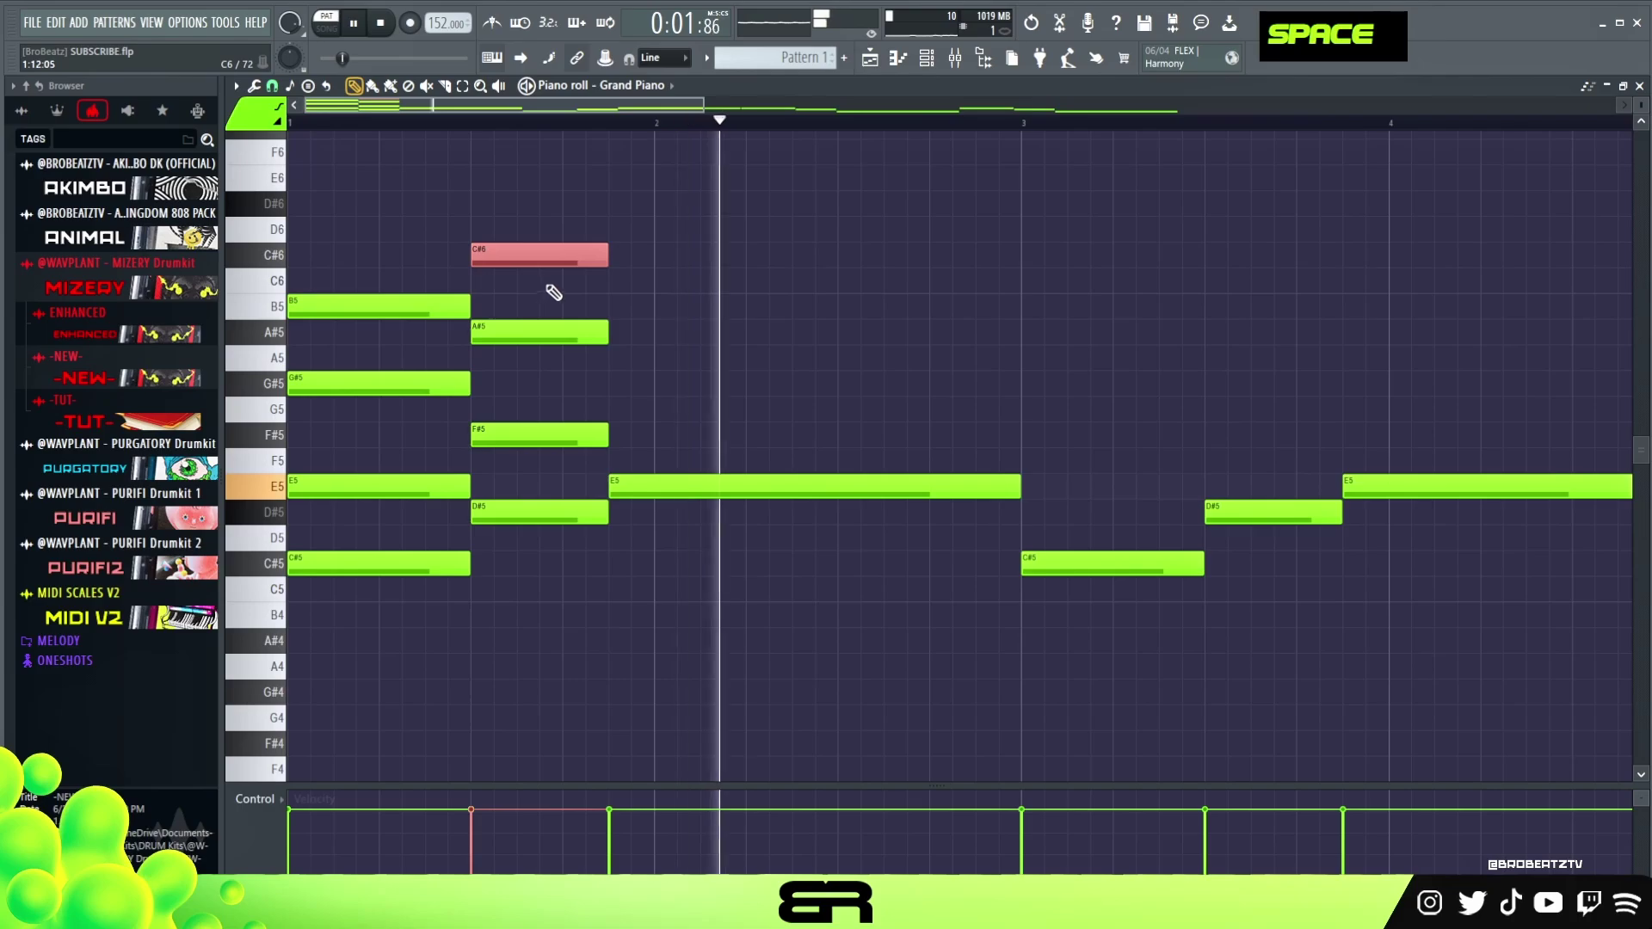
key(space)
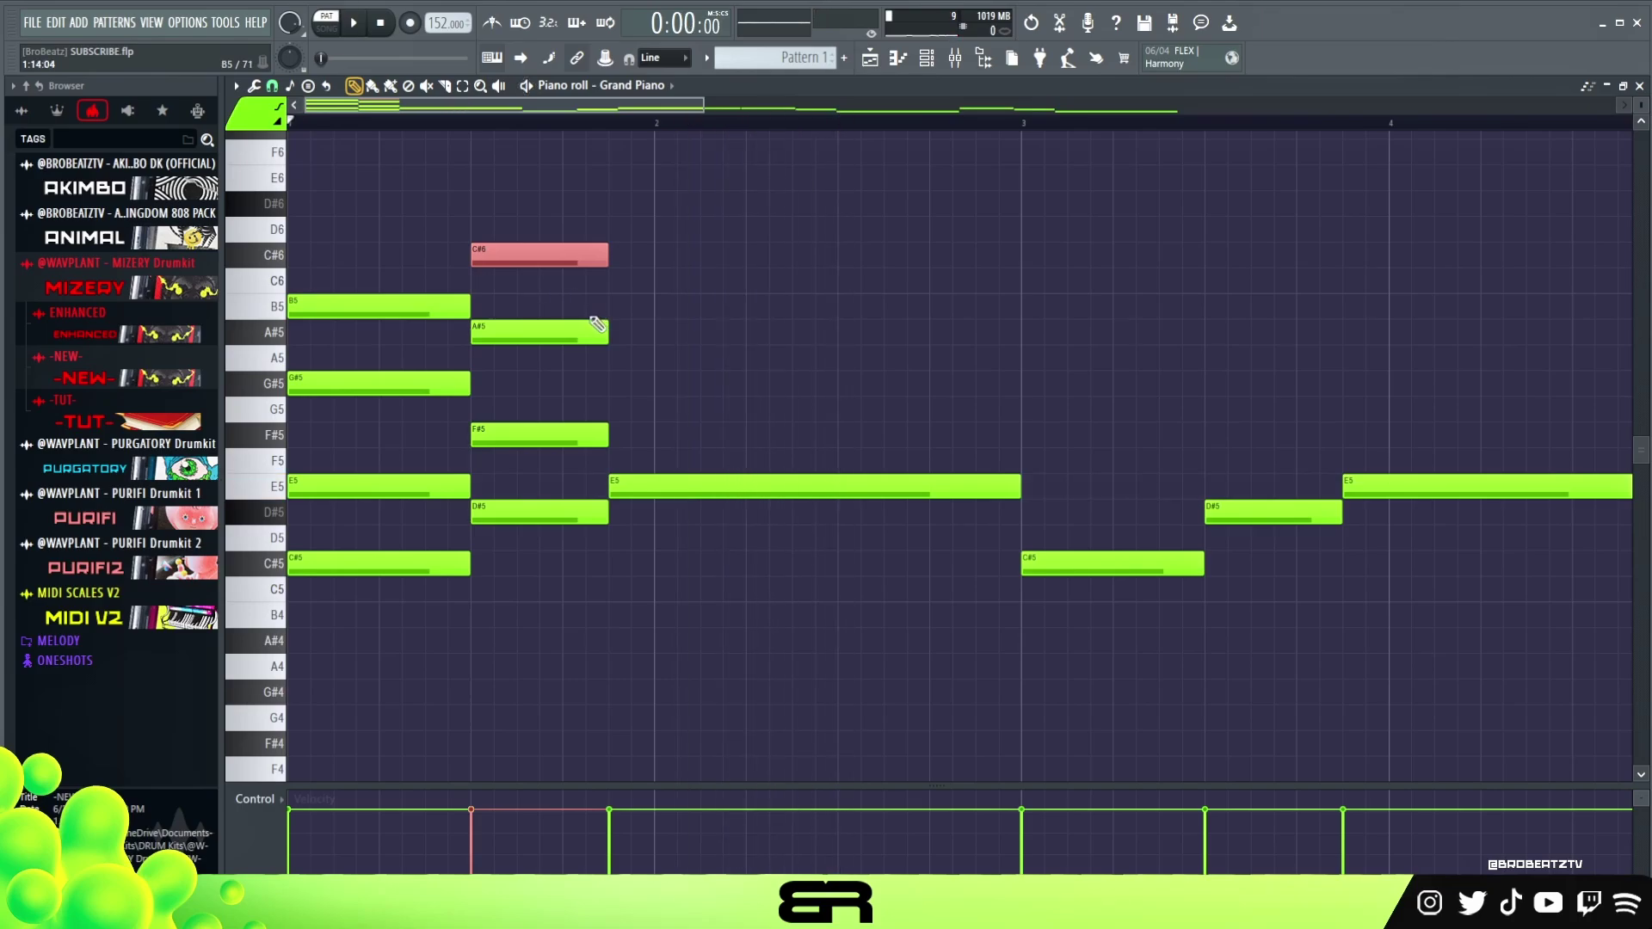
Stack G#5, B5 and D#6 copies above the first long E5 note and audition all three chords
scroll(756, 478, up, 2)
drag(729, 475, 733, 563)
drag(679, 533, 665, 250)
key(space)
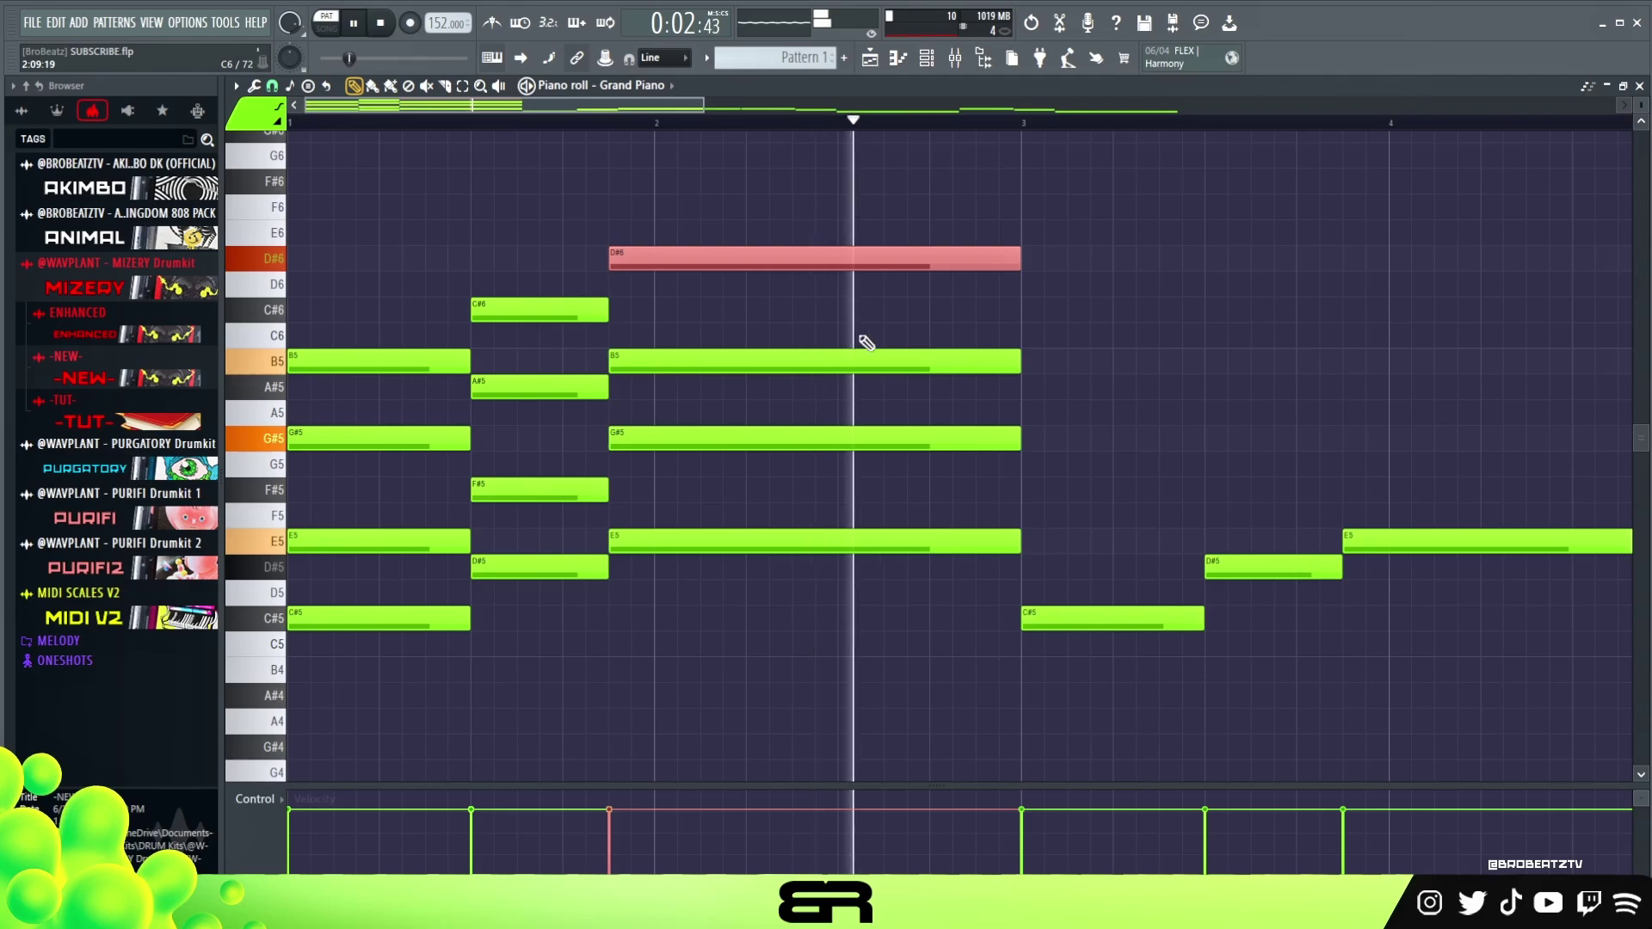
key(space)
Replace the single melody notes in bars 3 and 4 with a copy of the chords from bars 1 and 2
scroll(957, 430, down, 2)
right_click(1015, 487)
right_click(955, 513)
right_click(886, 565)
drag(895, 628, 249, 137)
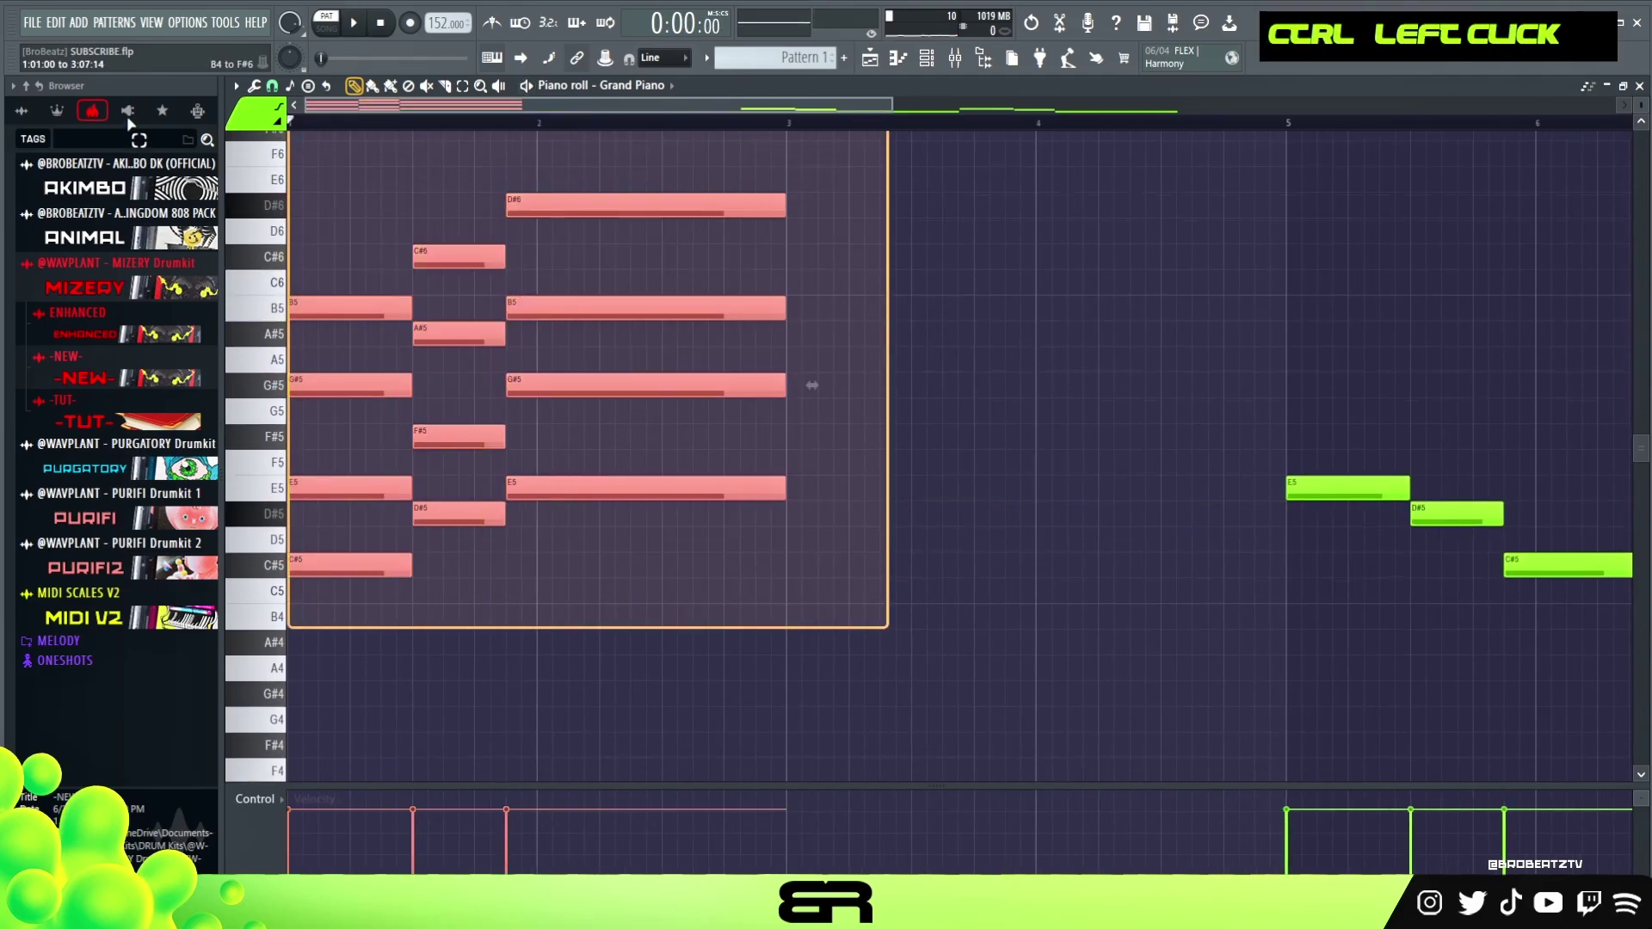
drag(343, 325, 826, 339)
right_click(828, 284)
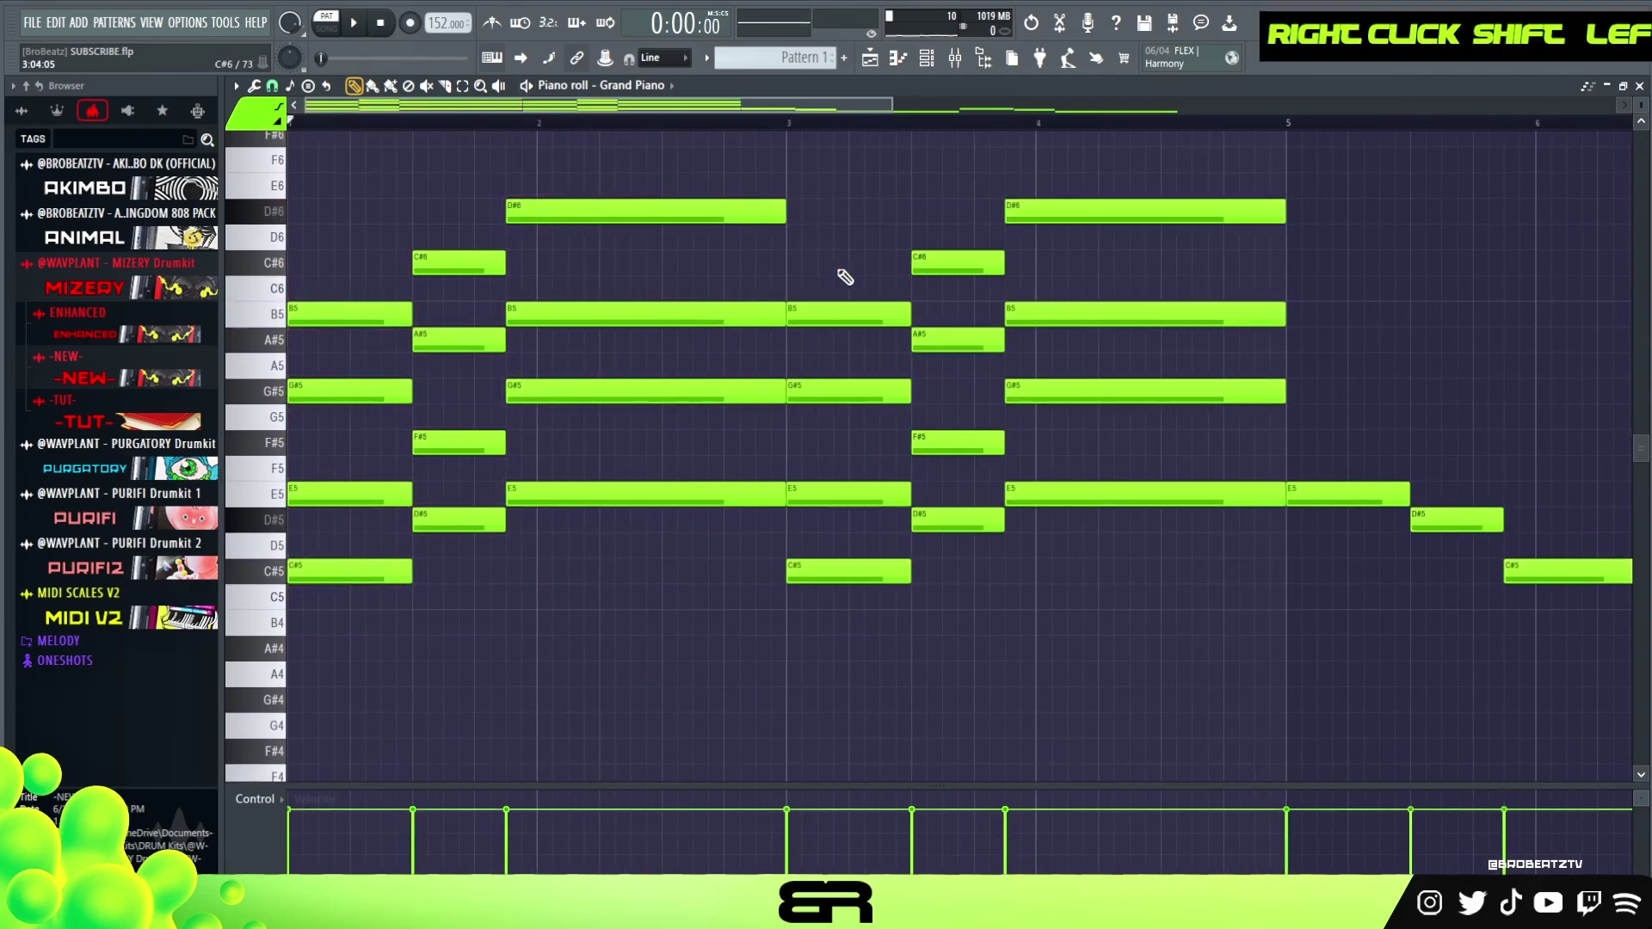
Copy the long E5–D#6 chord to the start of bar 5 and shorten it to eight steps
scroll(822, 194, up, 2)
drag(889, 100, 1061, 103)
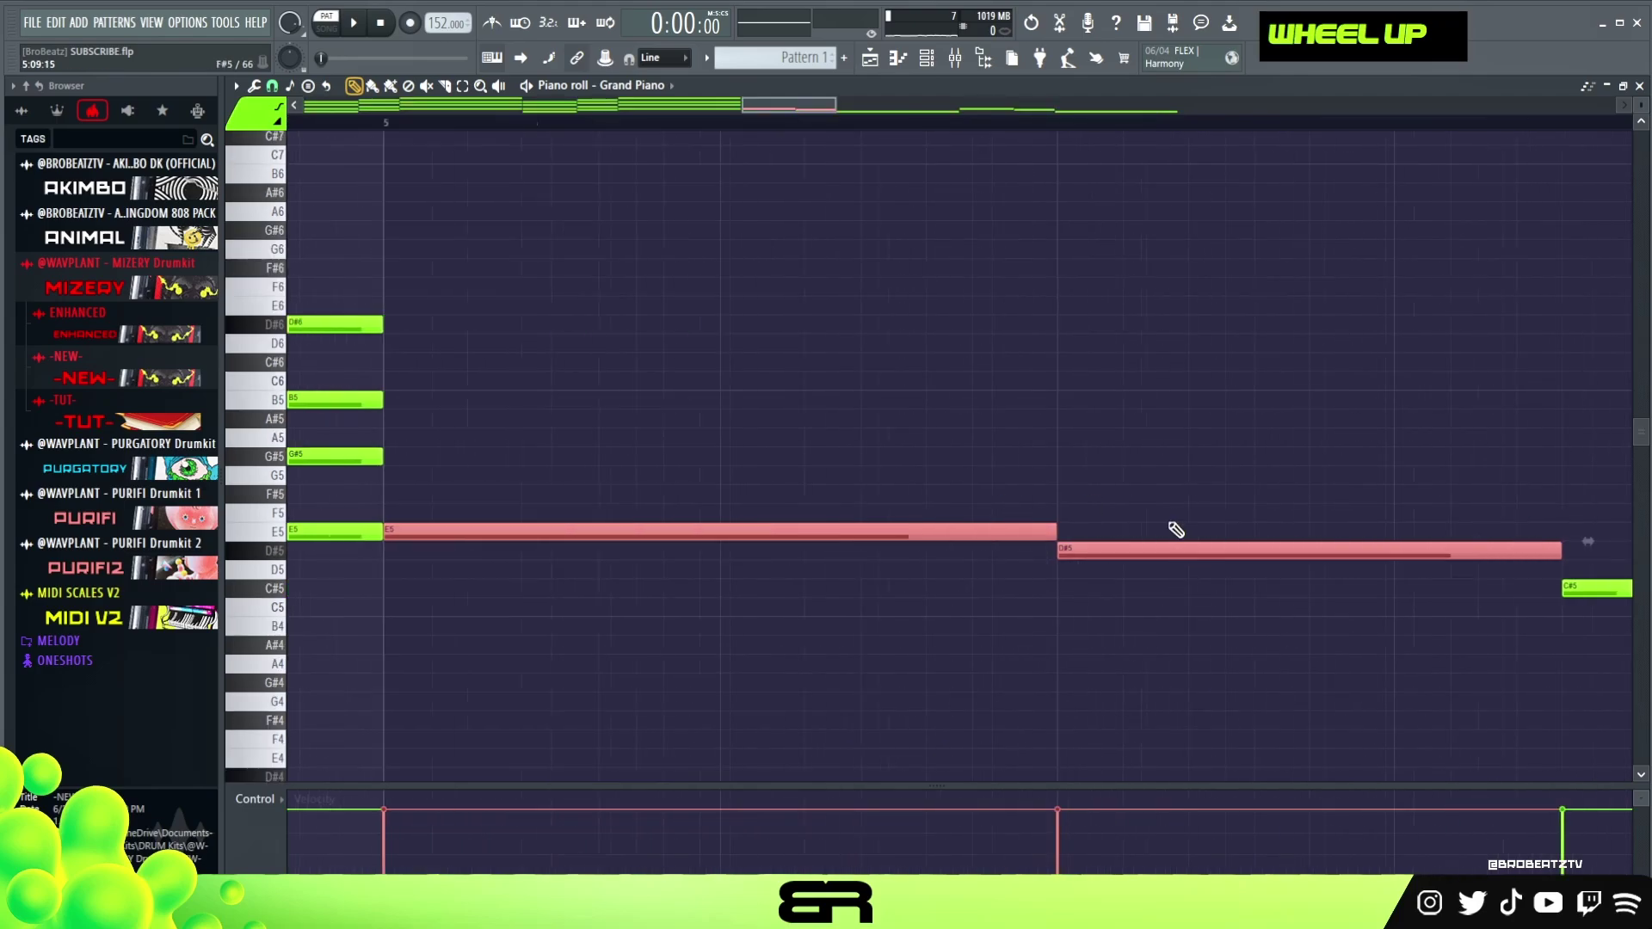
right_click(980, 456)
ctrl+right_click(981, 456)
scroll(860, 443, down, 1)
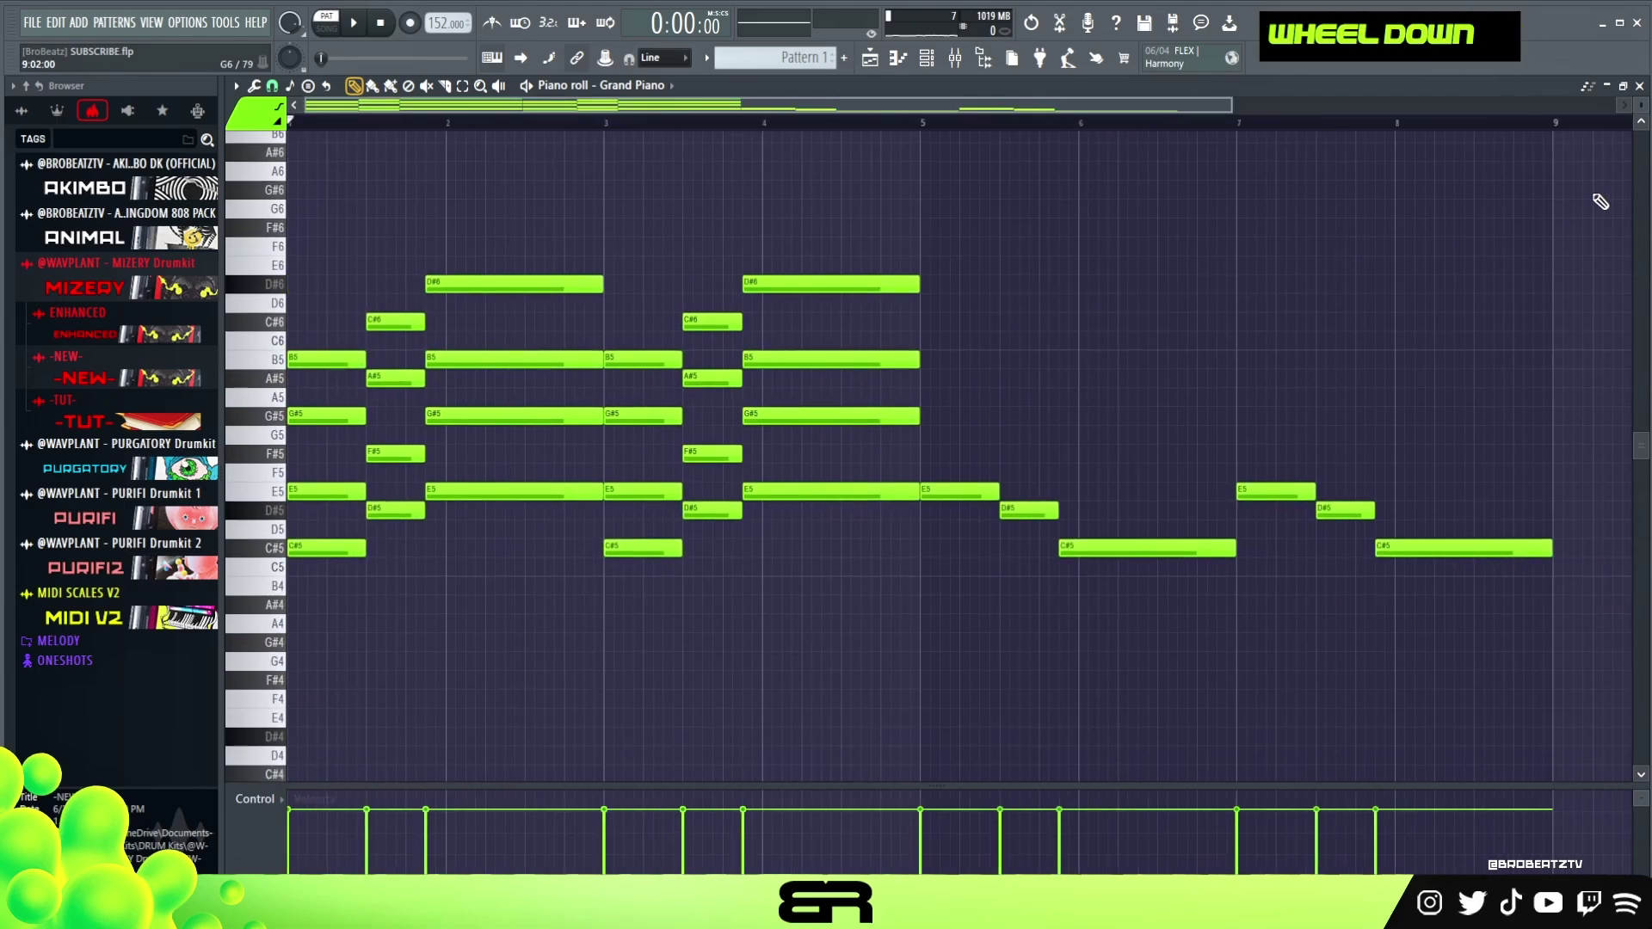
scroll(1640, 103, up, 1)
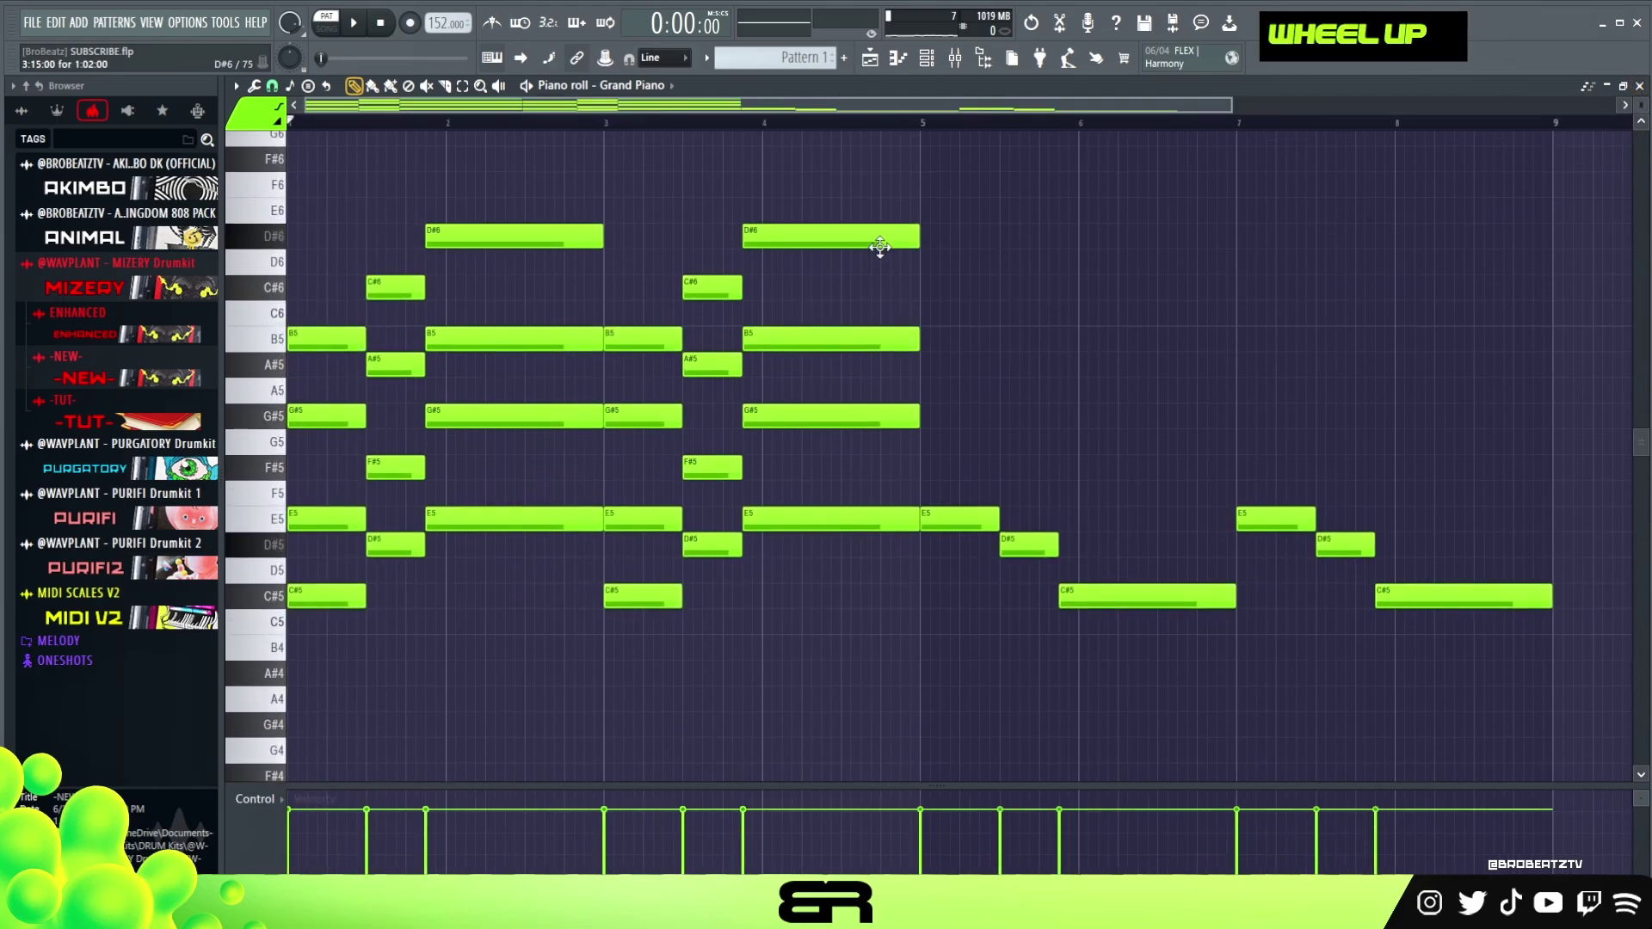
ctrl+drag(837, 221, 819, 590)
shift+drag(800, 521, 982, 519)
drag(1103, 528, 993, 528)
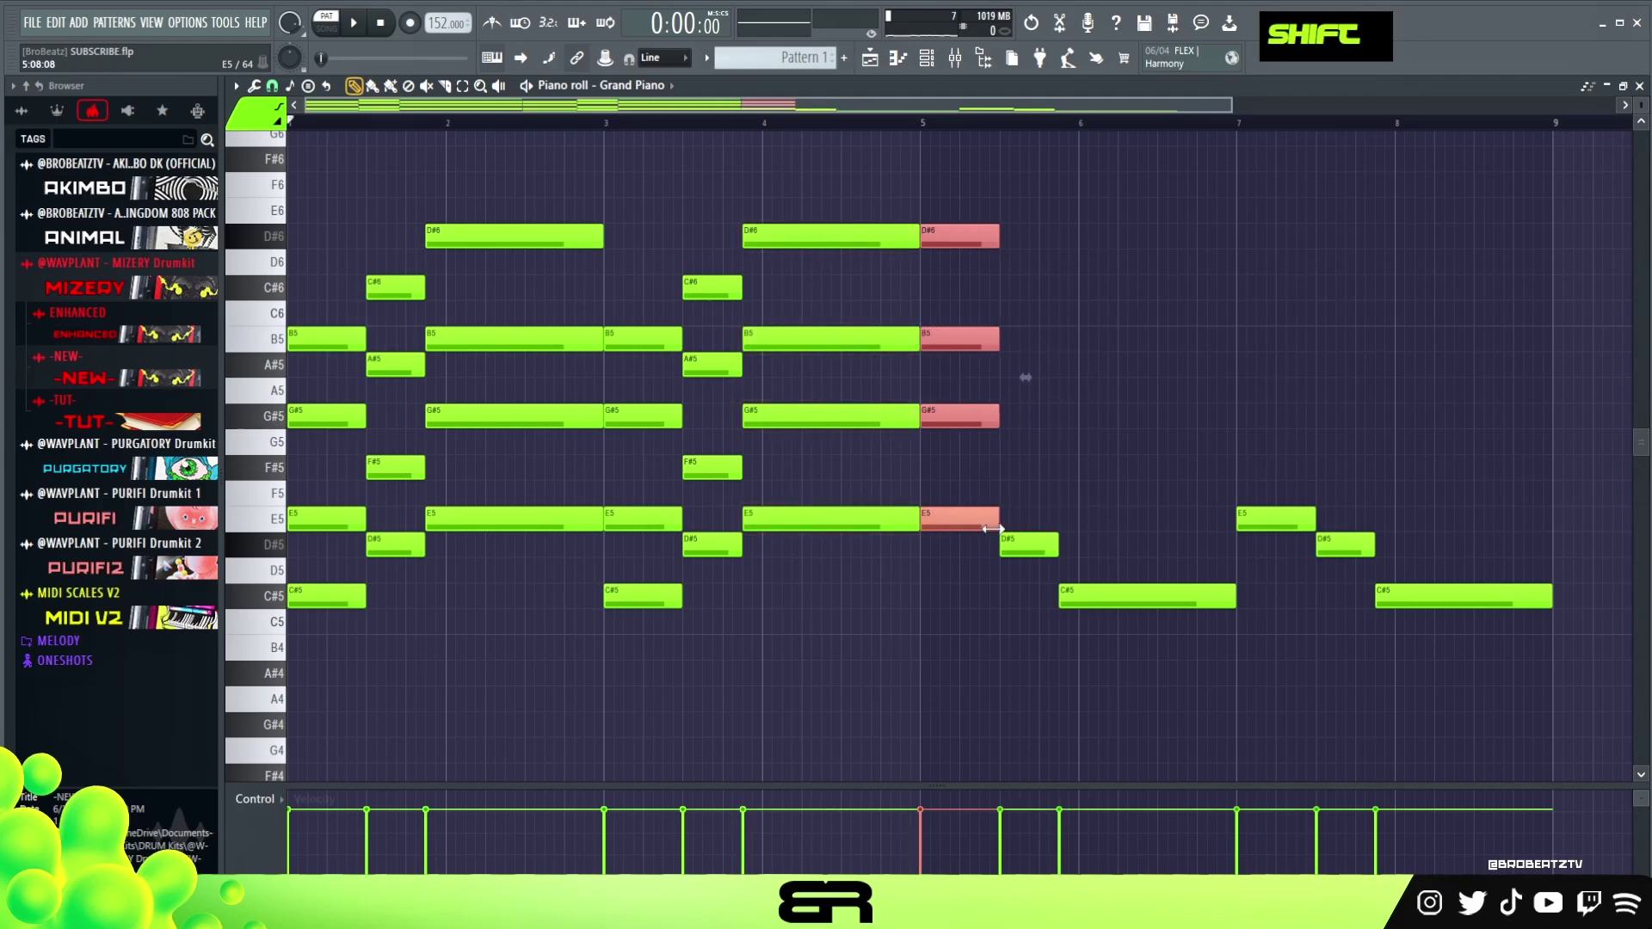
right_click(1005, 522)
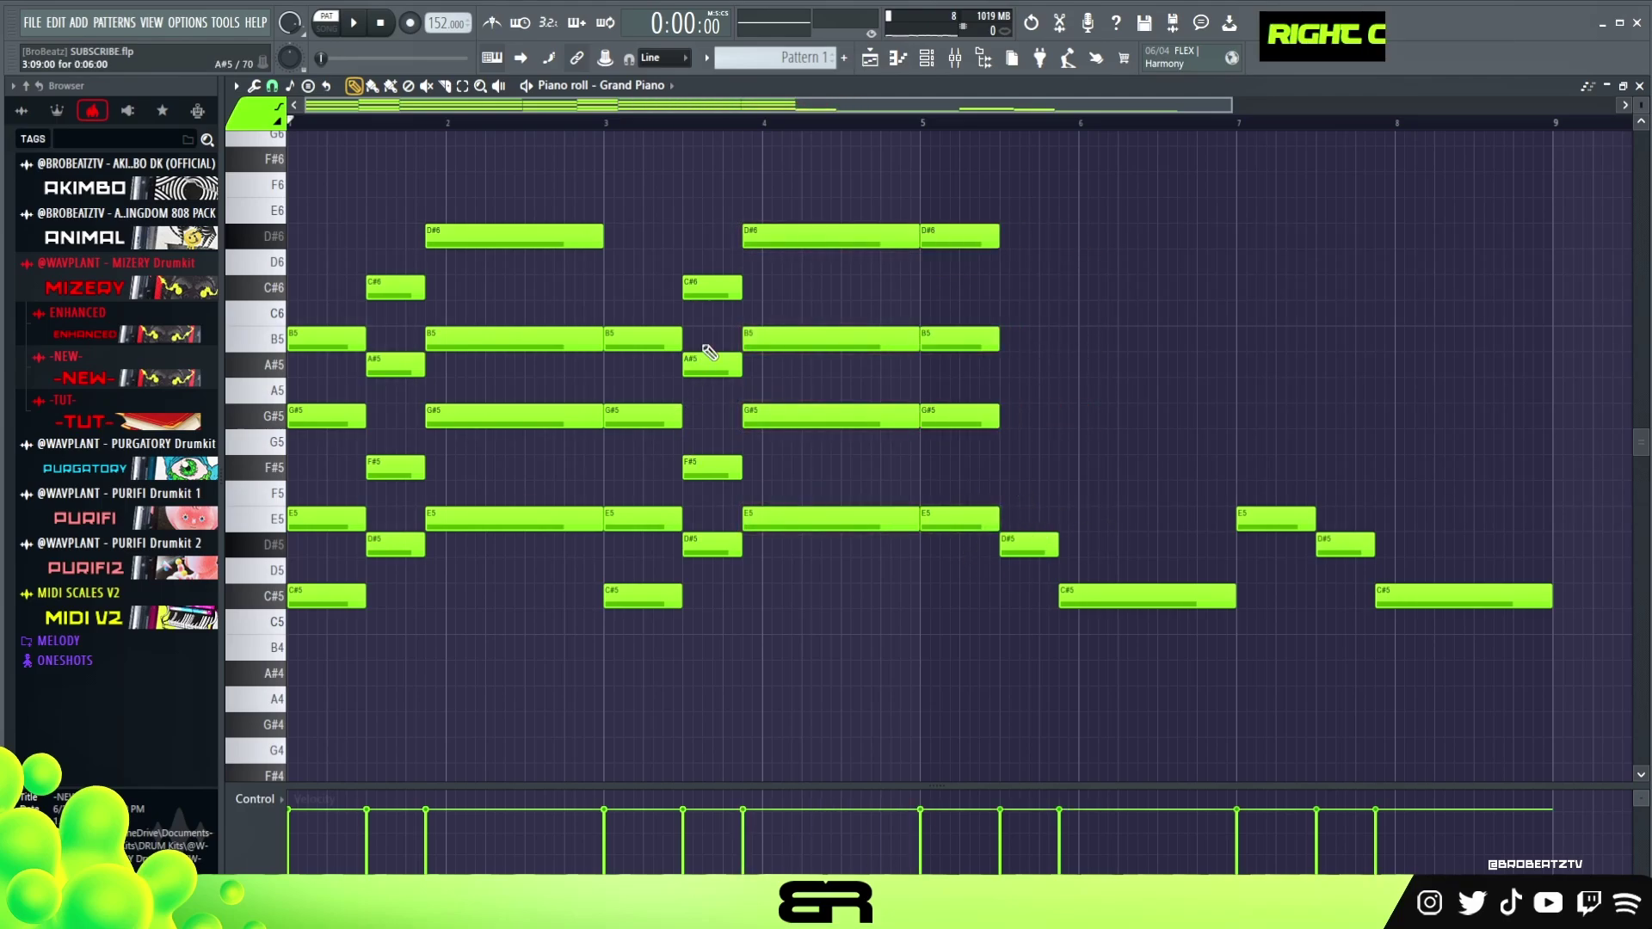
Copy the four-note D#5–C#6 chord from bar 3 onto the D#5 melody note in bar 5
ctrl+drag(699, 252, 704, 631)
shift+drag(710, 544, 1002, 537)
right_click(1029, 544)
Replace the long C#5 melody note before bar 6 with a copy of bar 3's C#5–B5 chord, stretched to the start of bar 7
ctrl+drag(633, 277, 644, 697)
shift+drag(627, 594, 1087, 609)
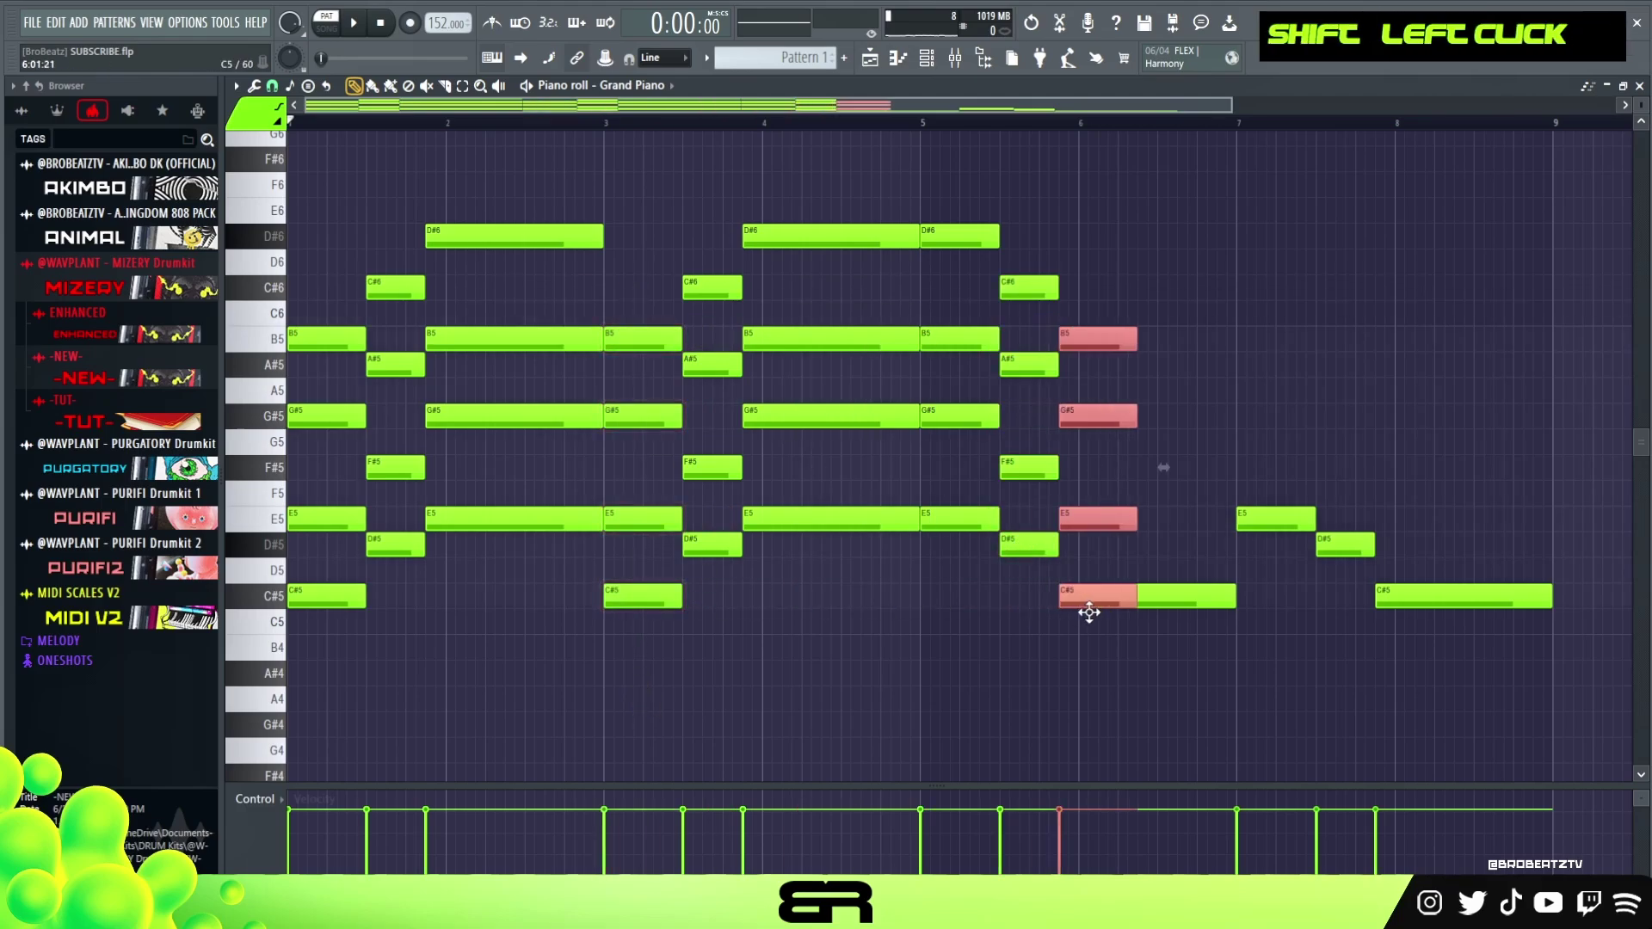
right_click(1162, 596)
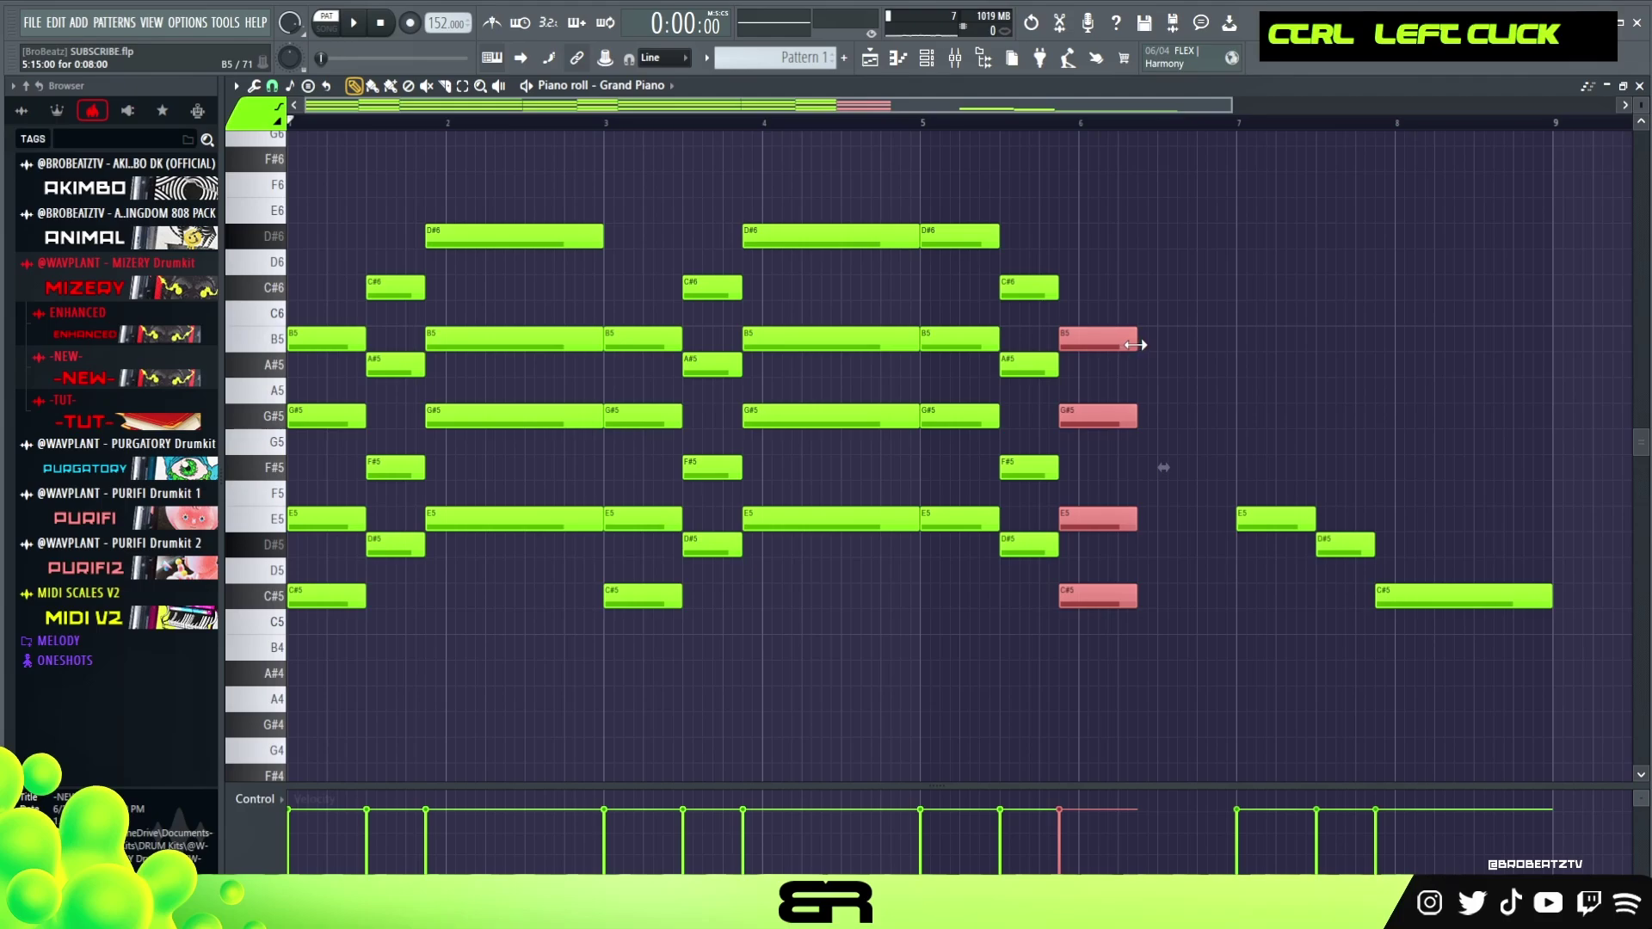
drag(1136, 345, 1227, 365)
Replace the single melody notes in bars 7 and 8 with a copy of the chords from bars 5 and 6
right_click(1275, 518)
right_click(1344, 544)
right_click(1462, 596)
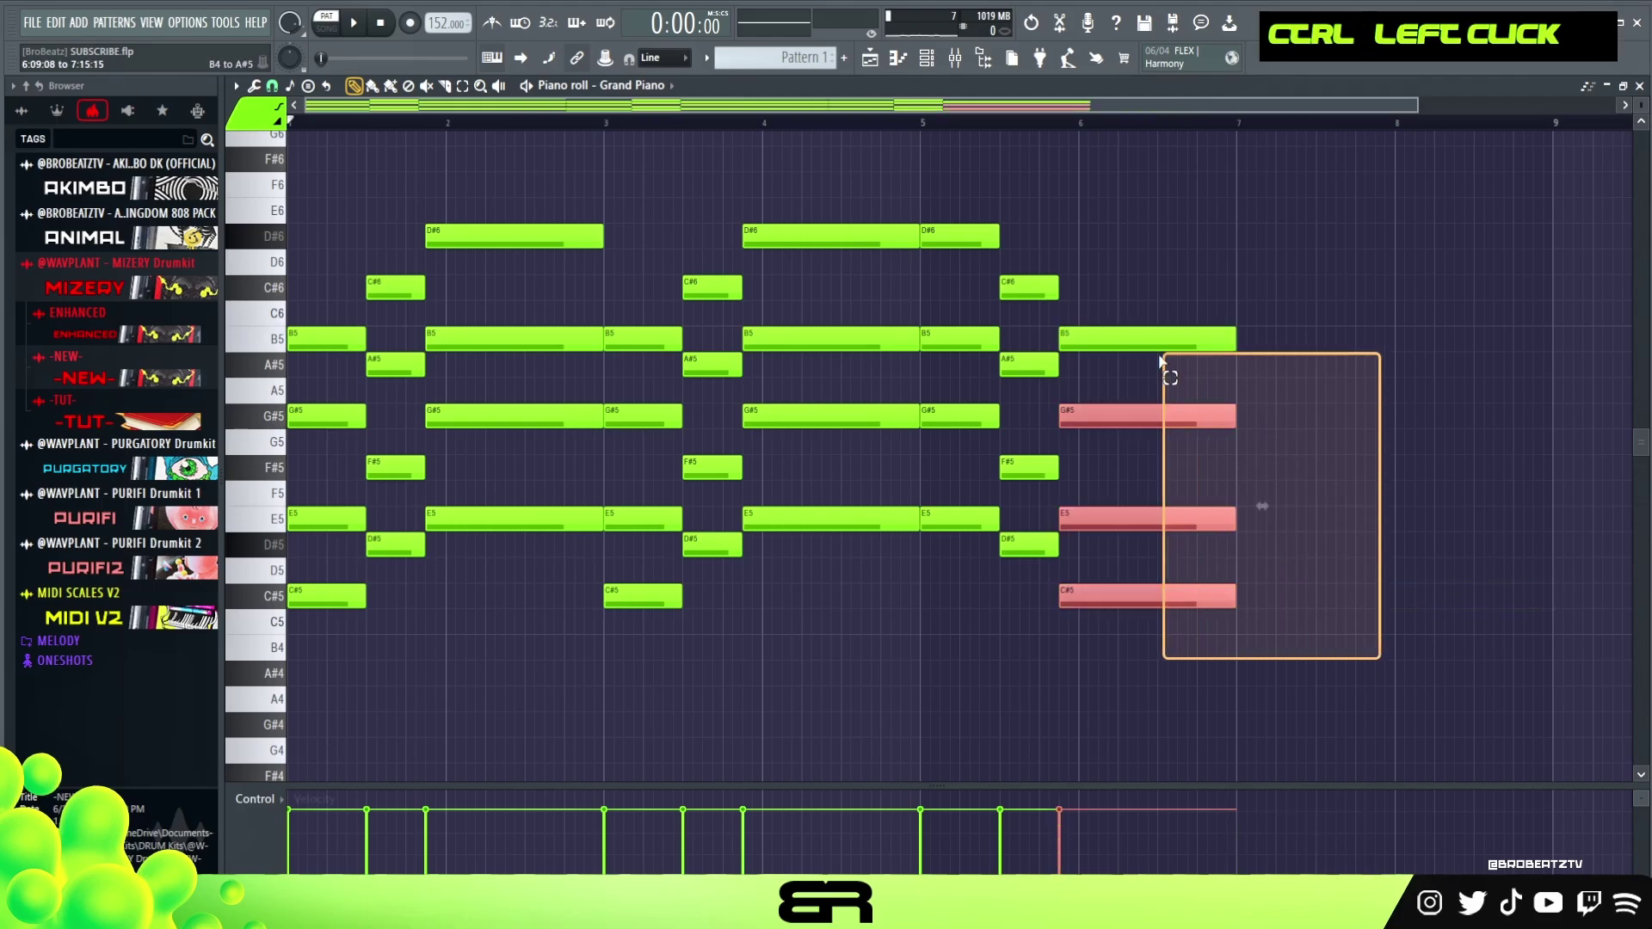
ctrl+drag(1379, 656, 1194, 379)
ctrl+drag(1276, 657, 963, 203)
shift+drag(961, 241, 1265, 252)
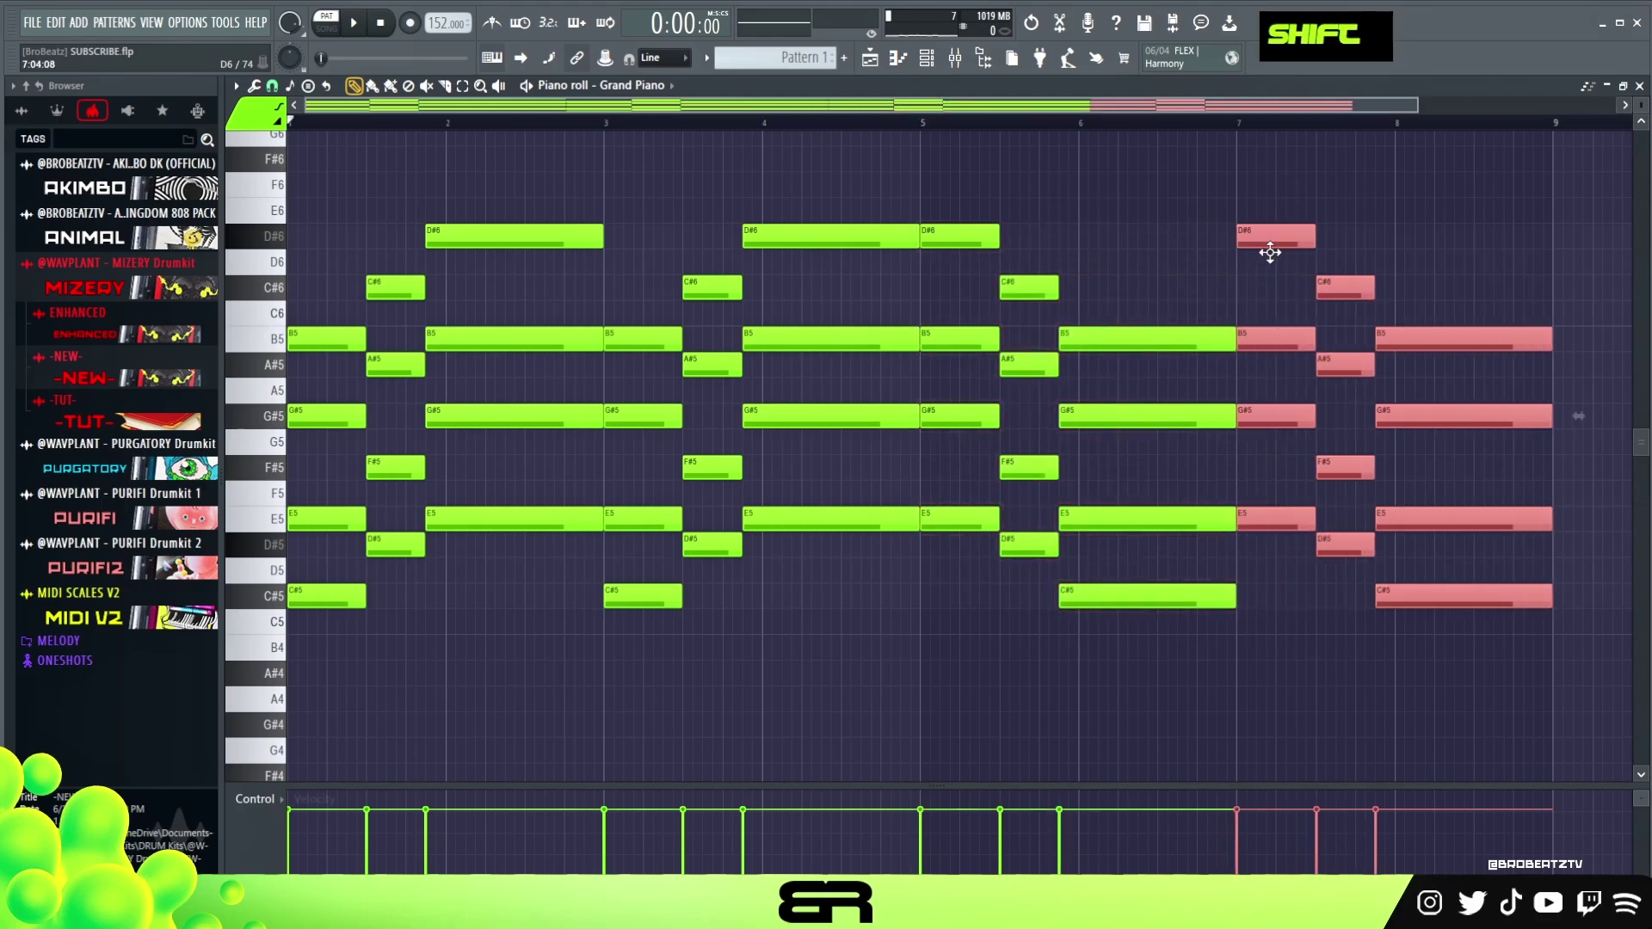
right_click(1265, 256)
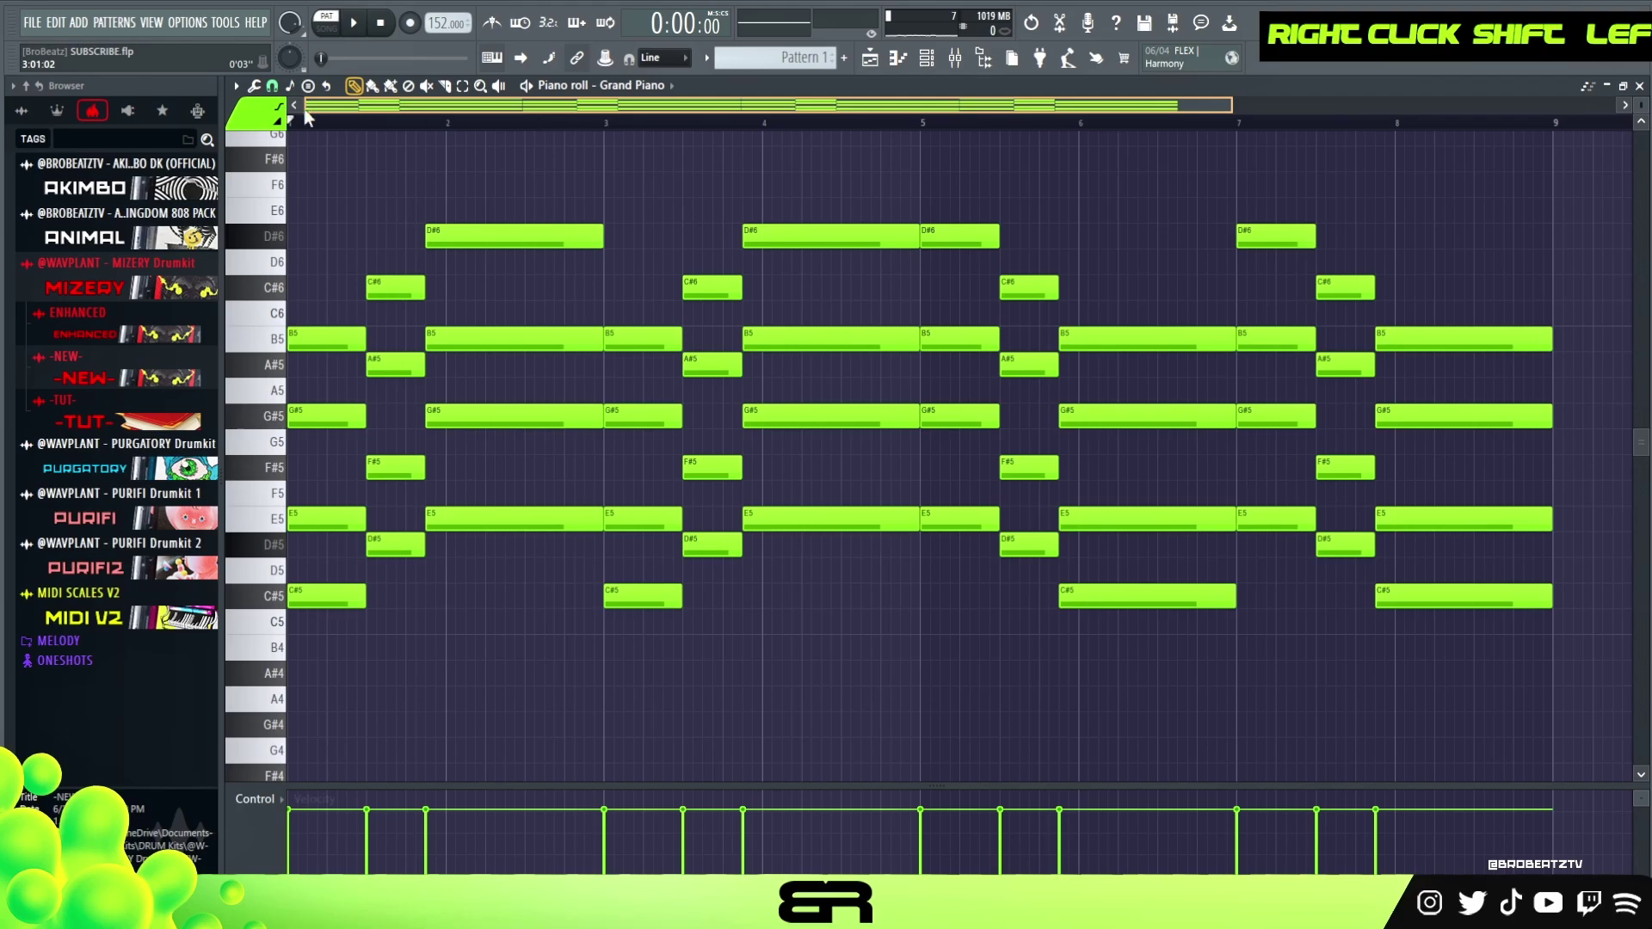
Play back the complete eight-bar chord progression and stop playback
key(space)
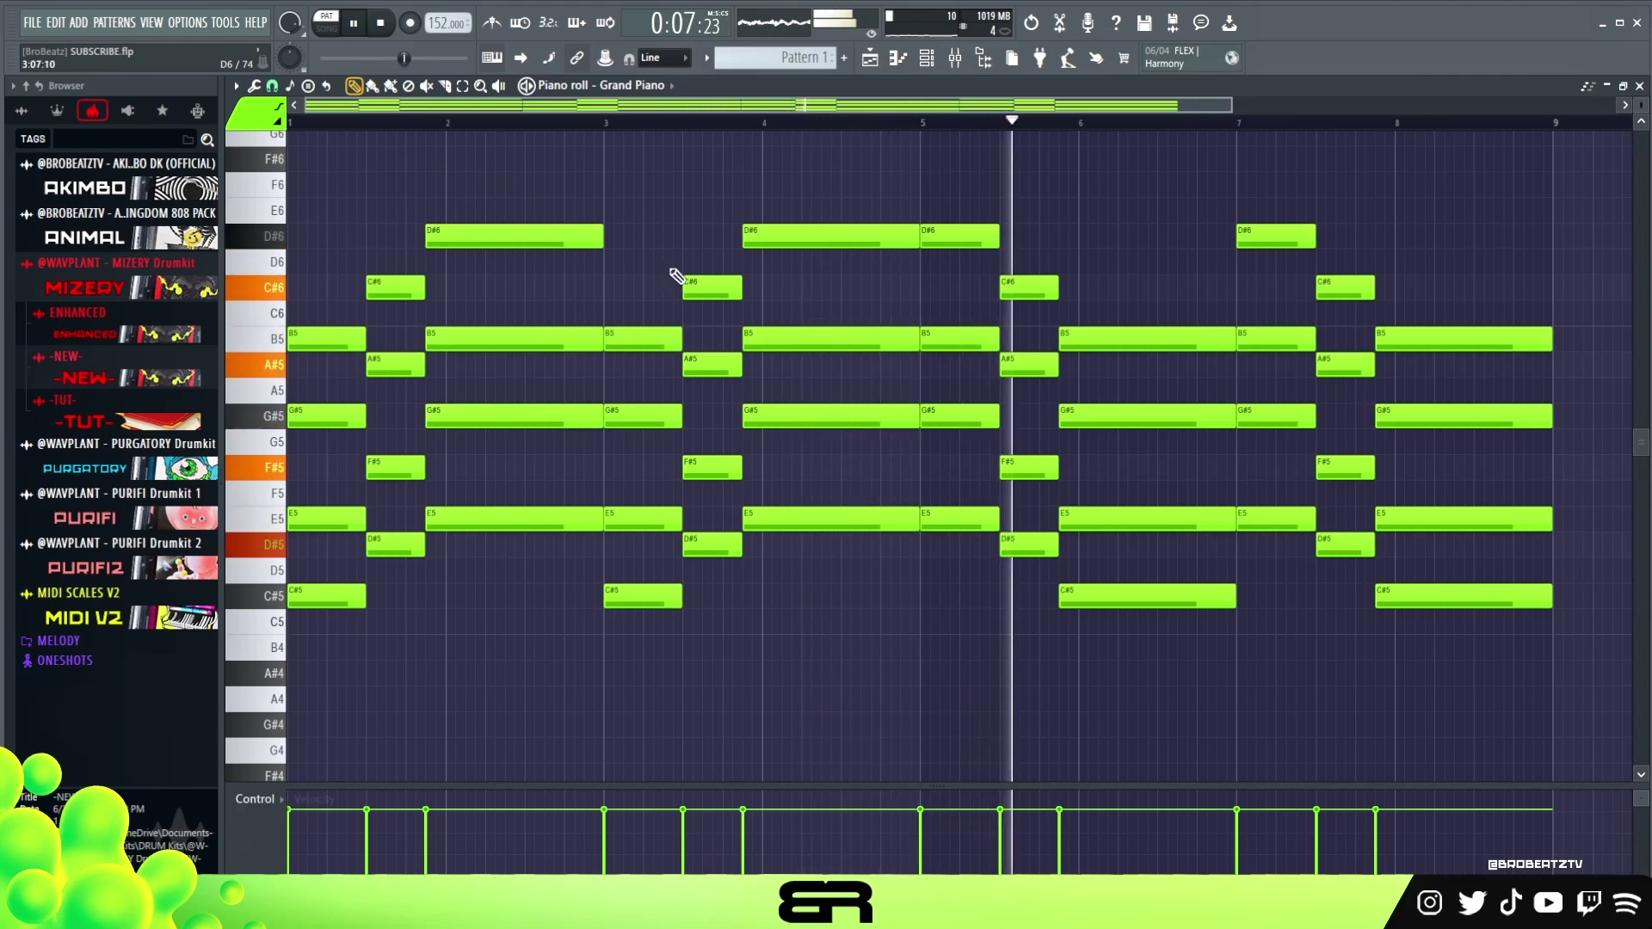
scroll(989, 385, up, 1)
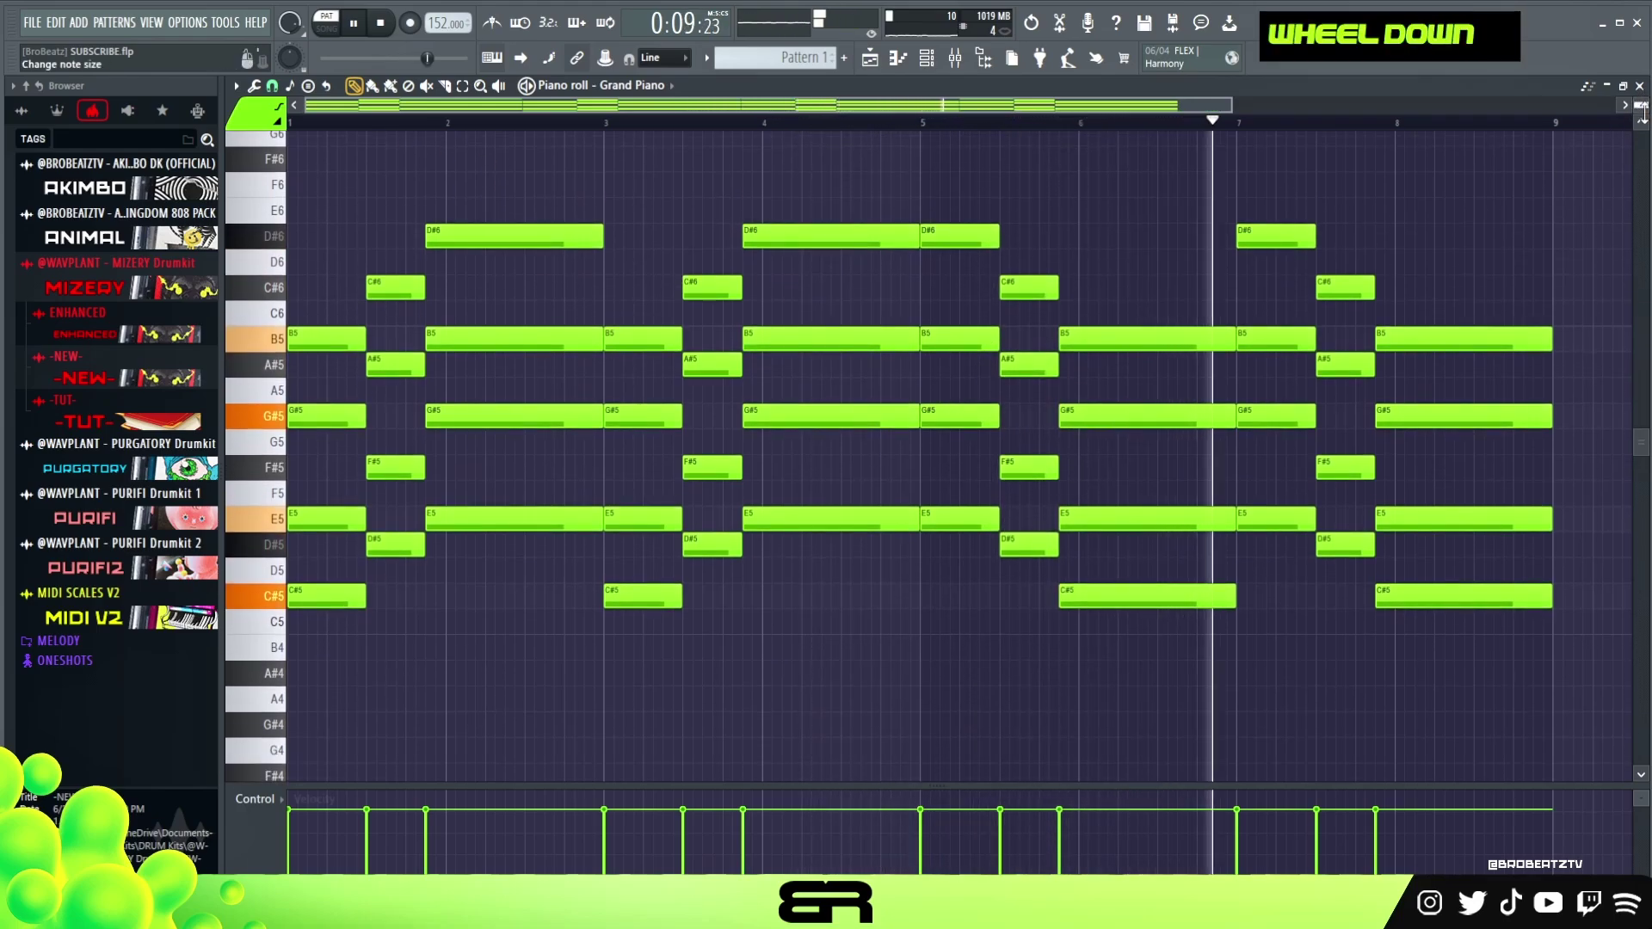
scroll(1416, 317, up, 2)
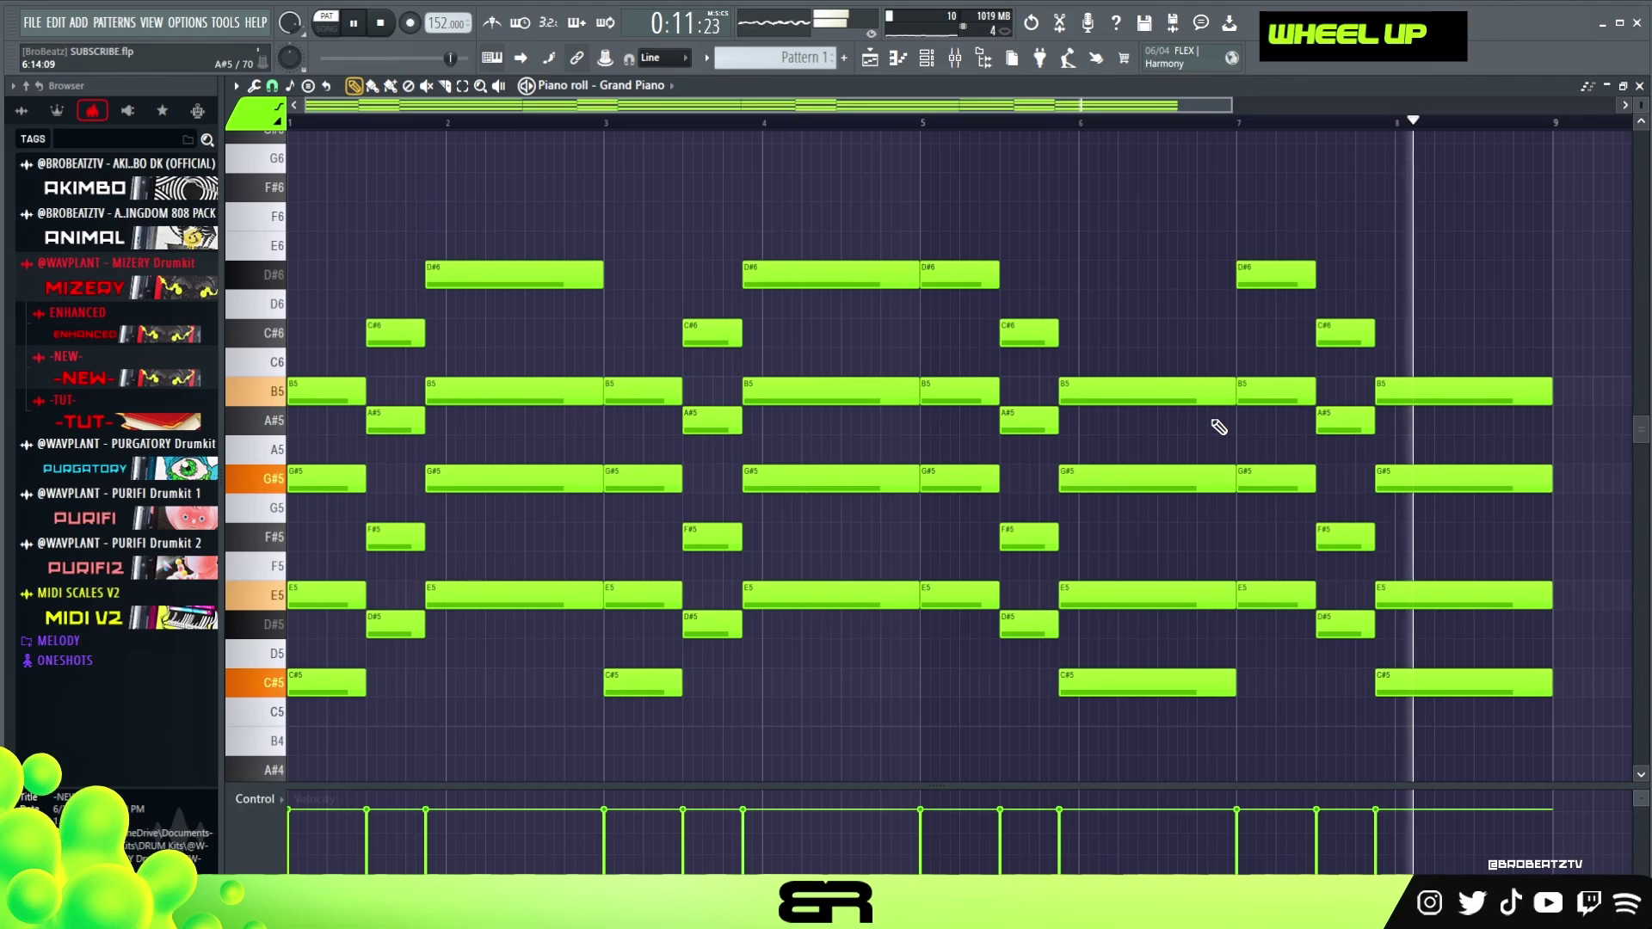
key(space)
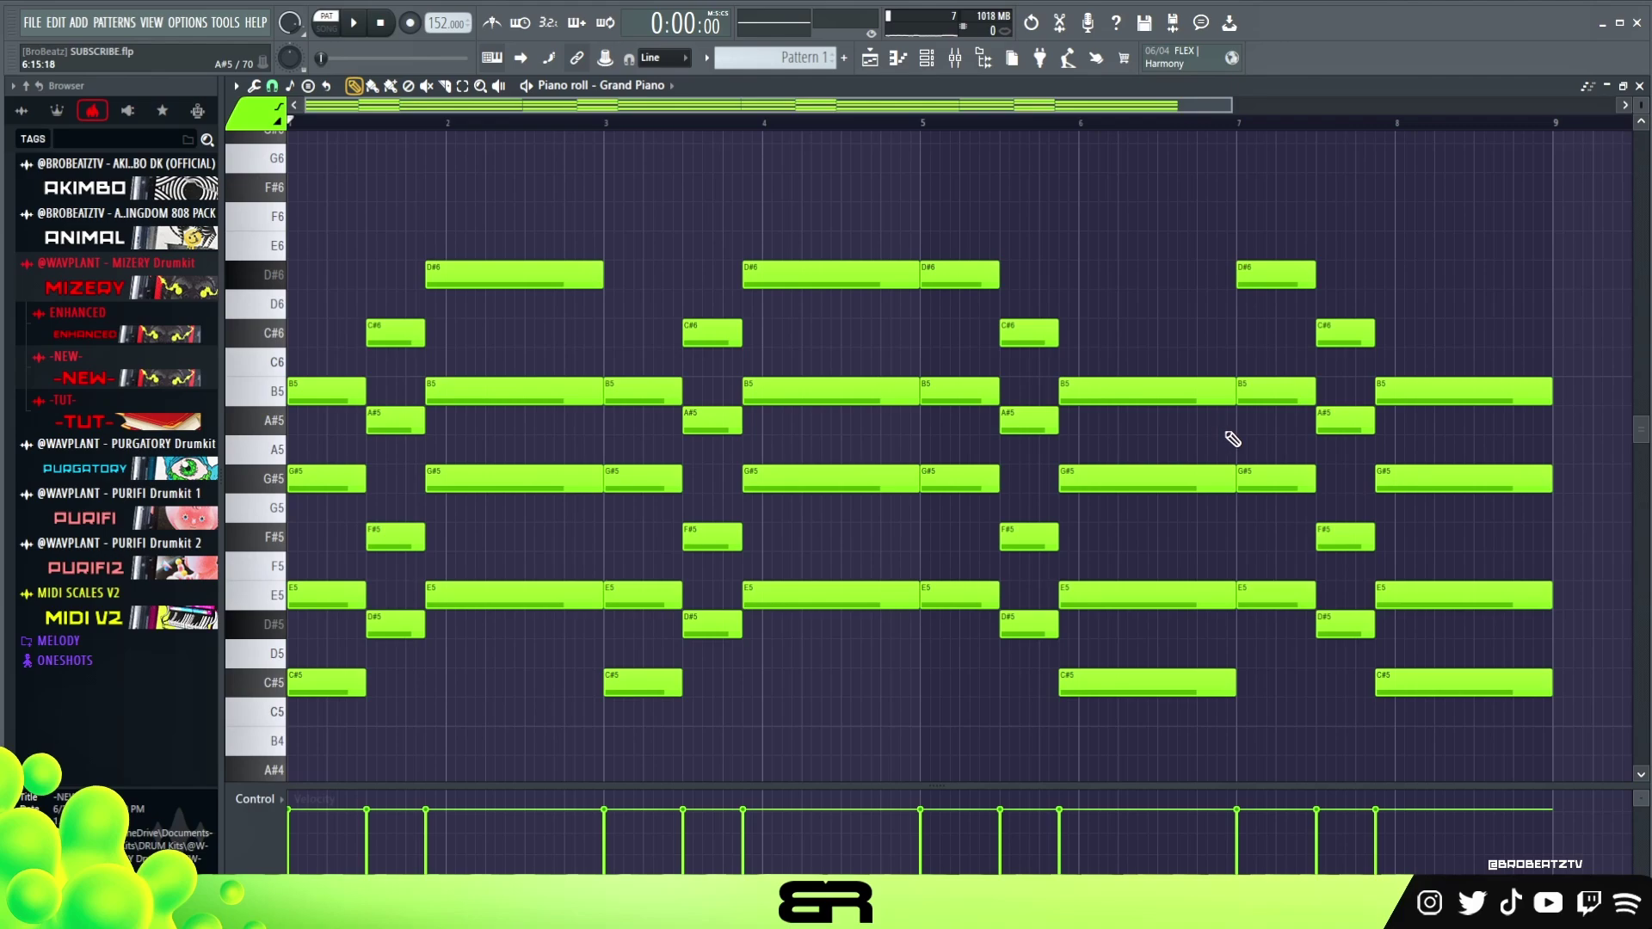
Switch new notes to yellow colour 3 and try an F6 note above the chords in bar 1
right_click(805, 216)
click(262, 117)
click(252, 202)
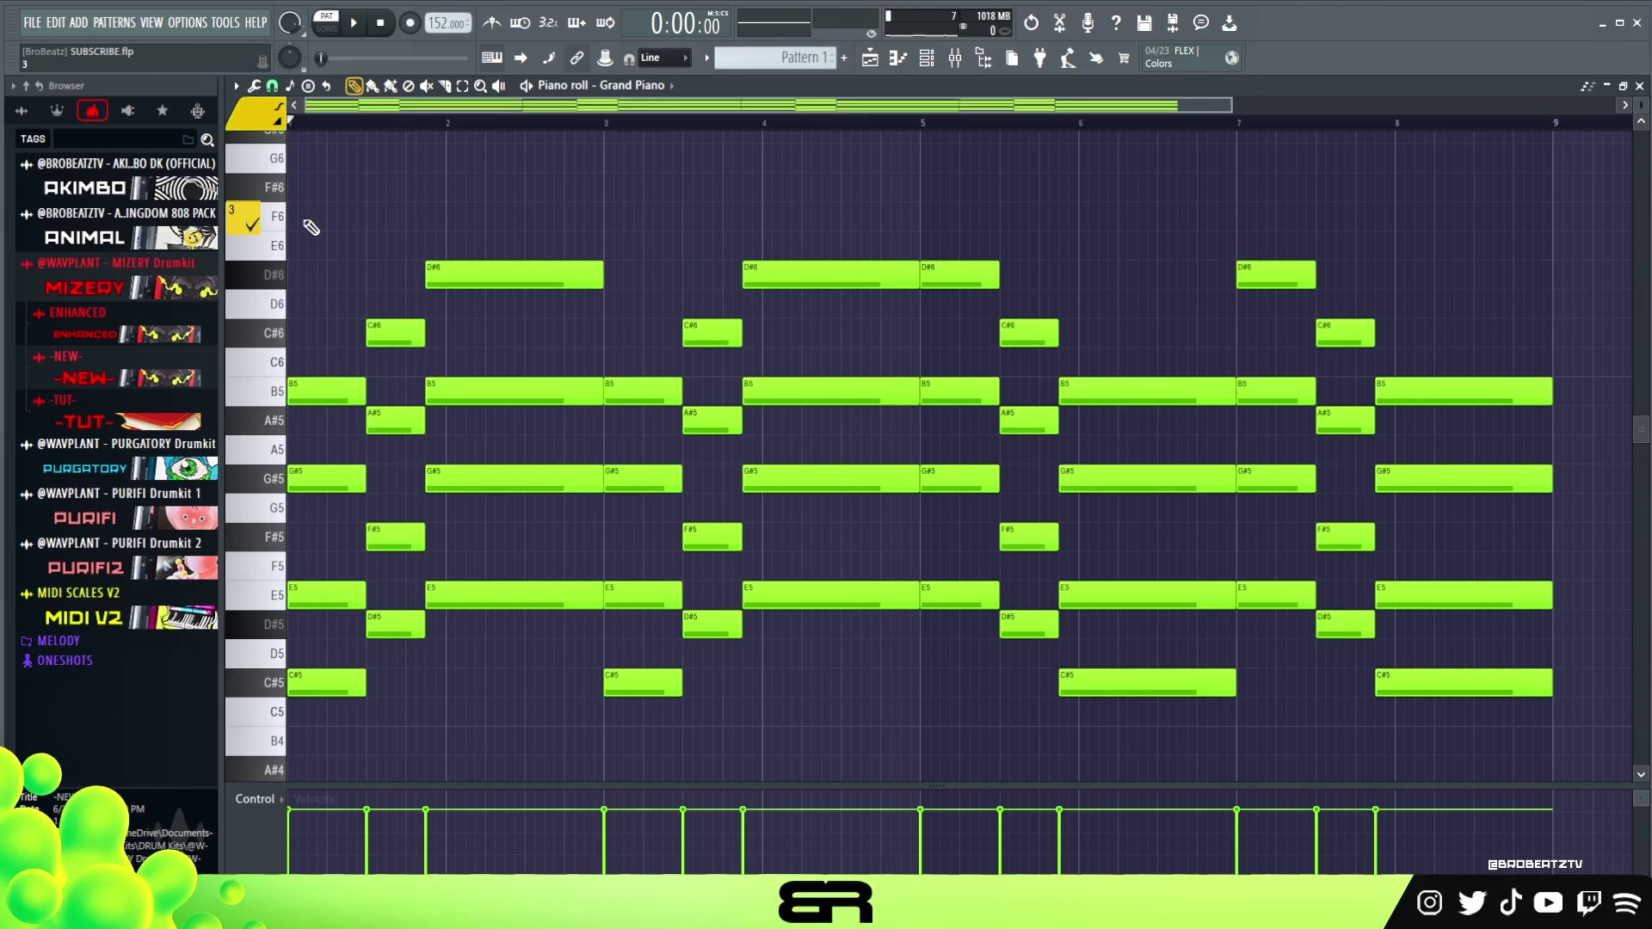
click(537, 218)
drag(537, 219, 409, 218)
scroll(465, 258, up, 2)
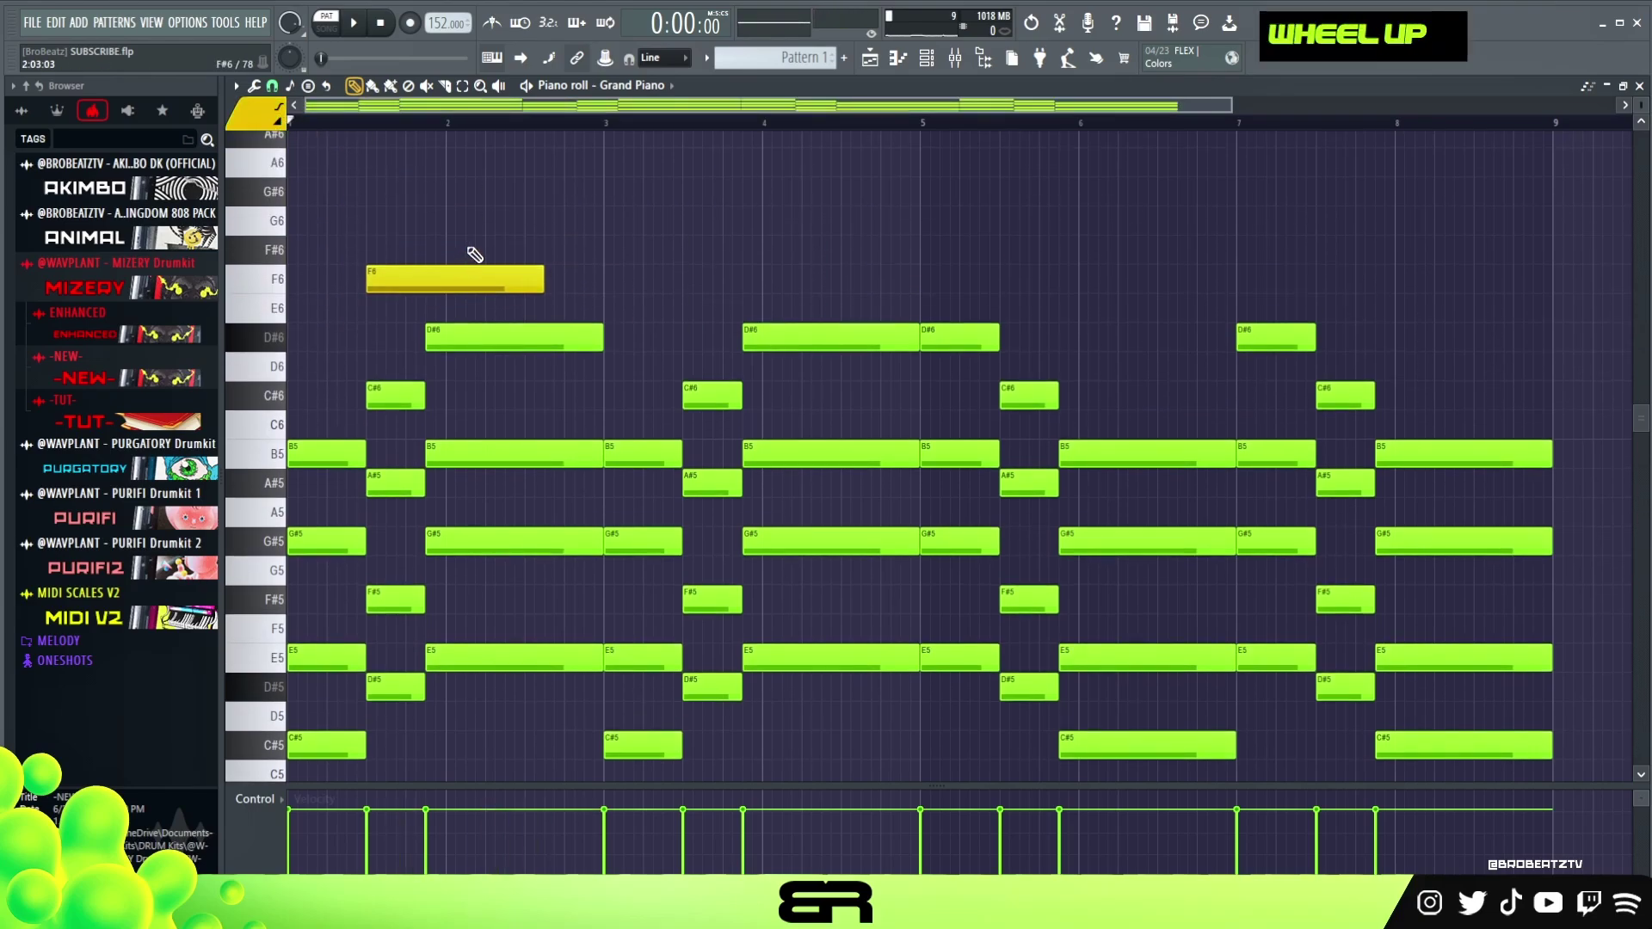
right_click(419, 277)
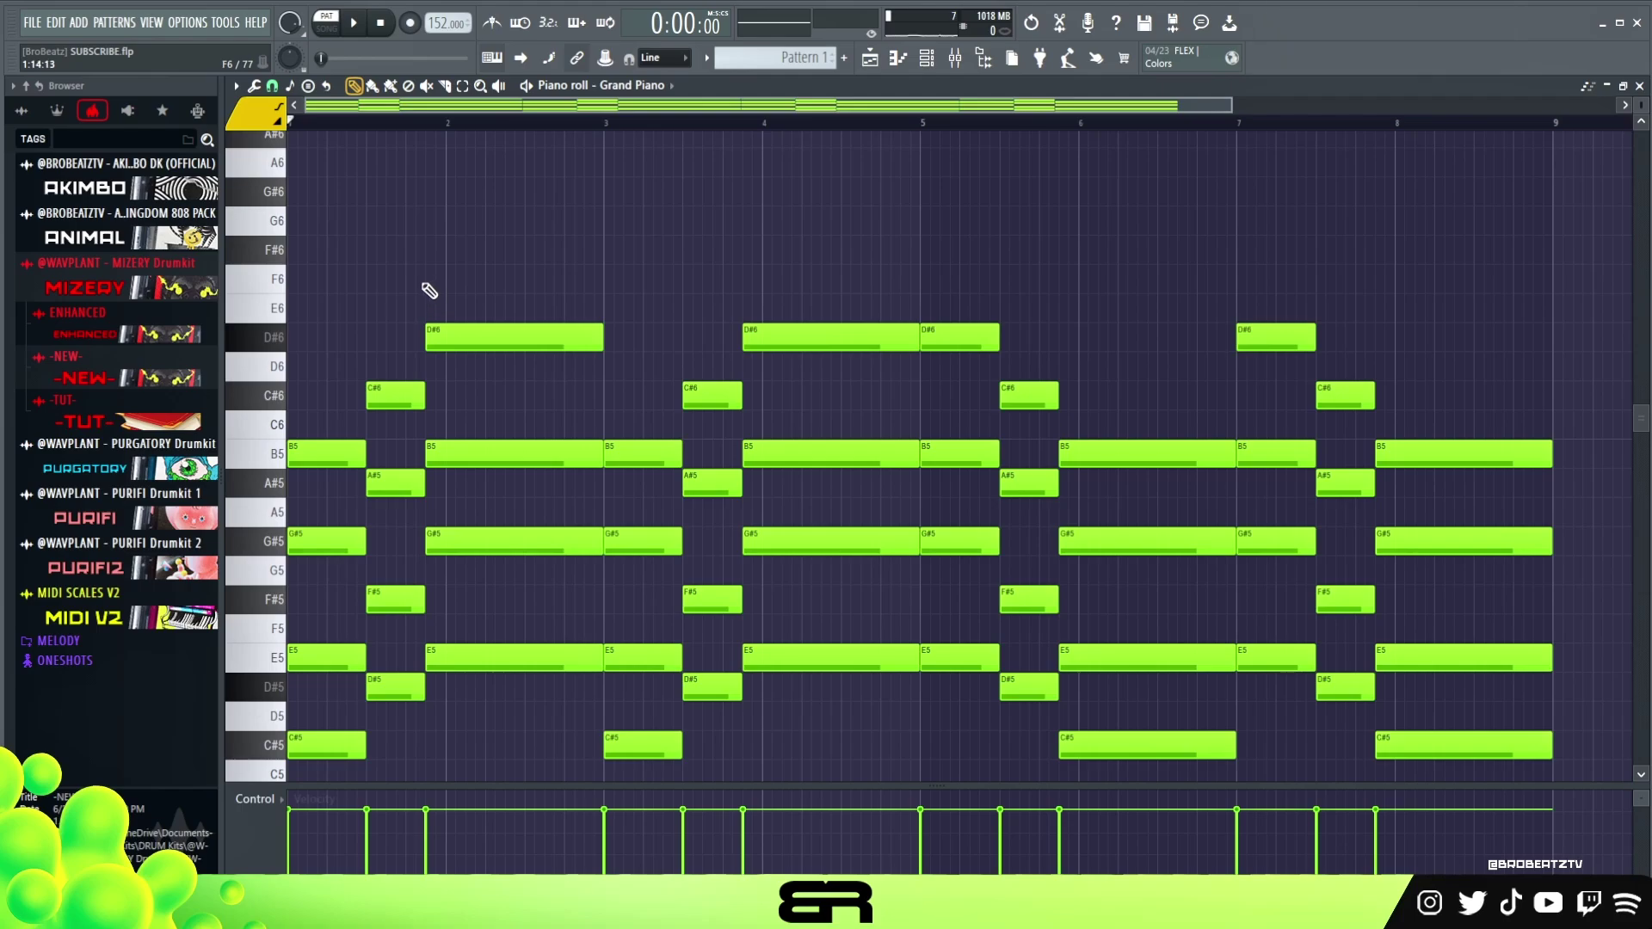
drag(412, 640, 491, 645)
scroll(490, 646, down, 2)
right_click(507, 577)
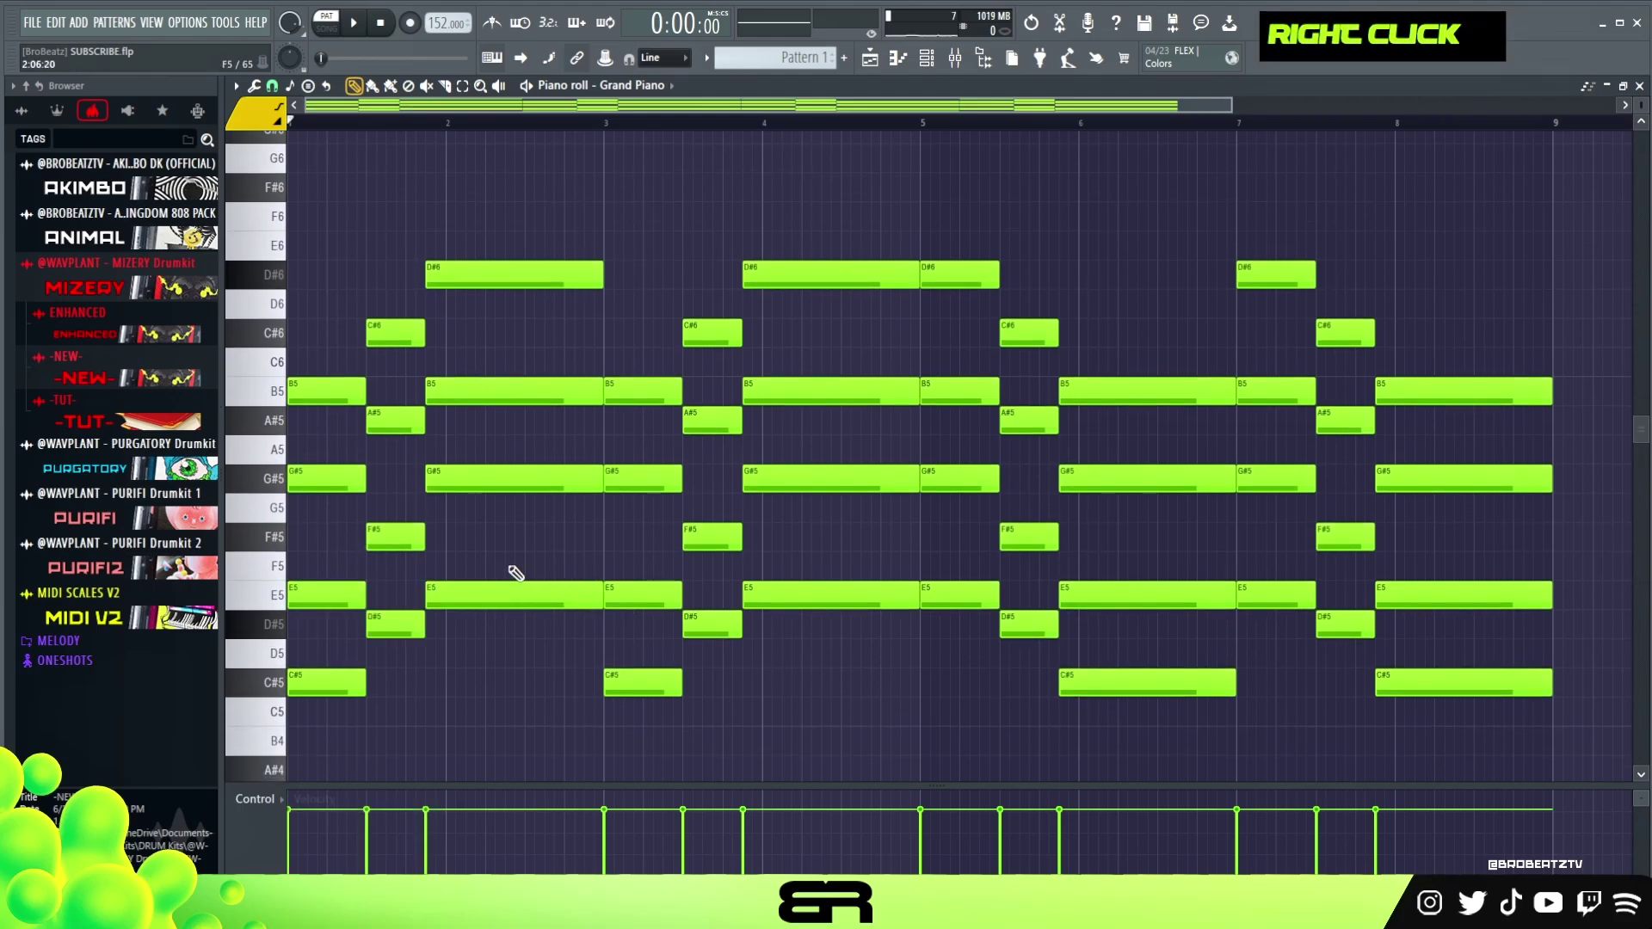
scroll(585, 420, up, 2)
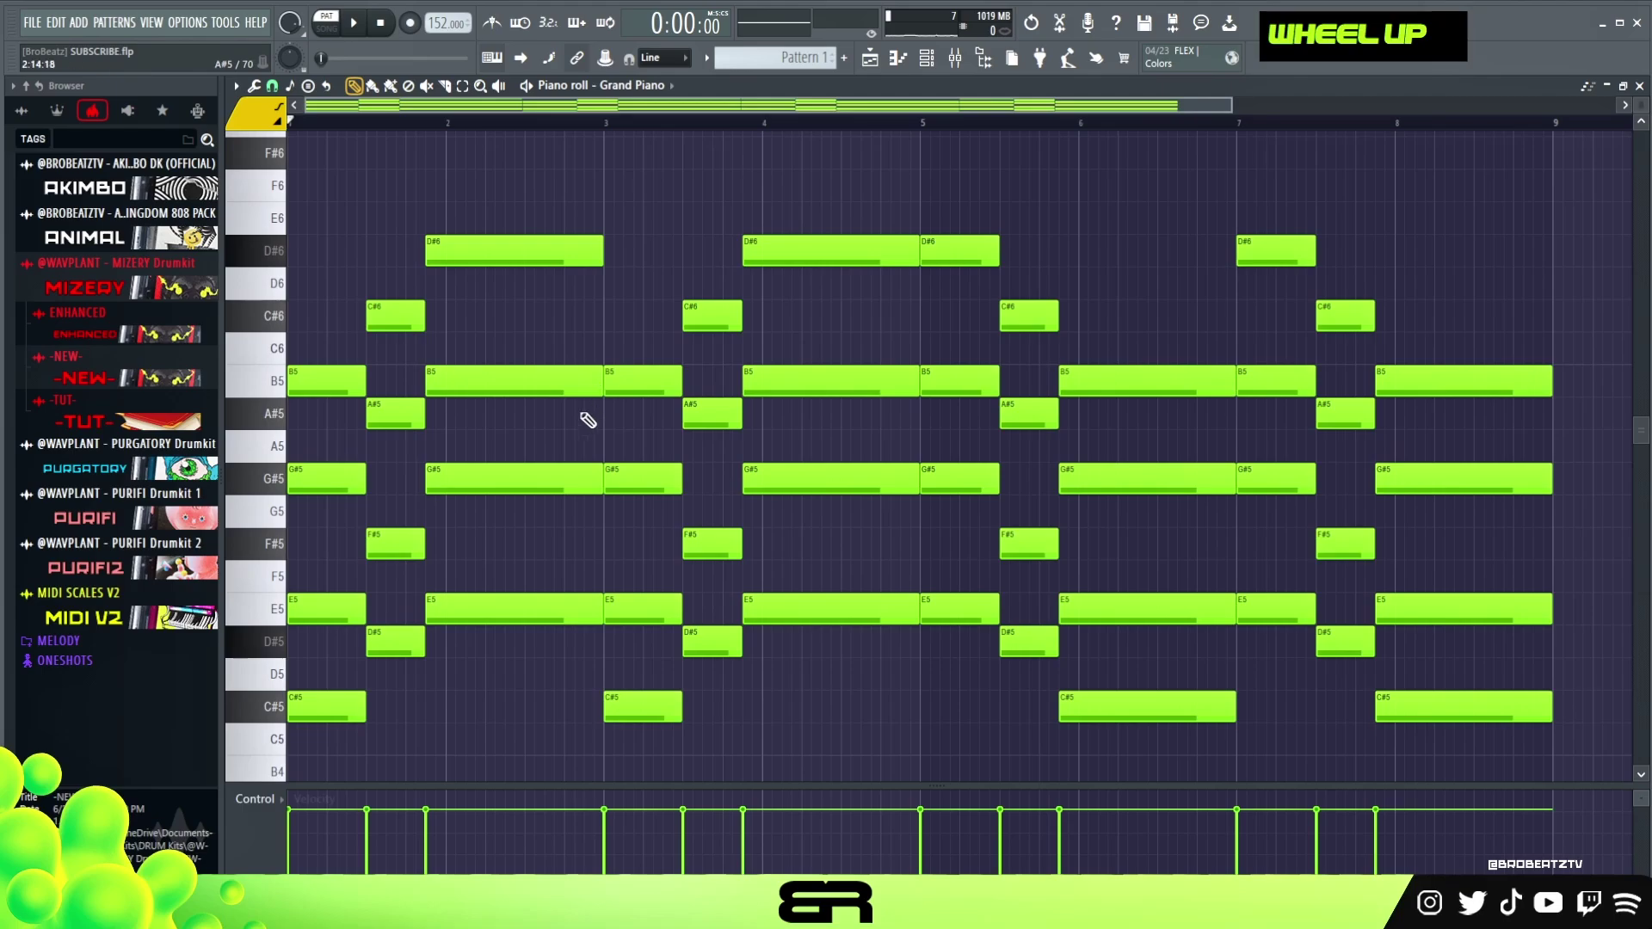
Copy the E5, F#5 and long G#5 notes of the first three chords one octave up and audition them
ctrl+shift+click(385, 544)
ctrl+shift+click(327, 608)
ctrl+shift+click(457, 484)
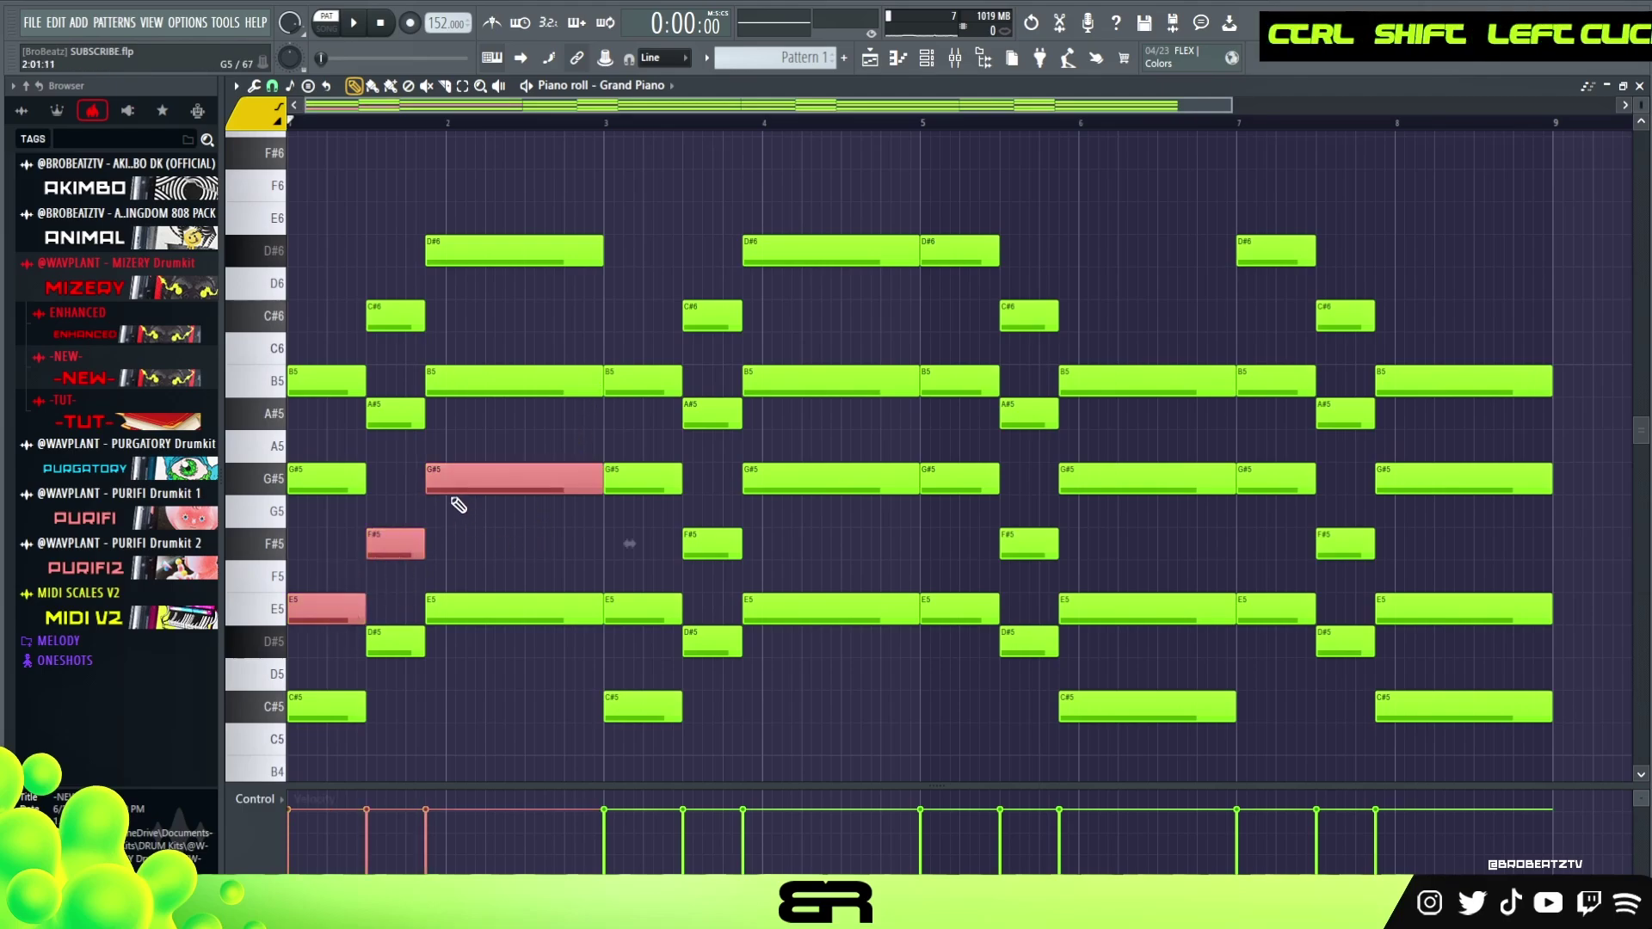
key(ctrl+Up)
key(ctrl+Up)
key(ctrl+Down)
key(space)
scroll(378, 433, down, 2)
scroll(397, 430, down, 2)
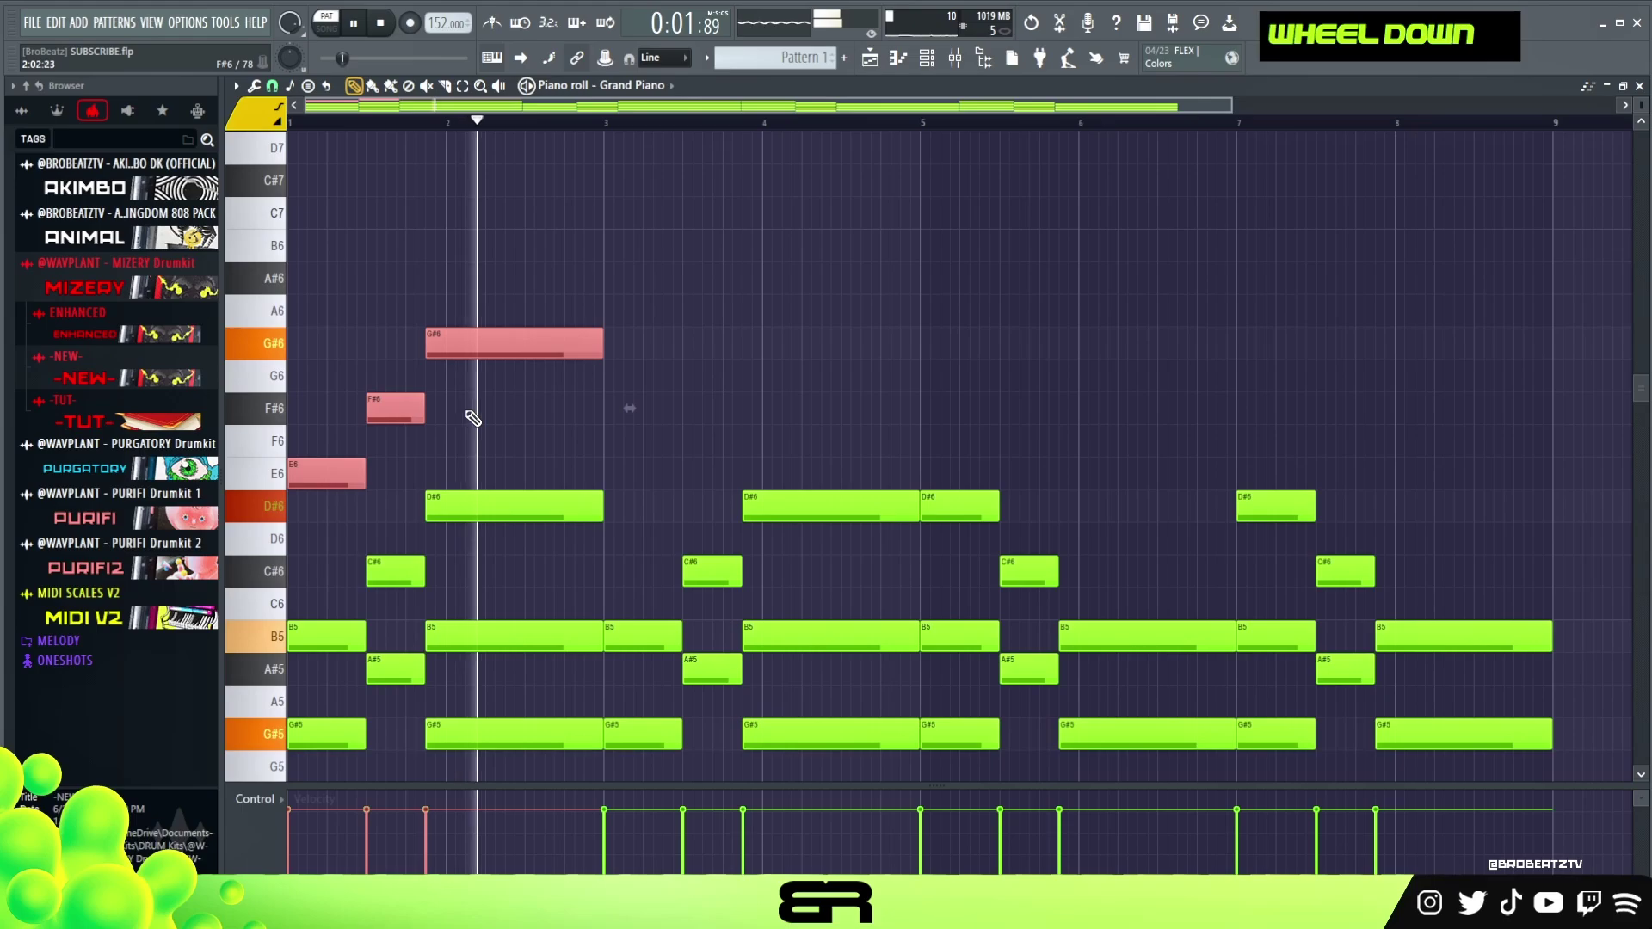
key(space)
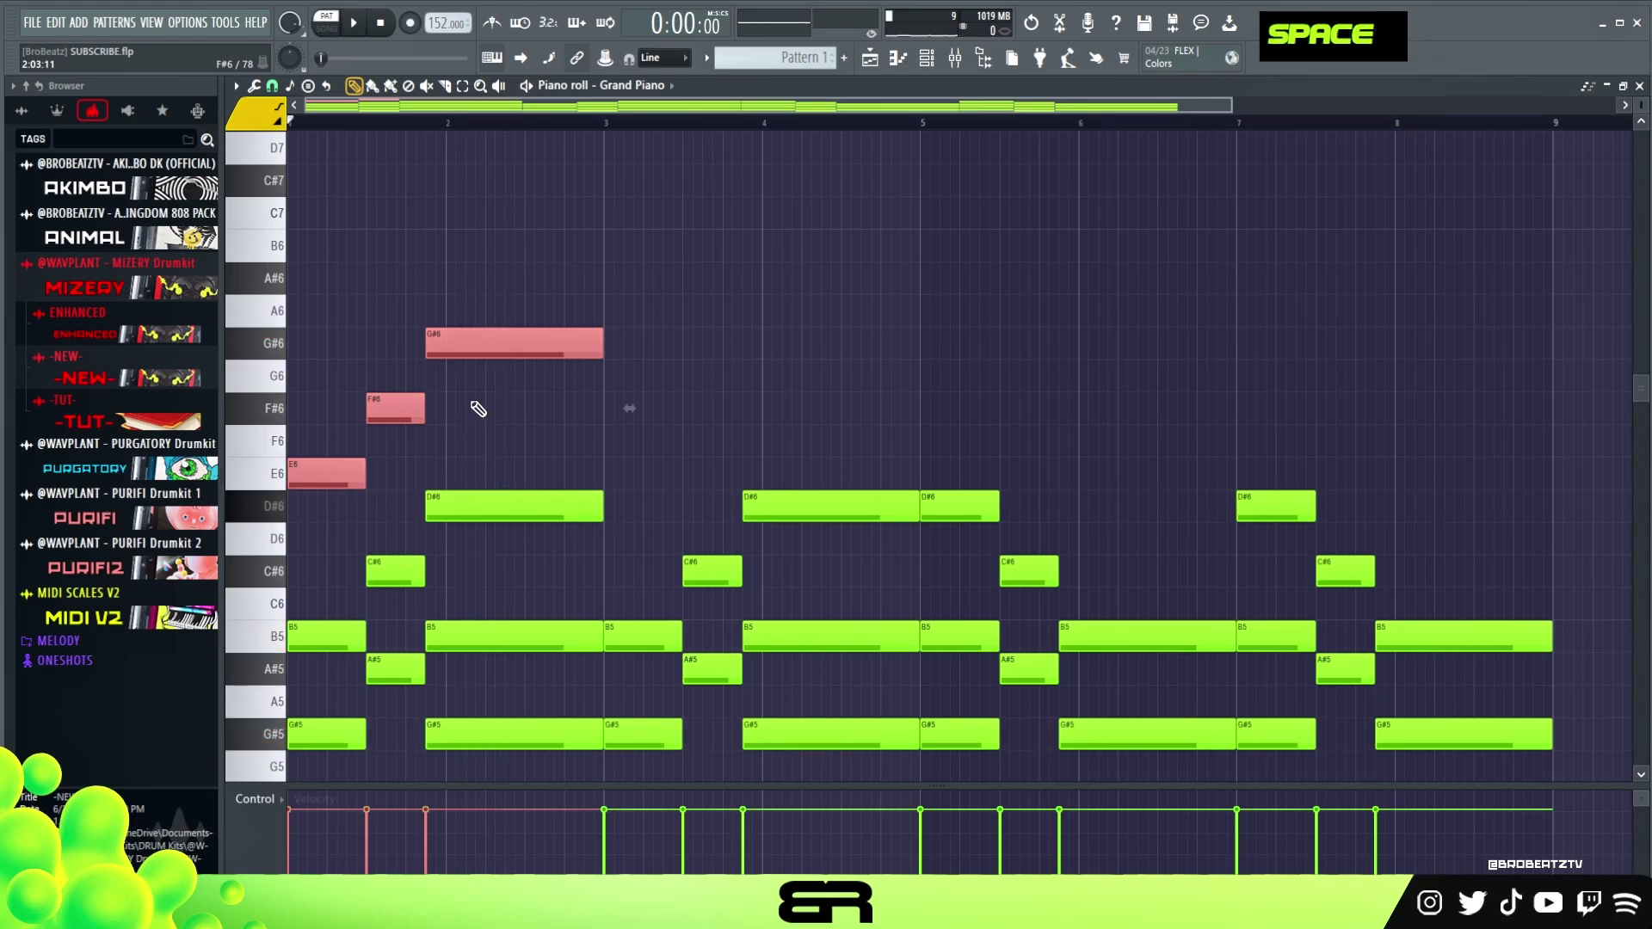
Move the high F#6 note to the start of bar 1, lower the E6 note to D#6 and audition the result
scroll(479, 408, down, 2)
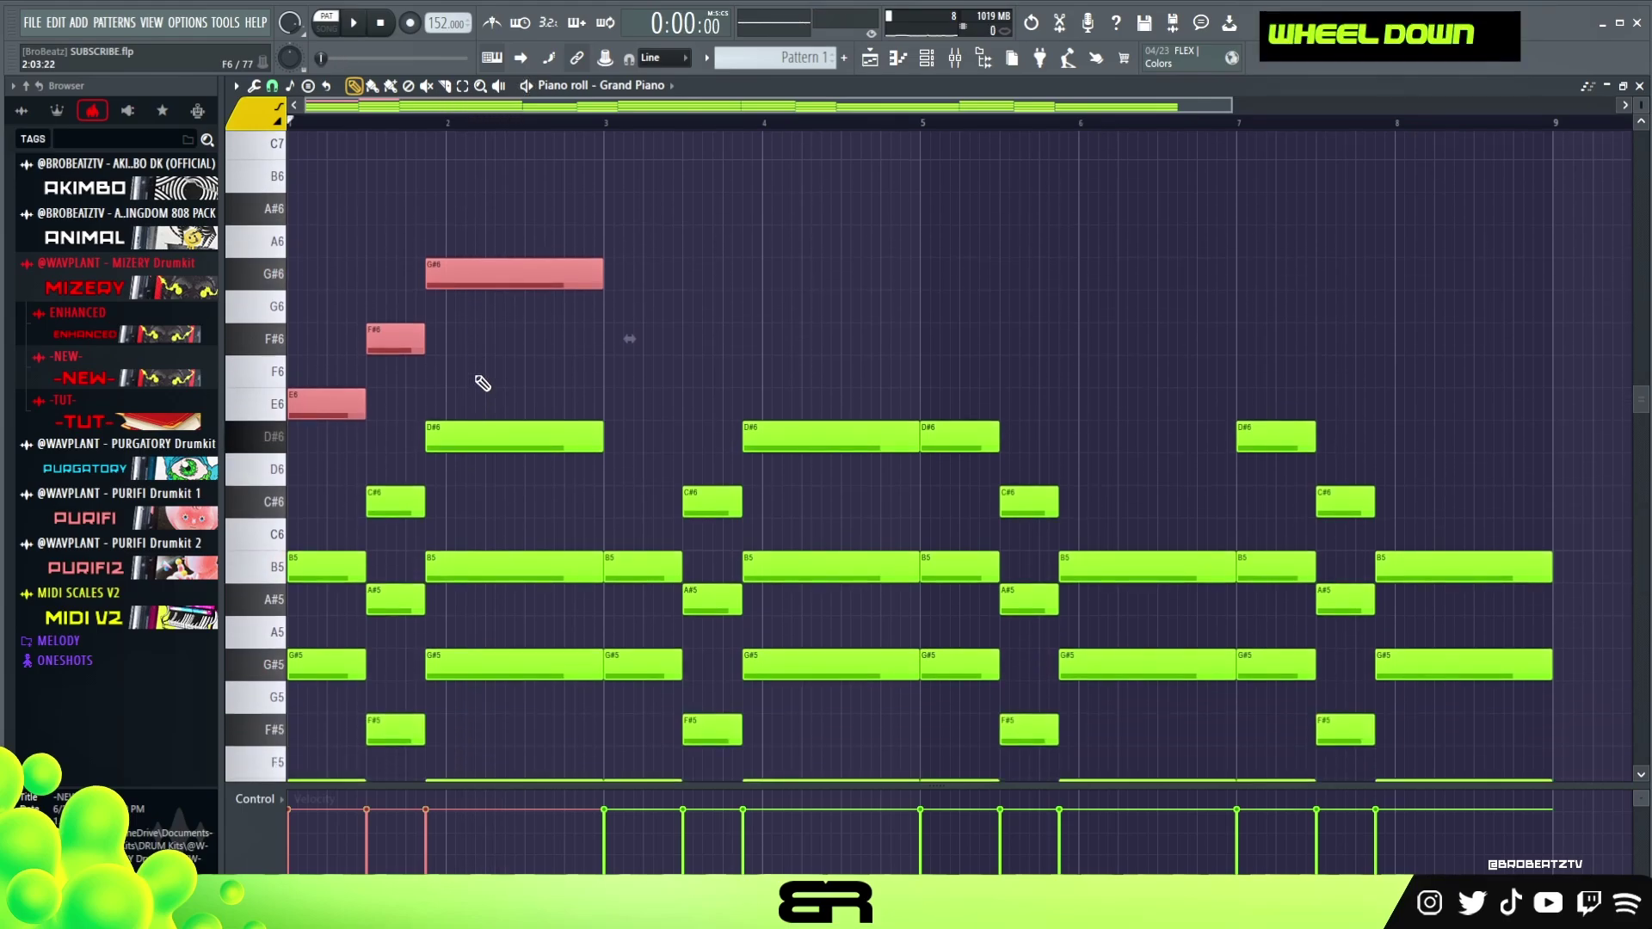
scroll(483, 384, down, 2)
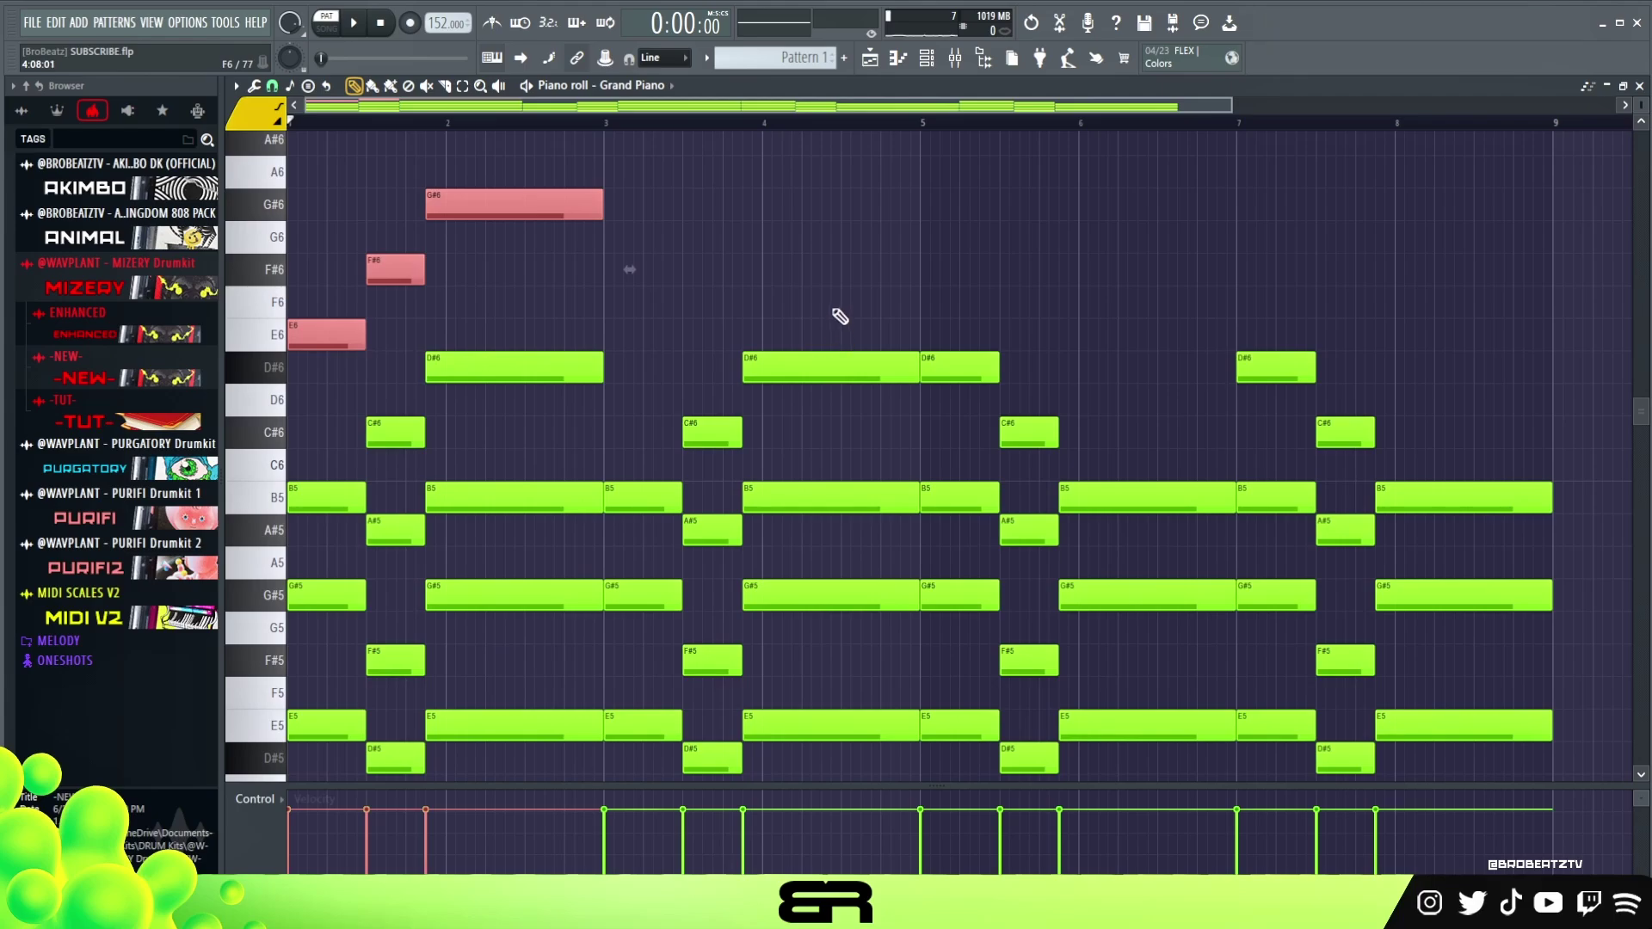
scroll(1637, 108, down, 3)
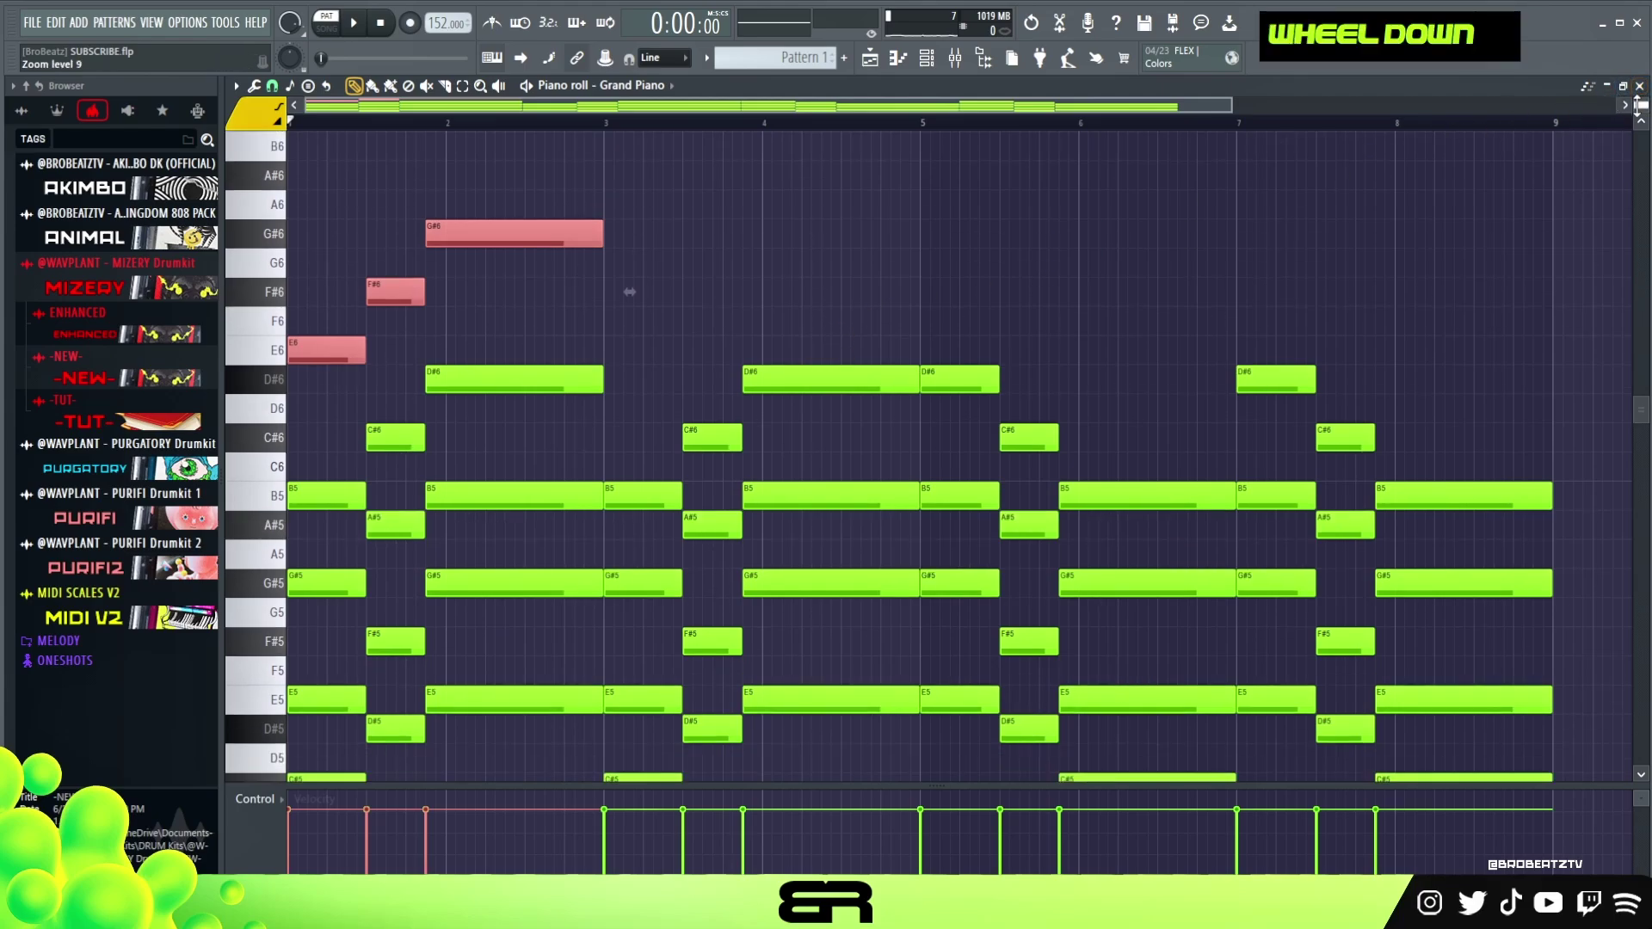
right_click(394, 163)
scroll(348, 111, up, 4)
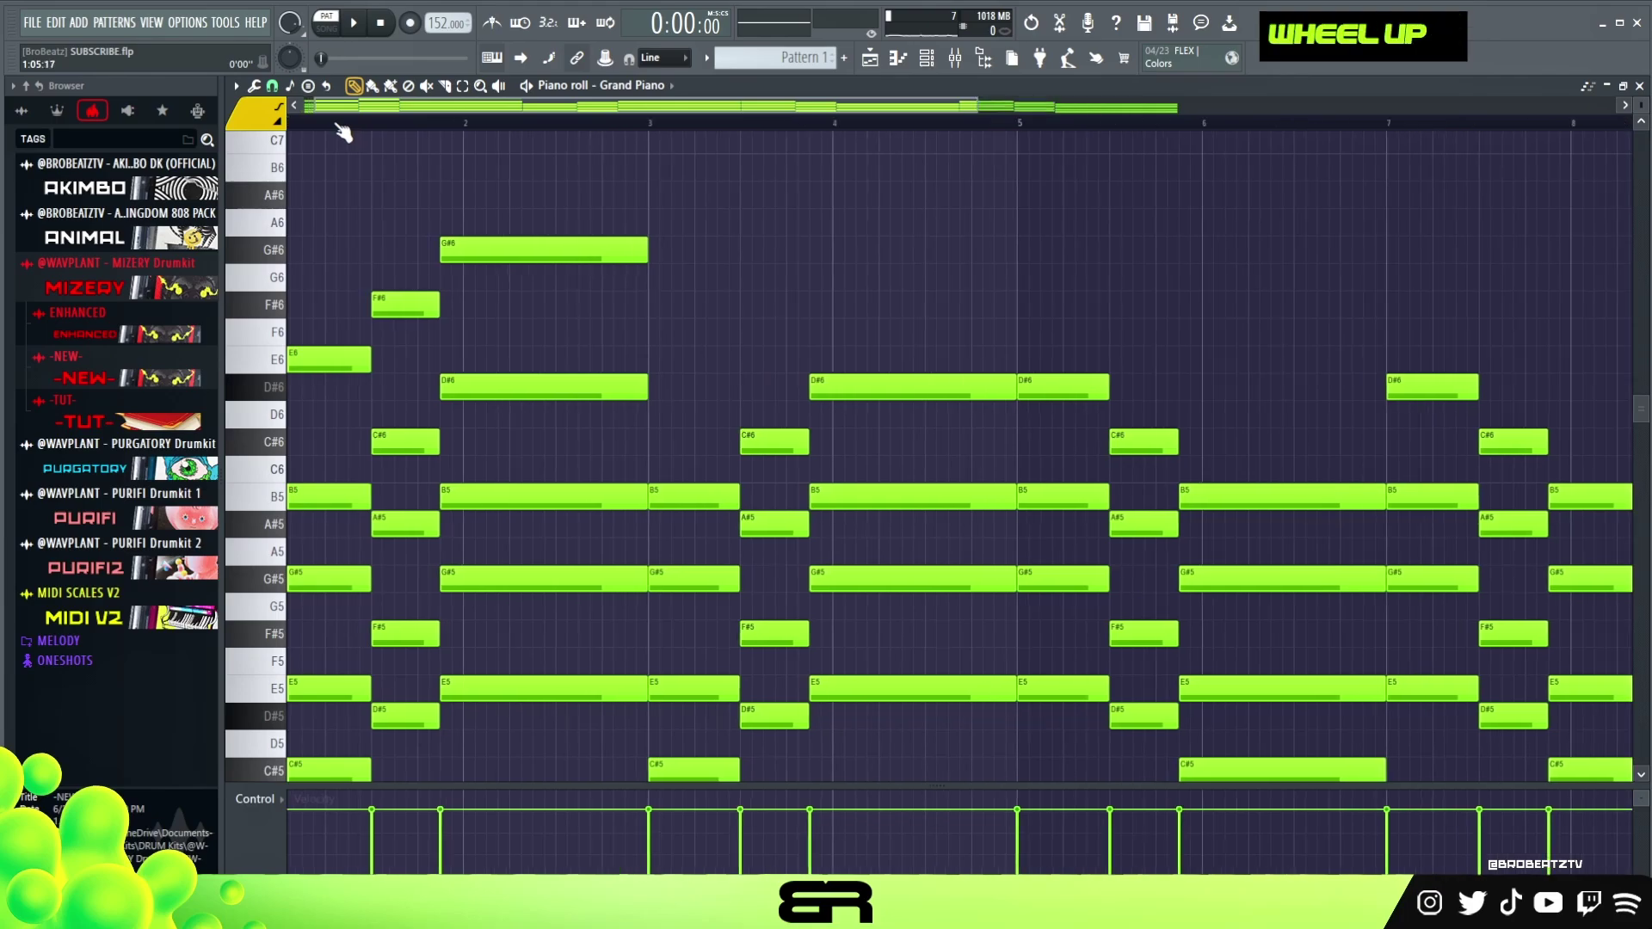
right_click(424, 344)
drag(455, 304, 272, 287)
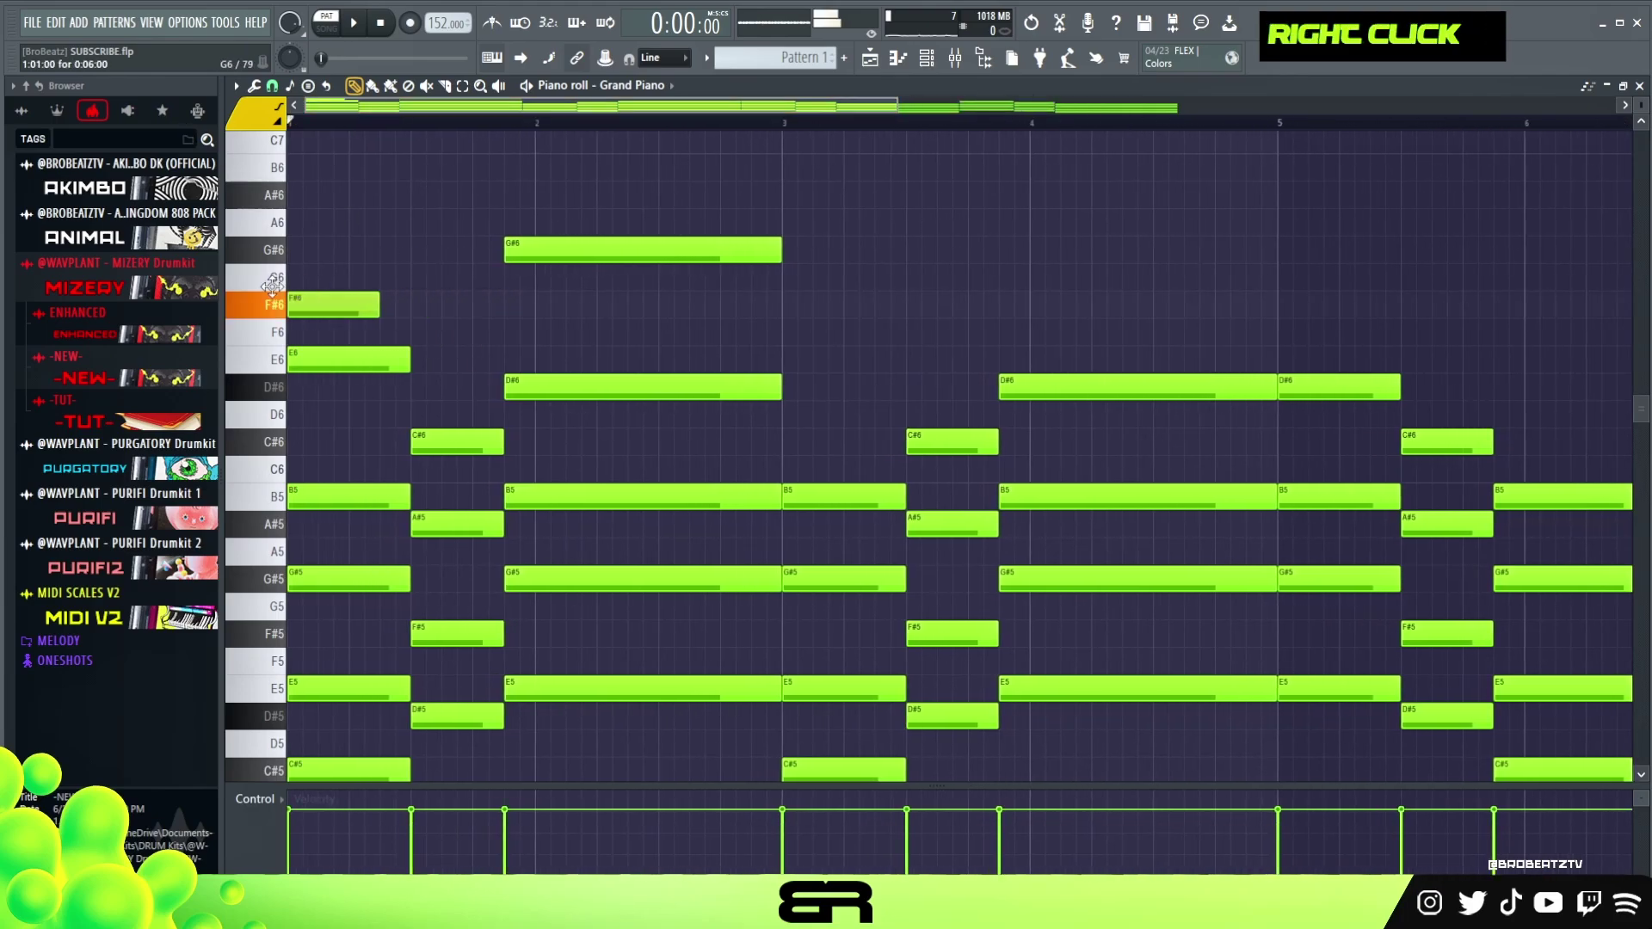
drag(355, 347, 347, 402)
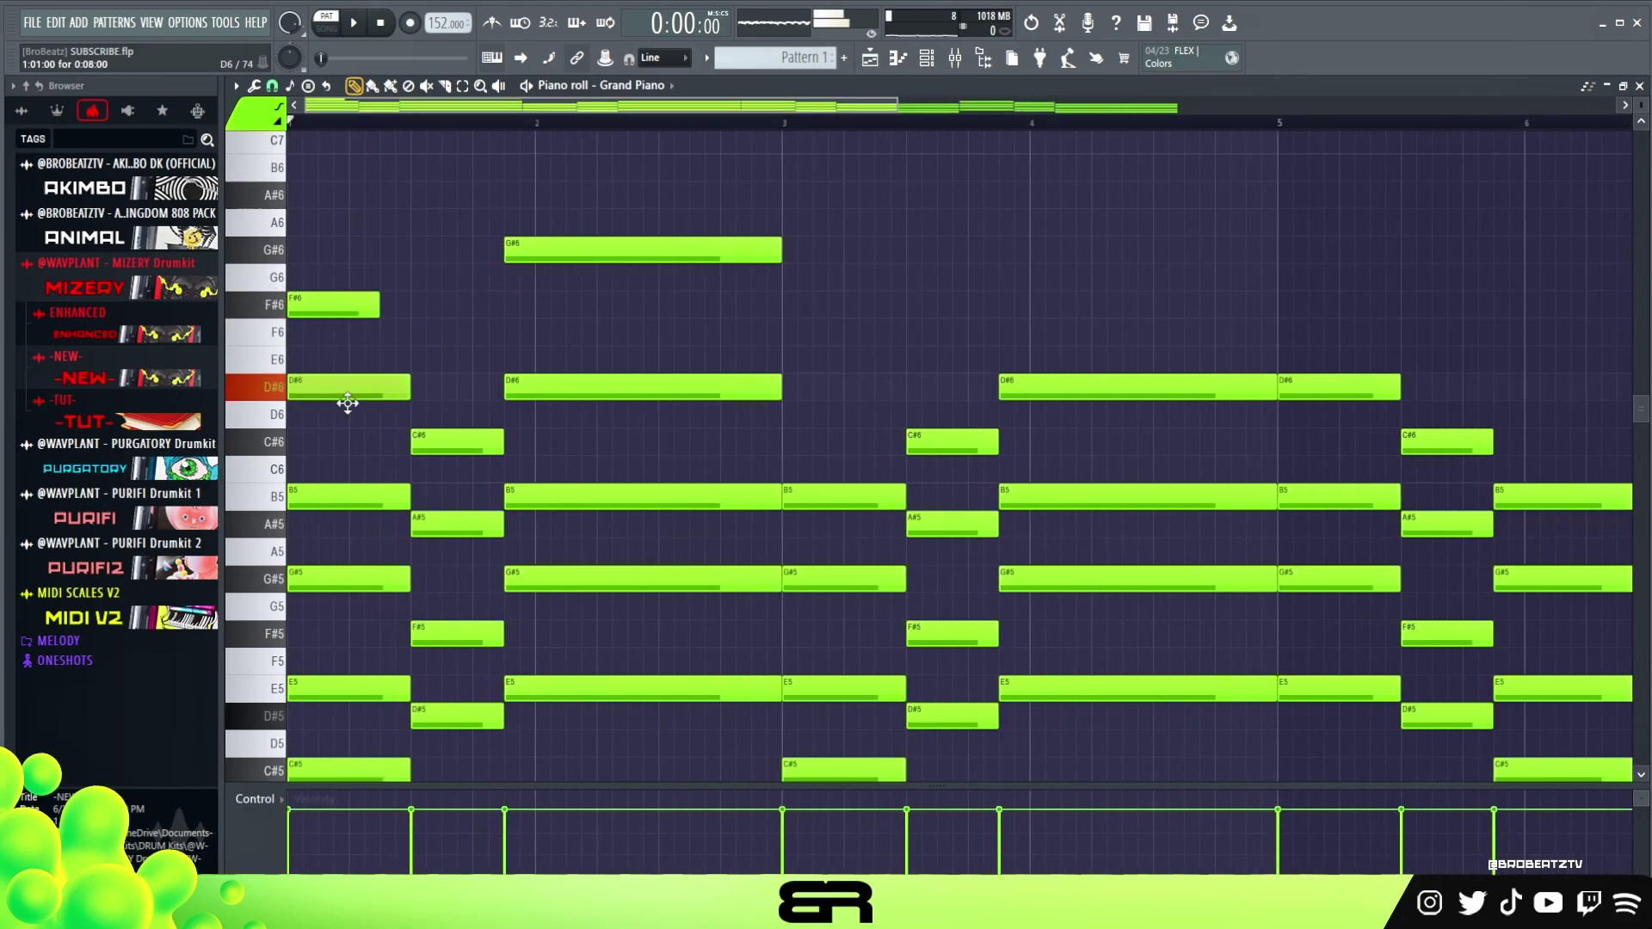
key(space)
key(space)
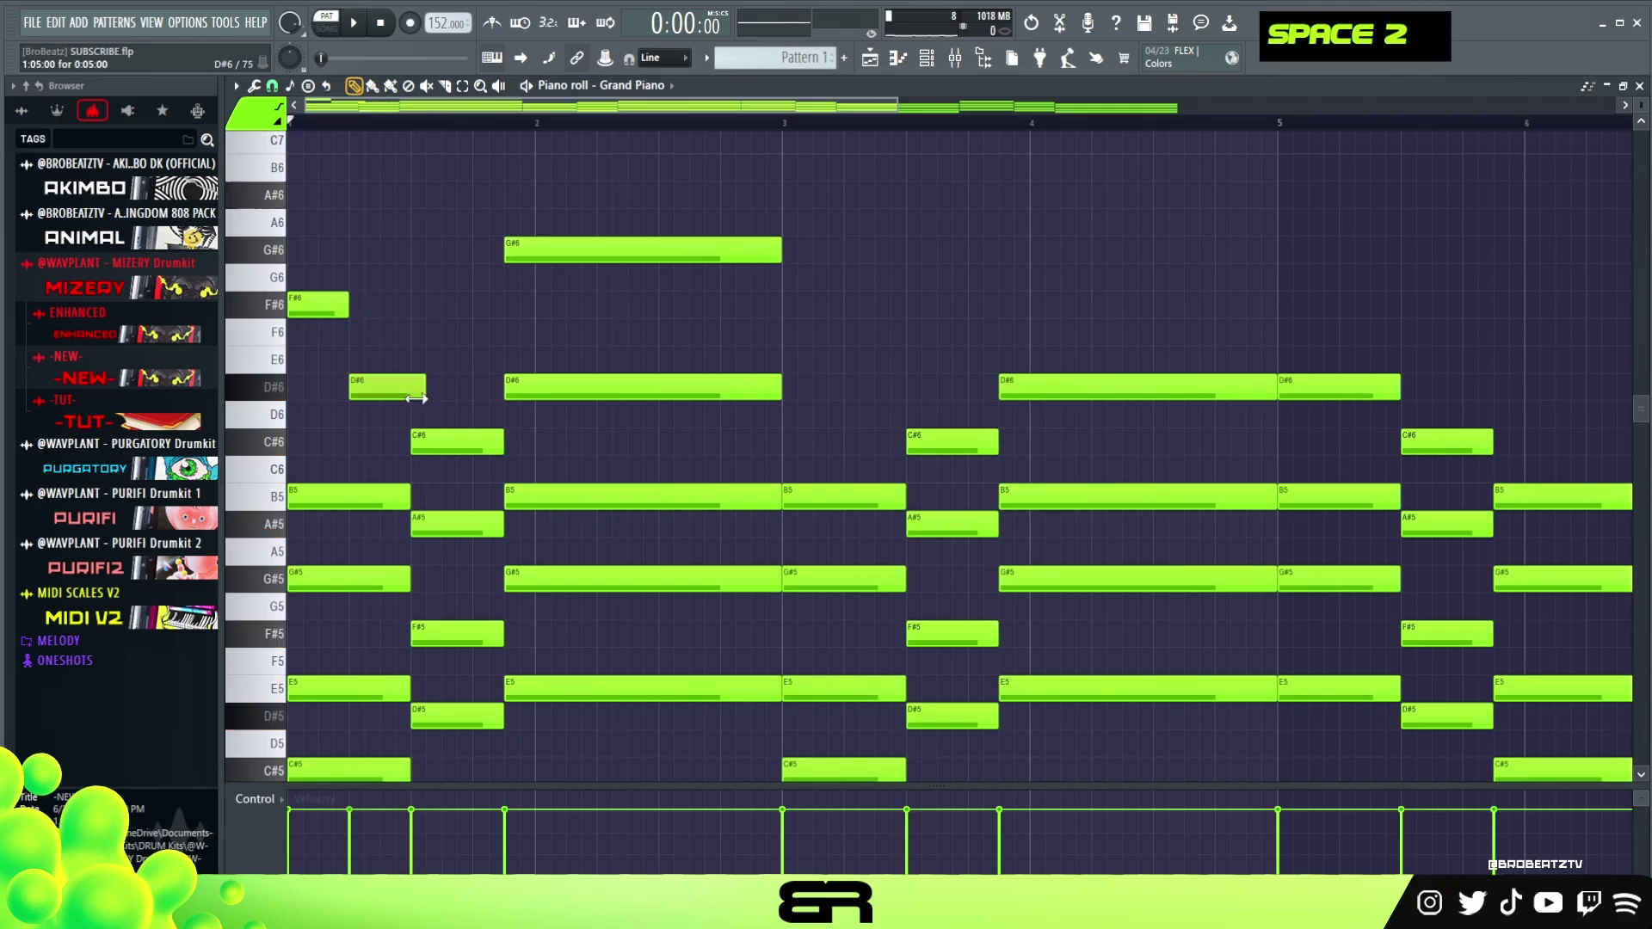
Replace the green F#6 and D#6 notes with consecutive four-step notes in yellow colour 3 at the start of bar 1, and audition them
click(252, 117)
click(239, 222)
double_click(356, 247)
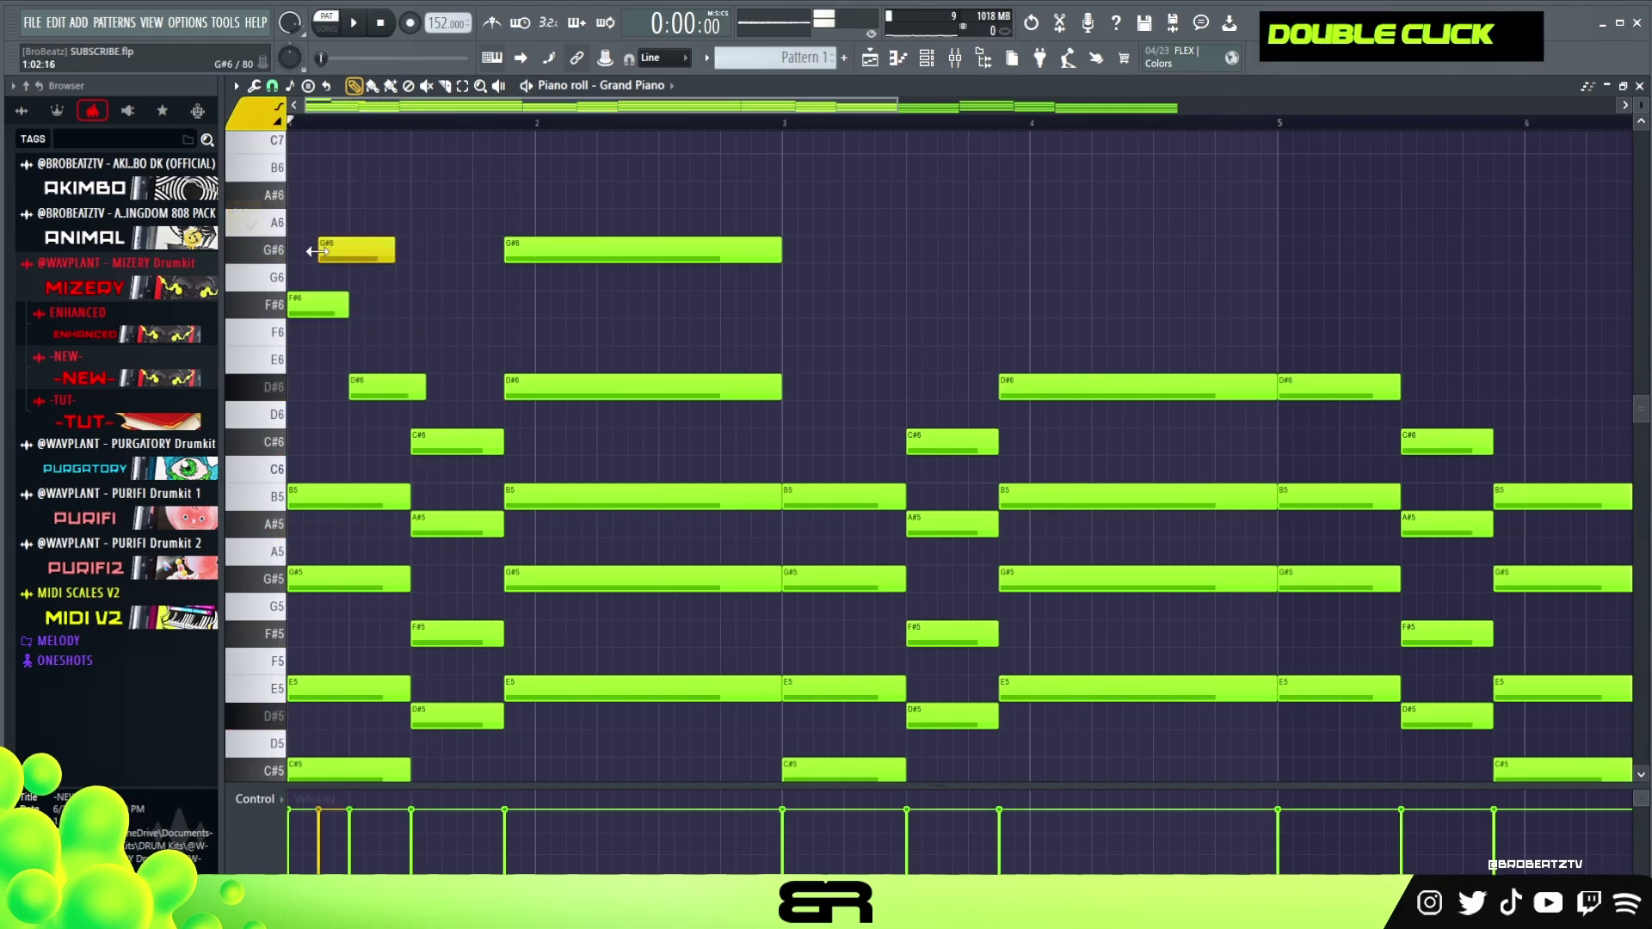
right_click(387, 388)
drag(356, 248, 341, 304)
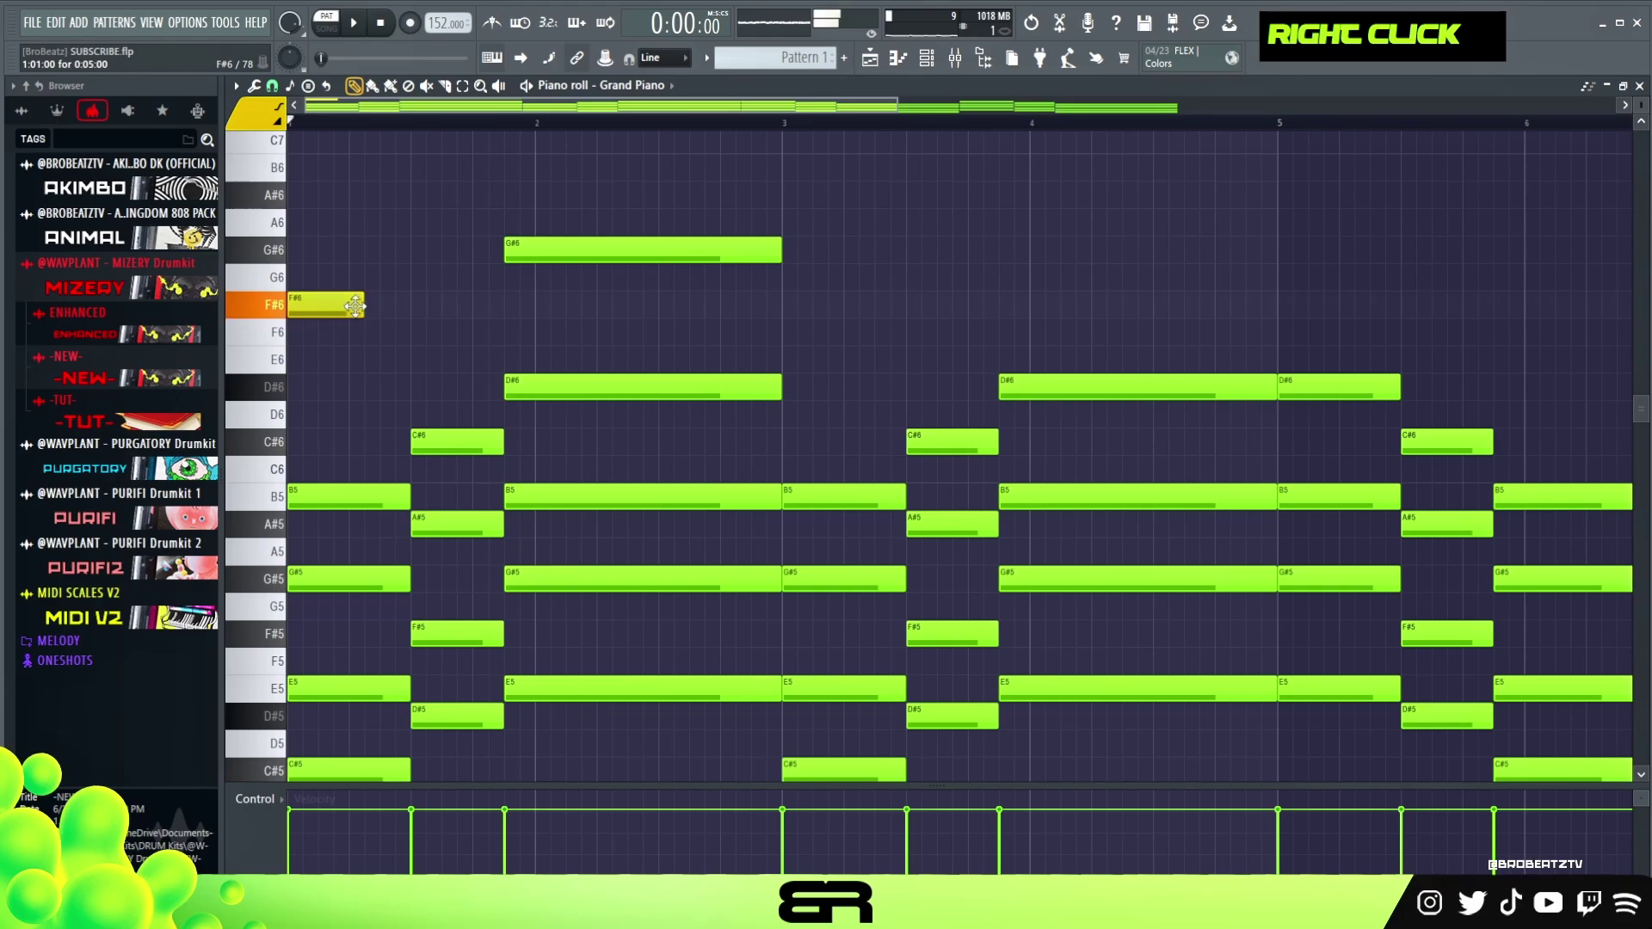
key(space)
key(space)
click(358, 387)
key(space)
key(space)
Try copying the chords from bars 1 to 4, starting at the third chord, one octave higher
key(ctrl)
drag(590, 319, 1286, 726)
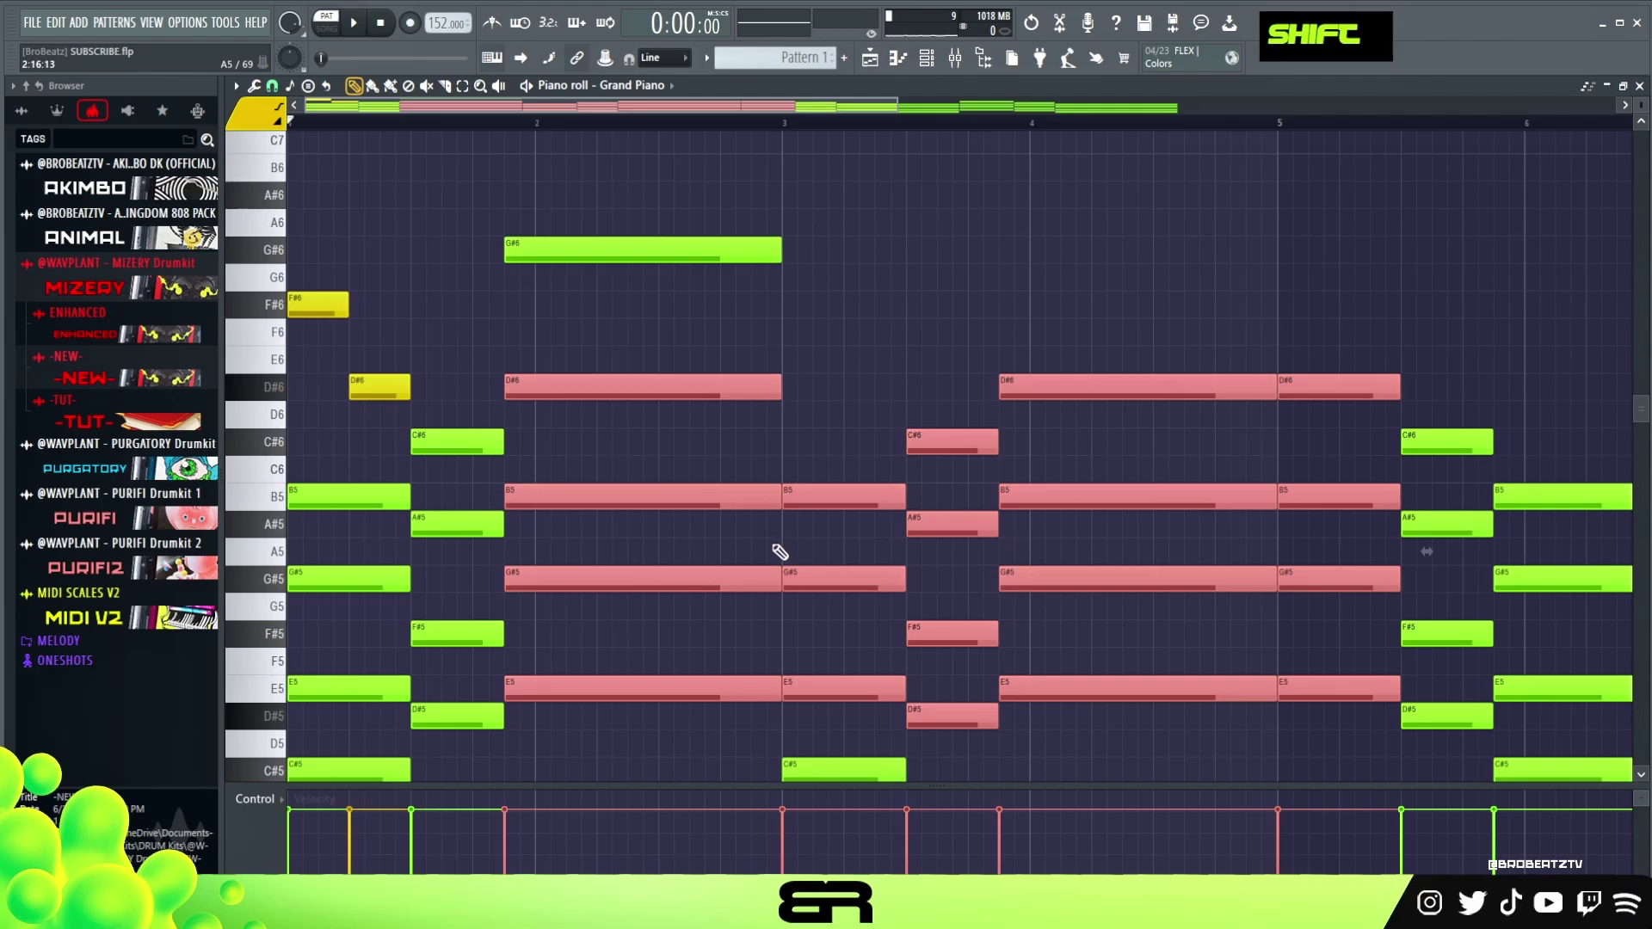
shift+click(708, 553)
right_click(708, 563)
drag(571, 291, 1210, 748)
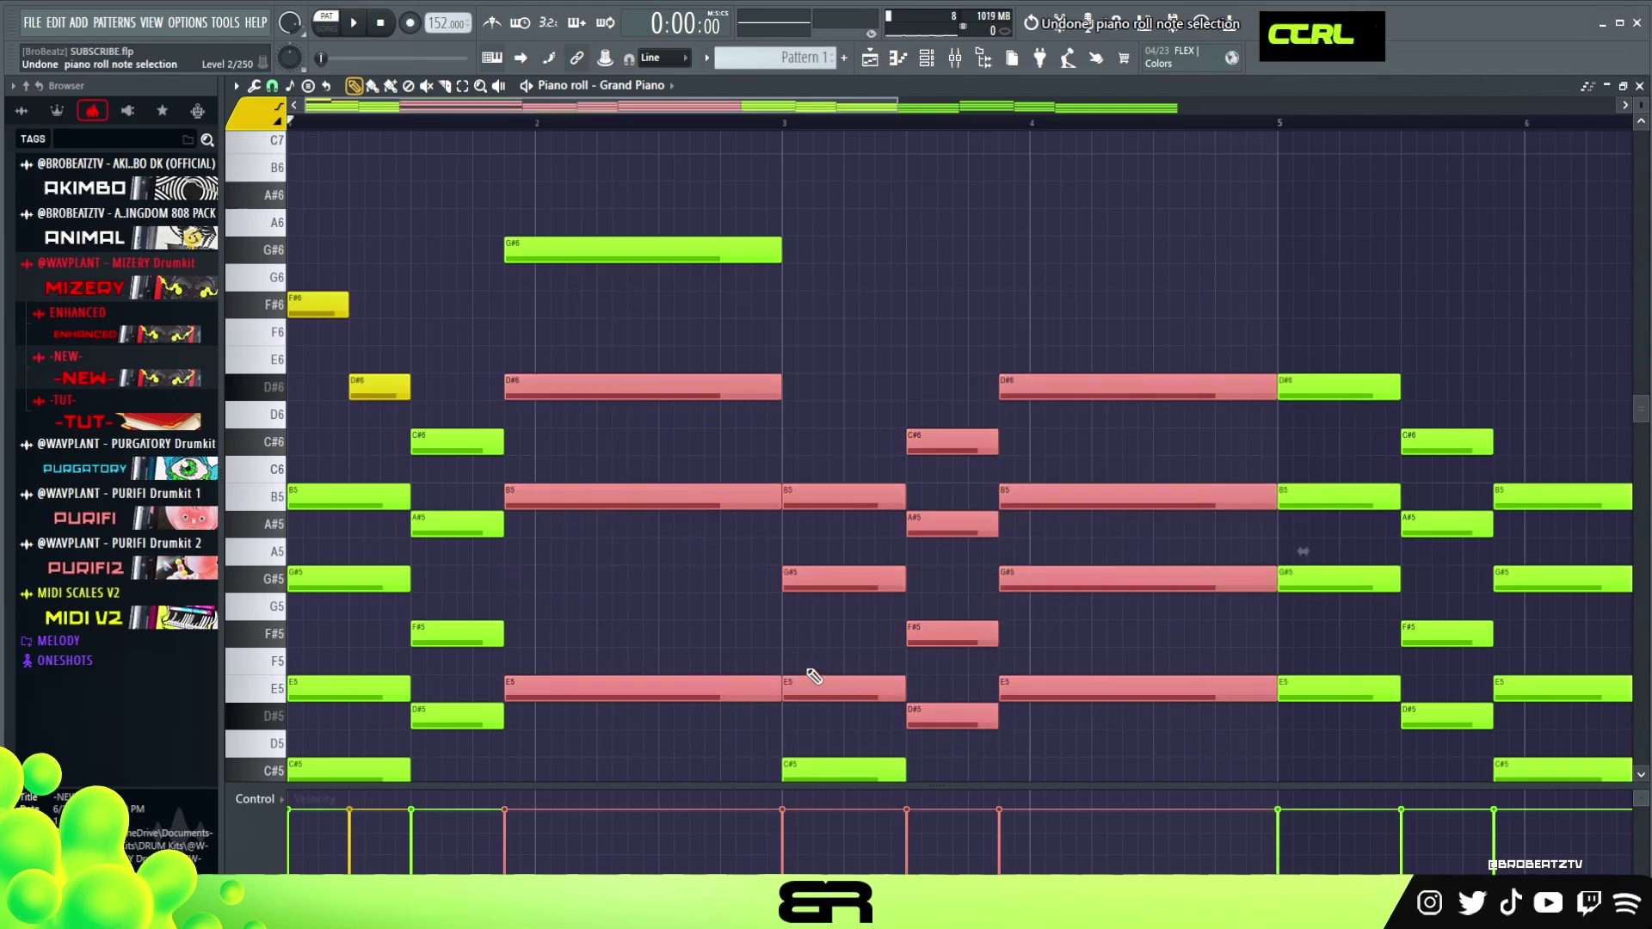
key(ctrl+z)
key(ctrl+z)
right_click(707, 551)
drag(606, 346, 1110, 748)
drag(710, 676, 697, 684)
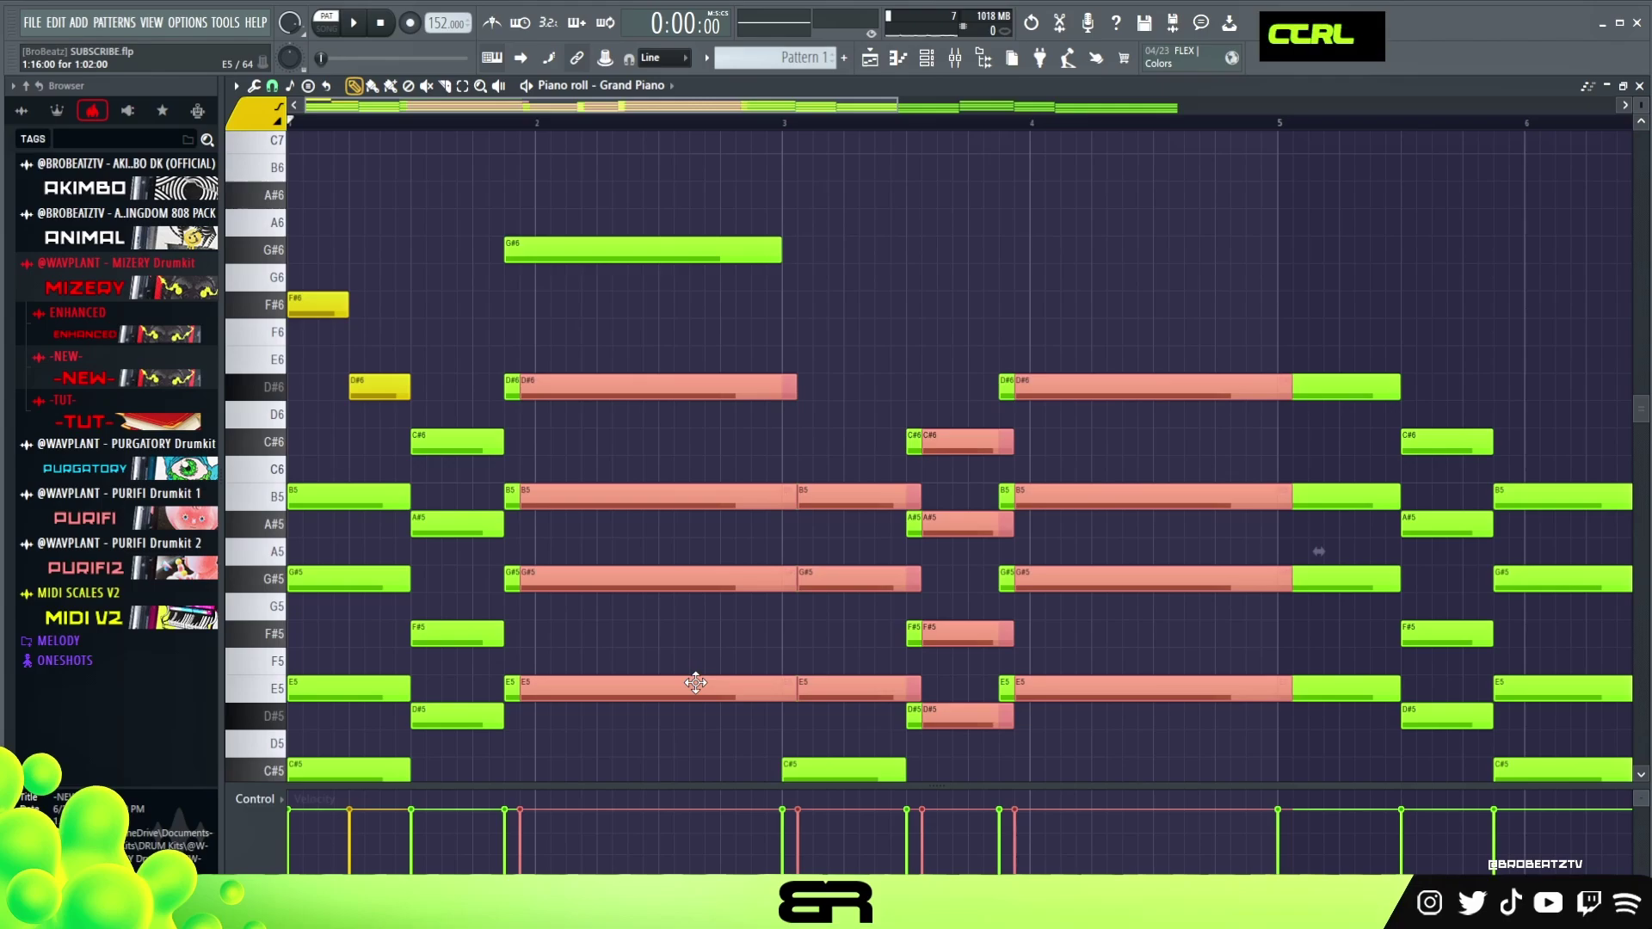
key(ctrl+Up)
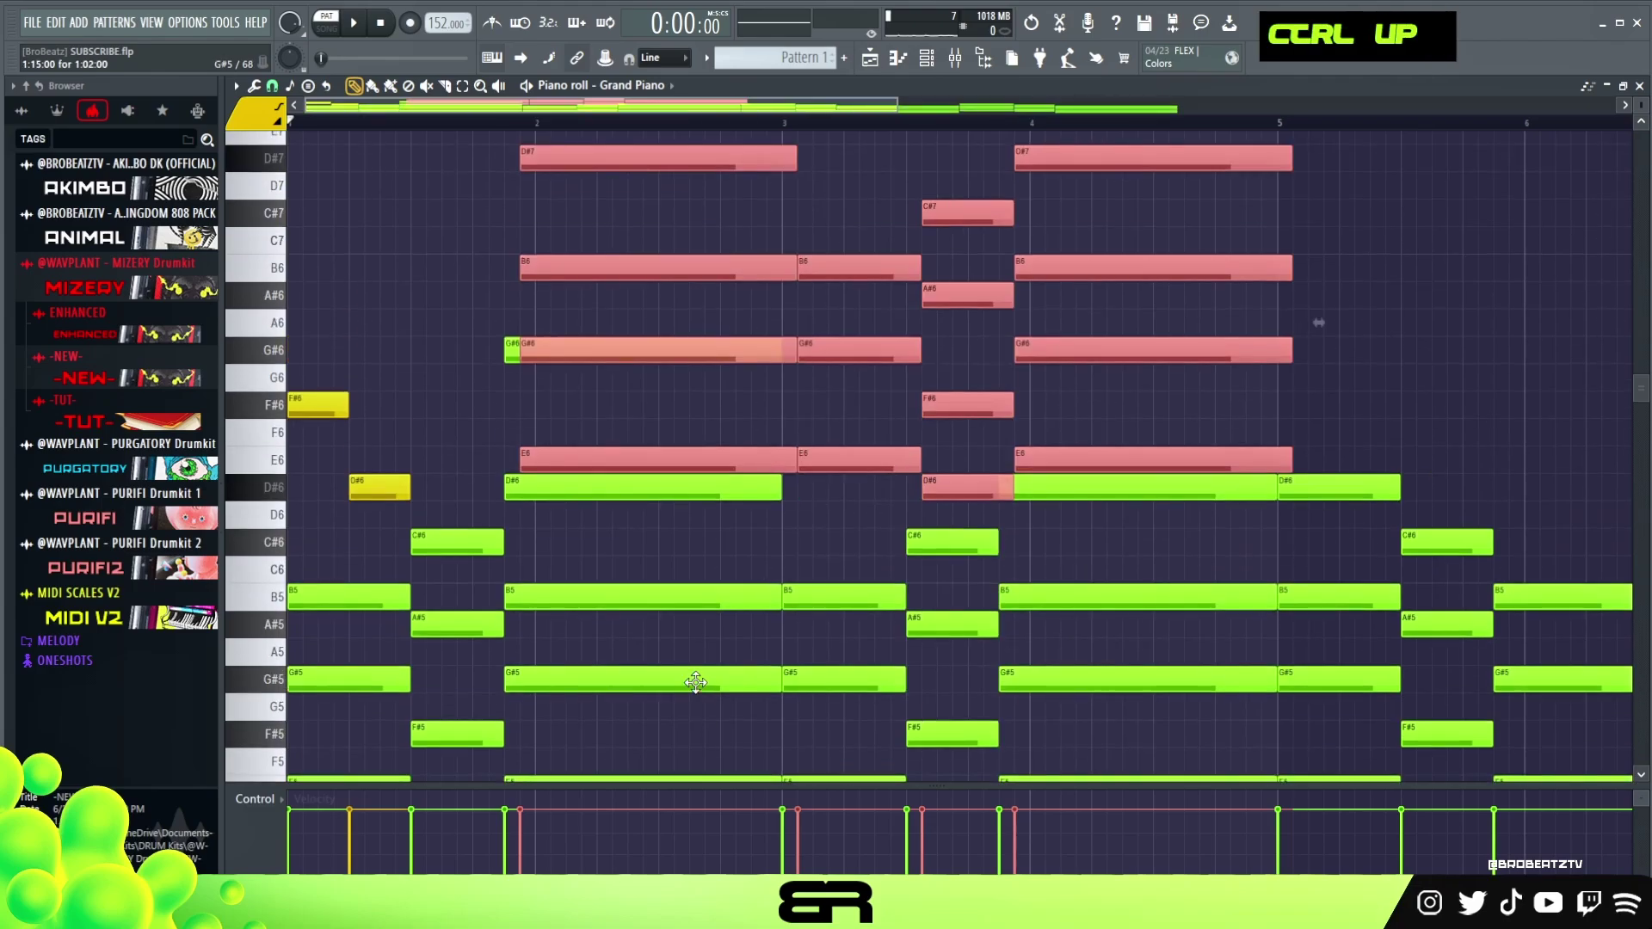
Try copying the B6 and A#6 notes from bar 3 above the first two chords in bar 1
right_click(818, 314)
shift+click(837, 267)
shift+click(954, 297)
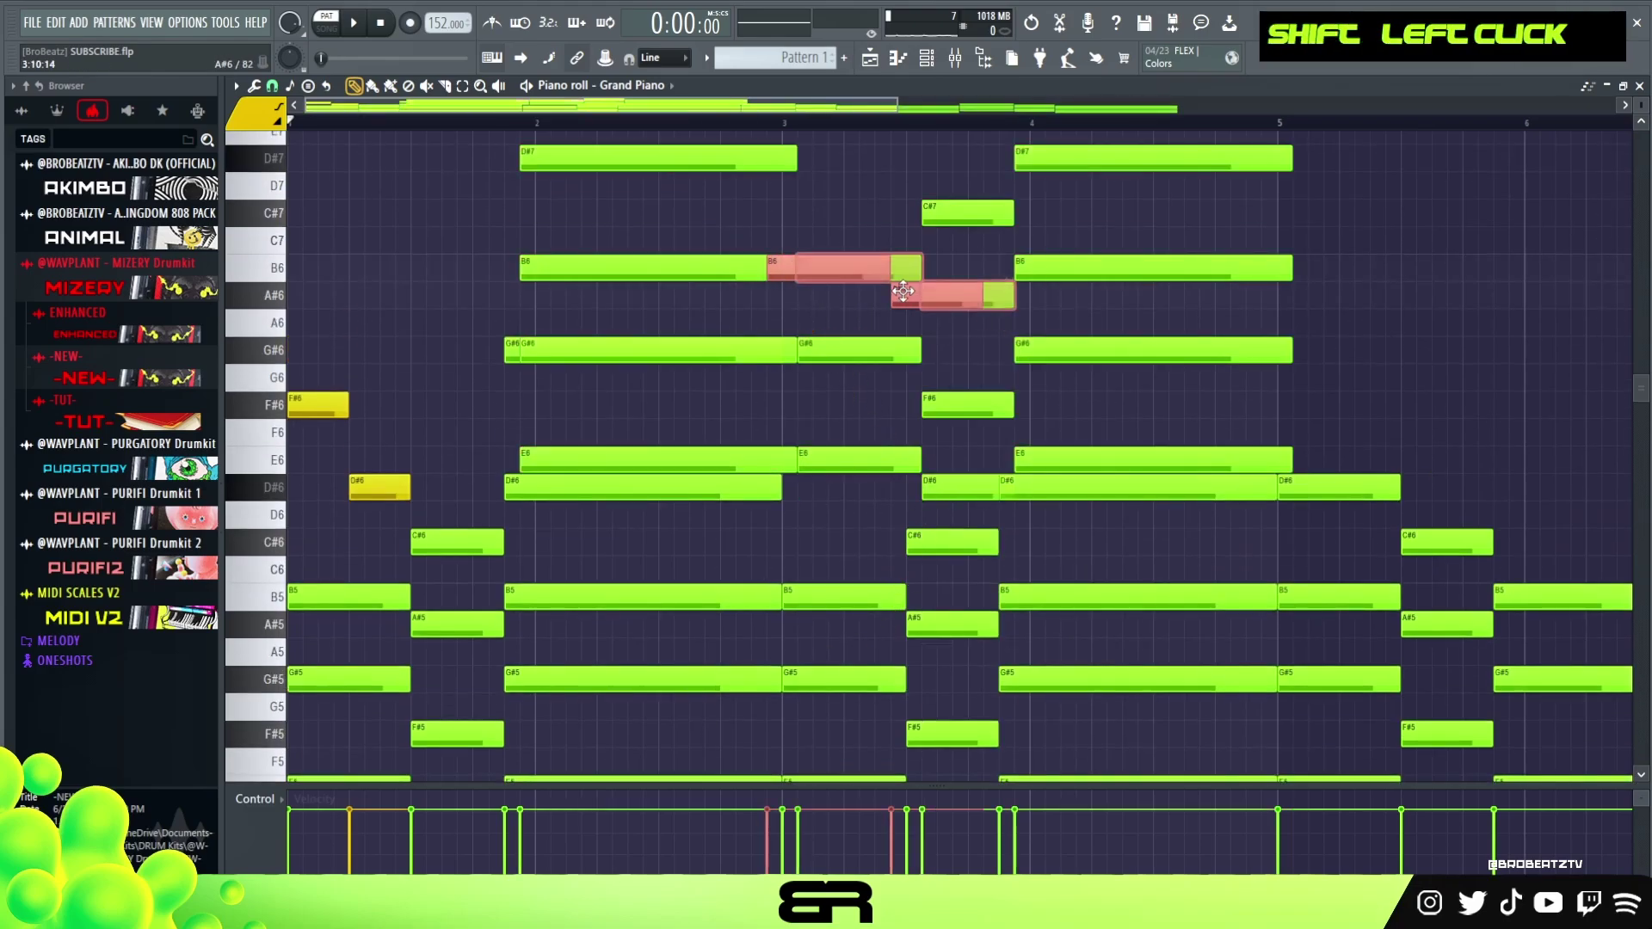
drag(954, 297, 443, 296)
right_click(592, 168)
Undo the copied B6 and A#6 notes and the octave-higher chord copies
key(ctrl+z)
key(ctrl+z)
key(ctrl+z)
key(ctrl+z)
key(ctrl+z)
key(ctrl+z)
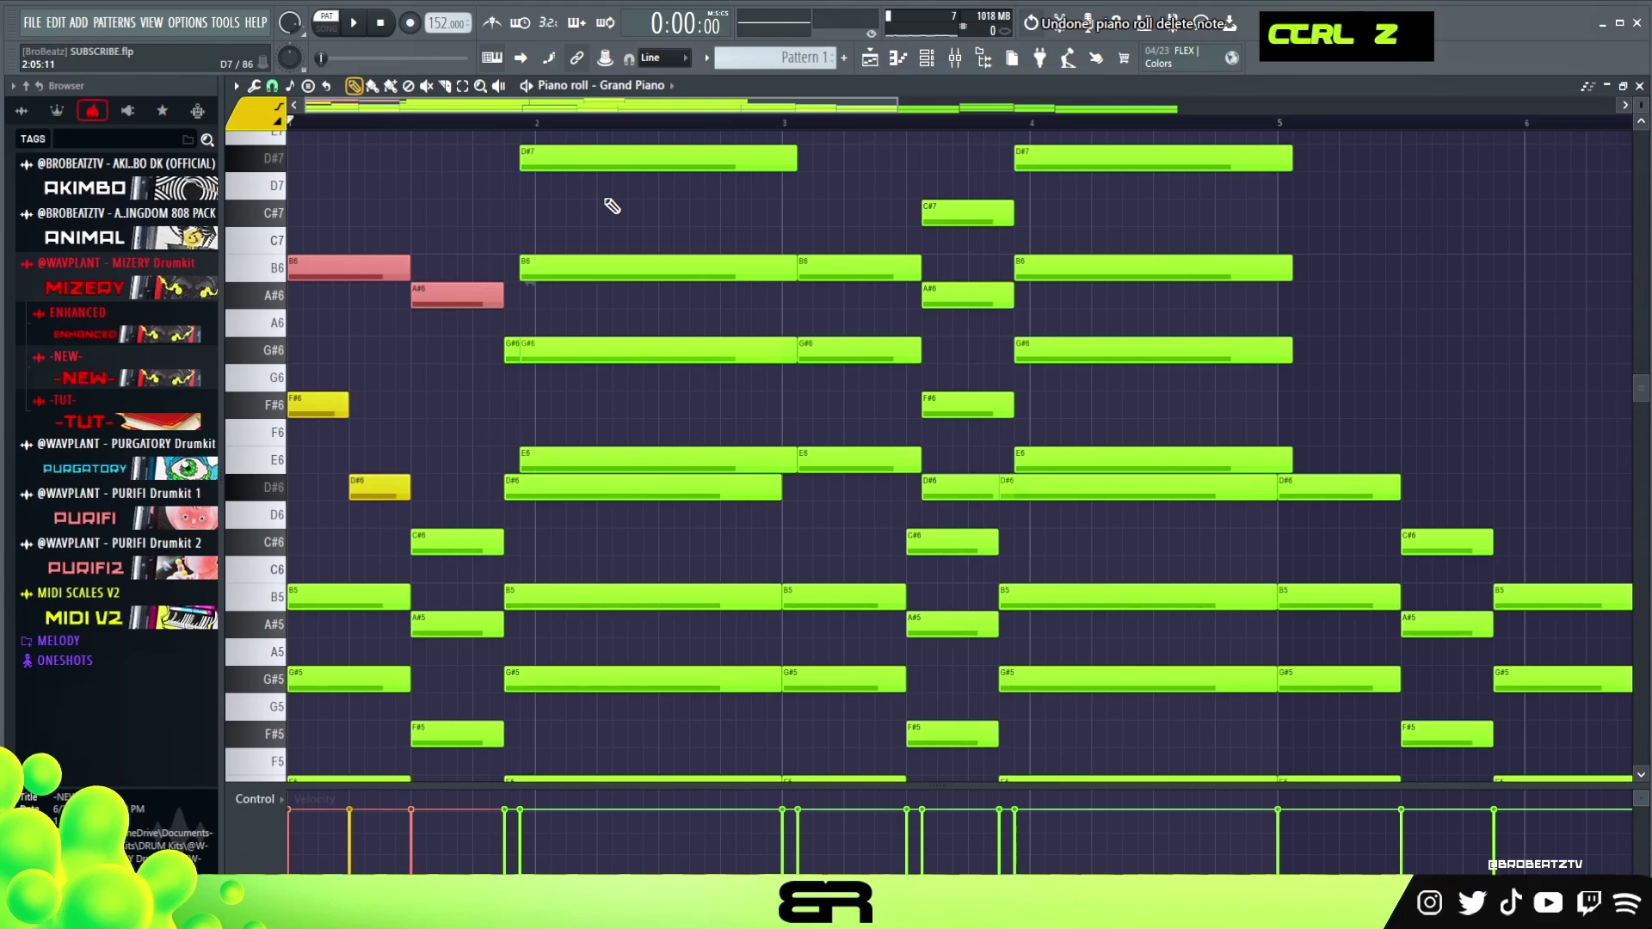
key(ctrl+z)
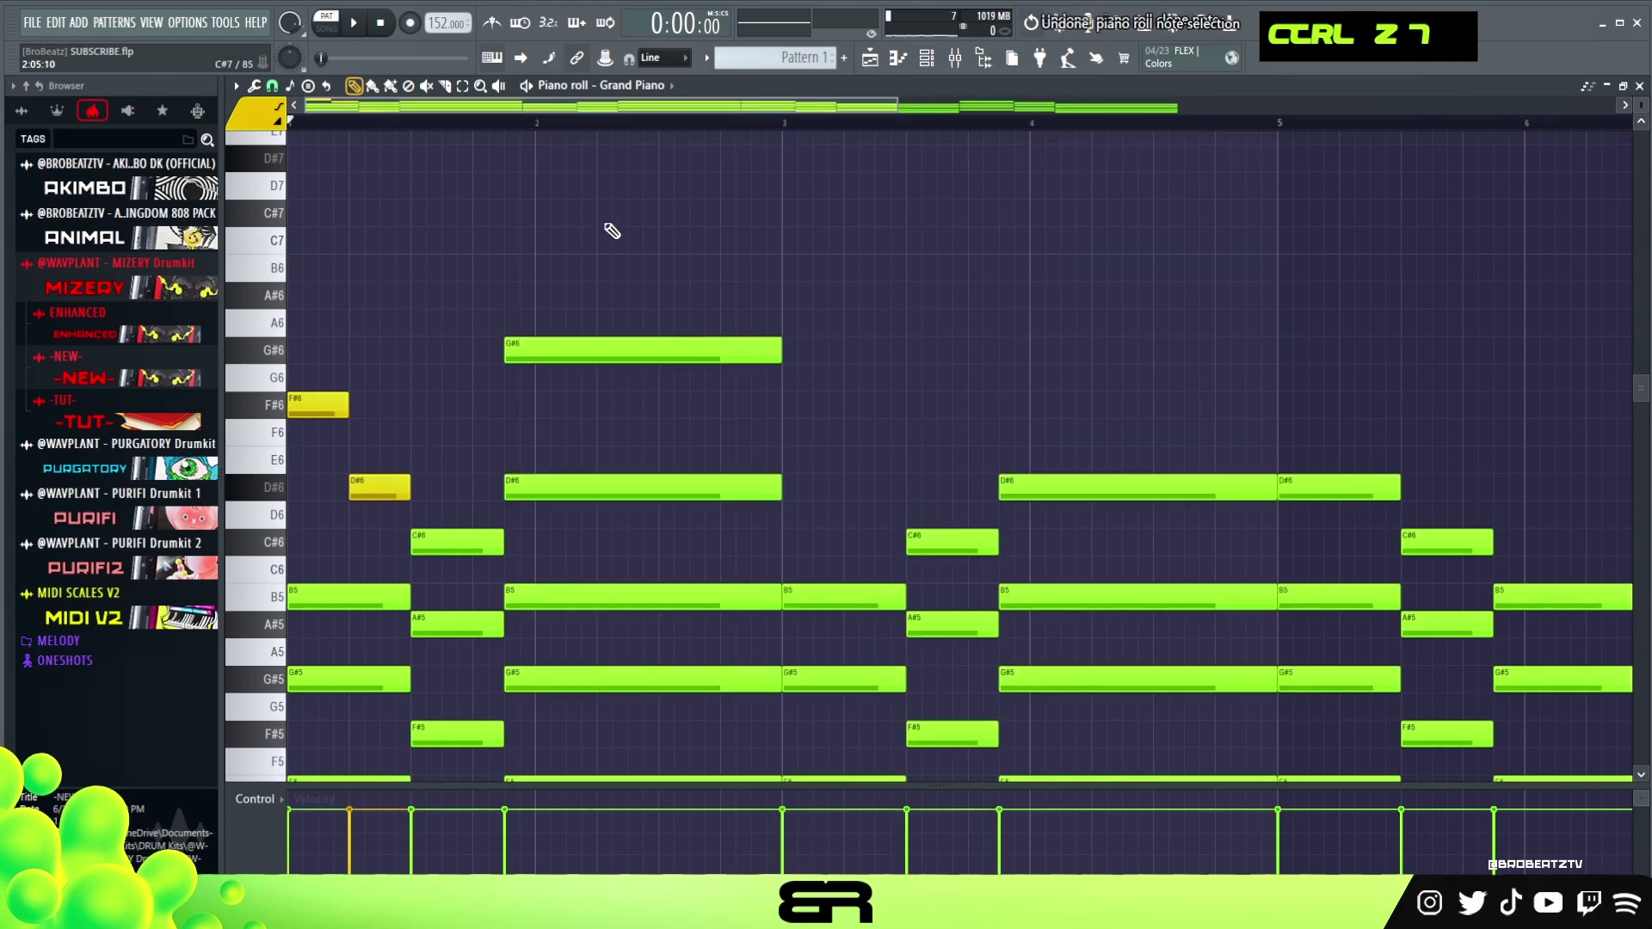
Add consecutive four-step yellow C7 and B6 notes after the yellow D#6 note in bar 1
ctrl+drag(854, 658, 473, 236)
right_click(362, 370)
right_click(439, 243)
click(426, 240)
click(486, 267)
right_click(574, 270)
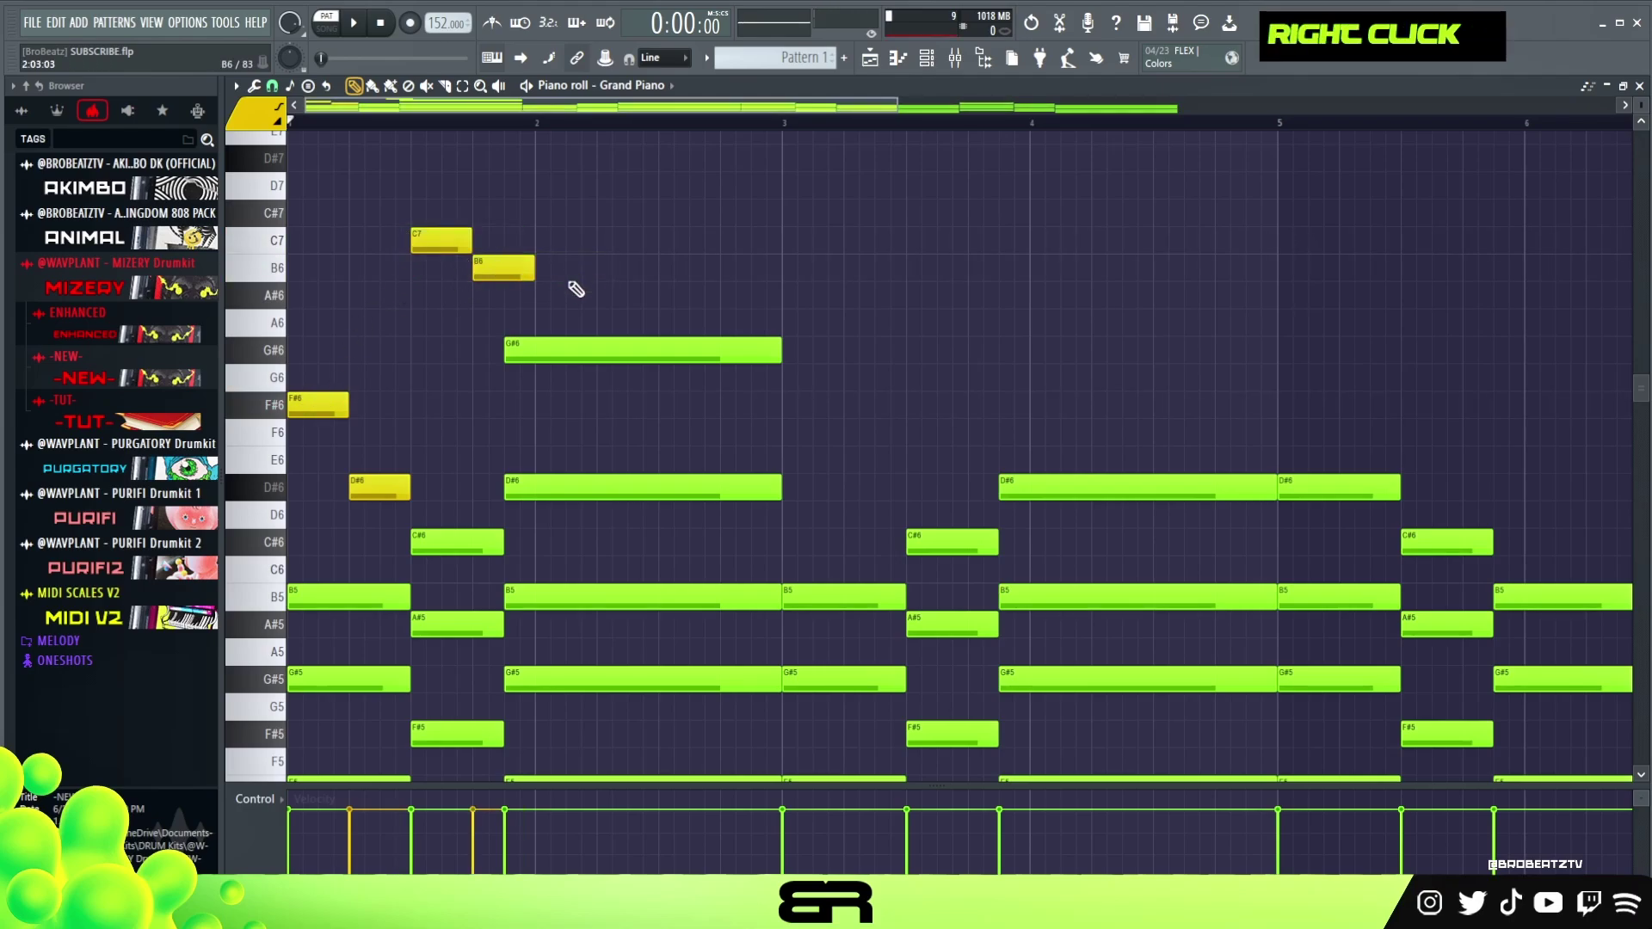
Remove the long G#6 note and add a four-step yellow F#6 note at the start of bar 2
drag(605, 360, 635, 414)
right_click(576, 415)
click(582, 405)
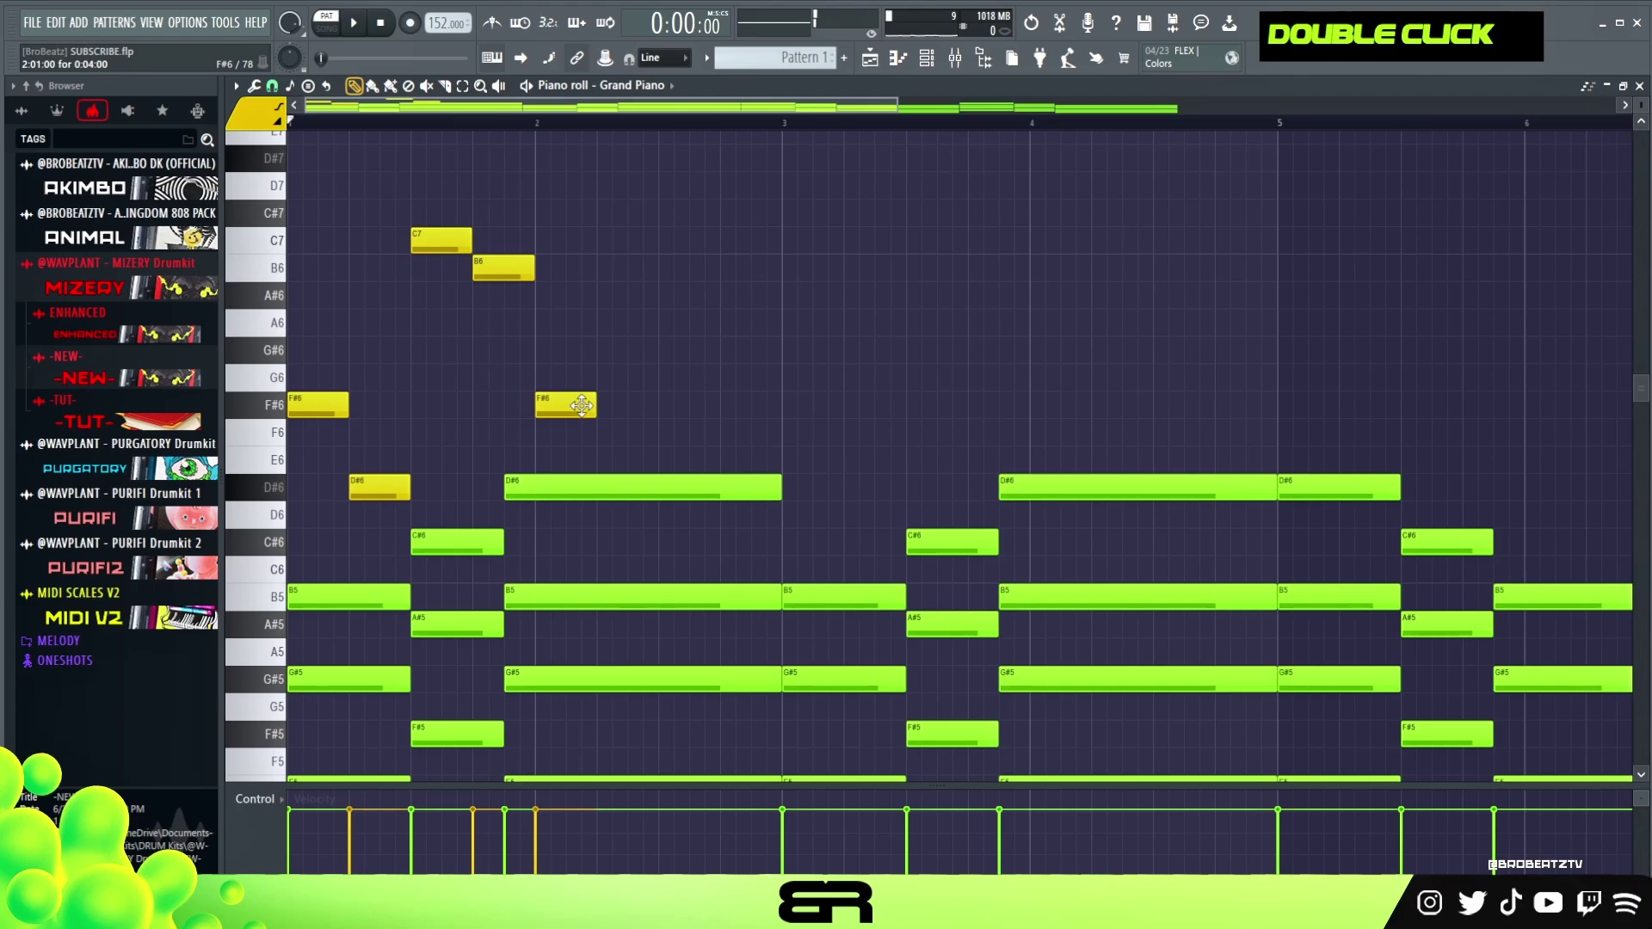
Lengthen the yellow F#6 note in bar 2 to fill the whole bar and play the melody back
drag(755, 417, 785, 418)
key(space)
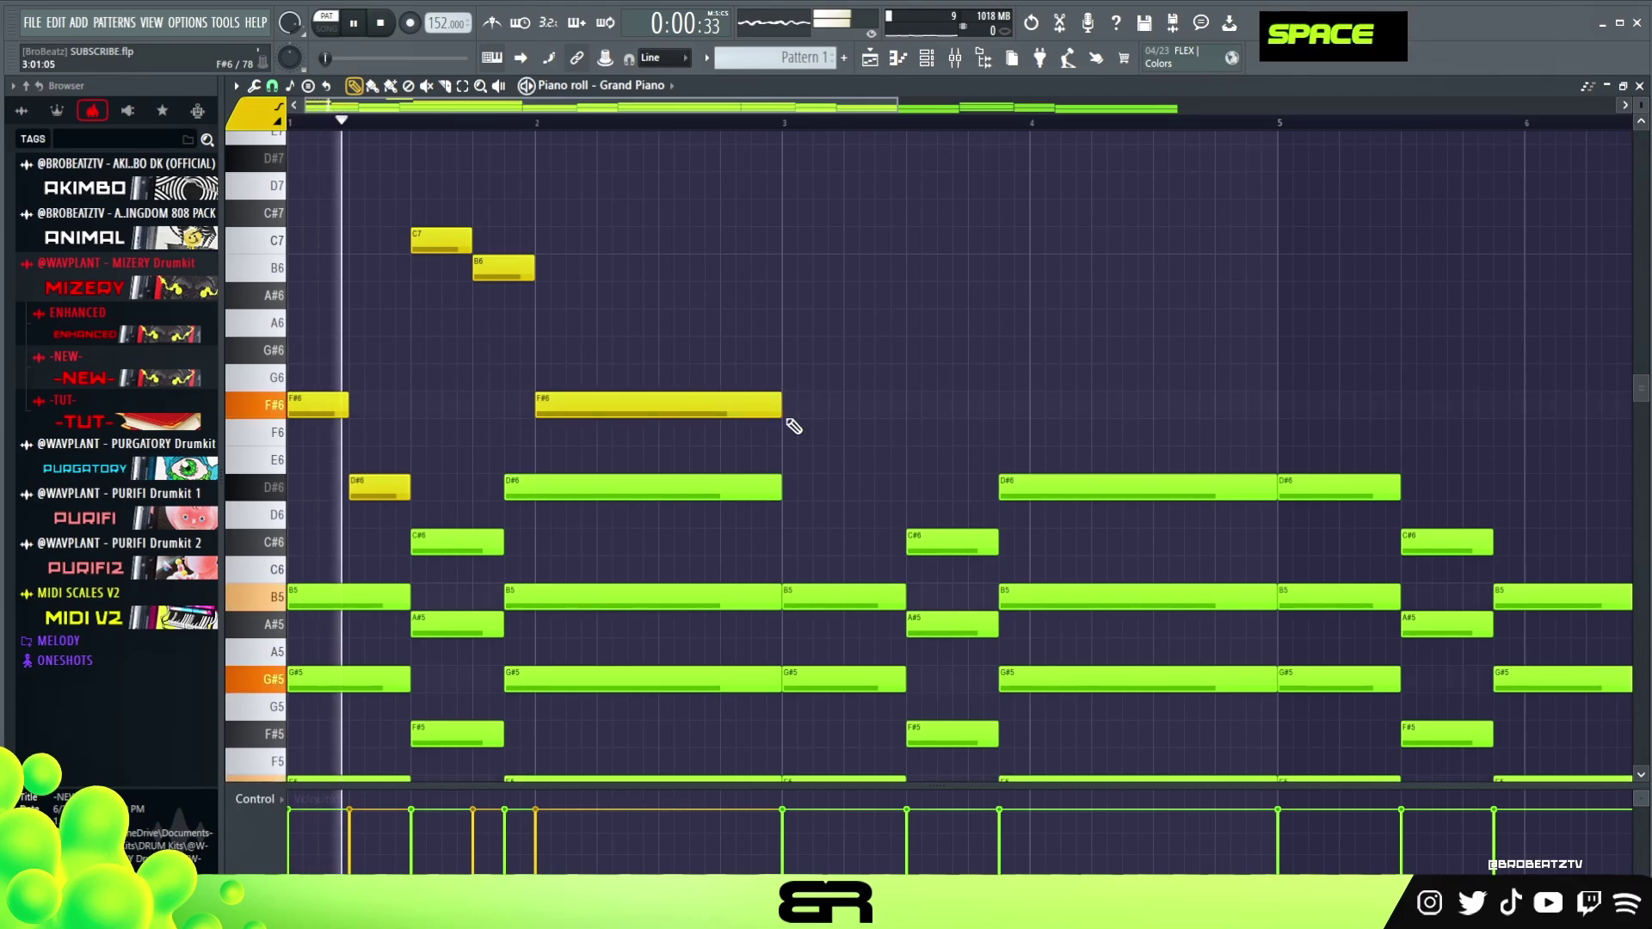
key(space)
key(space)
Lower the yellow C7 and B6 notes in bar 1 by one semitone to B6 and A#6, and audition them
drag(413, 236, 516, 301)
key(space)
key(space)
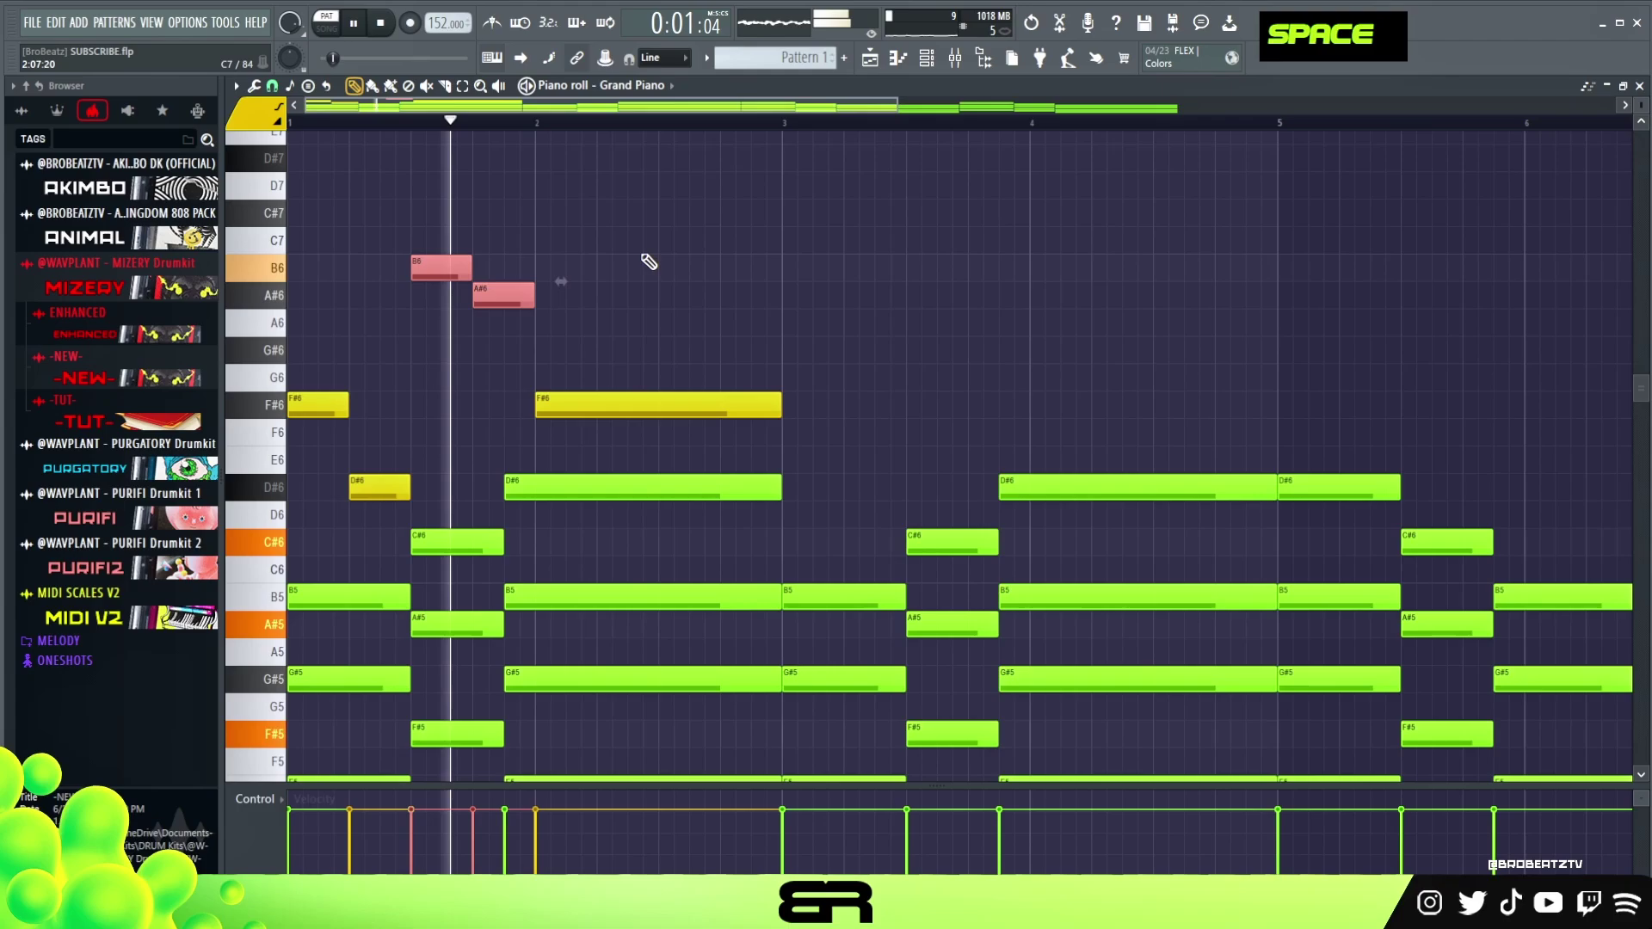
right_click(722, 310)
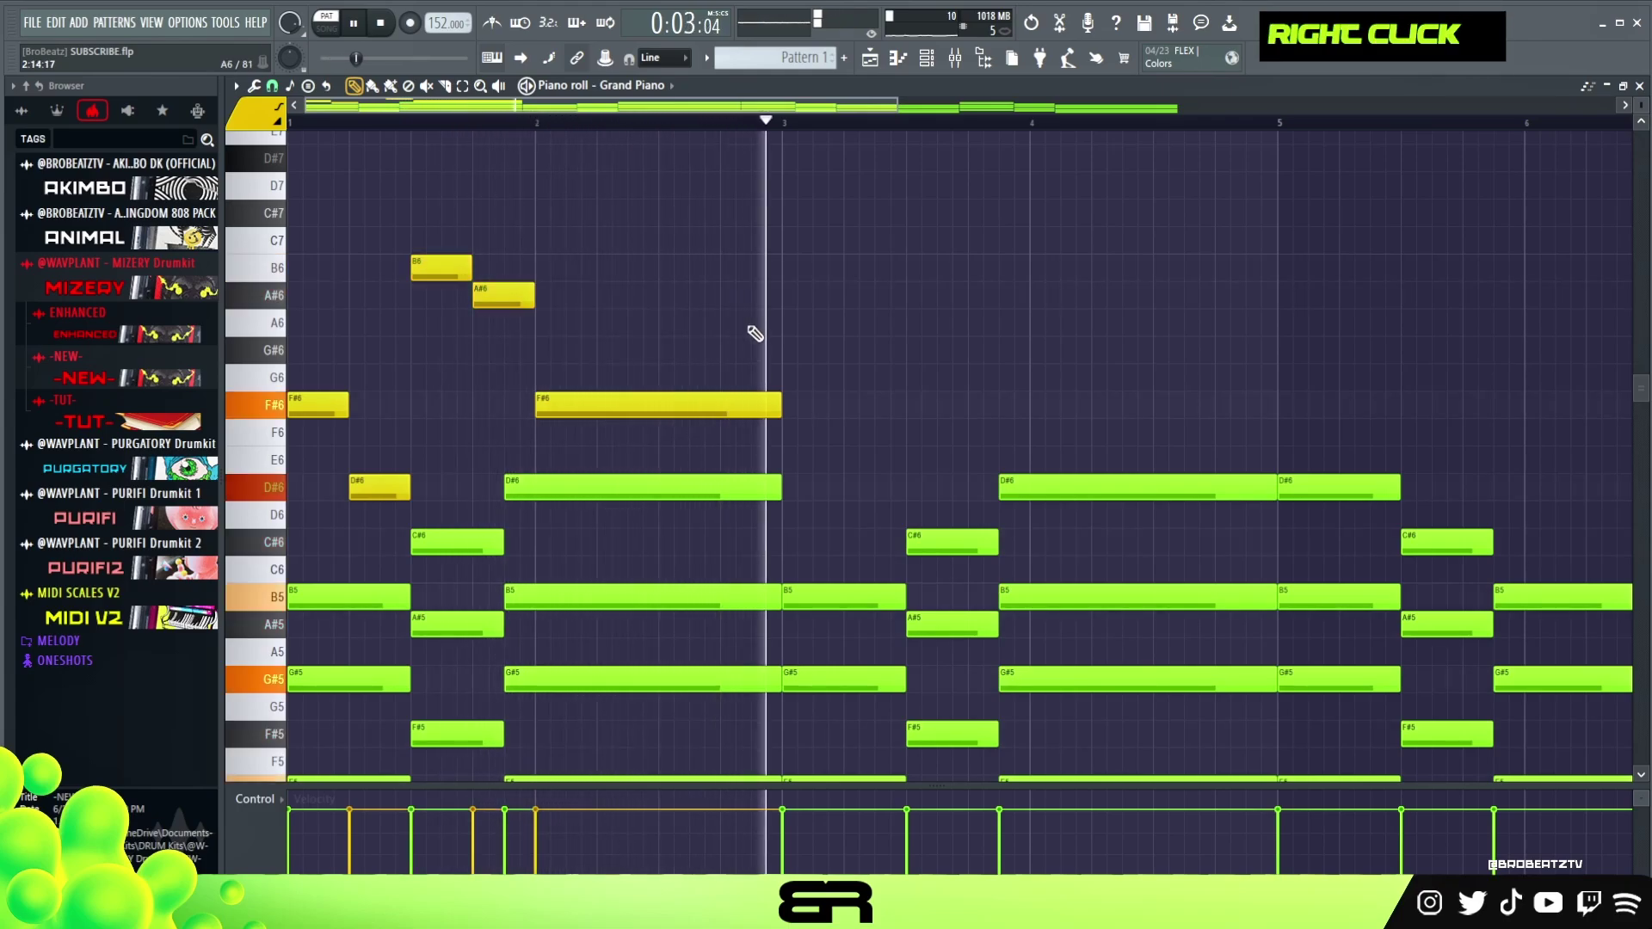
key(space)
key(space)
Copy the five yellow melody notes from bars 1–2 to bars 3–4
drag(416, 203, 669, 417)
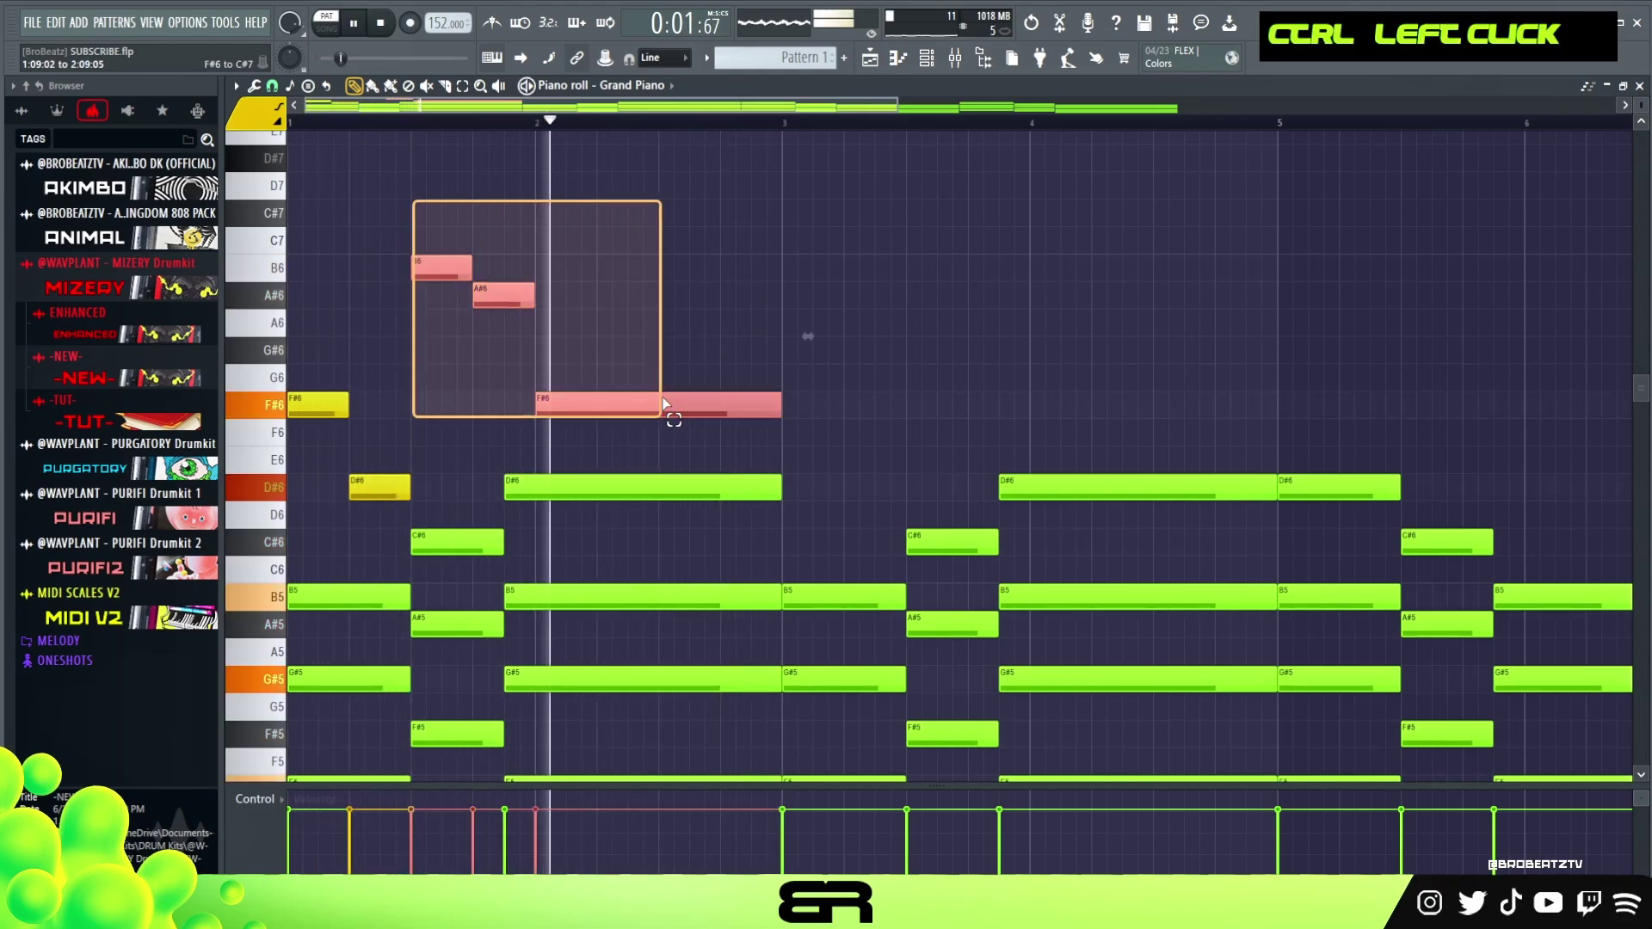
key(space)
ctrl+shift+click(383, 482)
ctrl+shift+click(322, 411)
shift+drag(323, 413, 818, 415)
right_click(827, 378)
scroll(833, 368, down, 3)
scroll(832, 369, down, 3)
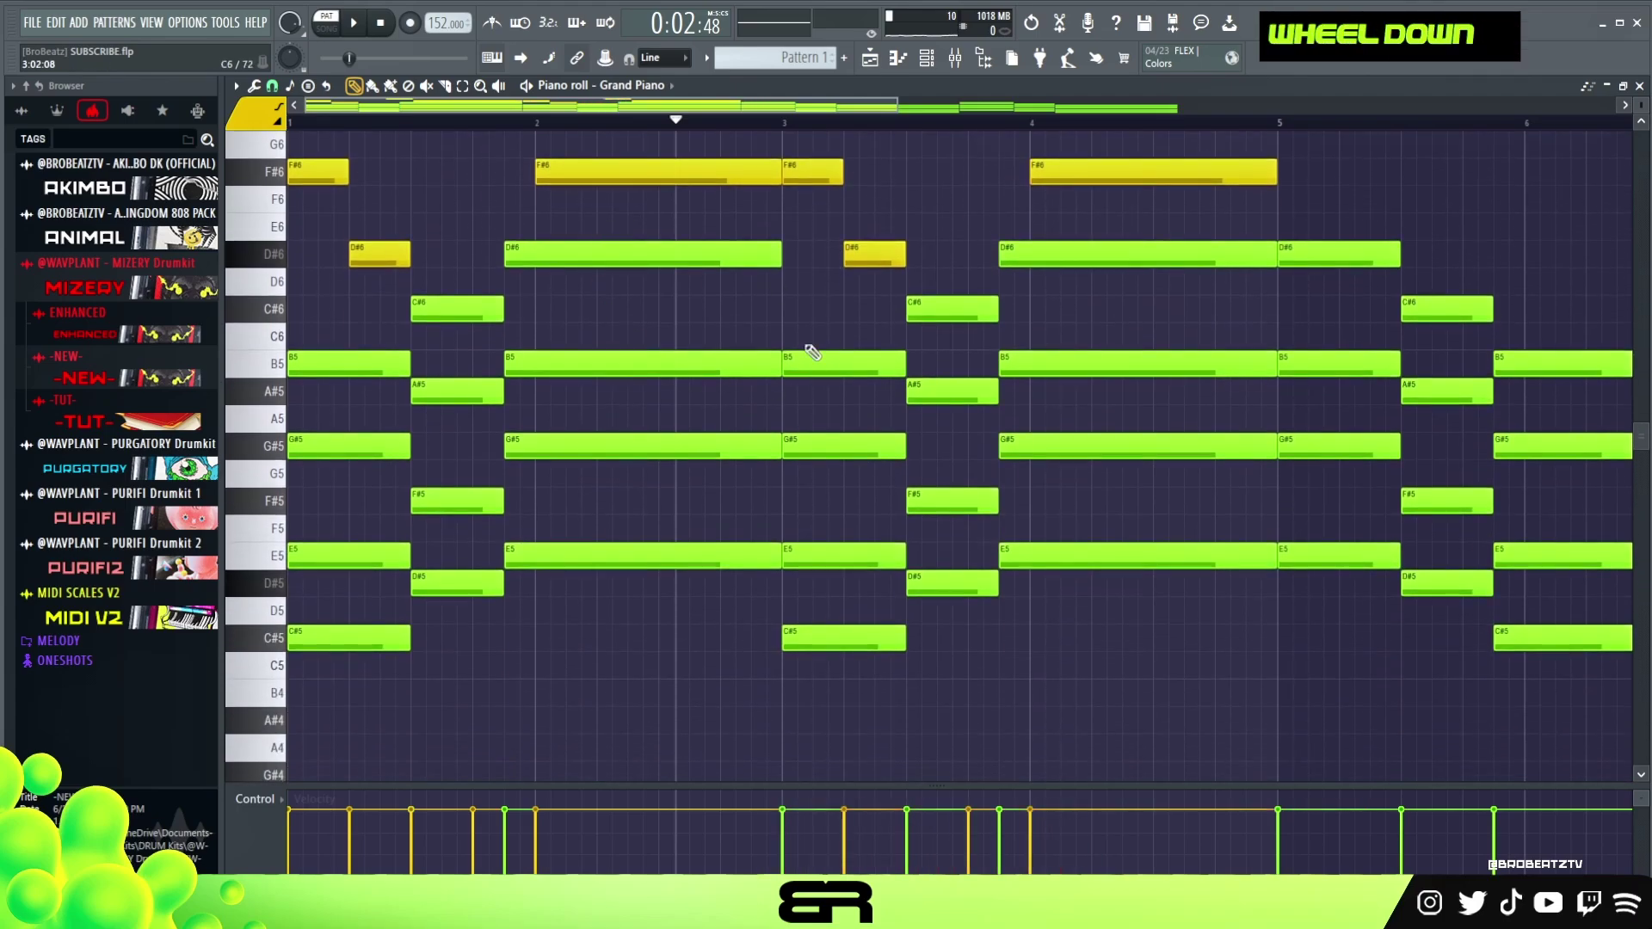
Copy the yellow two-bar phrase to bars 5–6 and raise its second note from D#6 to A#6
scroll(783, 512, up, 3)
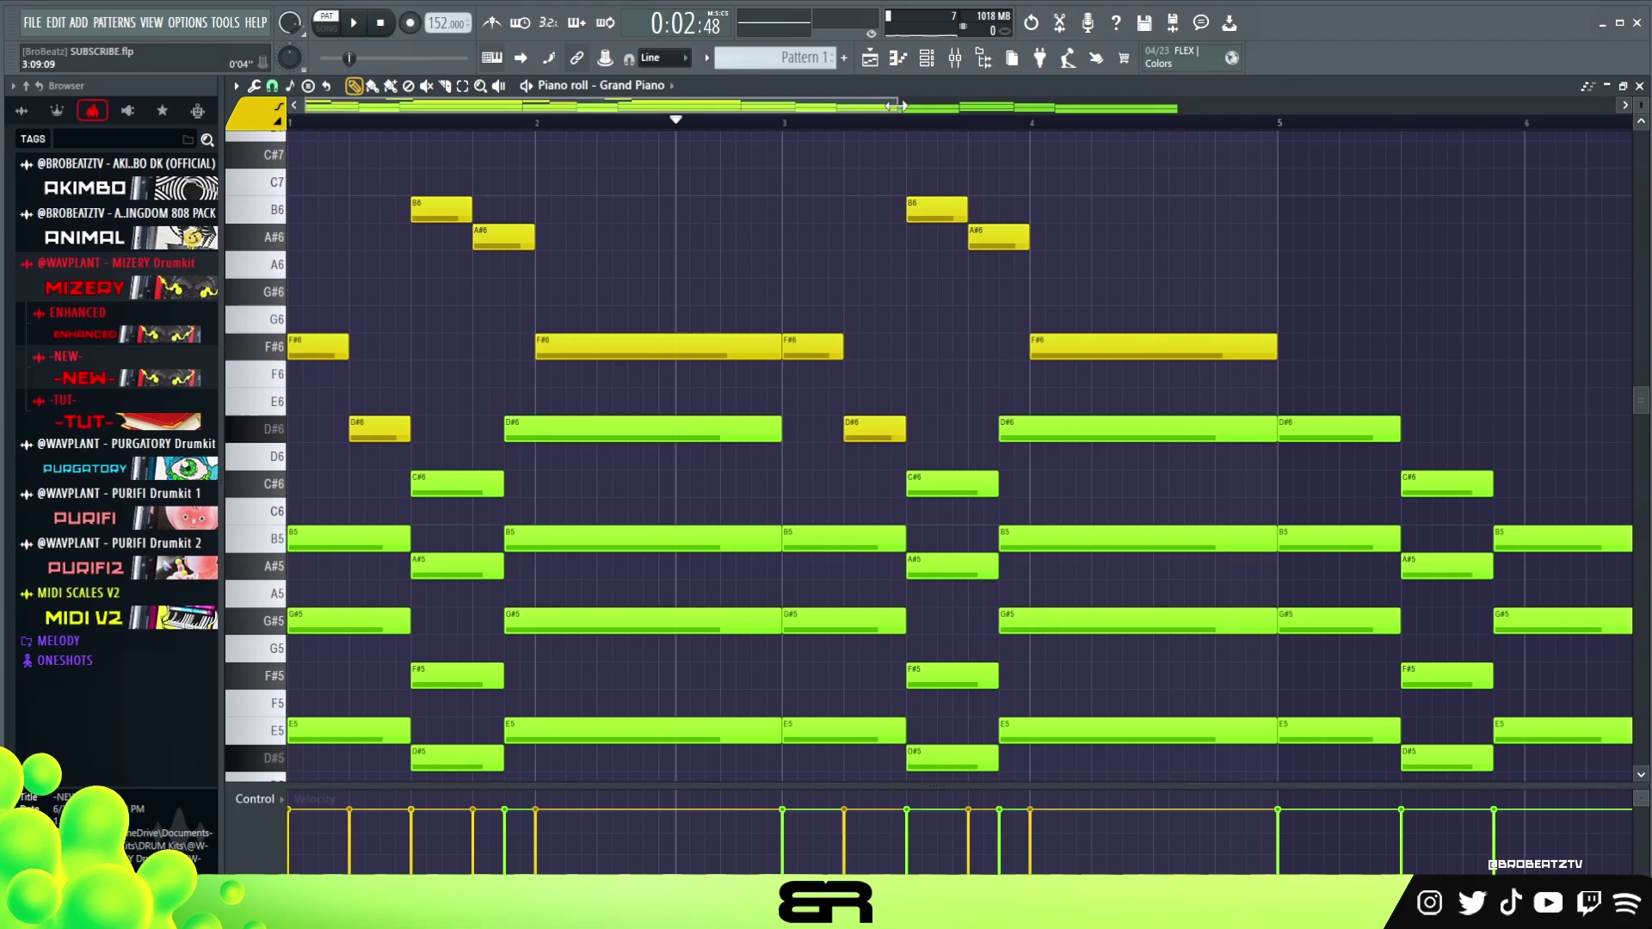
drag(892, 105, 1110, 106)
drag(973, 169, 1043, 339)
ctrl+shift+click(718, 429)
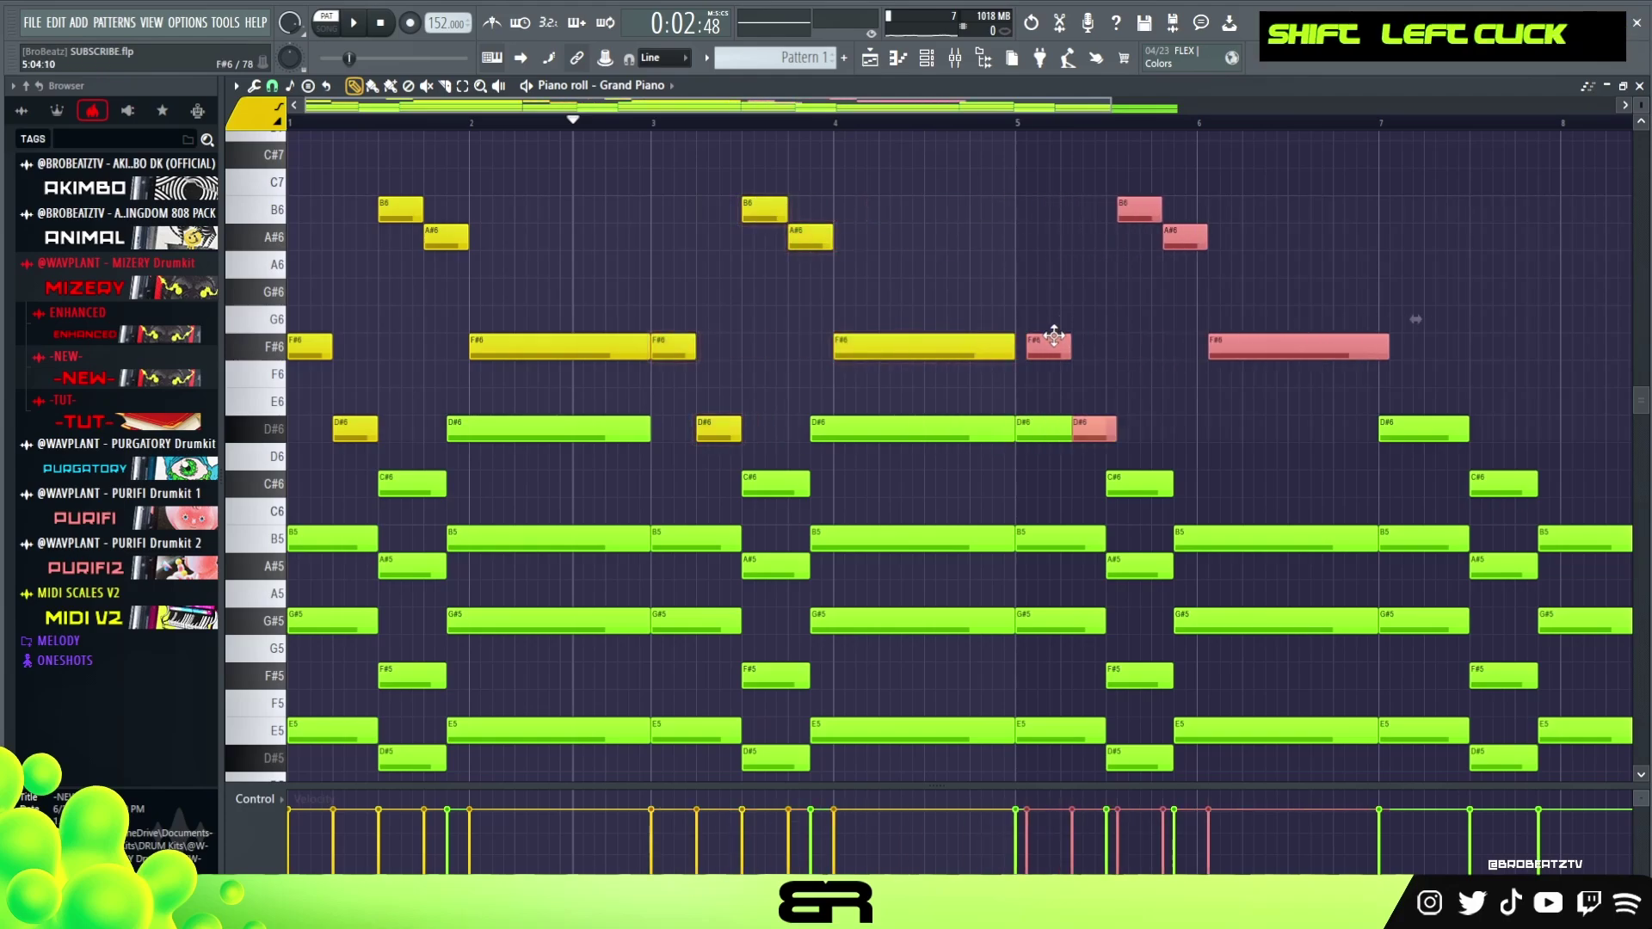
right_click(1099, 364)
drag(1083, 429, 1083, 238)
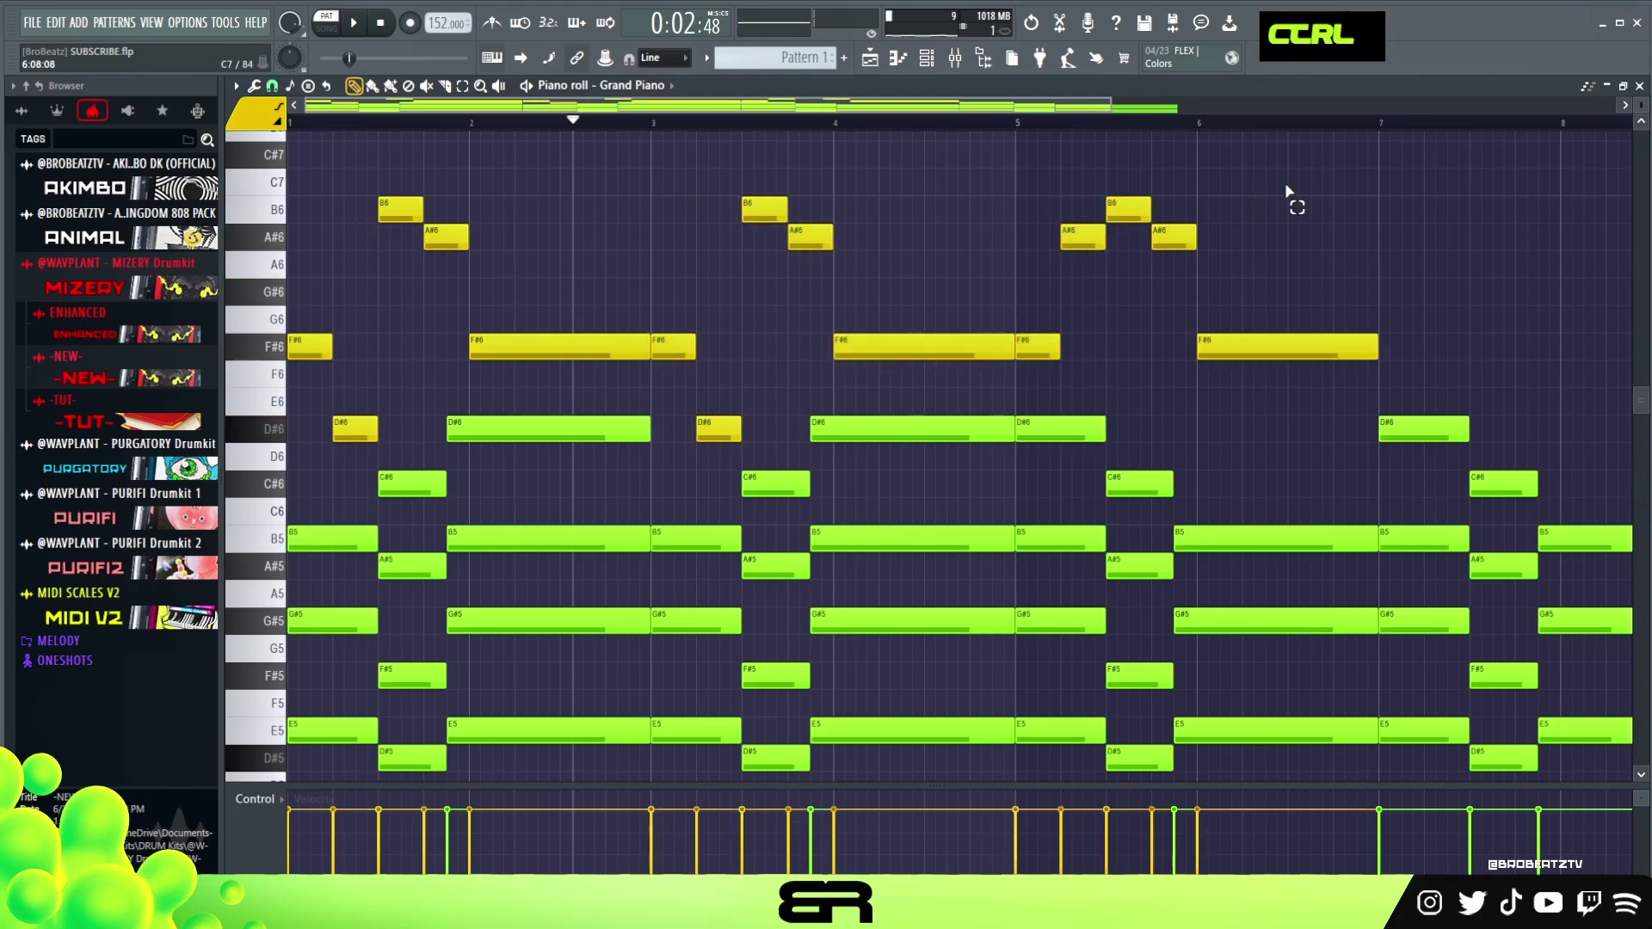
Copy the varied yellow phrase from bars 5–6 to bars 7–8 and play the full pattern
drag(1288, 191, 1058, 373)
drag(1298, 172, 1400, 346)
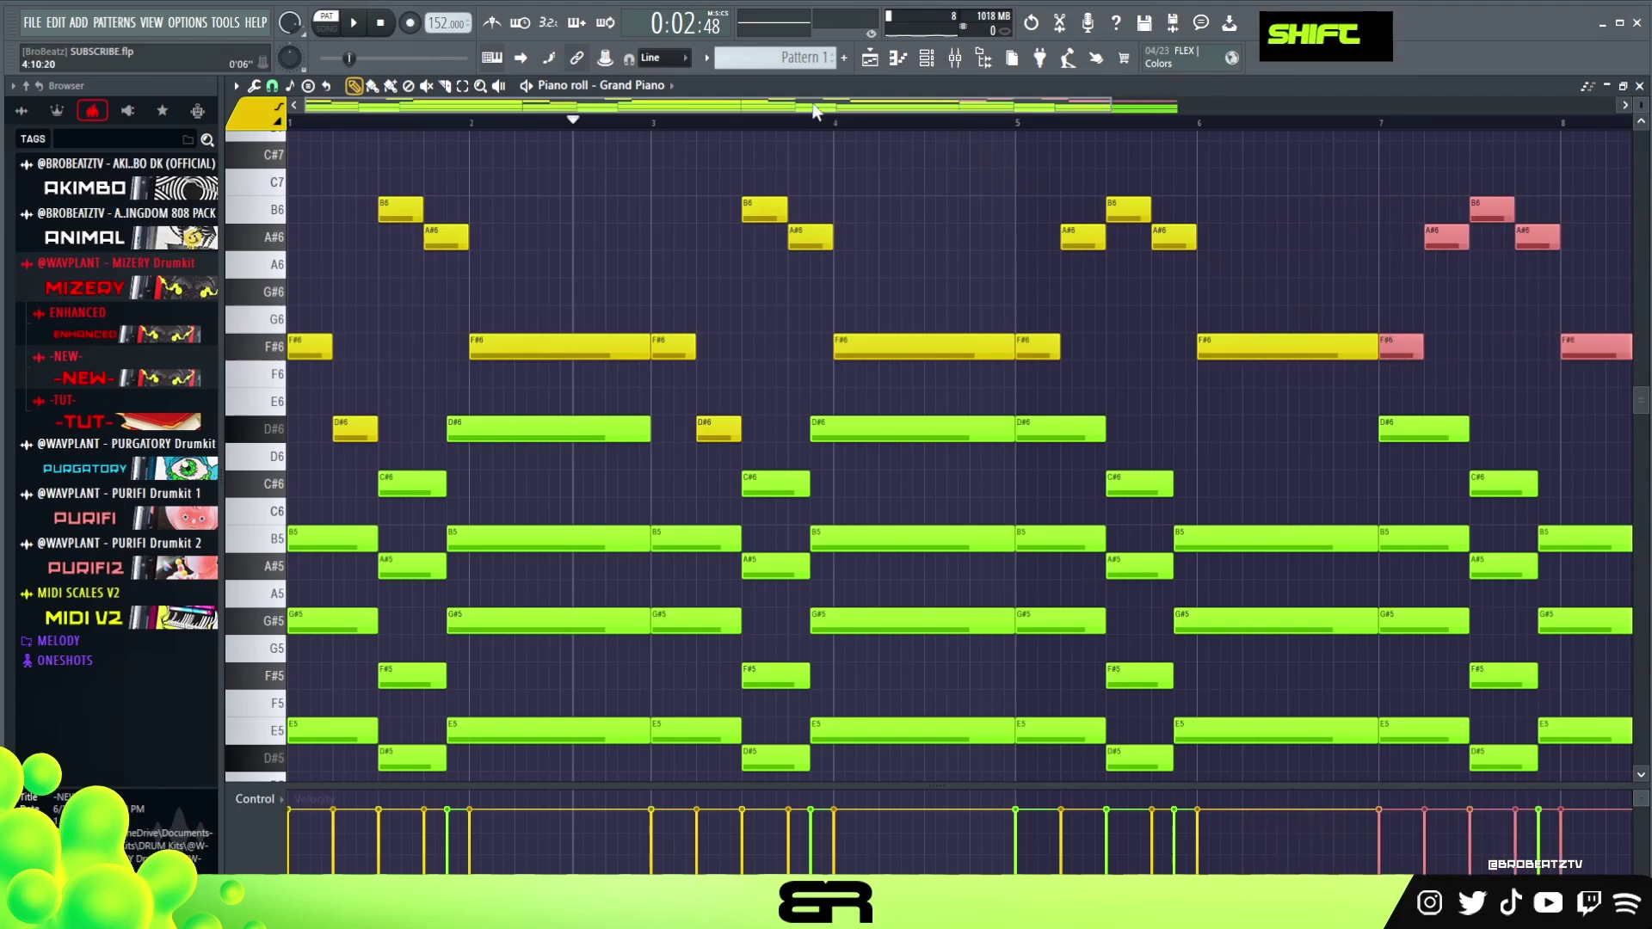
drag(1111, 107, 1201, 122)
right_click(1225, 250)
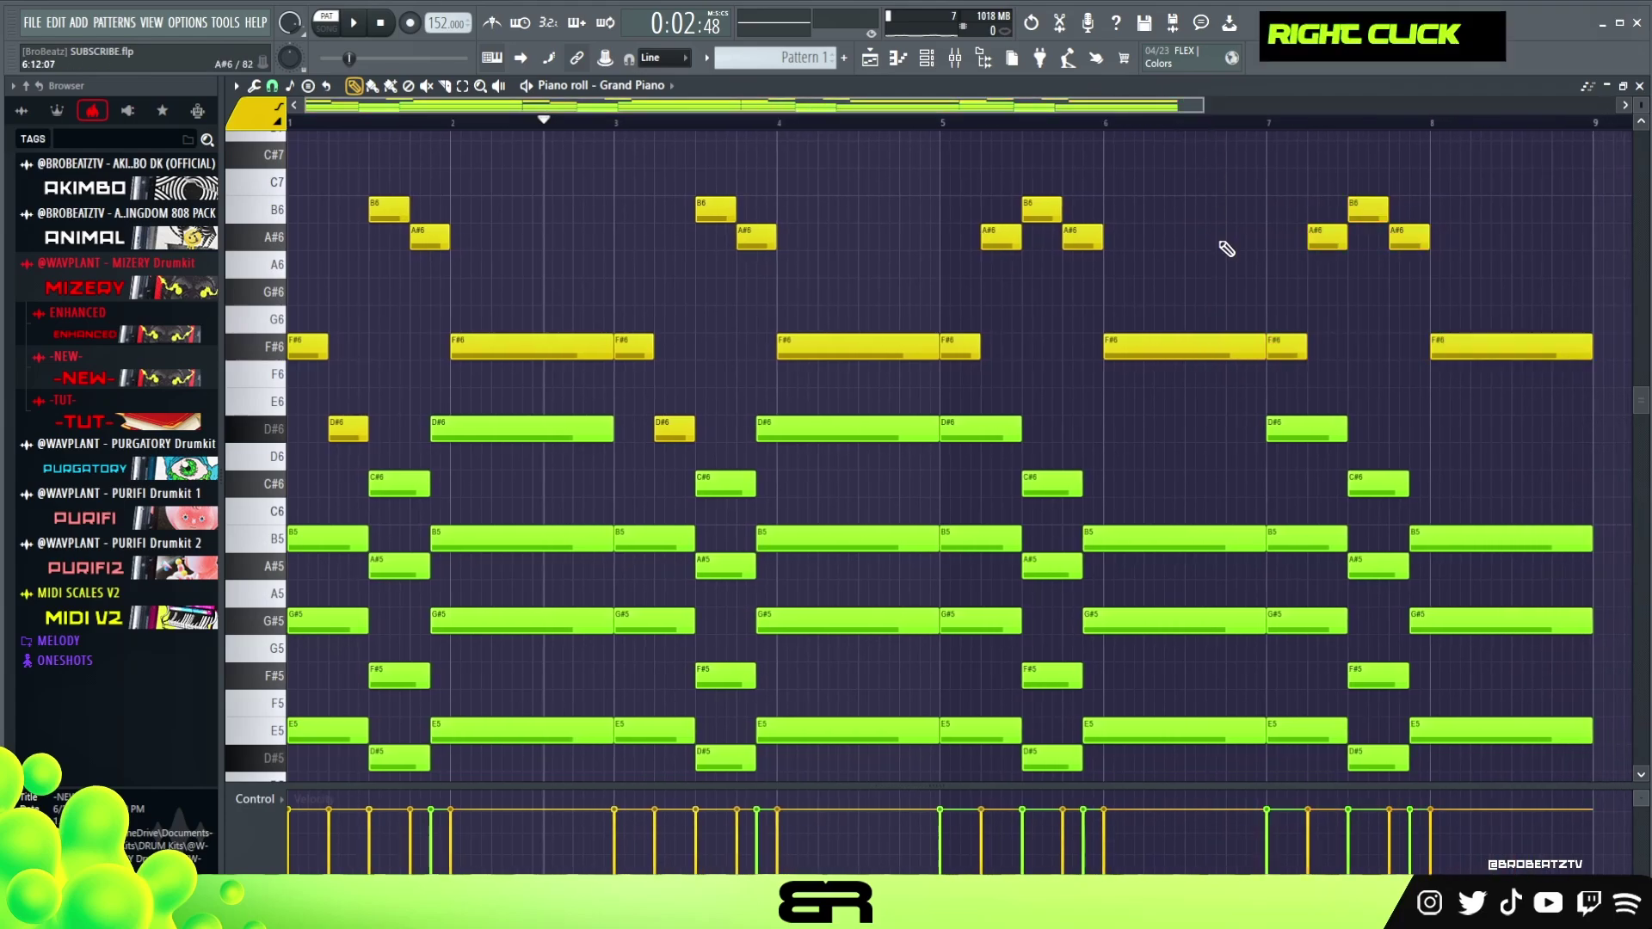
key(space)
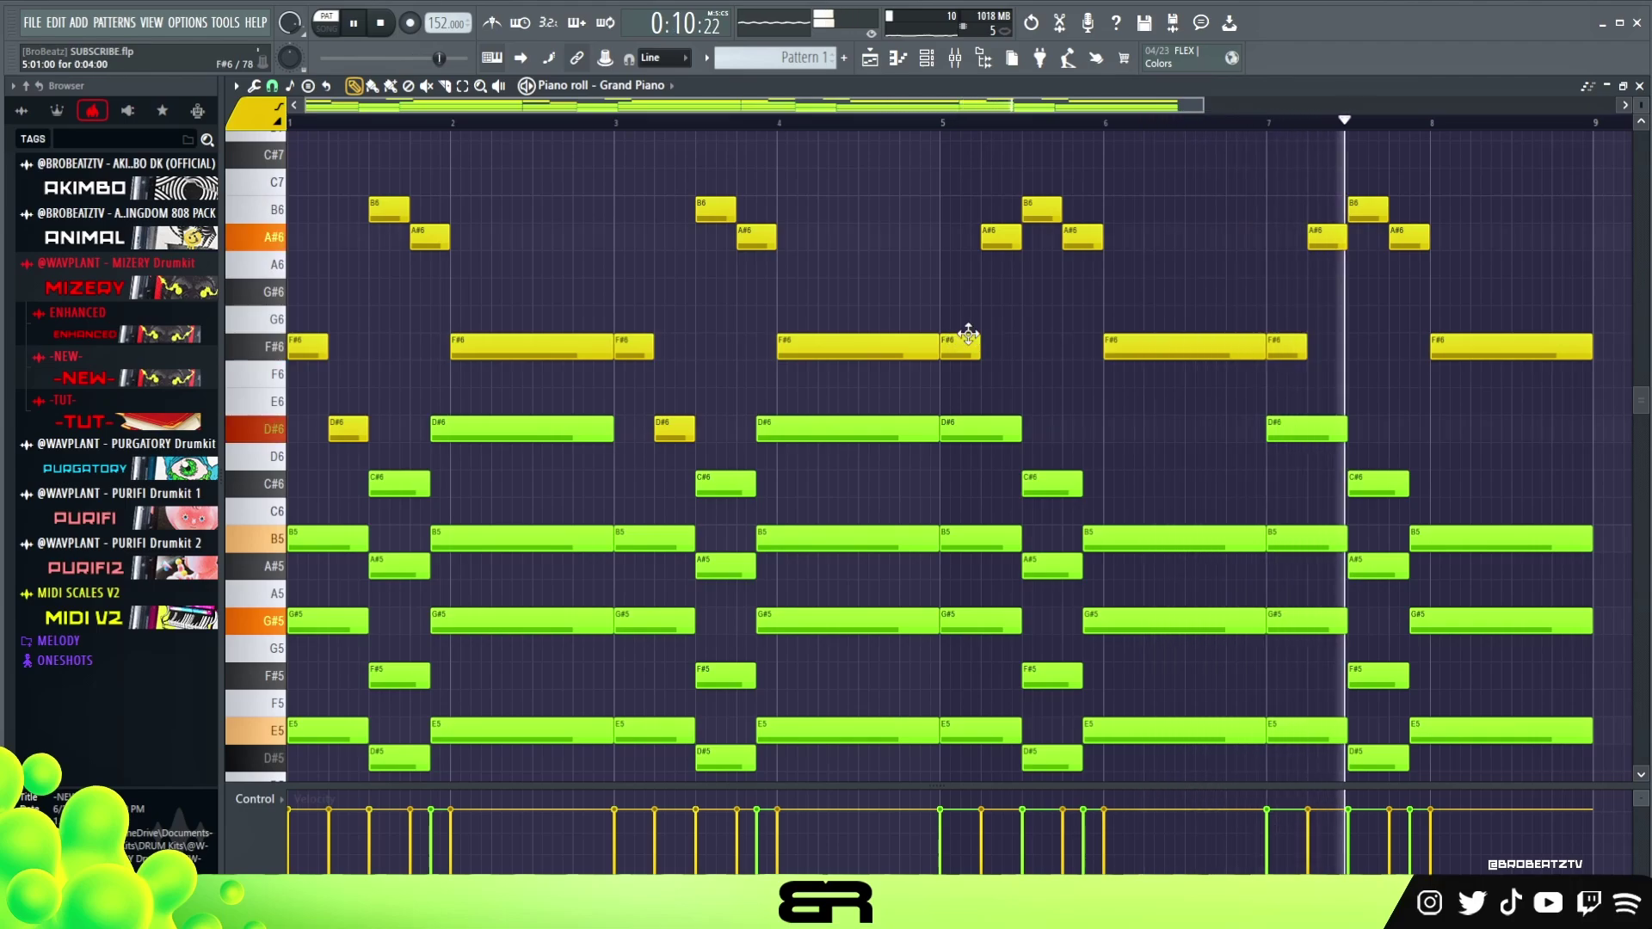
key(space)
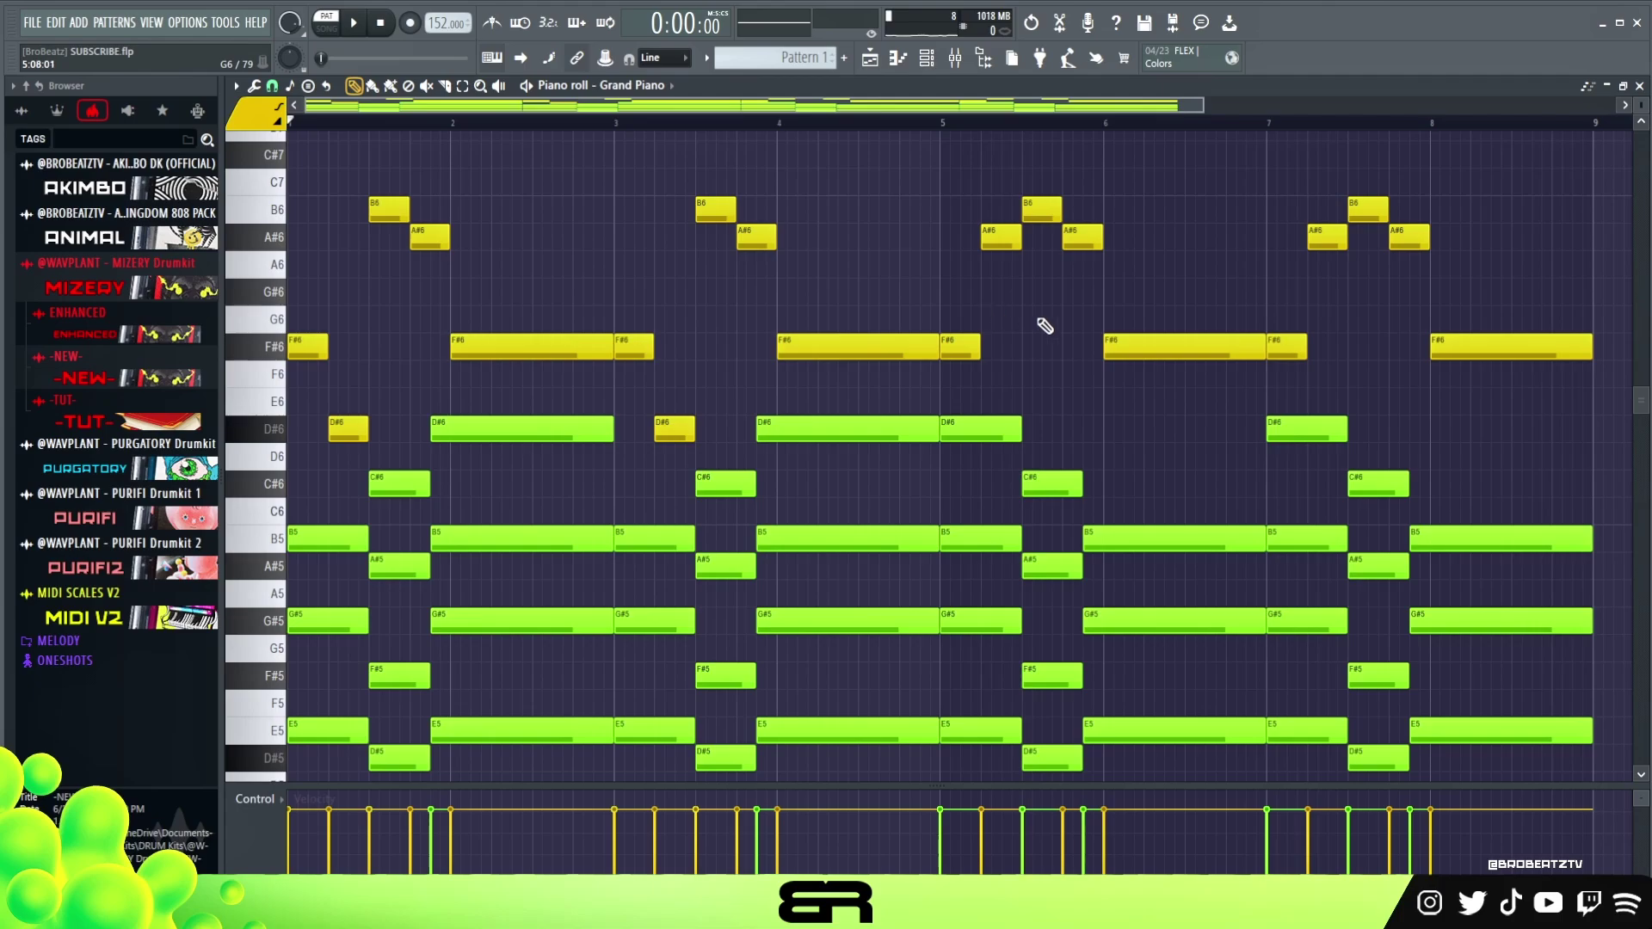
Add a long C#6 note above B5 in the final chord and play the section from bar 5
scroll(1357, 323, down, 4)
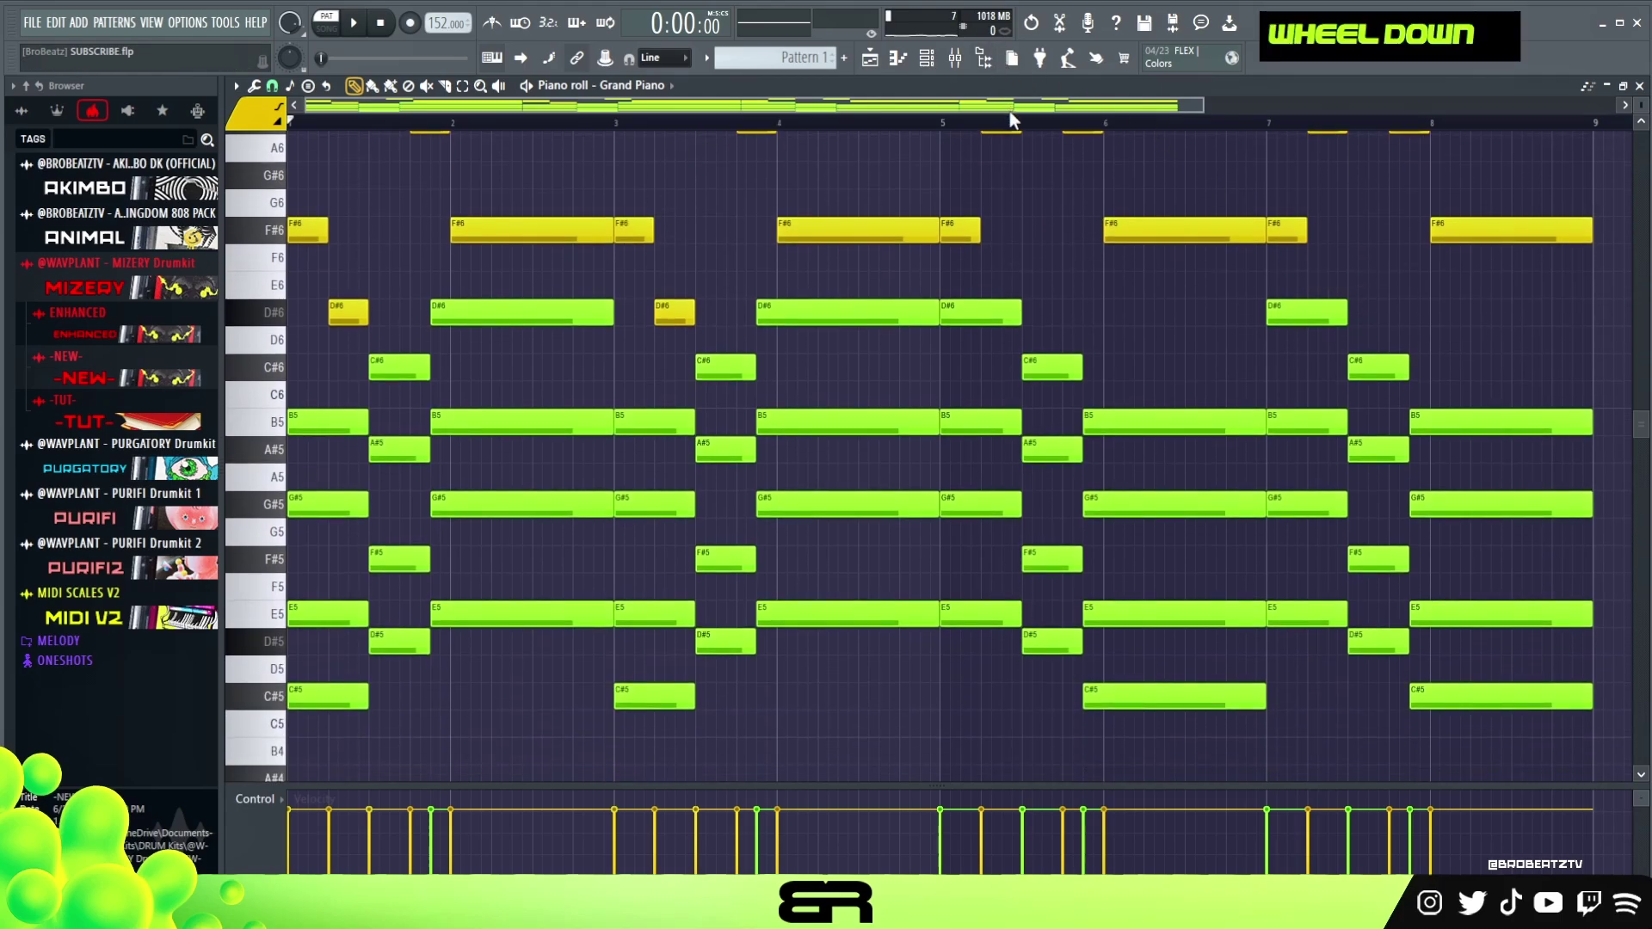
scroll(1024, 111, down, 3)
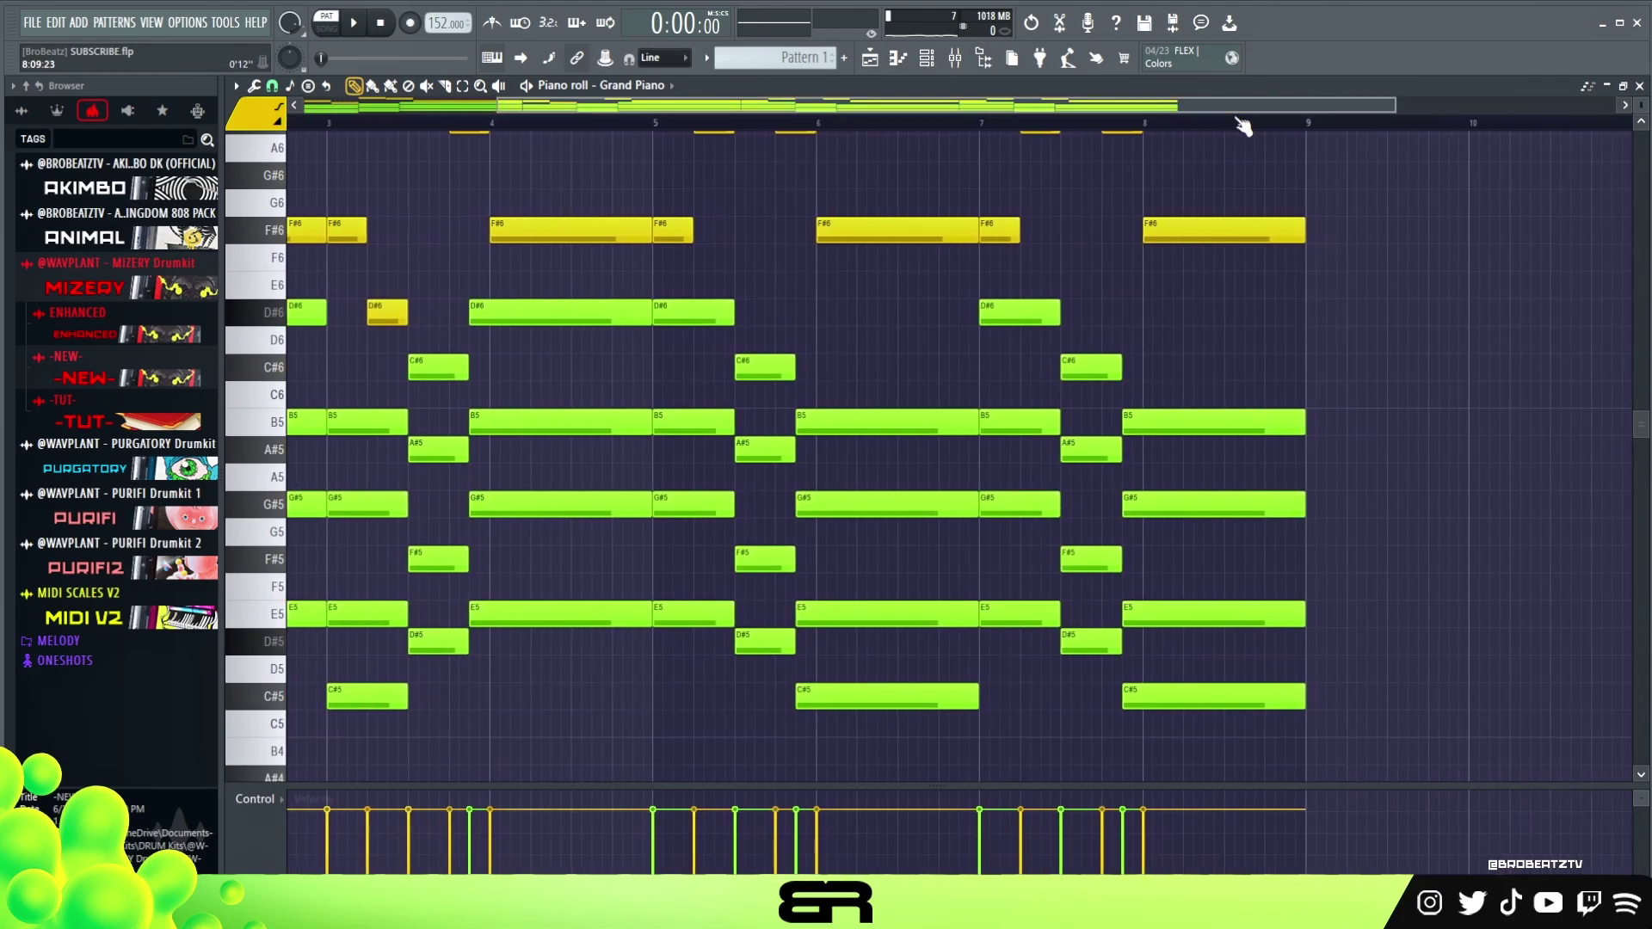
scroll(1243, 127, up, 2)
drag(1118, 421, 1128, 375)
key(space)
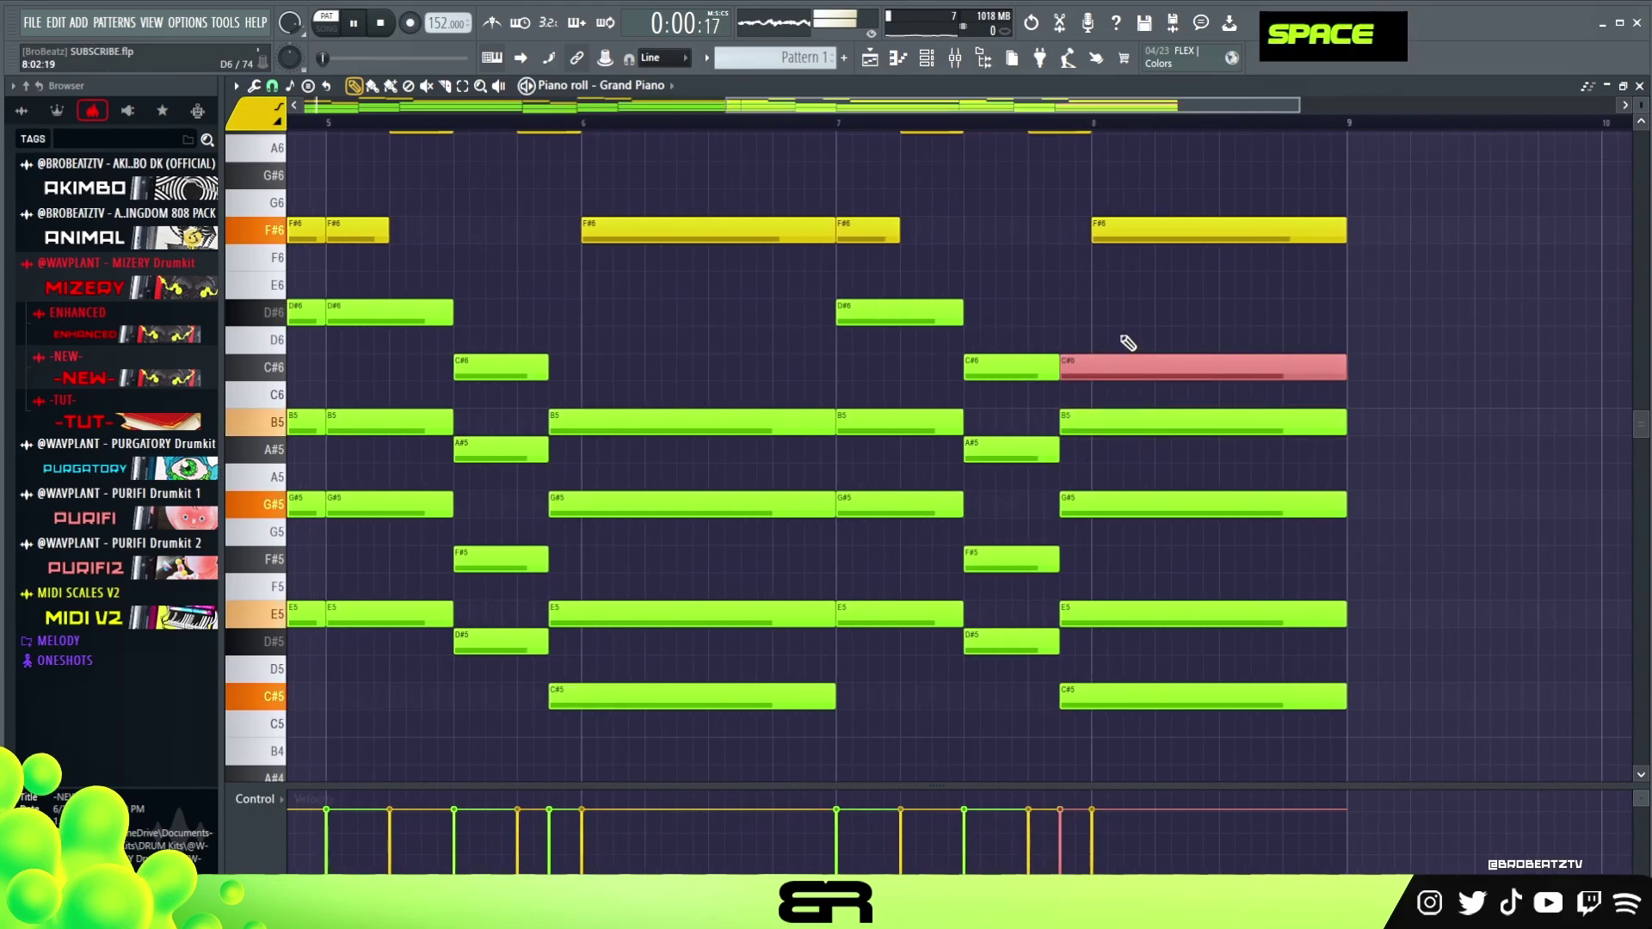
key(space)
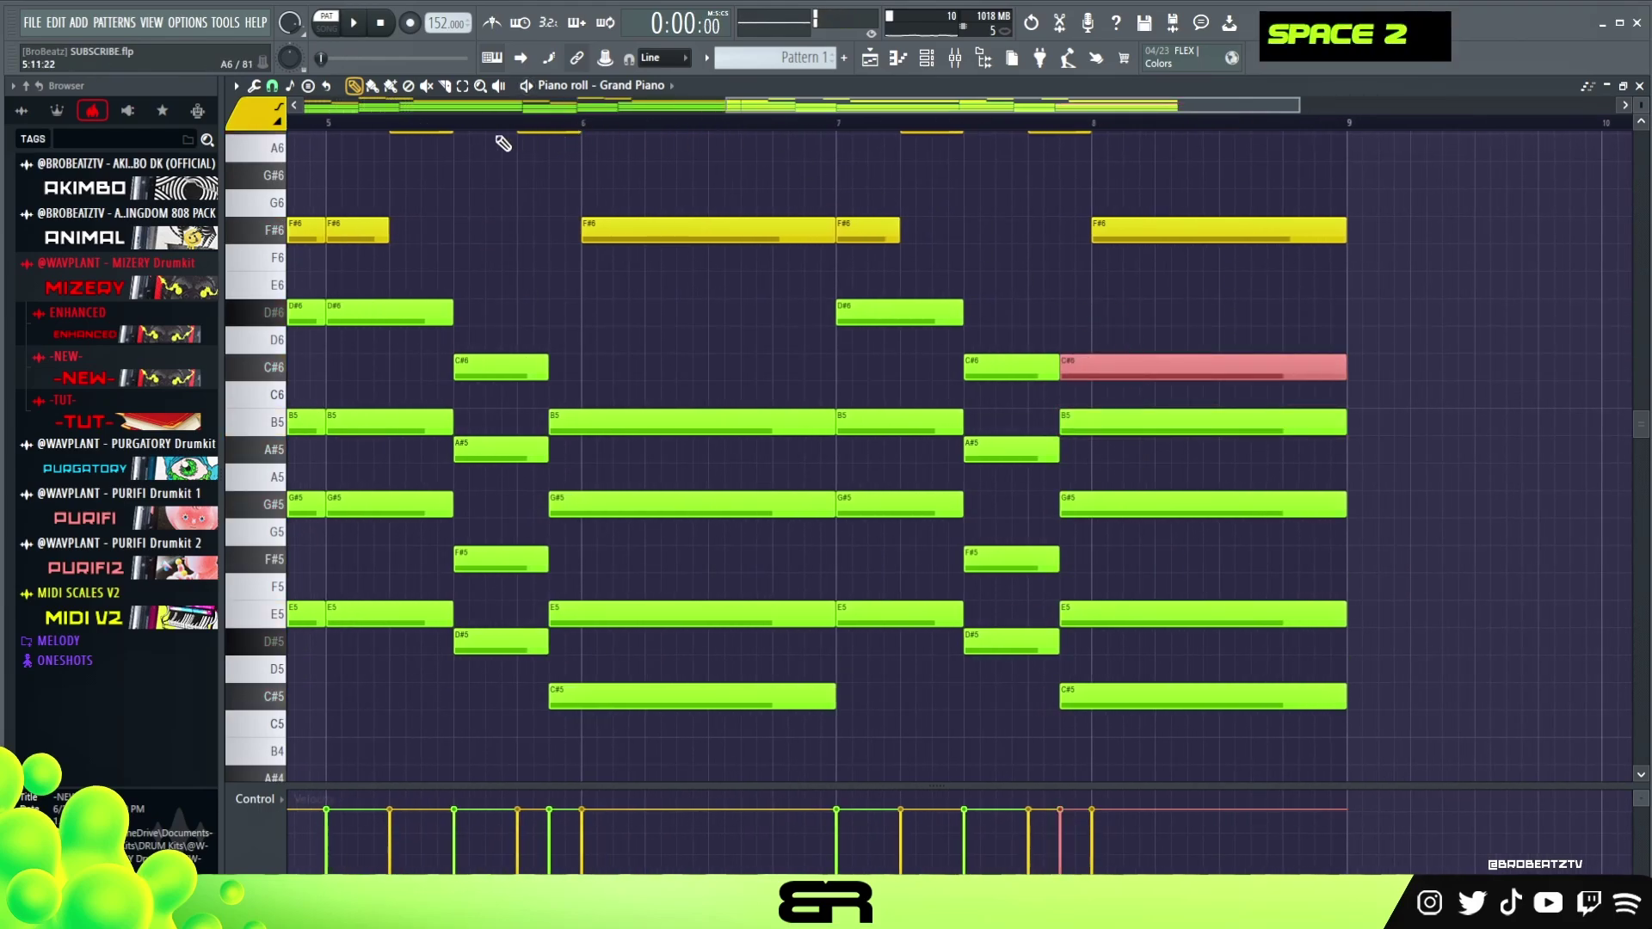
click(389, 122)
key(space)
key(space)
Copy the long C#6 note to the chord that starts late in bar 5 and listen to the result
key(ctrl)
key(ctrl)
shift+drag(1143, 362, 632, 362)
key(space)
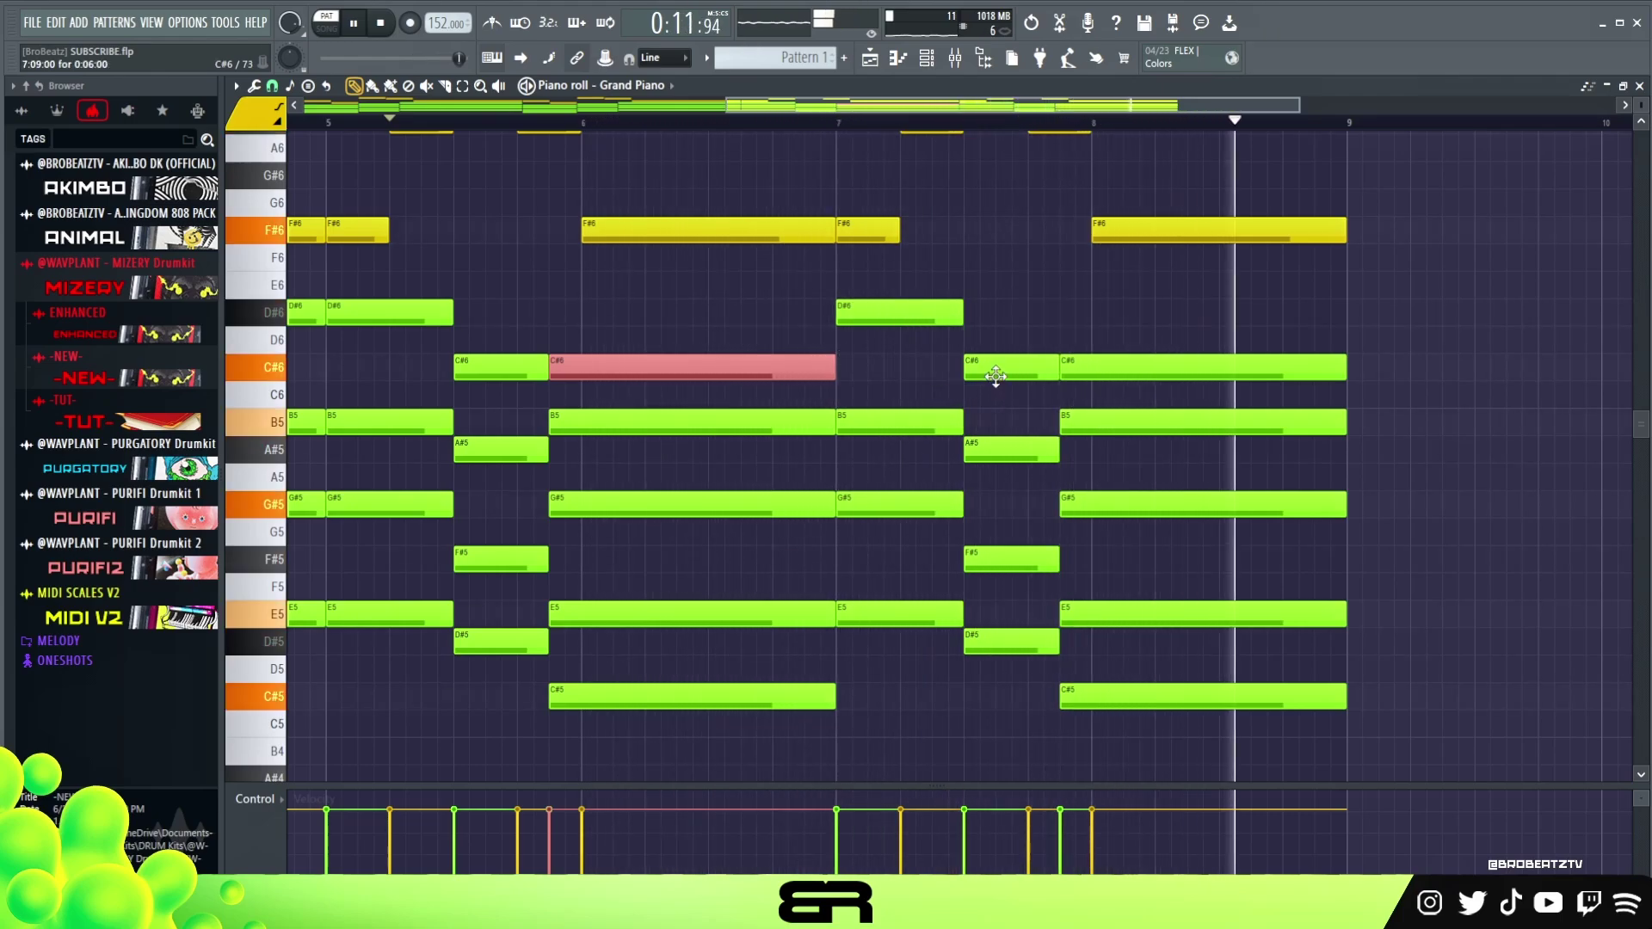
key(space)
Try shifting the two long C#6 notes slightly later than their chords and play them back
ctrl+click(1165, 370)
ctrl+shift+click(660, 370)
alt+shift+scroll(661, 379, down, 1)
right_click(641, 302)
click(502, 118)
key(space)
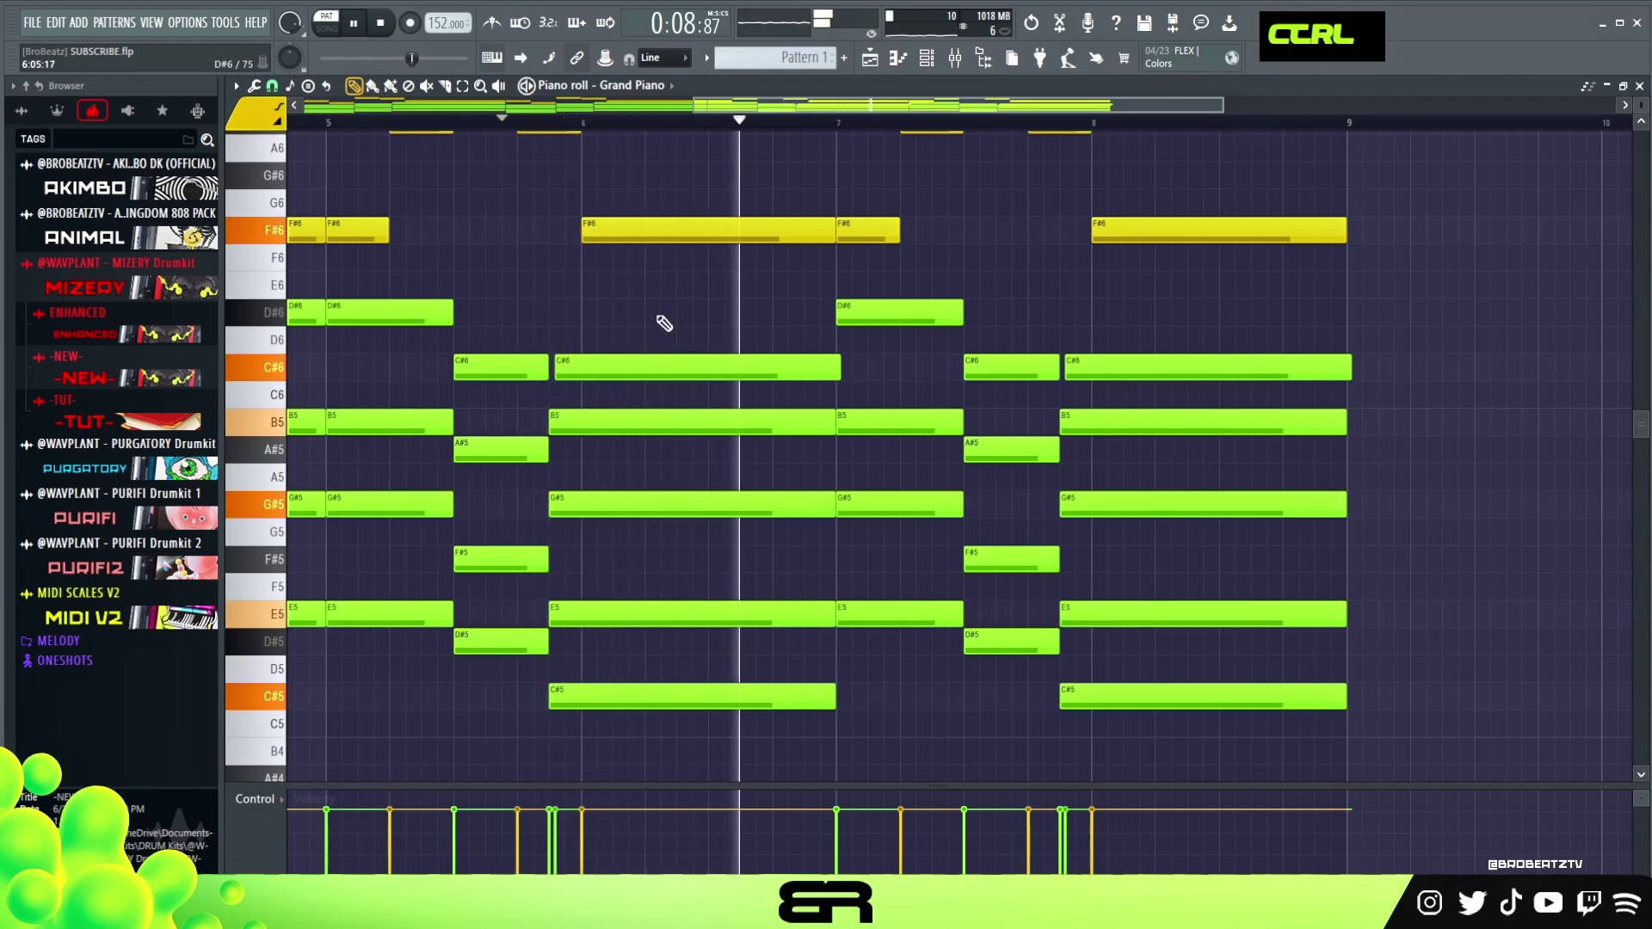
key(ctrl+space)
Quantize the two shifted long C#6 notes back to the grid
ctrl+shift+click(671, 367)
ctrl+shift+click(1155, 370)
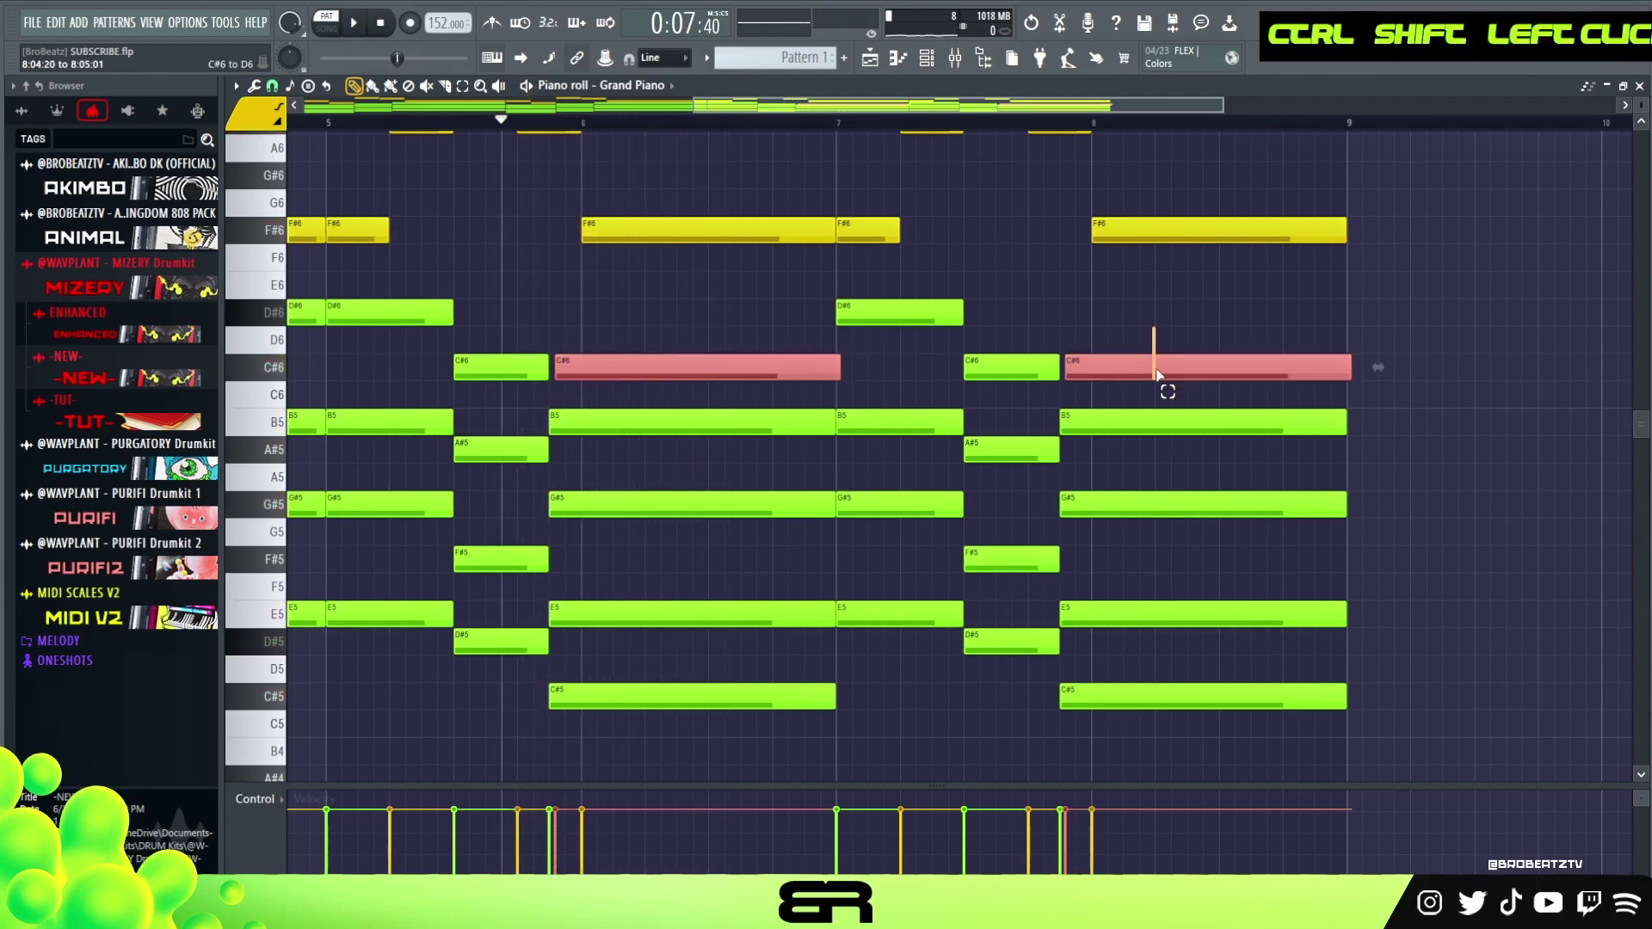
key(ctrl+q)
right_click(1111, 332)
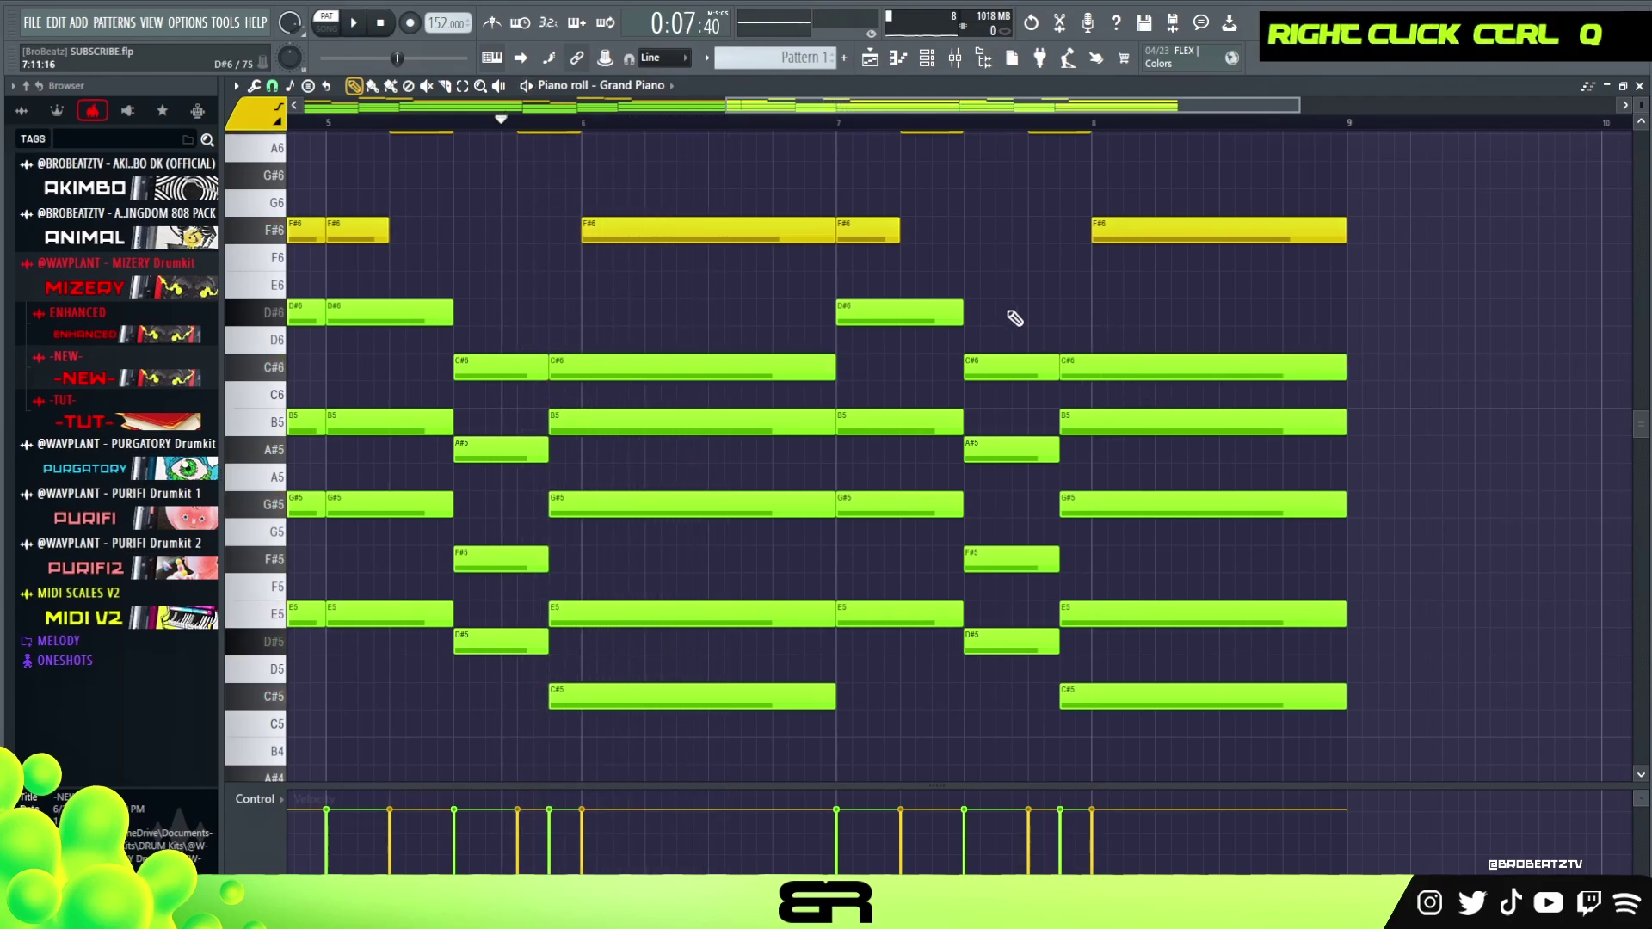
Open the Violas Staccato instrument from the channel rack and audition its sound with a few test notes
ctrl+scroll(704, 295, down, 2)
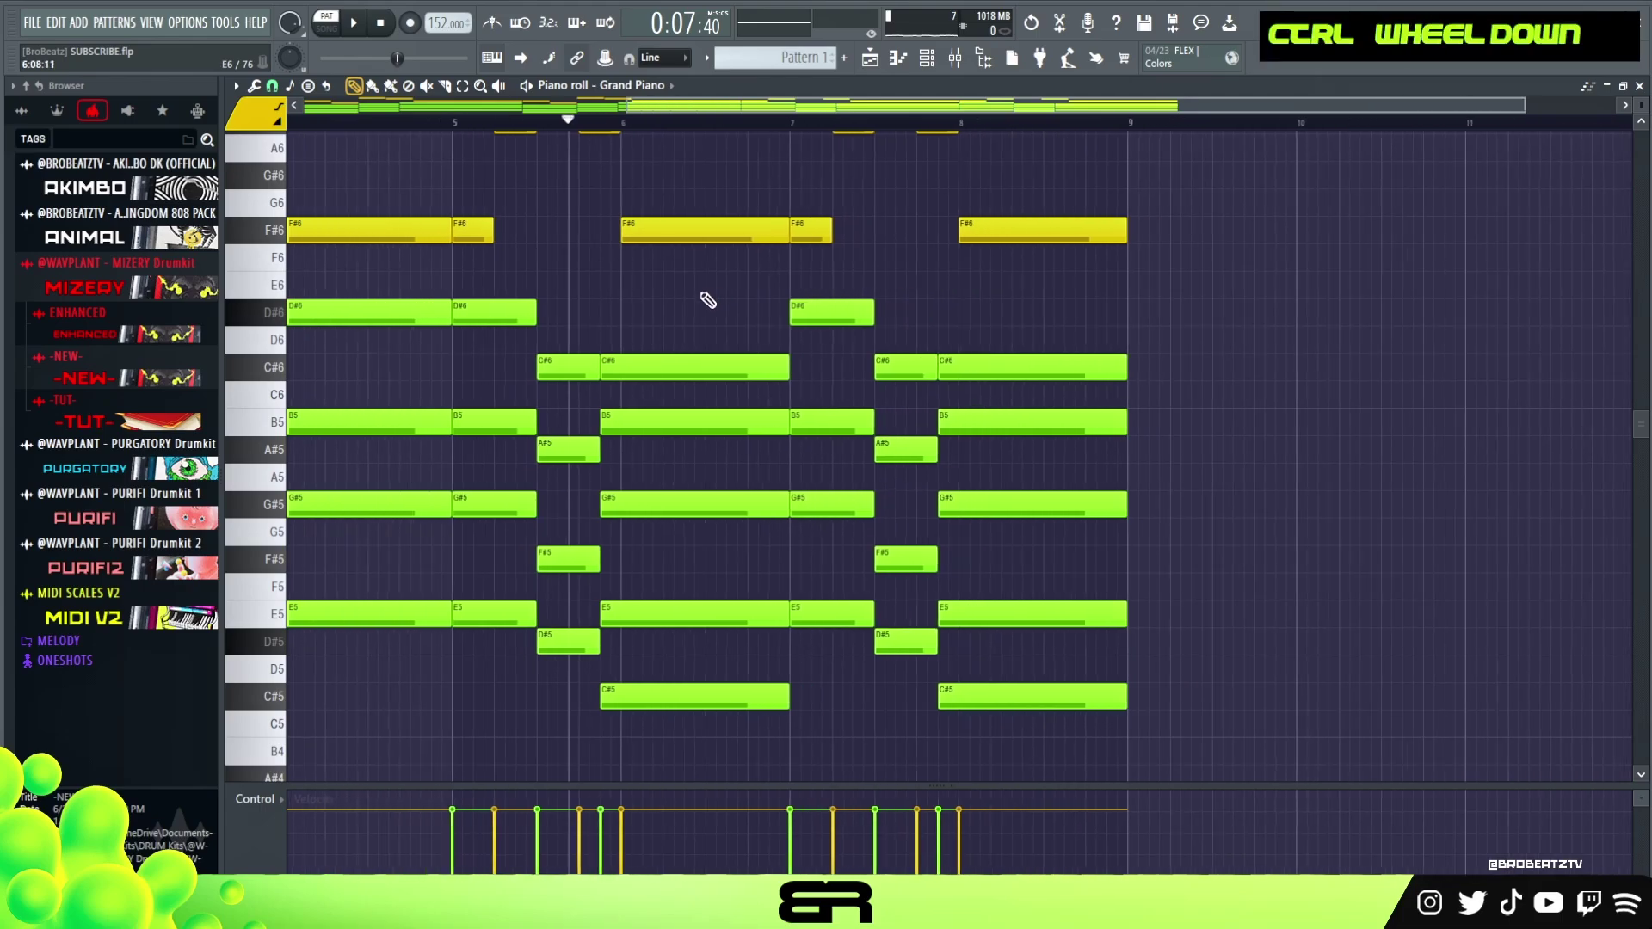
ctrl+scroll(704, 295, up, 2)
ctrl+right_click(714, 297)
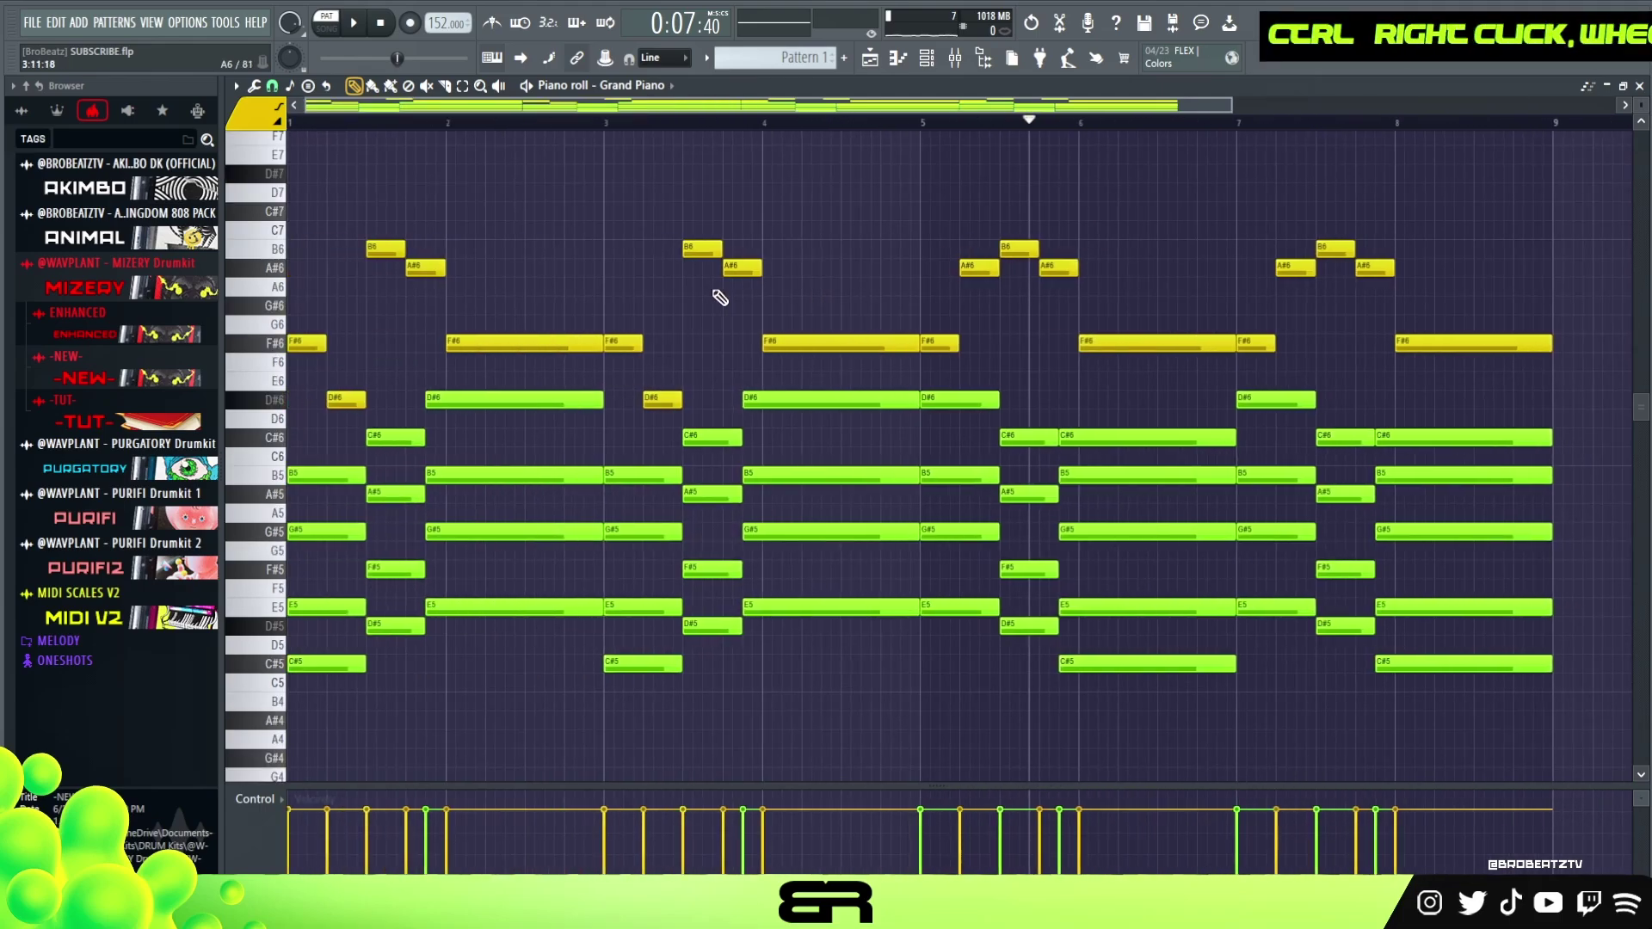
click(927, 69)
click(532, 268)
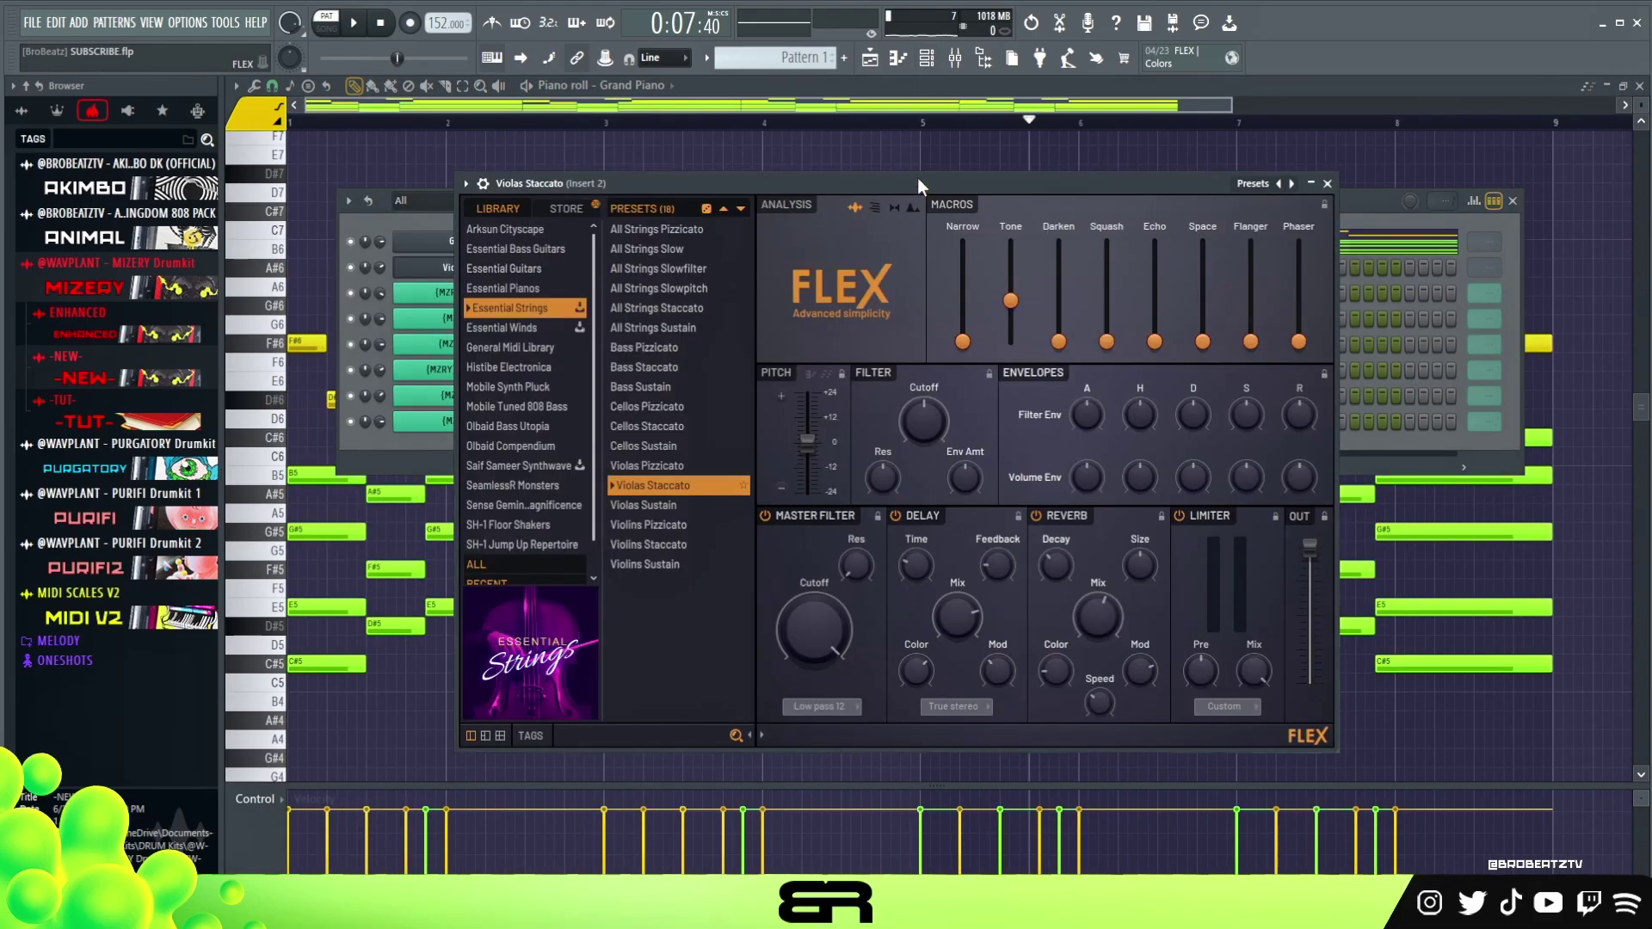
drag(917, 179, 962, 177)
key(e)
key(e)
key(g)
key(e)
key(g)
key(e)
key(g)
key(e)
key(g)
key(e)
key(t)
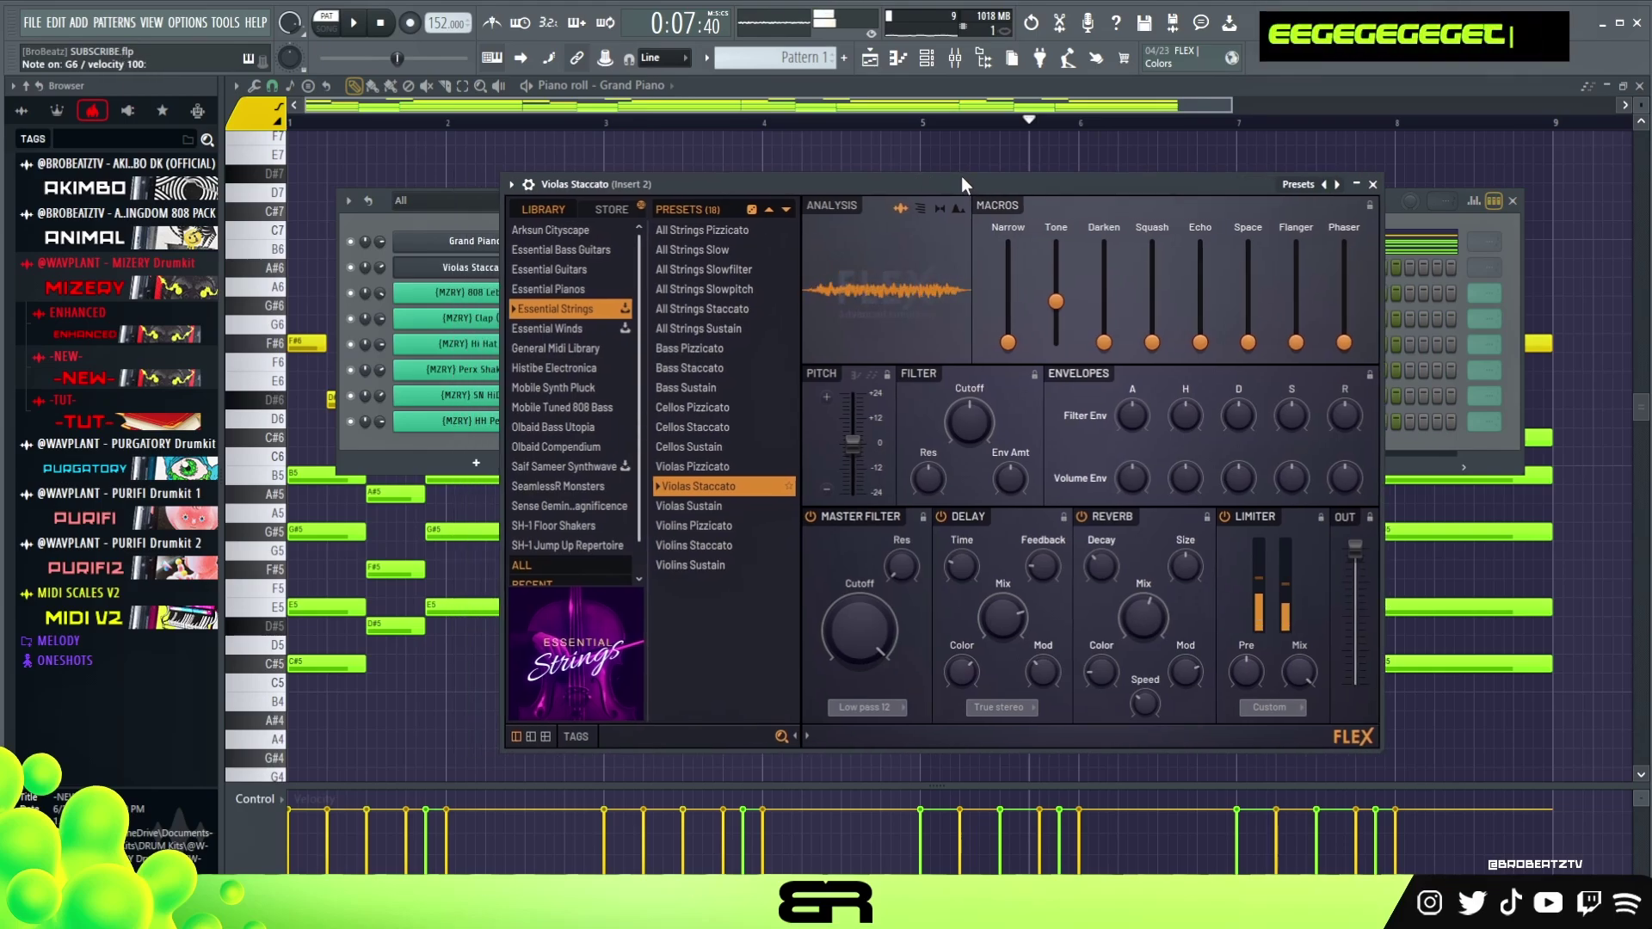
key(w)
key(e)
key(t)
key(w)
key(e)
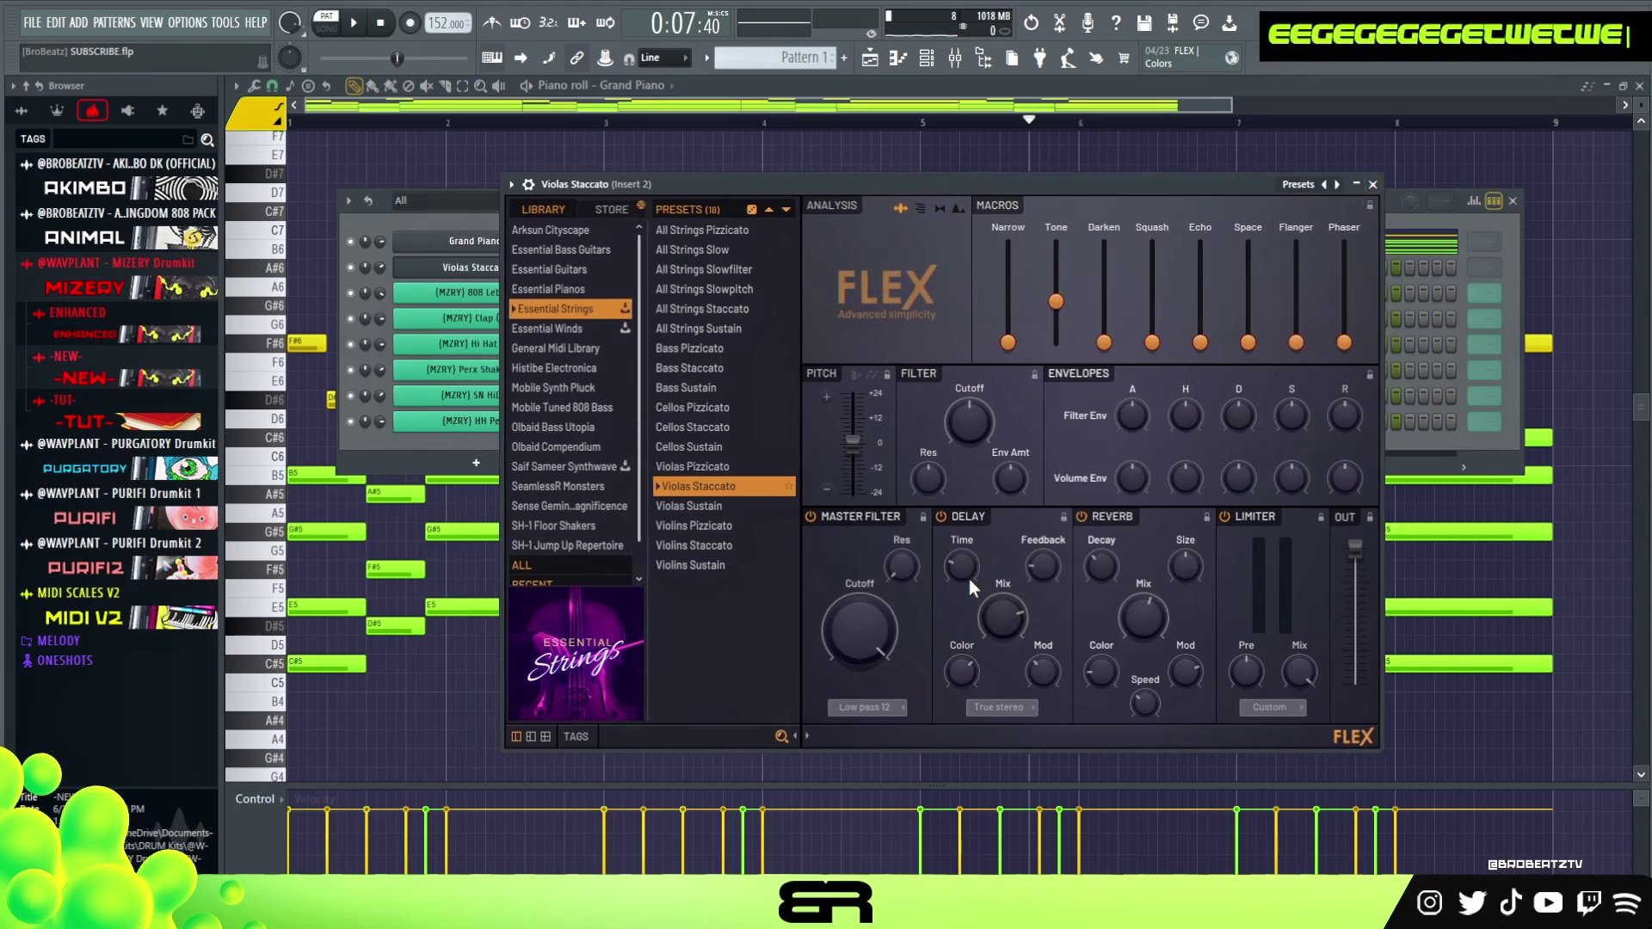
Open an empty piano roll for Violas Staccato in place of its instrument window and set the note colour to green
click(1374, 184)
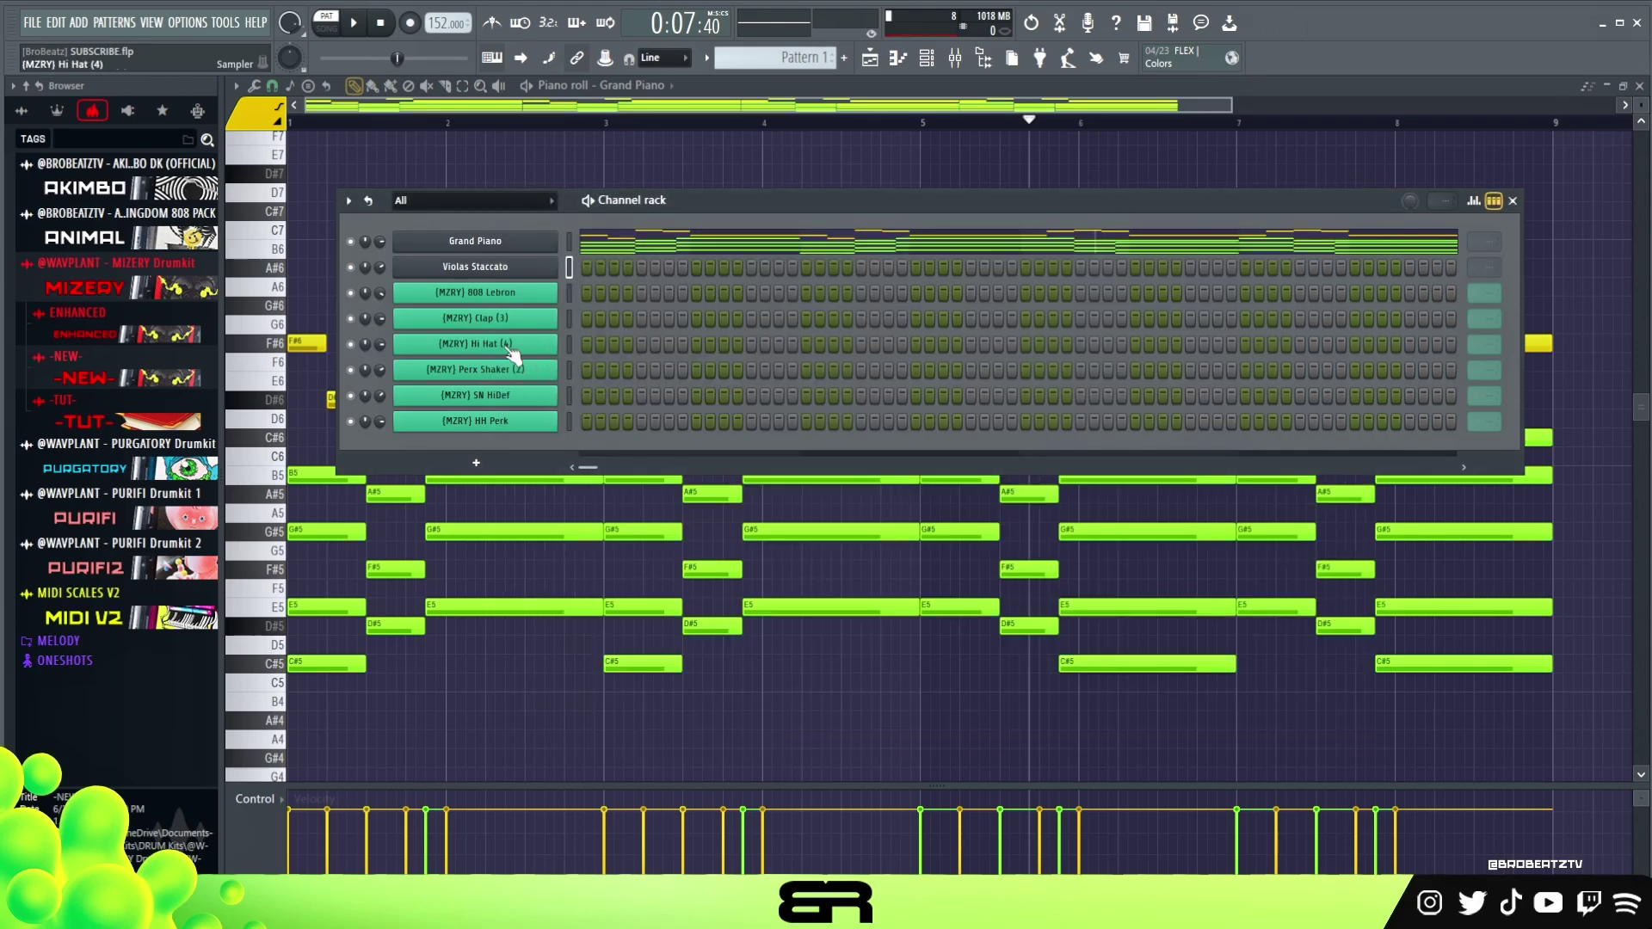
right_click(516, 272)
click(585, 265)
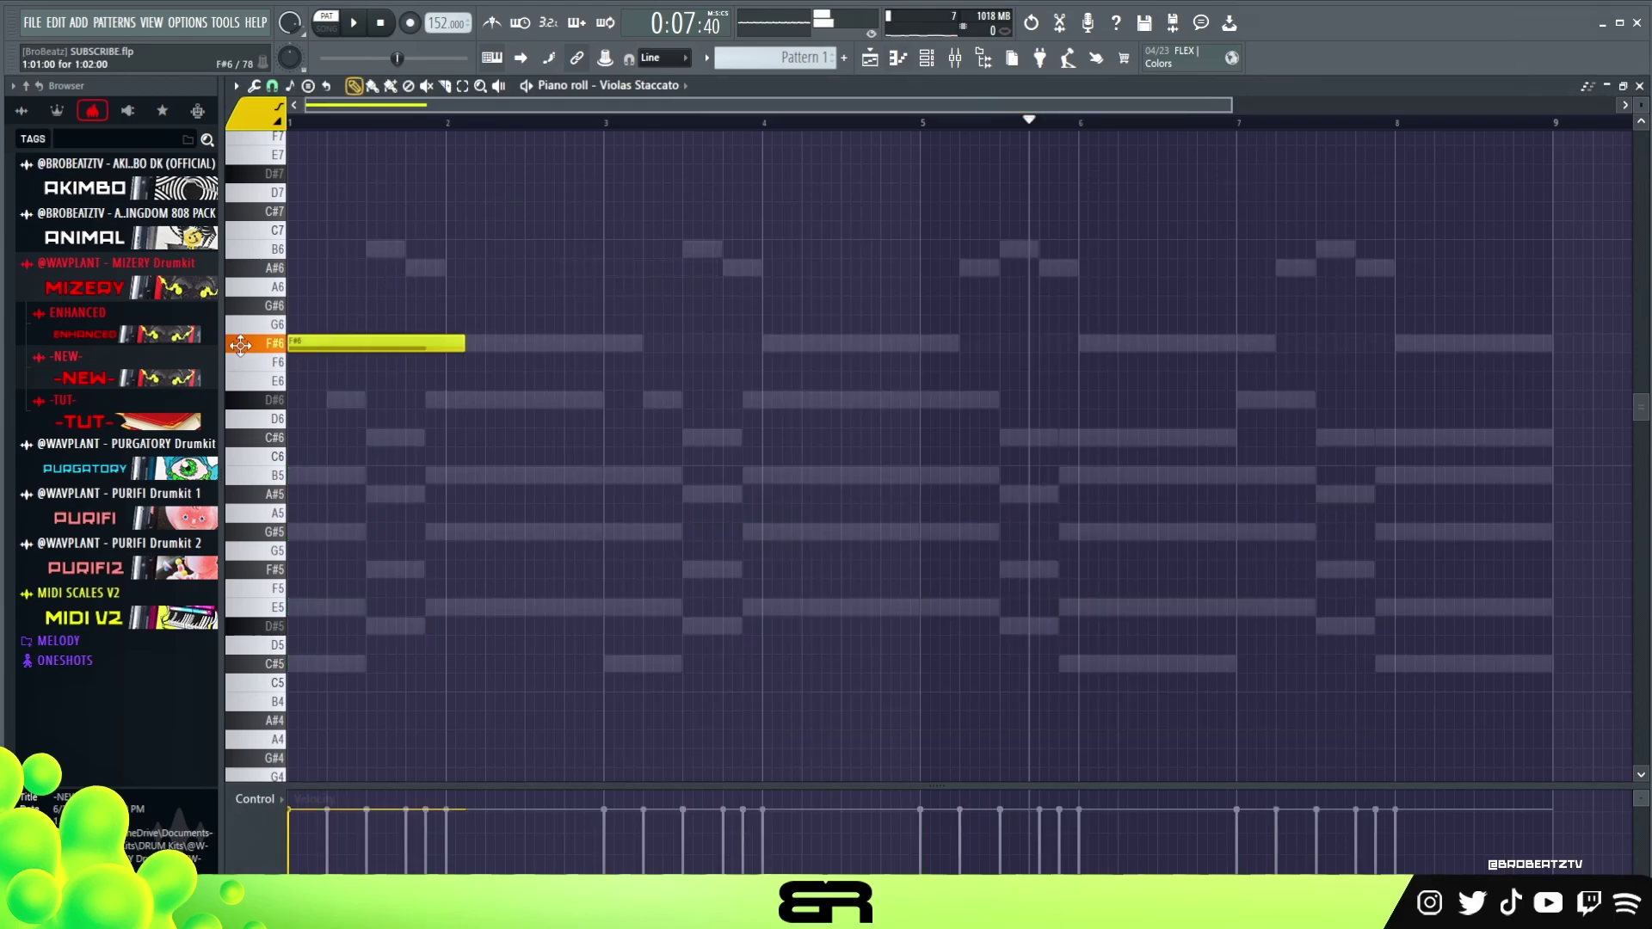
scroll(360, 137, up, 2)
double_click(255, 111)
right_click(251, 151)
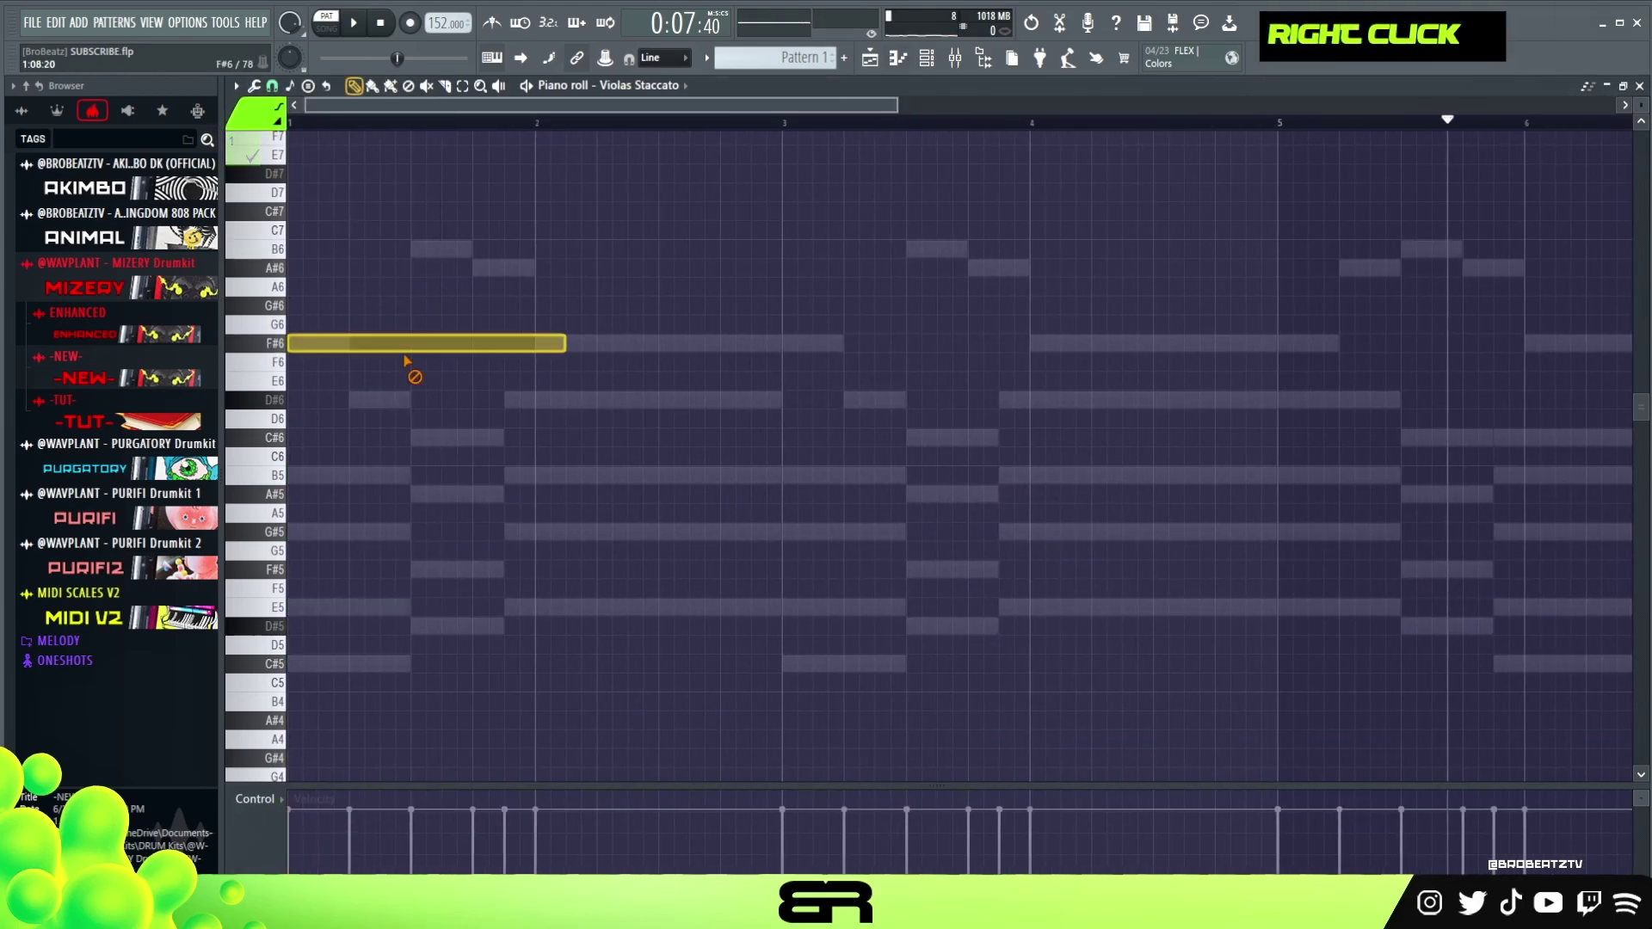
Write eight-step green F#6 and C#6 notes across bar 1 and an eight-step D#6 at the start of bar 2
drag(558, 347, 542, 351)
drag(392, 370, 542, 399)
ctrl+click(349, 342)
key(space)
key(space)
key(space)
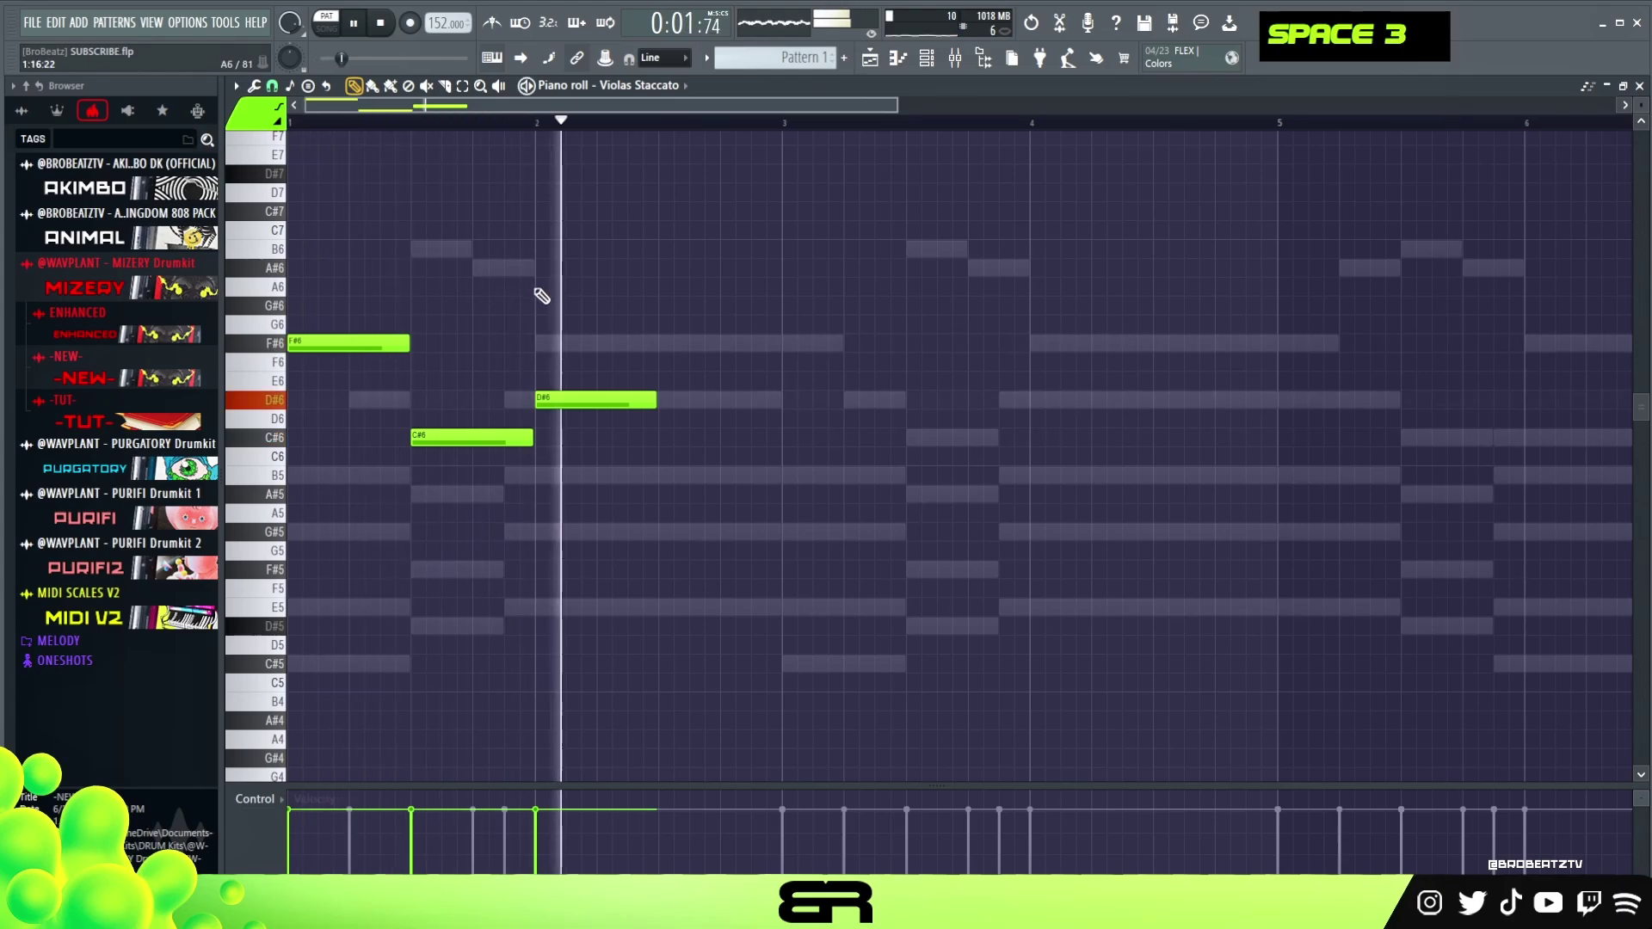
Raise the velocity of the three Violas Staccato notes slightly and play them back
alt+scroll(604, 377, up, 3)
key(space)
key(space)
key(space)
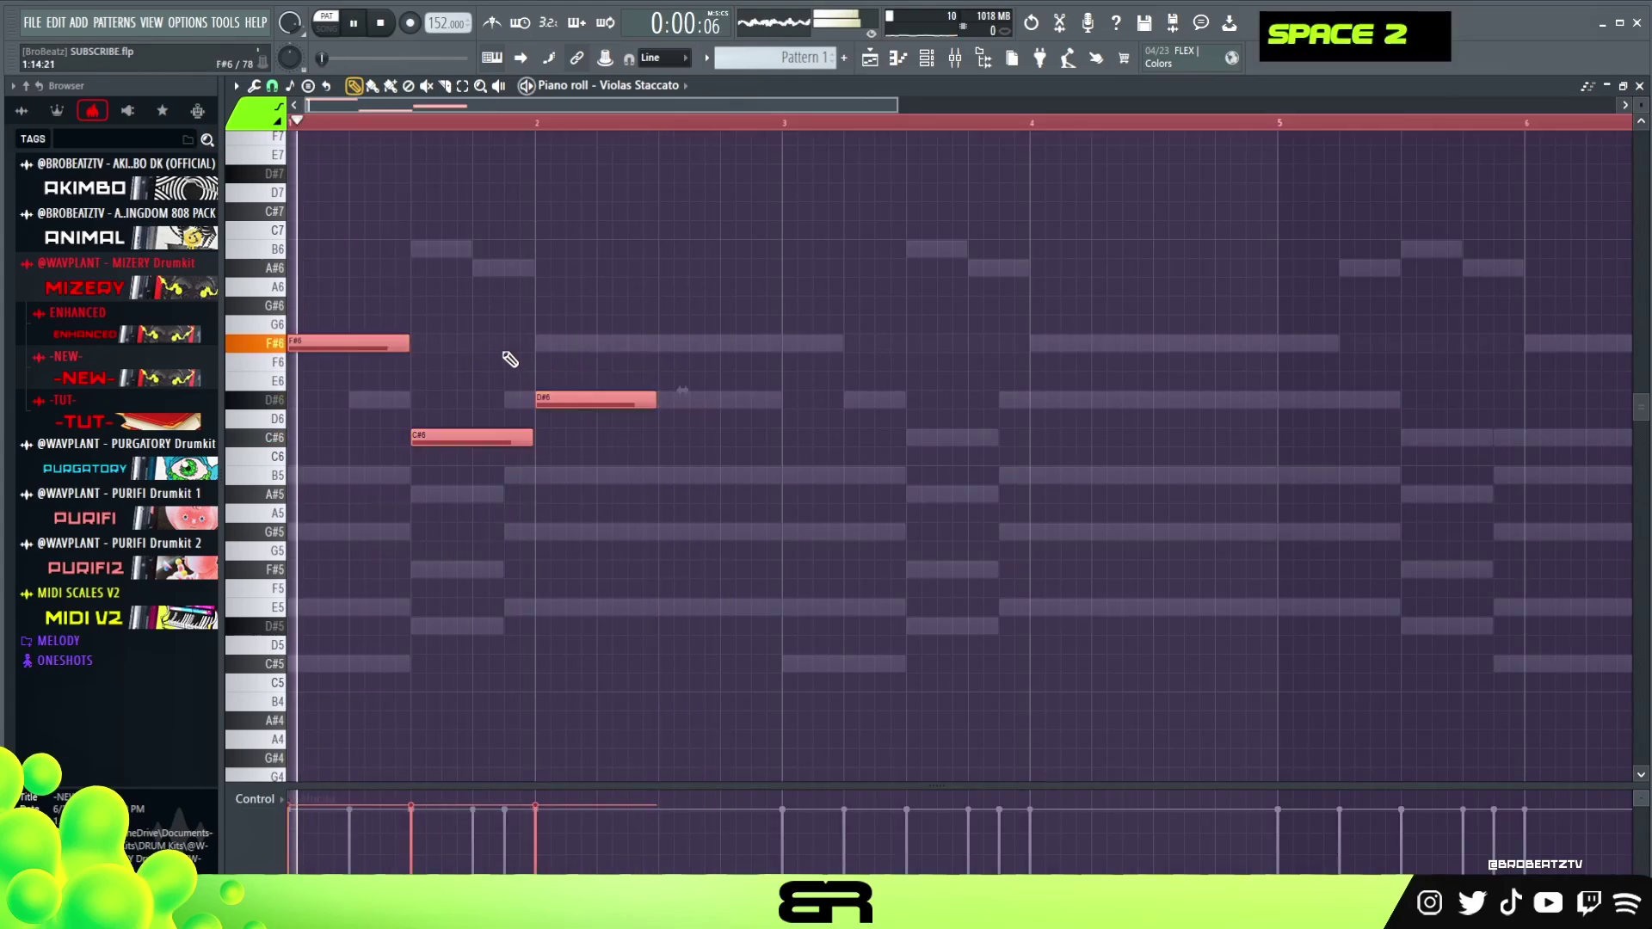
Duplicate the three-note Violas Staccato phrase every two bars through bar 8 and play the full pattern
shift+drag(356, 343, 837, 348)
key(ctrl+a)
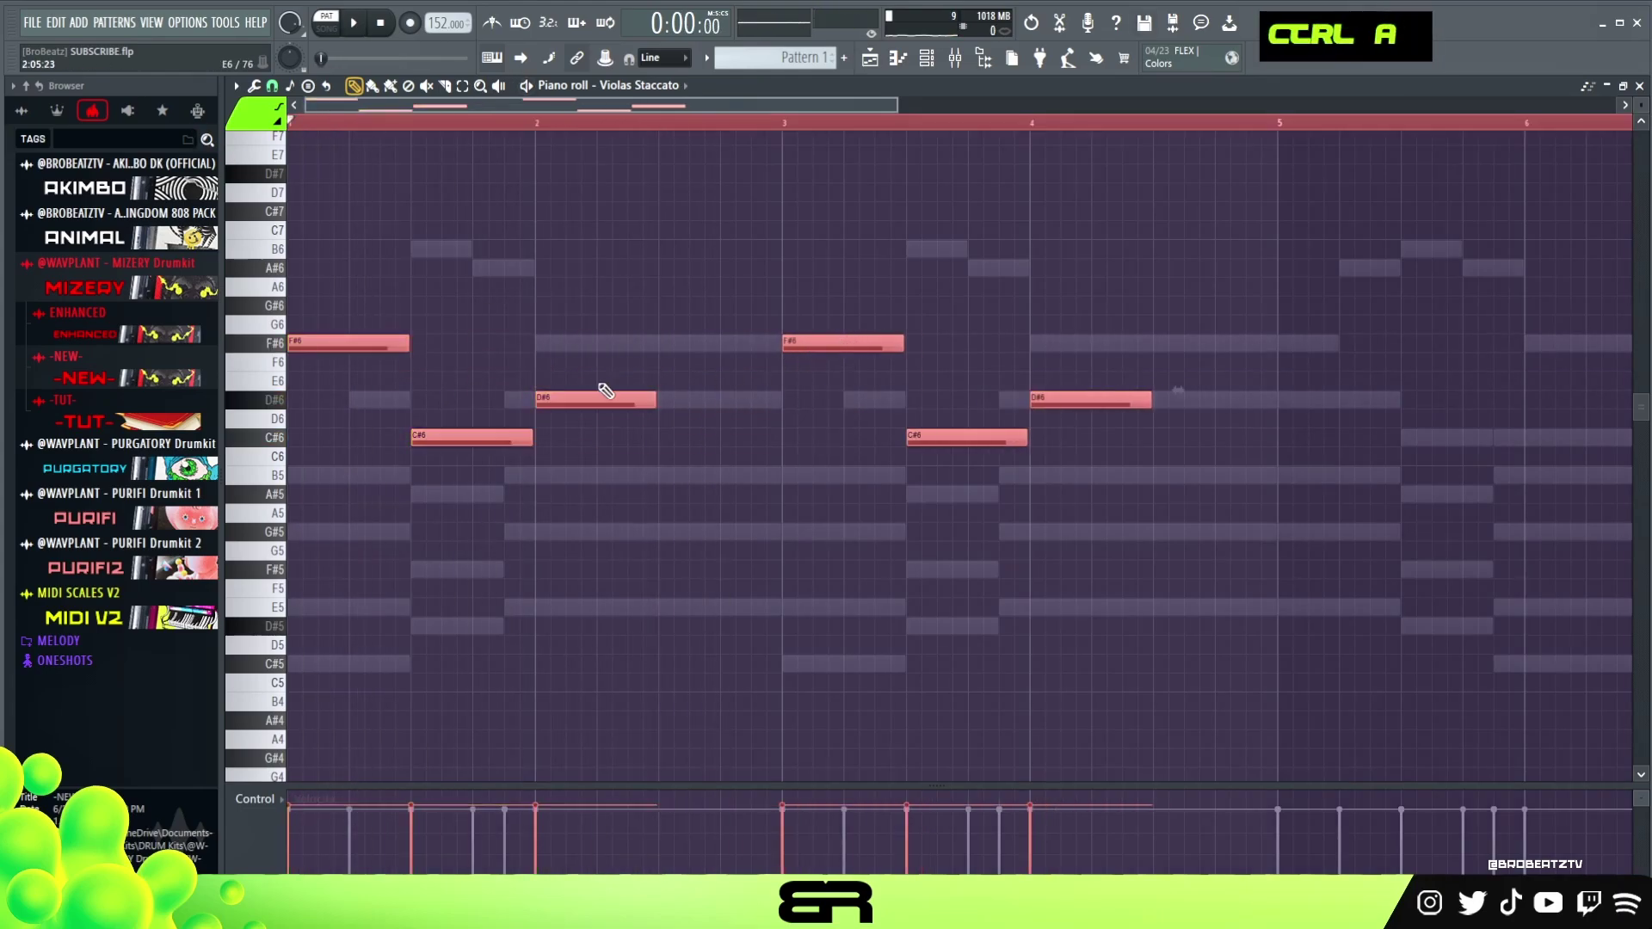
shift+drag(344, 345, 1320, 365)
right_click(1191, 307)
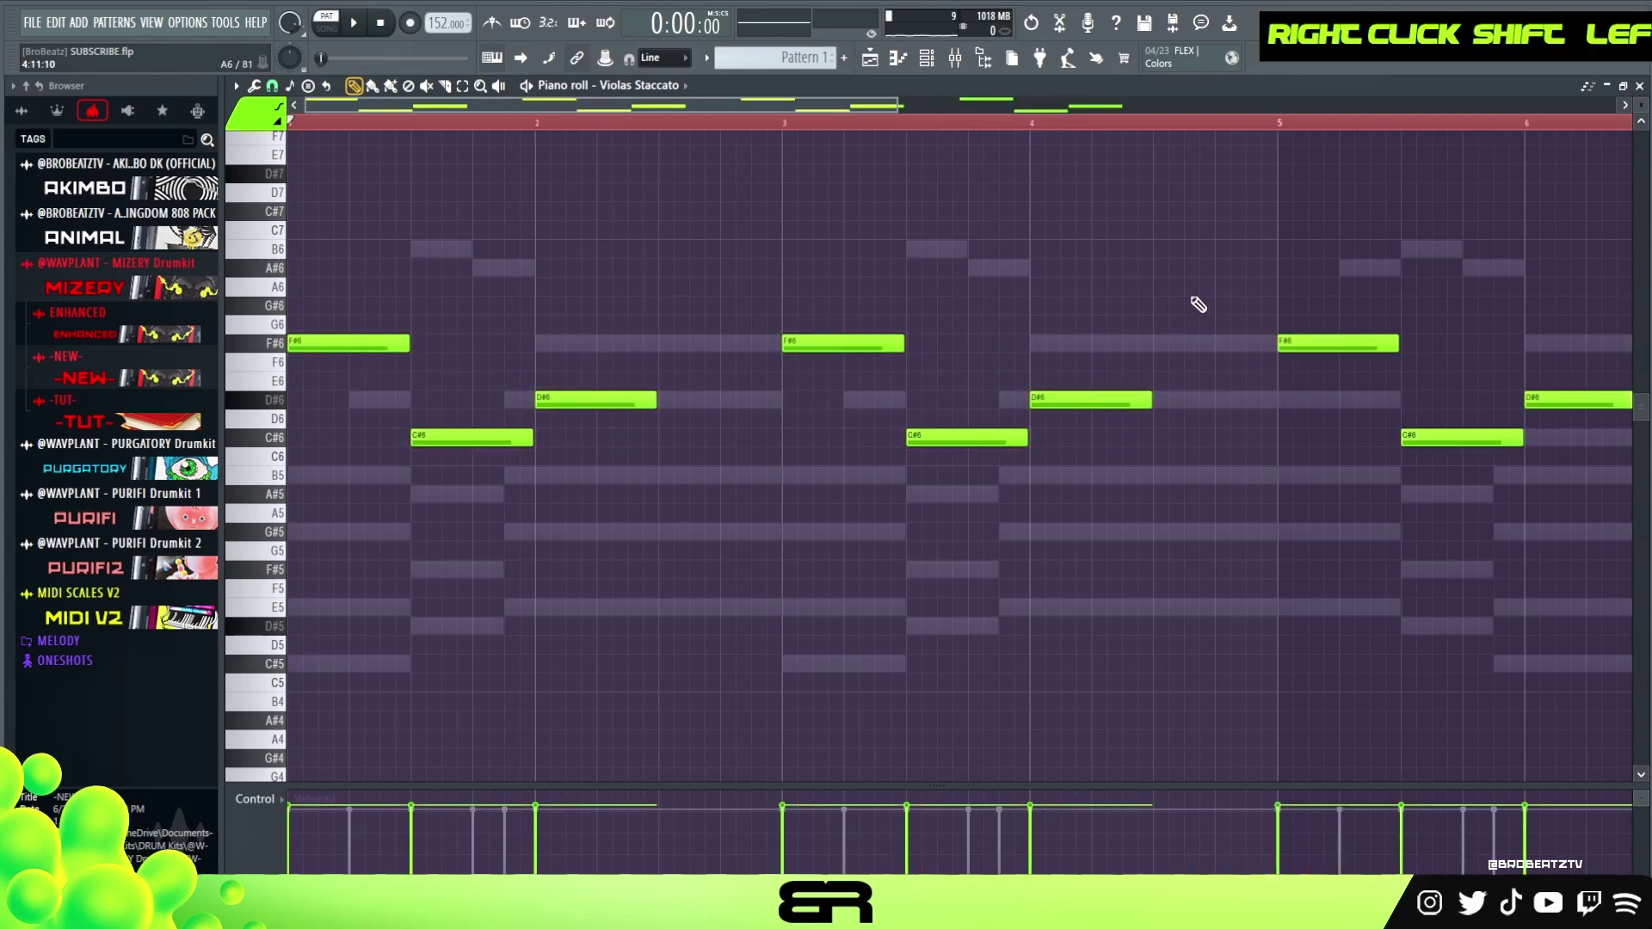
ctrl+right_click(1122, 294)
key(space)
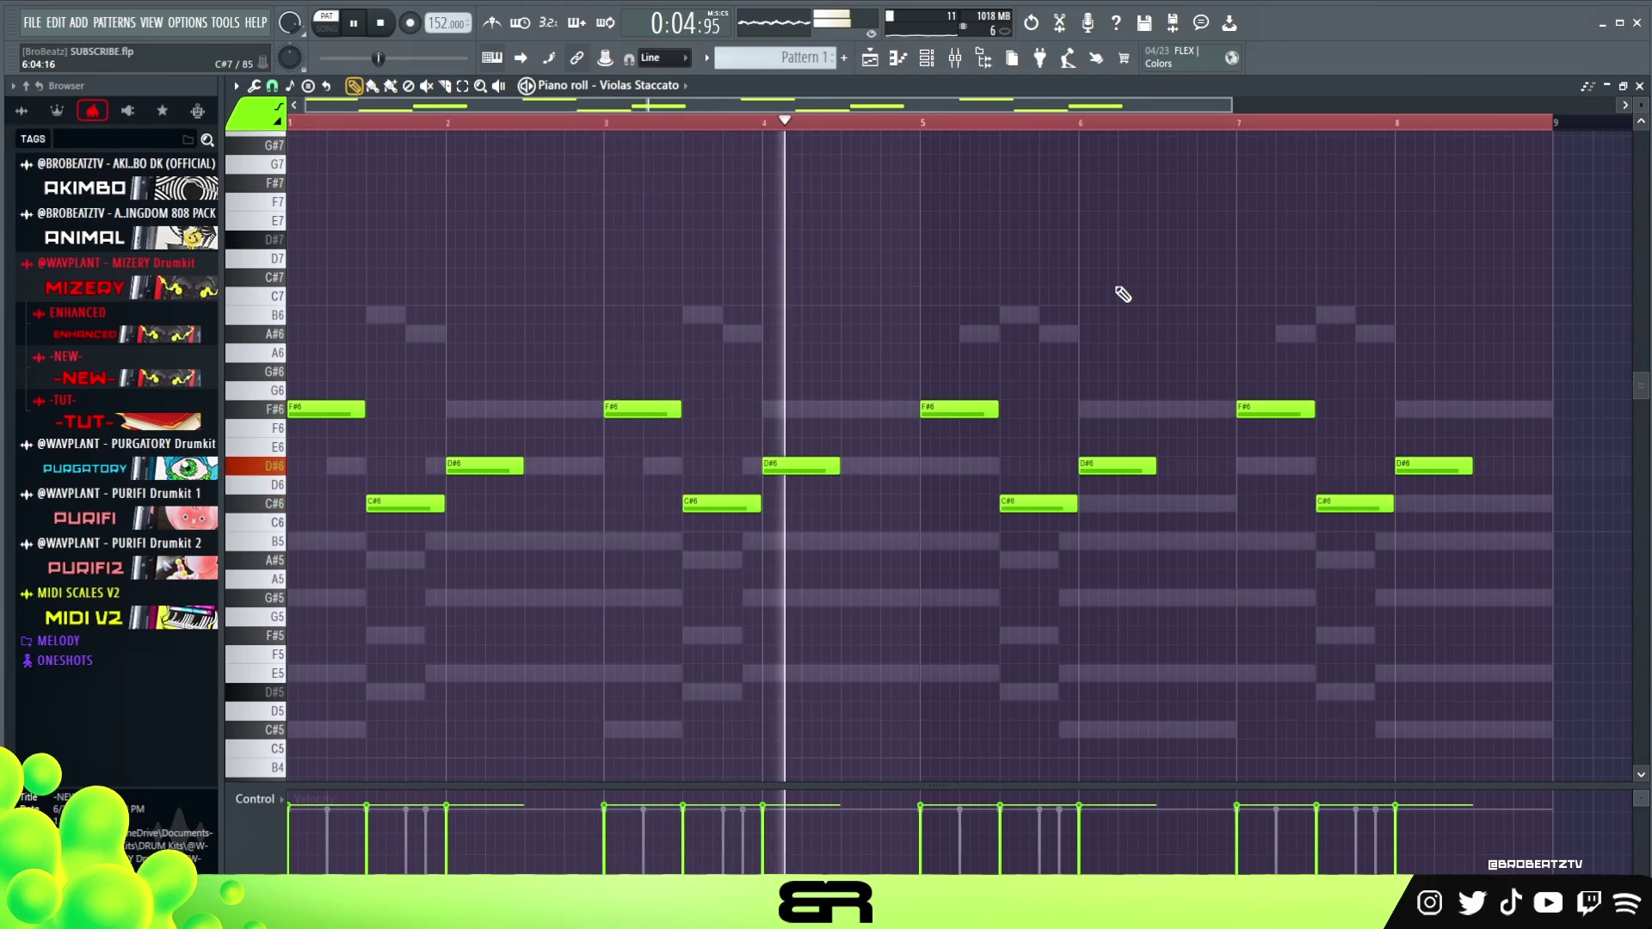
key(space)
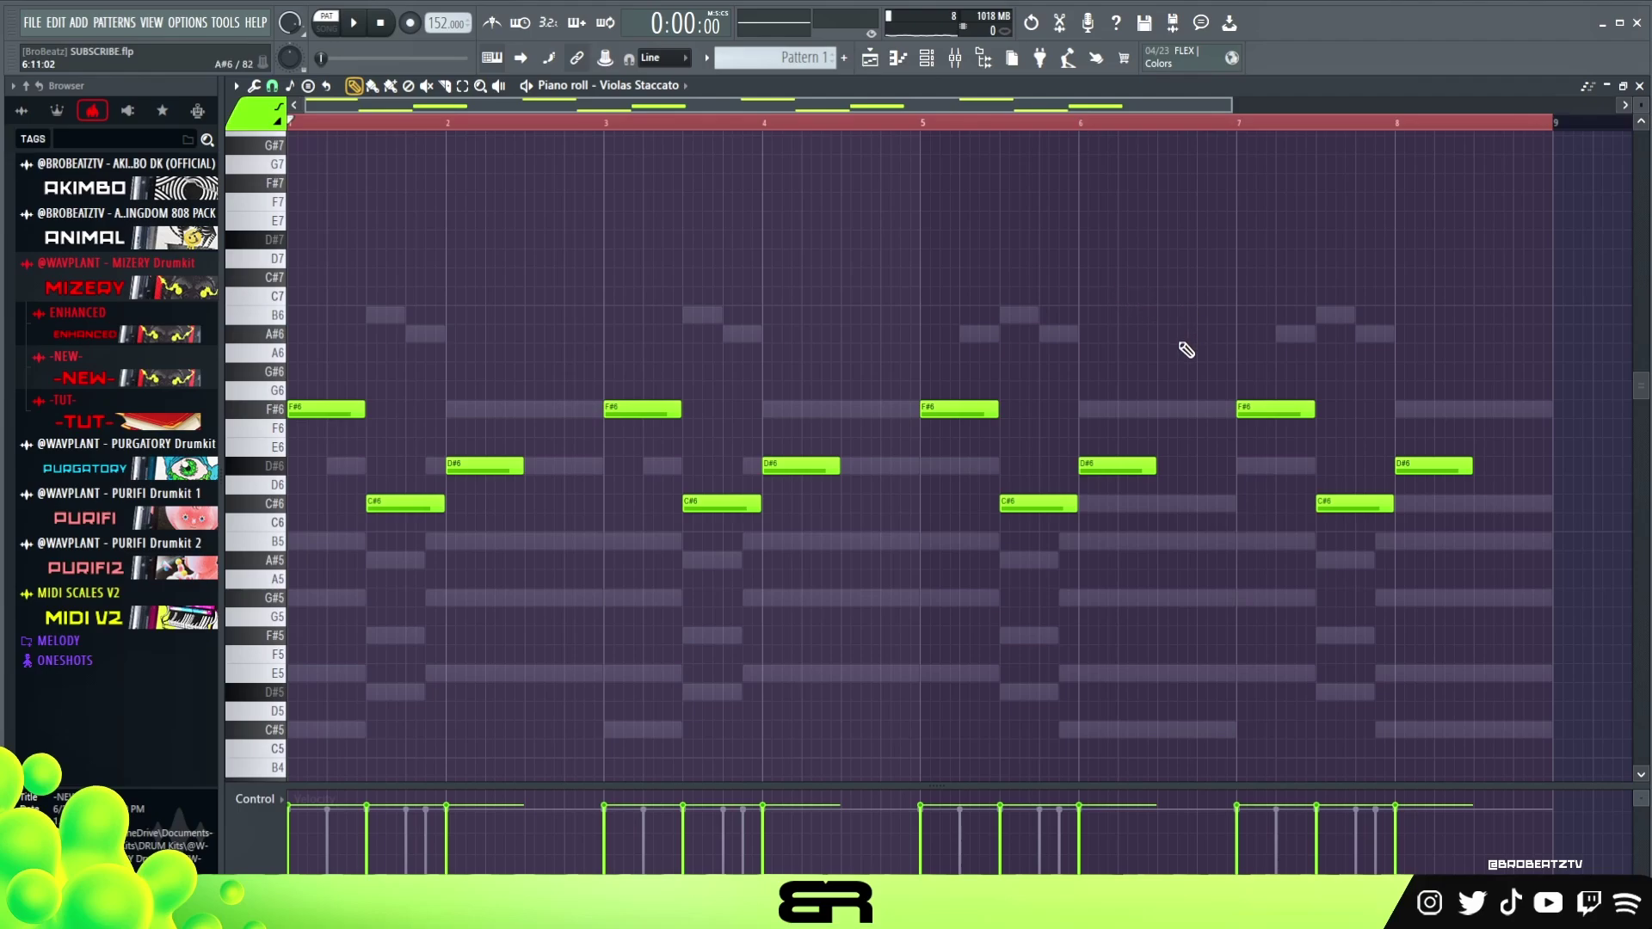
drag(1364, 413, 1118, 468)
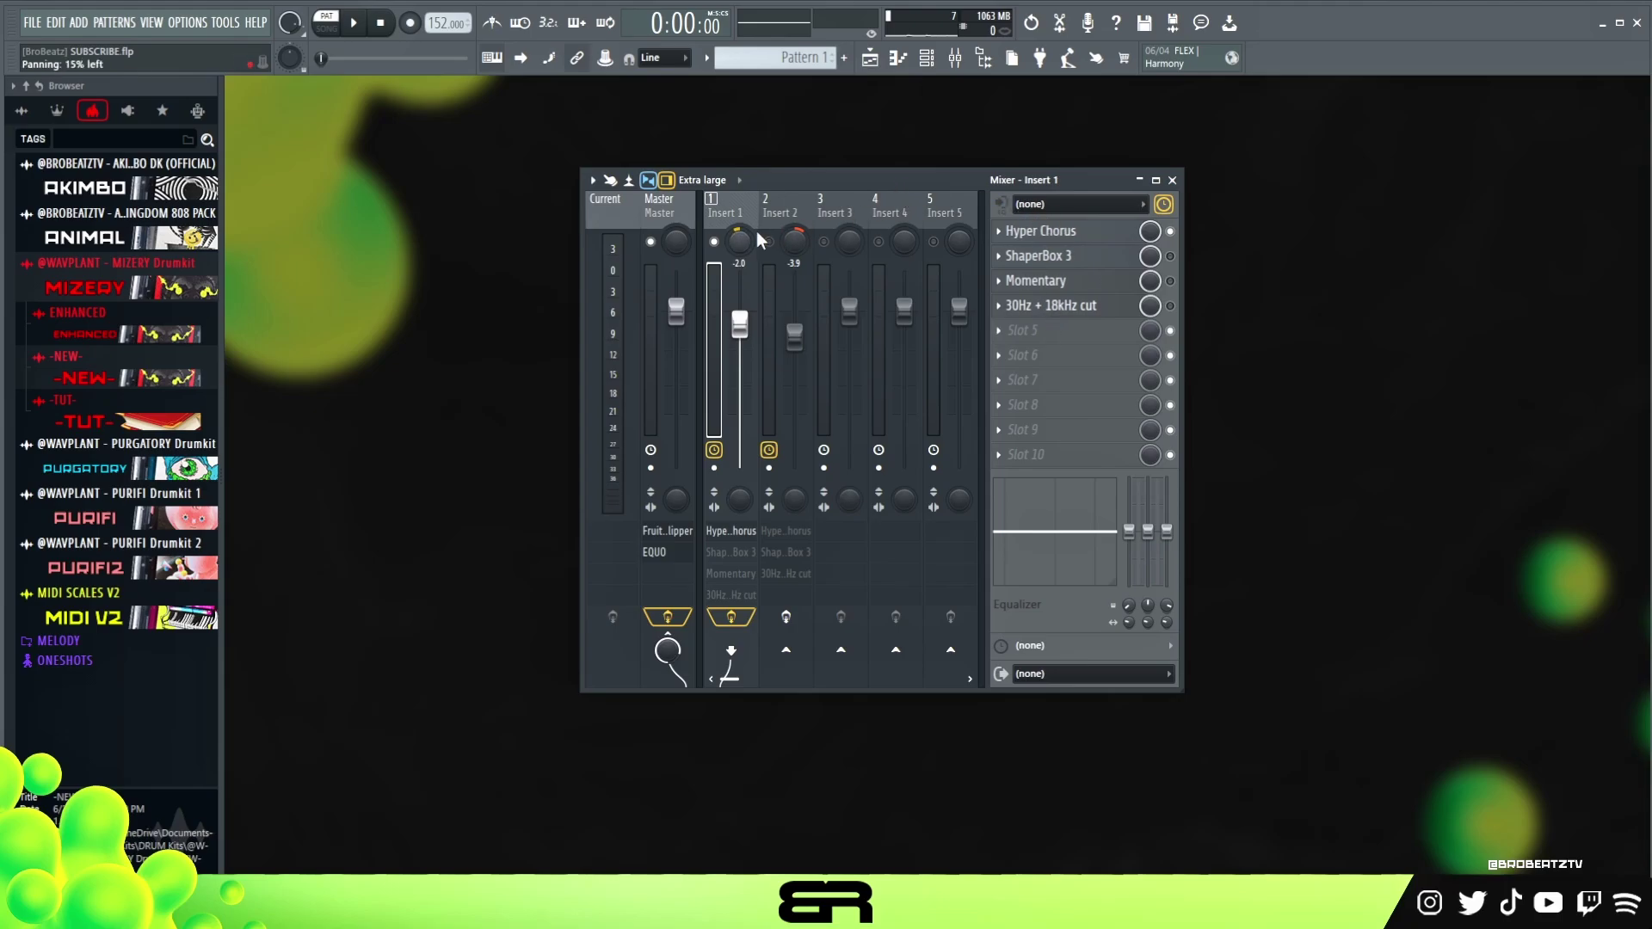
Colour the mixer tracks Insert 1 and Insert 2 the same lime green
ctrl+click(770, 211)
right_click(813, 196)
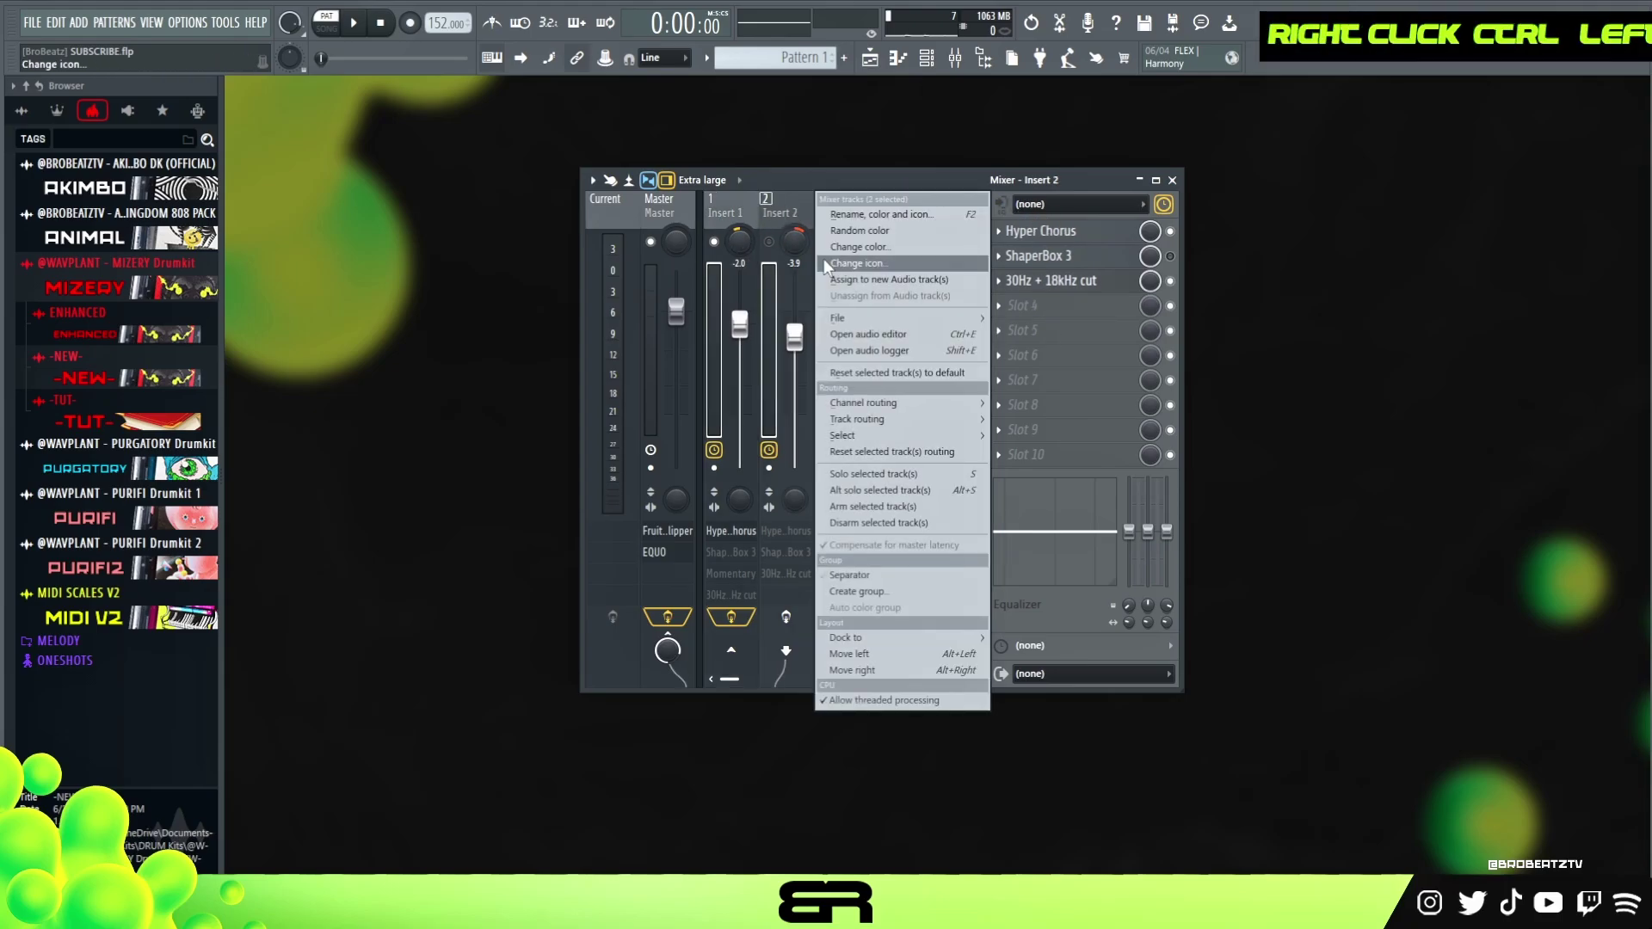
click(859, 248)
click(994, 236)
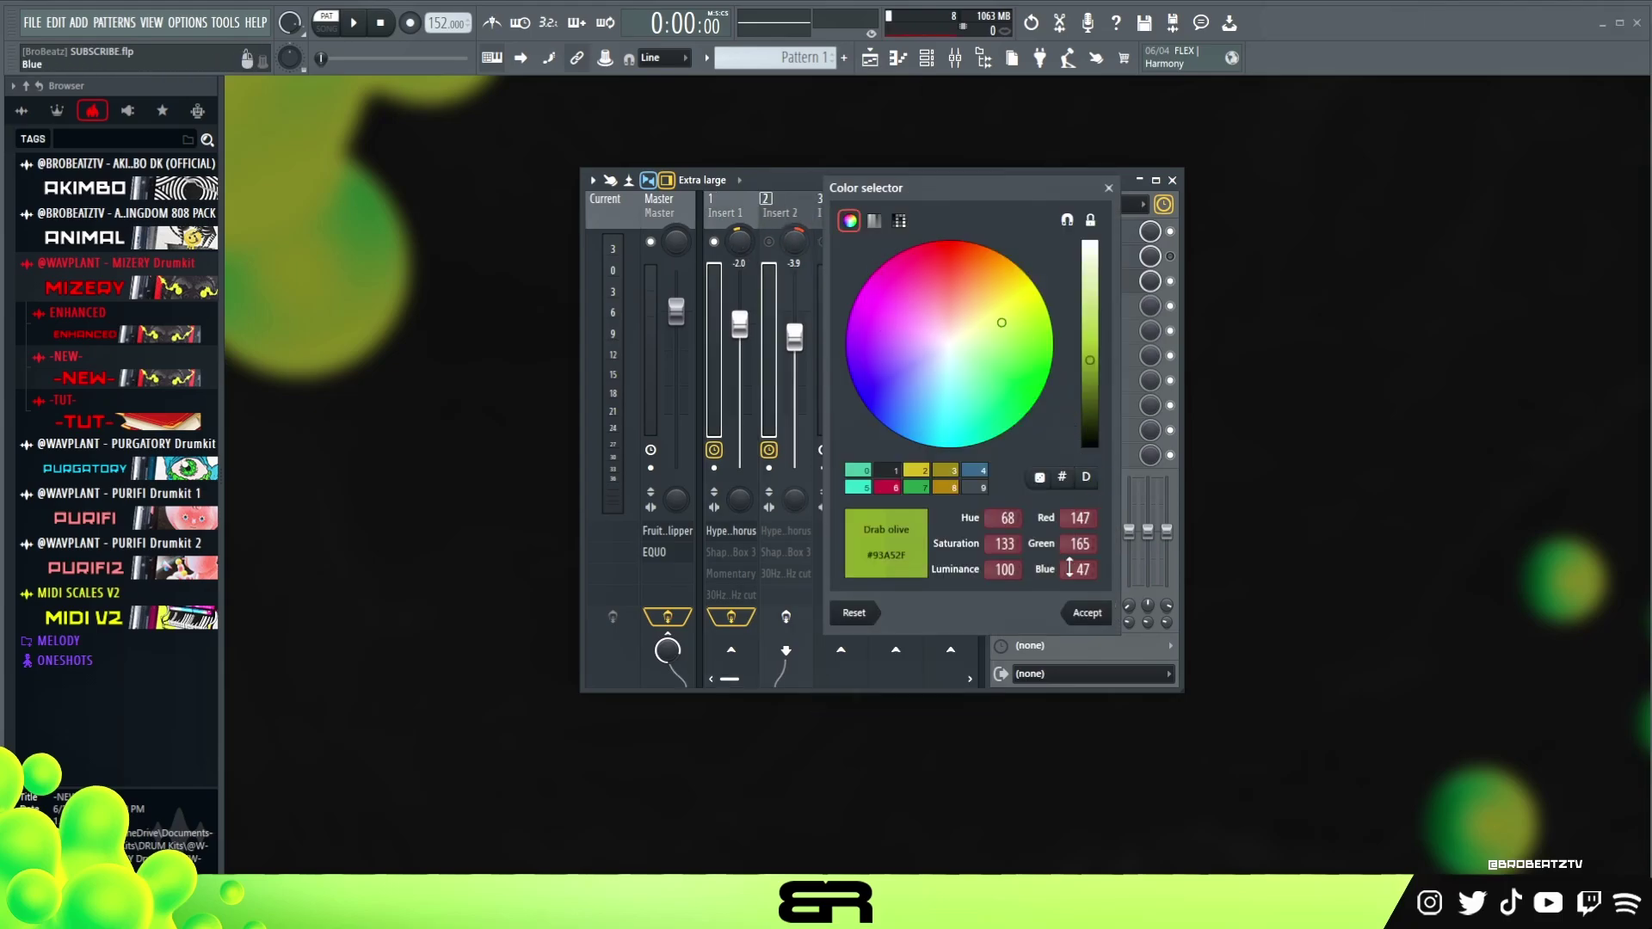
key(Return)
Select mixer track Insert 1 and play the pattern with its effects bypassed
click(711, 209)
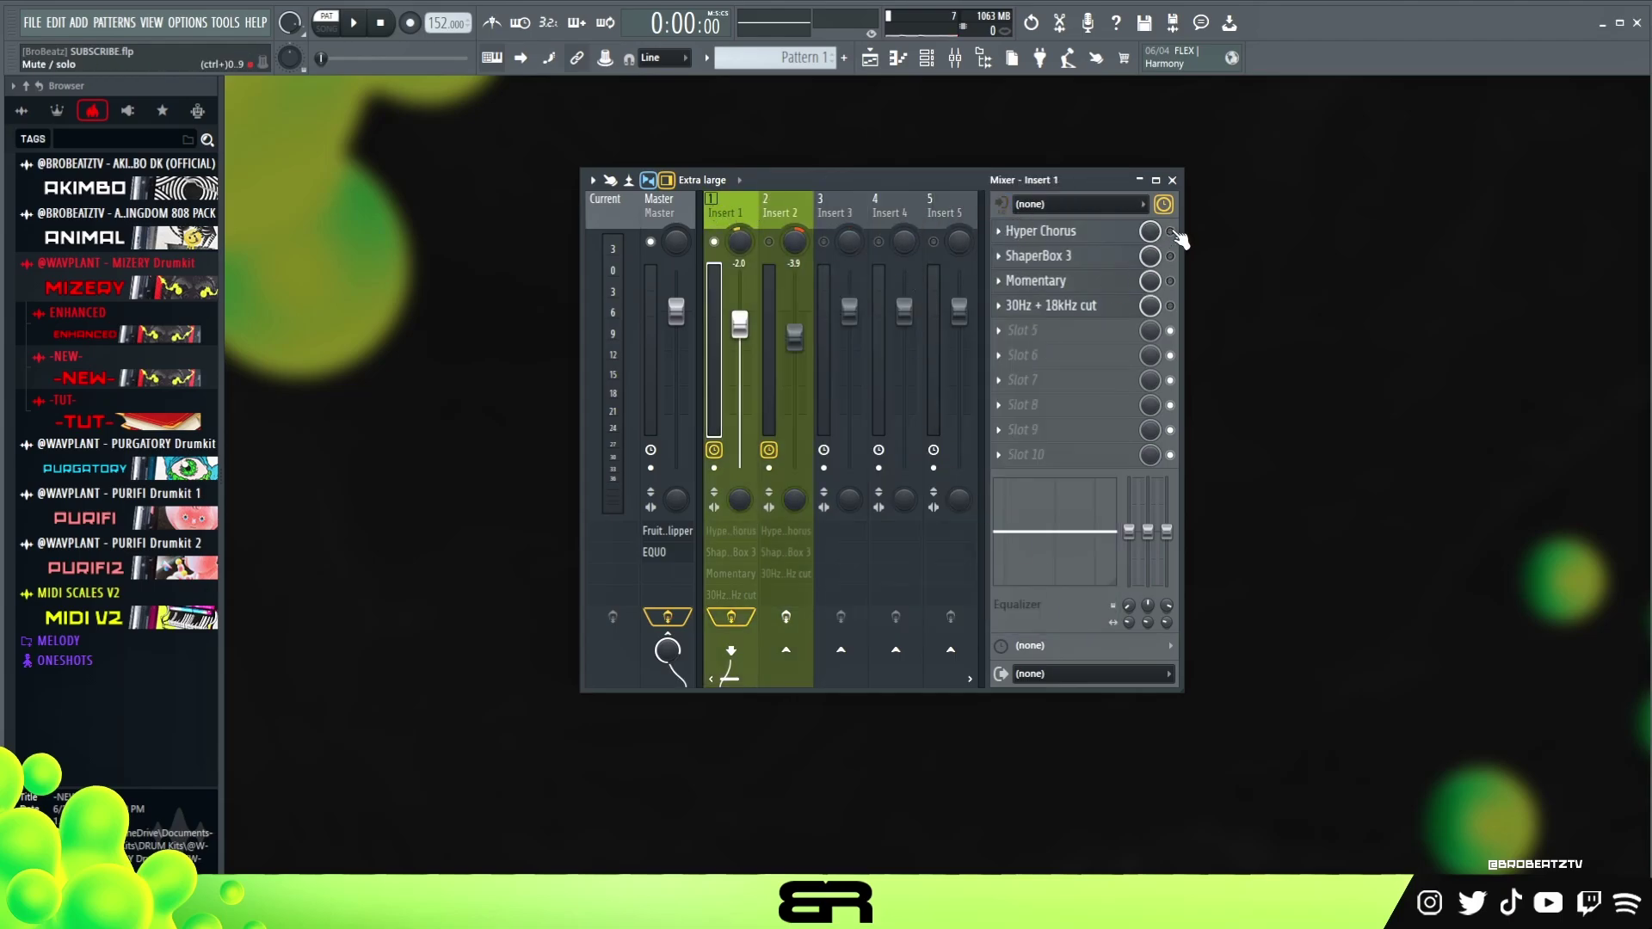
key(space)
key(space)
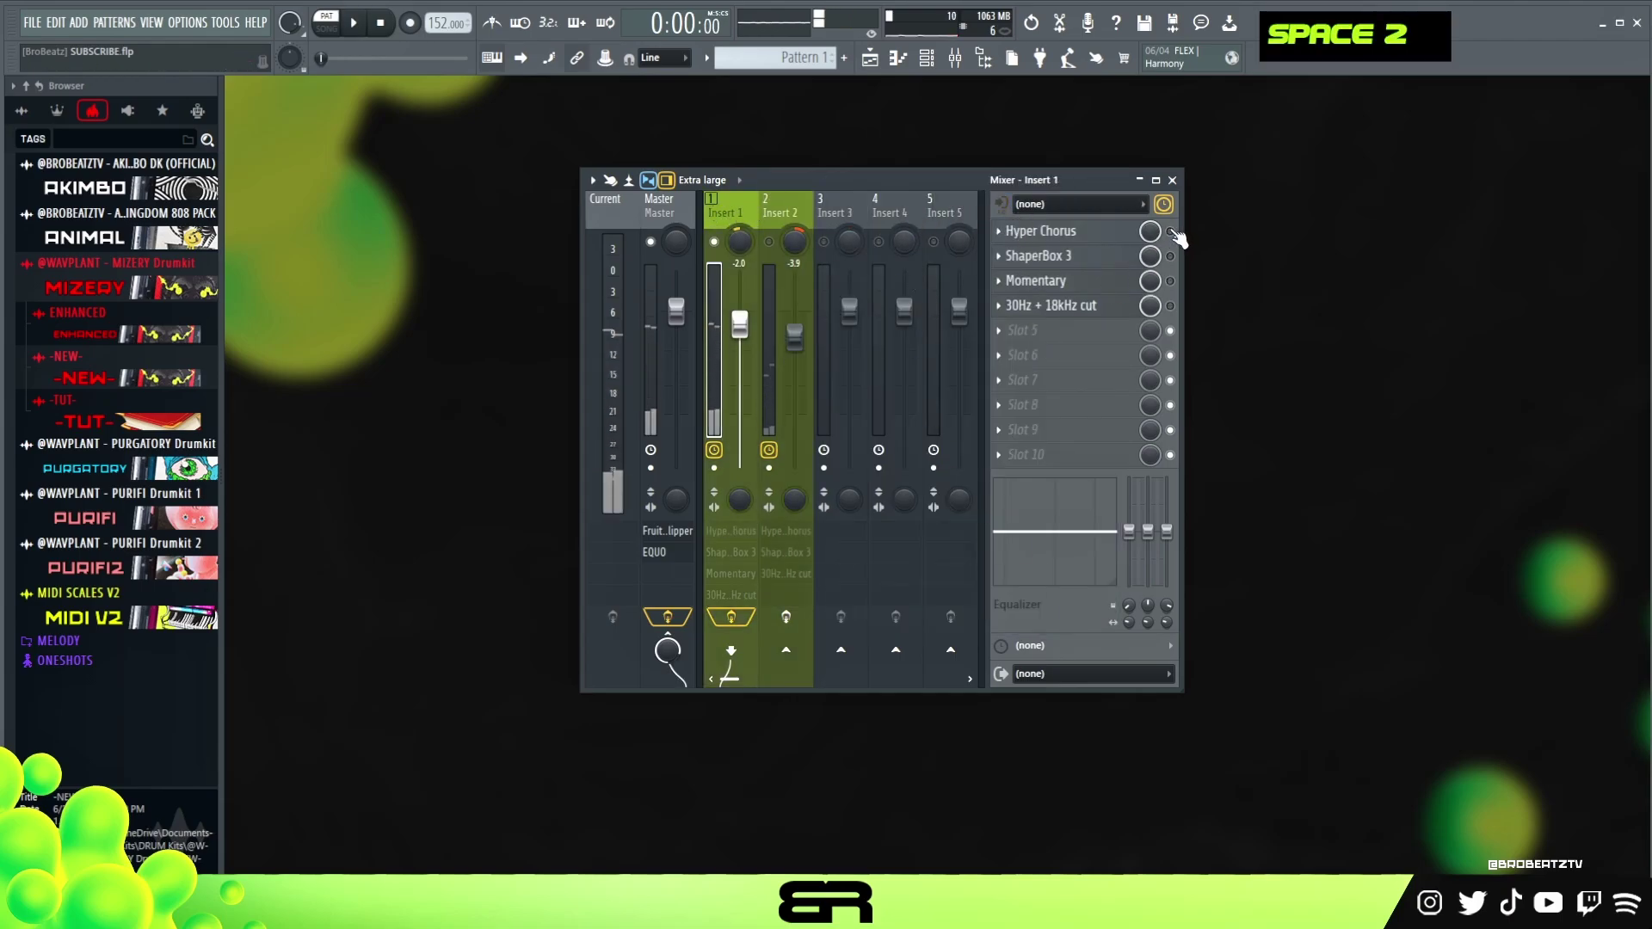
Review the Hyper Chorus settings on Insert 1, enable the effect and play the pattern through it
click(1041, 230)
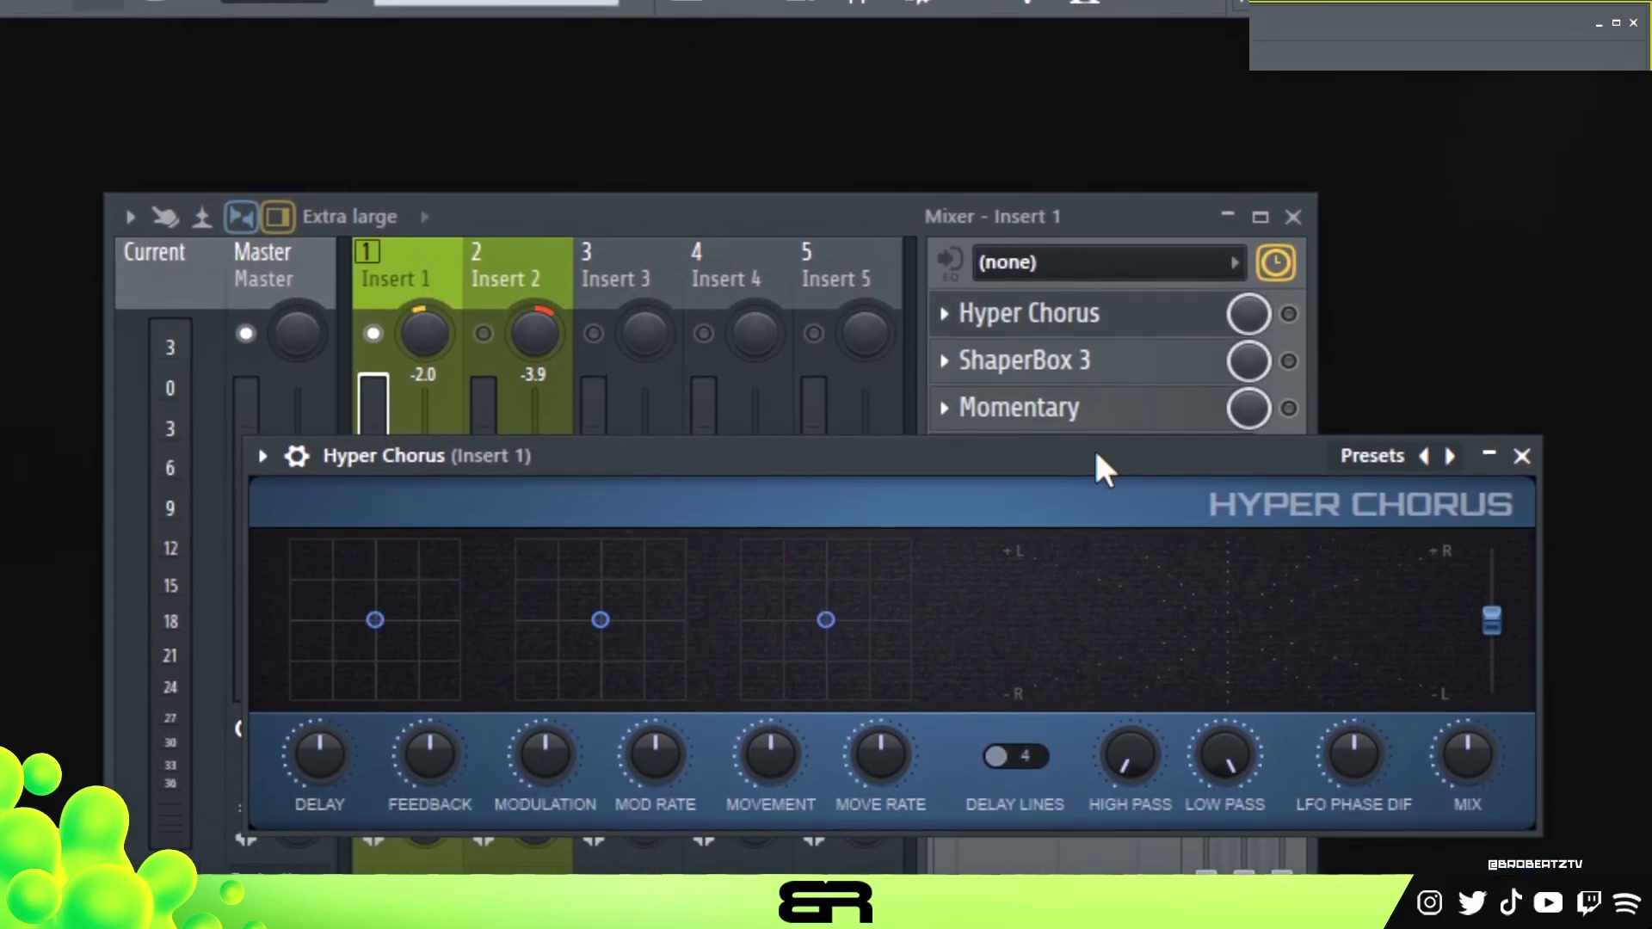
drag(1097, 400, 990, 426)
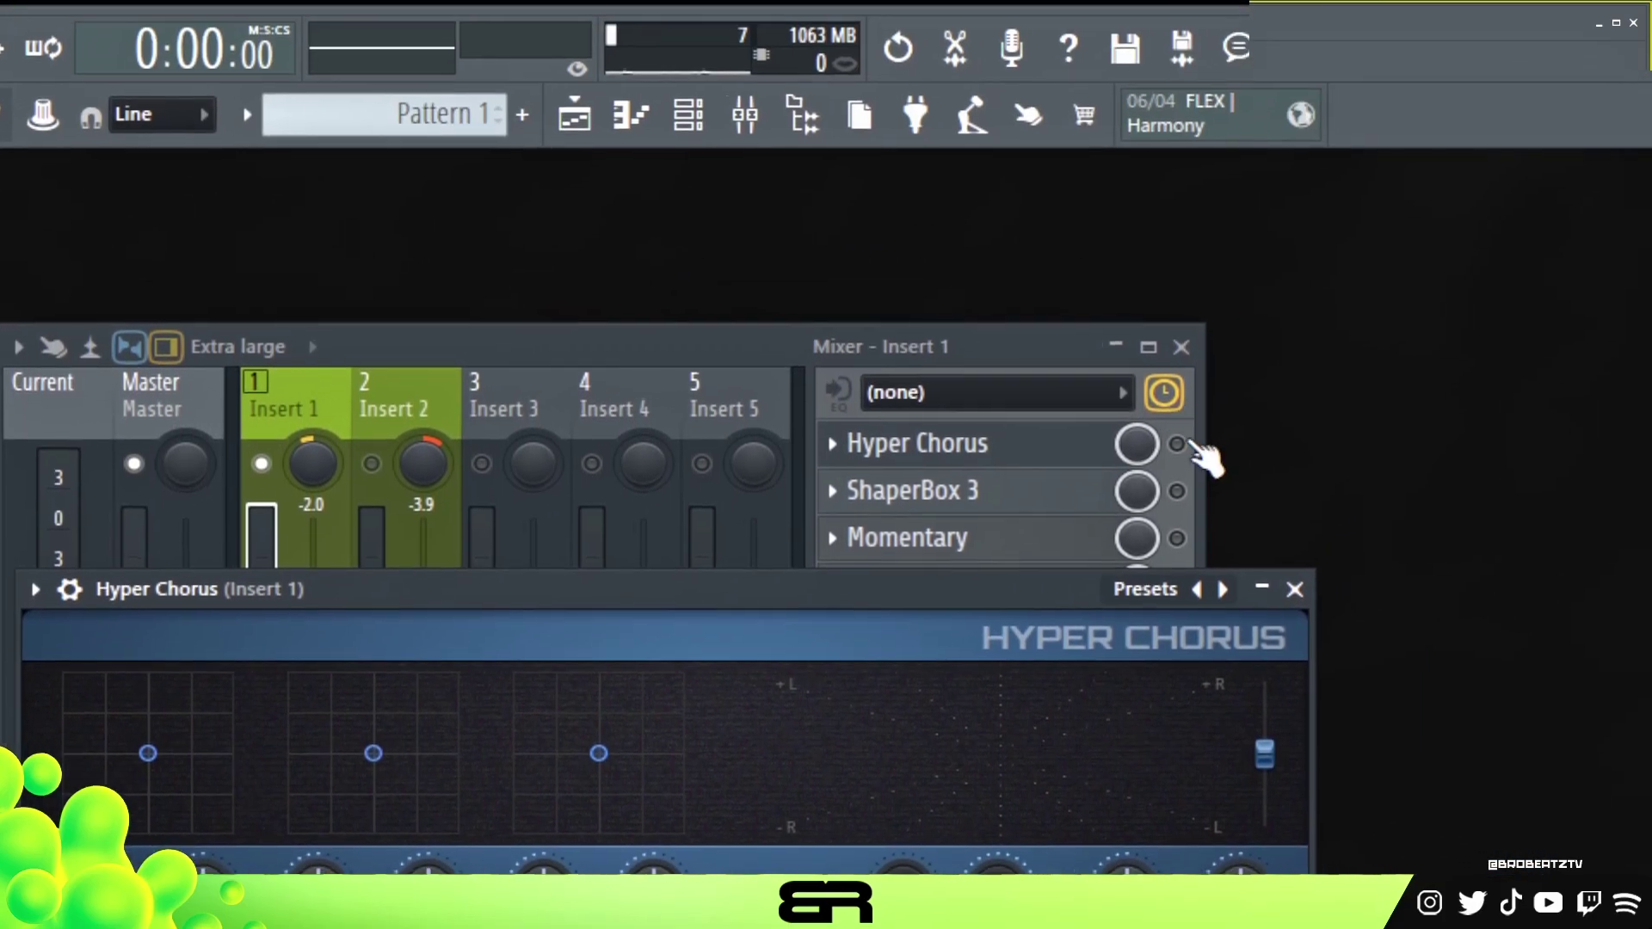
click(1178, 439)
key(space)
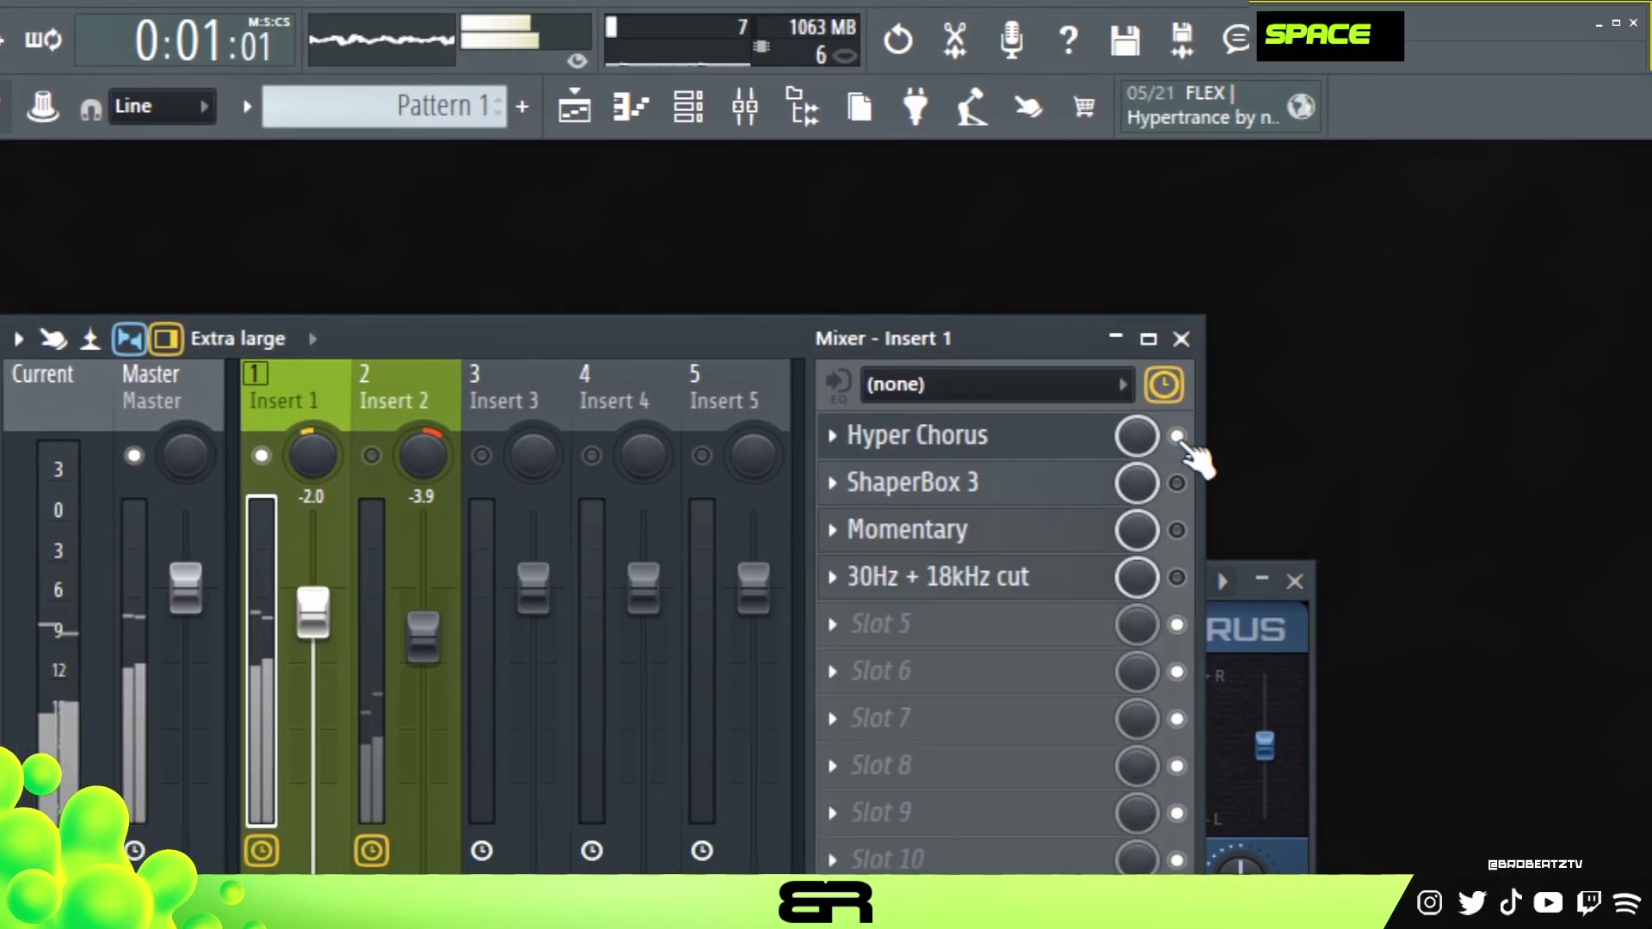
key(space)
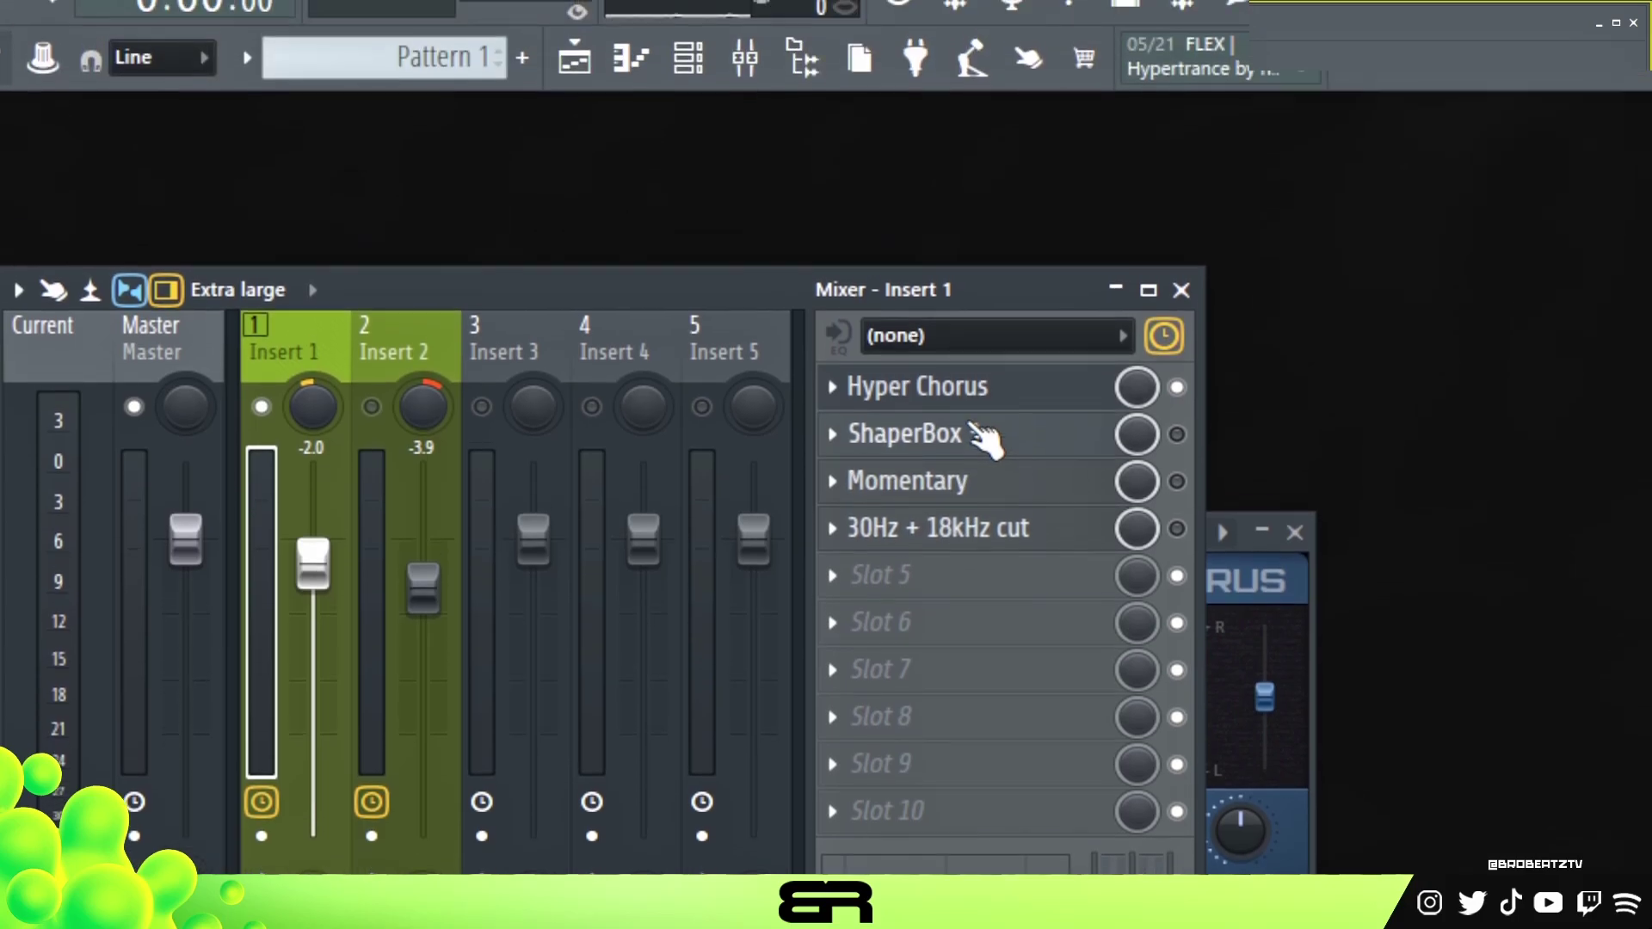
Inspect the ShaperBox 3 time settings on Insert 1 and close the plugin
click(977, 430)
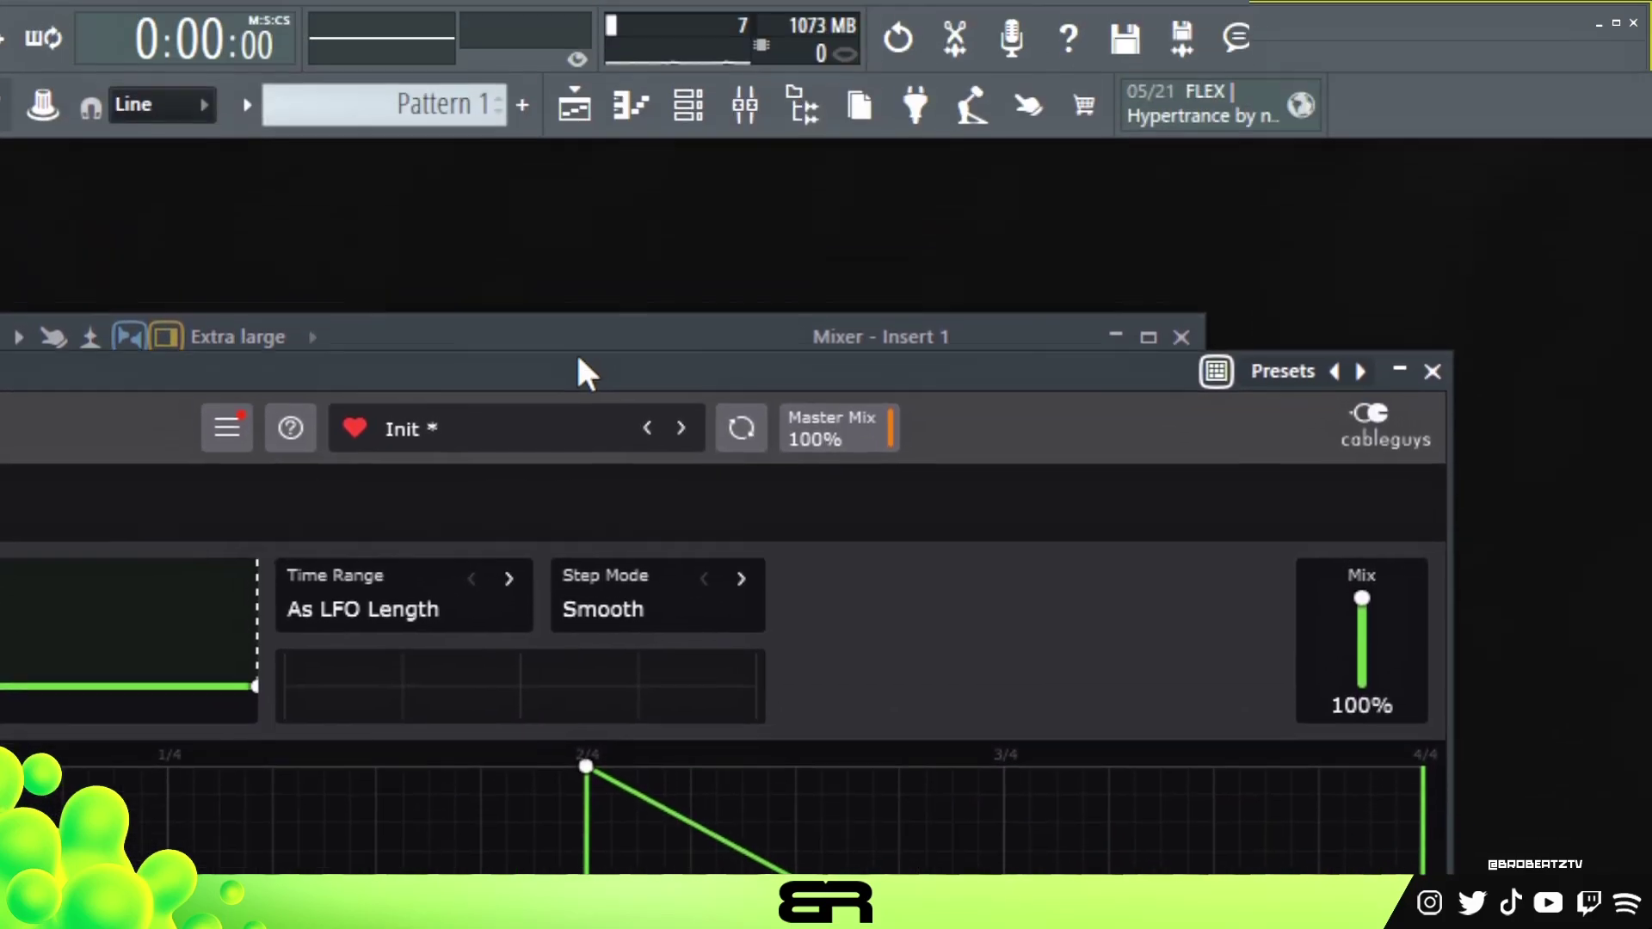
click(779, 428)
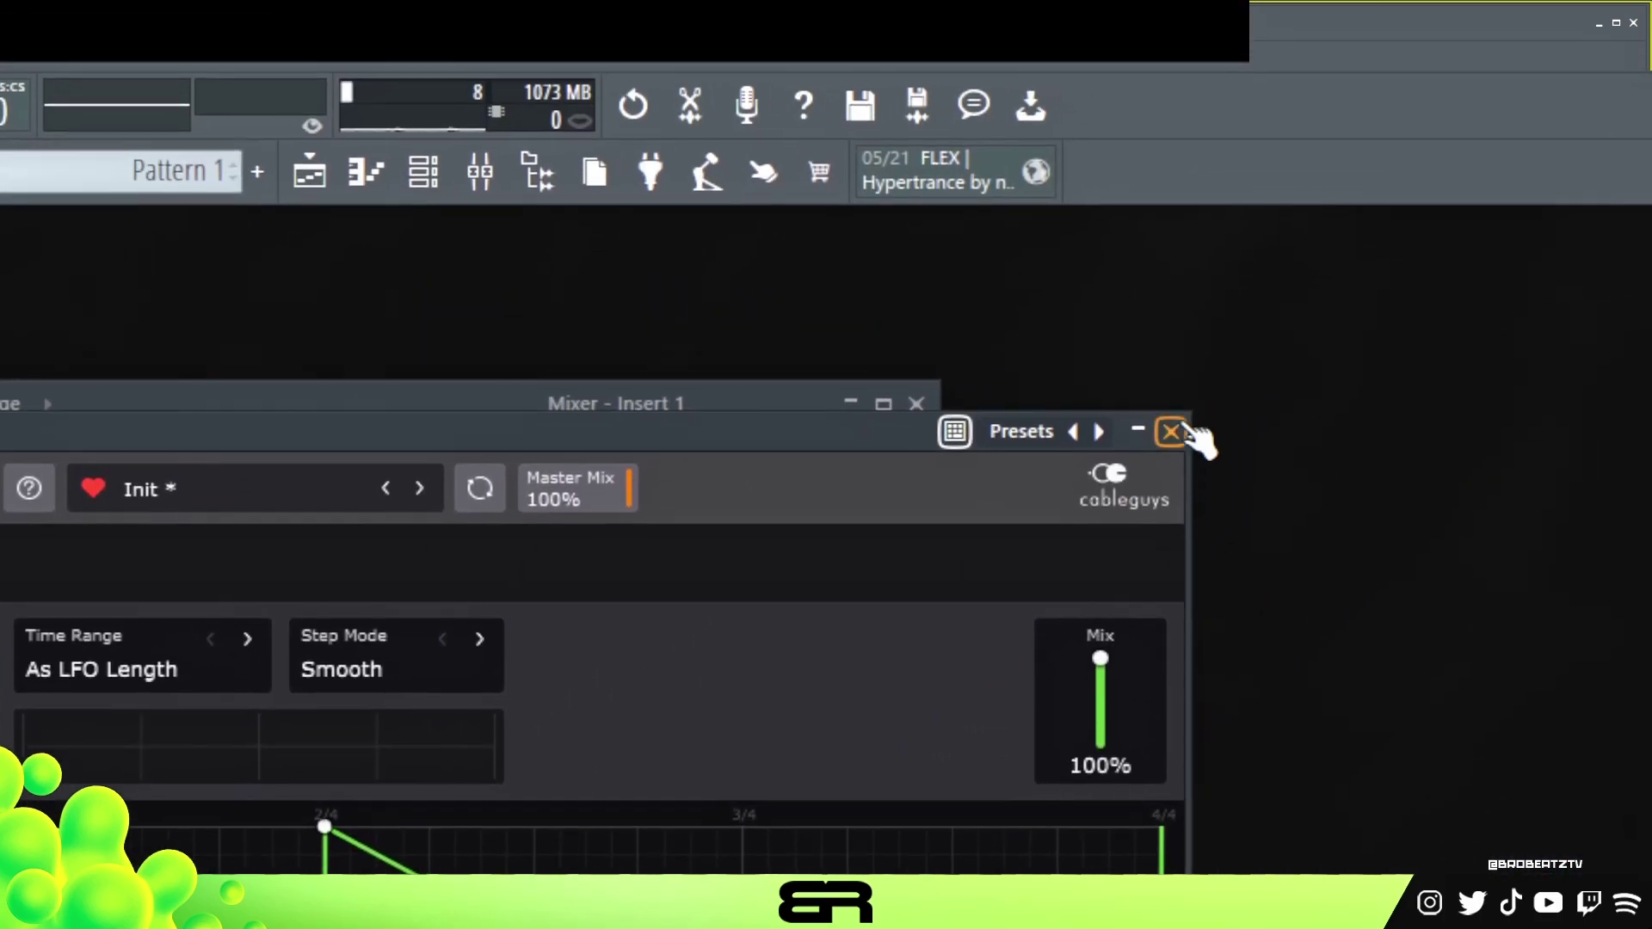
click(1179, 430)
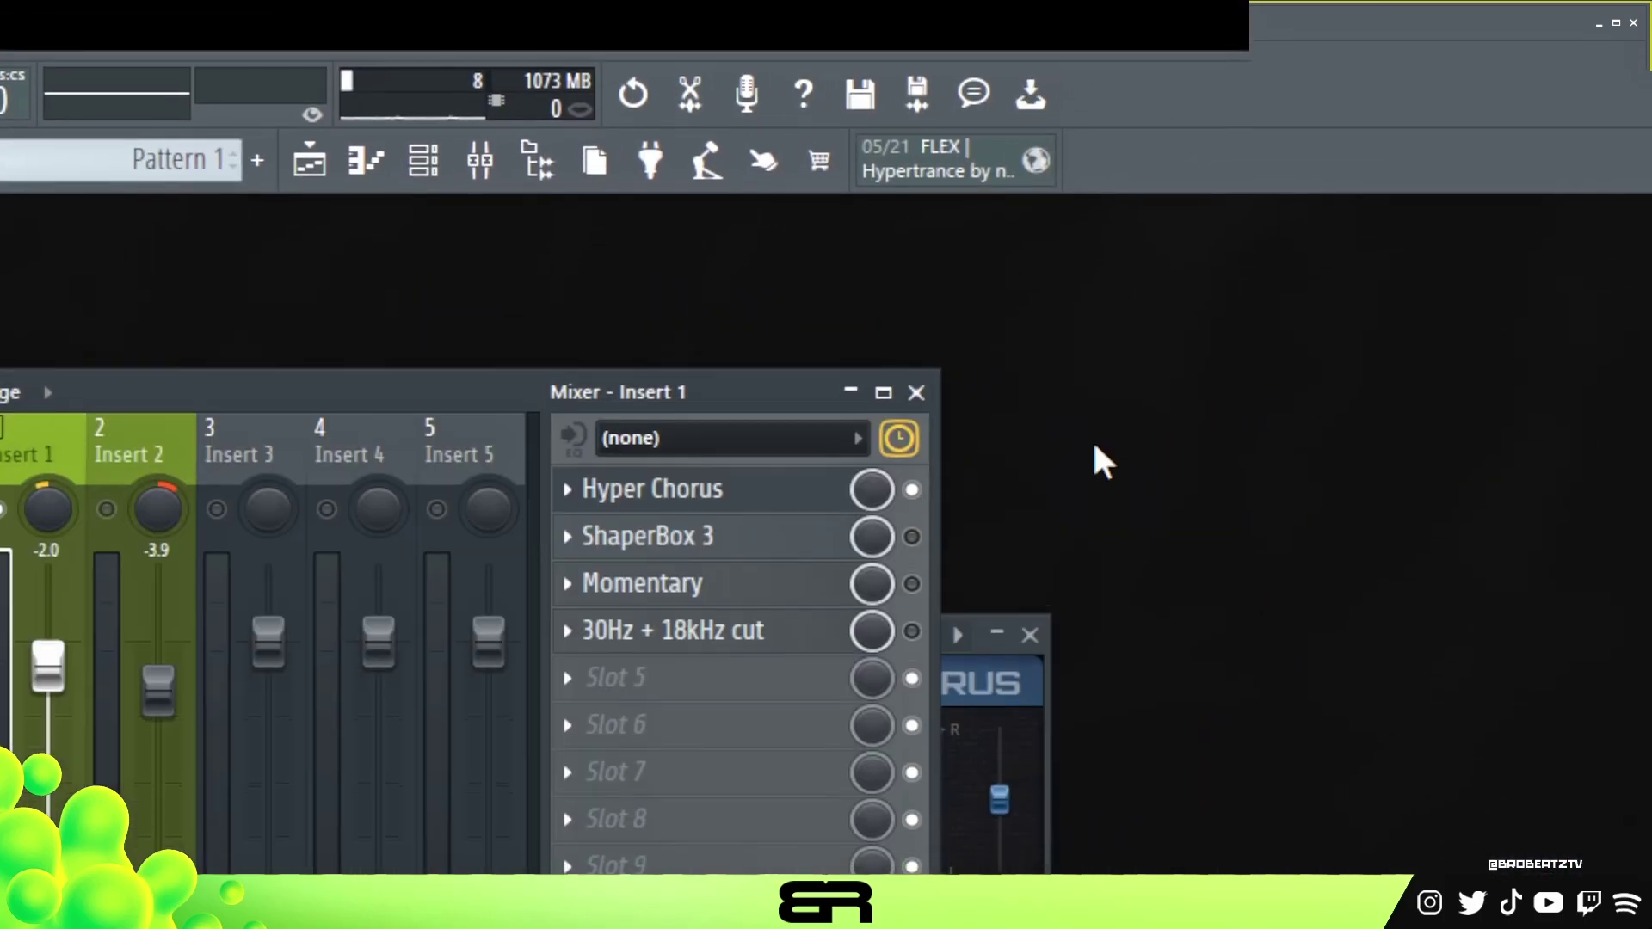
Load the Momentary preset in Insert 1's Gross Beat and select the Reverse time slot
click(761, 547)
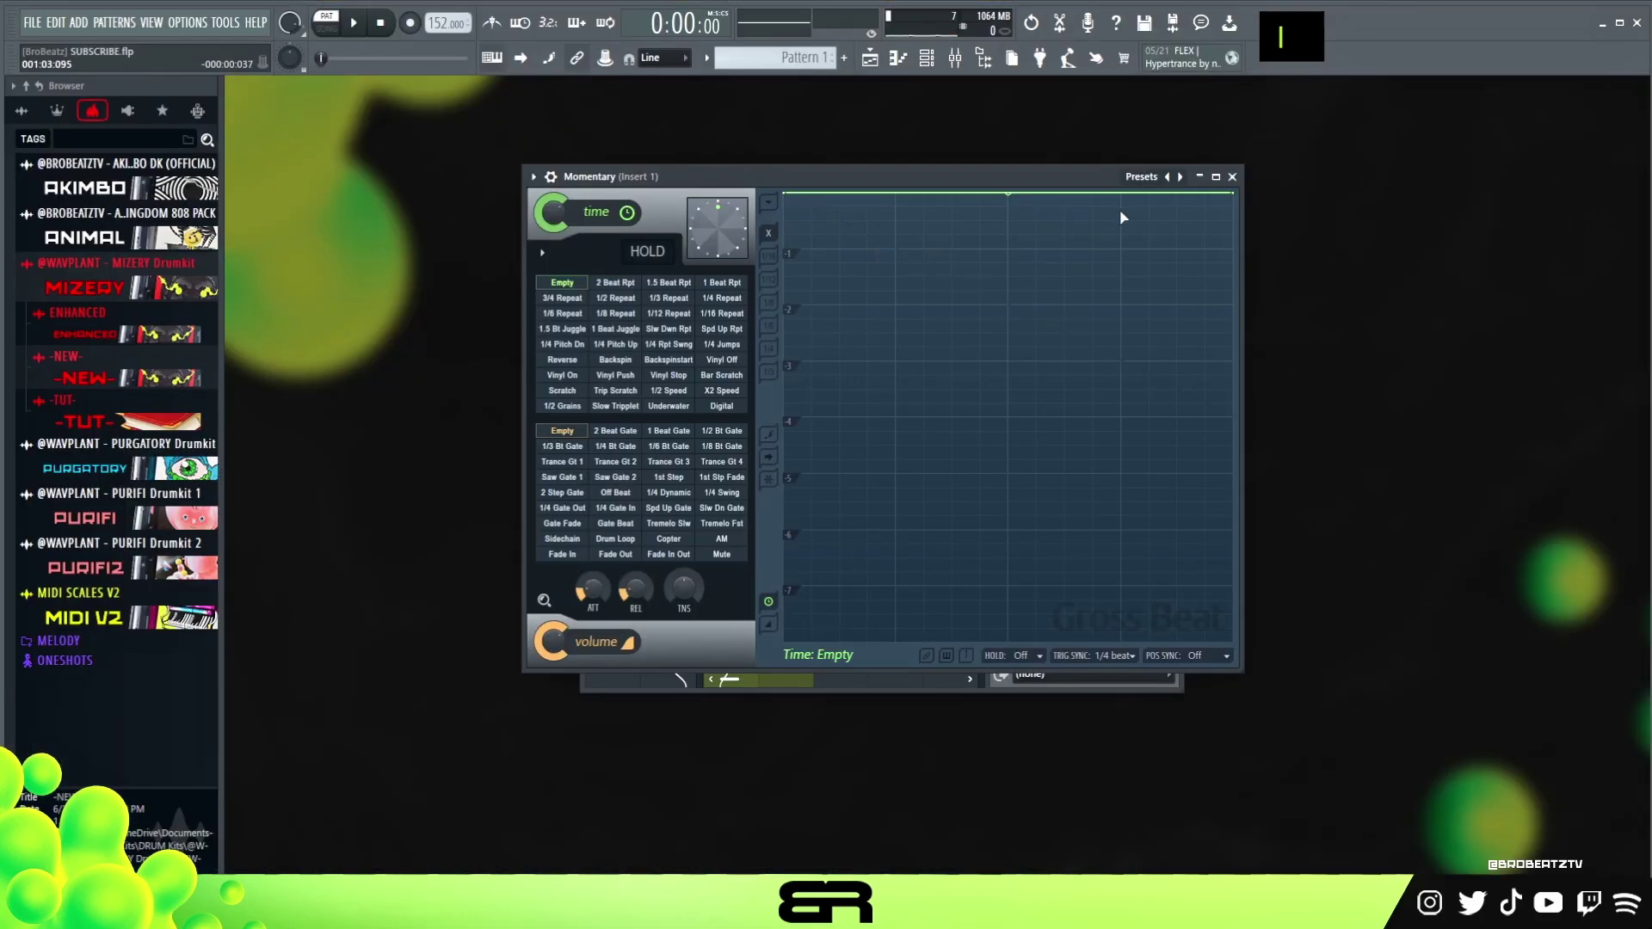
click(1142, 179)
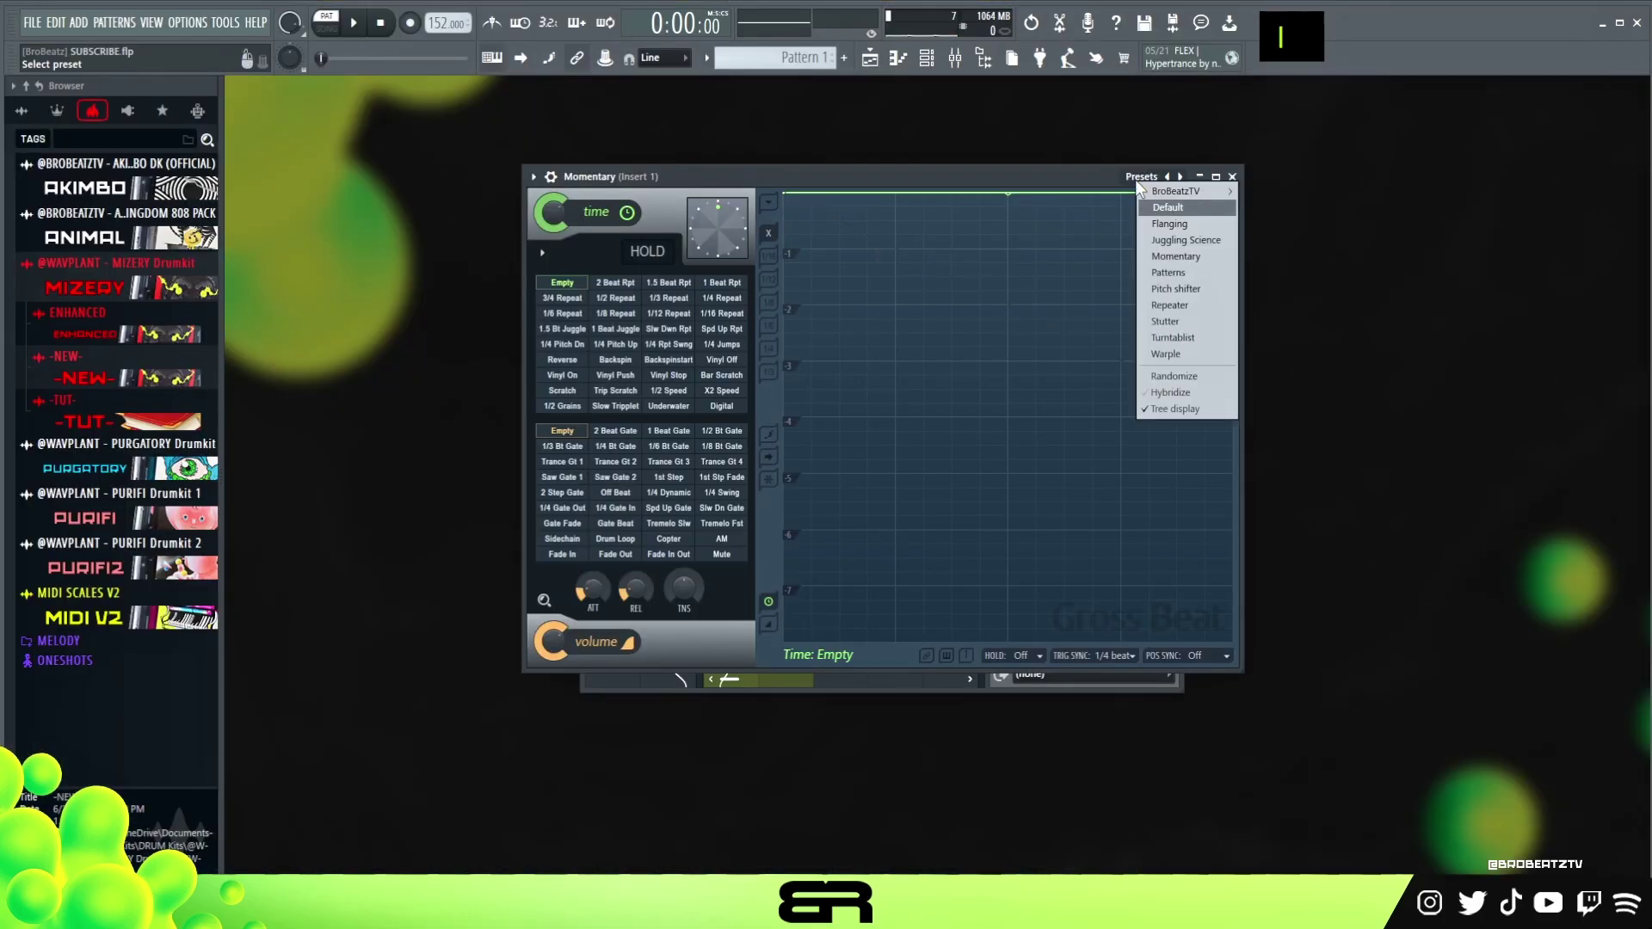
click(1168, 255)
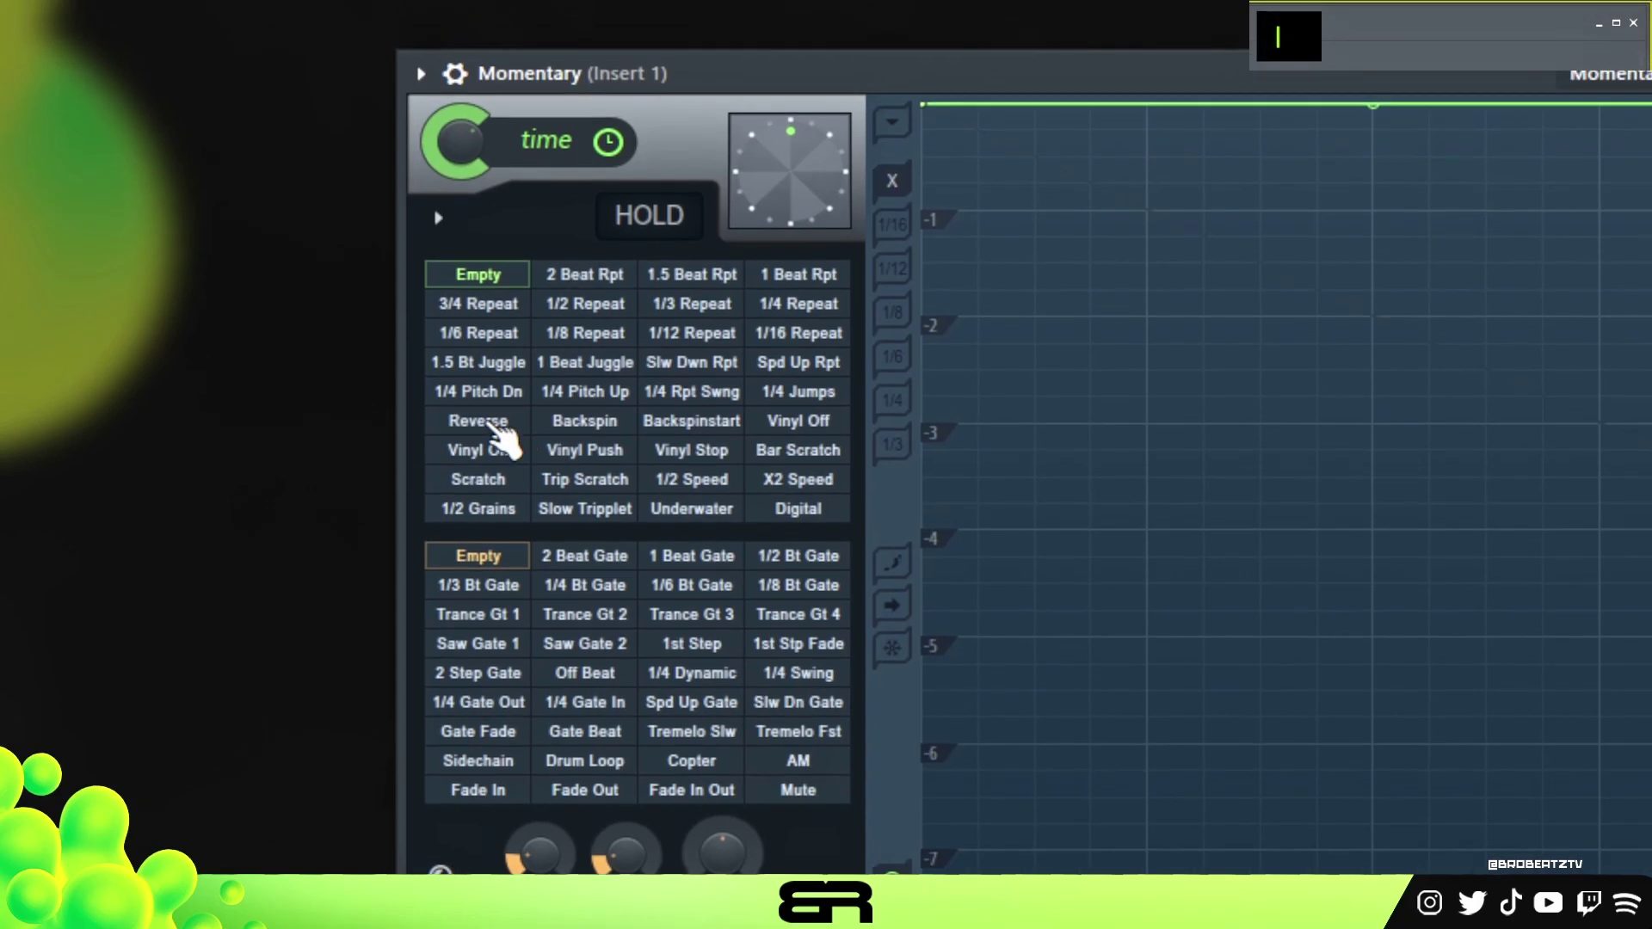
click(478, 422)
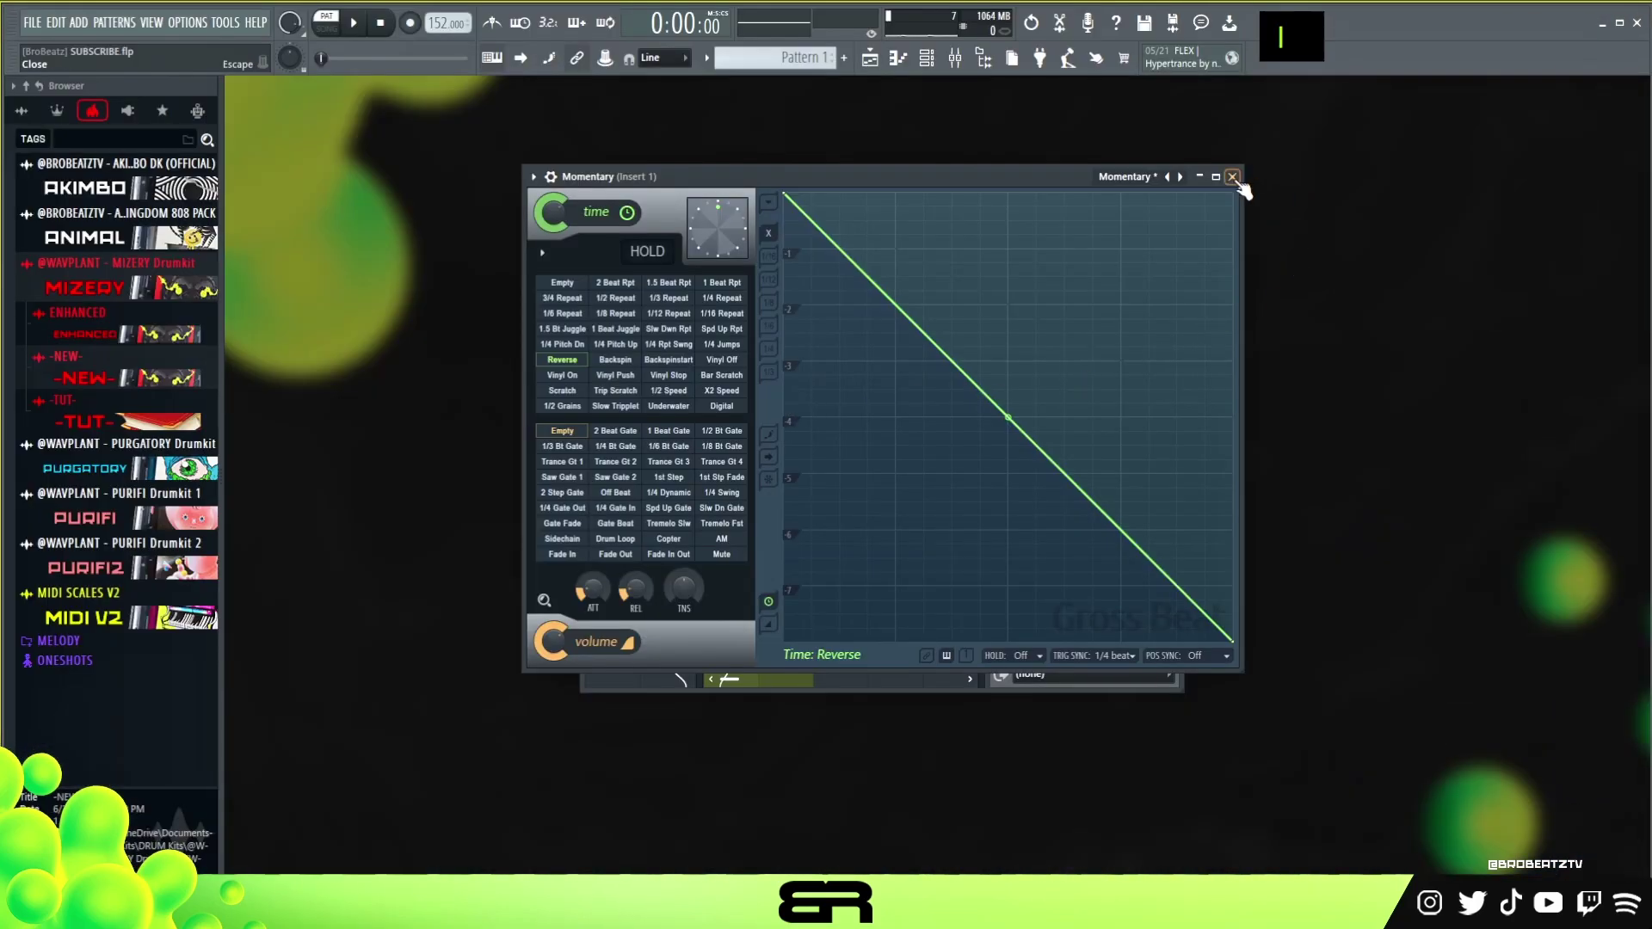
click(1231, 178)
Enable the Momentary effect on Insert 1 and play the pattern through it
click(1171, 280)
key(space)
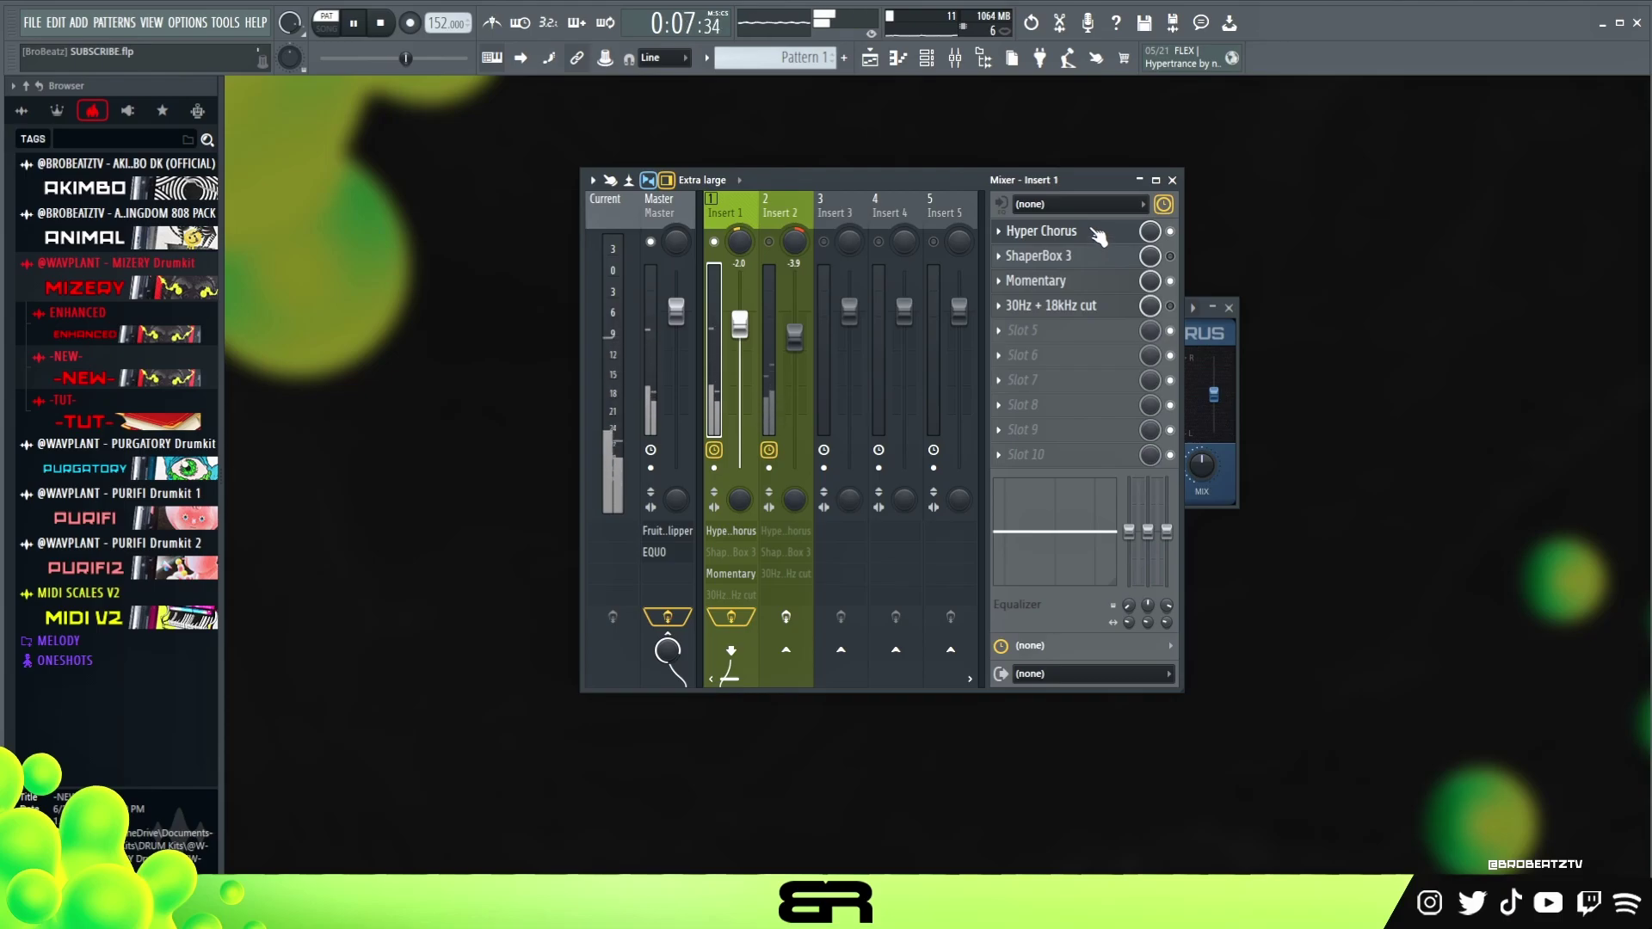
key(space)
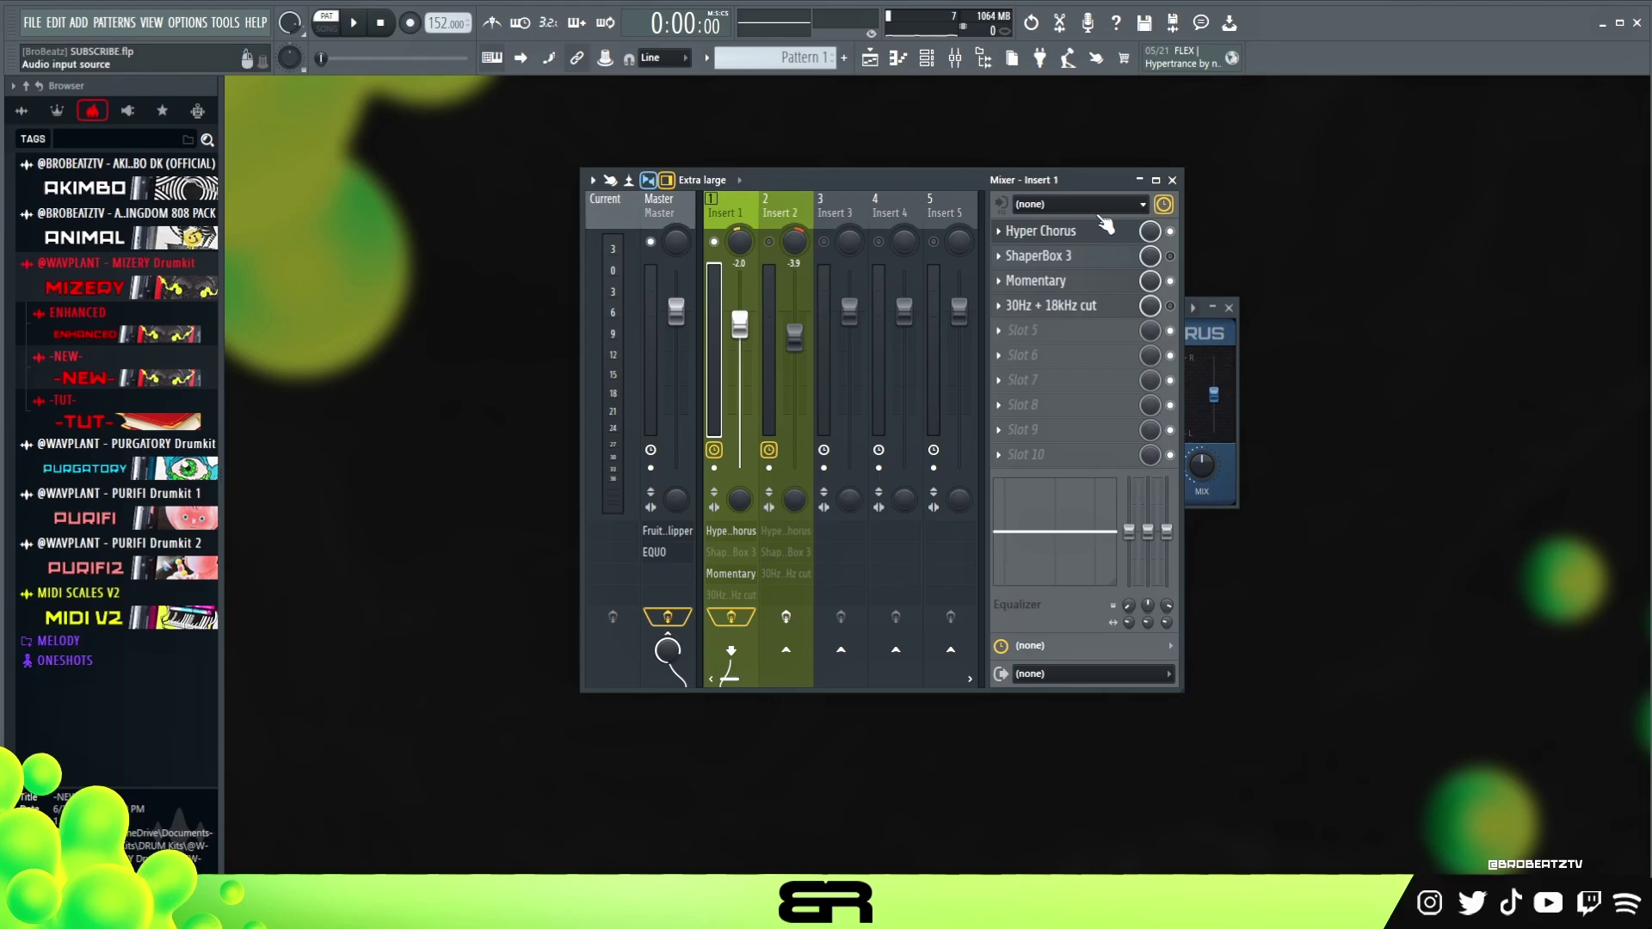
Switch Insert 1 from Momentary to ShaperBox 3 and play the pattern
click(1170, 256)
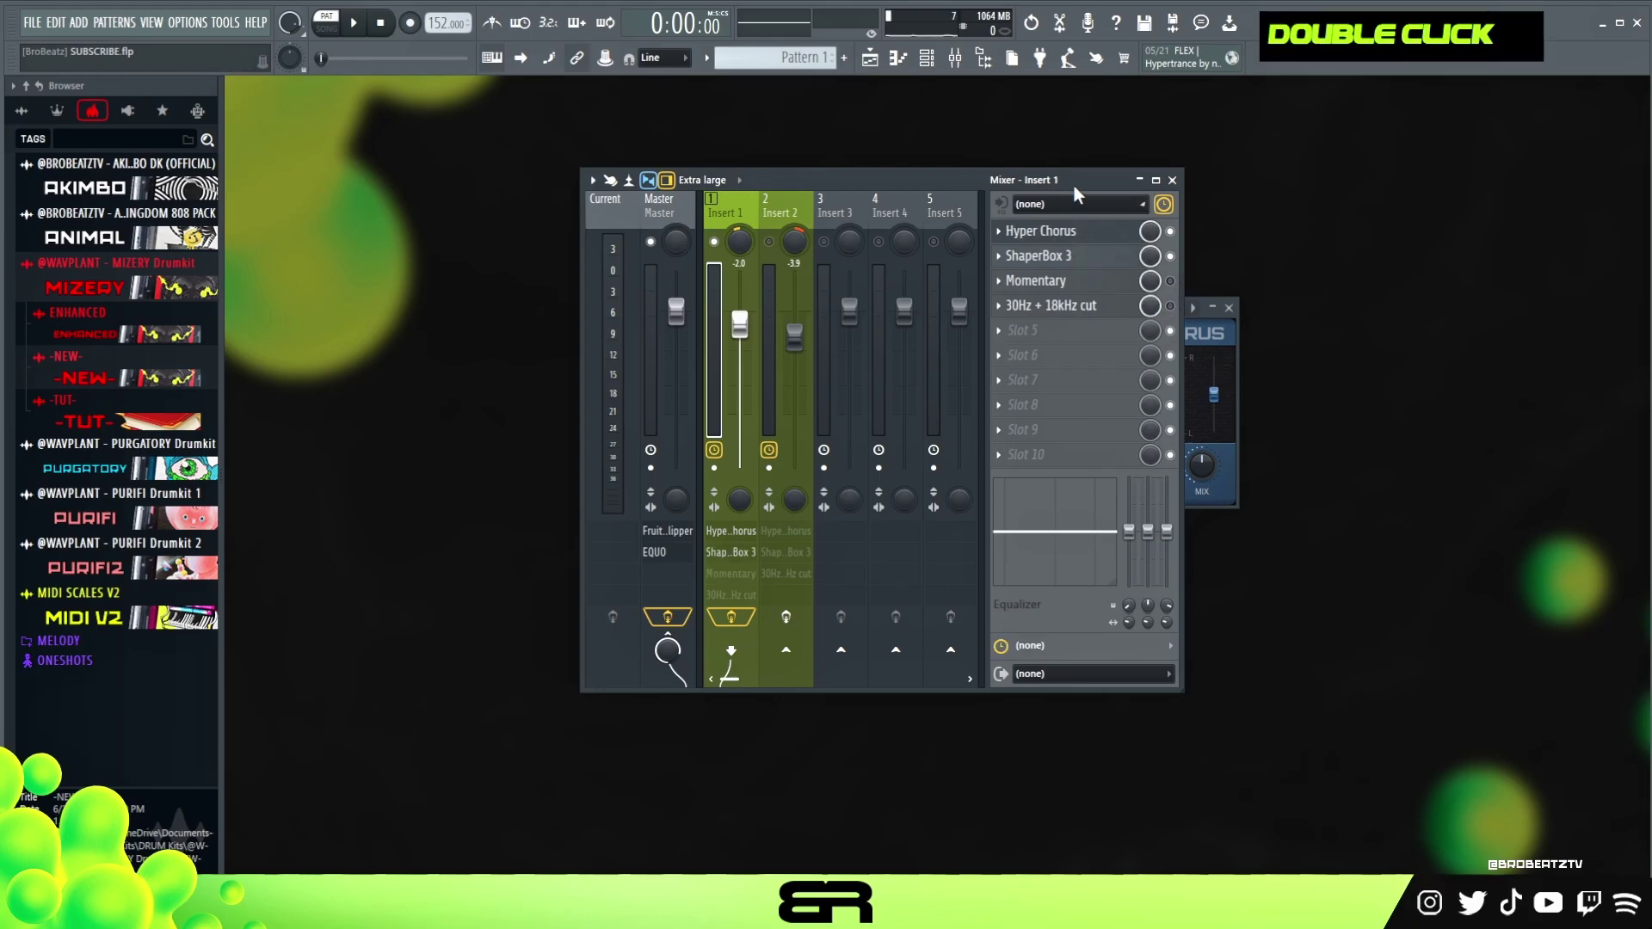
key(space)
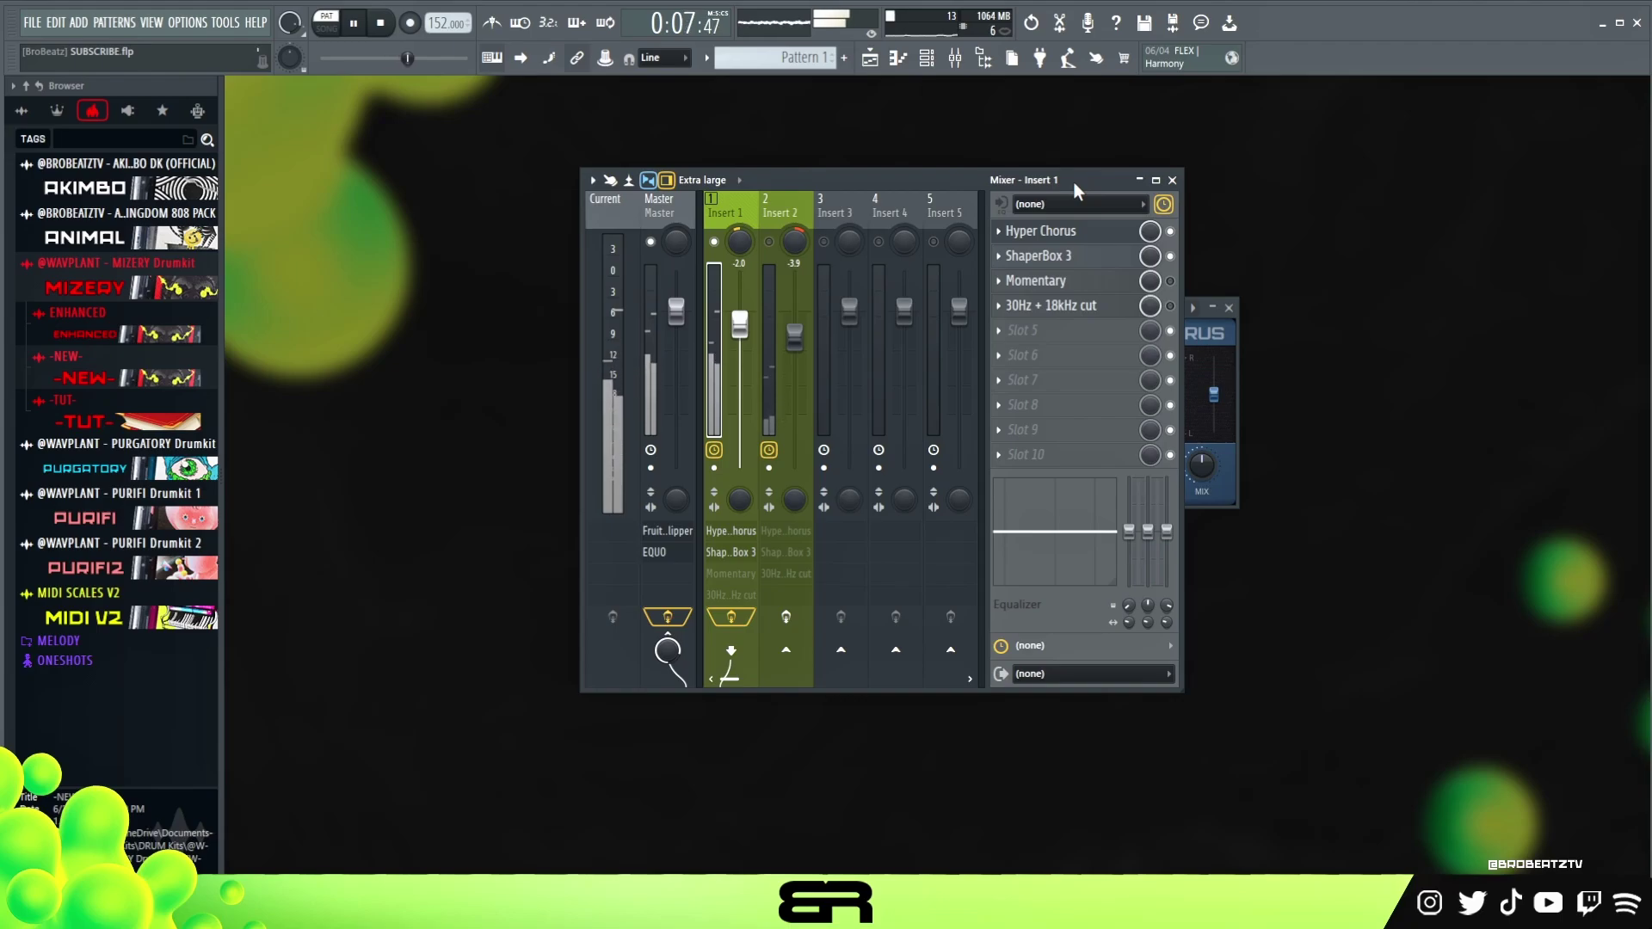
key(space)
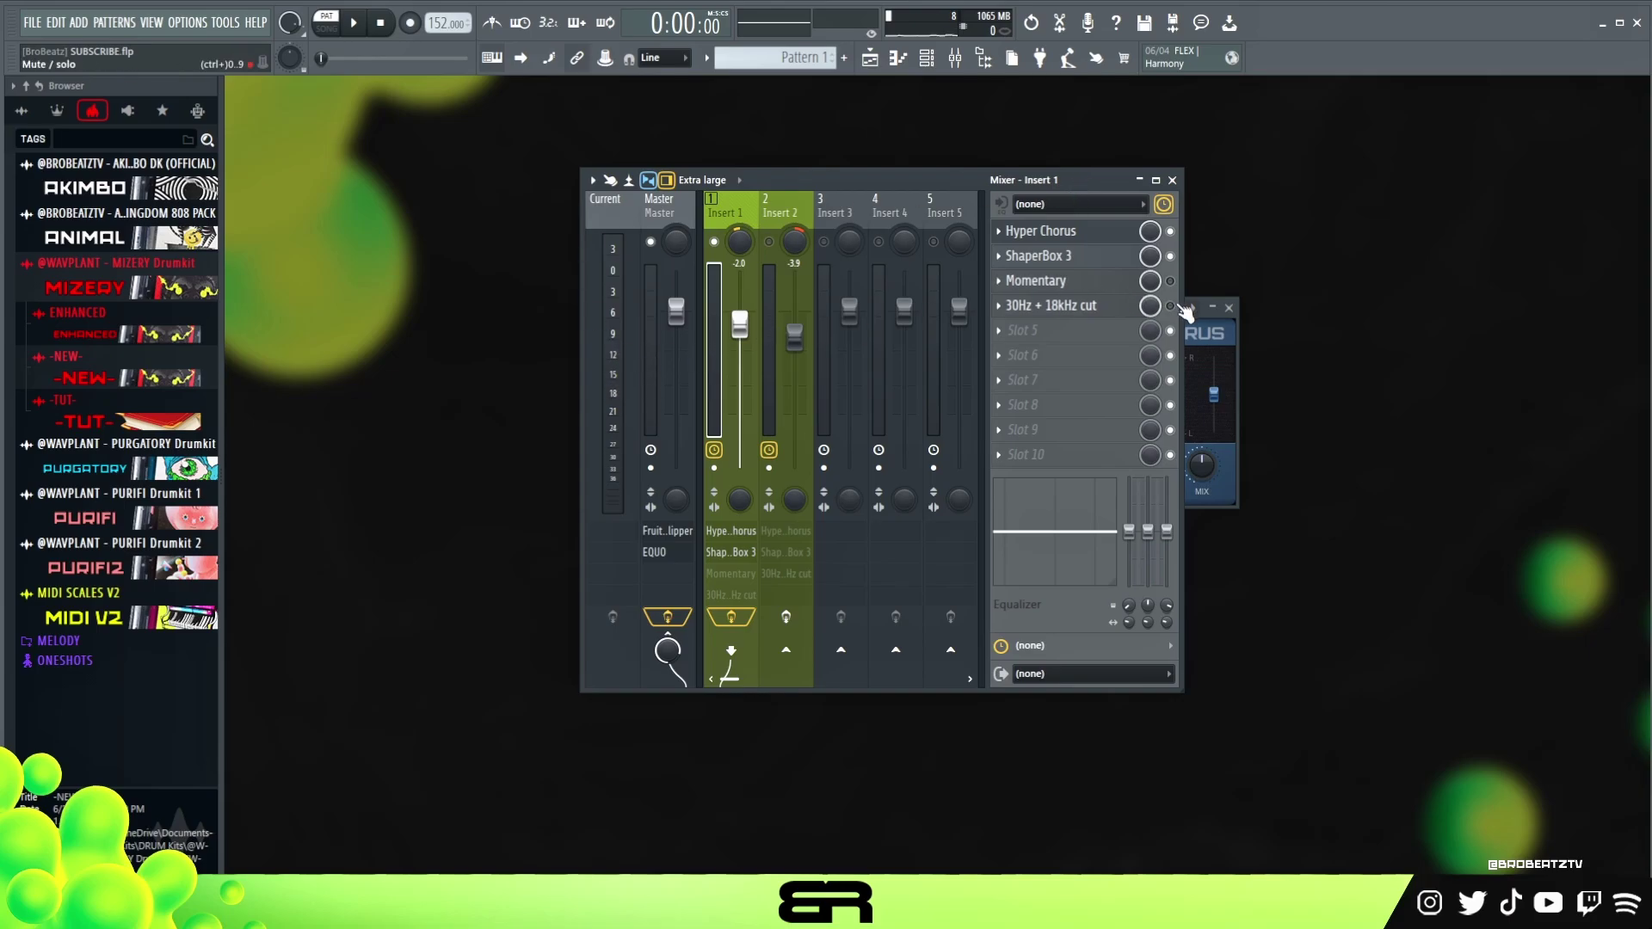
Enable the 30Hz + 18kHz cut EQ on Insert 1 and raise its low-pass cutoff slightly during playback
click(1086, 308)
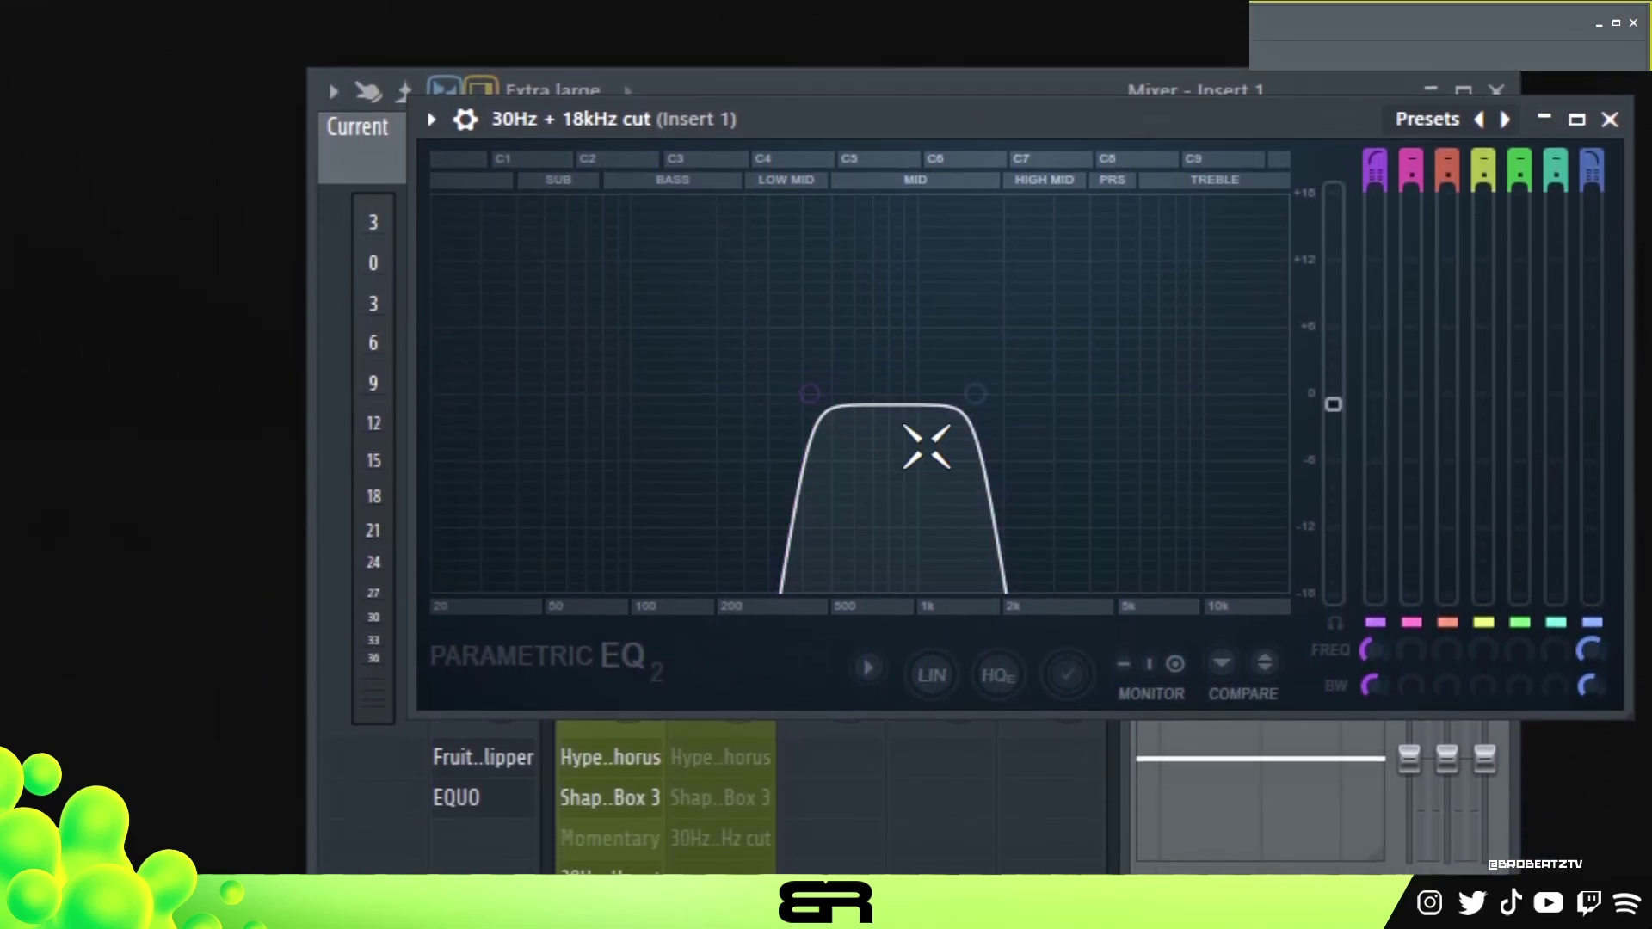
key(space)
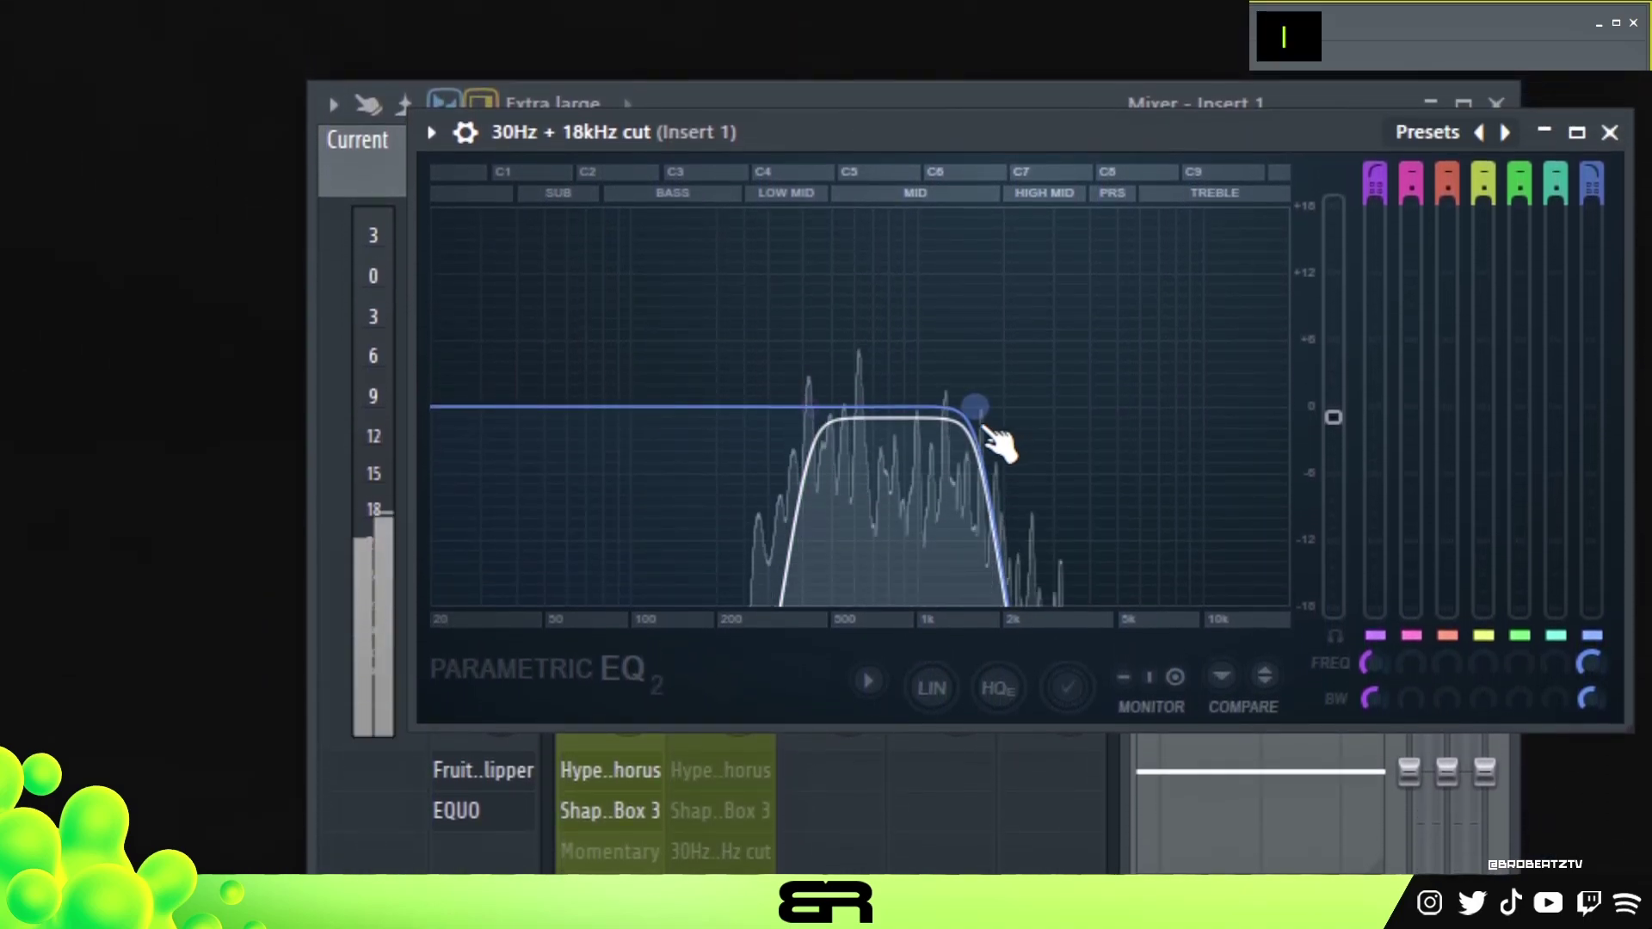
mouse_move(978, 408)
mouse_down()
mouse_move(1152, 407)
mouse_move(989, 407)
mouse_up()
drag(783, 414, 784, 417)
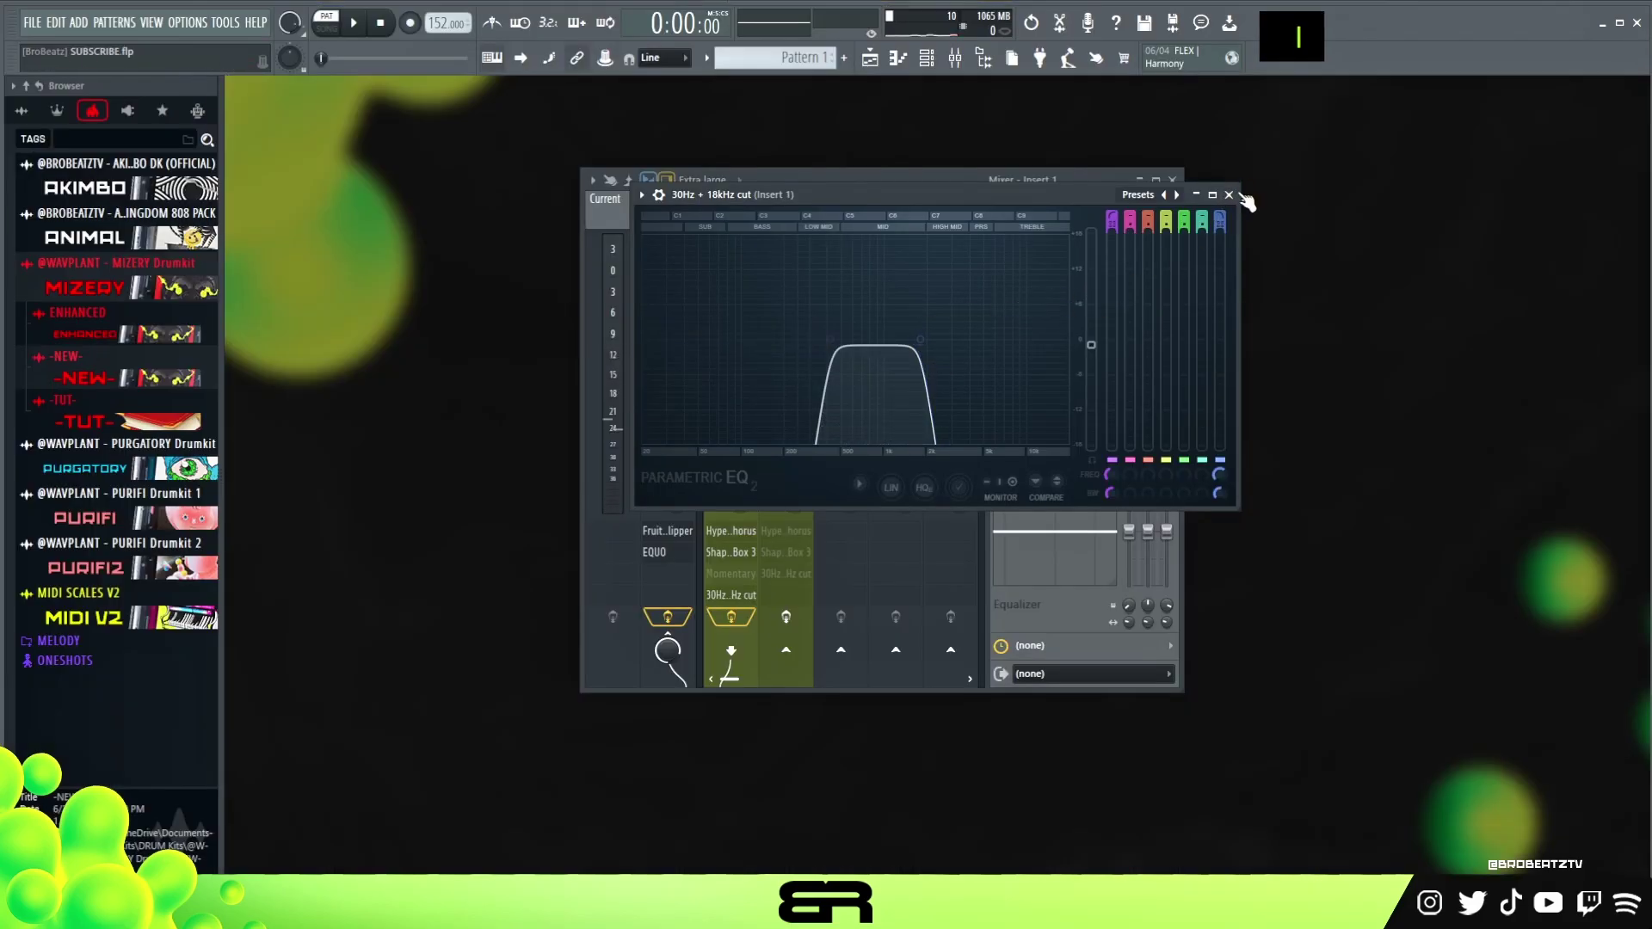
click(1403, 157)
Unmute Insert 2 and raise its volume to -3.3 dB while the pattern plays
double_click(769, 203)
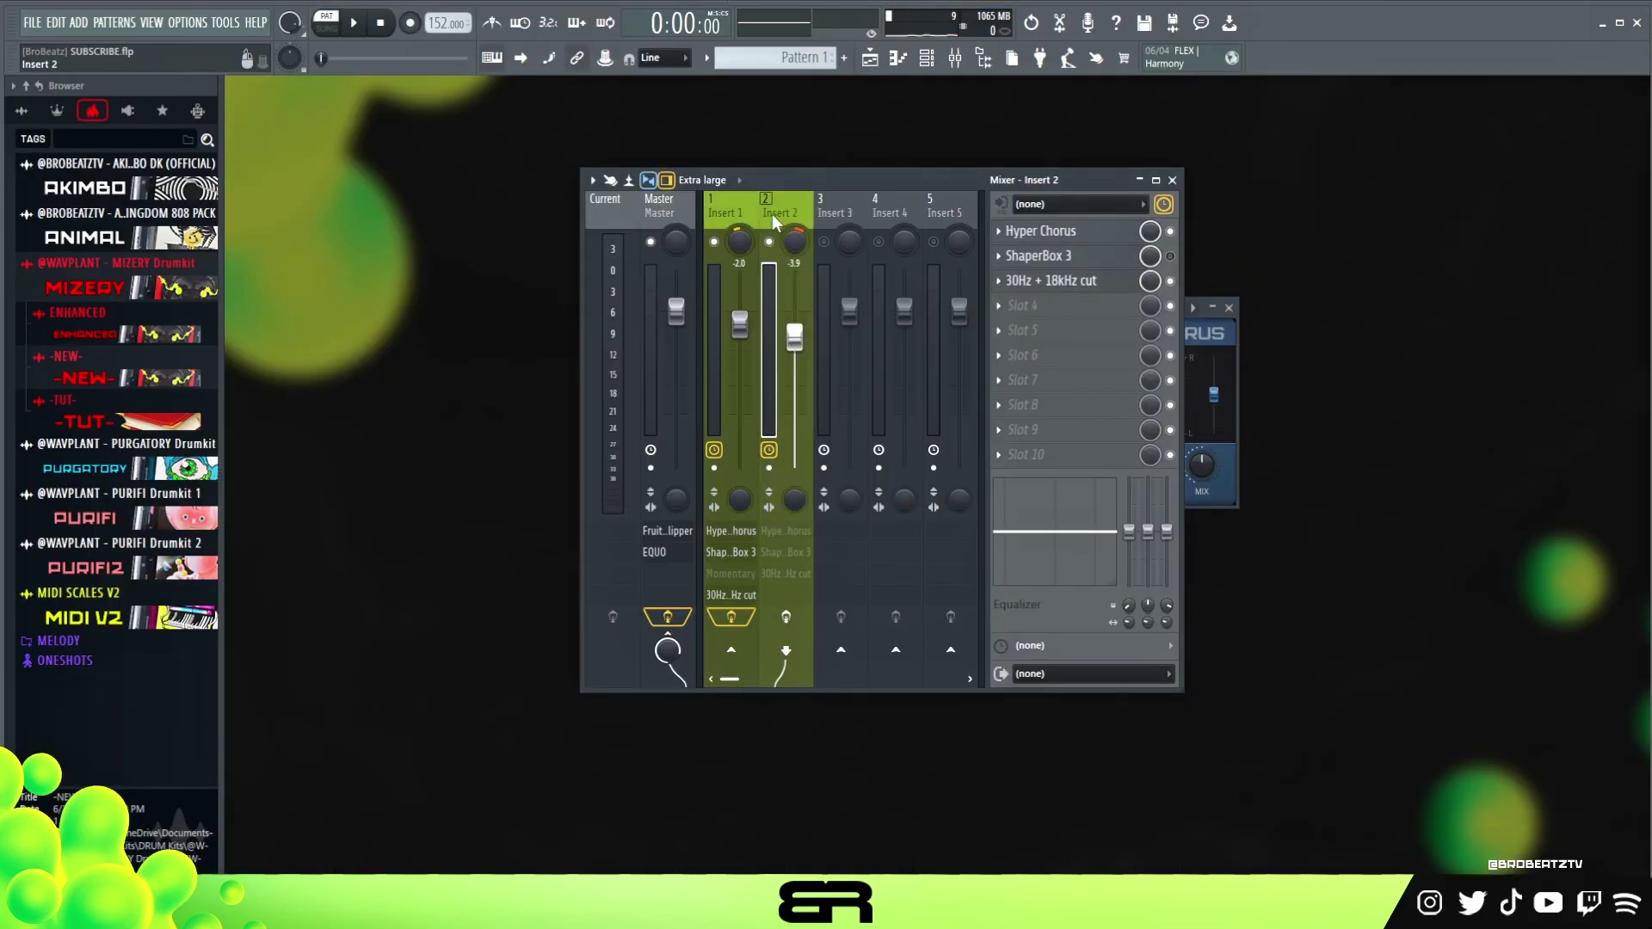
key(space)
key(space)
key(space)
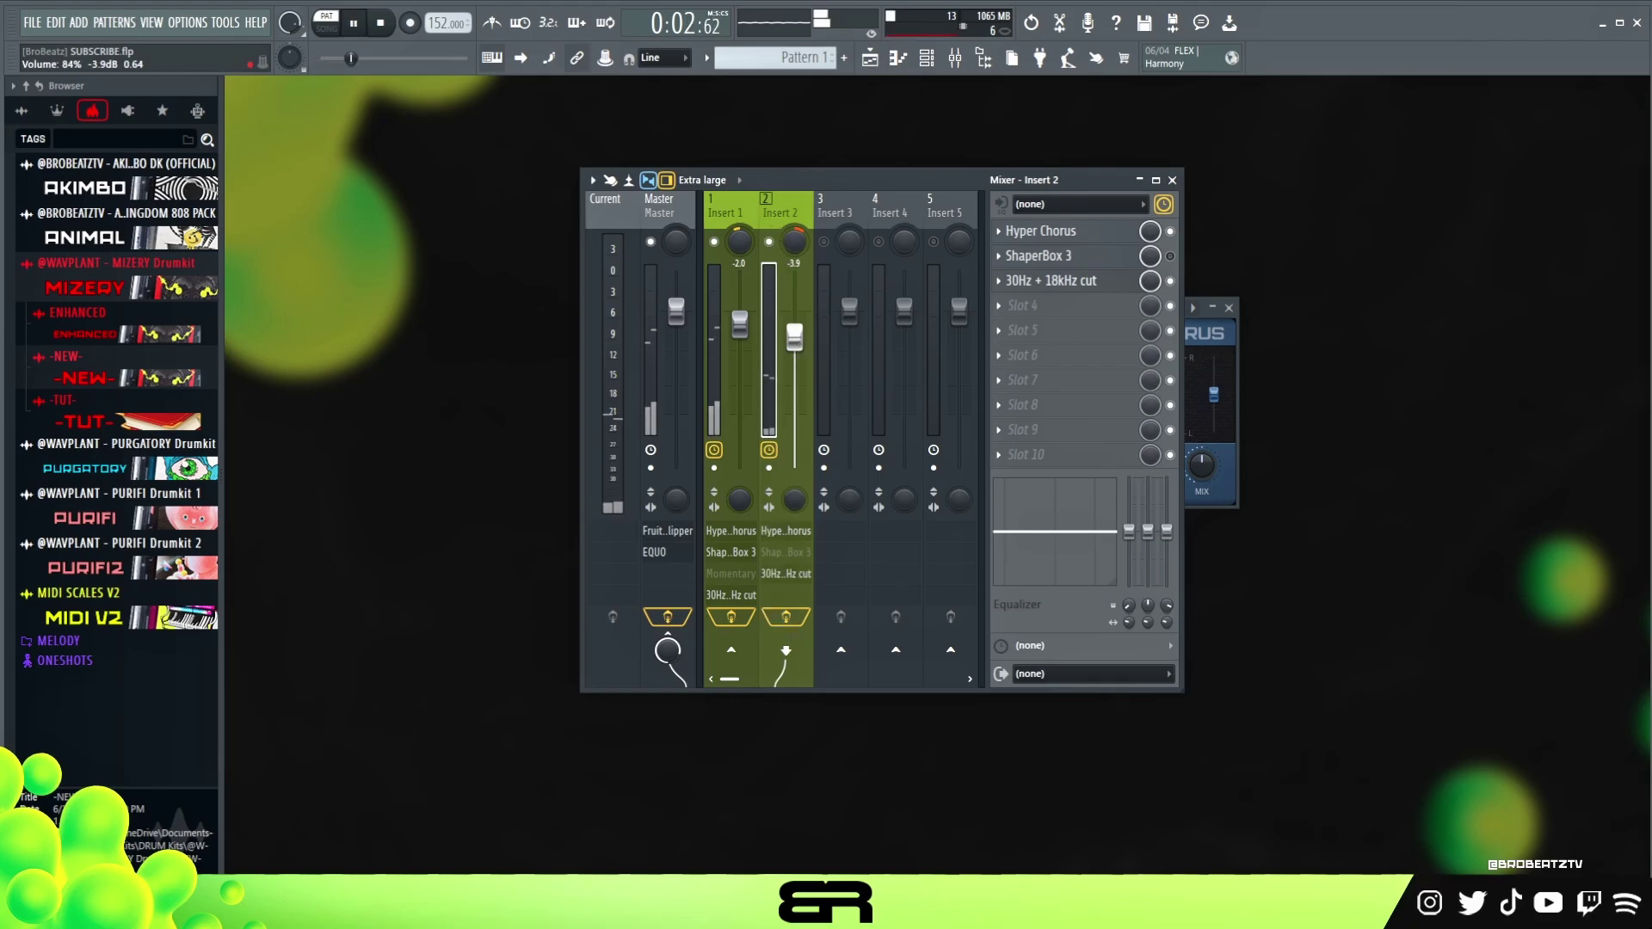
Check the ShaperBox 3 settings on Insert 2 during playback and close the plugin
click(1093, 262)
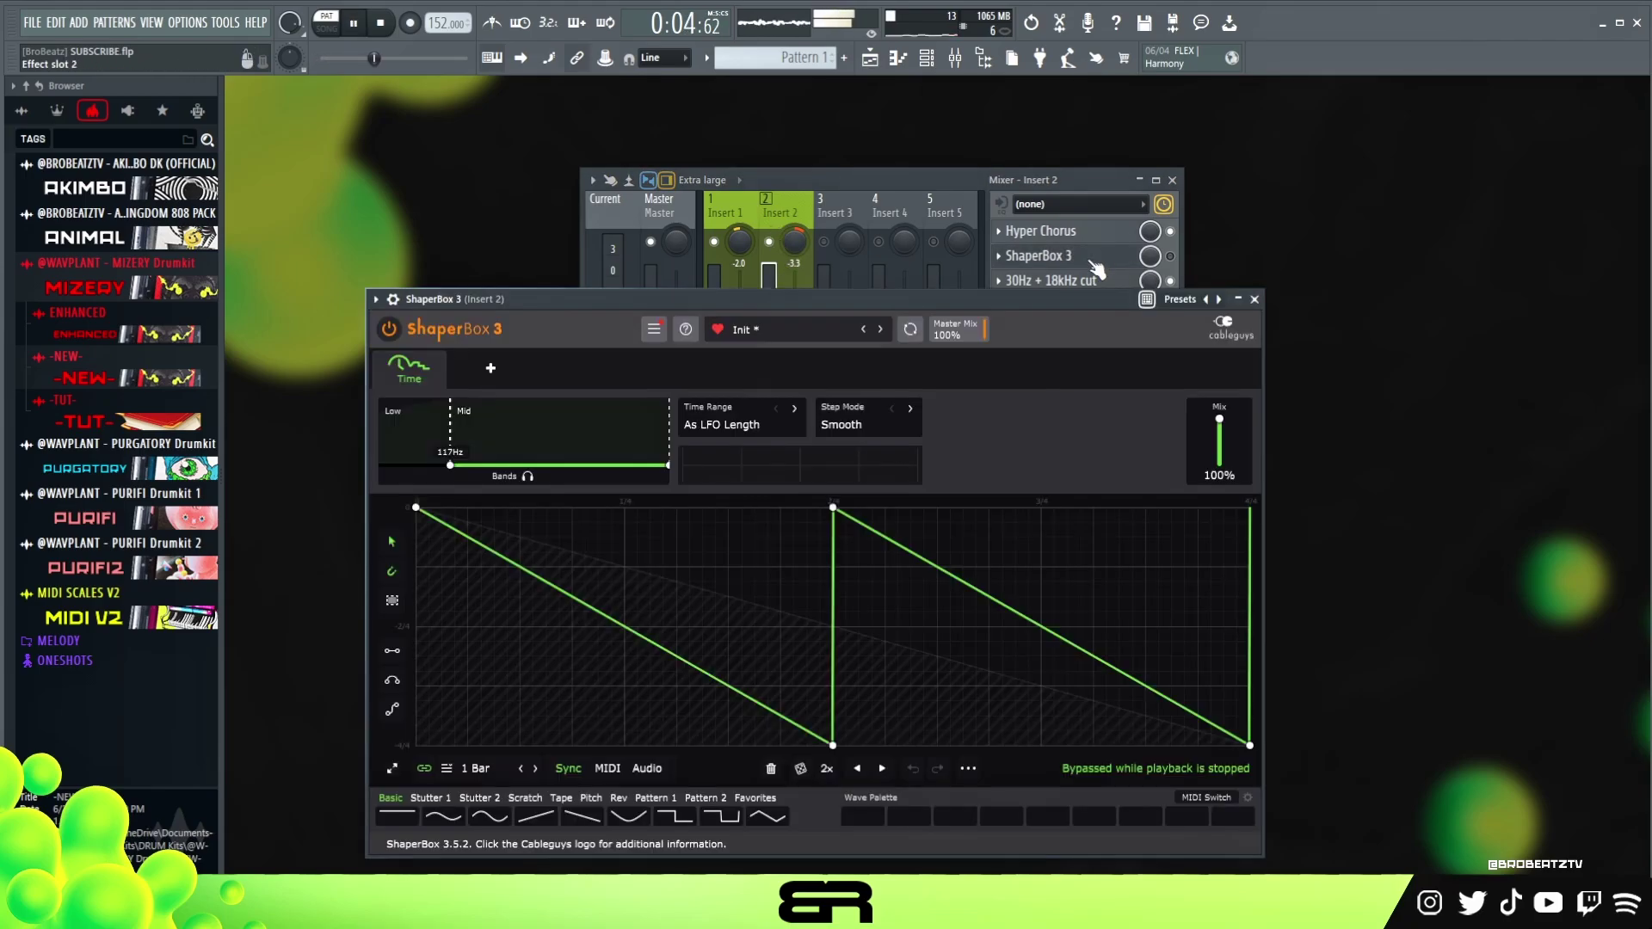
click(1092, 258)
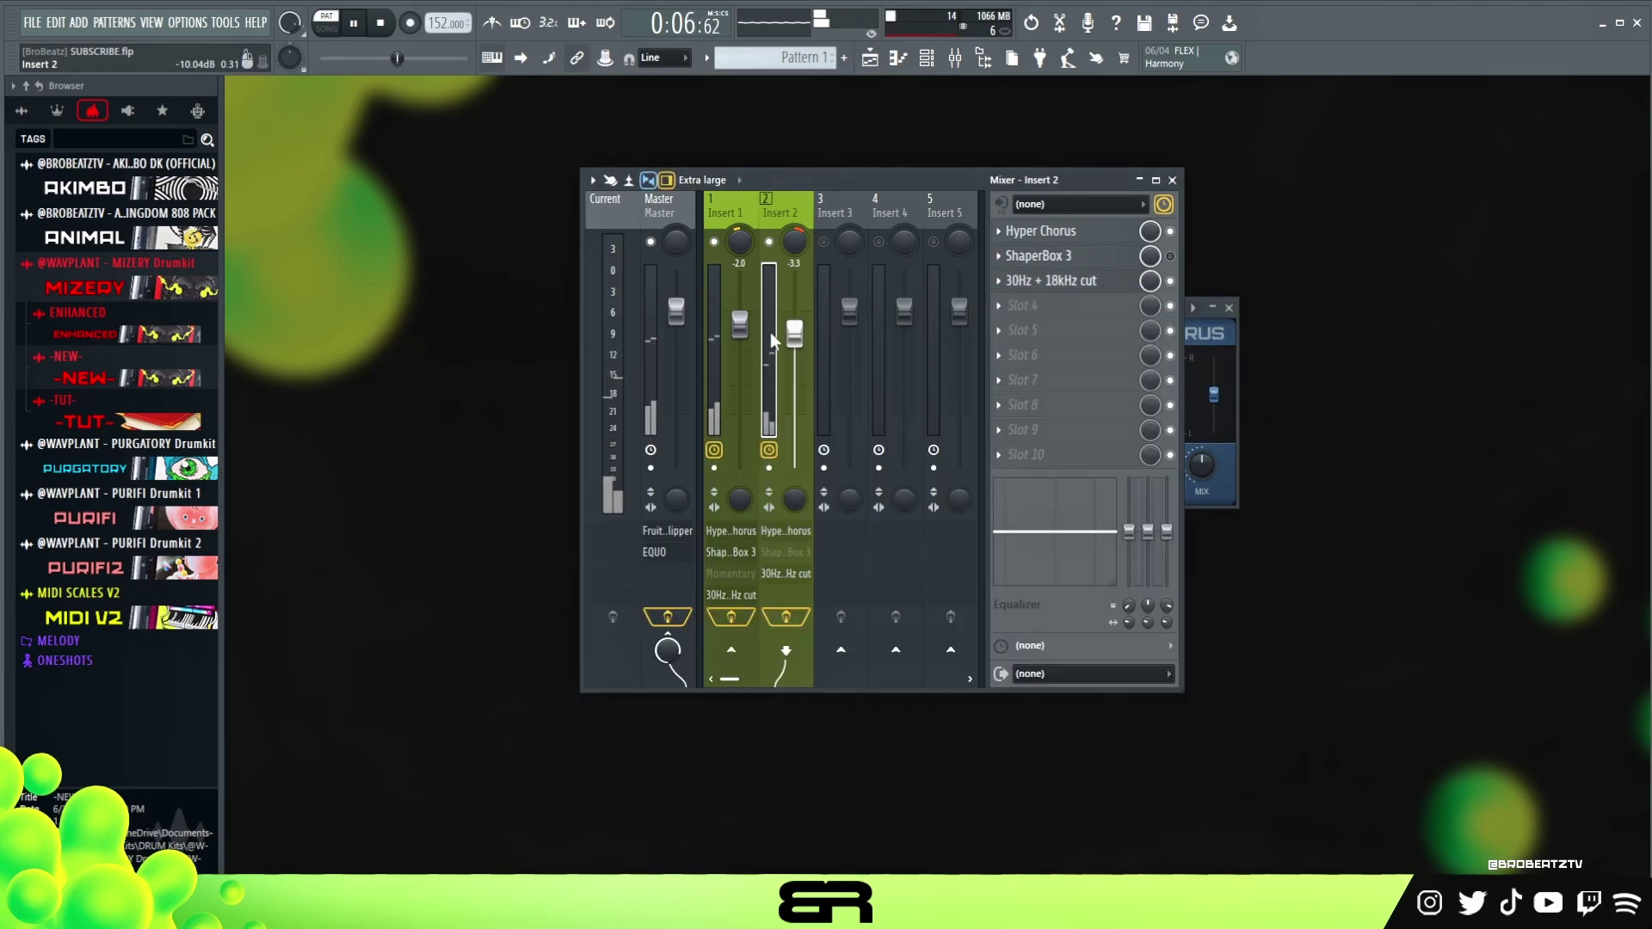
key(space)
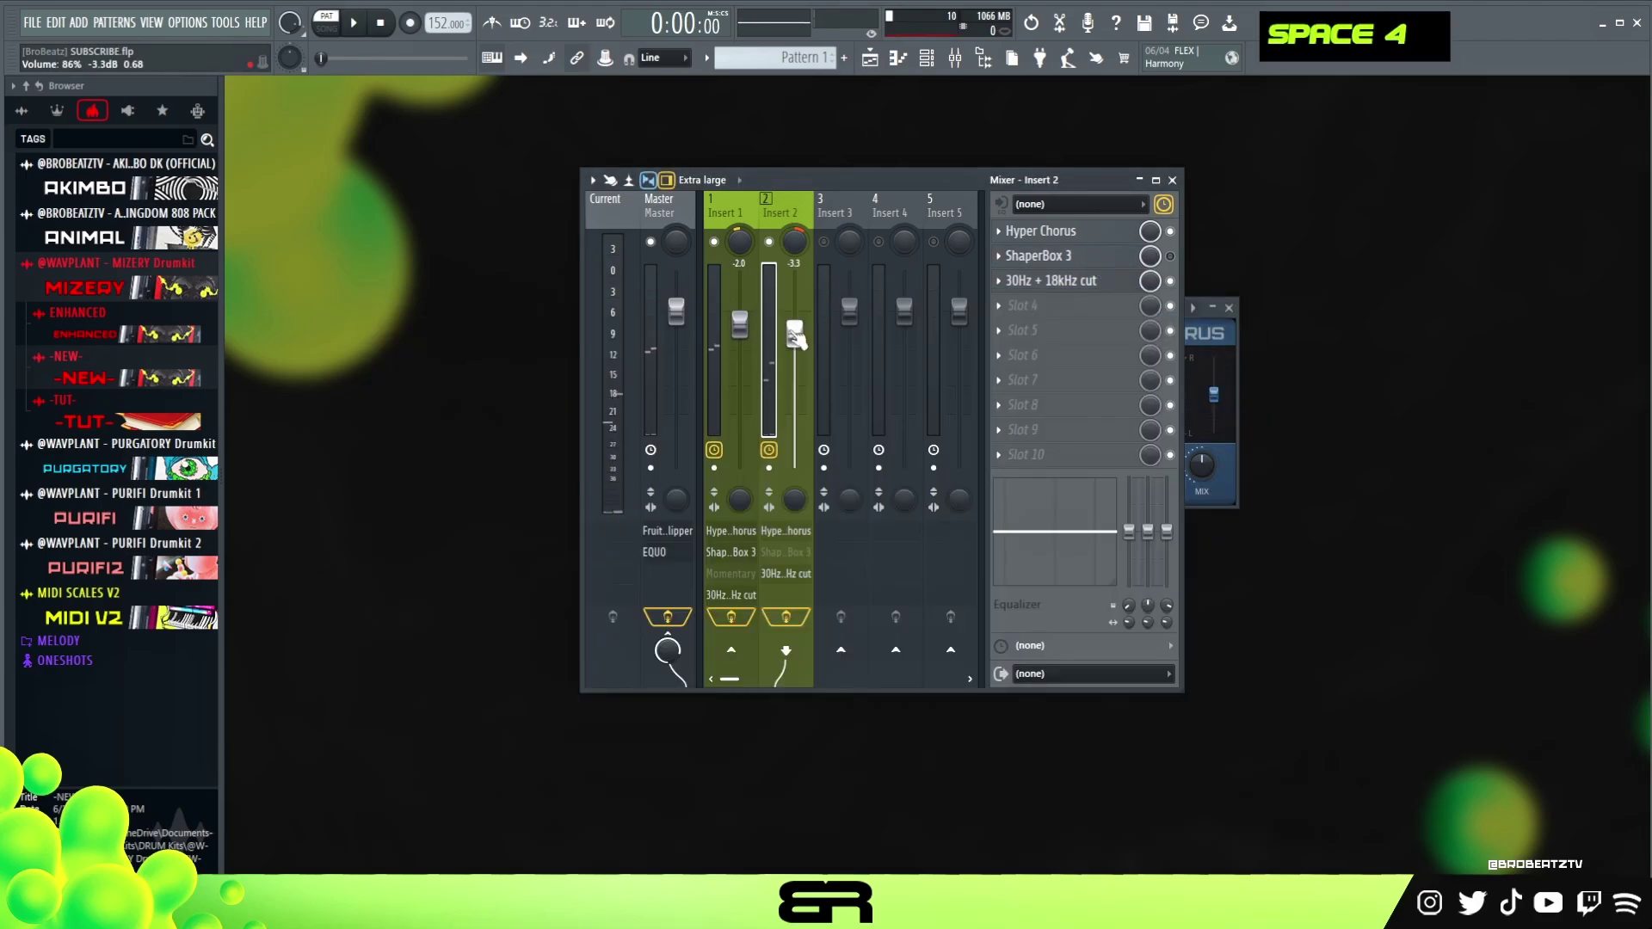
Raise the low-pass cutoff to about 2183 Hz in Insert 2's 30Hz + 18kHz cut EQ and nudge the high-pass cutoff upward
click(1052, 281)
drag(631, 421, 648, 430)
key(space)
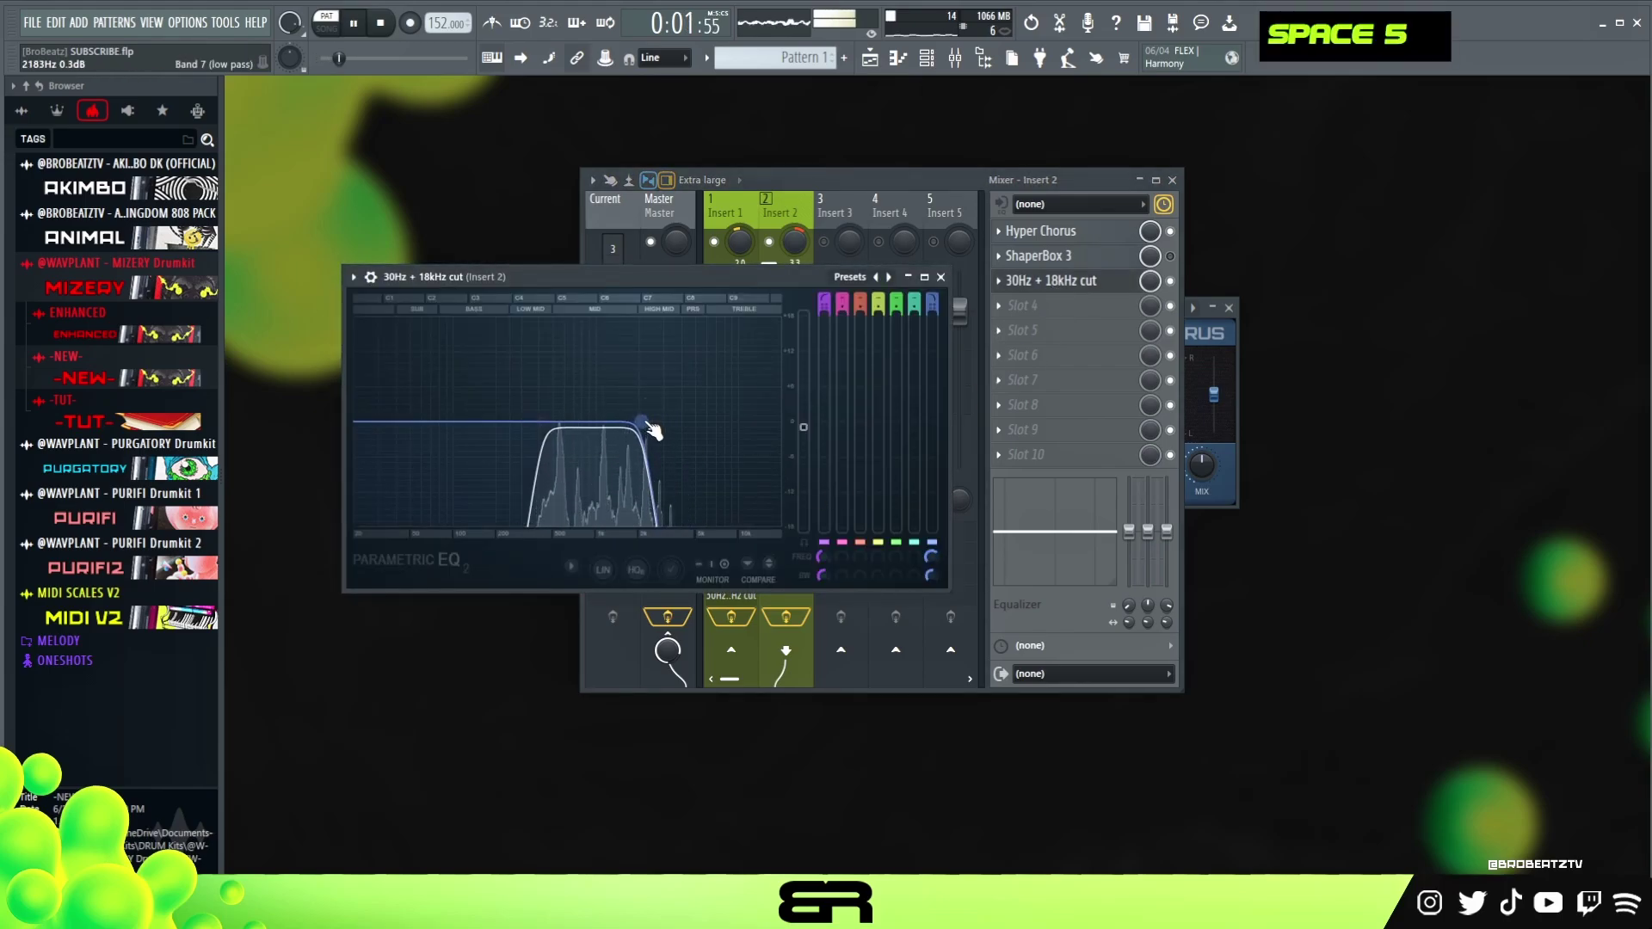
drag(546, 428, 557, 428)
key(space)
click(941, 278)
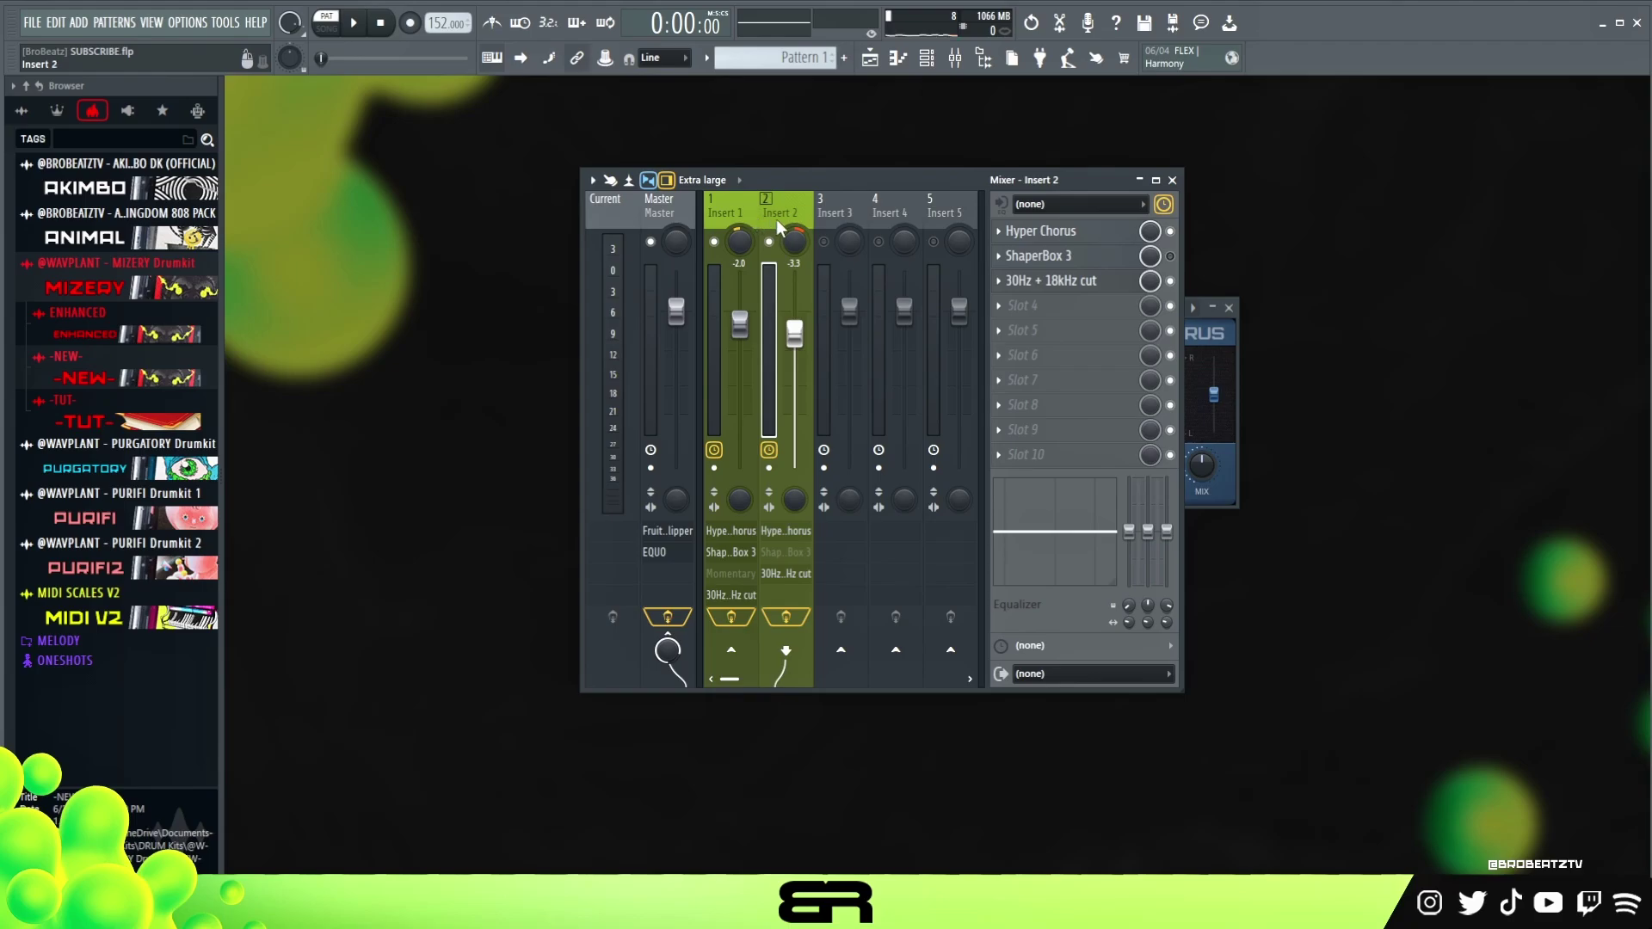
Boost Insert 1's built-in peaking EQ band by about 4.7 dB at about 2634 Hz during playback
key(Left)
key(space)
mouse_move(1055, 532)
mouse_down()
mouse_move(1066, 490)
mouse_move(1061, 506)
mouse_up()
right_click(1061, 506)
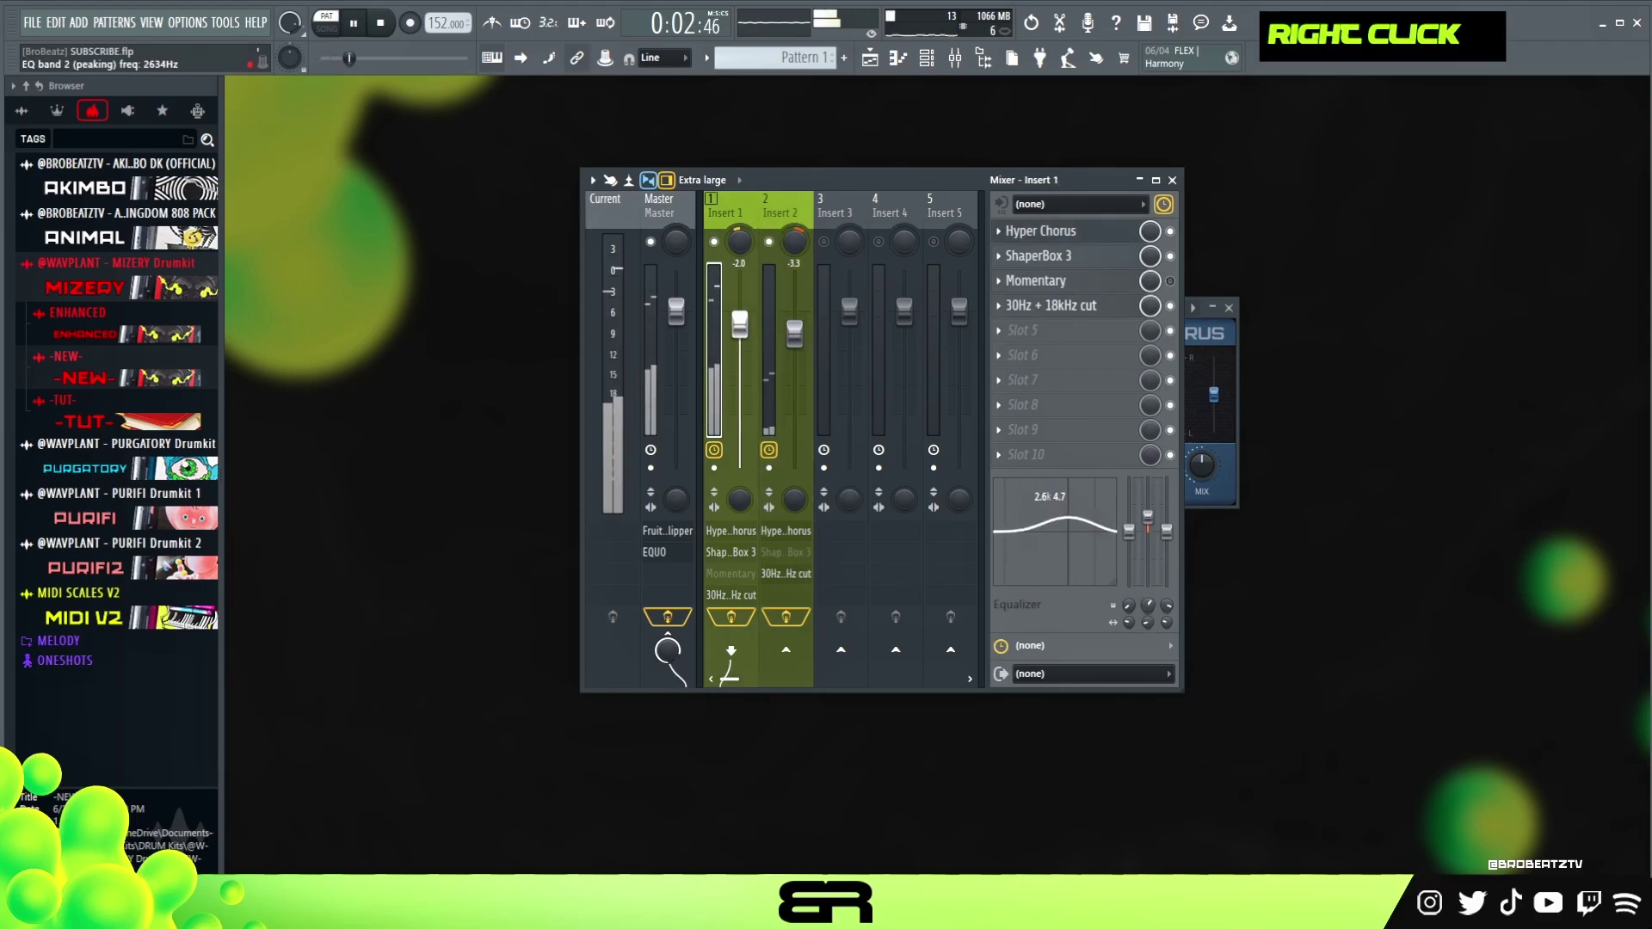
key(space)
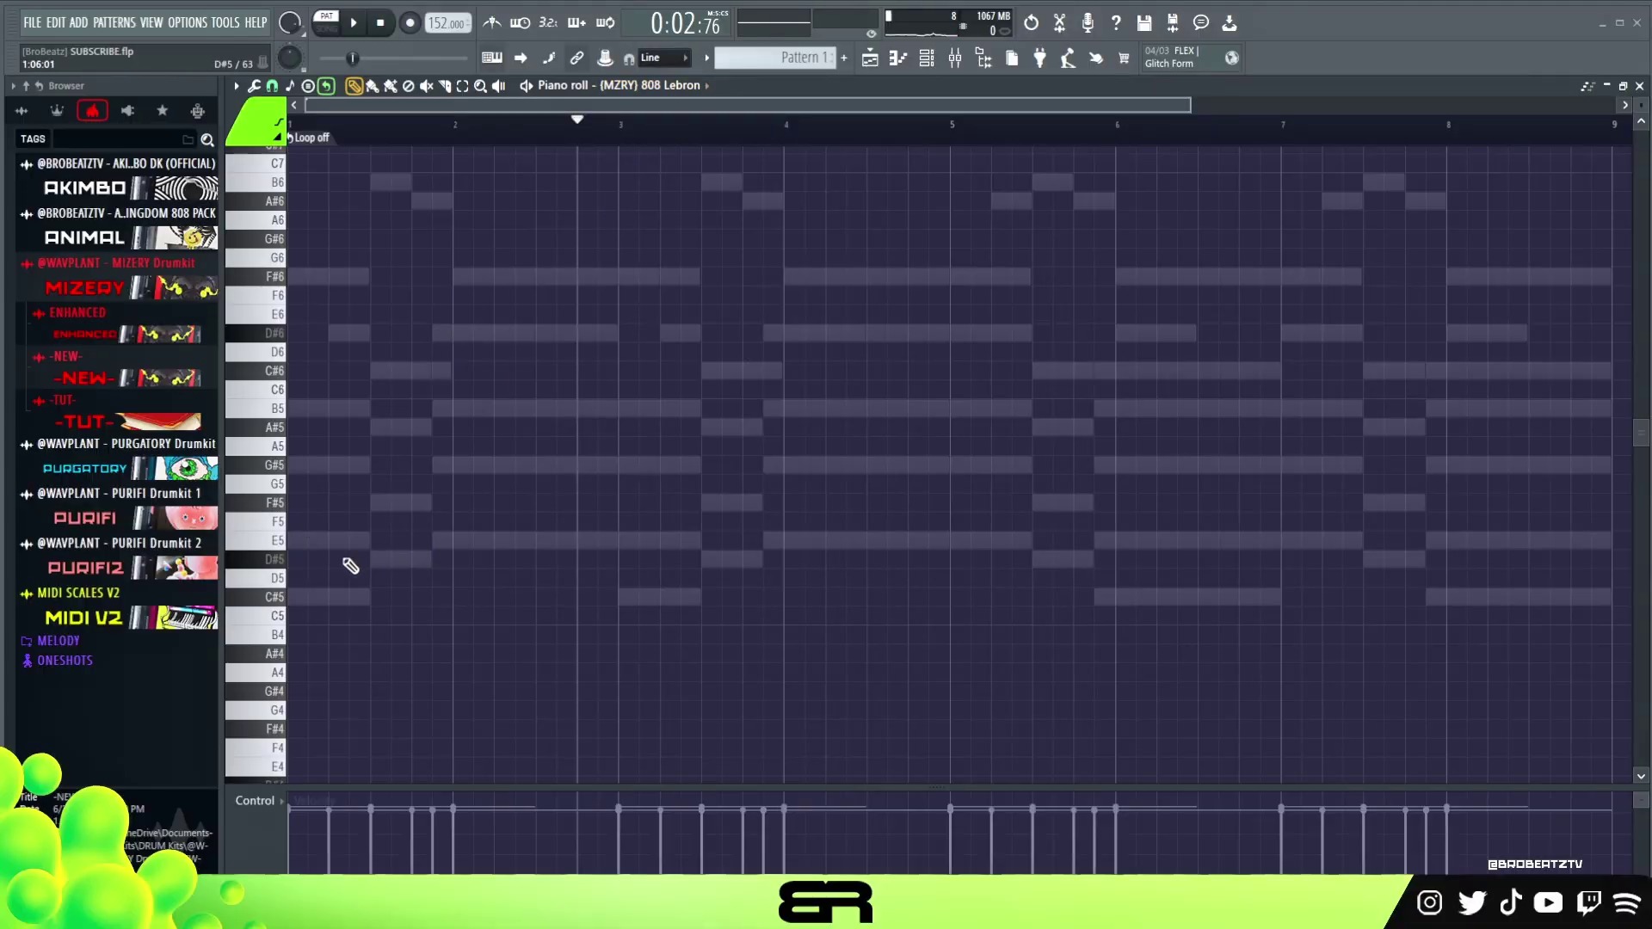
Turn the ghost channels off and back on in the piano roll, and place a C#5 note at the start of bar 1
click(236, 86)
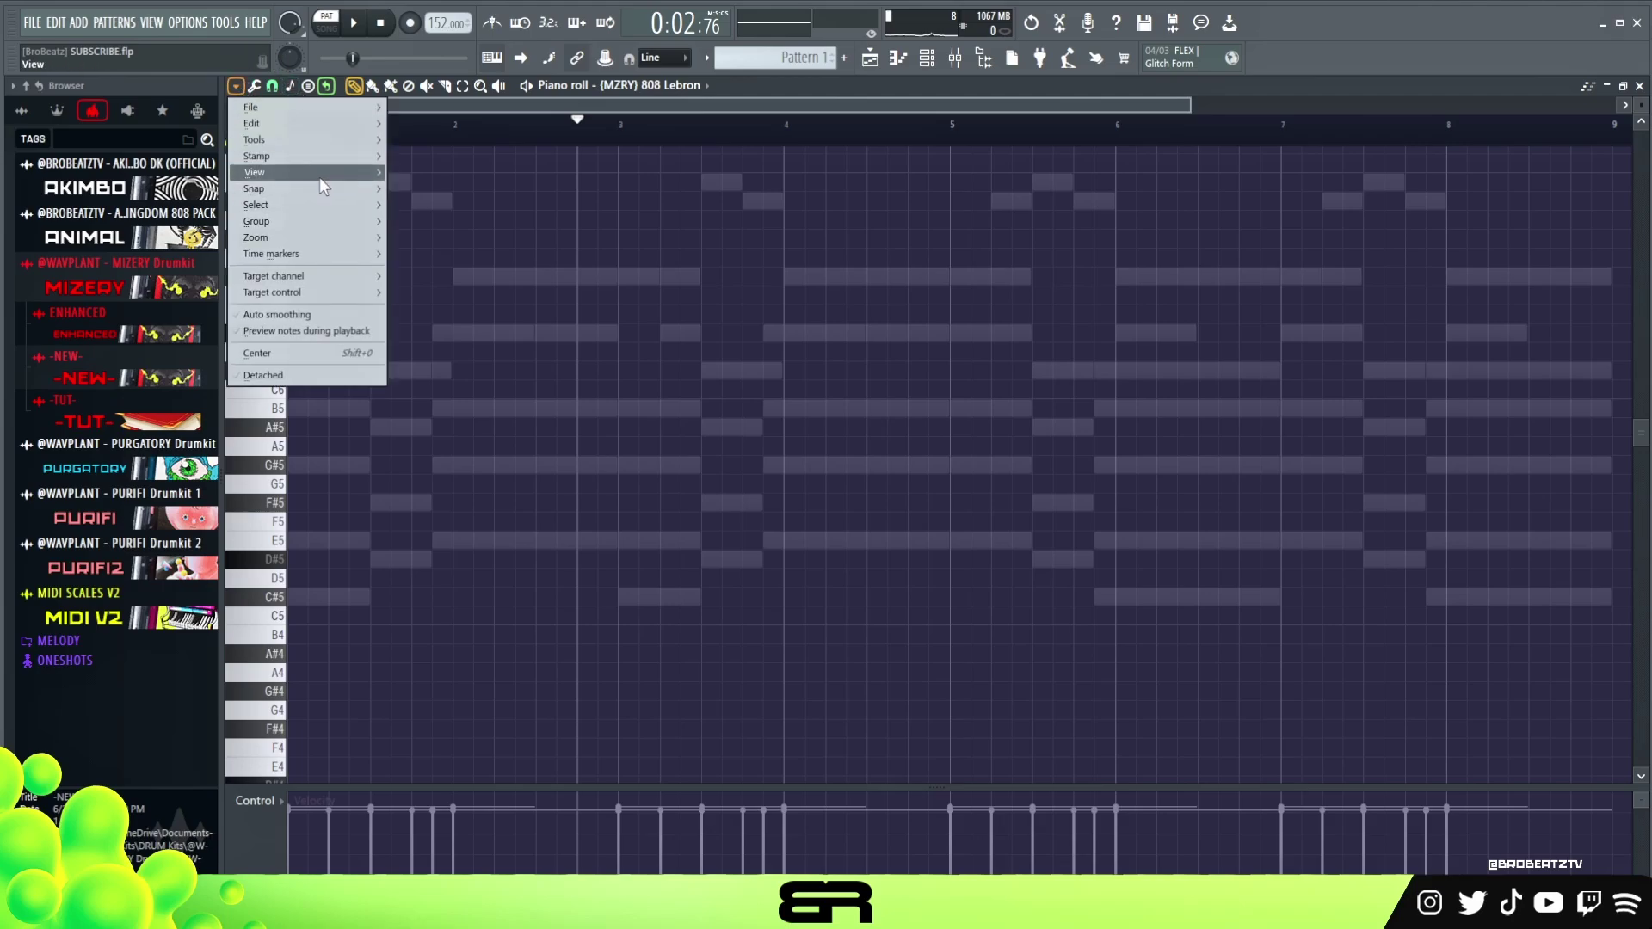
mouse_move(318, 174)
click(432, 466)
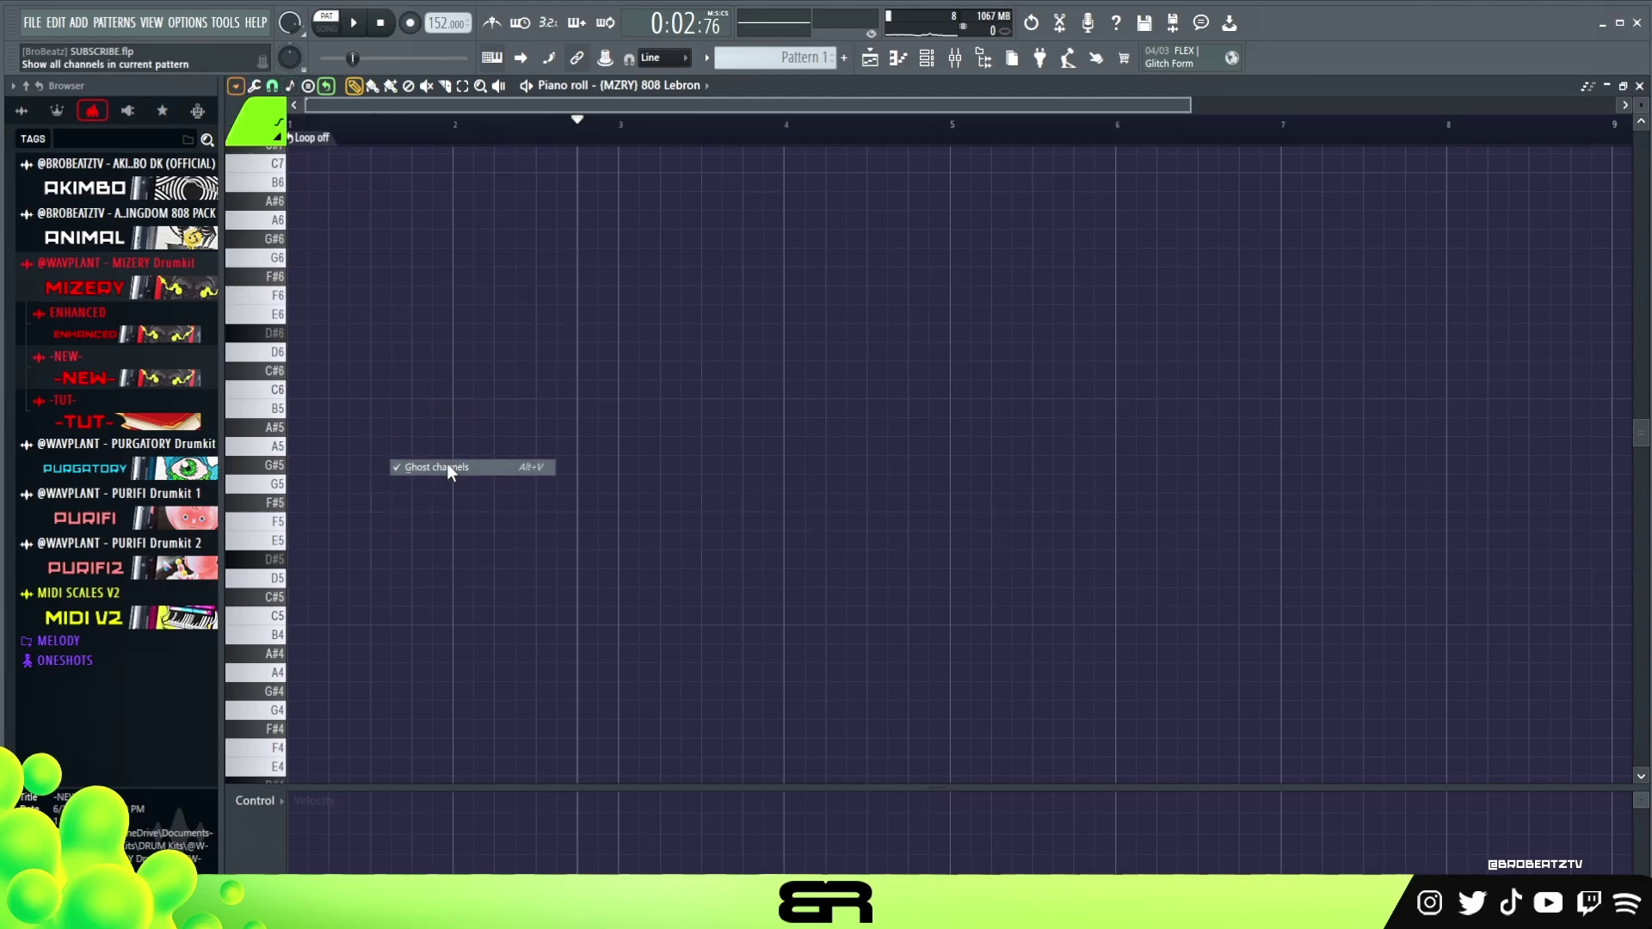
click(236, 86)
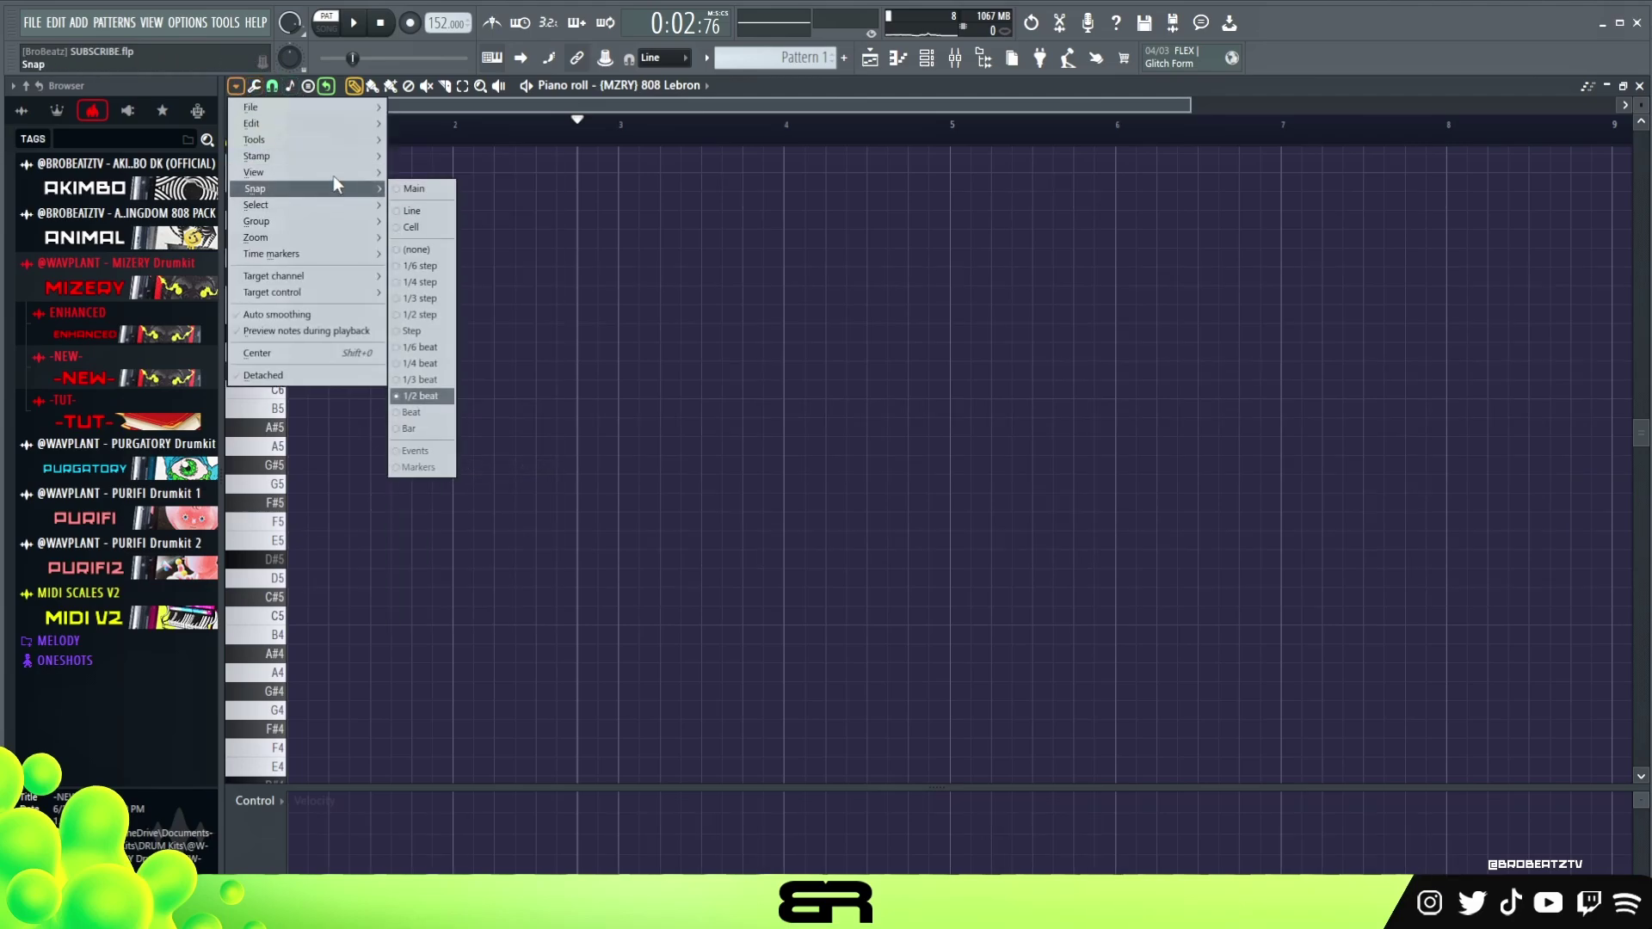
mouse_move(331, 173)
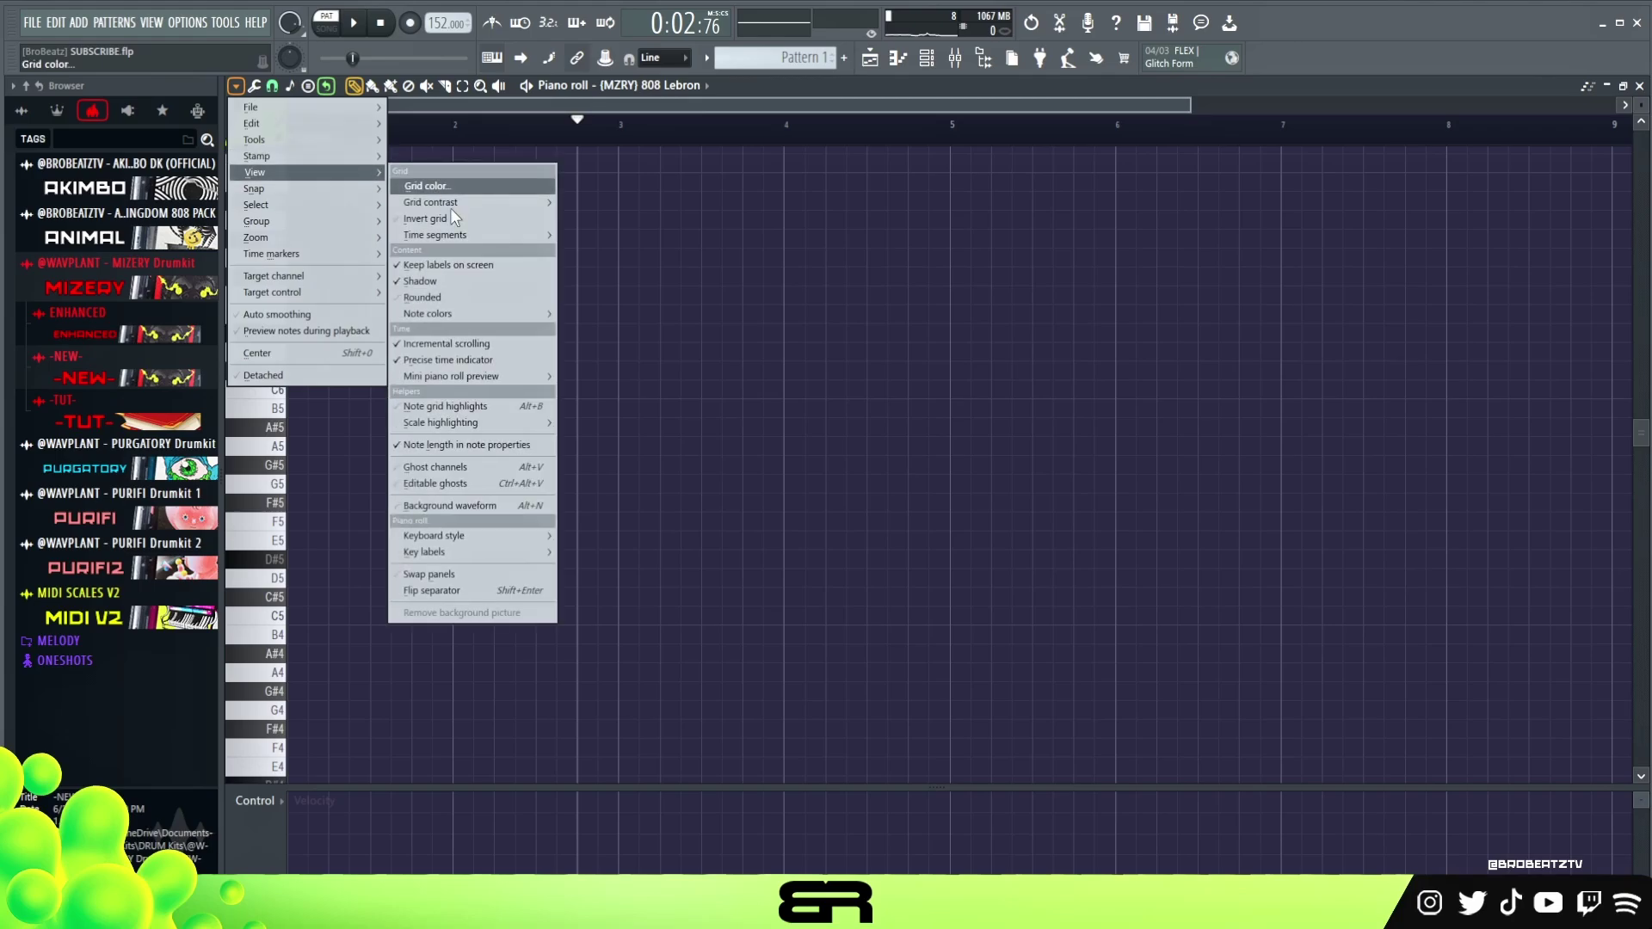
click(433, 467)
click(297, 596)
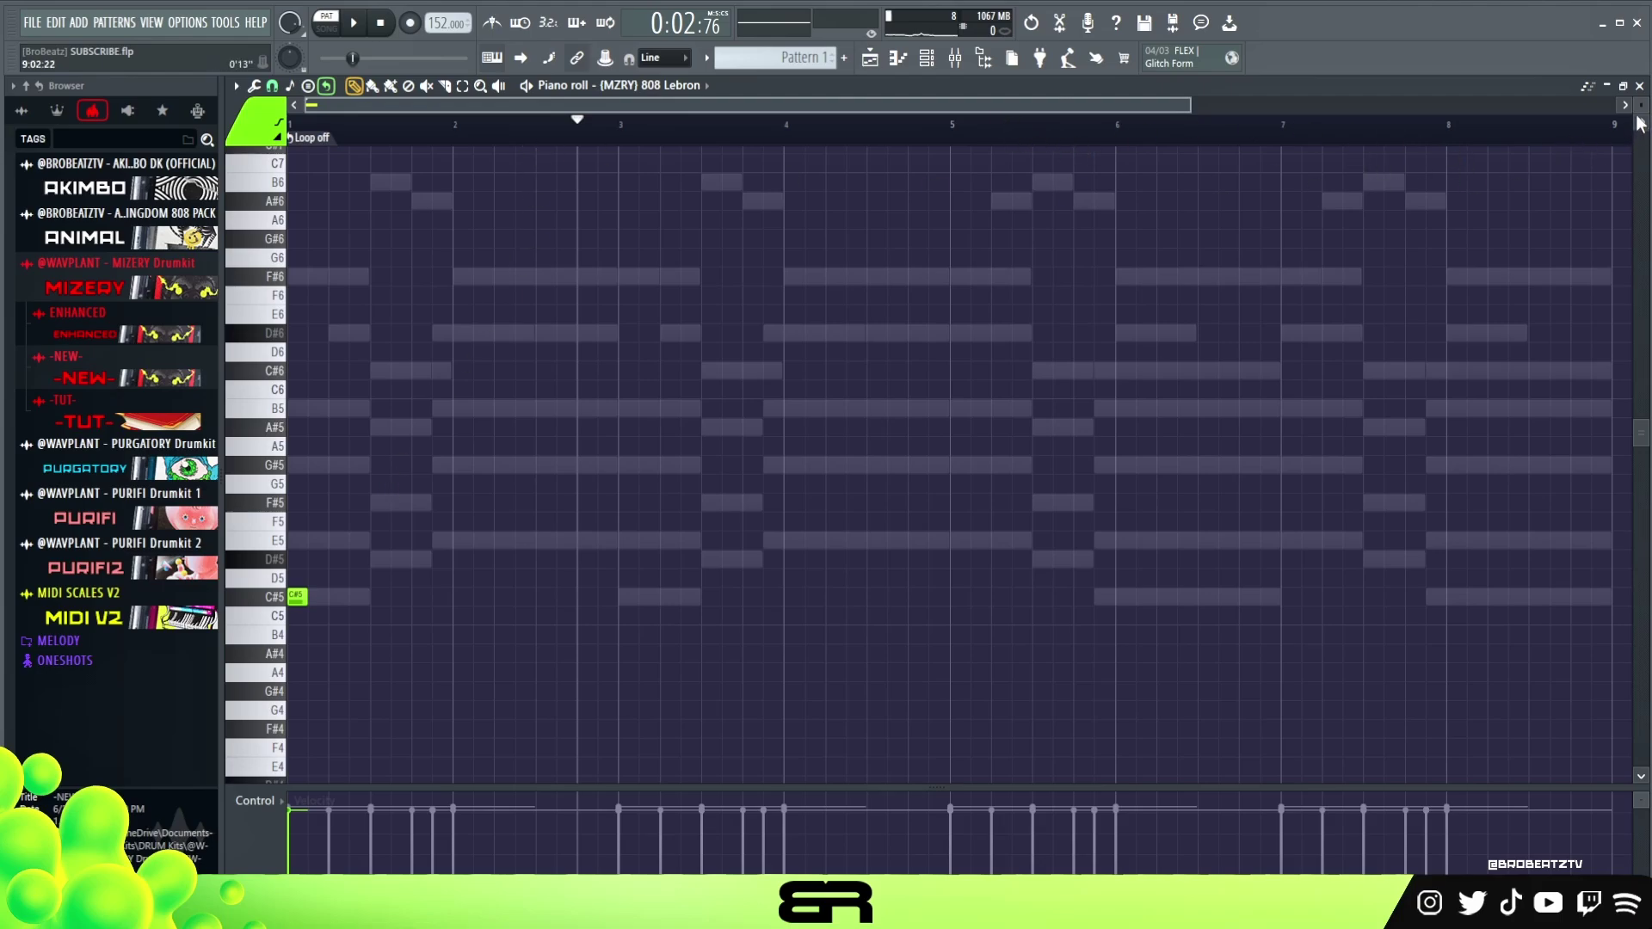
Draw three D6 notes spaced one and a half beats apart from the start of bar 1, undoing the tempo tweak
scroll(1494, 159, up, 1)
scroll(447, 472, up, 1)
mouse_move(338, 336)
mouse_down()
mouse_move(320, 344)
mouse_move(347, 337)
mouse_up()
click(379, 337)
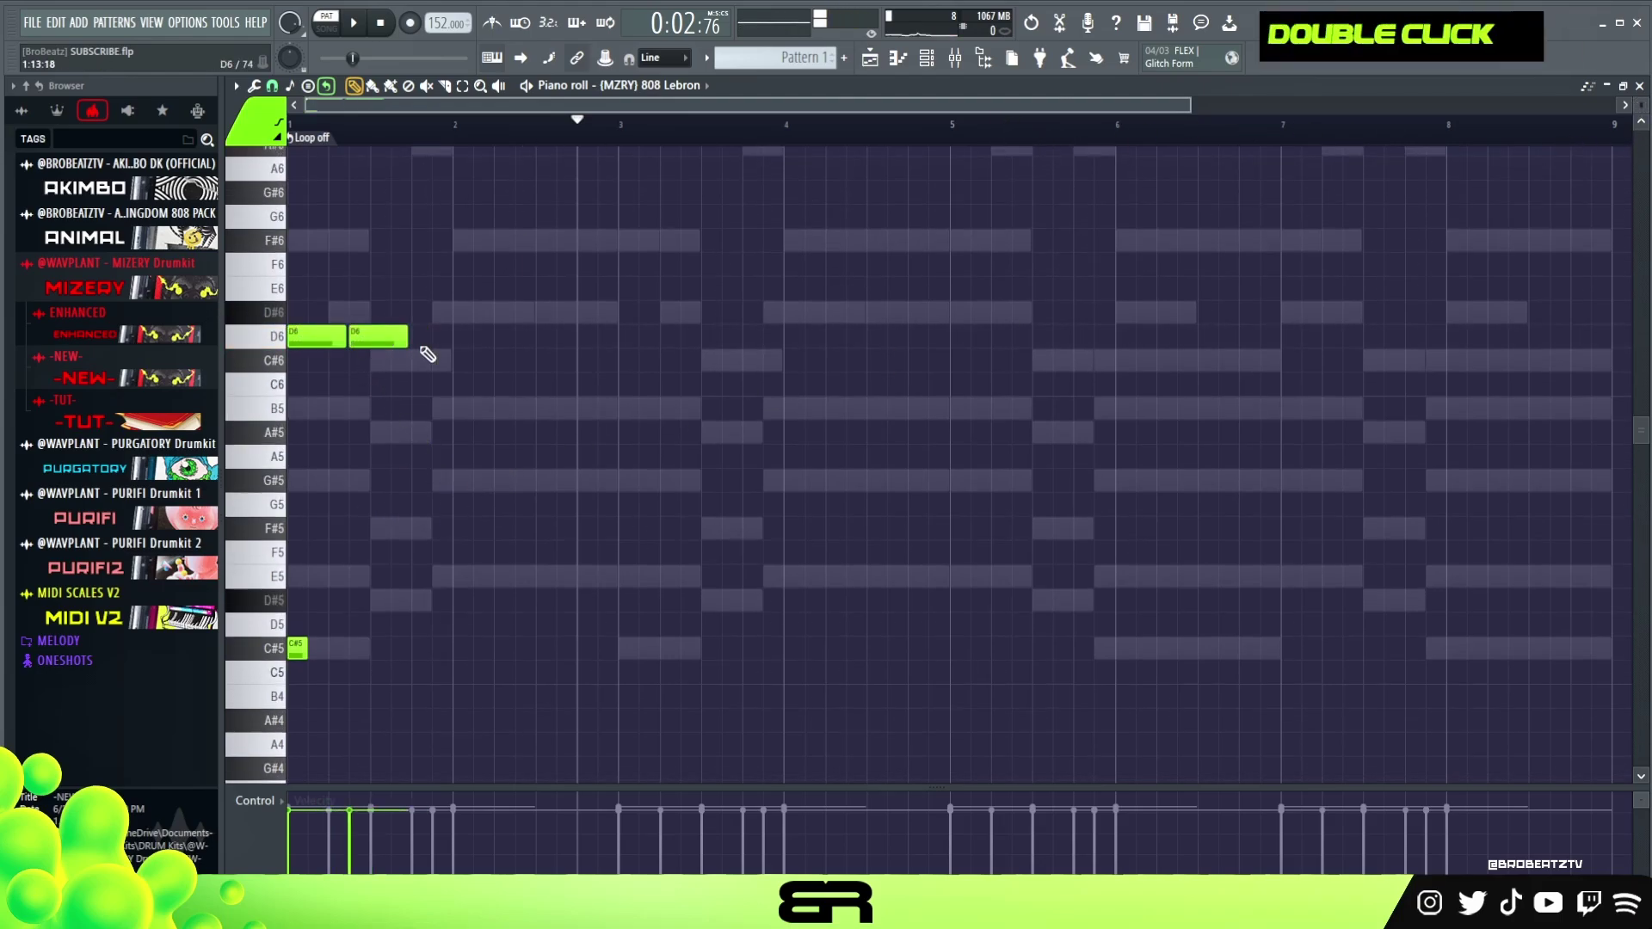
click(426, 337)
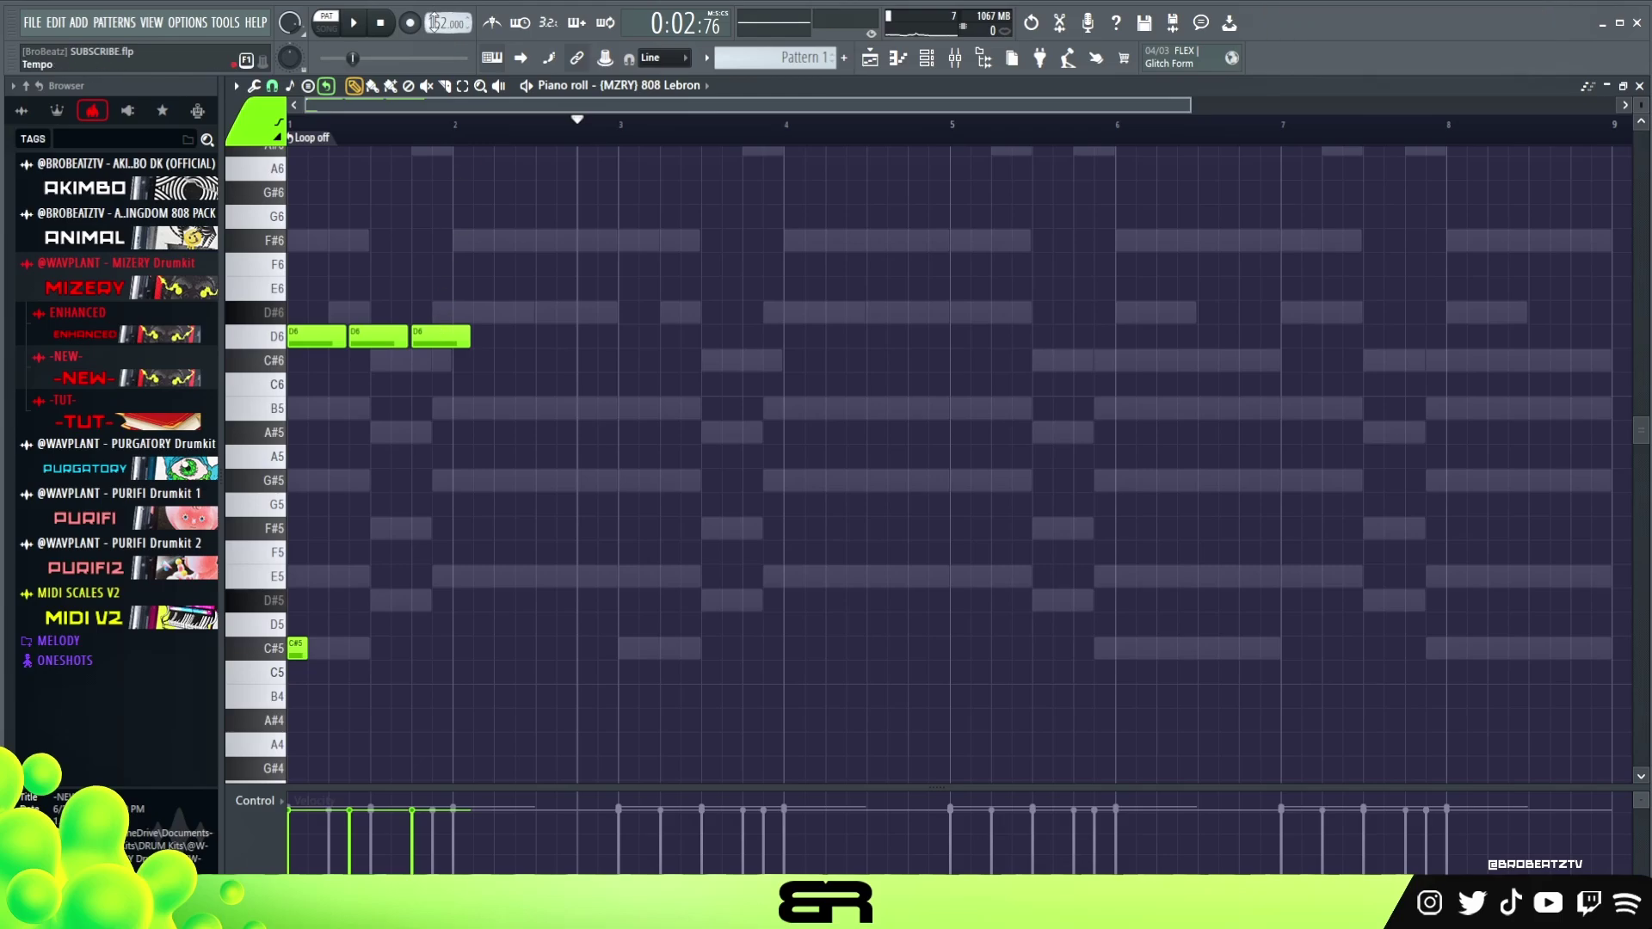
drag(435, 23, 435, 60)
key(ctrl+z)
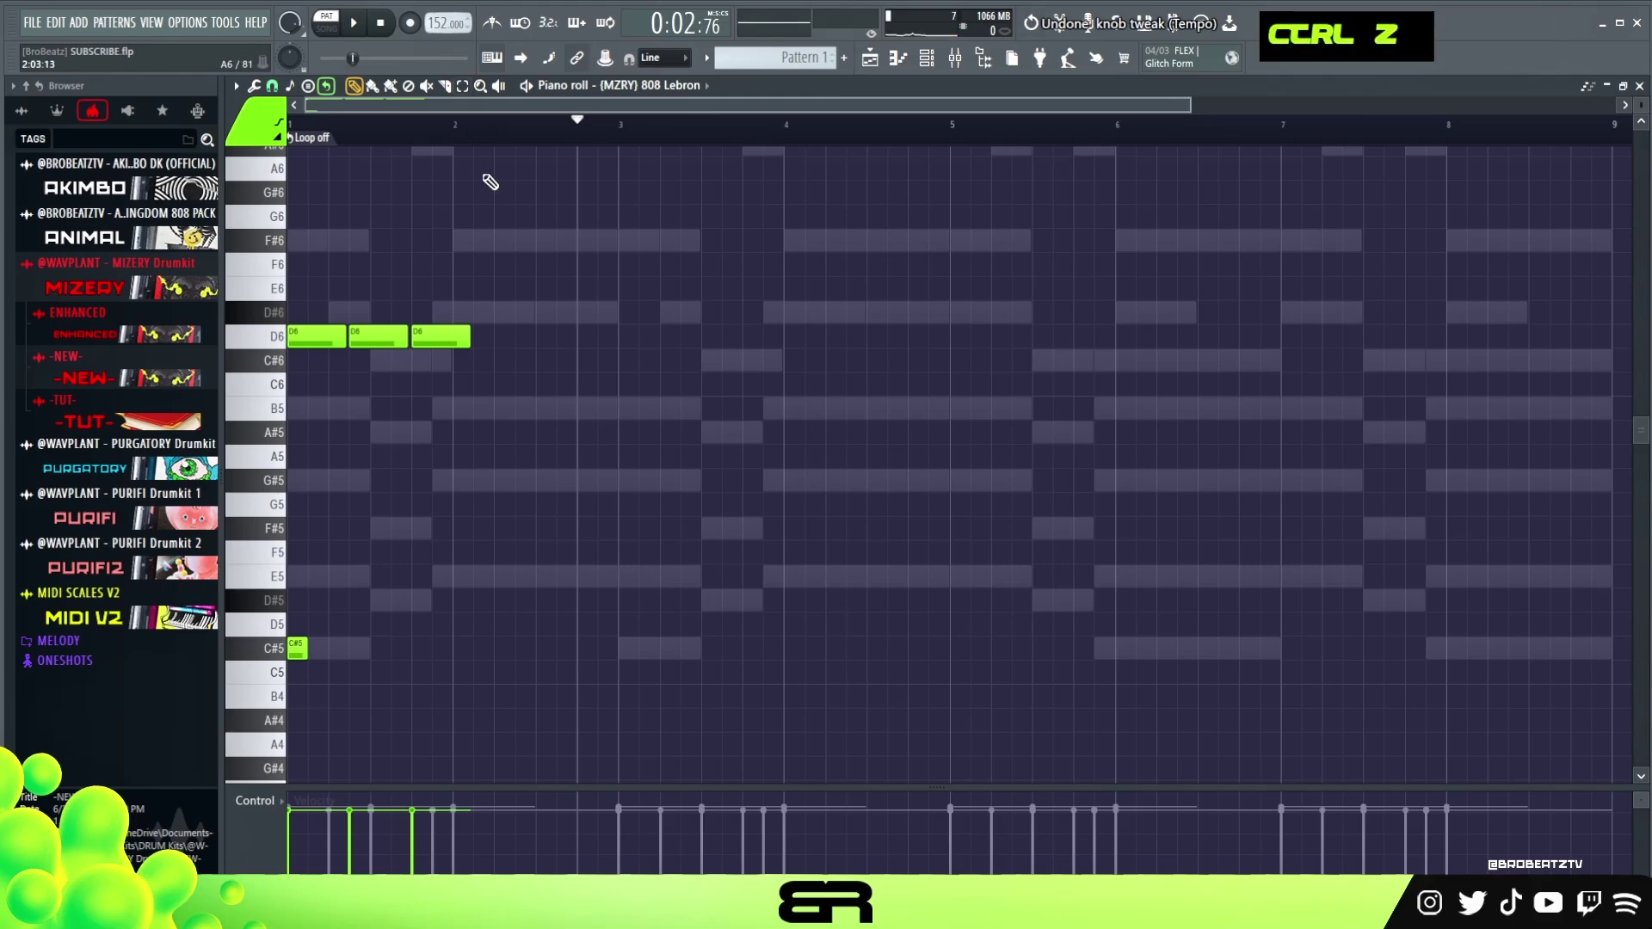
Add two D6 notes in bar 2 and lengthen the third D6 note to meet the fourth
drag(443, 303, 526, 338)
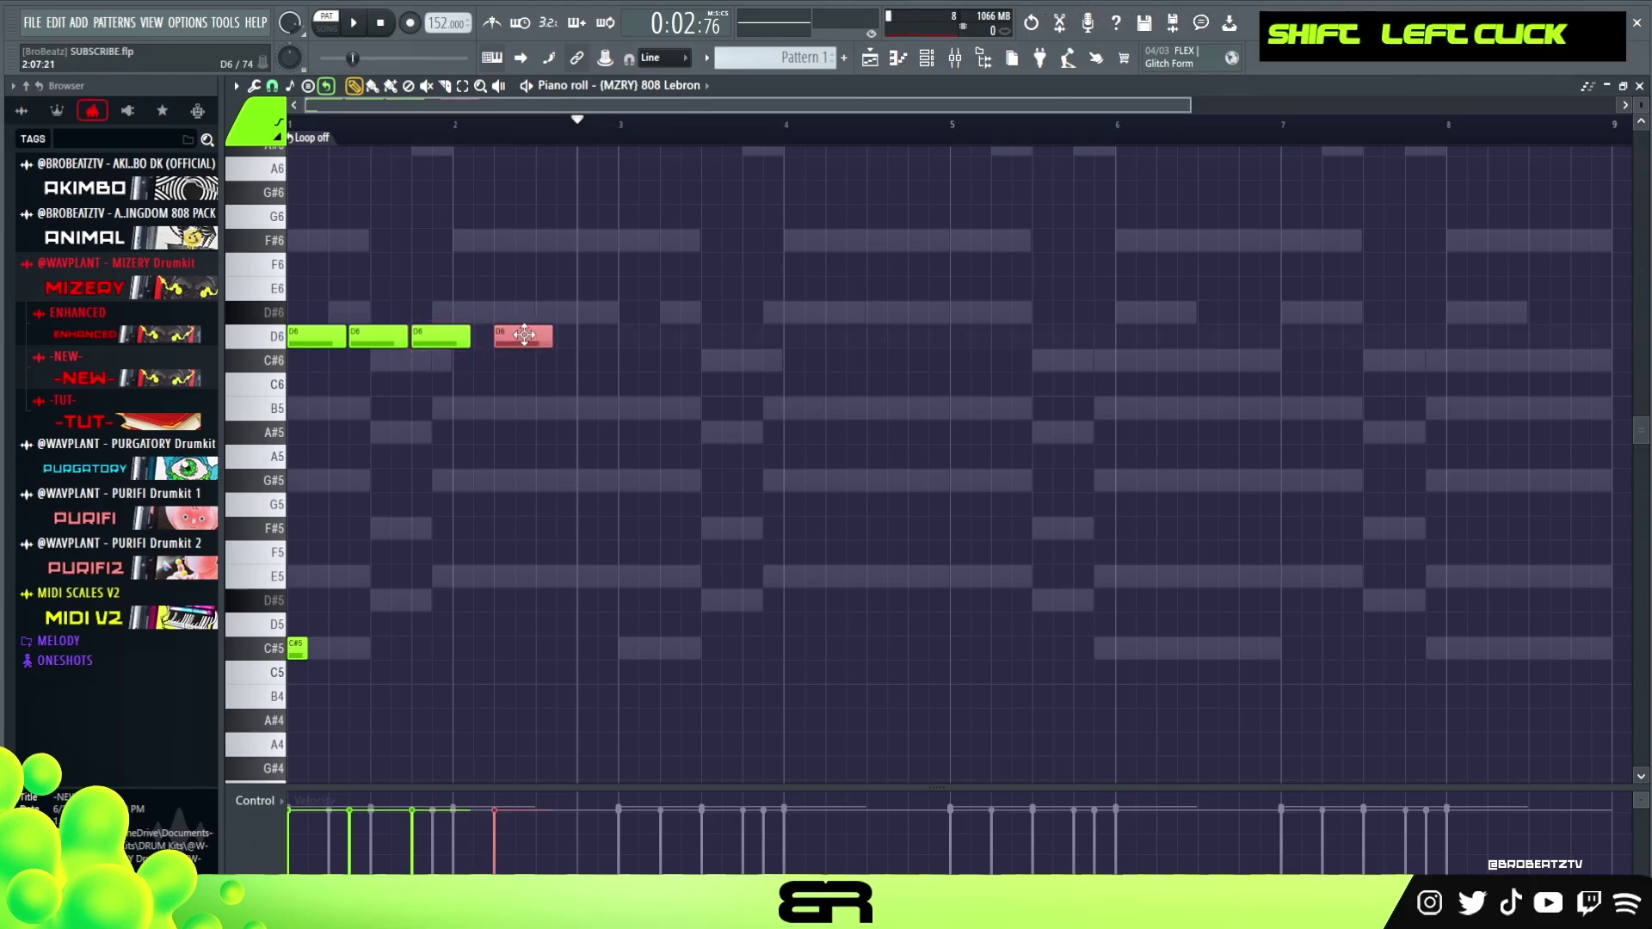
click(560, 337)
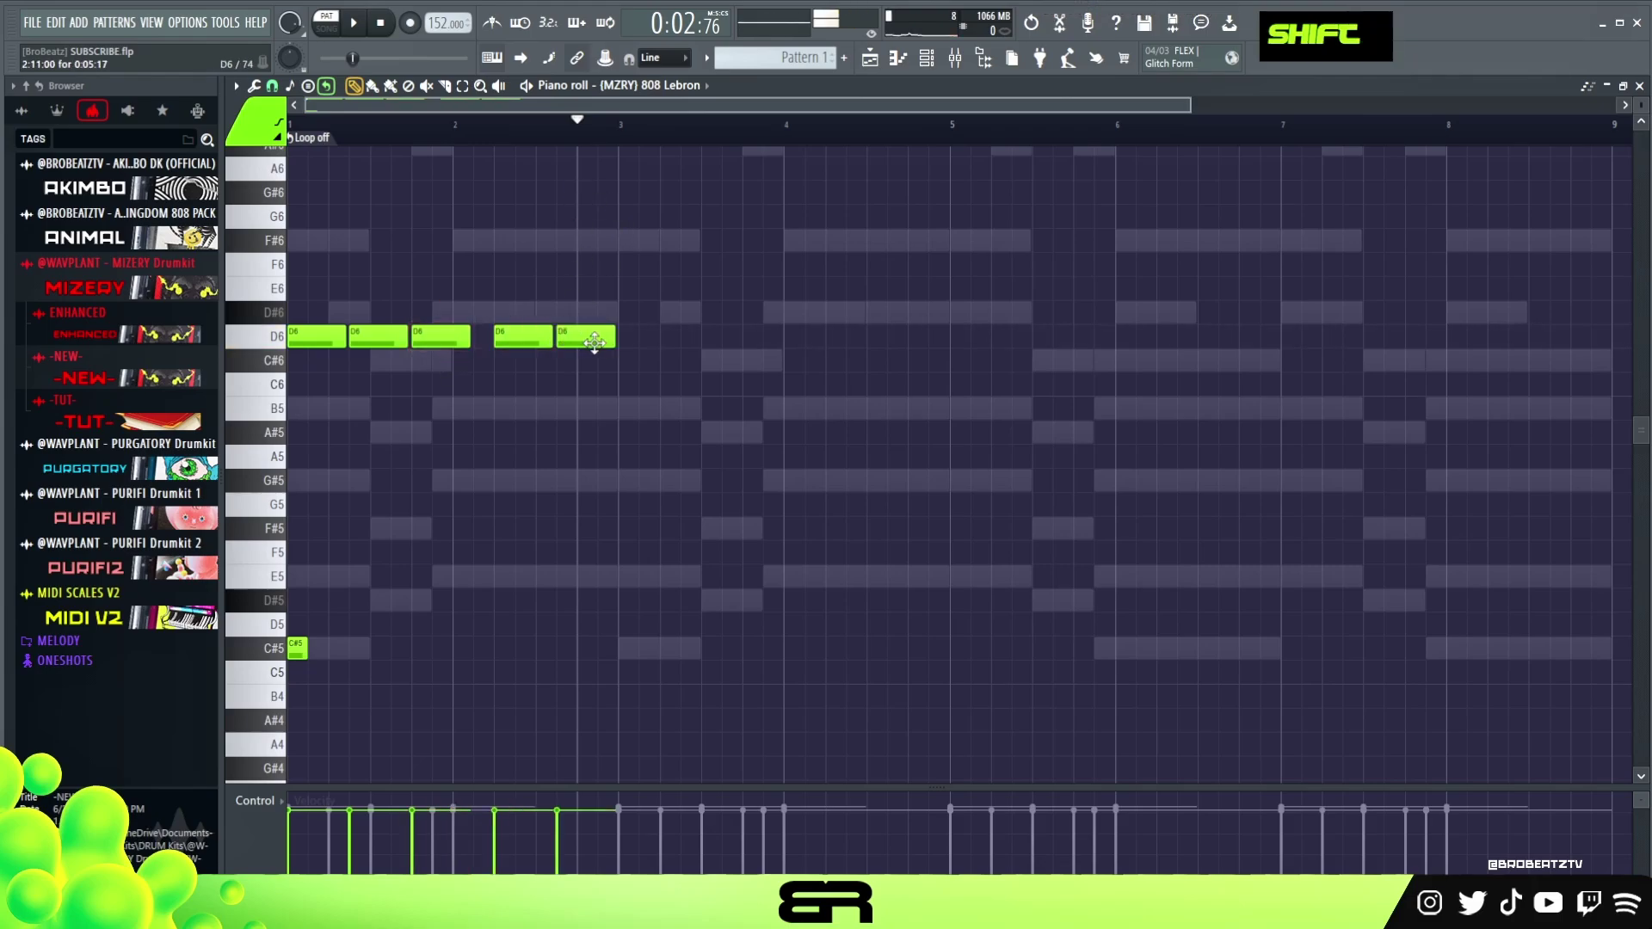
drag(469, 337, 492, 337)
Shorten the five D6 notes slightly and duplicate them from bar 3 onward
drag(660, 277, 306, 376)
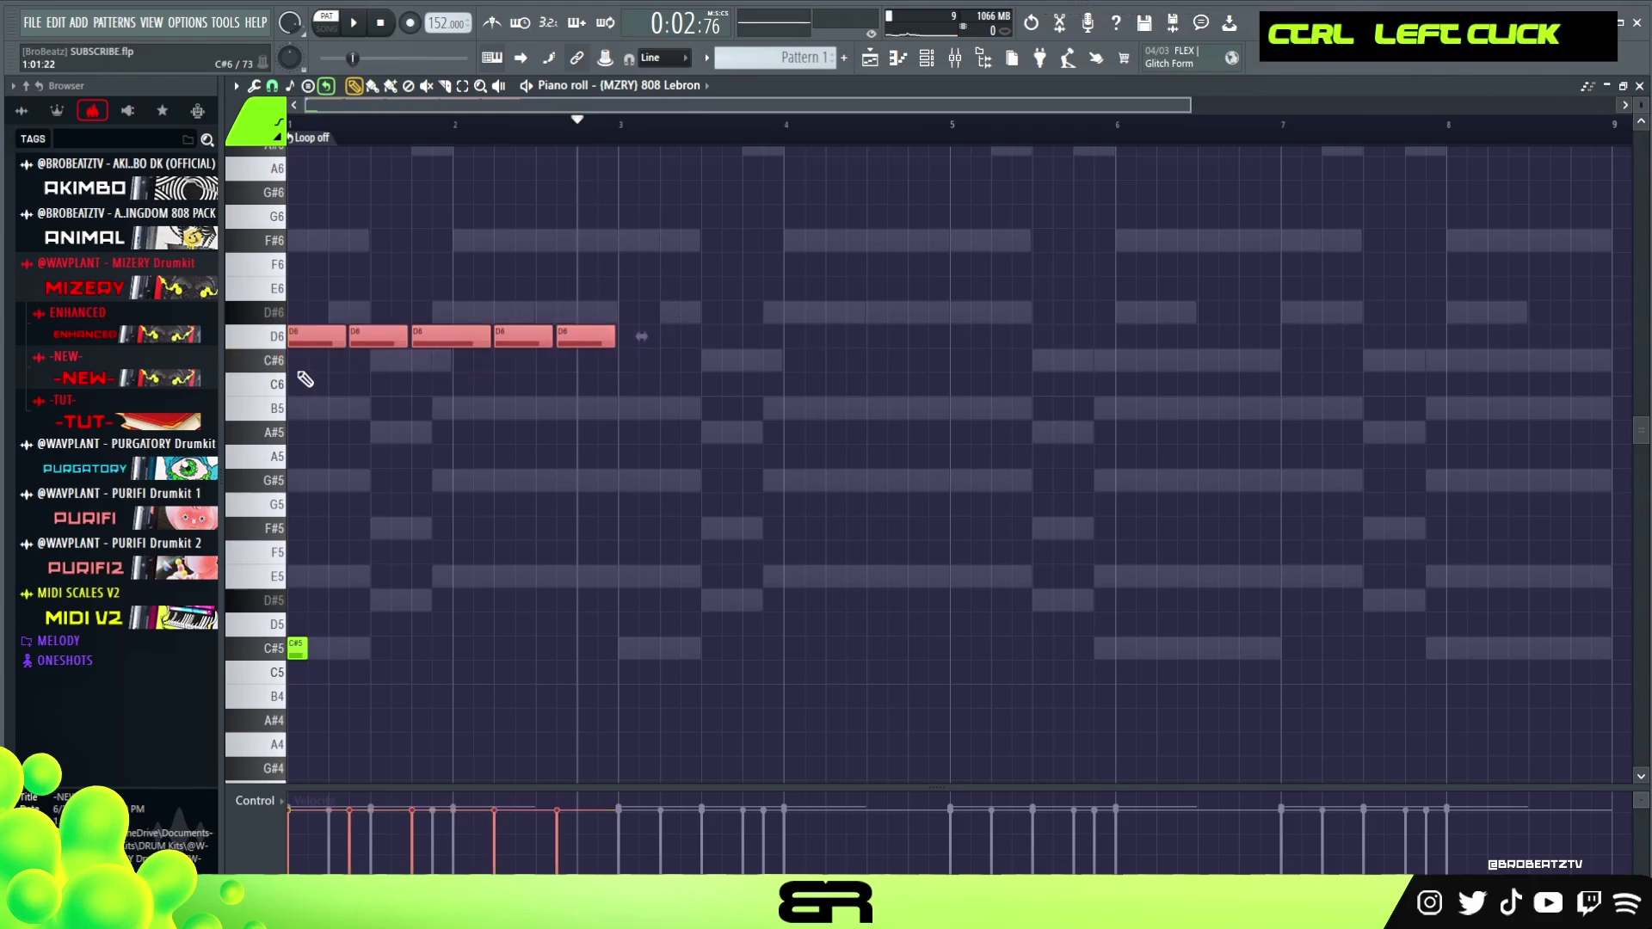
drag(618, 338, 609, 338)
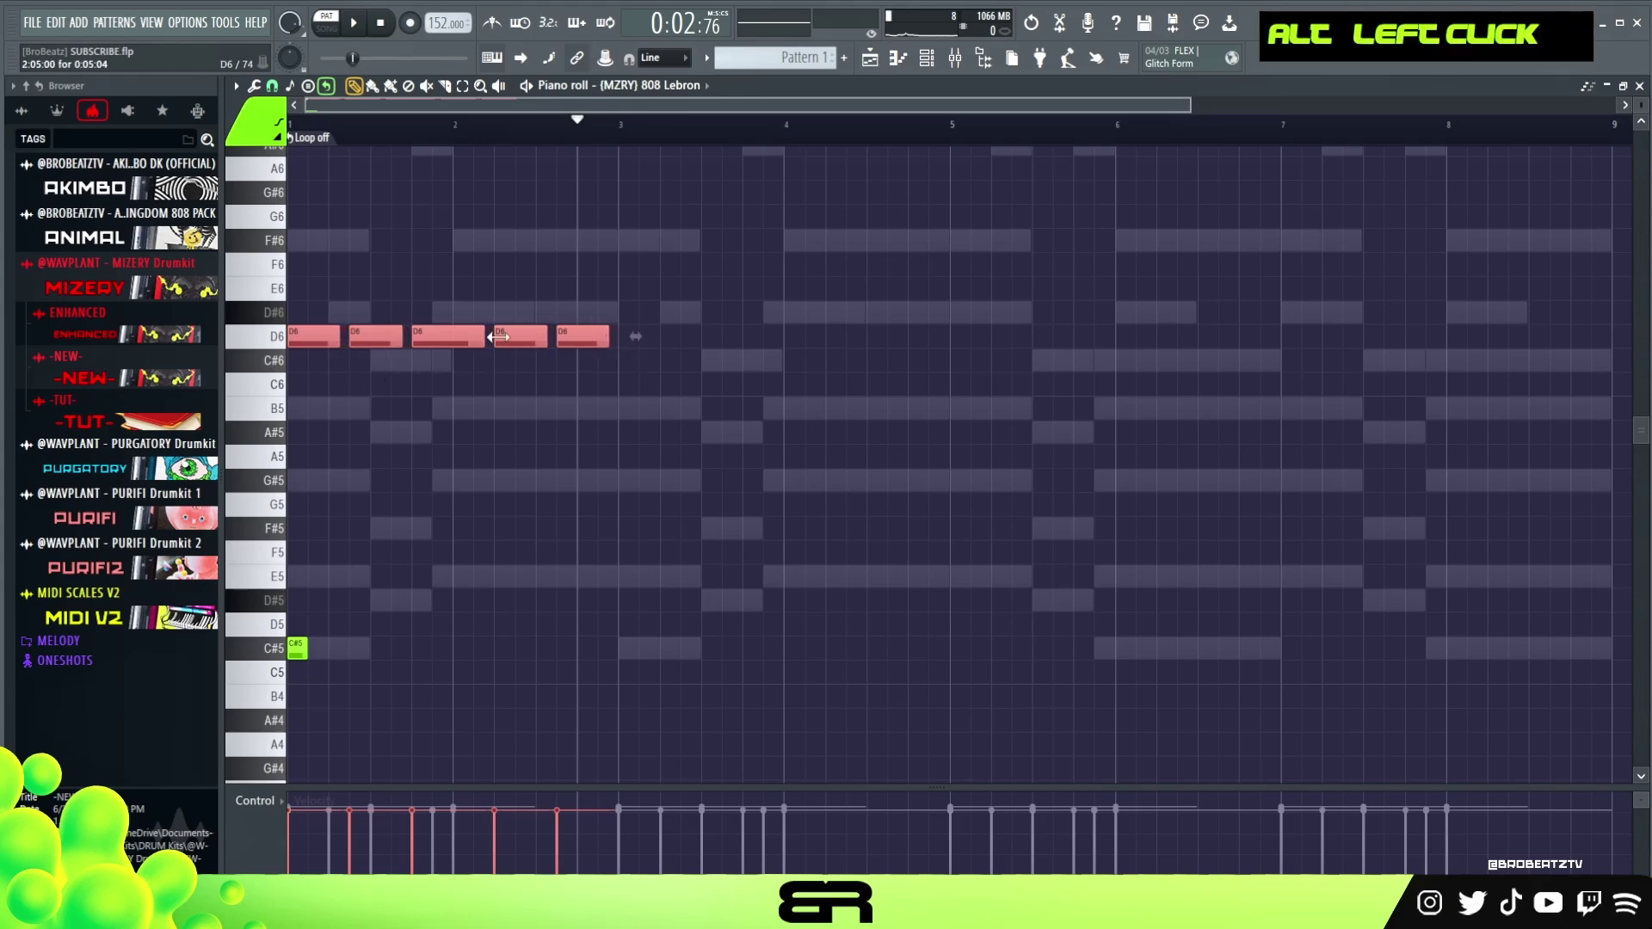
drag(322, 336, 653, 336)
Mark bars 1 and 2 as the time selection and select the last four D6 notes
drag(593, 136, 633, 145)
right_click(667, 500)
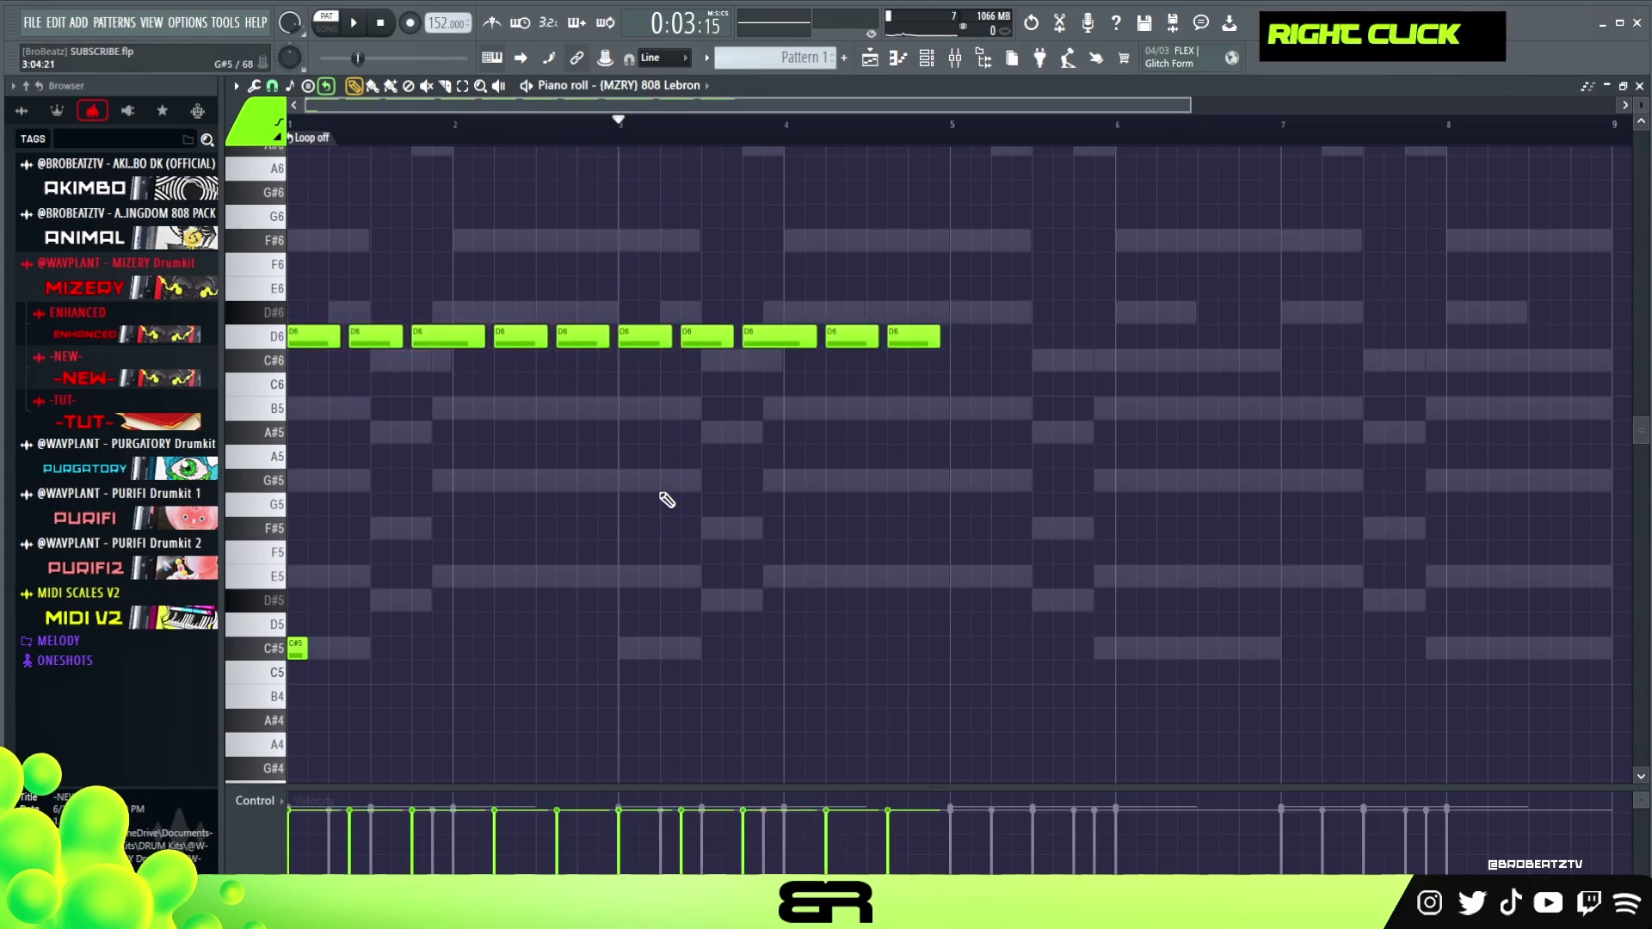
double_click(621, 138)
right_click(753, 564)
drag(973, 324, 704, 379)
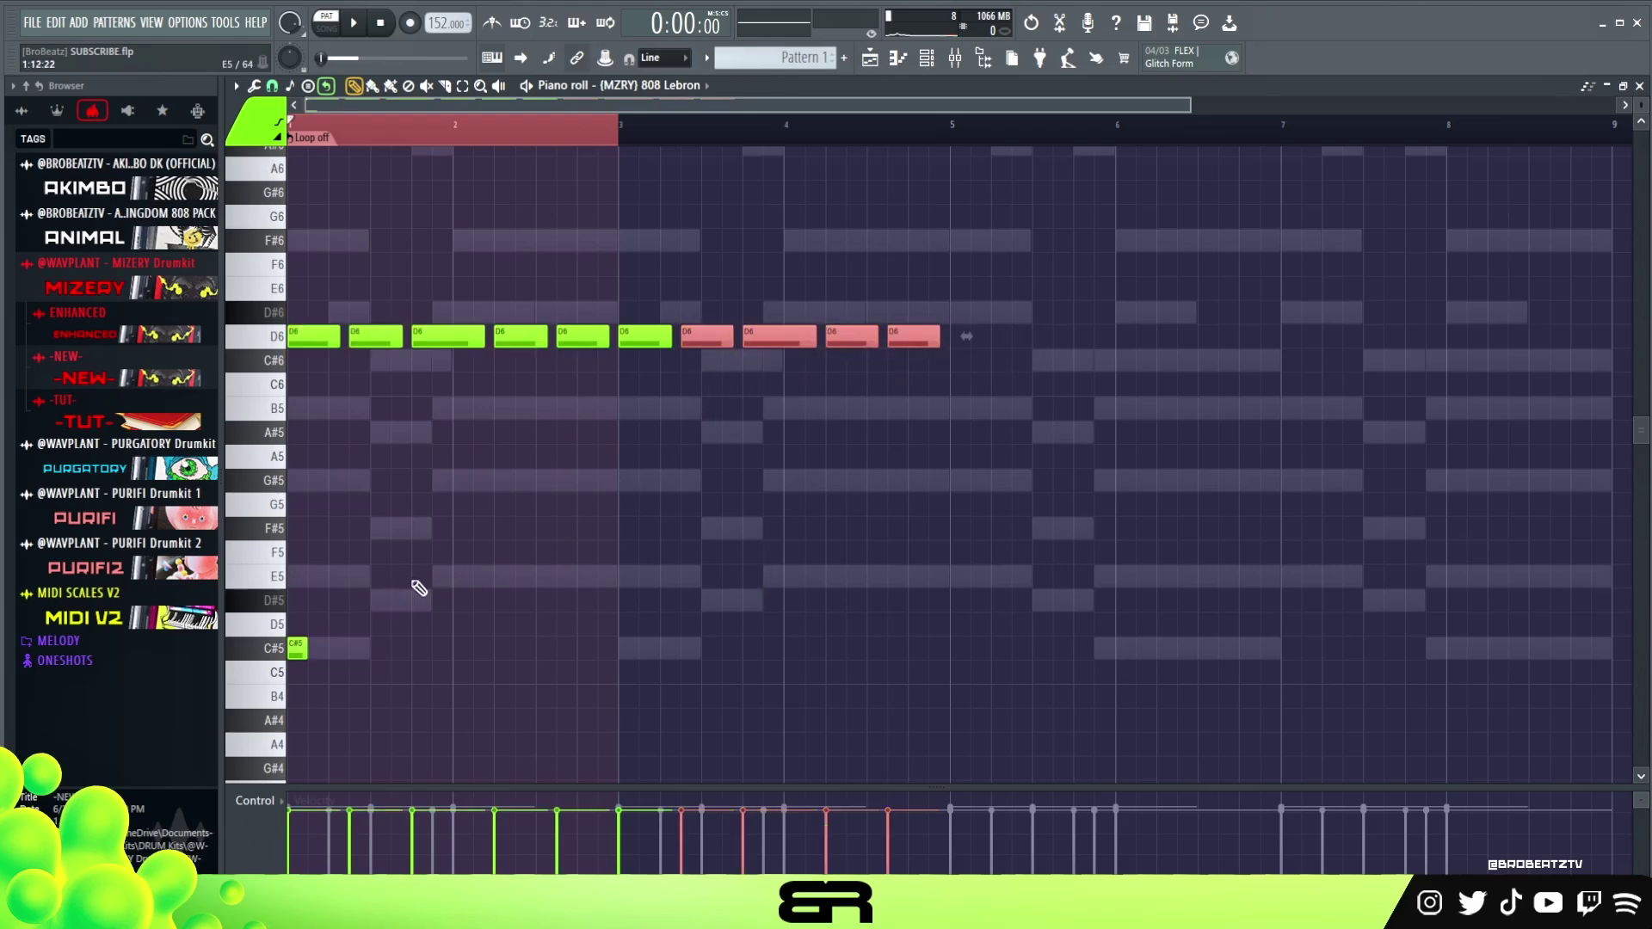
Try short C#6 and C6 notes below the D6 notes in bar 1 and erase them
click(430, 361)
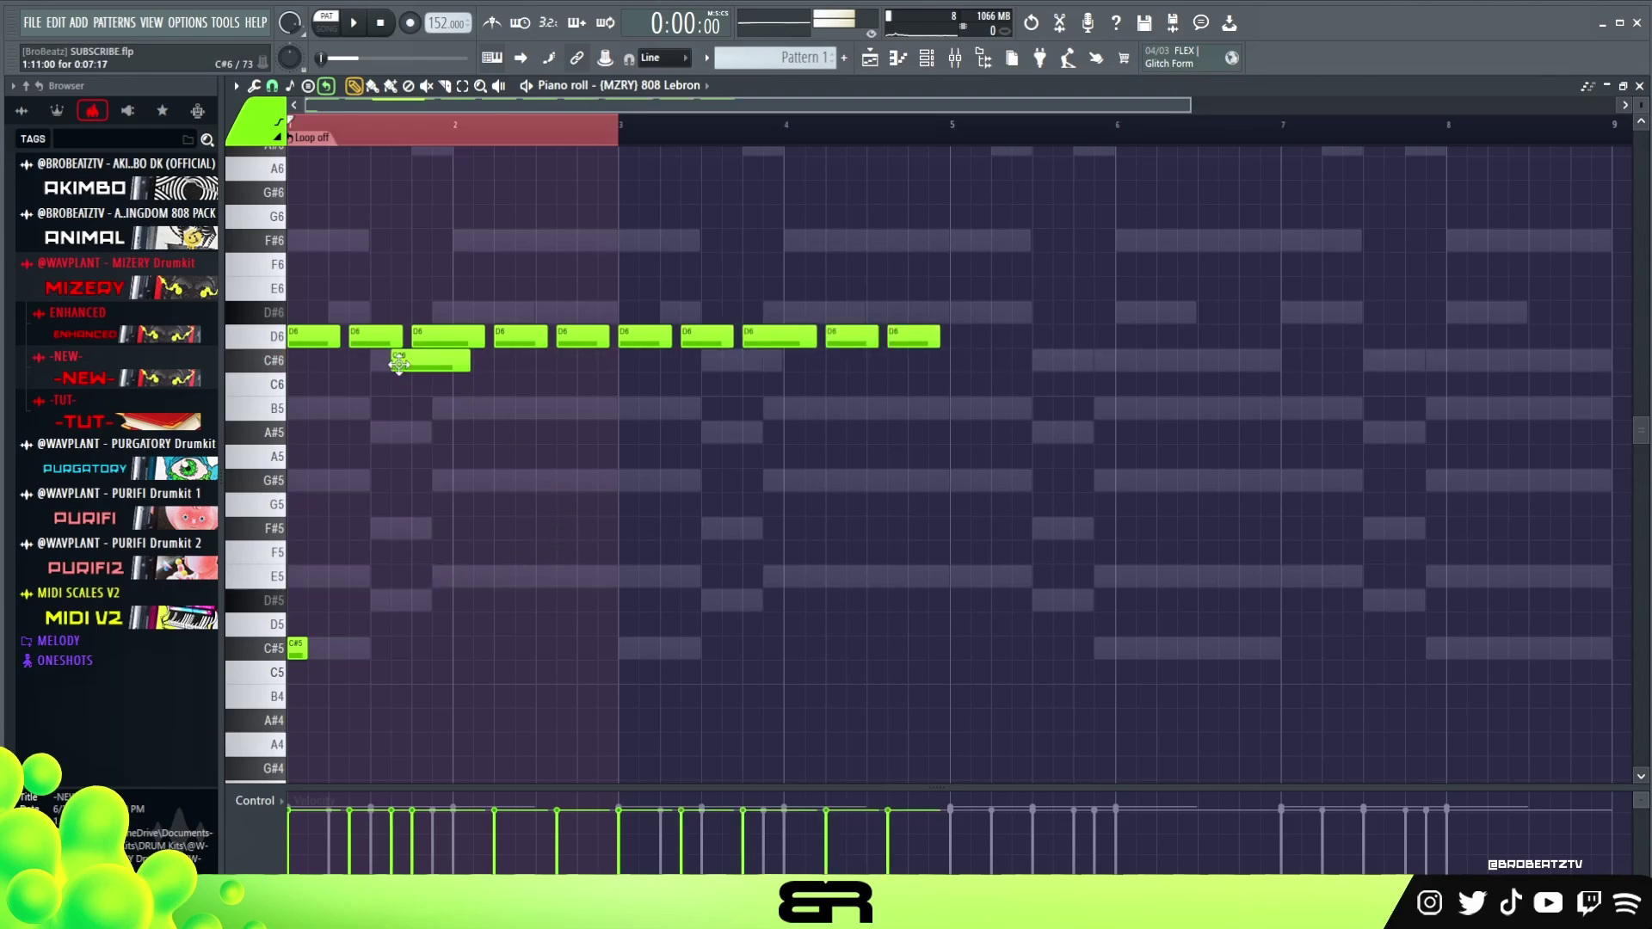
drag(424, 366, 412, 365)
click(431, 384)
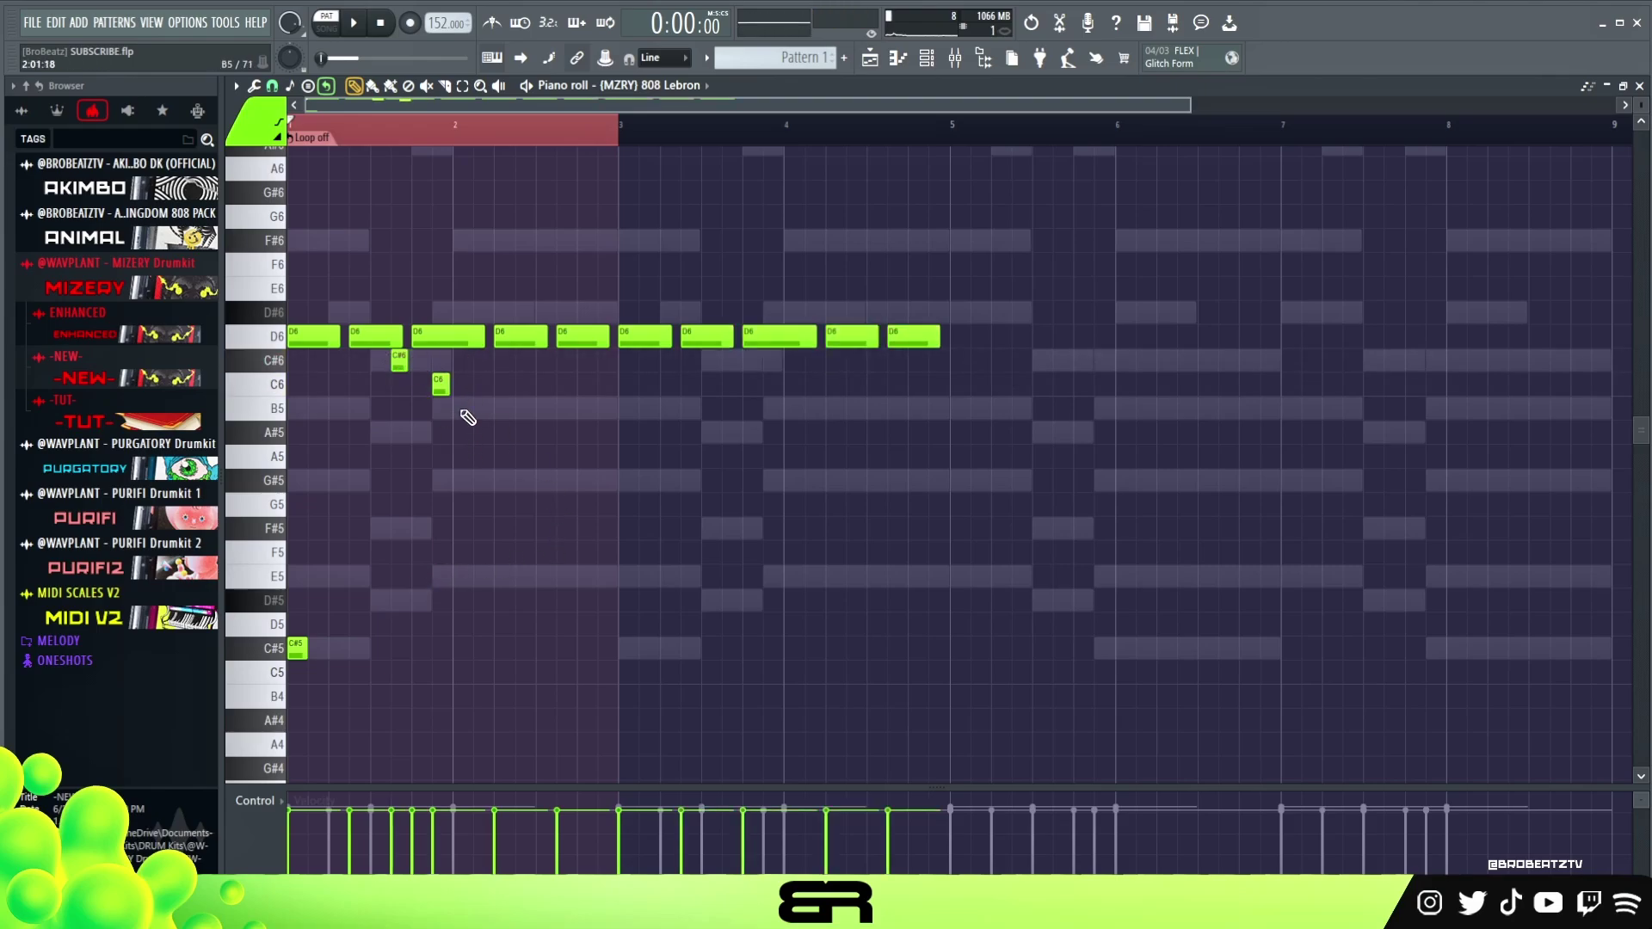
right_click(435, 383)
right_click(400, 361)
Erase all the D6 notes and clear the time selection
right_click(572, 338)
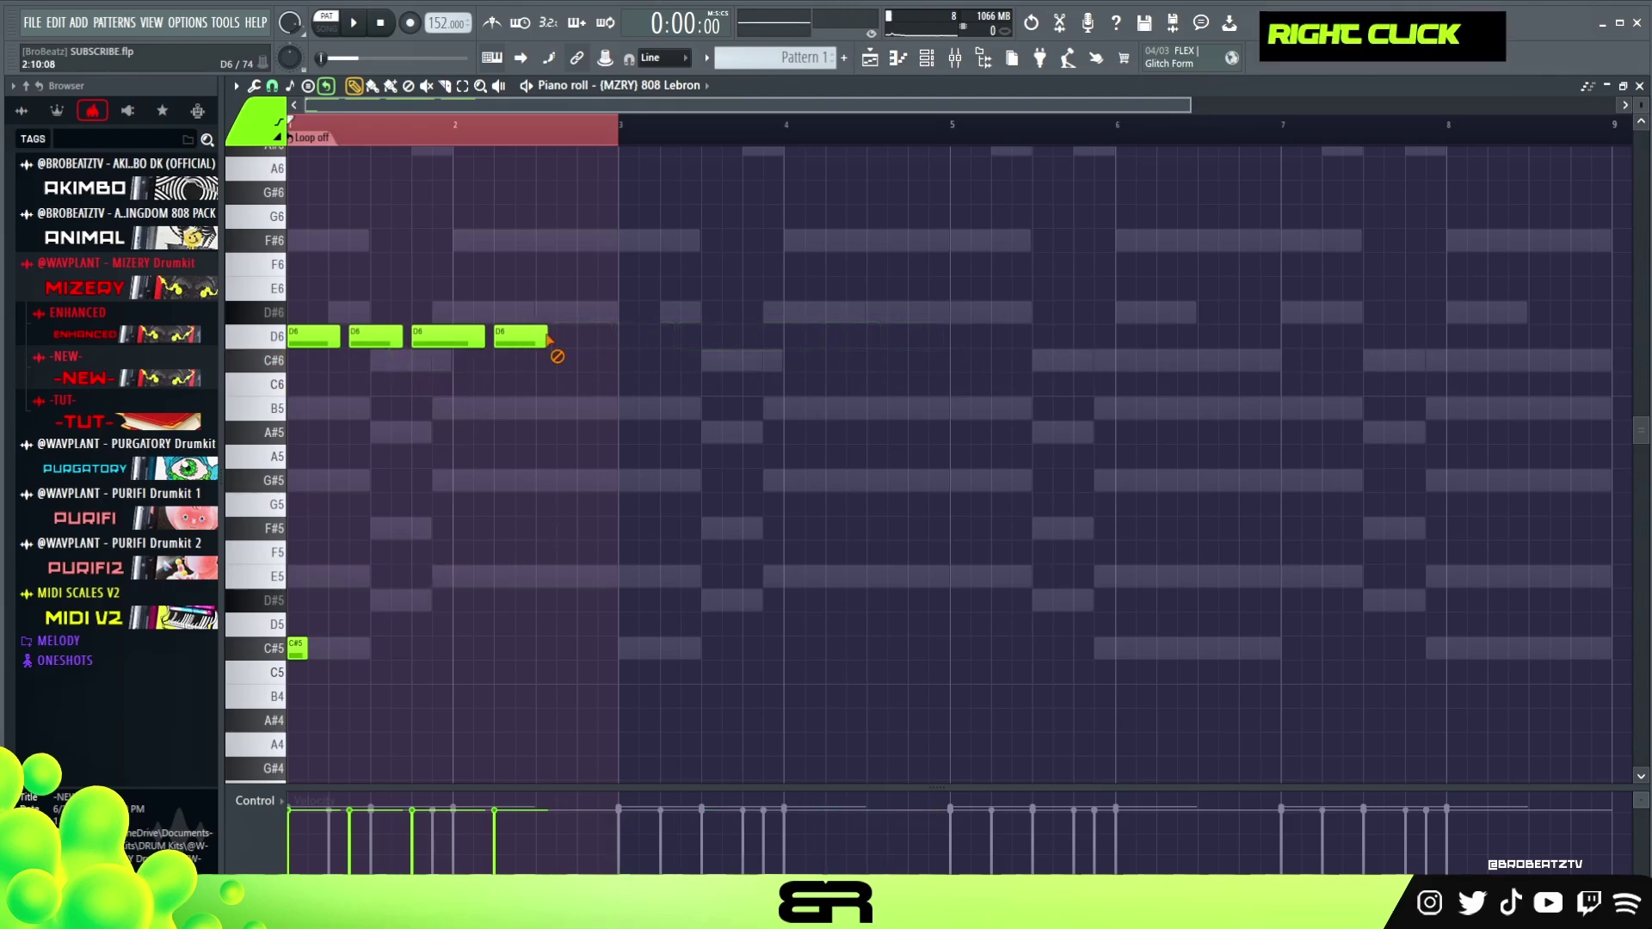
right_click(314, 335)
double_click(368, 135)
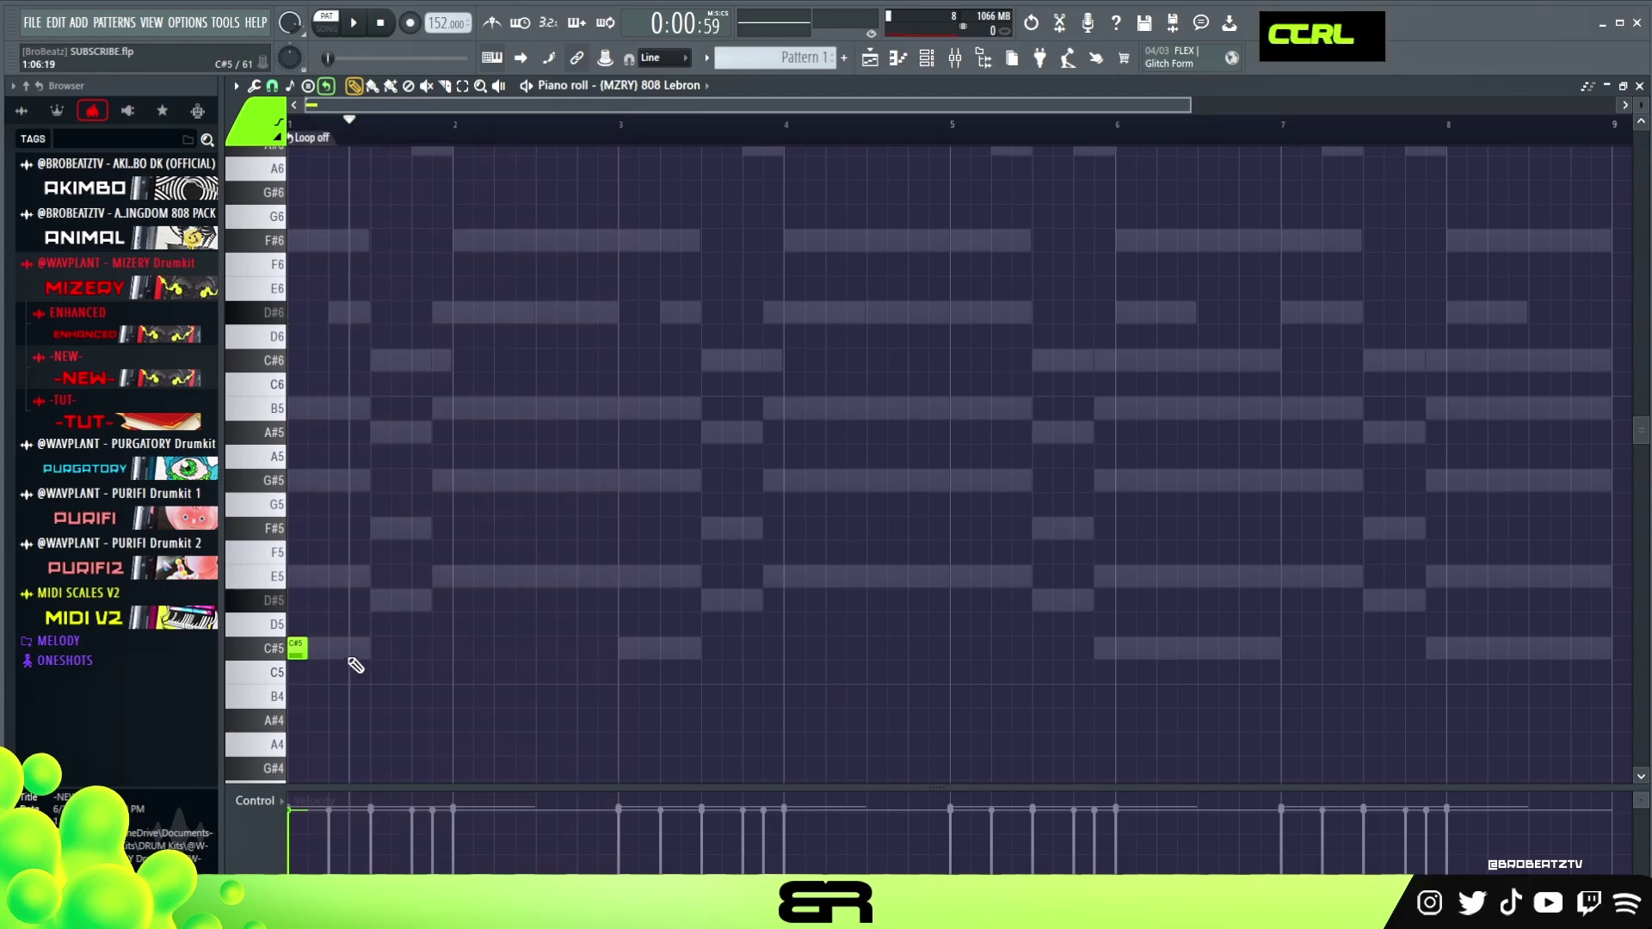
Raise the C#5 note's velocity to the maximum and copy the note to half a beat after beat 2 of bar 1
key(ctrl+a)
alt+scroll(350, 665, up, 18)
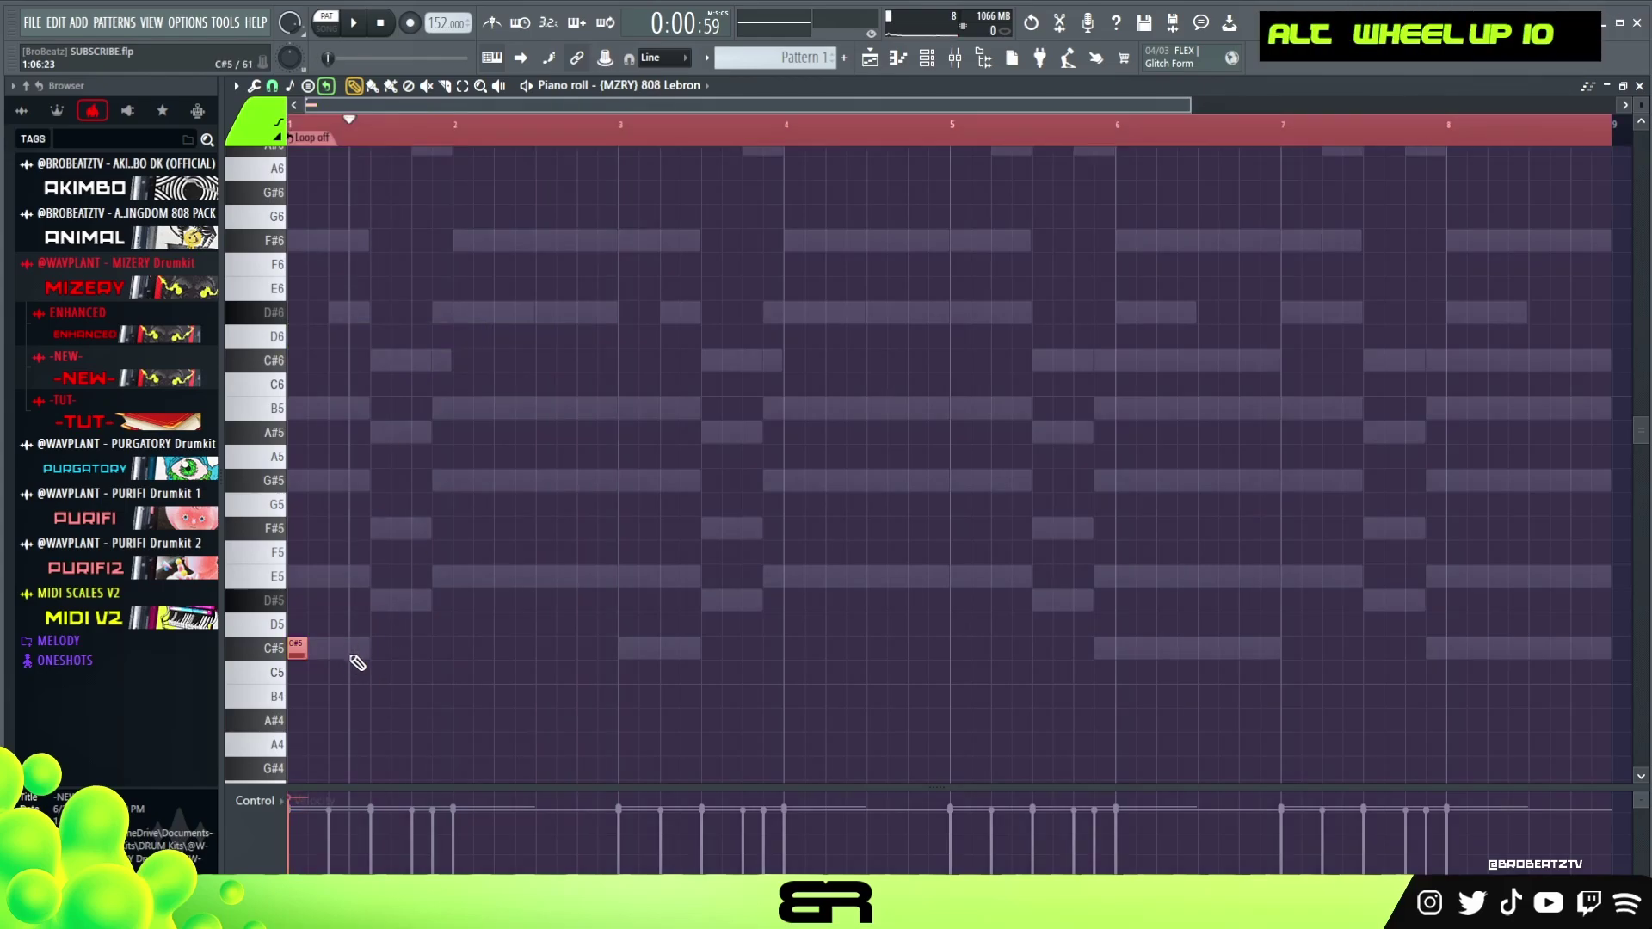
scroll(473, 431, up, 4)
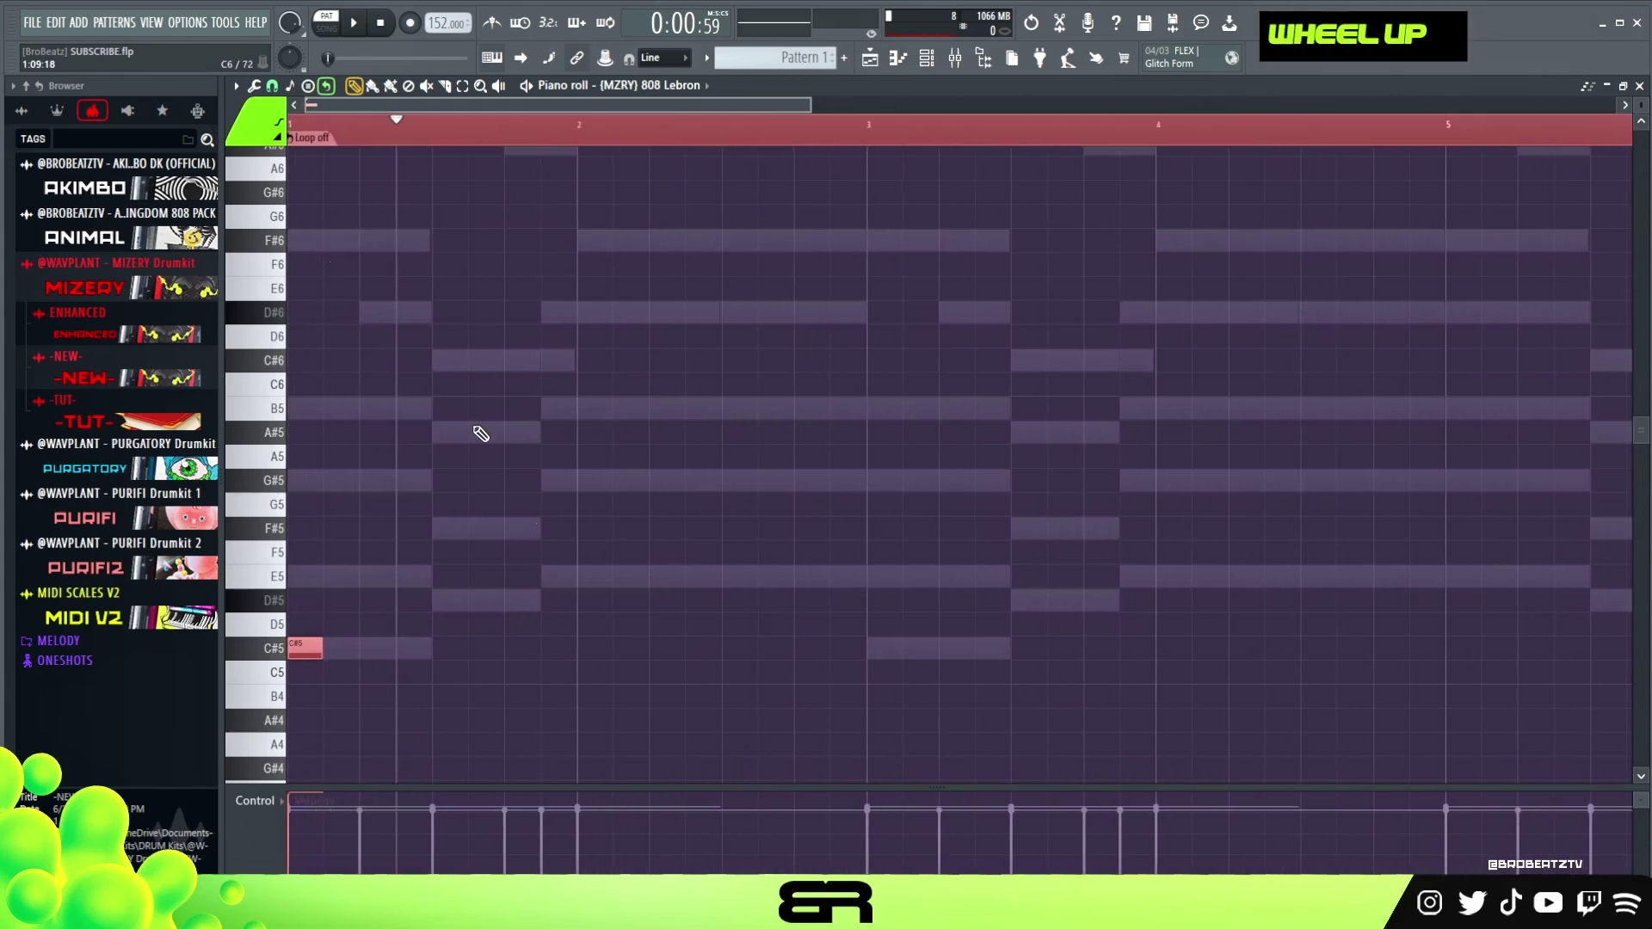
ctrl+click(303, 650)
mouse_move(303, 650)
shift+mouse_down()
mouse_move(482, 623)
mouse_move(420, 667)
shift+mouse_up()
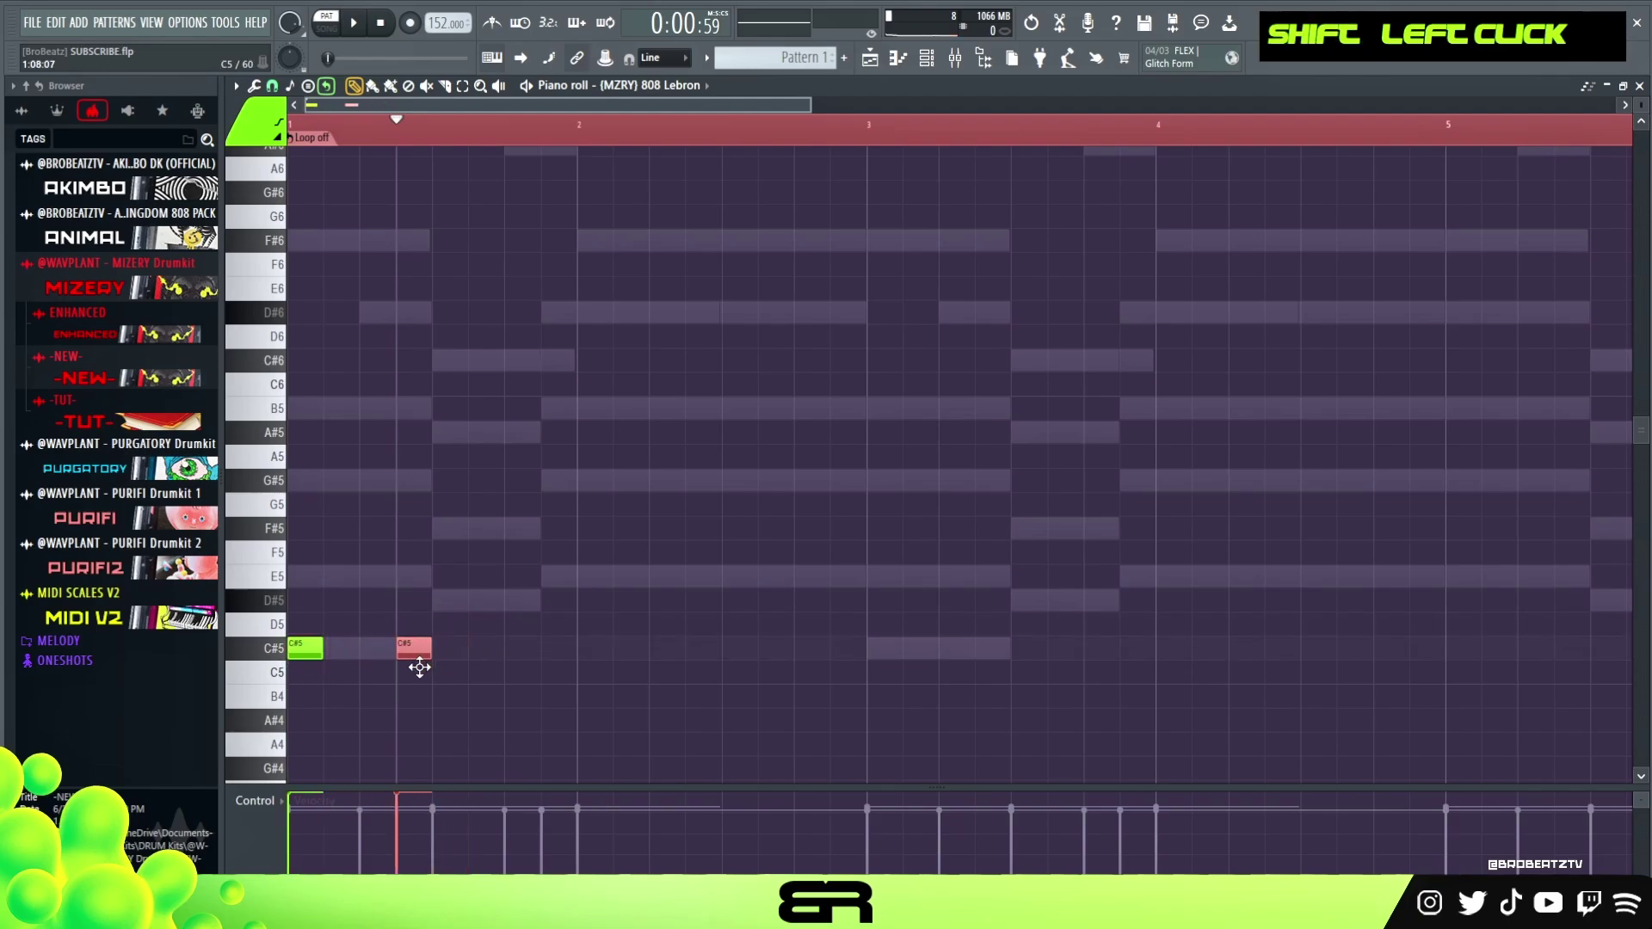
Add a D#5 note and an E5 note in the last beat of bar 1 and audition the line
click(499, 608)
click(559, 577)
key(space)
key(space)
key(space)
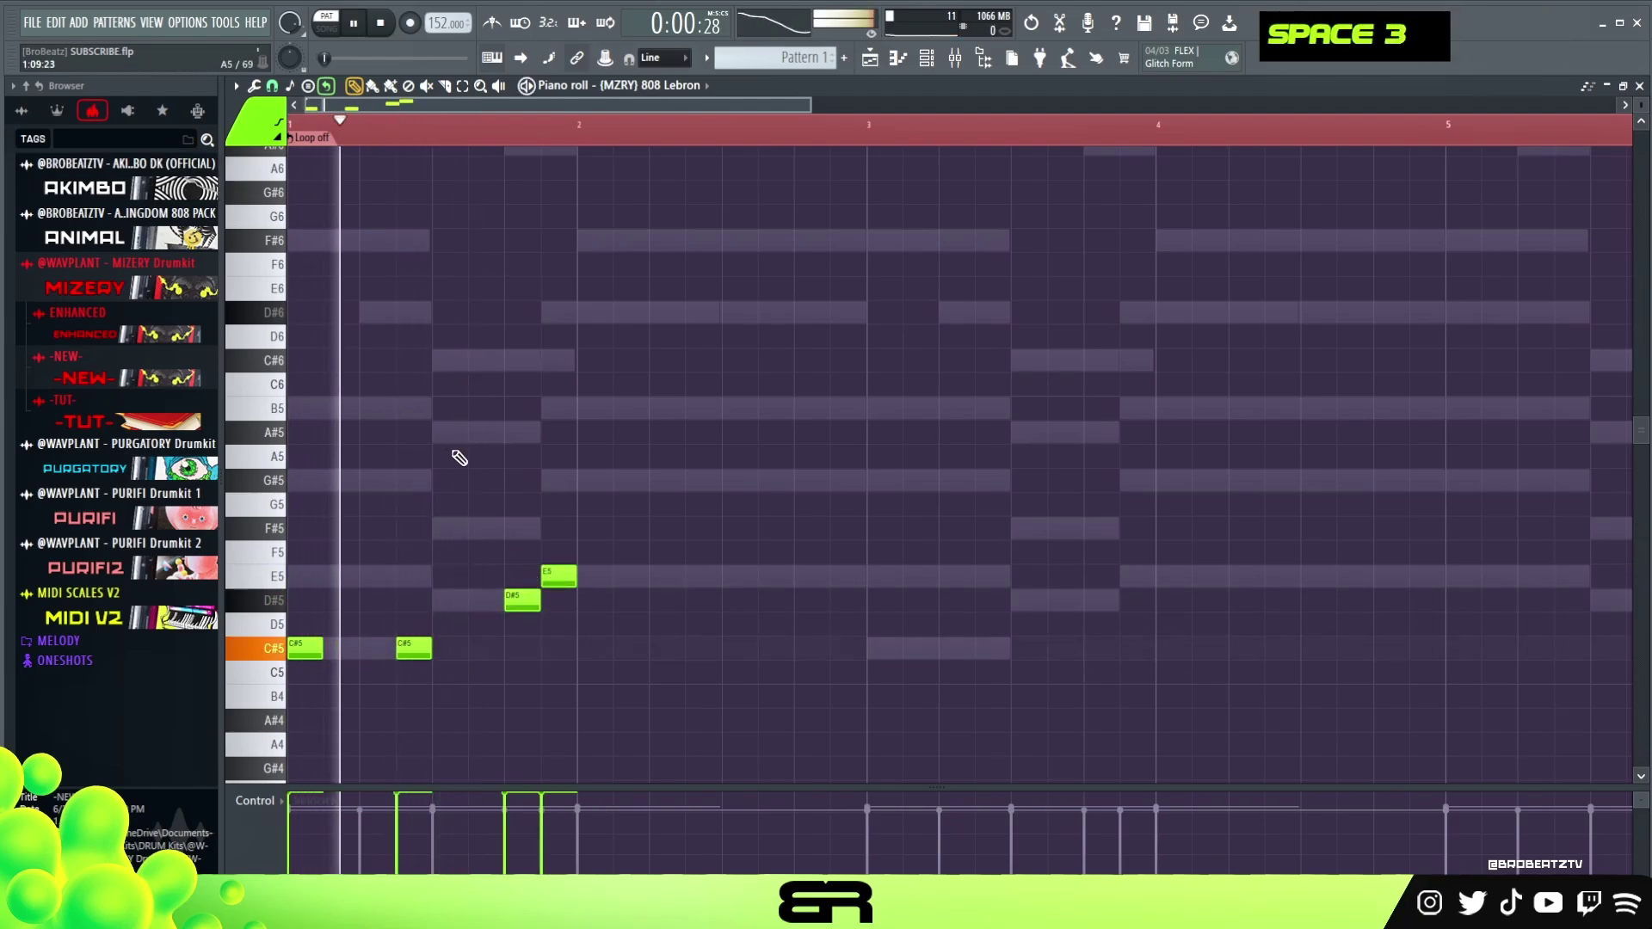
key(space)
key(space)
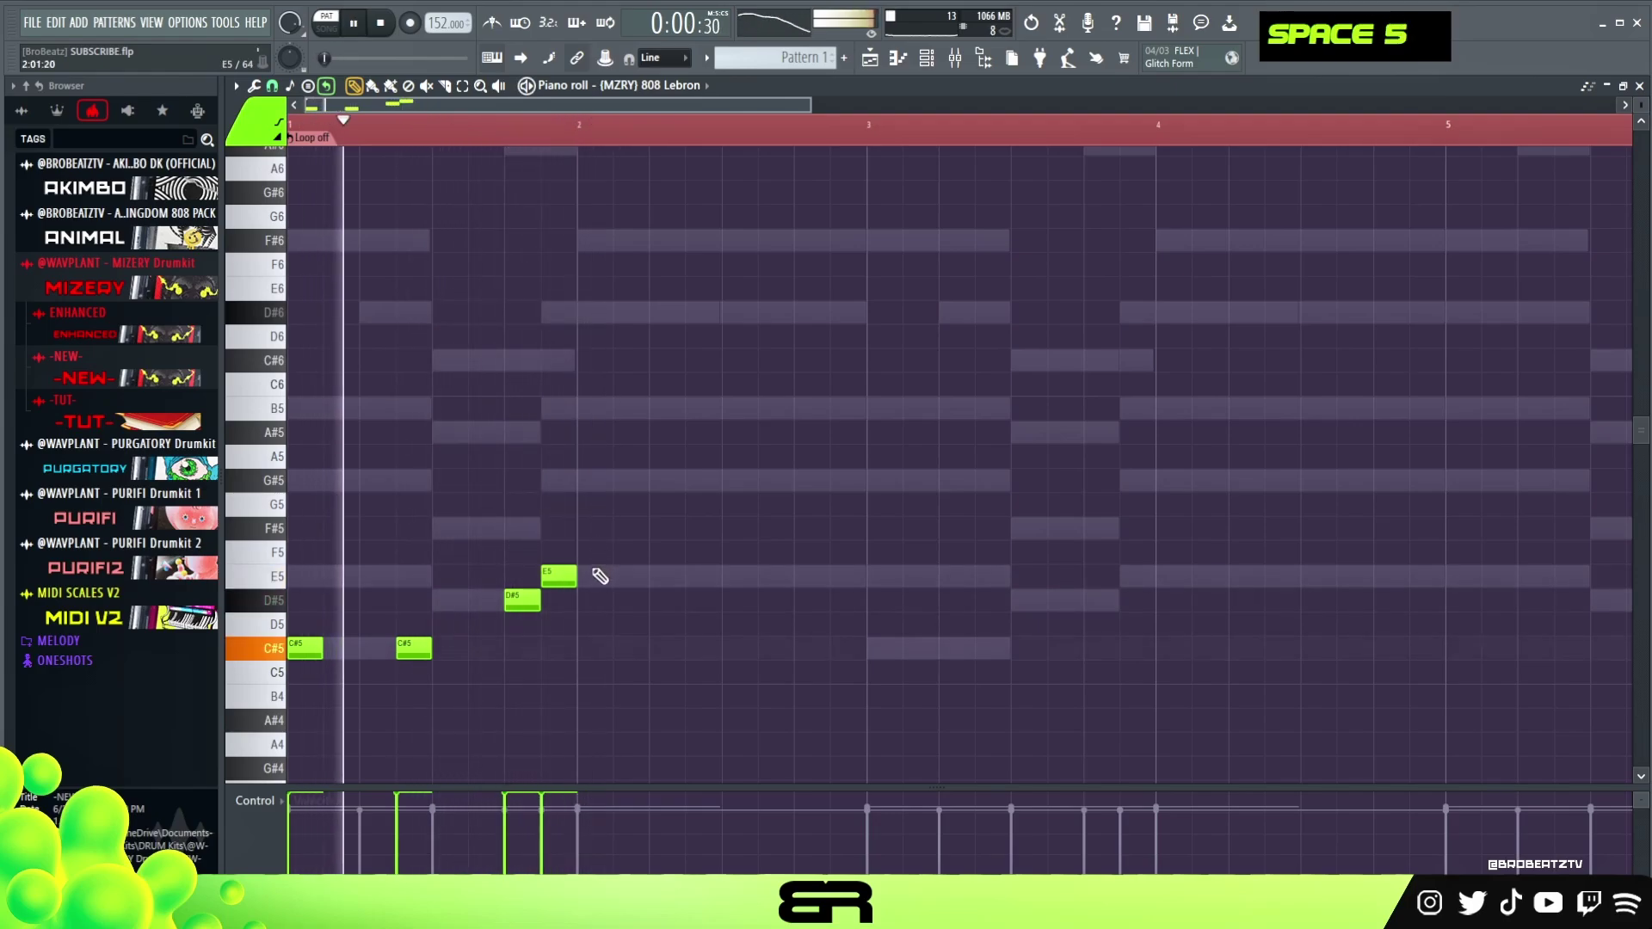
Add E5 notes on beats 2 and 3 of bar 2, playing the pattern in between
click(660, 576)
key(space)
key(space)
click(740, 576)
Raise the first E5 note in bar 2 to D#6, auditioning the change with playback
ctrl+click(671, 585)
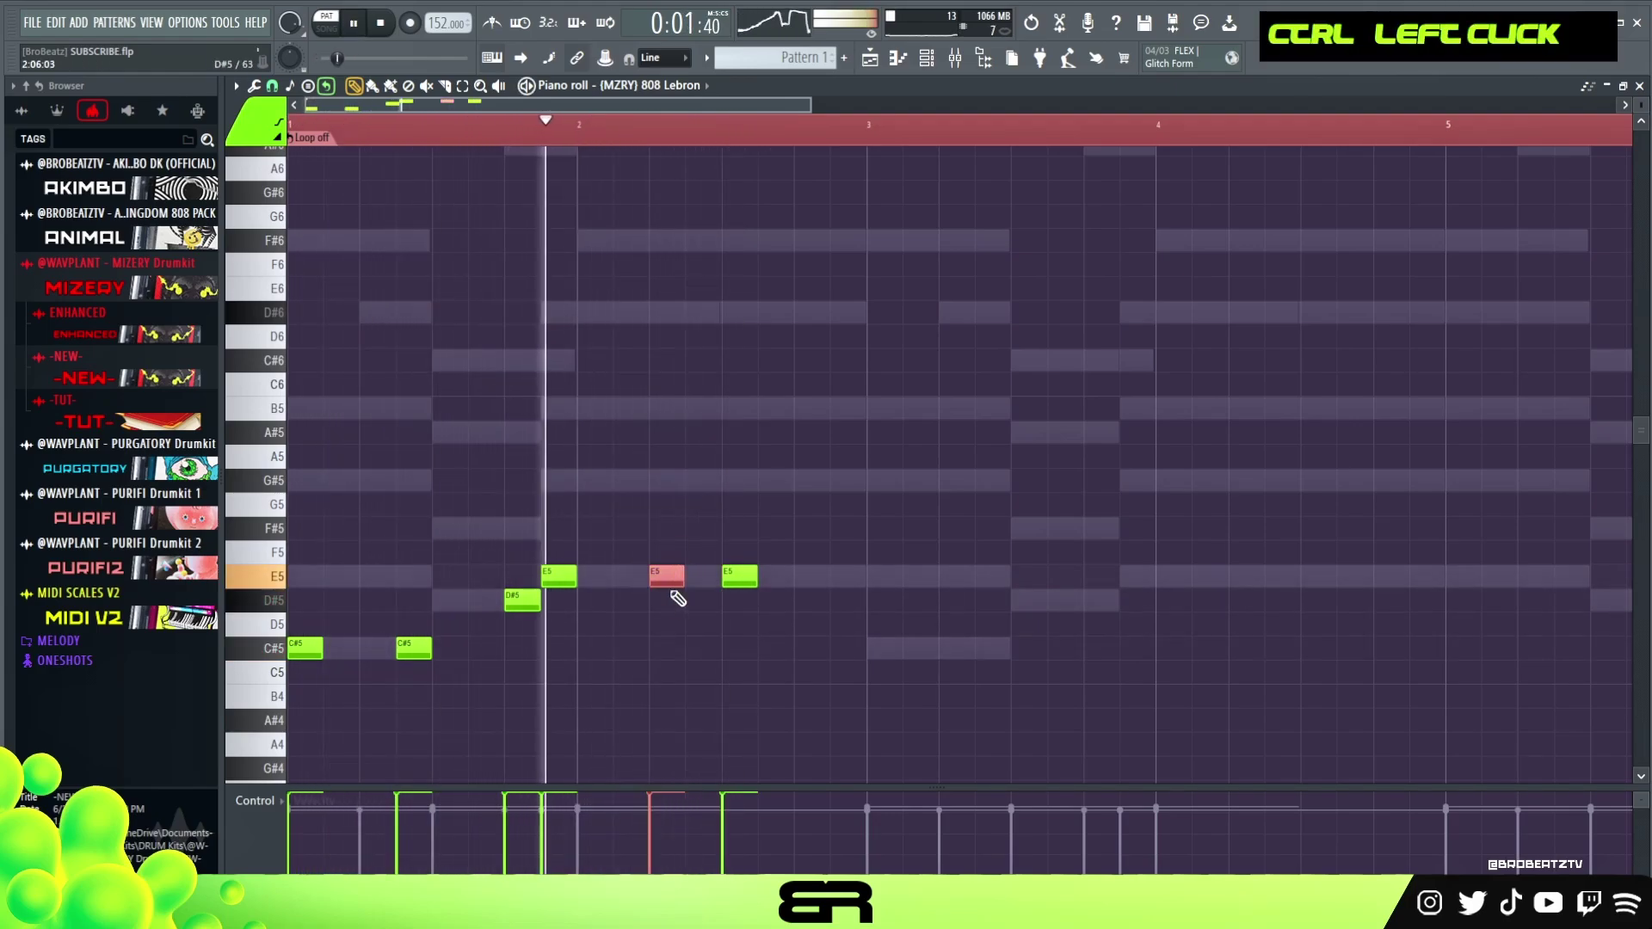
key(ctrl+Up)
key(space)
key(space)
key(shift+Down)
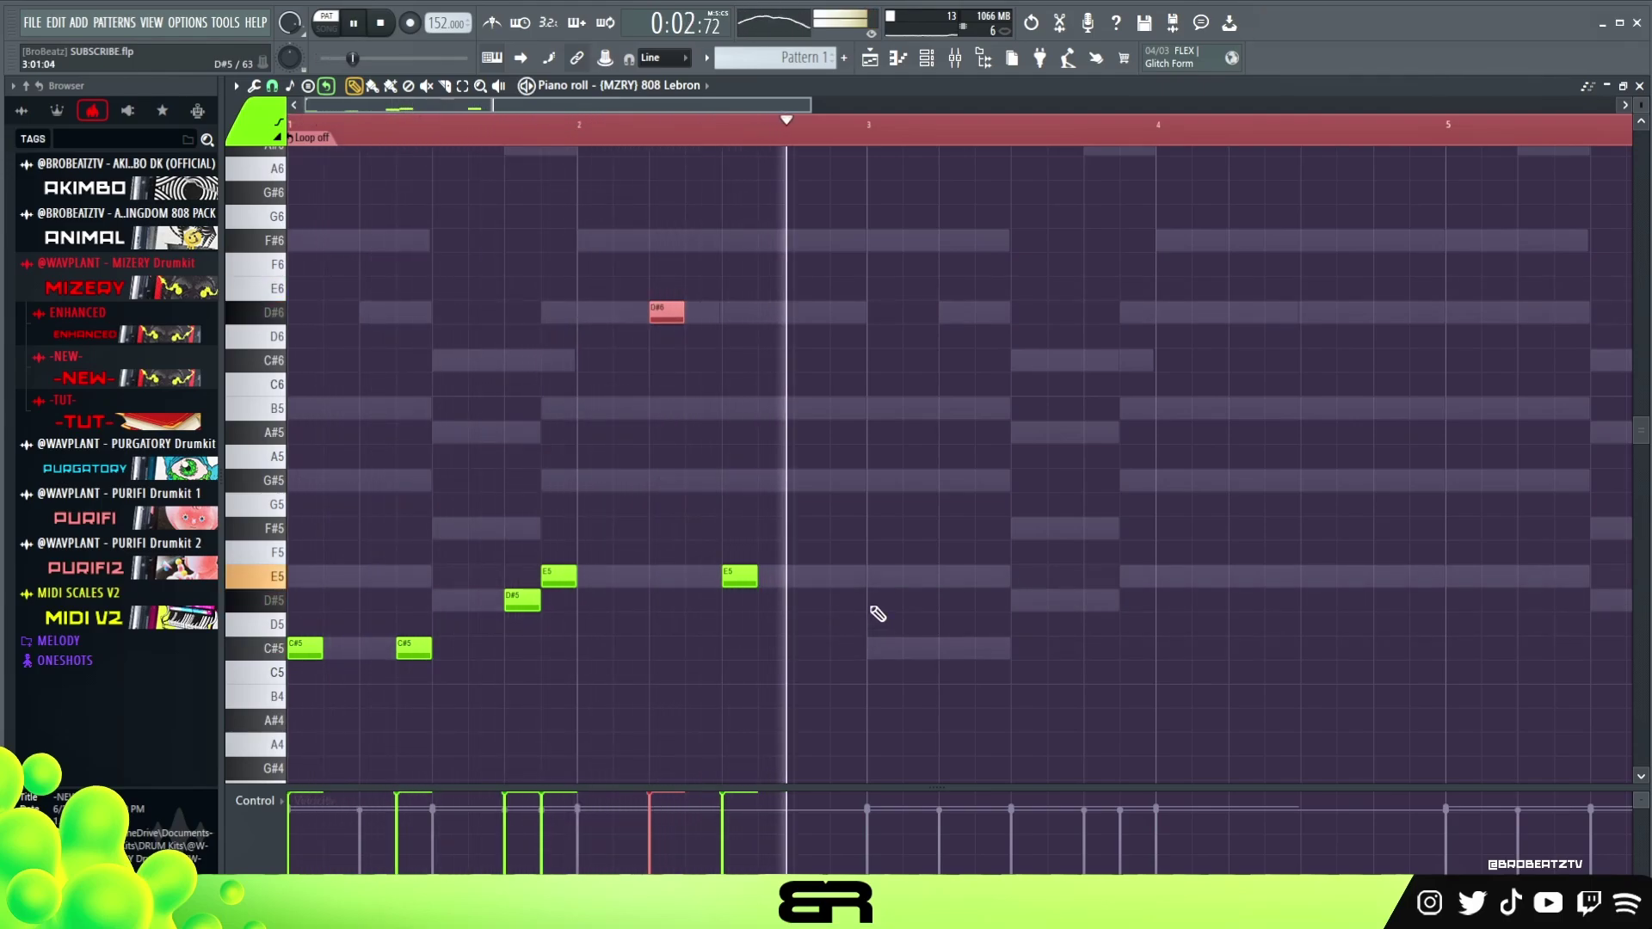
key(space)
key(space)
right_click(804, 611)
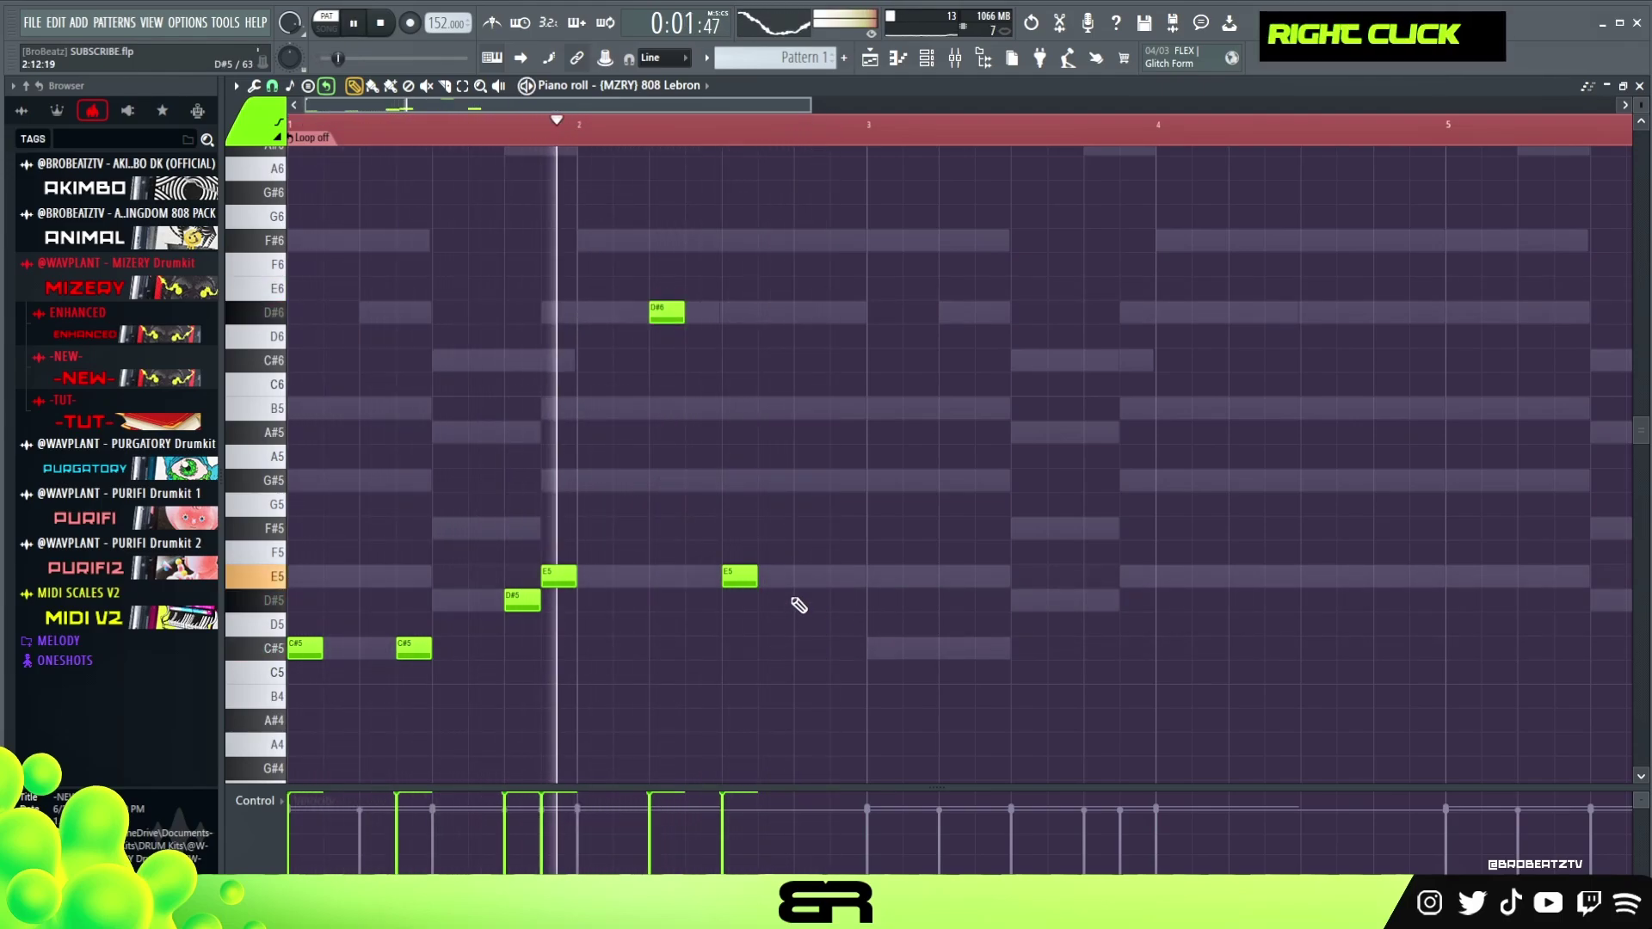
key(space)
Duplicate the whole two-bar 808 phrase into bars 3 and 4 and play it back
key(ctrl+a)
drag(294, 650, 872, 651)
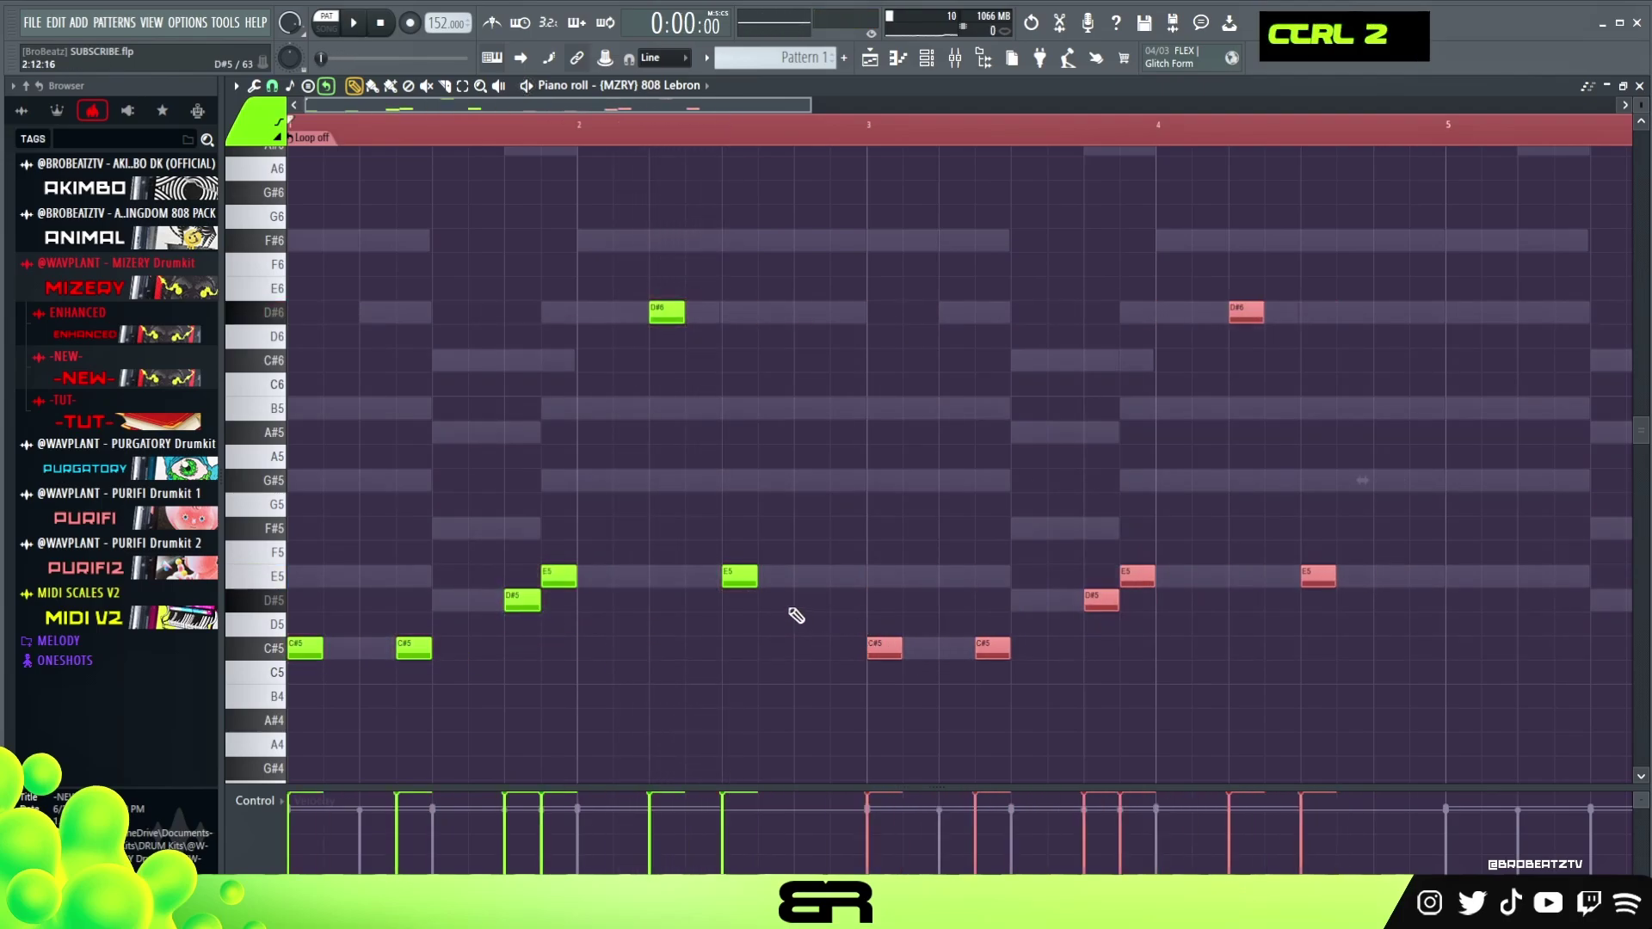
key(space)
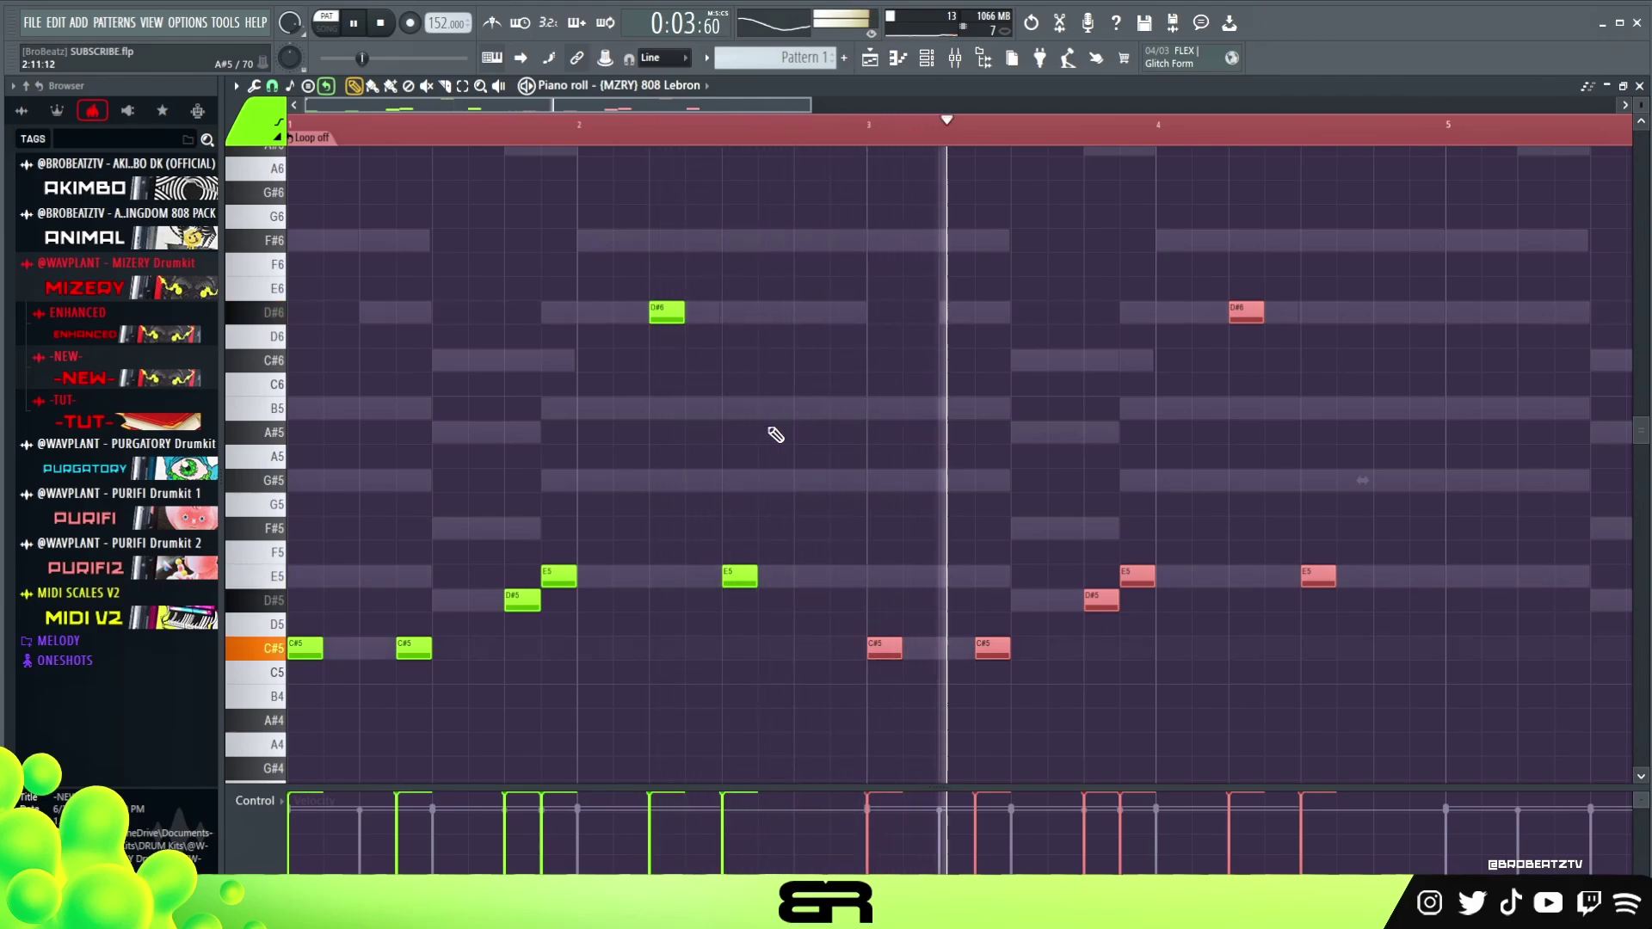
key(space)
Transpose the two C#5 notes and the D#5 note in bar 3 up to E5
ctrl+drag(895, 560, 1018, 648)
key(shift+Up)
key(shift+Up)
key(shift+Up)
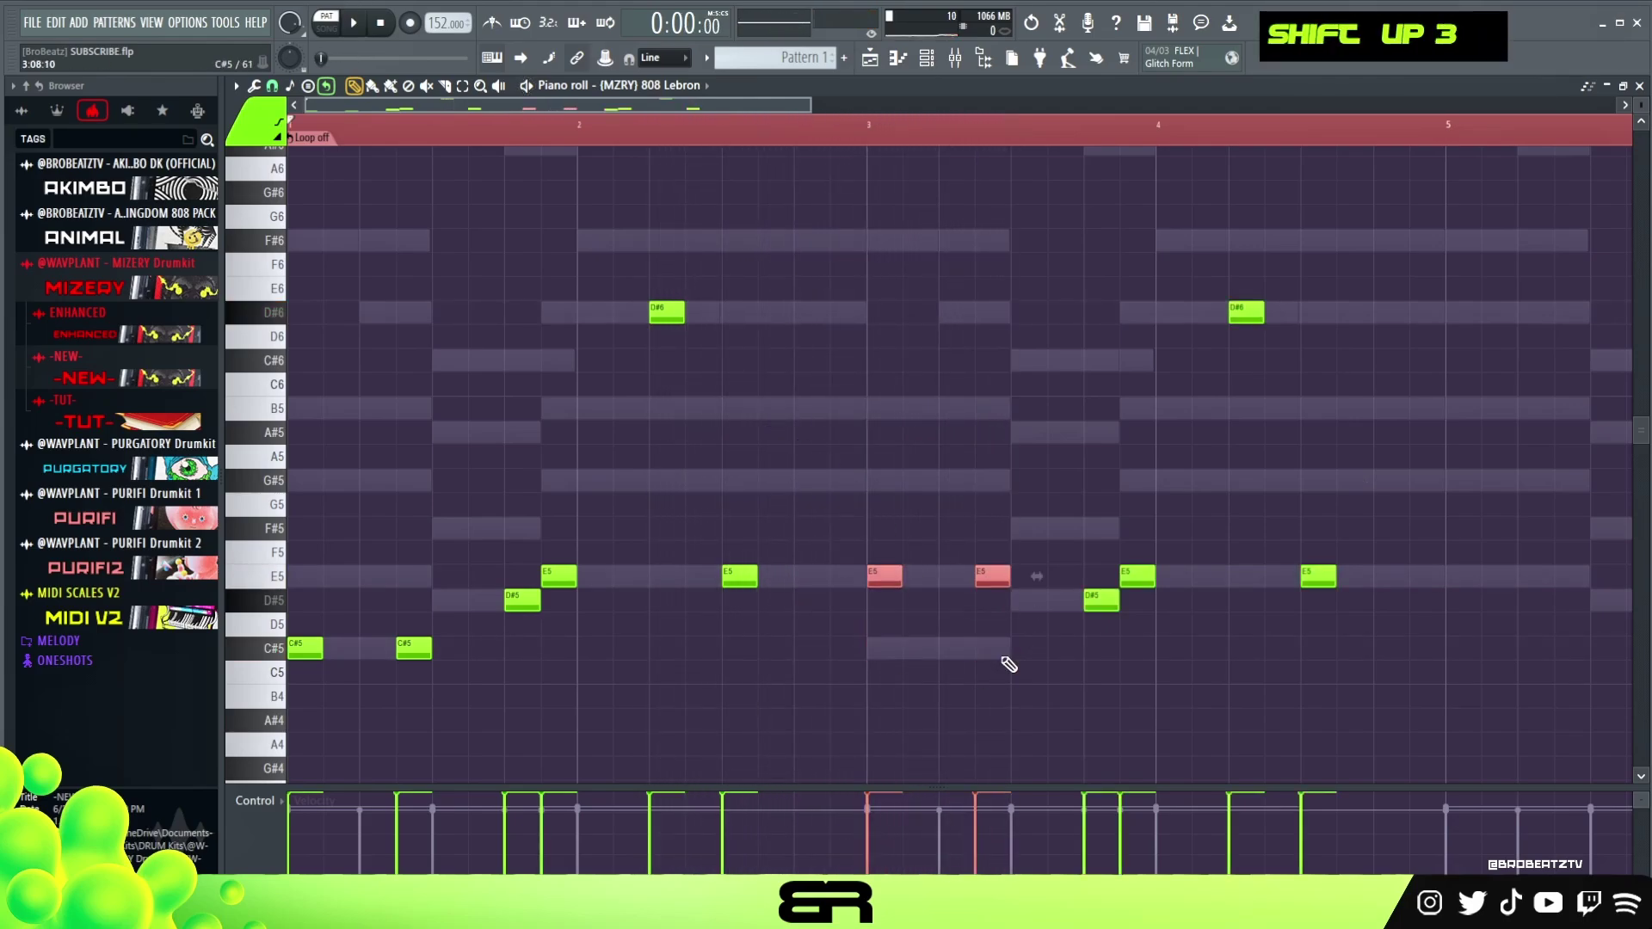
ctrl+click(1101, 605)
key(shift+Up)
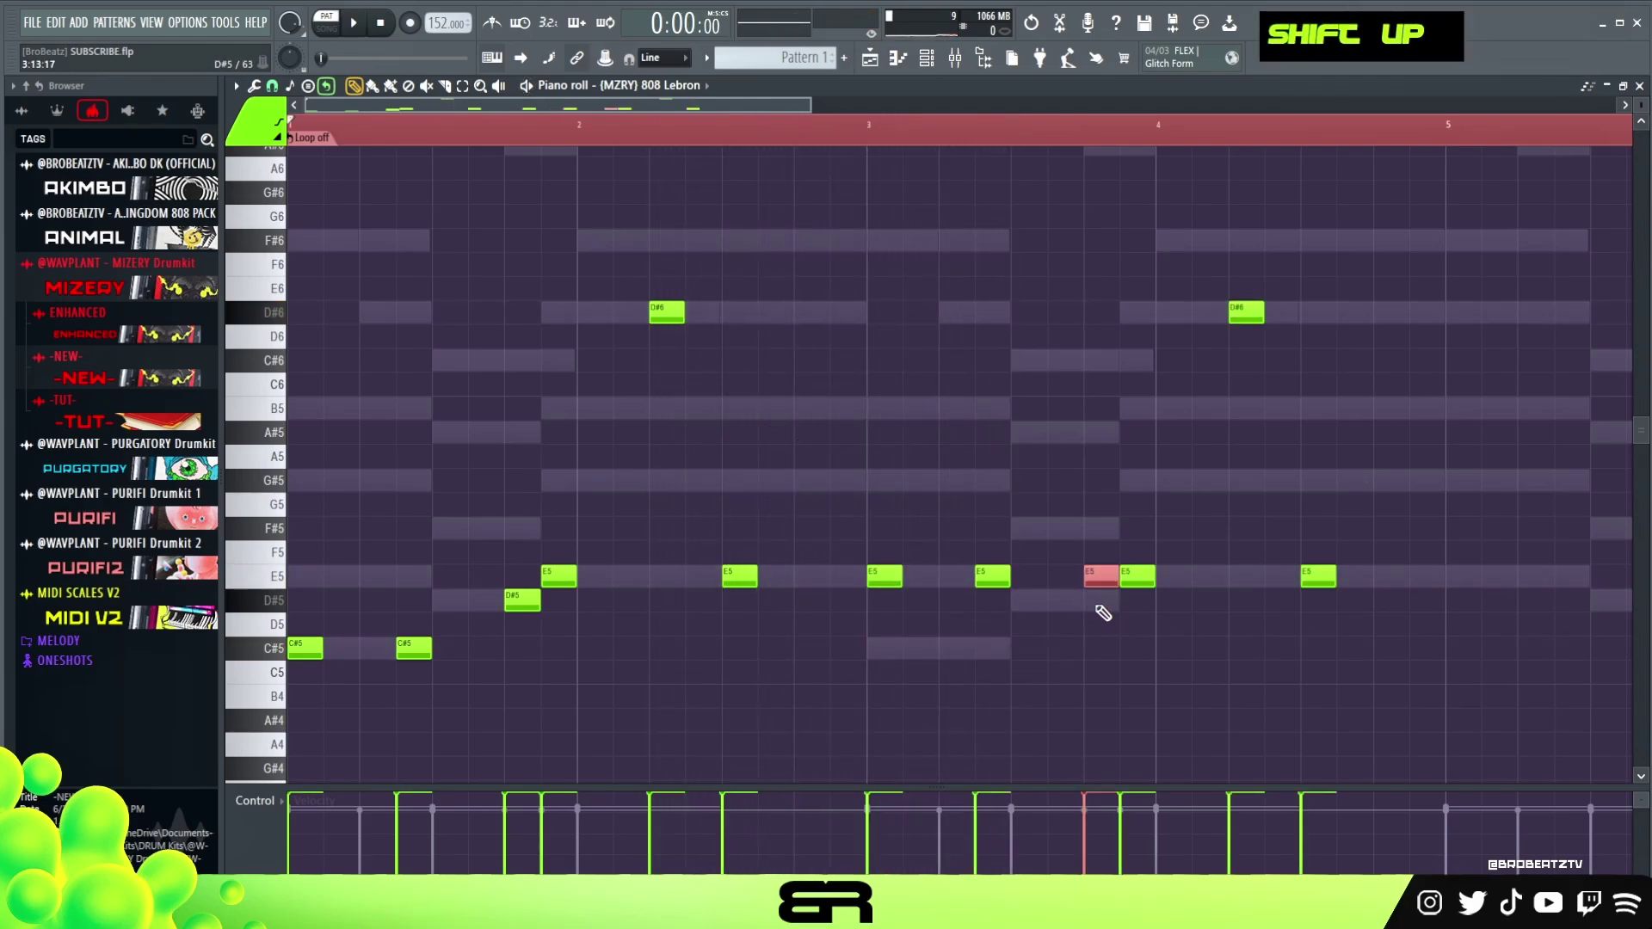
scroll(878, 129, down, 1)
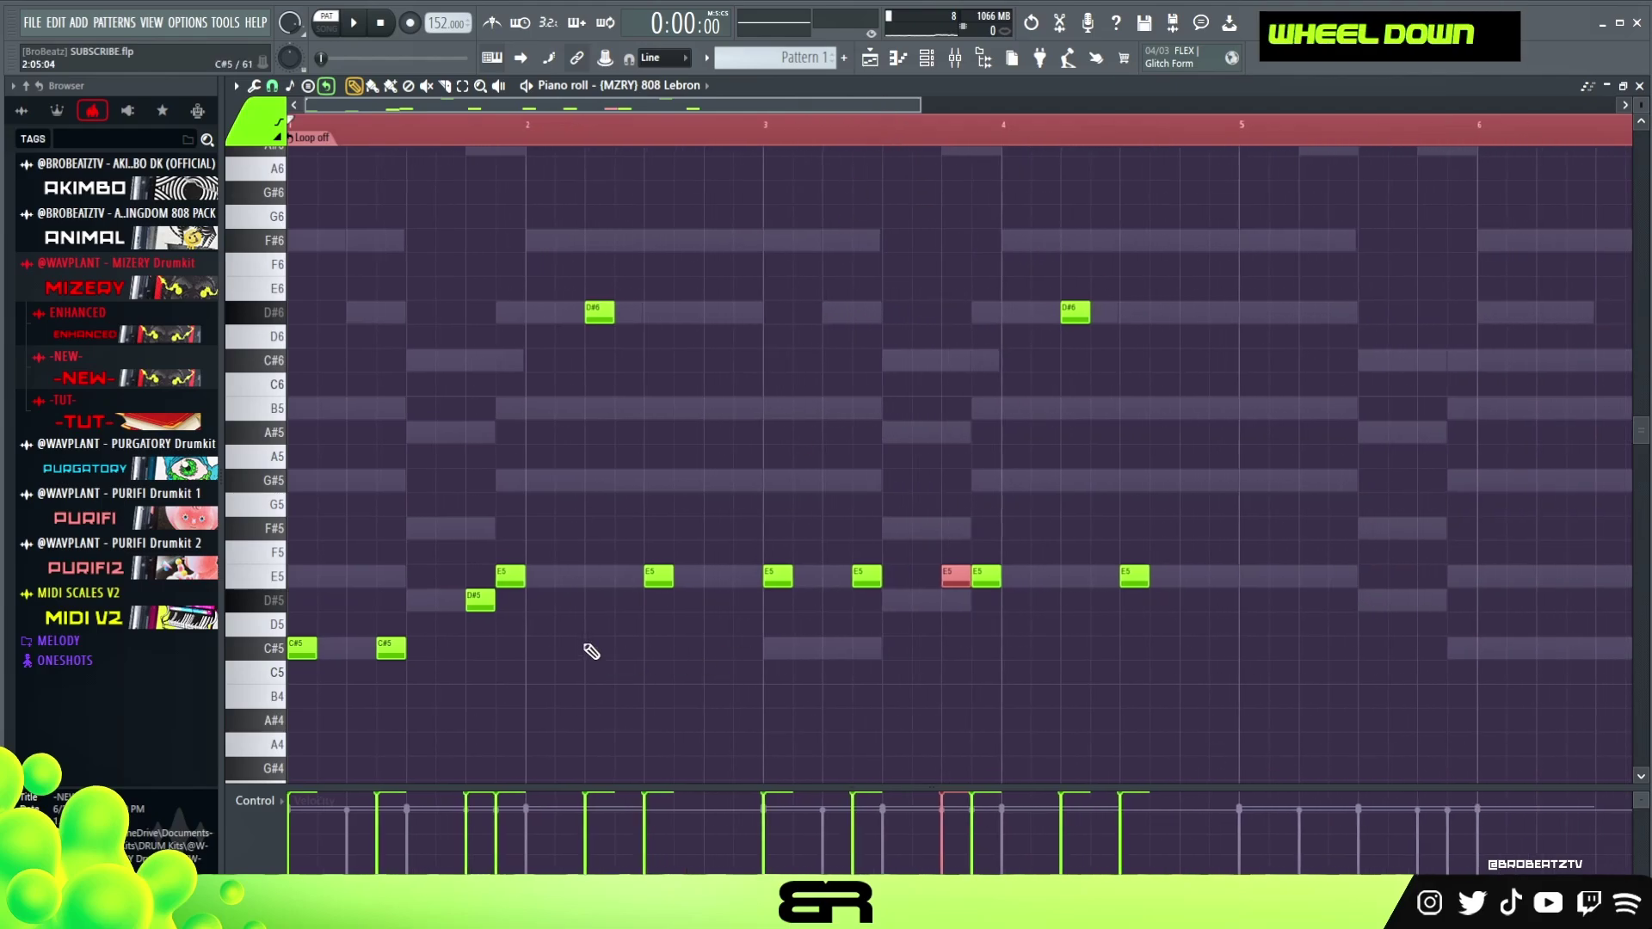
ctrl+click(779, 575)
ctrl+click(867, 574)
mouse_move(867, 574)
mouse_down()
mouse_move(872, 649)
mouse_move(874, 570)
mouse_up()
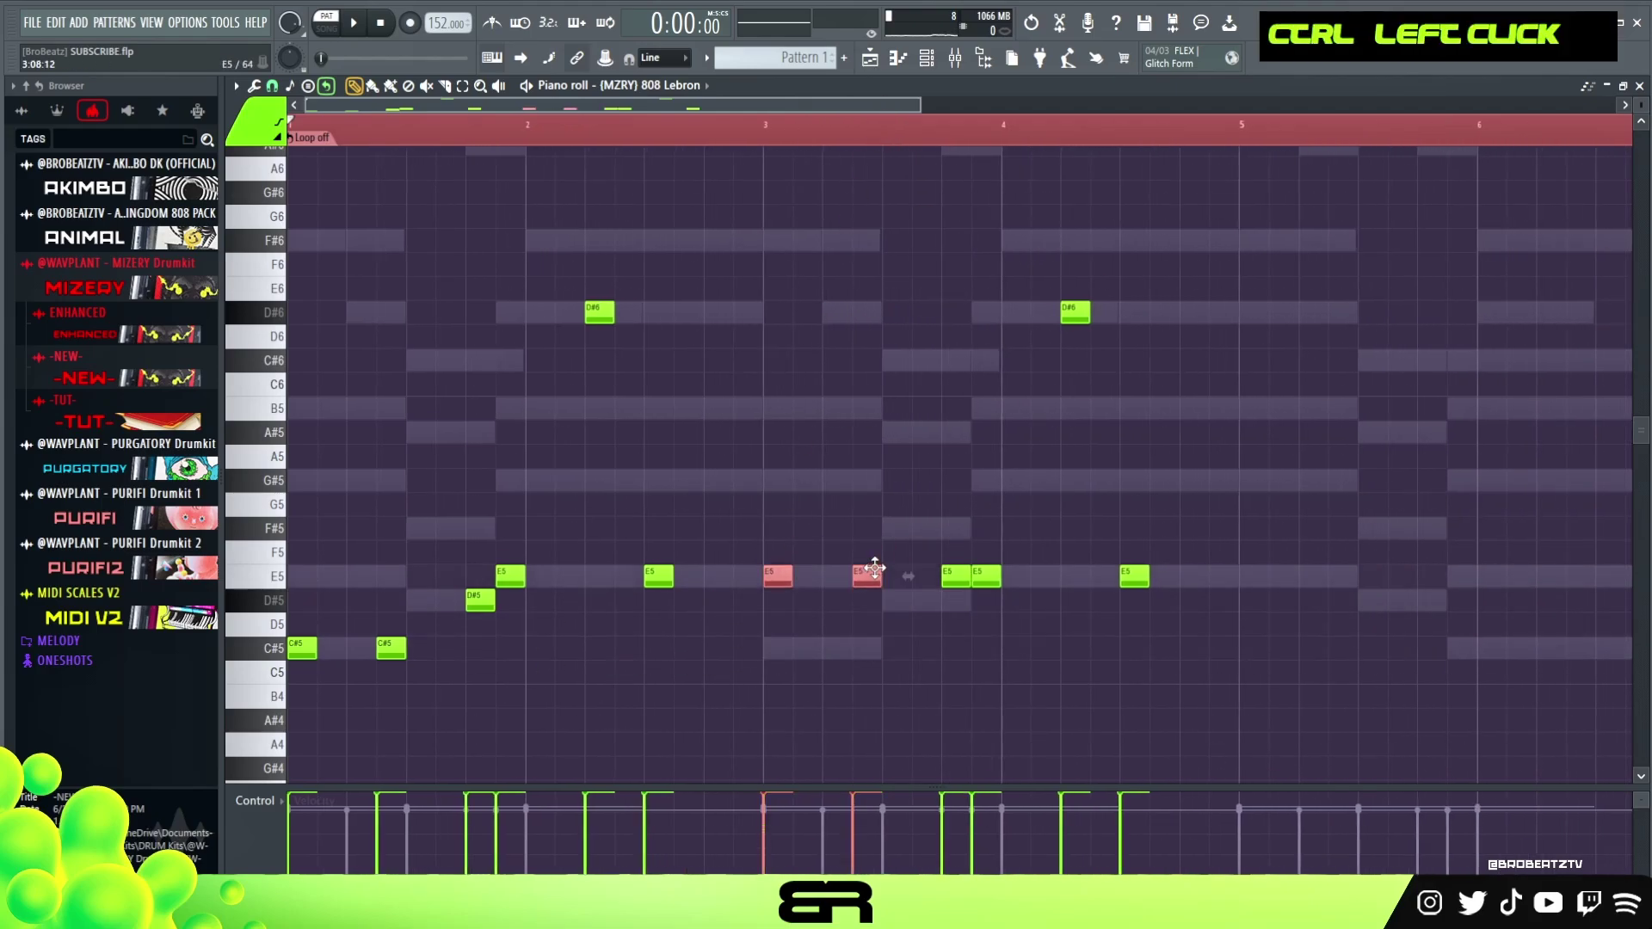
right_click(822, 527)
mouse_move(570, 518)
mouse_down()
mouse_move(619, 564)
mouse_move(1220, 581)
mouse_move(1341, 602)
mouse_up()
right_click(1264, 658)
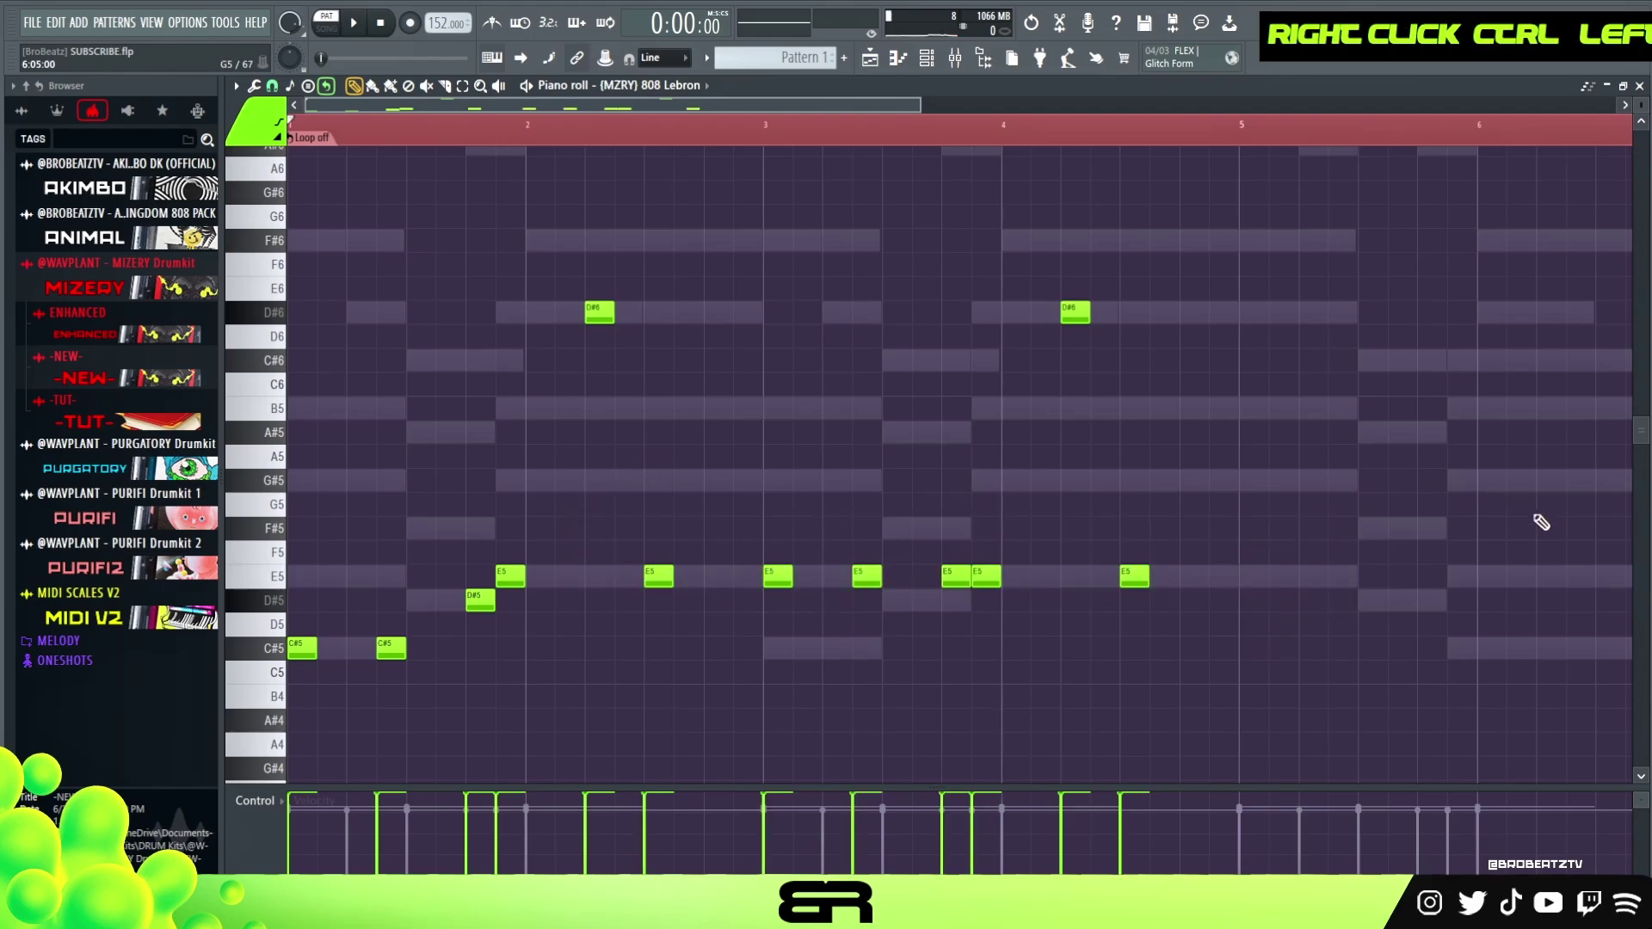
Clear the time selection, delete the second E5 note in bar 3, and play the pattern
double_click(1241, 137)
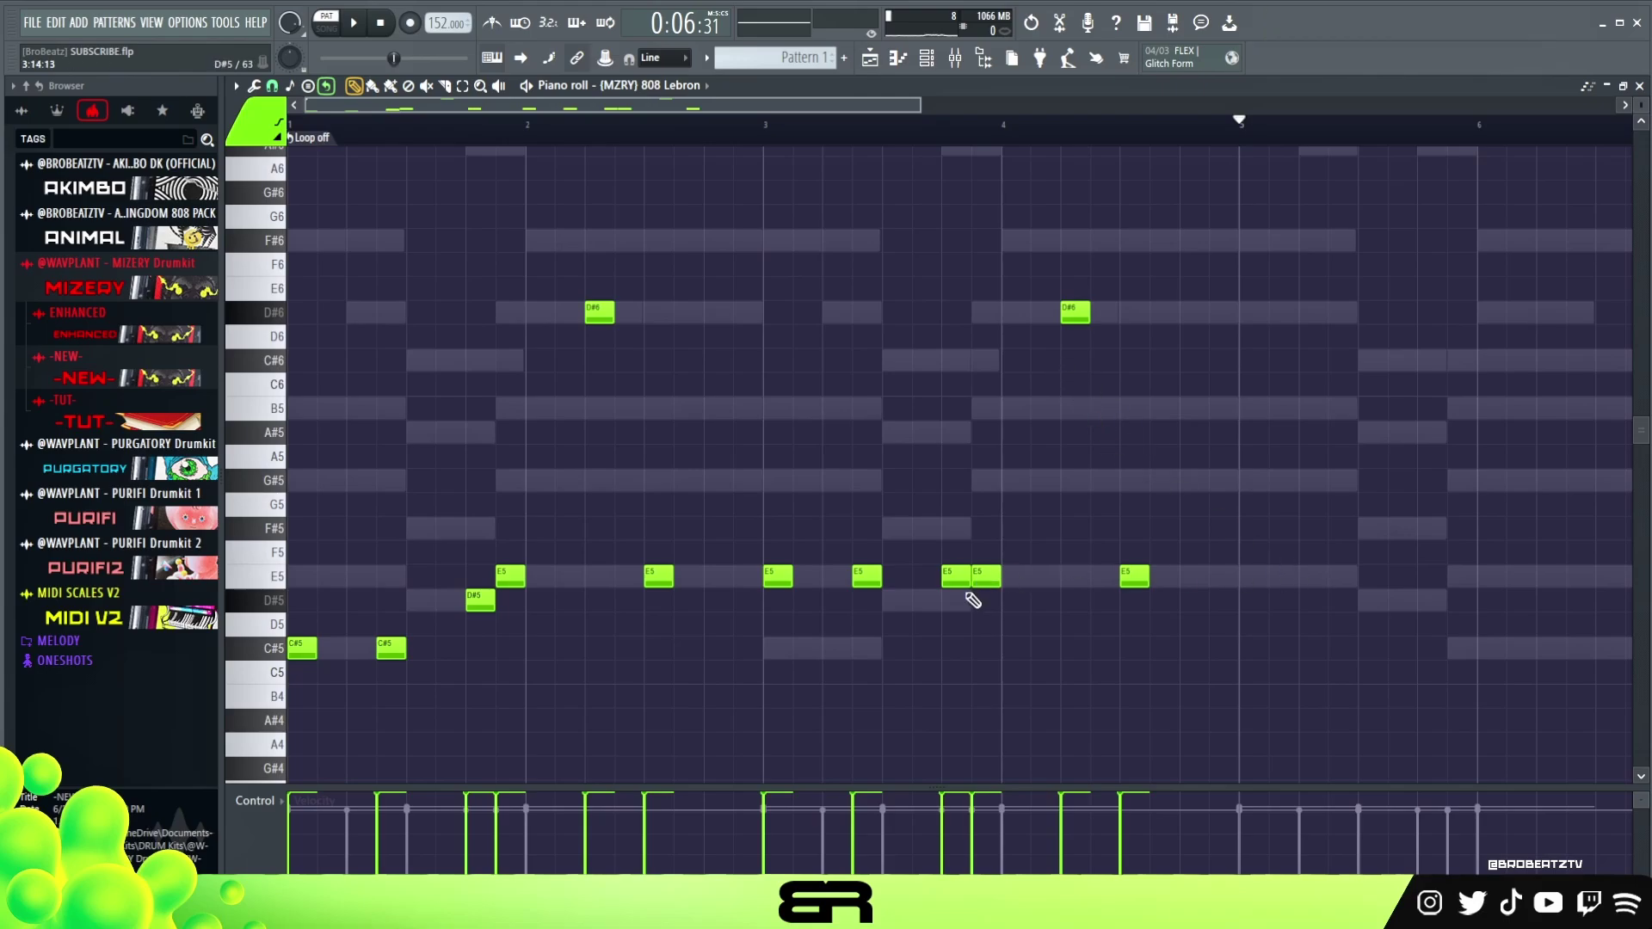
right_click(867, 576)
key(space)
key(space)
key(space)
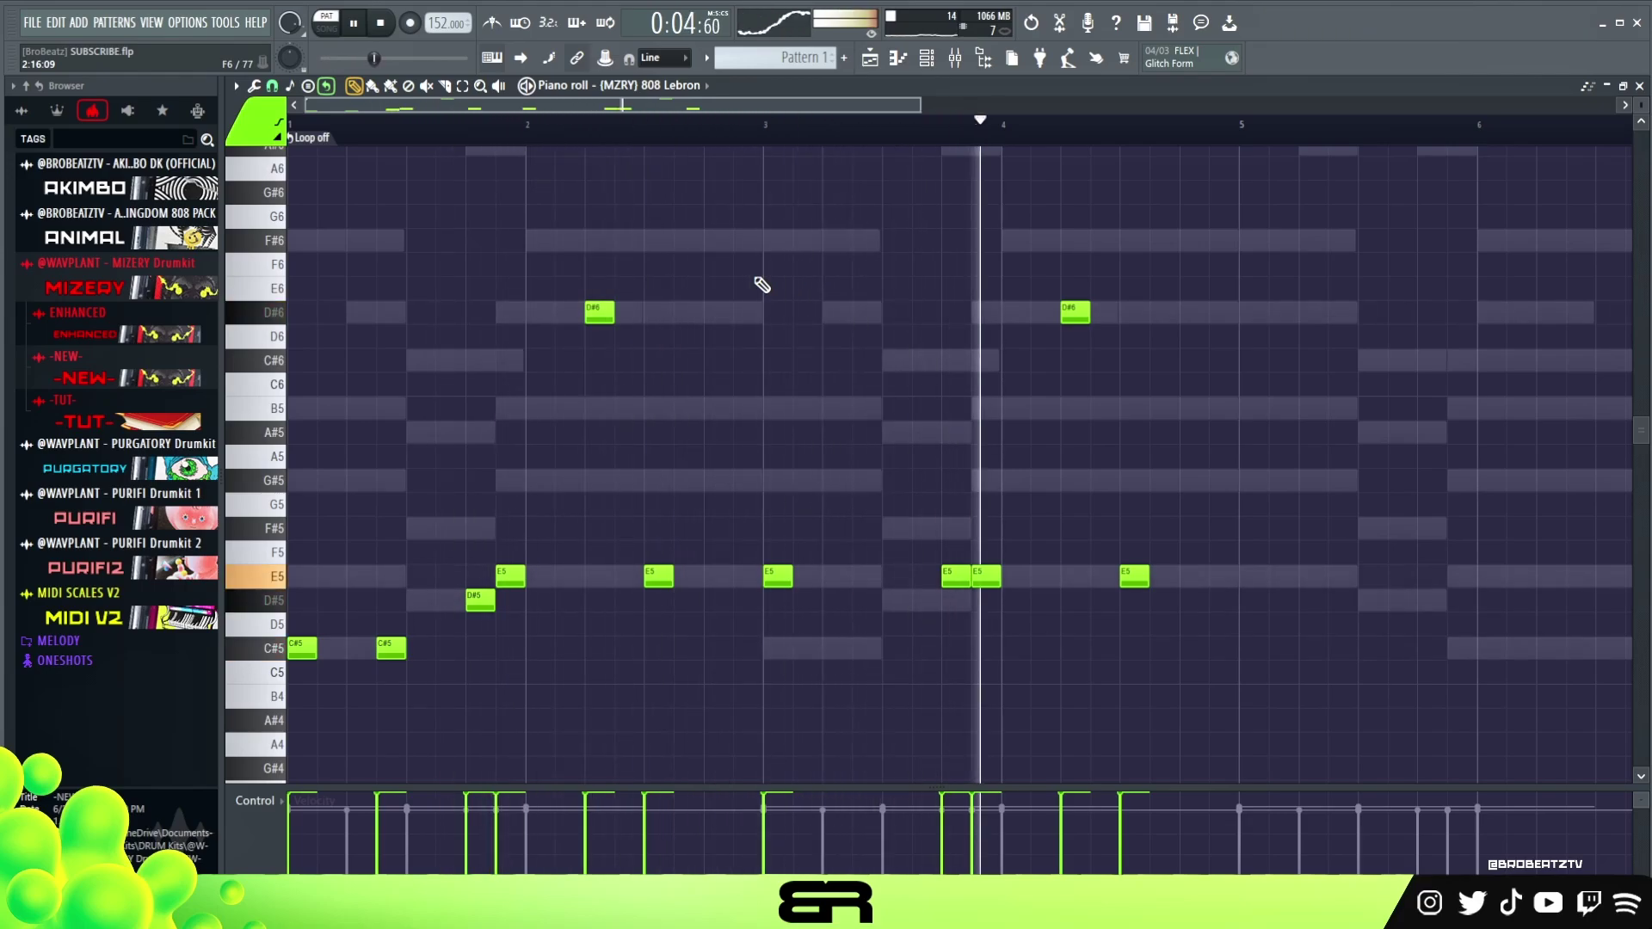
Duplicate the four-bar 808 phrase into bars 5 to 8 and raise the two opening C#5 notes of bar 5 to E5
key(space)
key(ctrl+a)
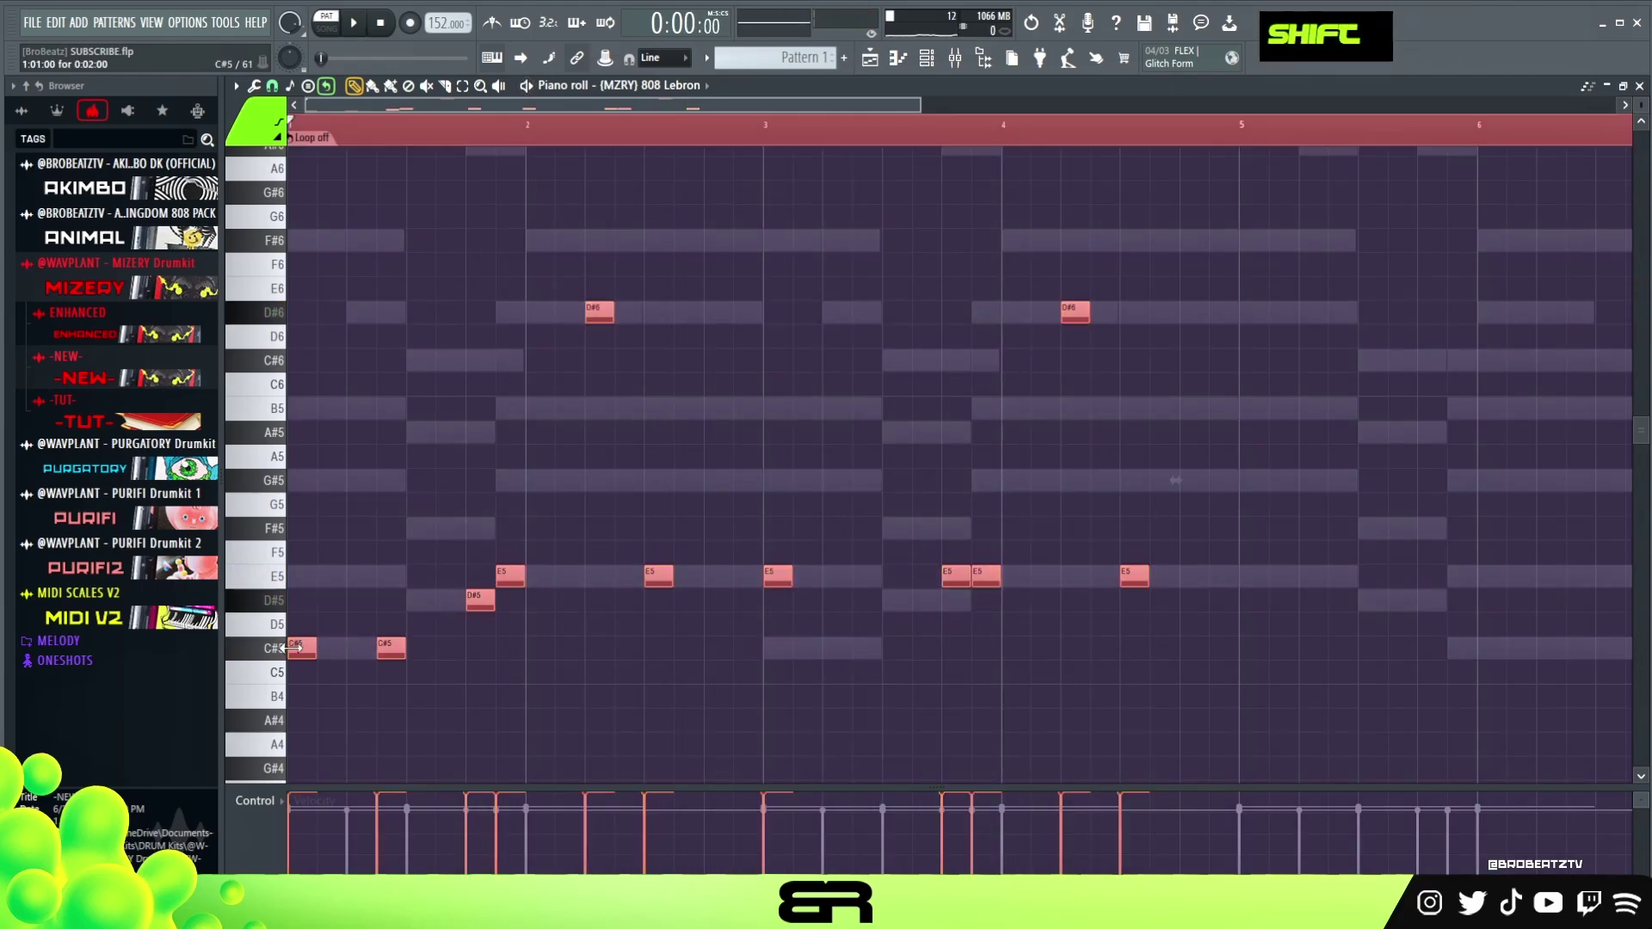
drag(296, 647, 1356, 577)
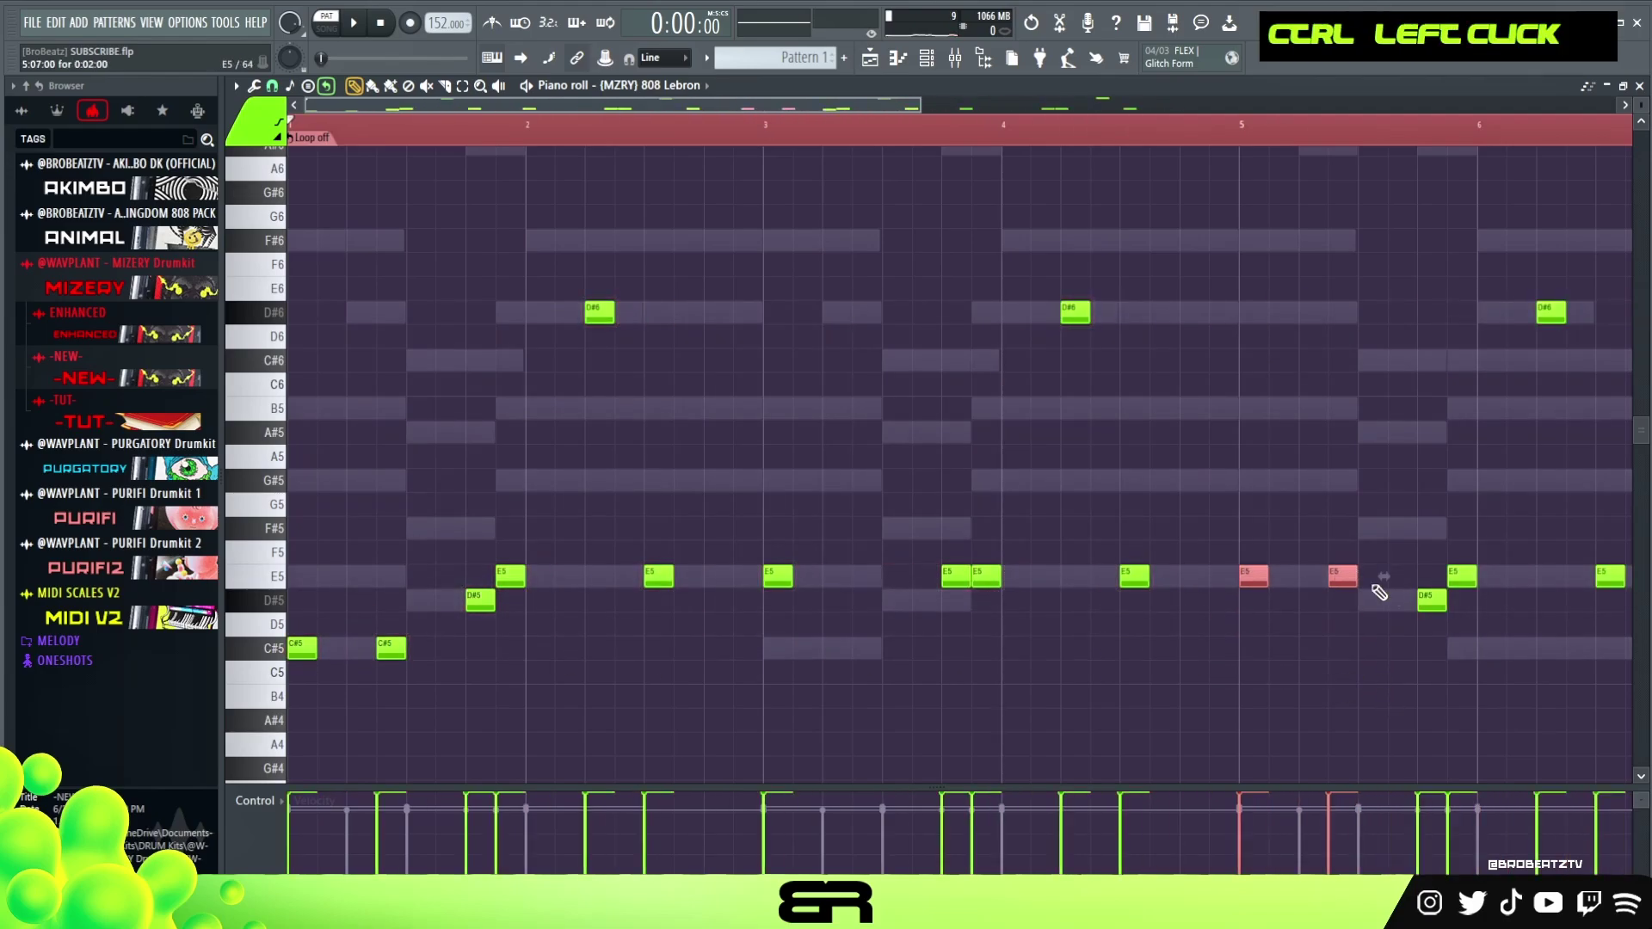
Lower the D#6 notes in bars 6 and 8 to B5 and the E5 notes from the end of bar 5 onward to C#5
scroll(1032, 149, down, 2)
drag(1533, 308, 1073, 649)
drag(1072, 351, 1548, 422)
drag(1451, 384, 1452, 408)
right_click(1179, 465)
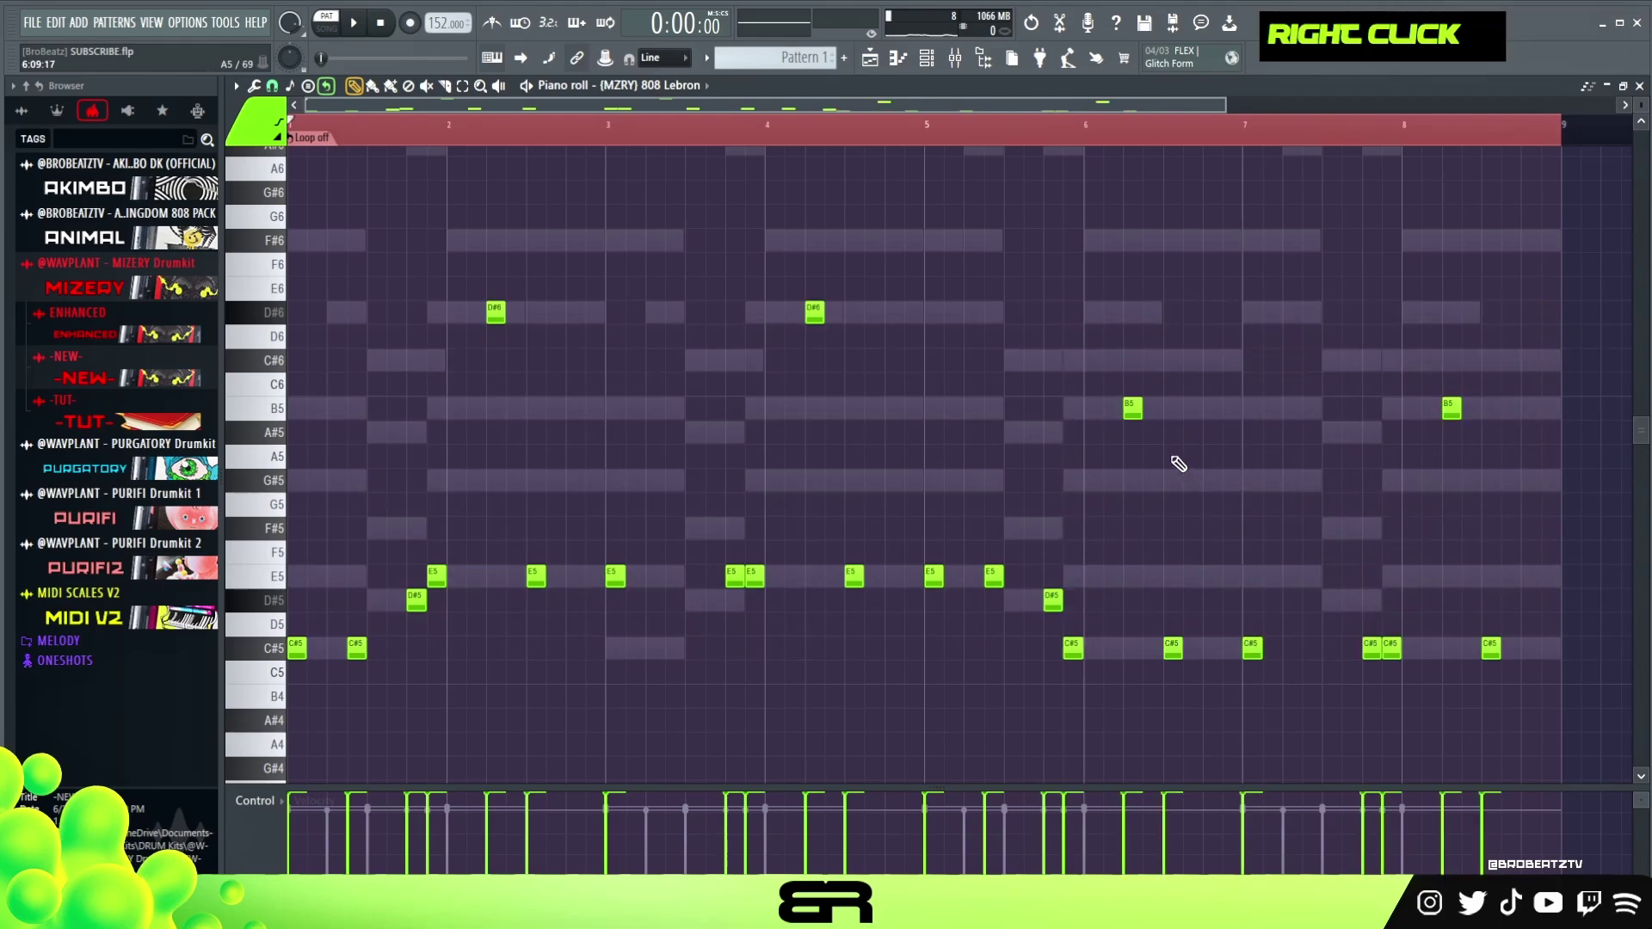
Replace the B5 and third-beat C#5 notes in bar 6 with a single C#5 on beat 2
right_click(1132, 408)
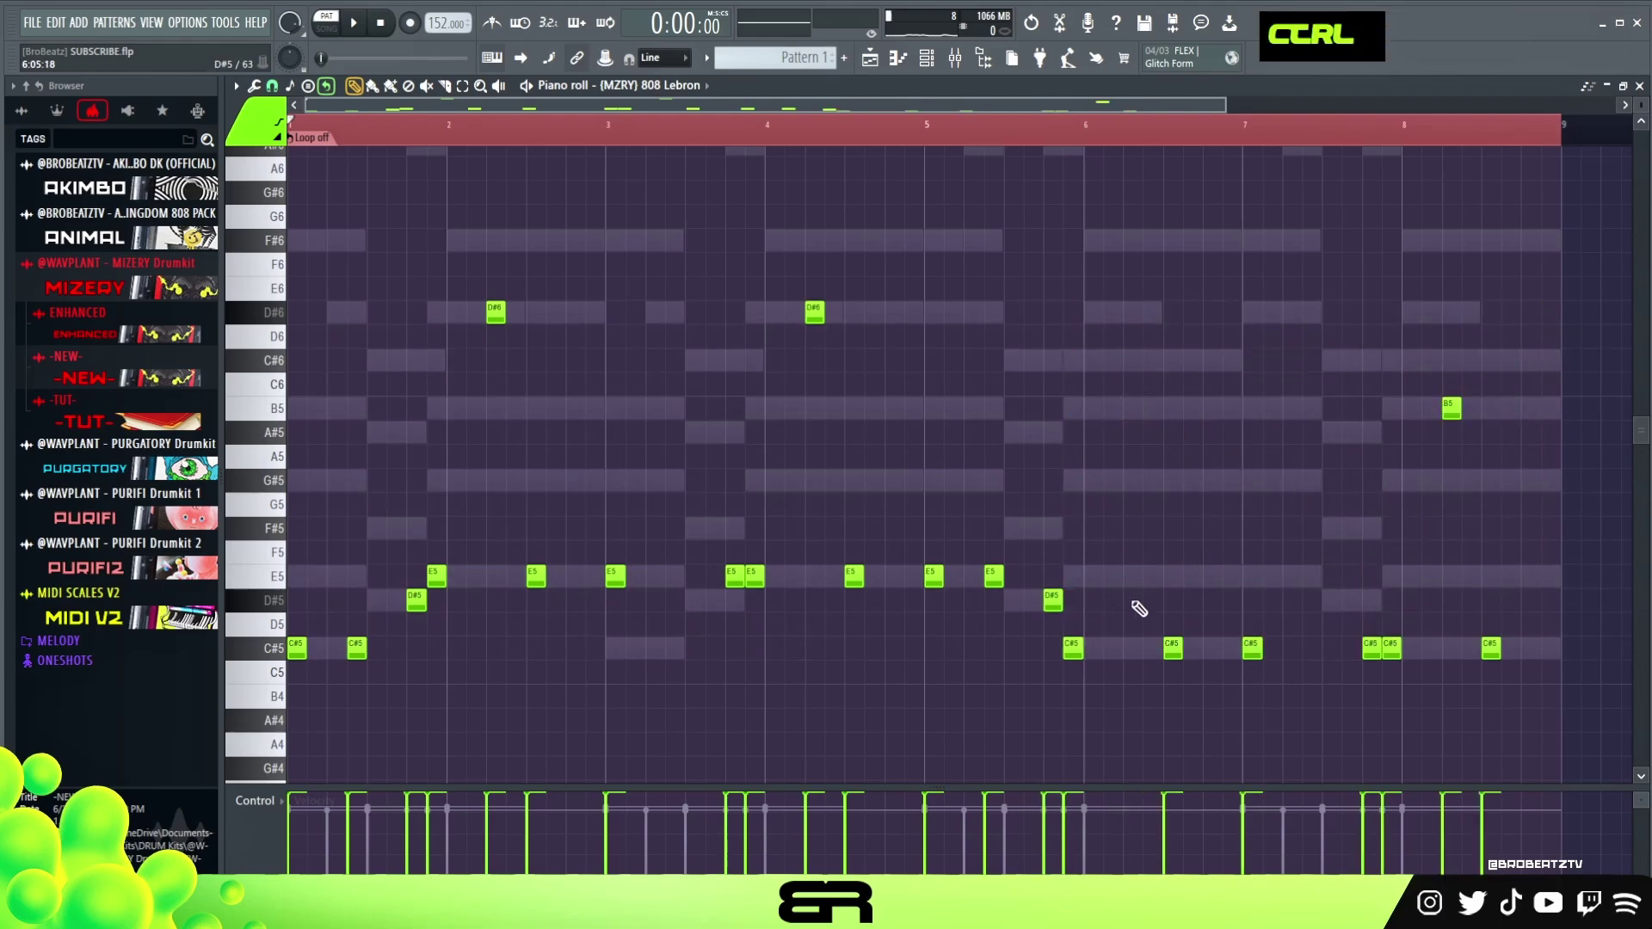
click(1076, 654)
mouse_move(1124, 657)
mouse_down()
mouse_move(1107, 659)
mouse_move(1129, 657)
mouse_up()
right_click(1173, 654)
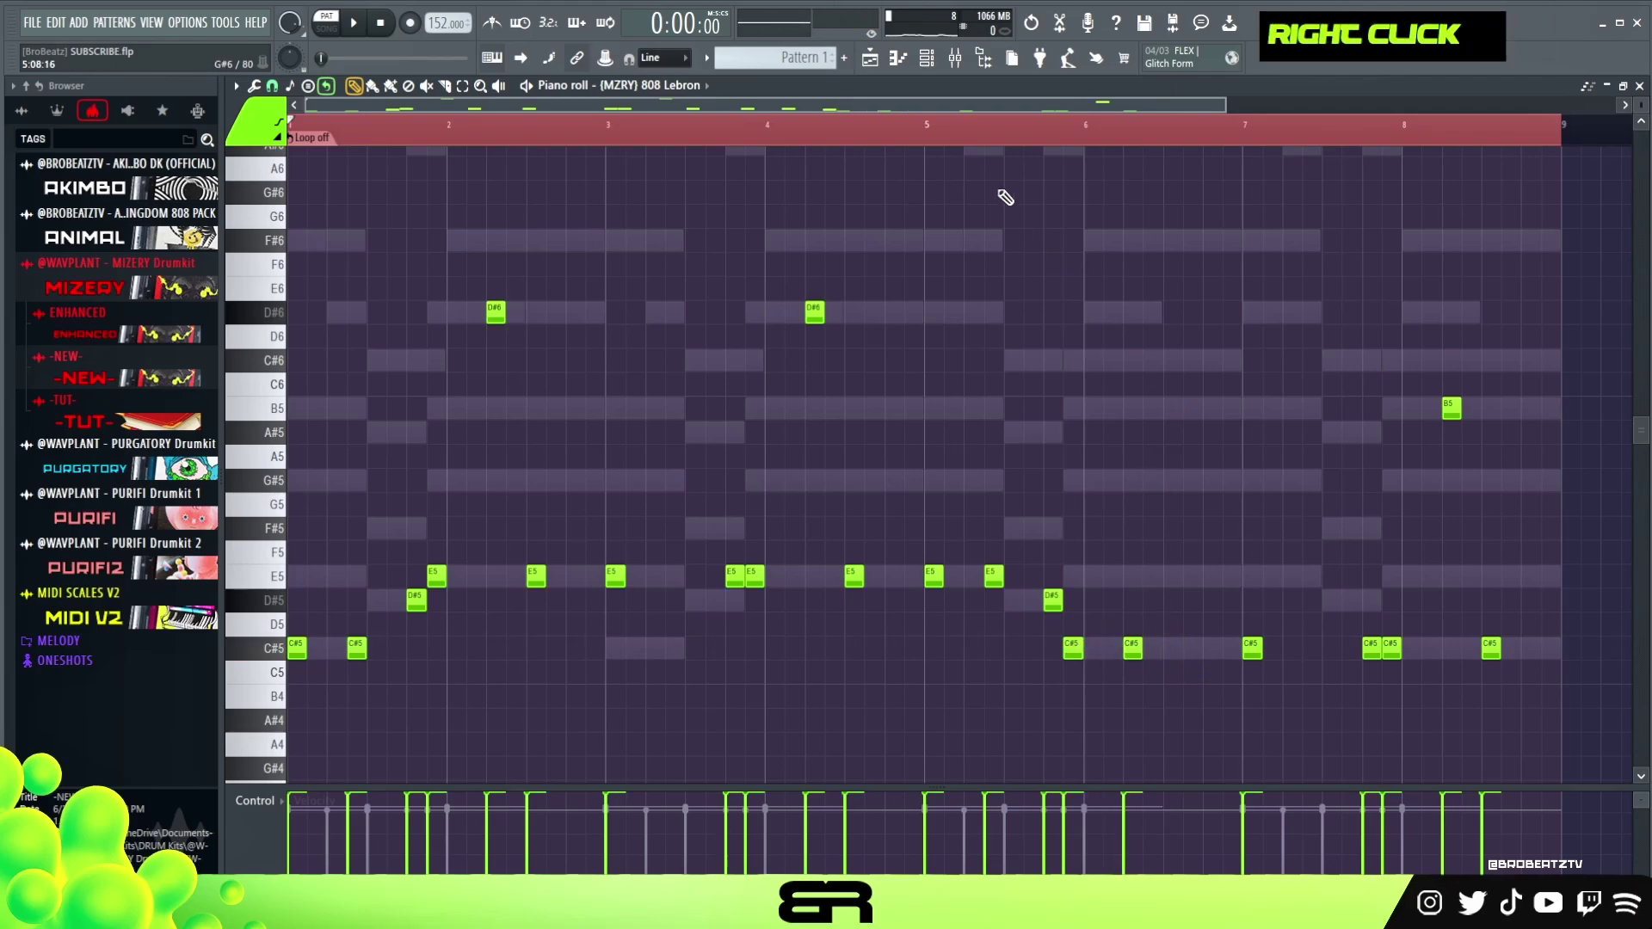
Clear the time selection and play back the eight-bar 808 line
click(828, 150)
double_click(748, 121)
click(933, 151)
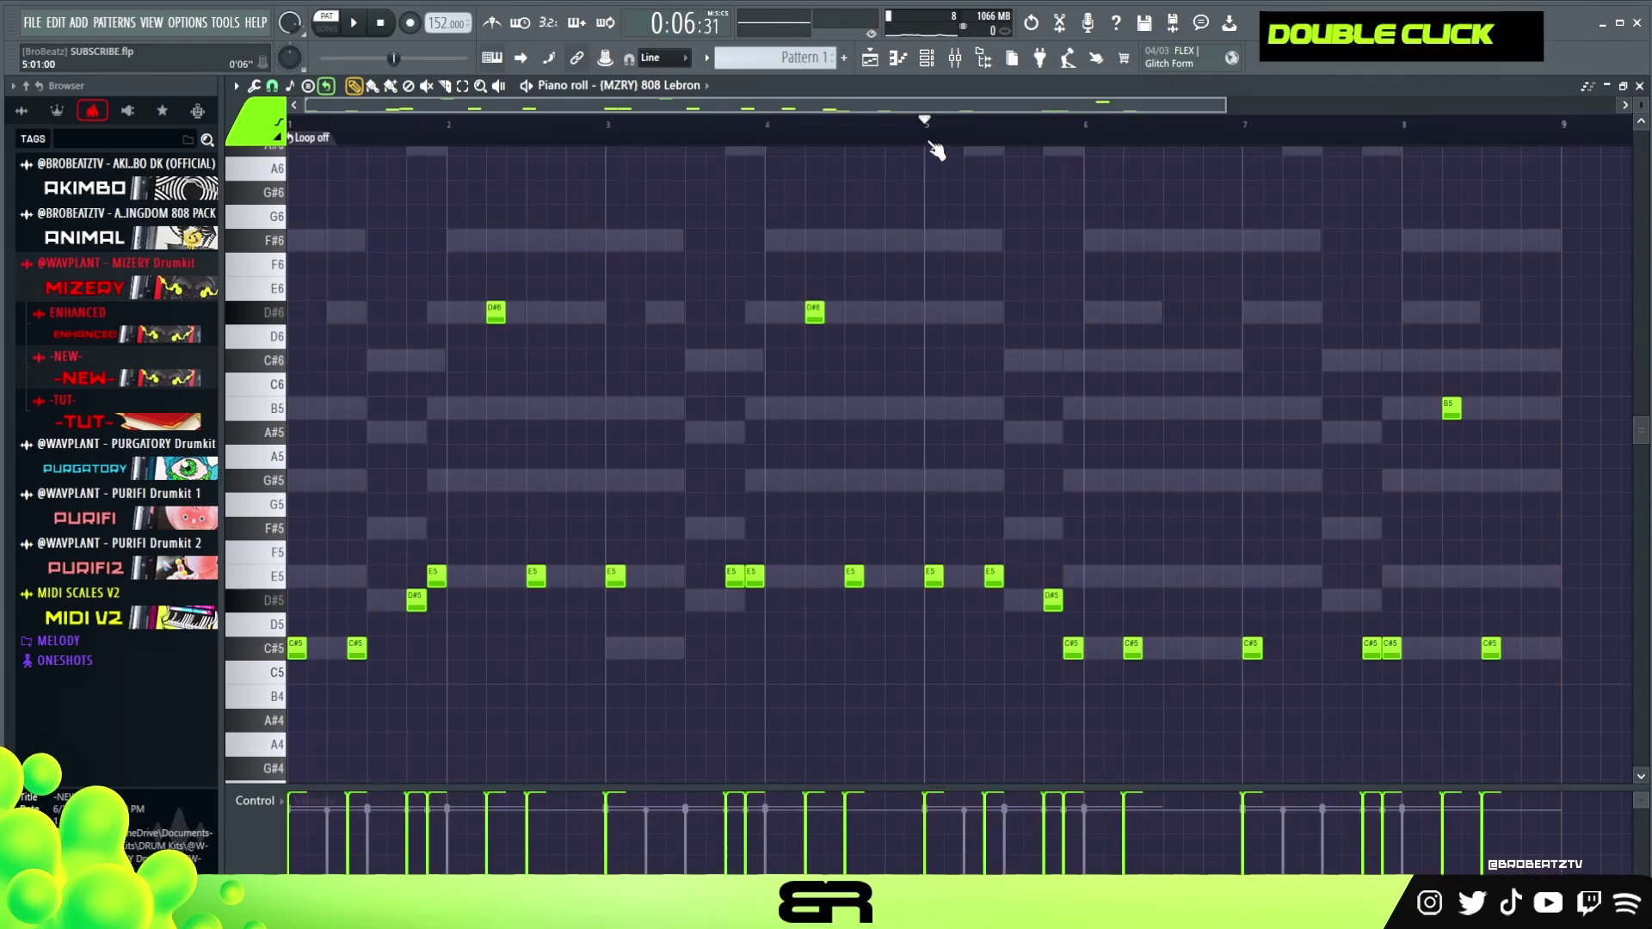
key(space)
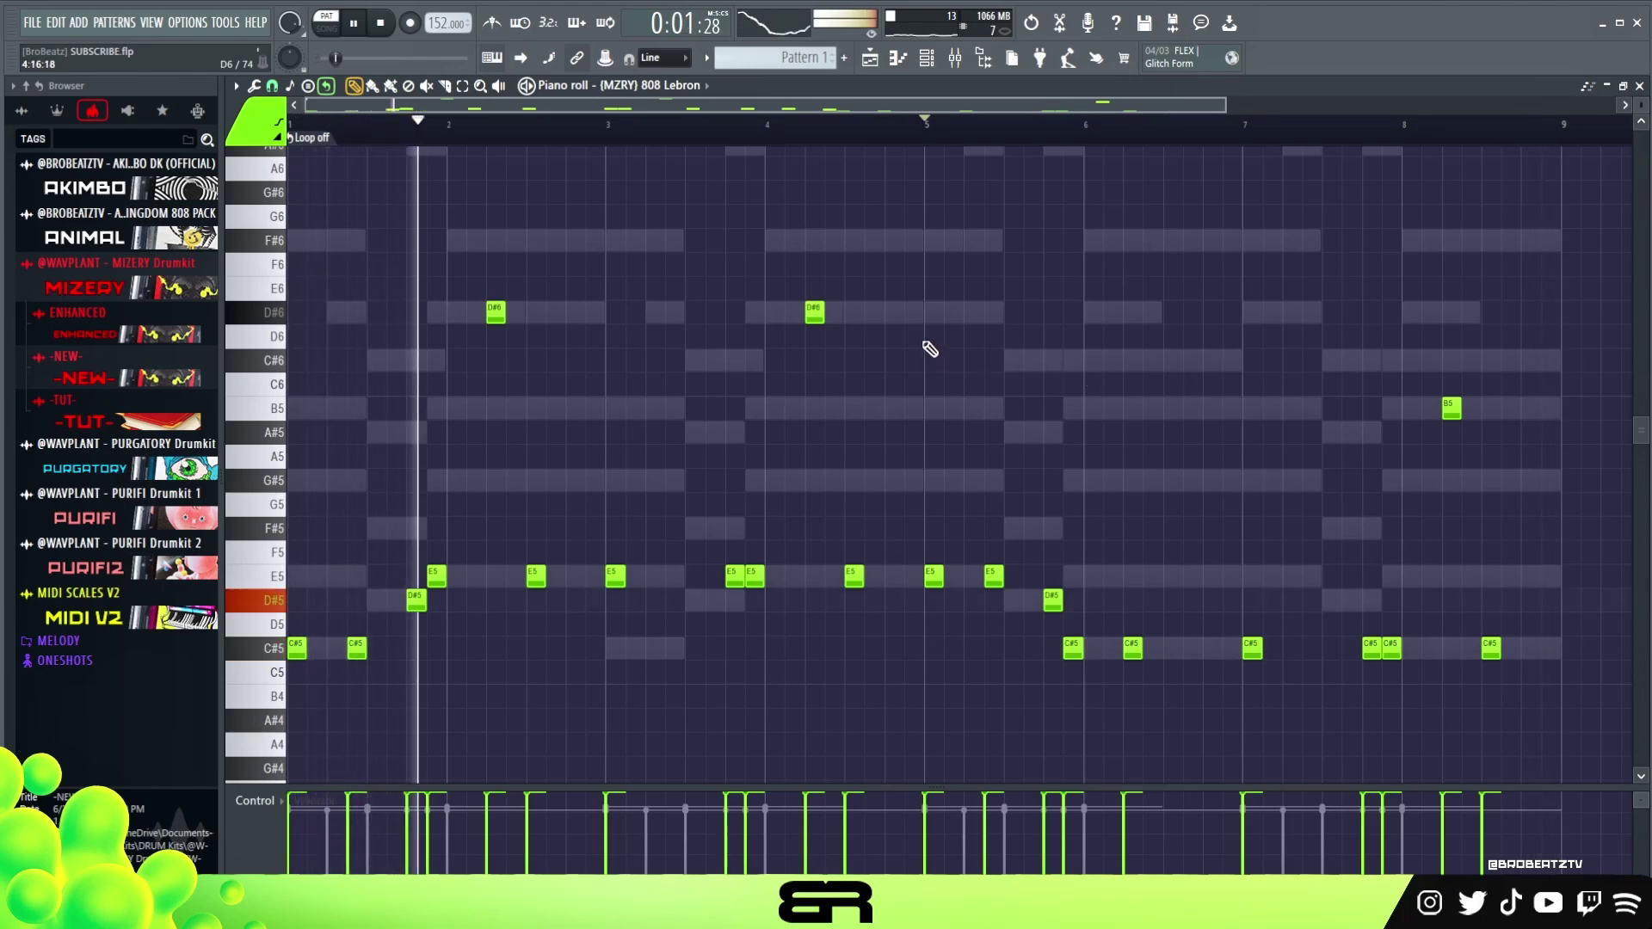
key(space)
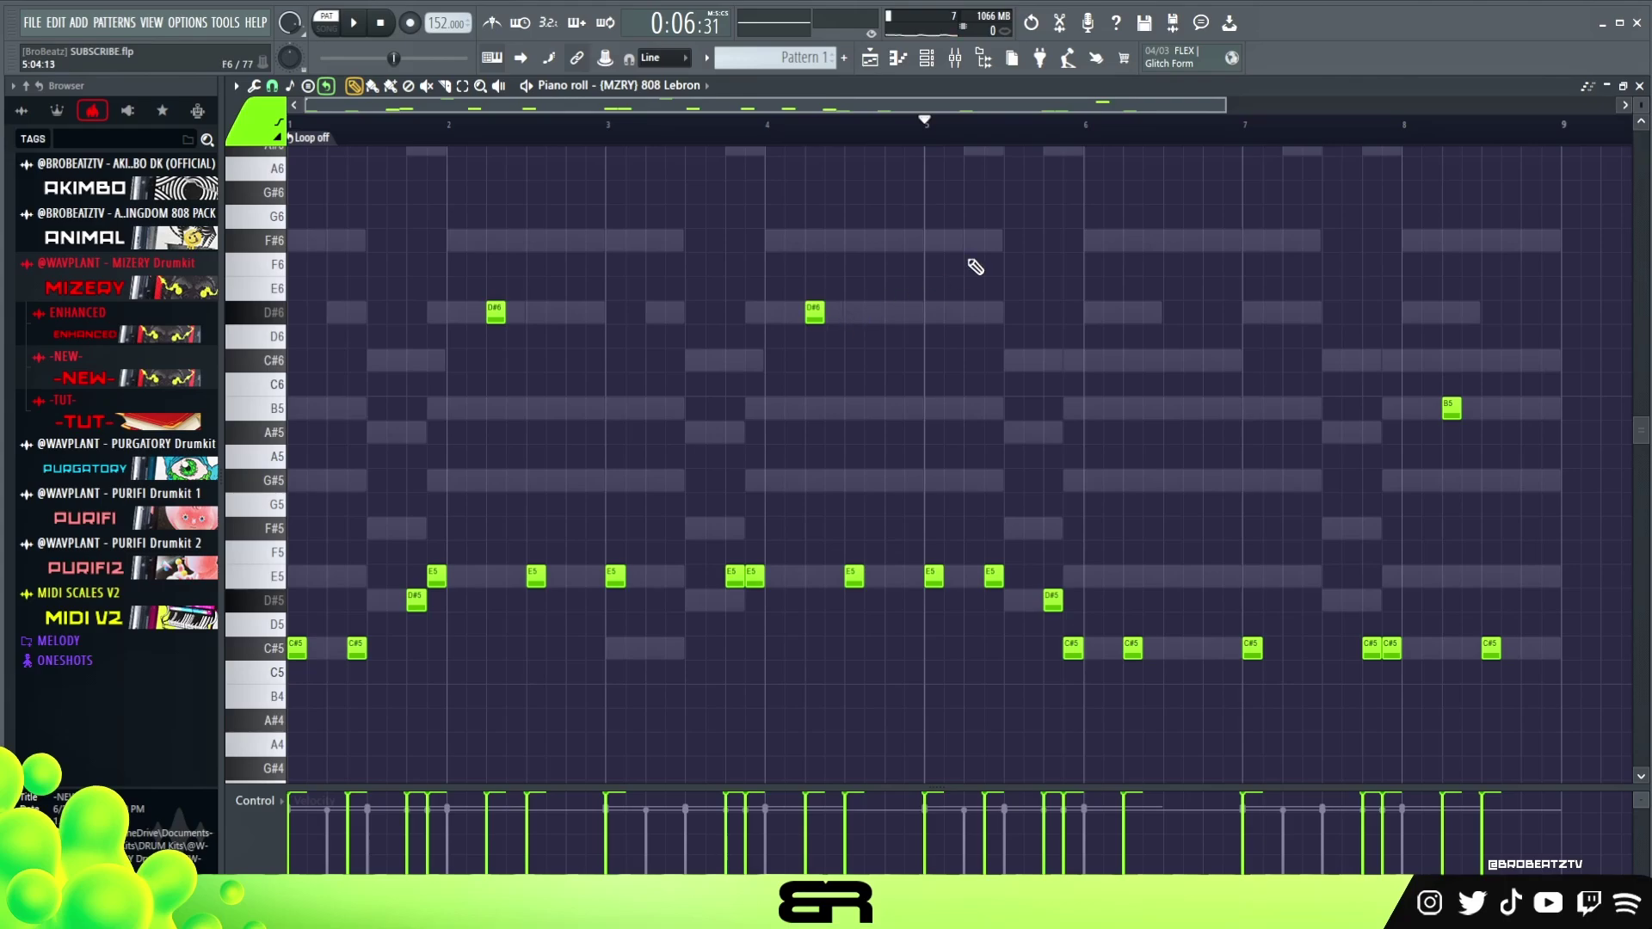
Show the Channel rack, close the piano roll, and reposition the rack in the empty workspace
drag(1221, 119, 1184, 120)
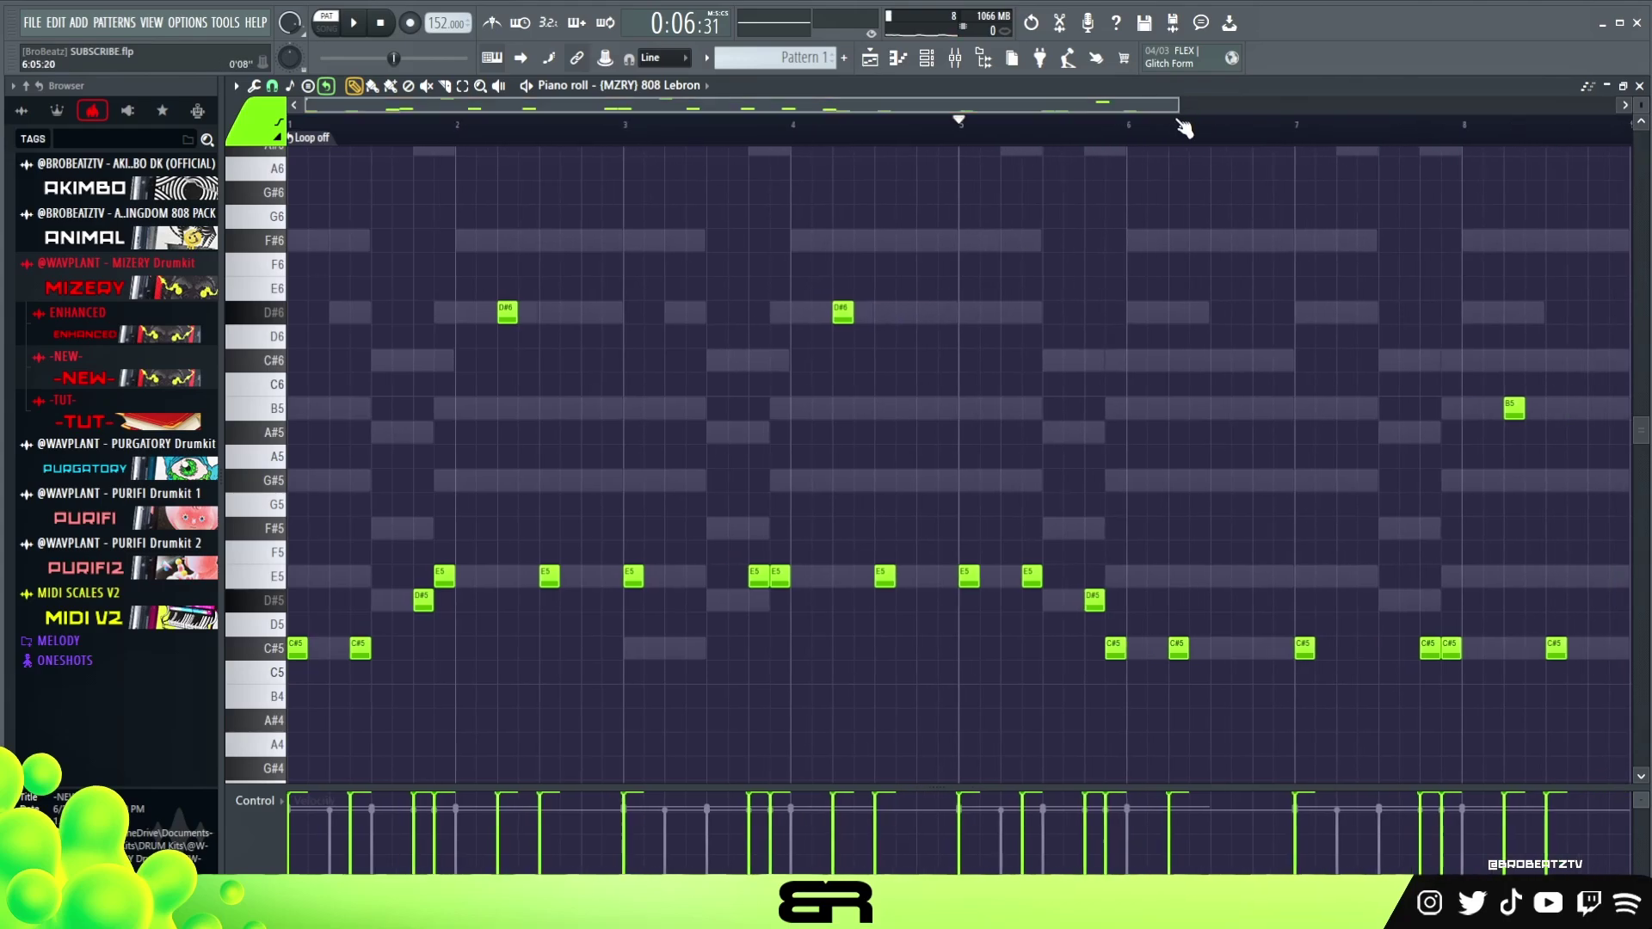
click(927, 58)
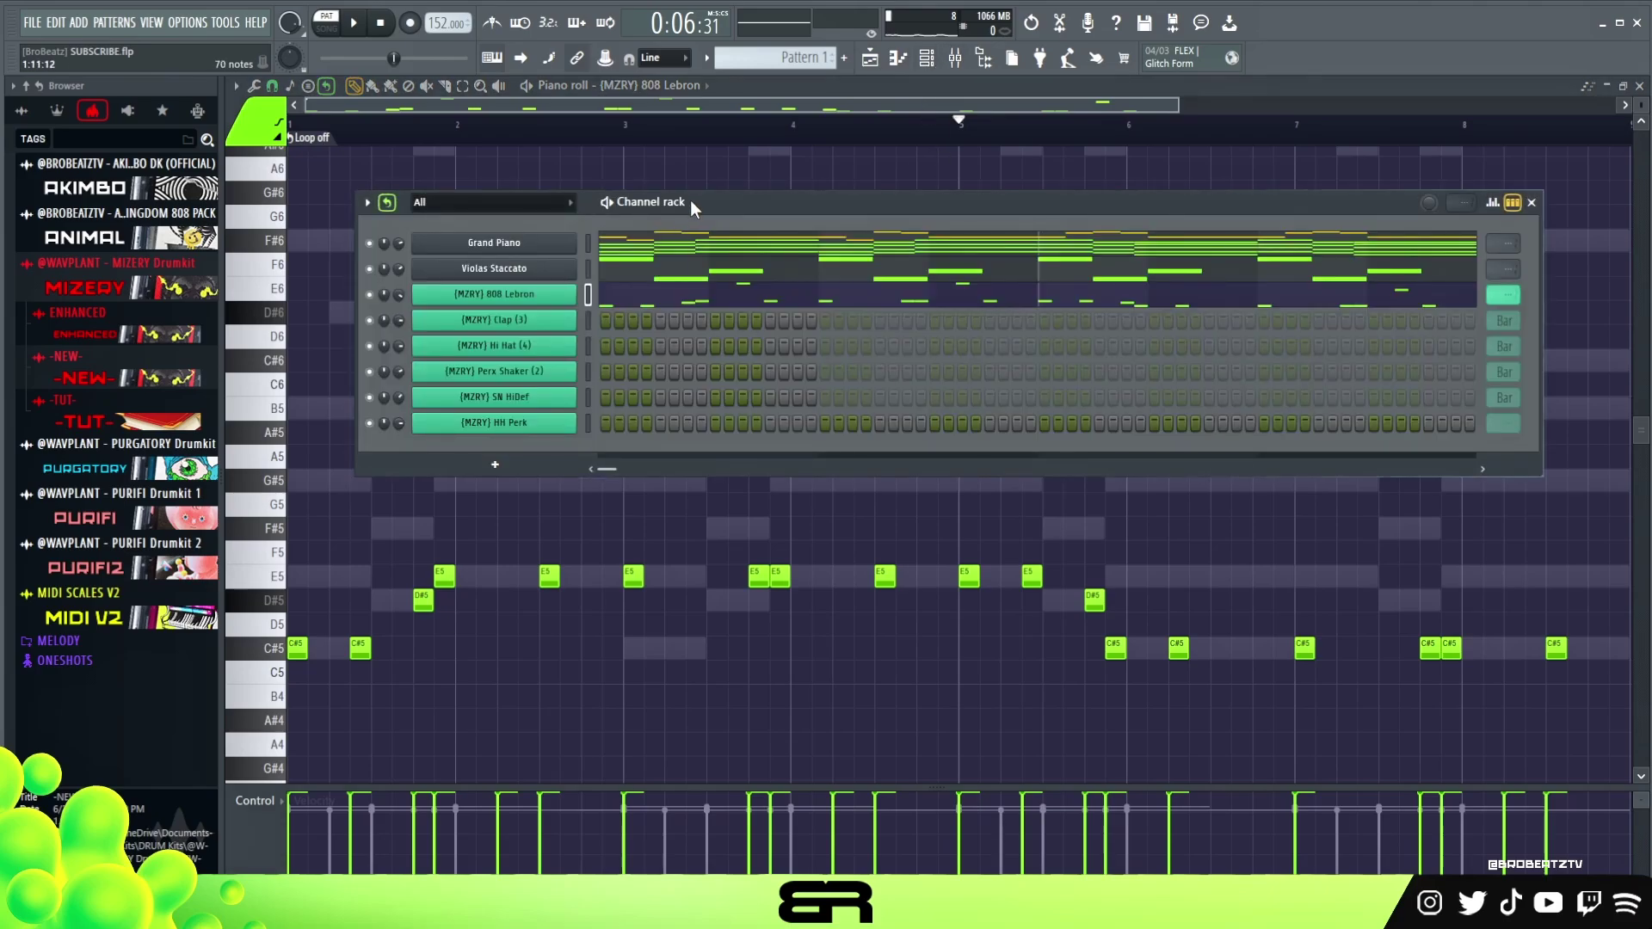
drag(704, 220, 702, 220)
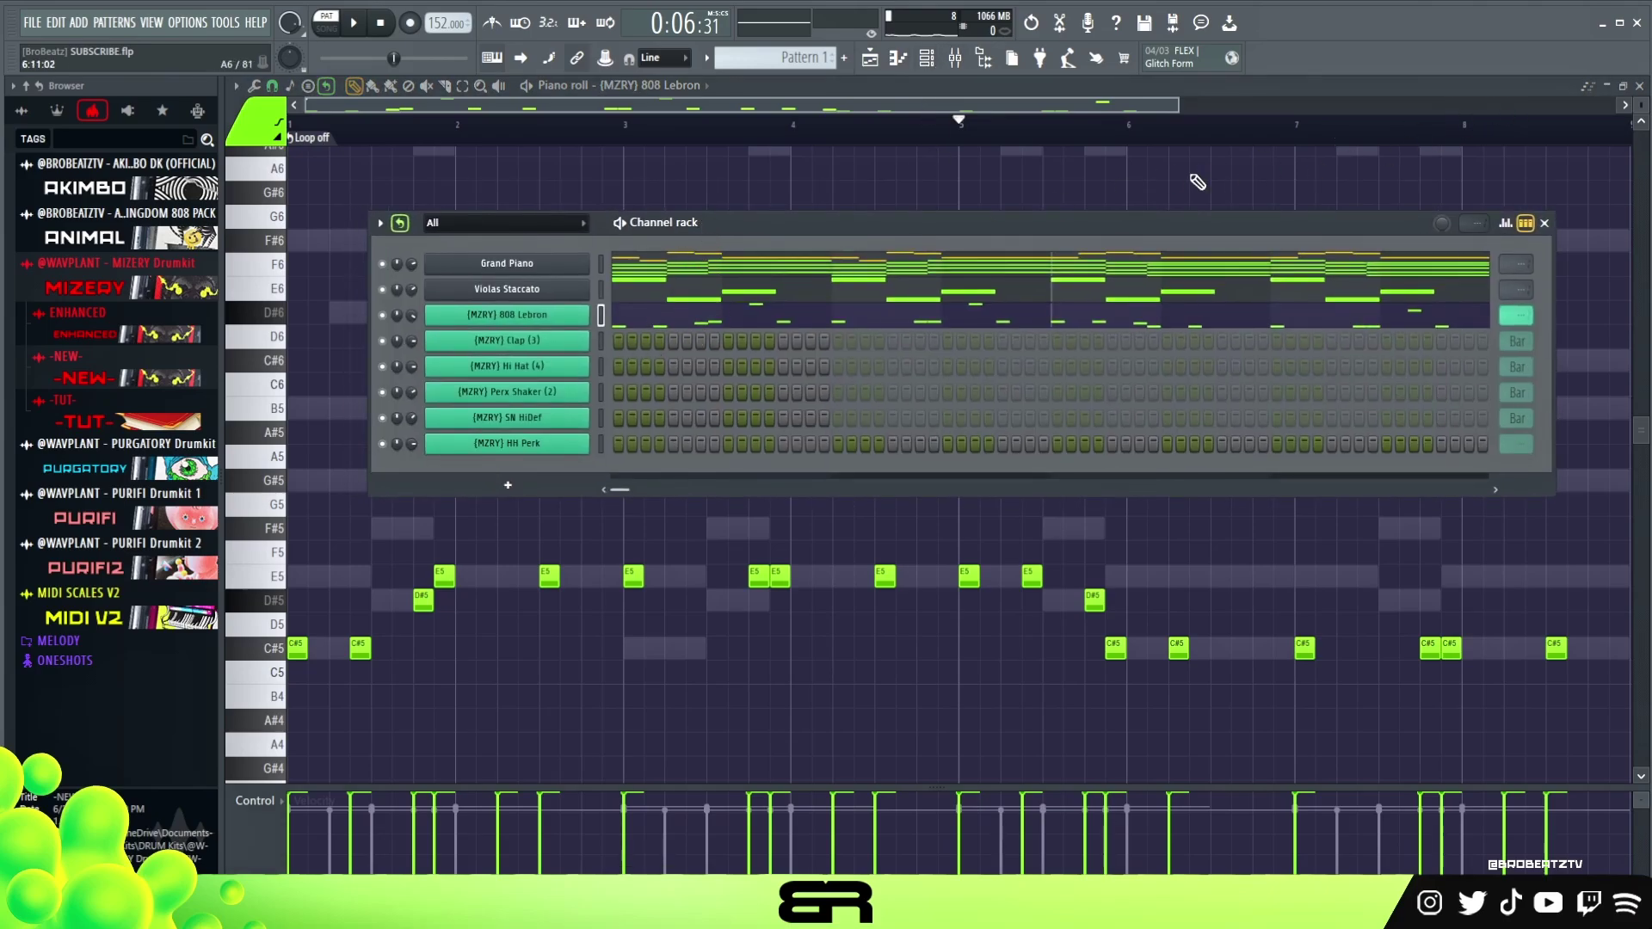
click(1639, 86)
click(508, 206)
drag(731, 218, 694, 207)
click(685, 331)
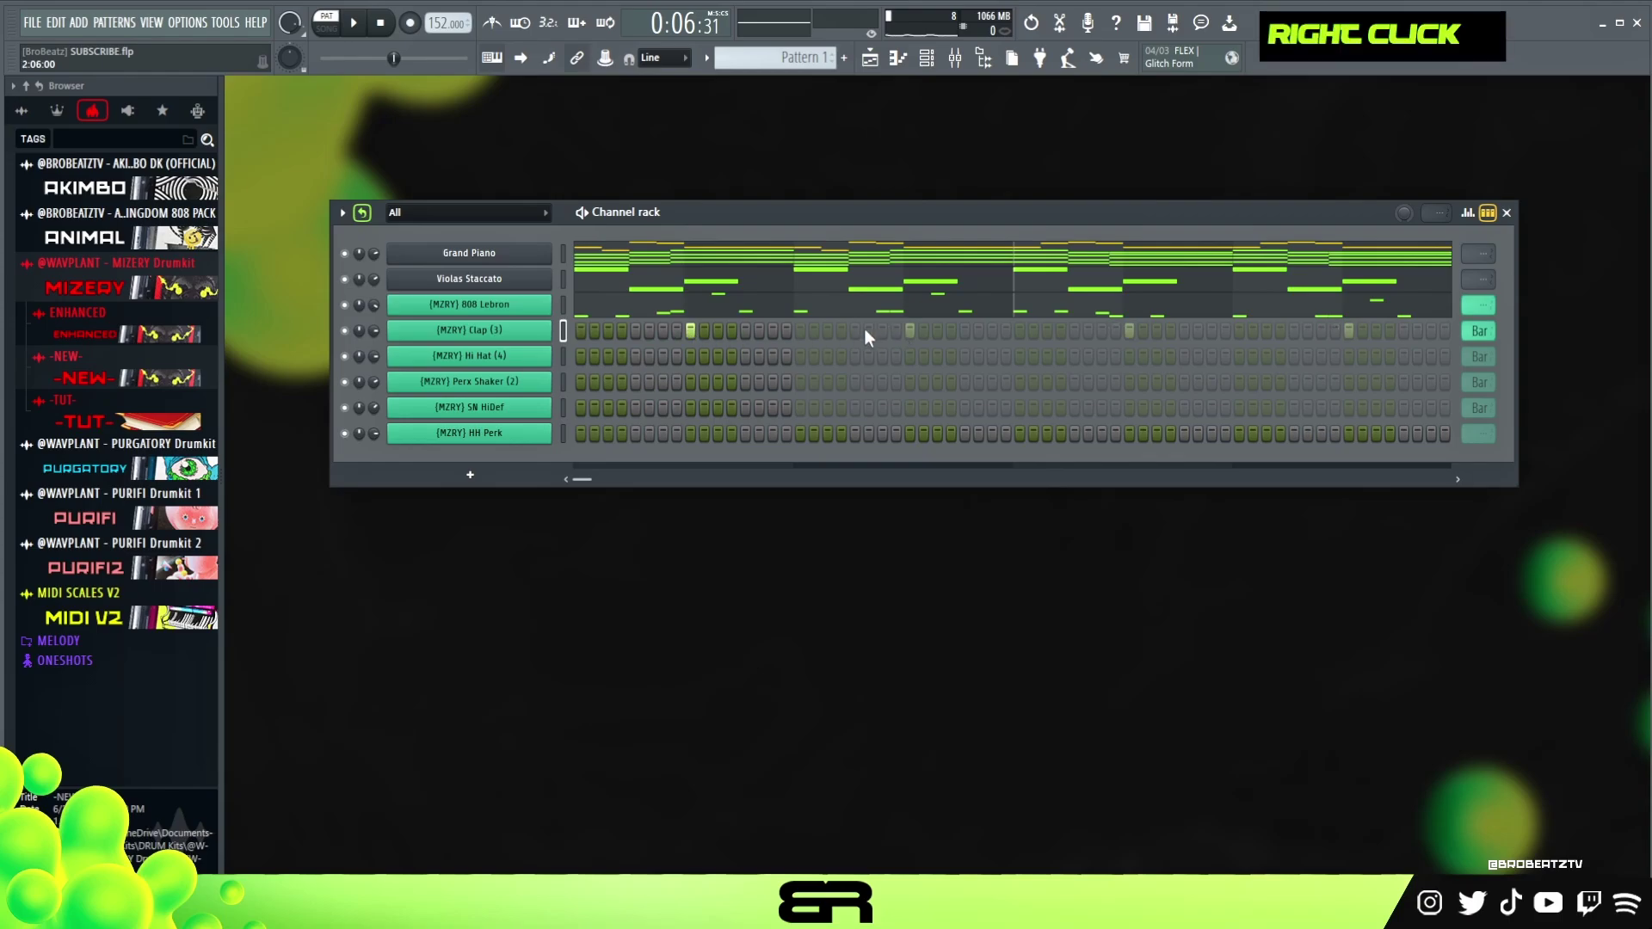
click(580, 356)
click(595, 356)
click(609, 356)
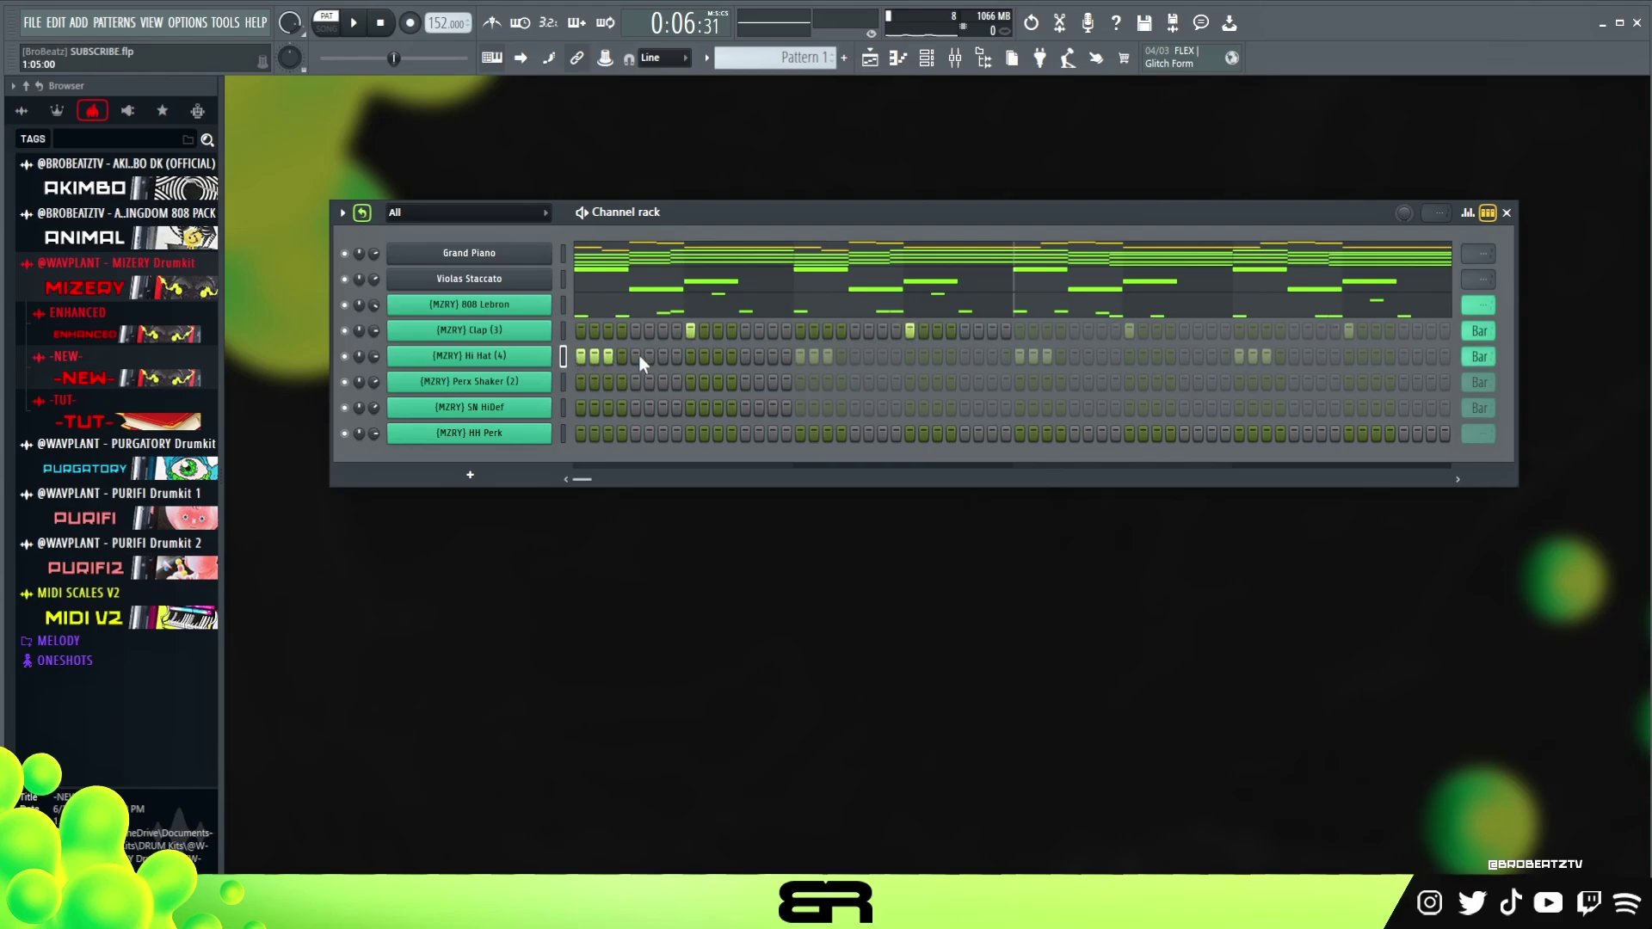
click(640, 356)
click(664, 358)
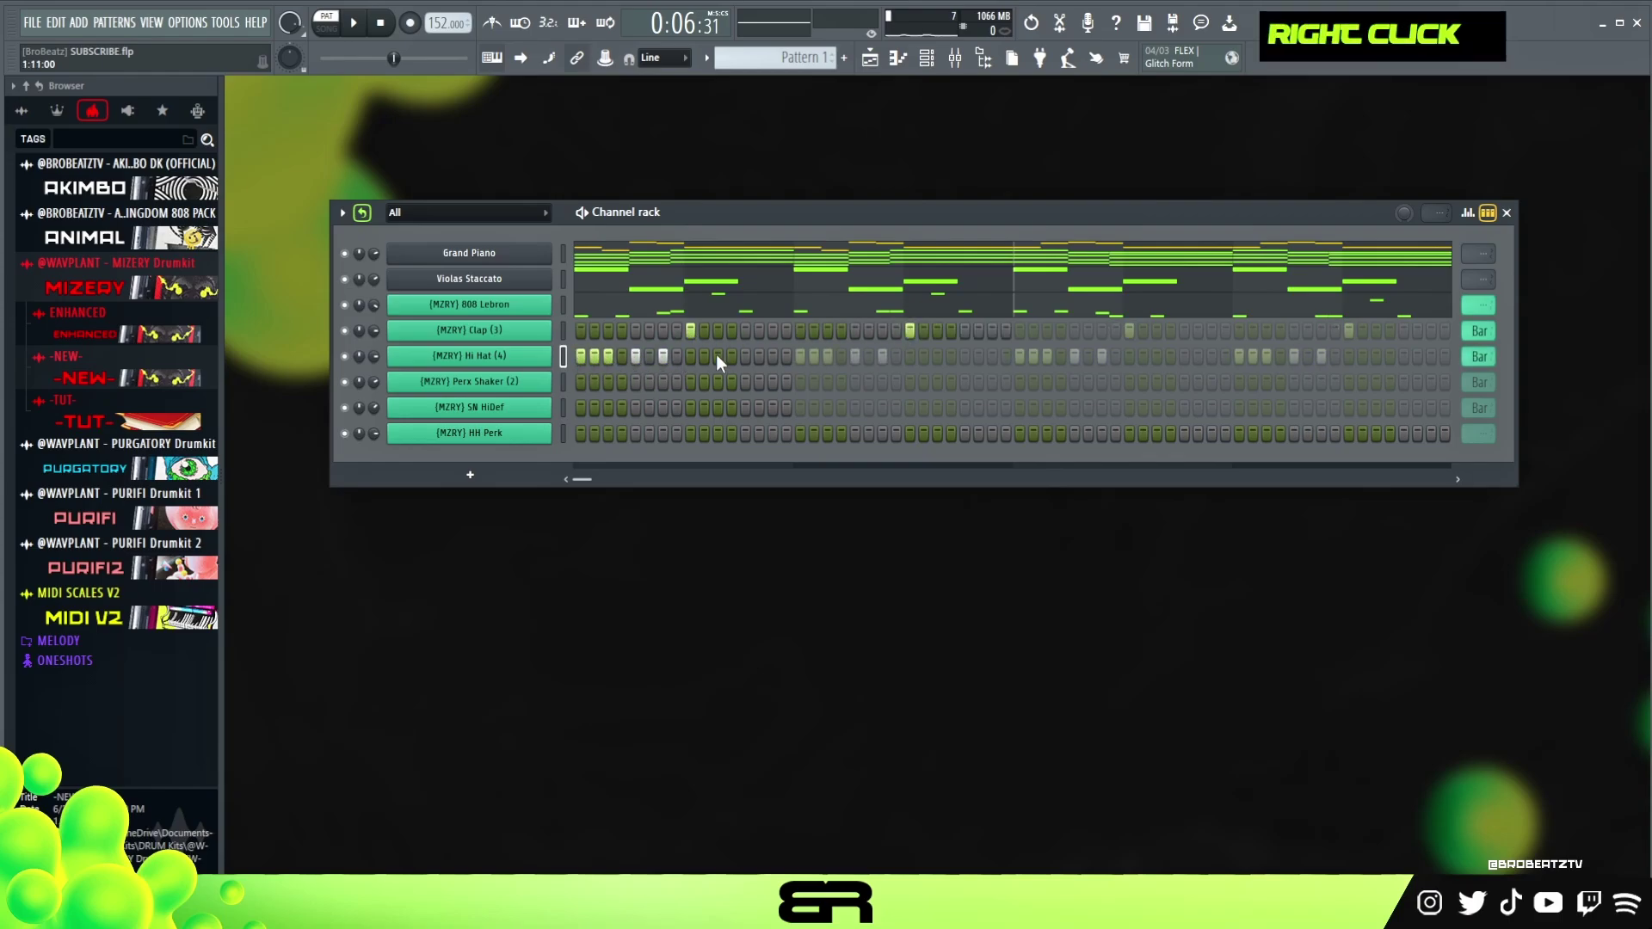
key(space)
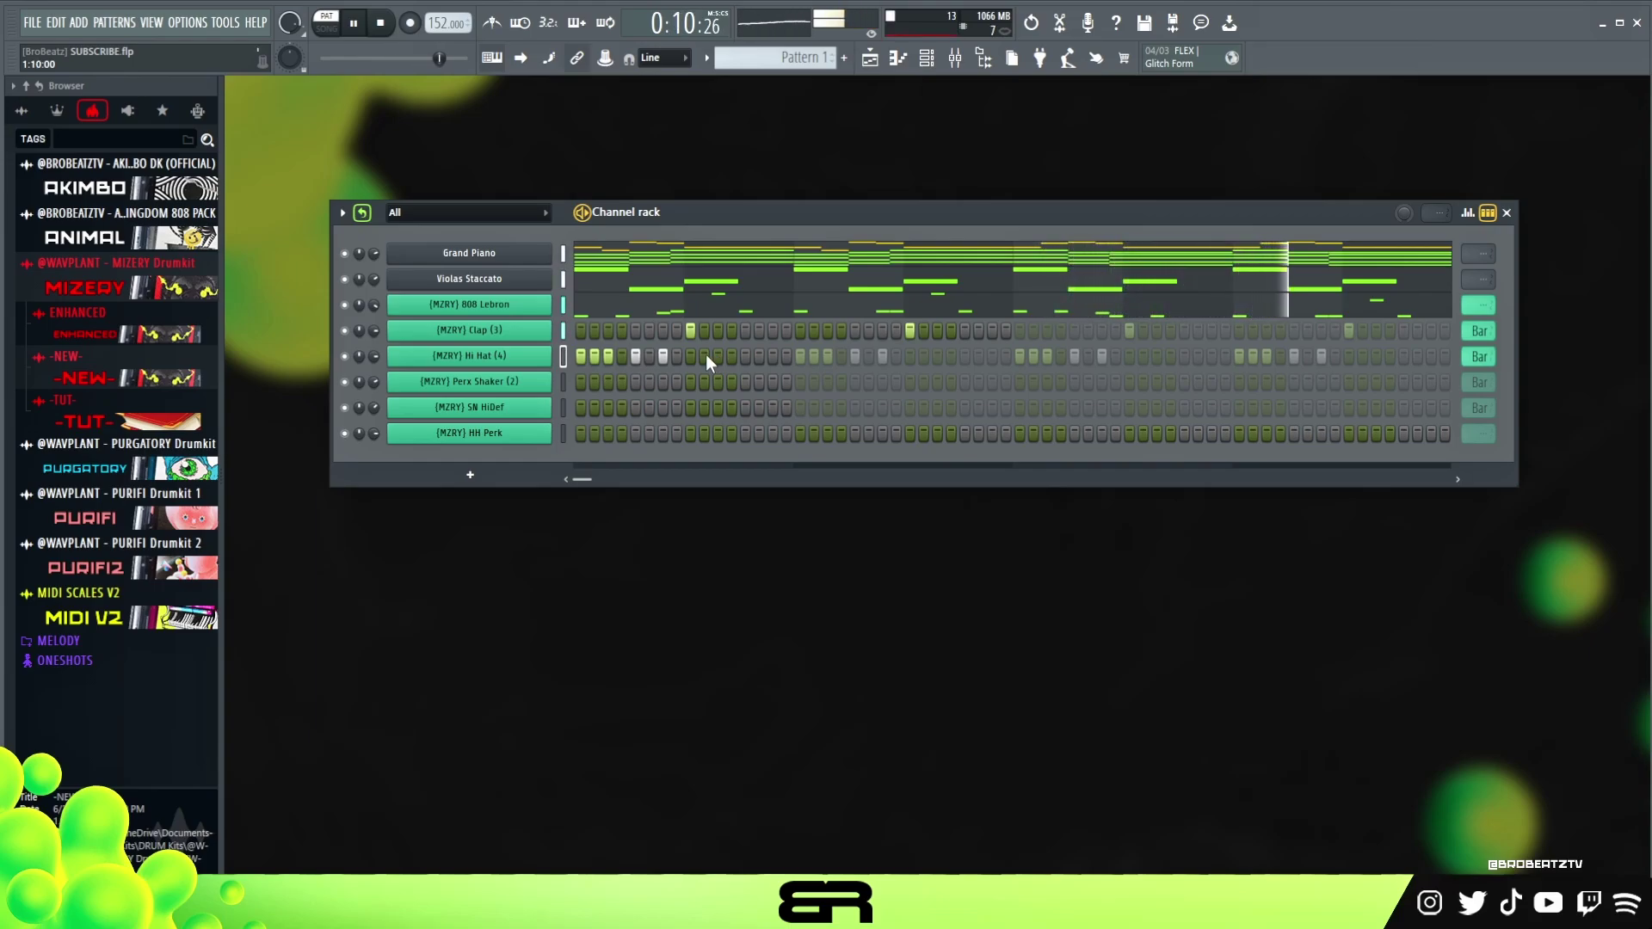
key(space)
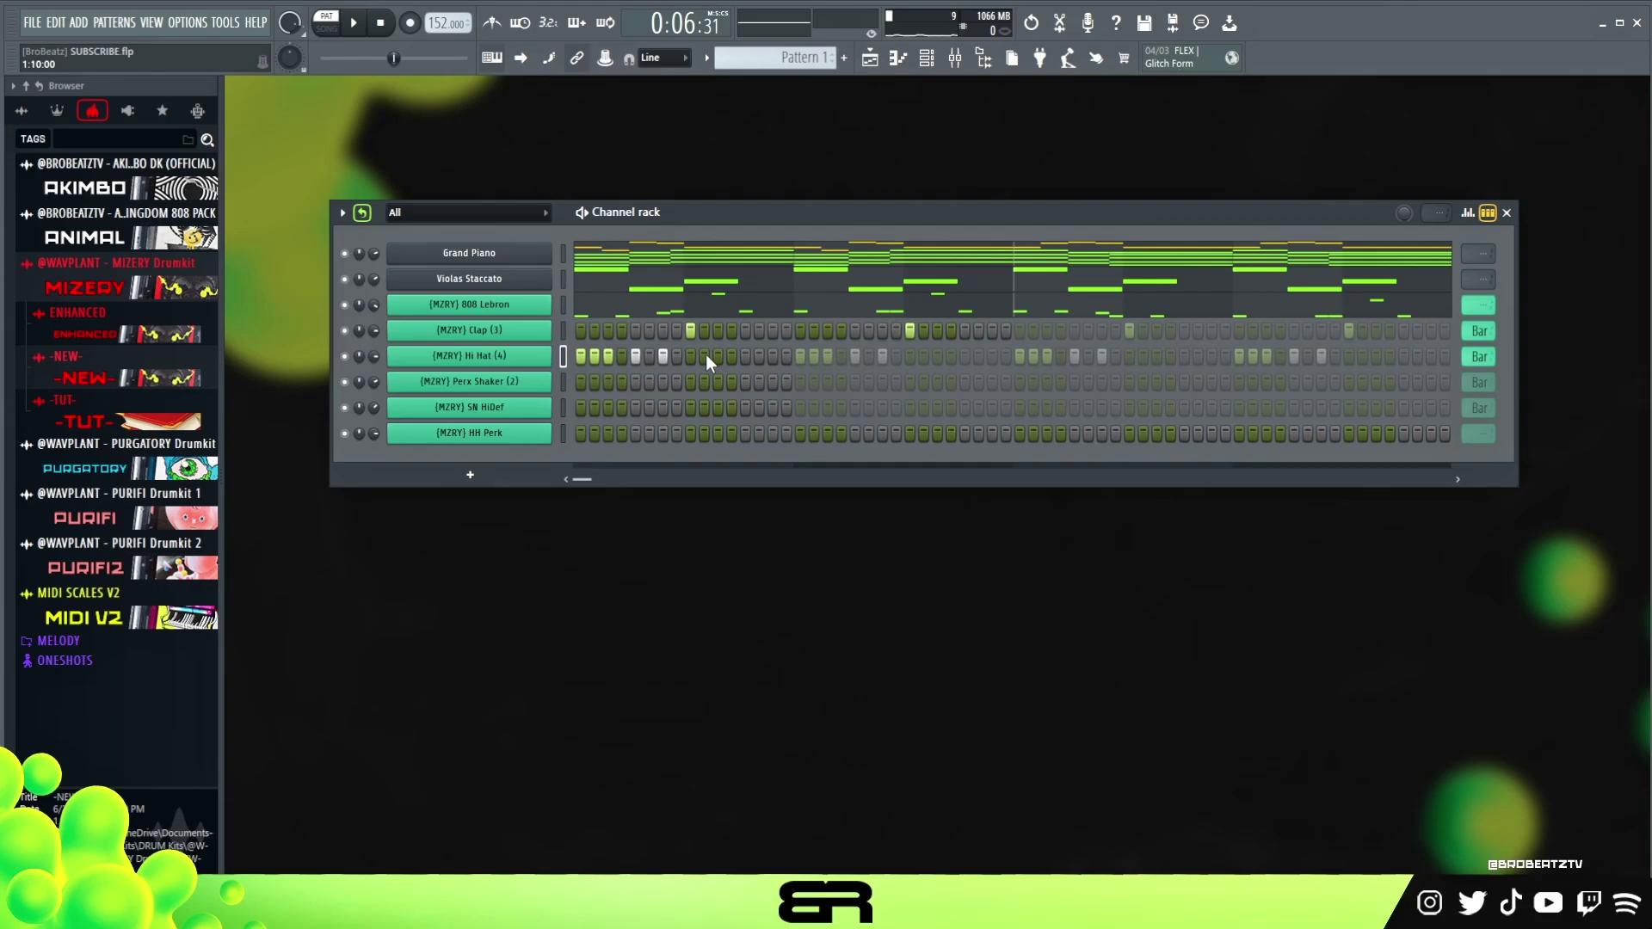
right_click(693, 354)
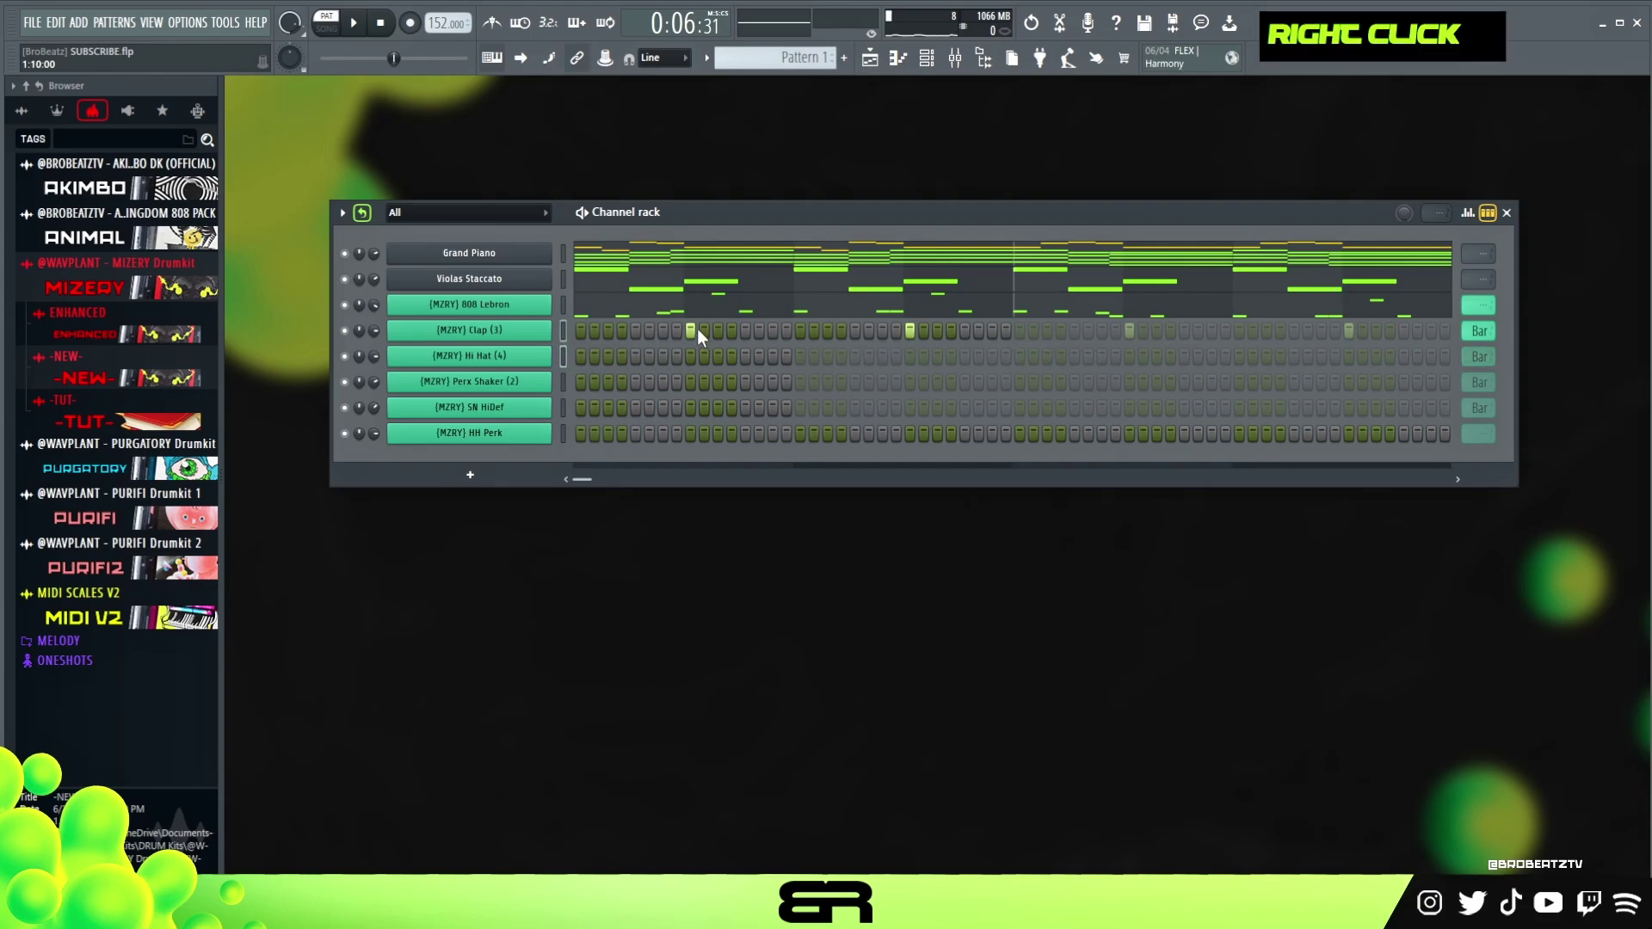
right_click(913, 331)
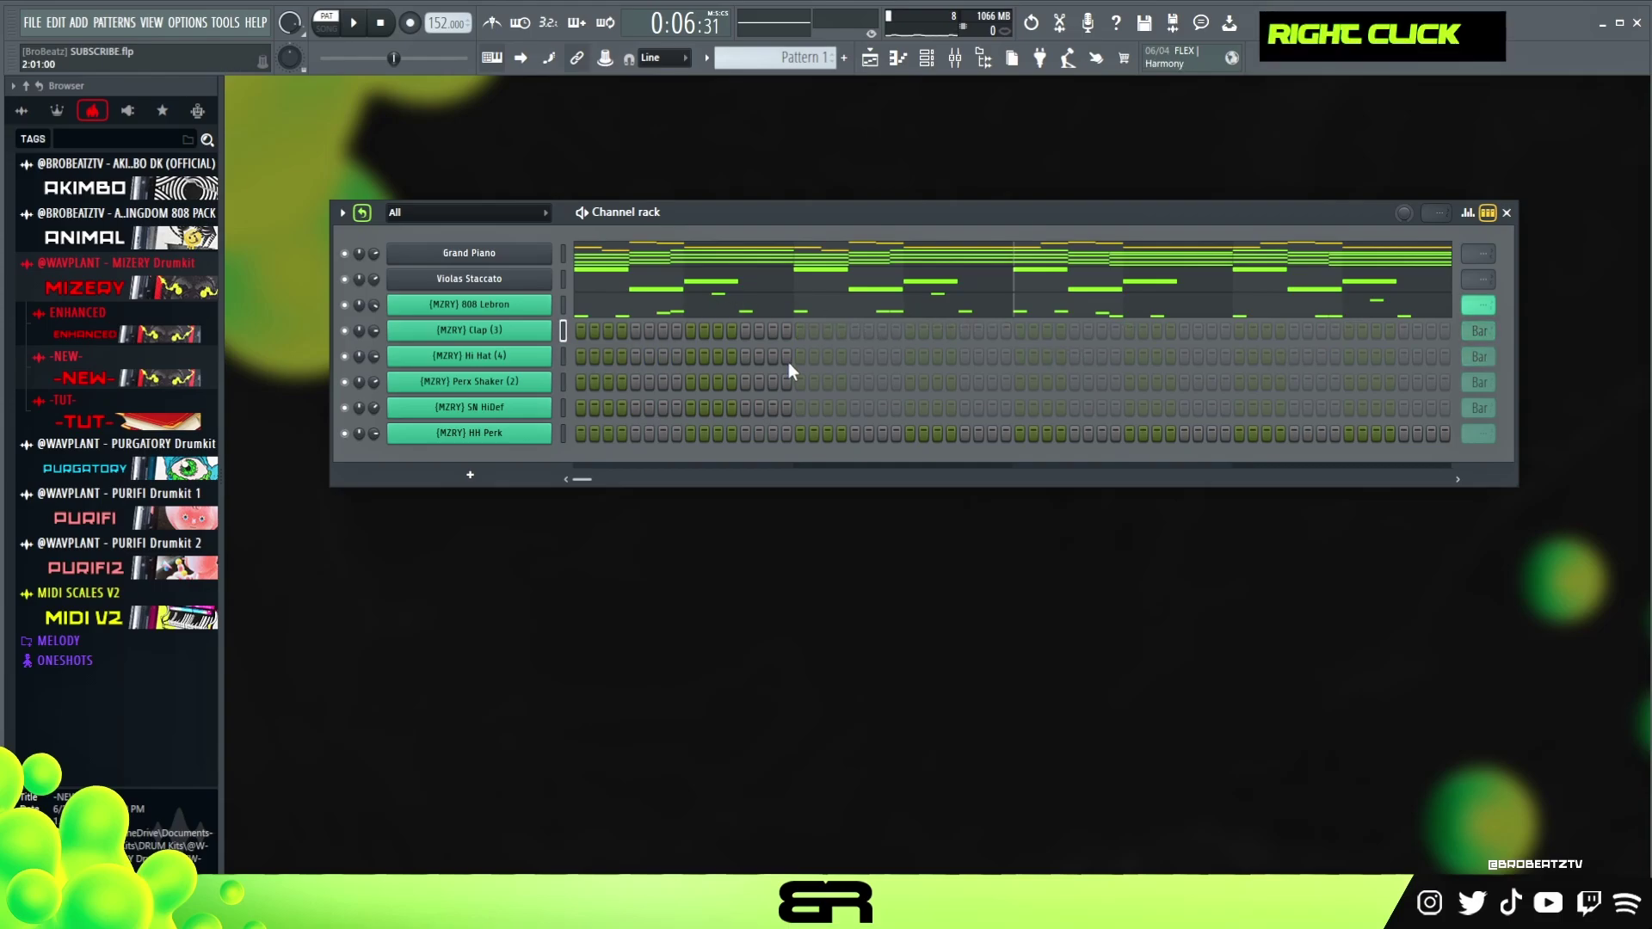
Program clap and hi-hat hits together on steps 1, 7 and 13, and play the pattern
click(581, 334)
click(581, 355)
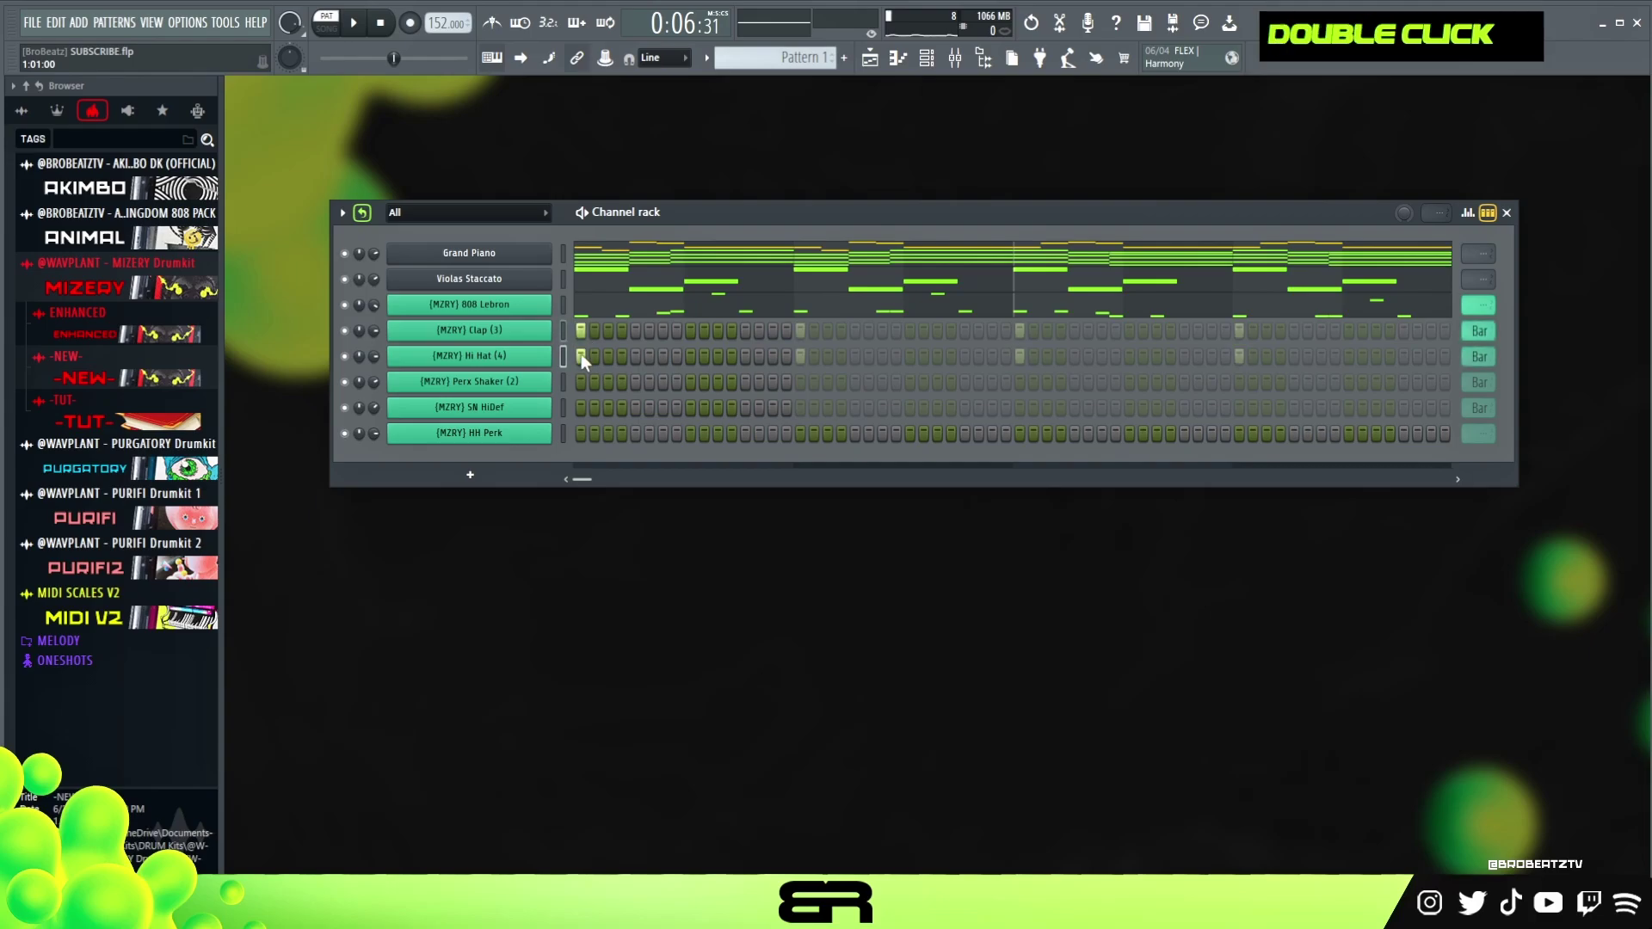
click(663, 331)
click(663, 355)
click(745, 331)
click(745, 355)
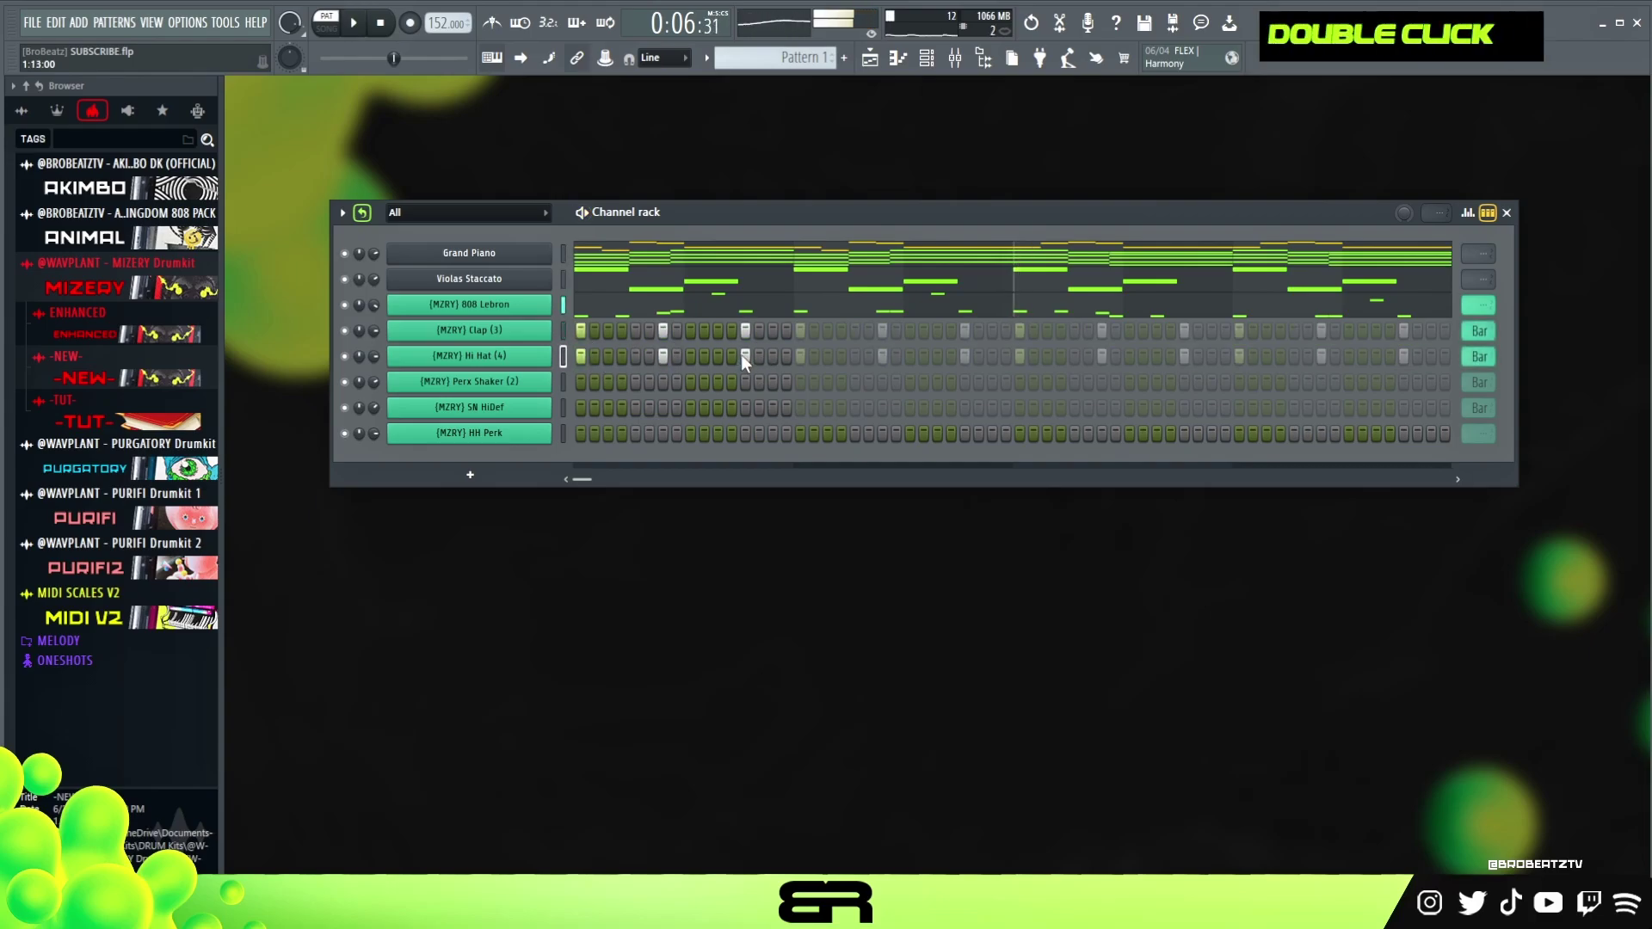
key(space)
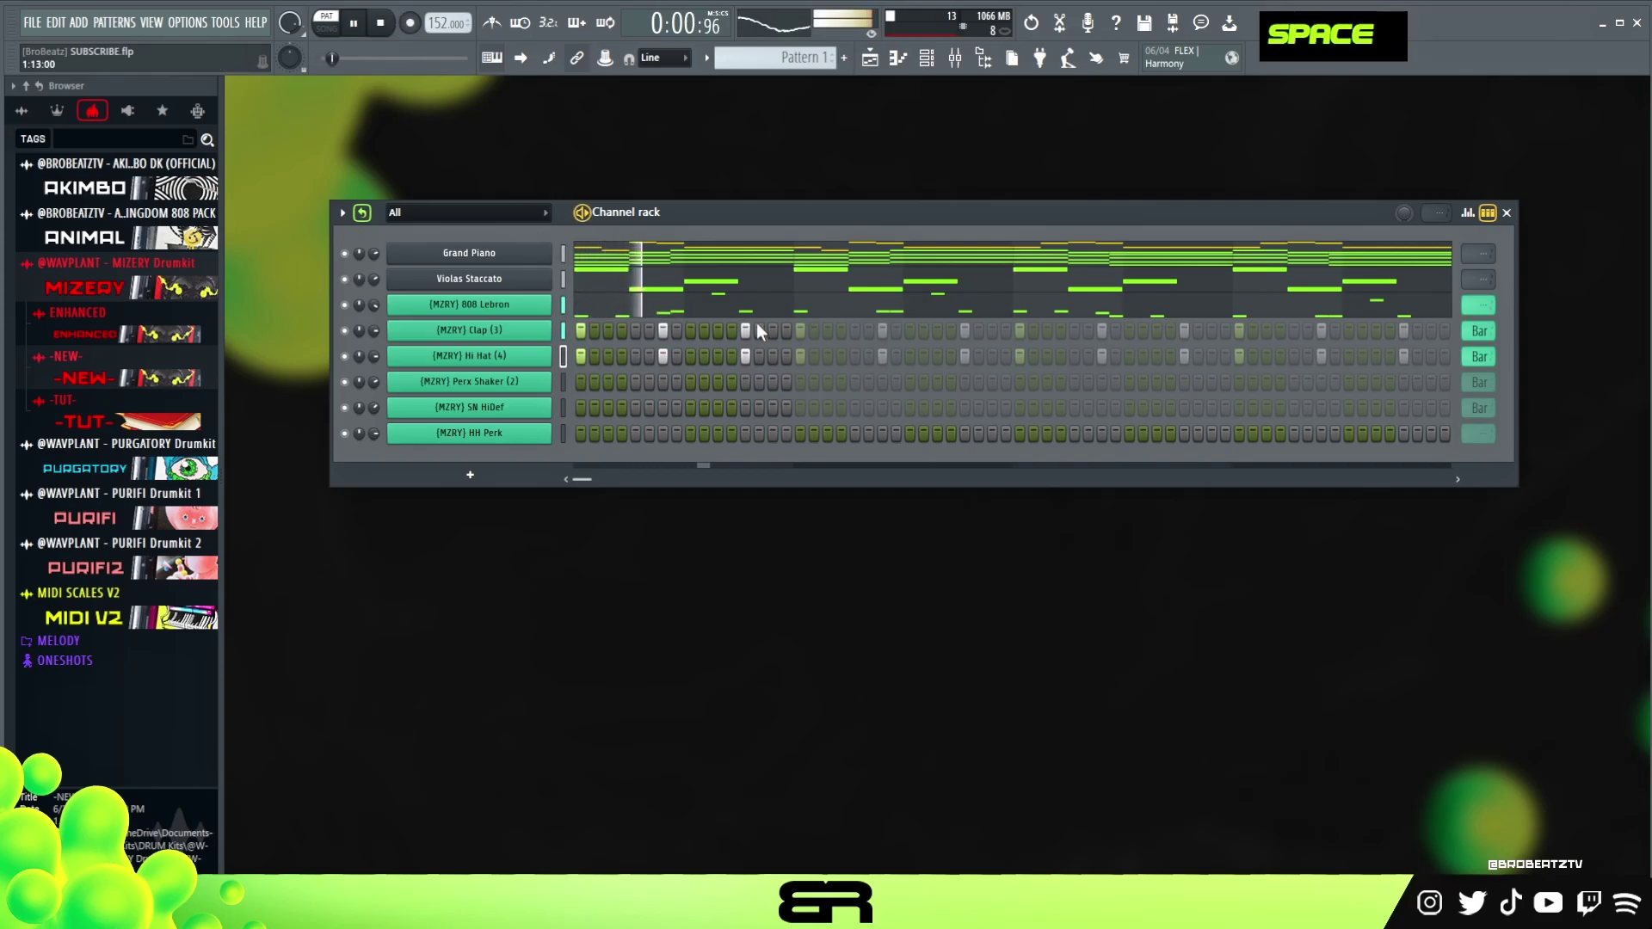
Add a hi-hat hit on step 15 and audition the groove from the start
click(772, 355)
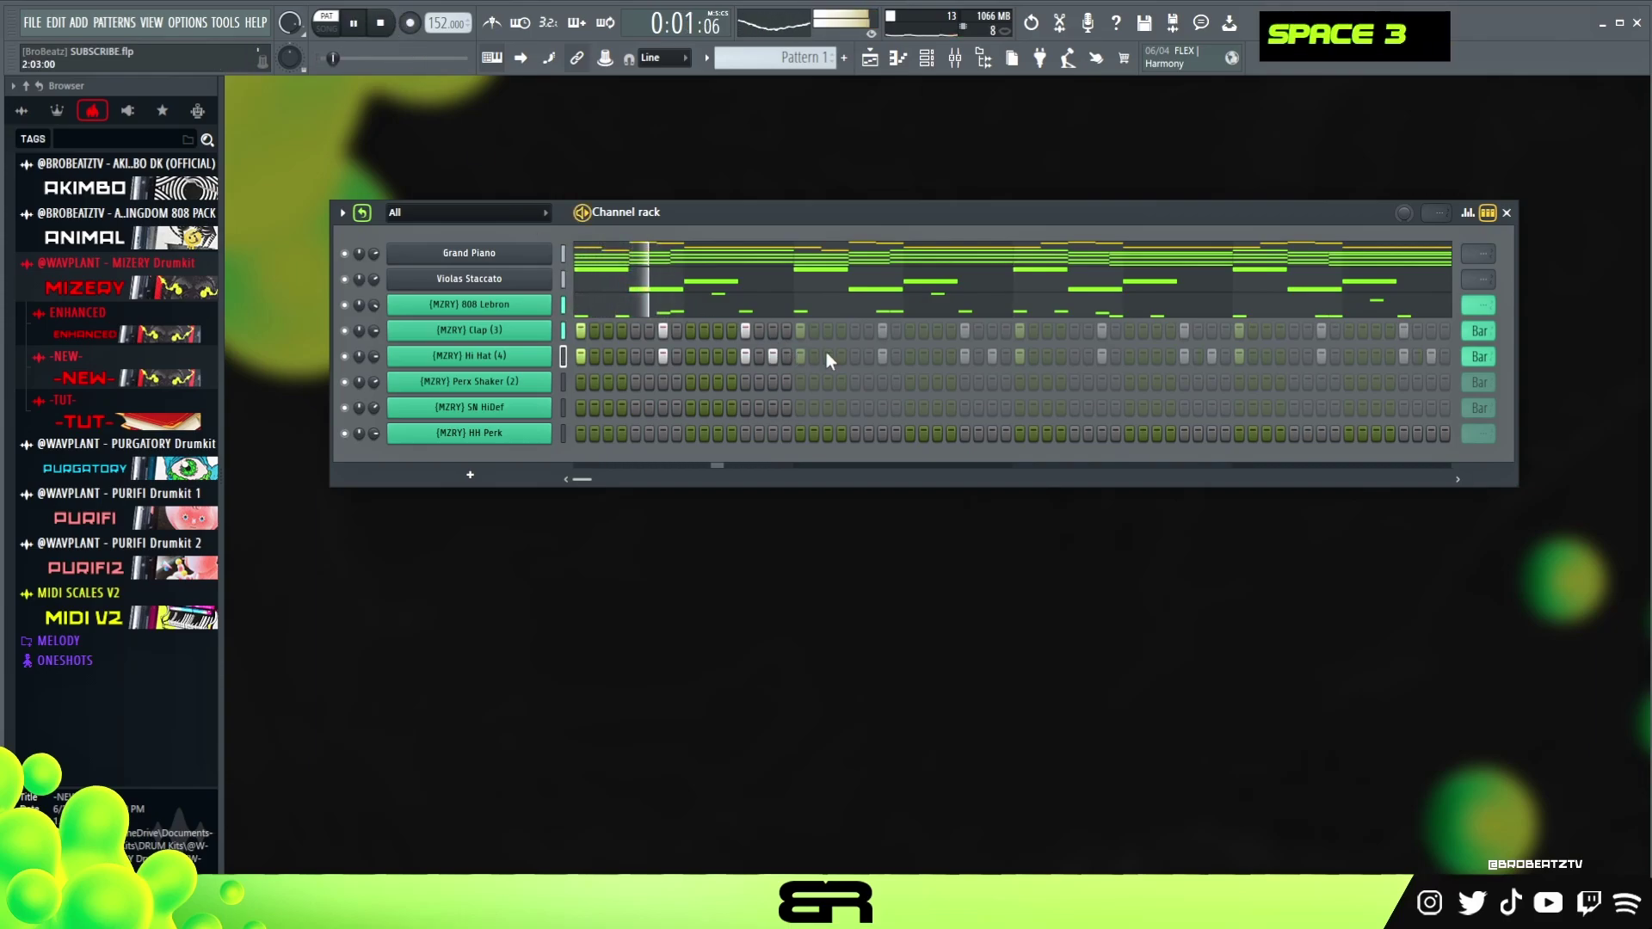
key(space)
key(space)
key(space)
key(space)
key(space)
Extend the drum loops to two bars and arrange the second bar's hi-hat hits on steps 3, 5, 7 and 13
scroll(1475, 430, down, 1)
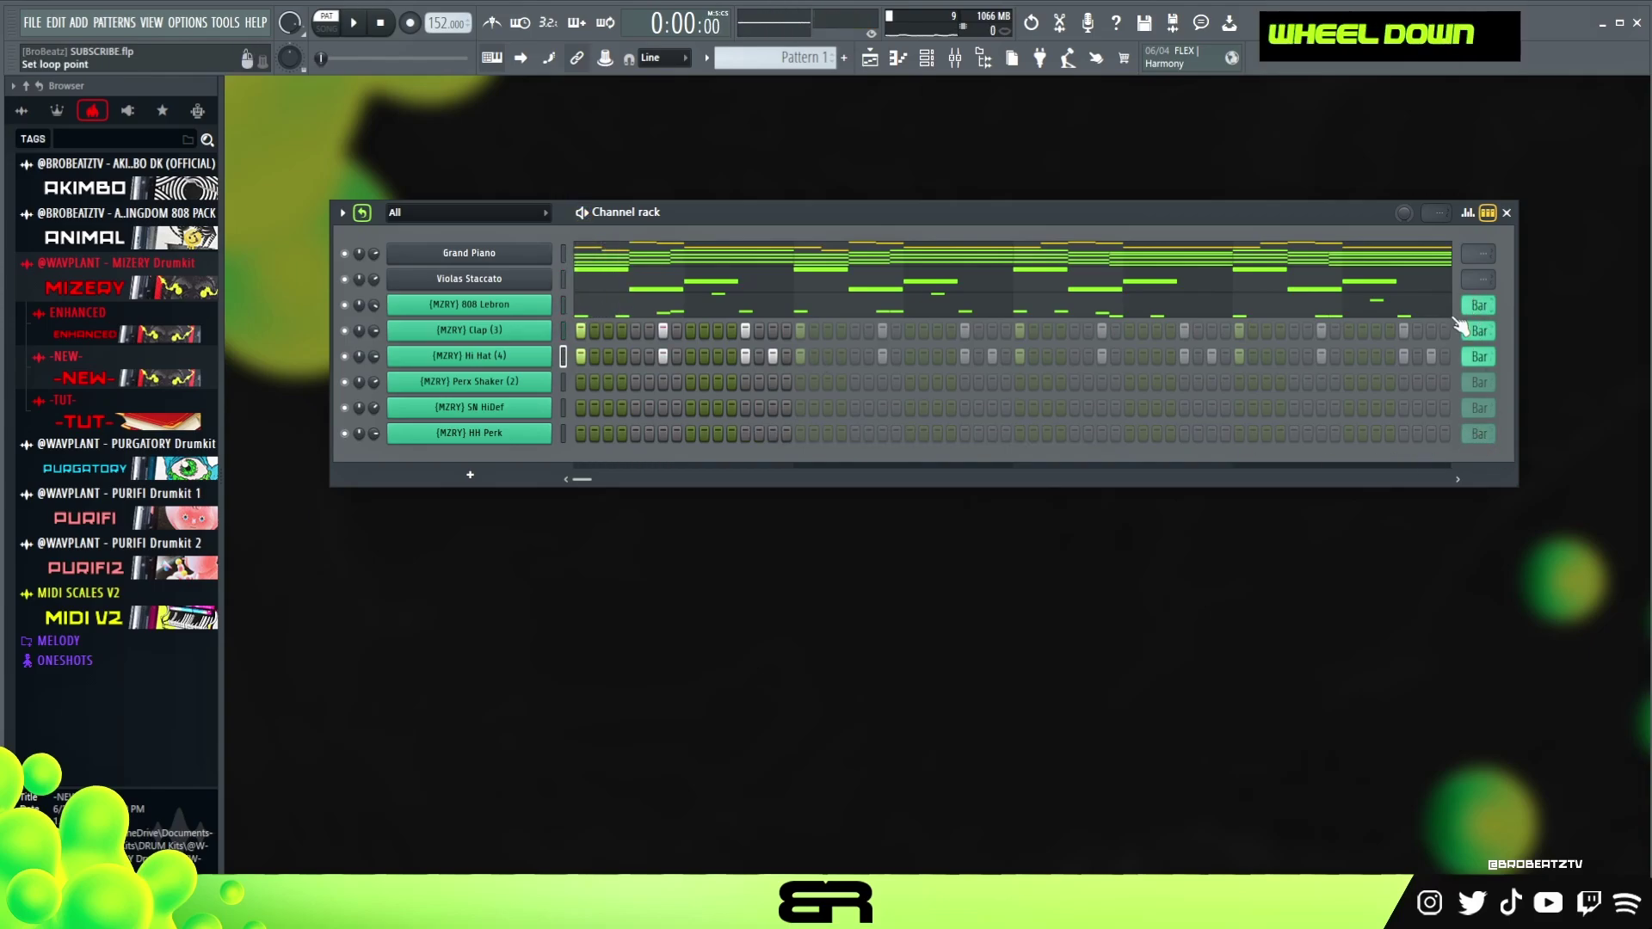
right_click(841, 356)
click(826, 355)
click(851, 355)
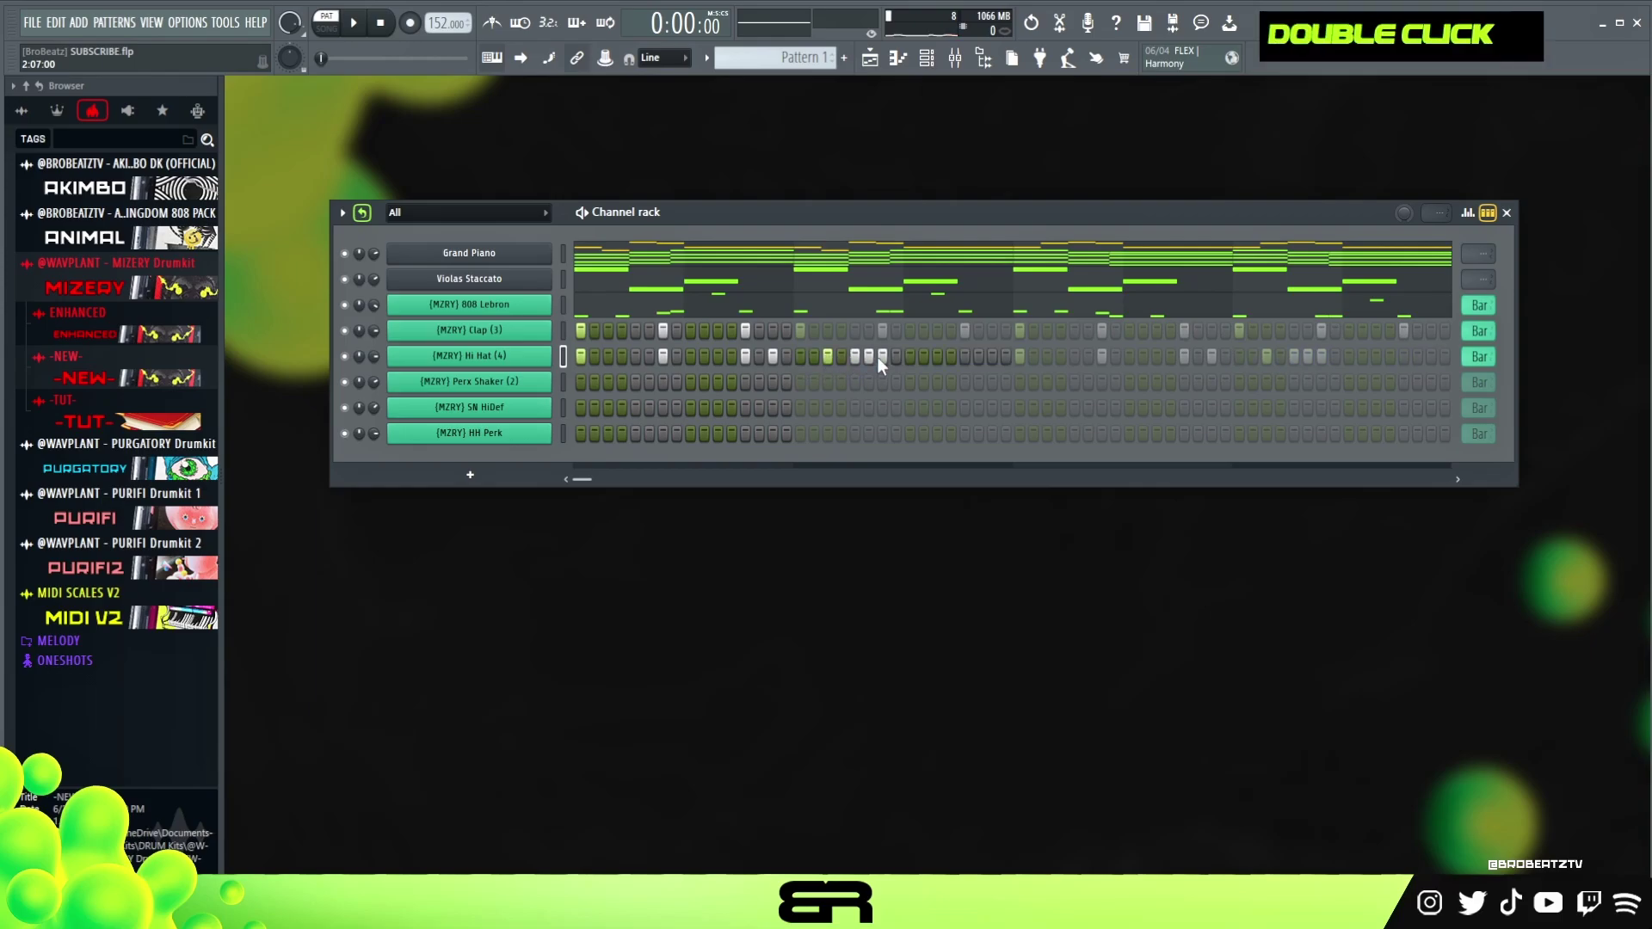
right_click(871, 356)
click(964, 355)
right_click(972, 355)
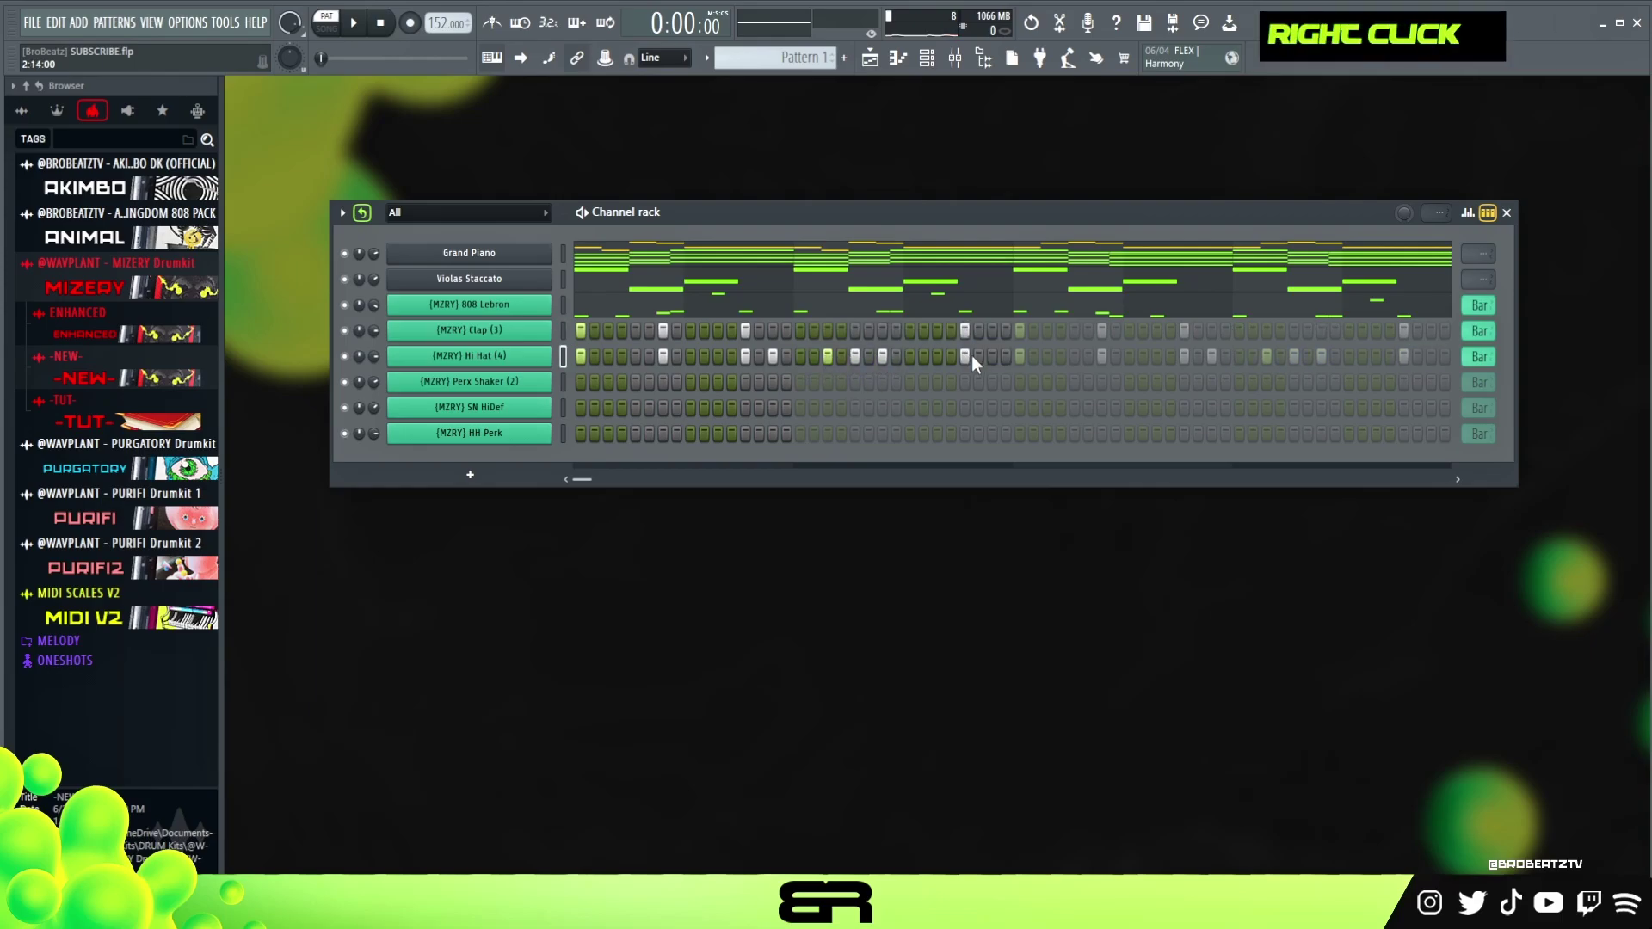
Play the beat and move the second bar's clap and hi-hat hits from step 13 to step 9
key(space)
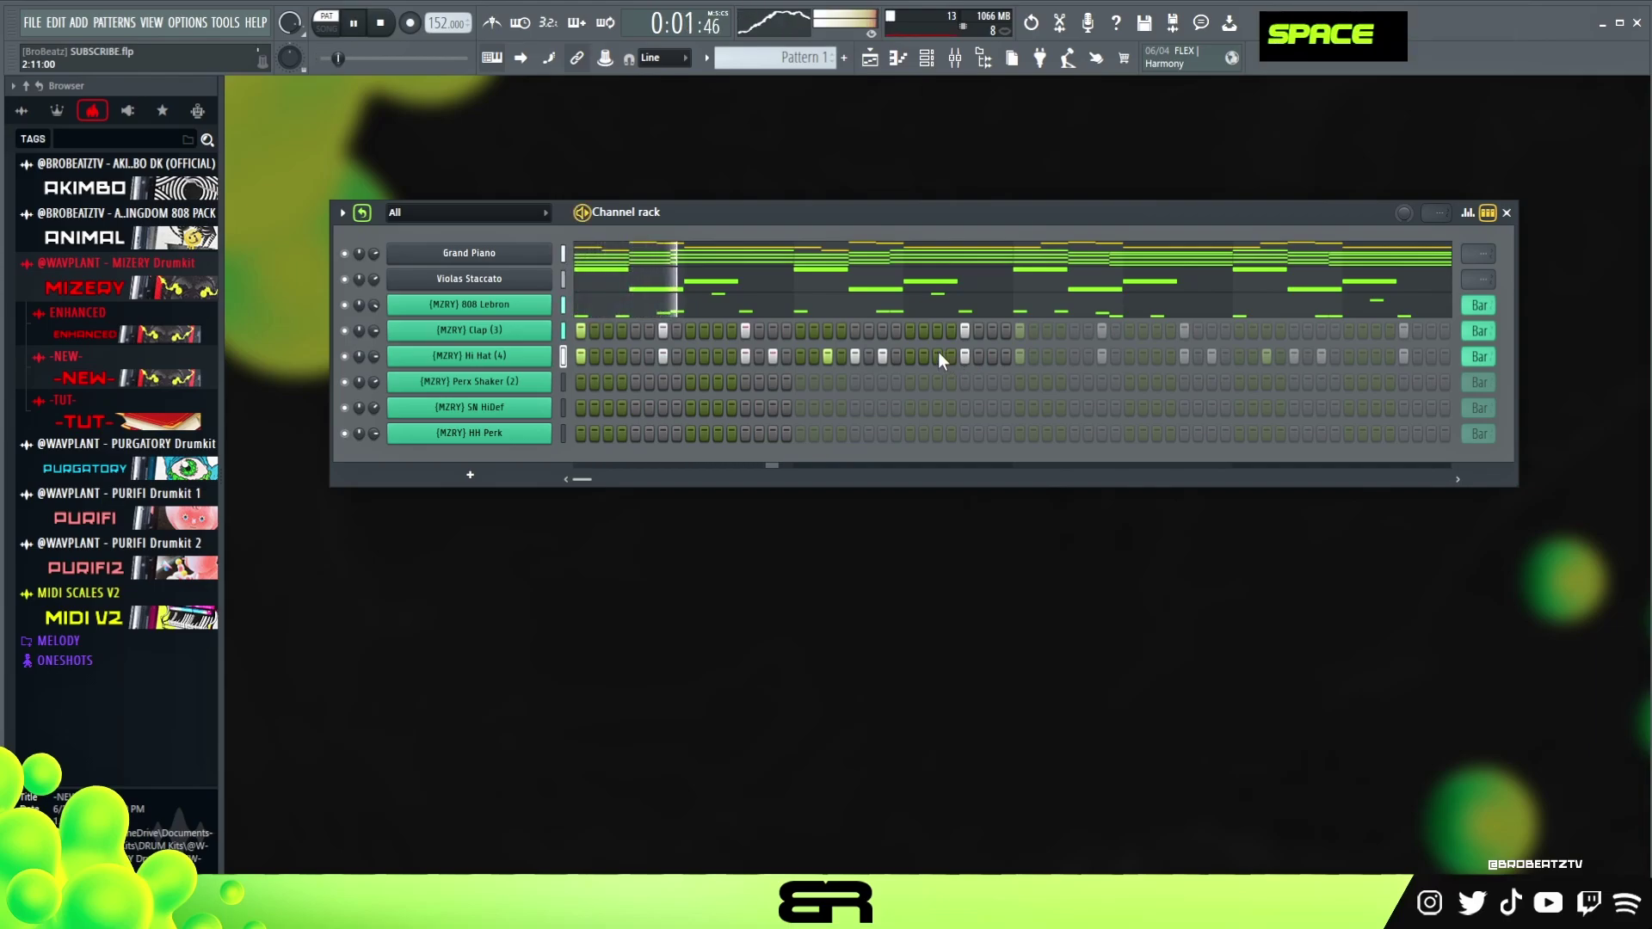
key(space)
key(space)
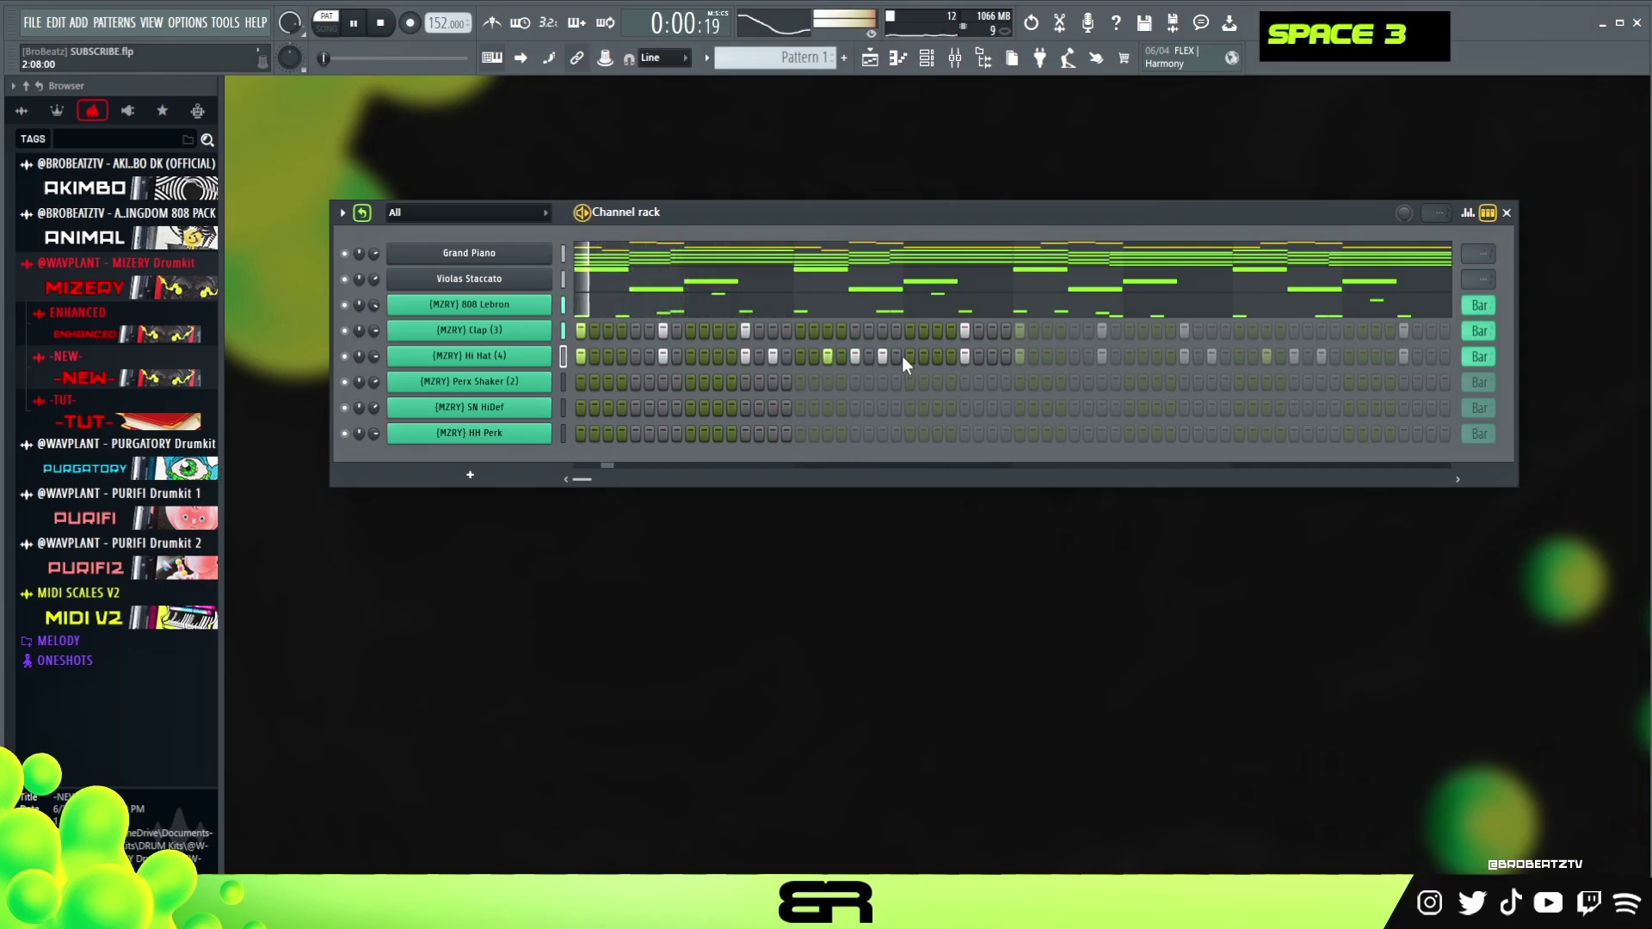
key(space)
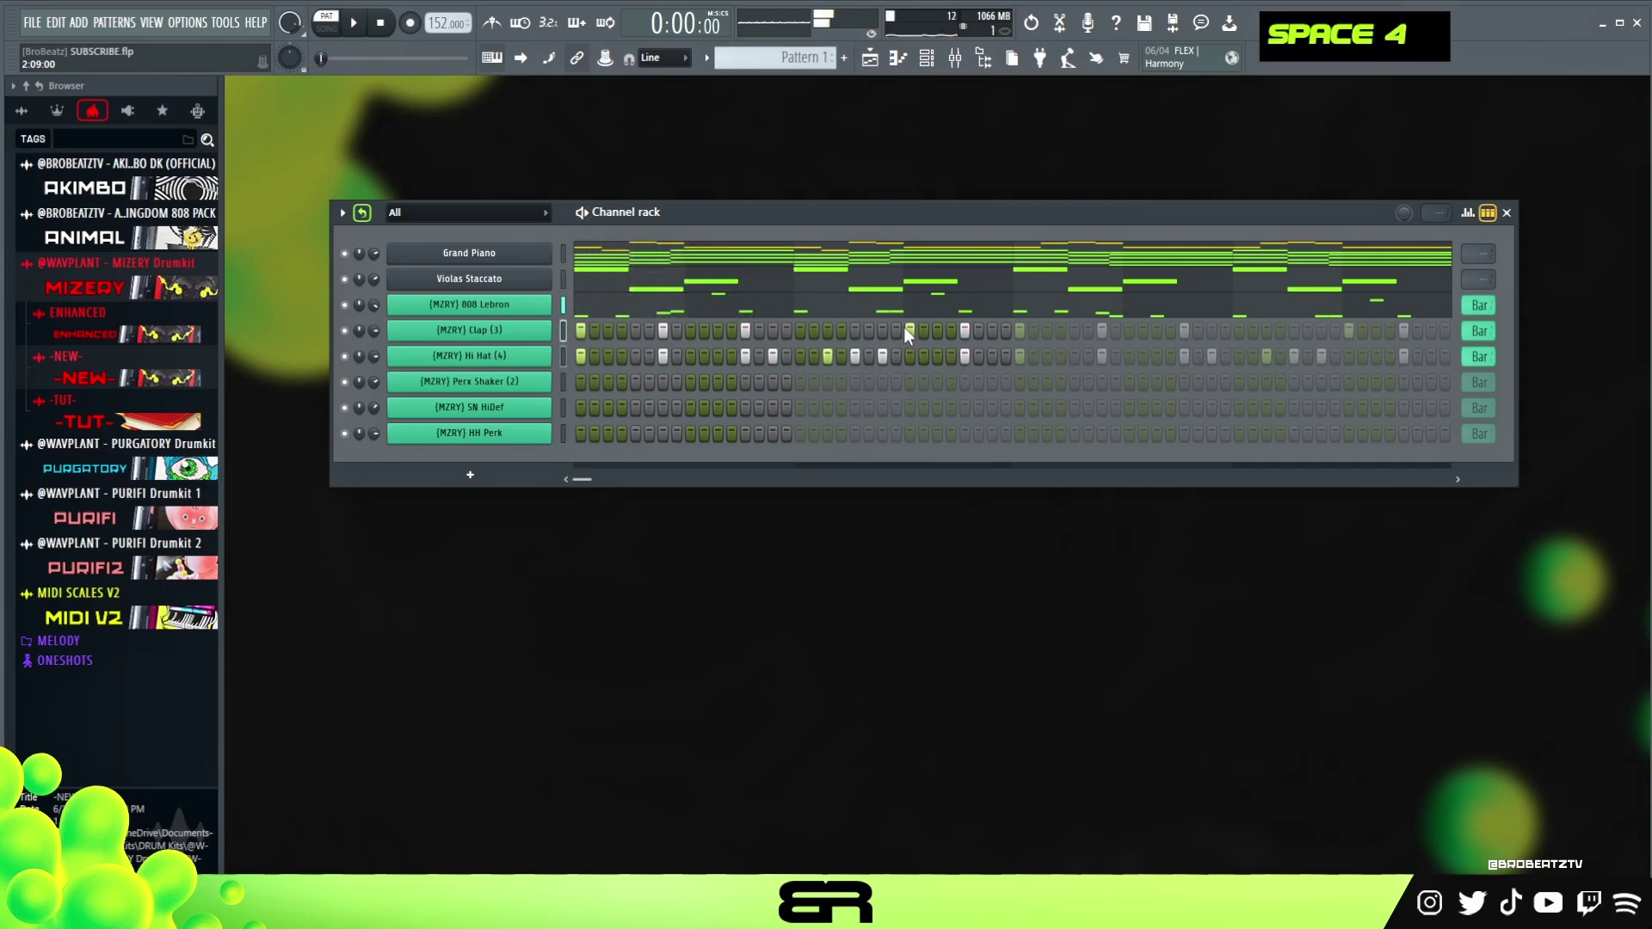
click(910, 331)
click(909, 356)
right_click(964, 331)
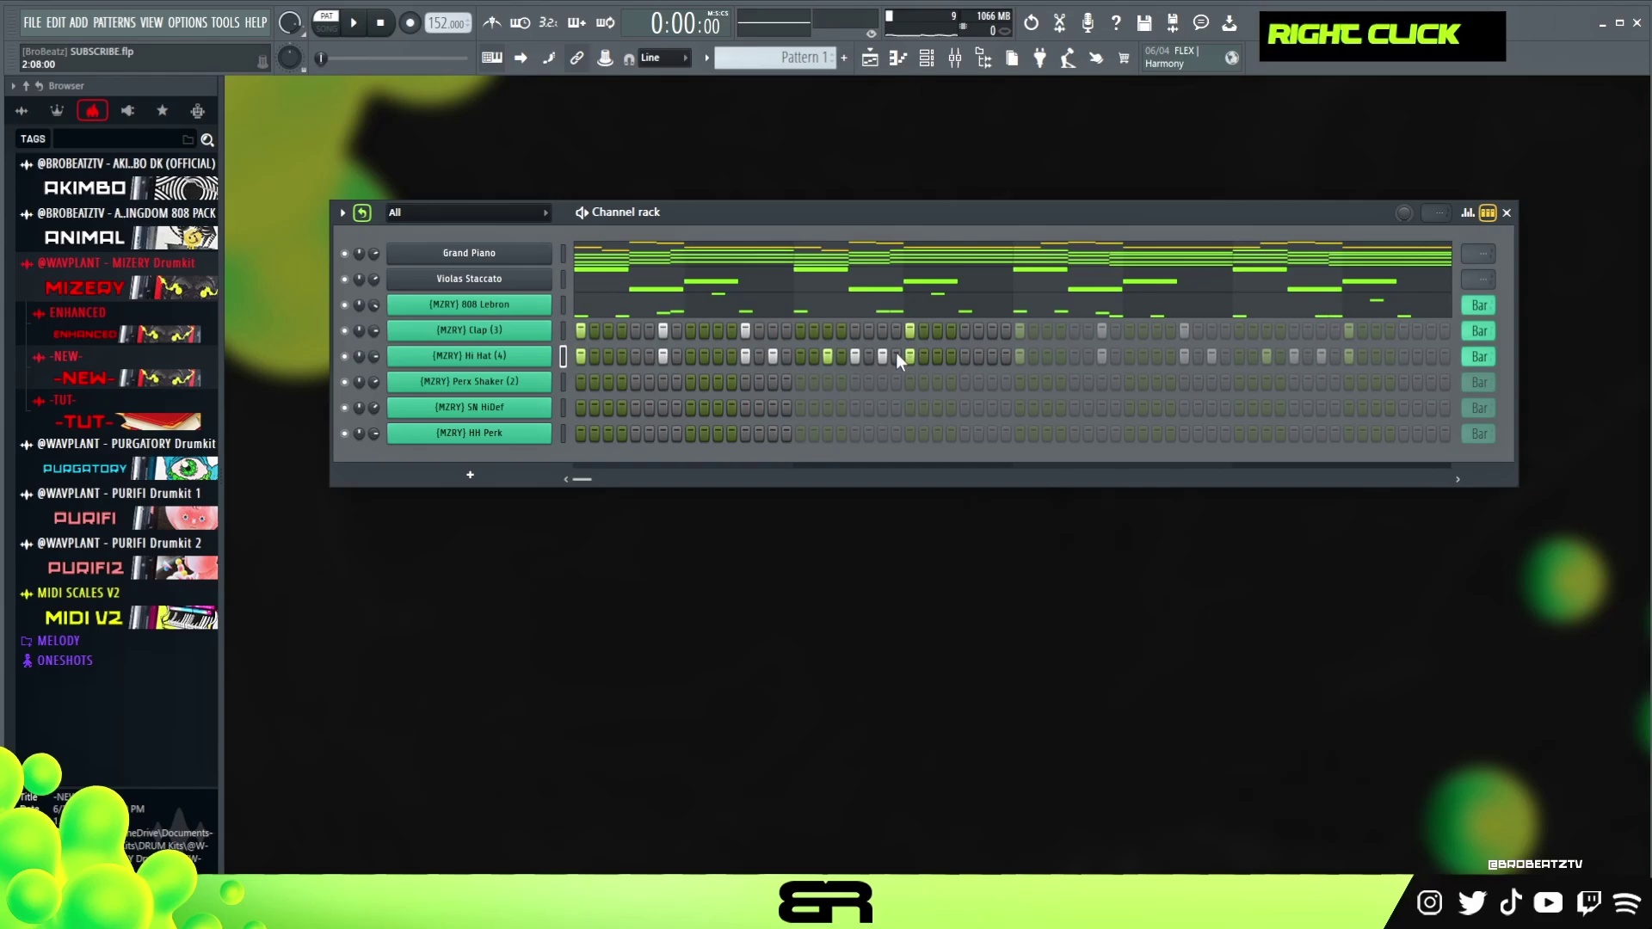
Add a Perx Shaker hit on step 5 and an SN HiDef hit on step 3 of the second bar, and play the beat
click(856, 383)
click(828, 408)
key(space)
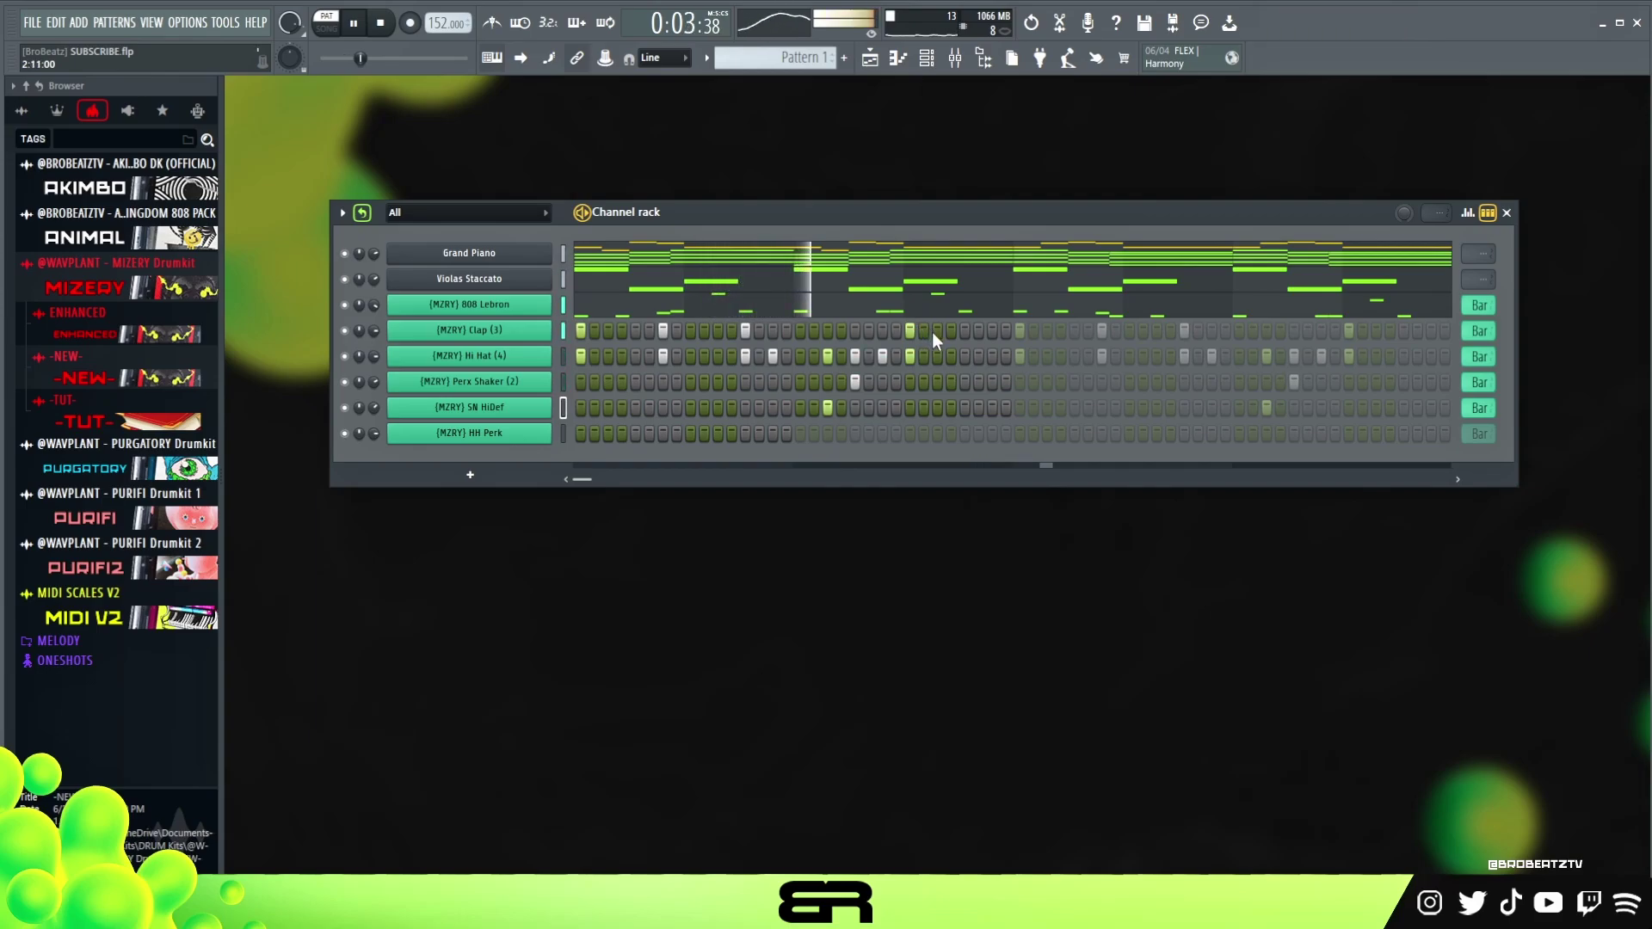
key(space)
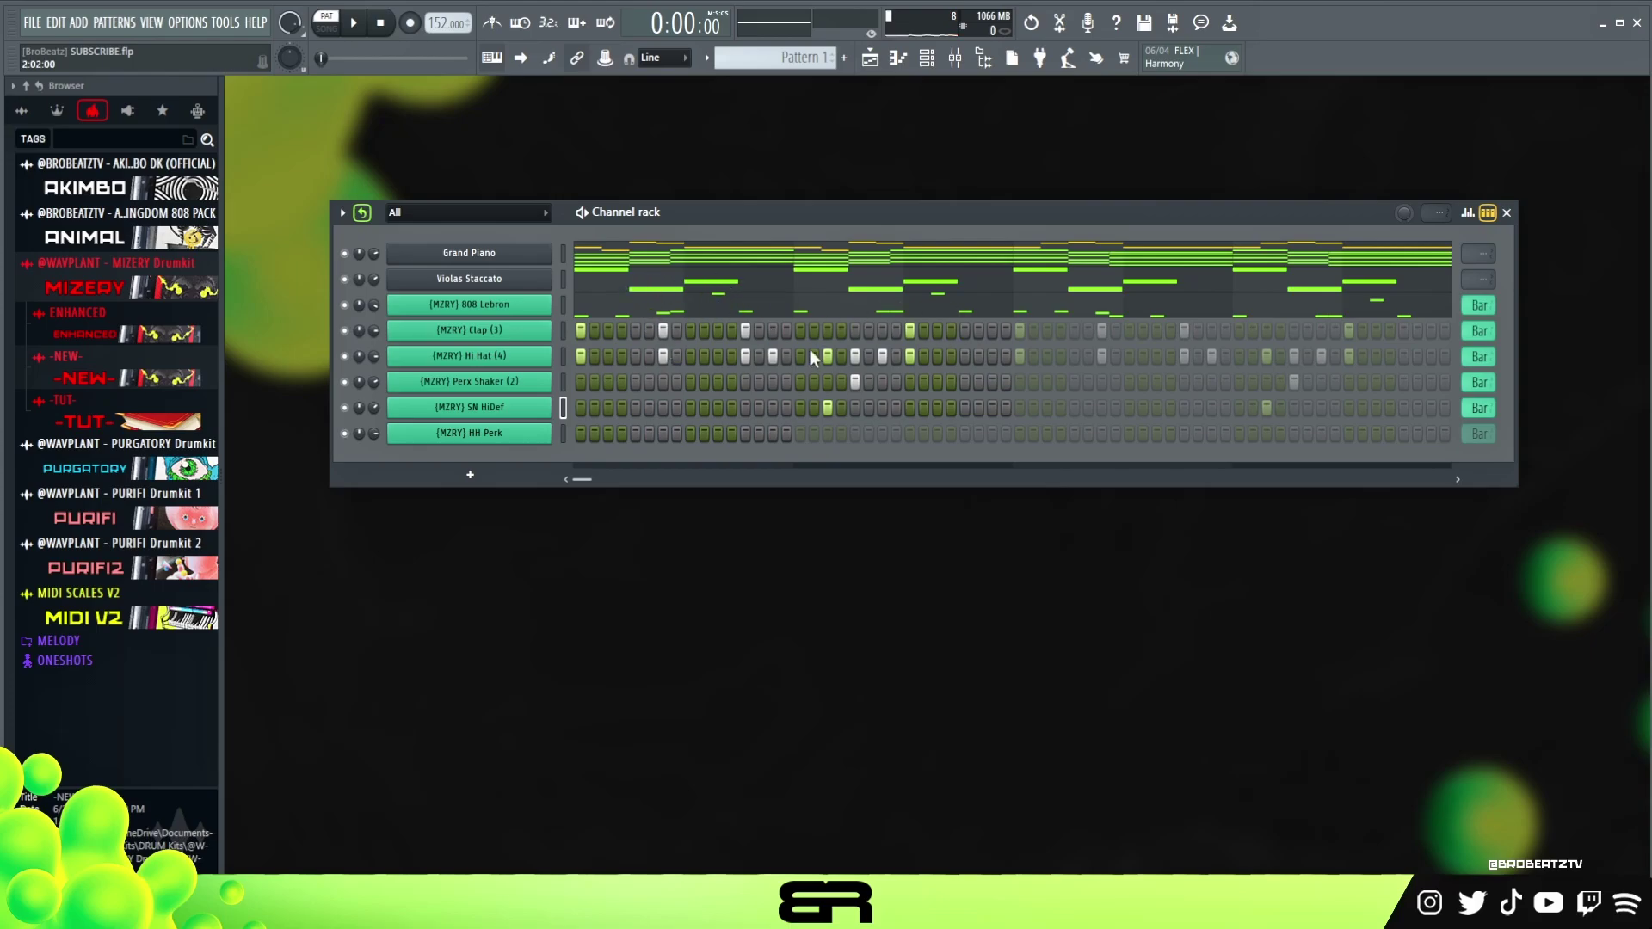
key(space)
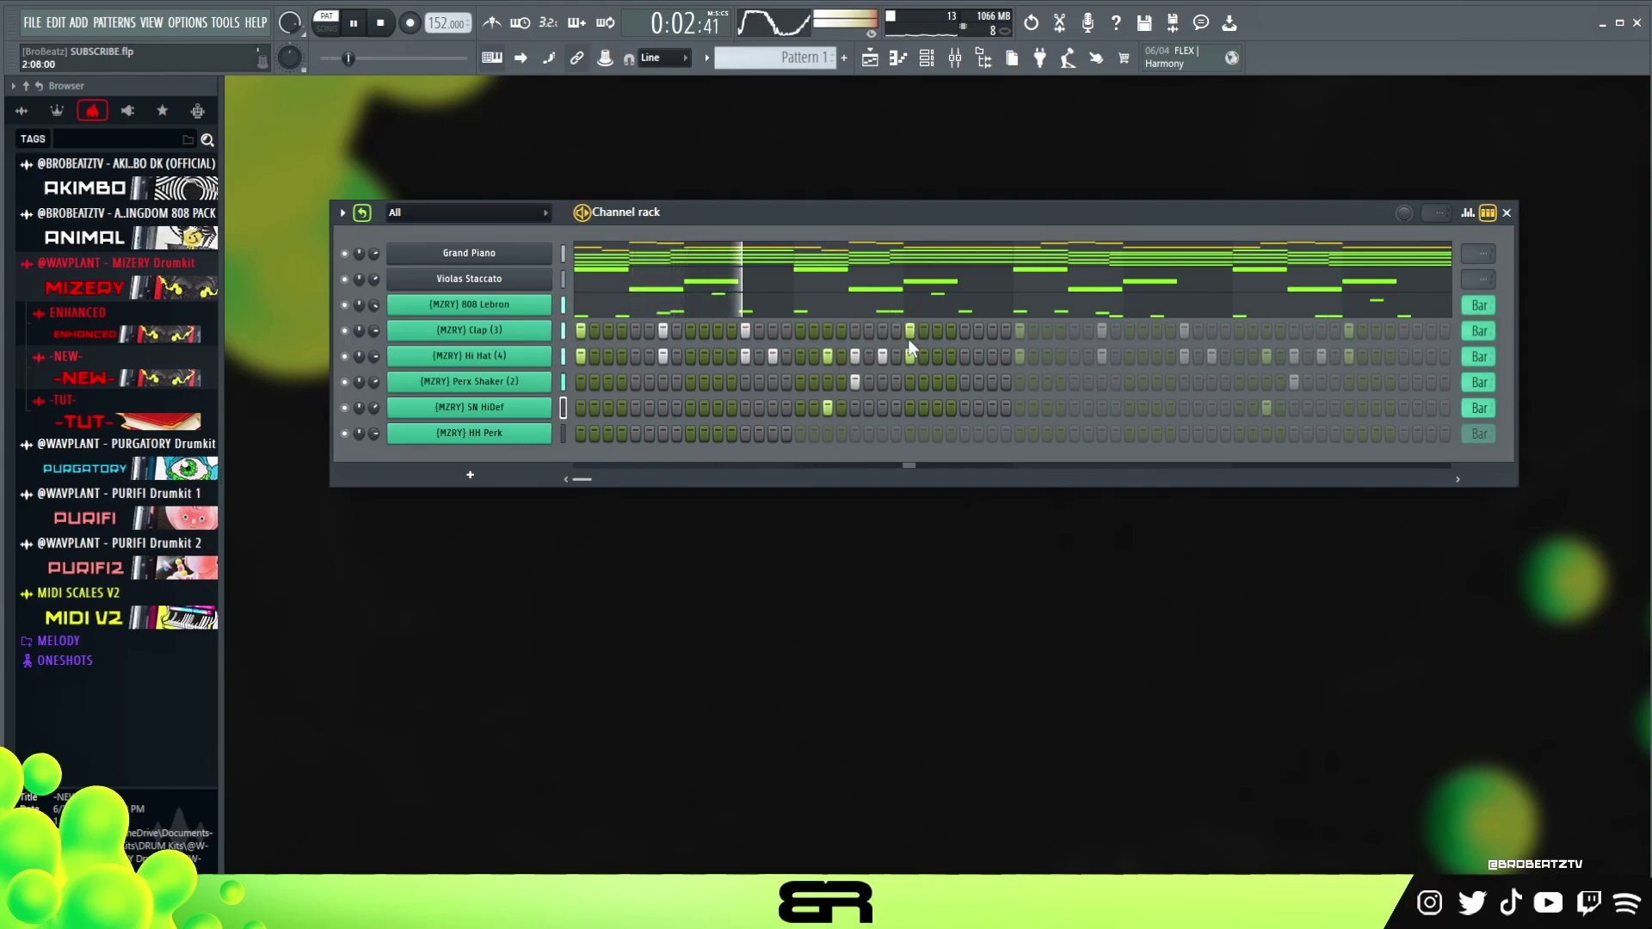
key(space)
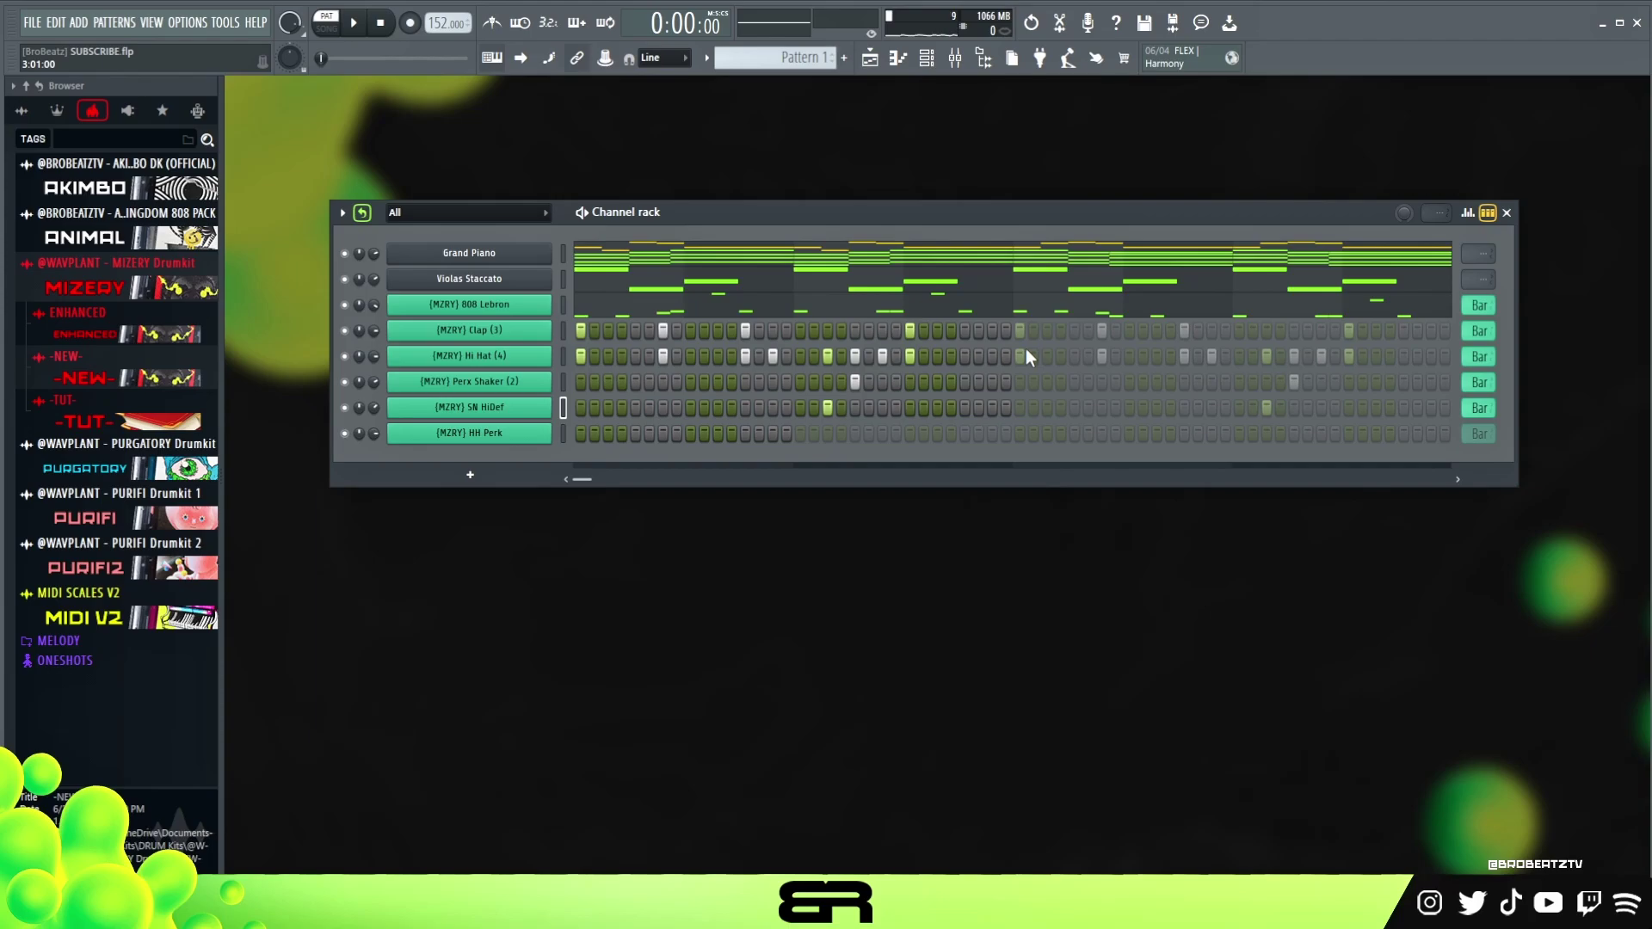
Add an SN HiDef hit on step 5 and HH Perk hits on steps 1, 3 and 7 of the first bar, auditioning the beat
click(636, 407)
click(581, 433)
right_click(595, 437)
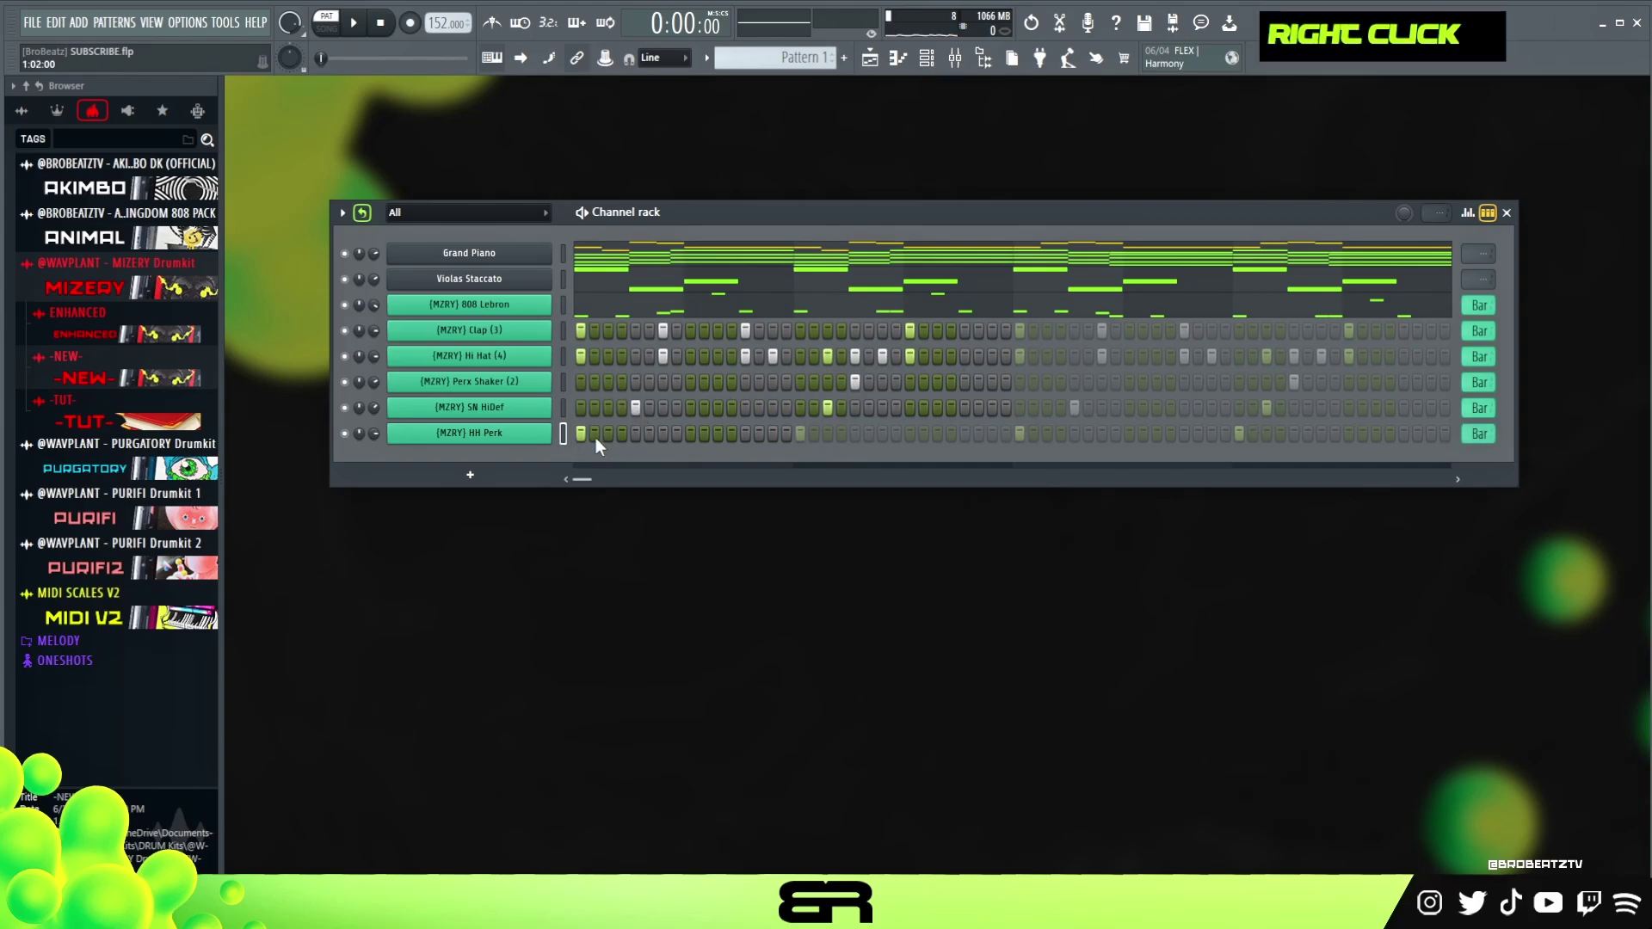
click(621, 434)
click(664, 435)
key(space)
click(622, 434)
click(609, 434)
key(space)
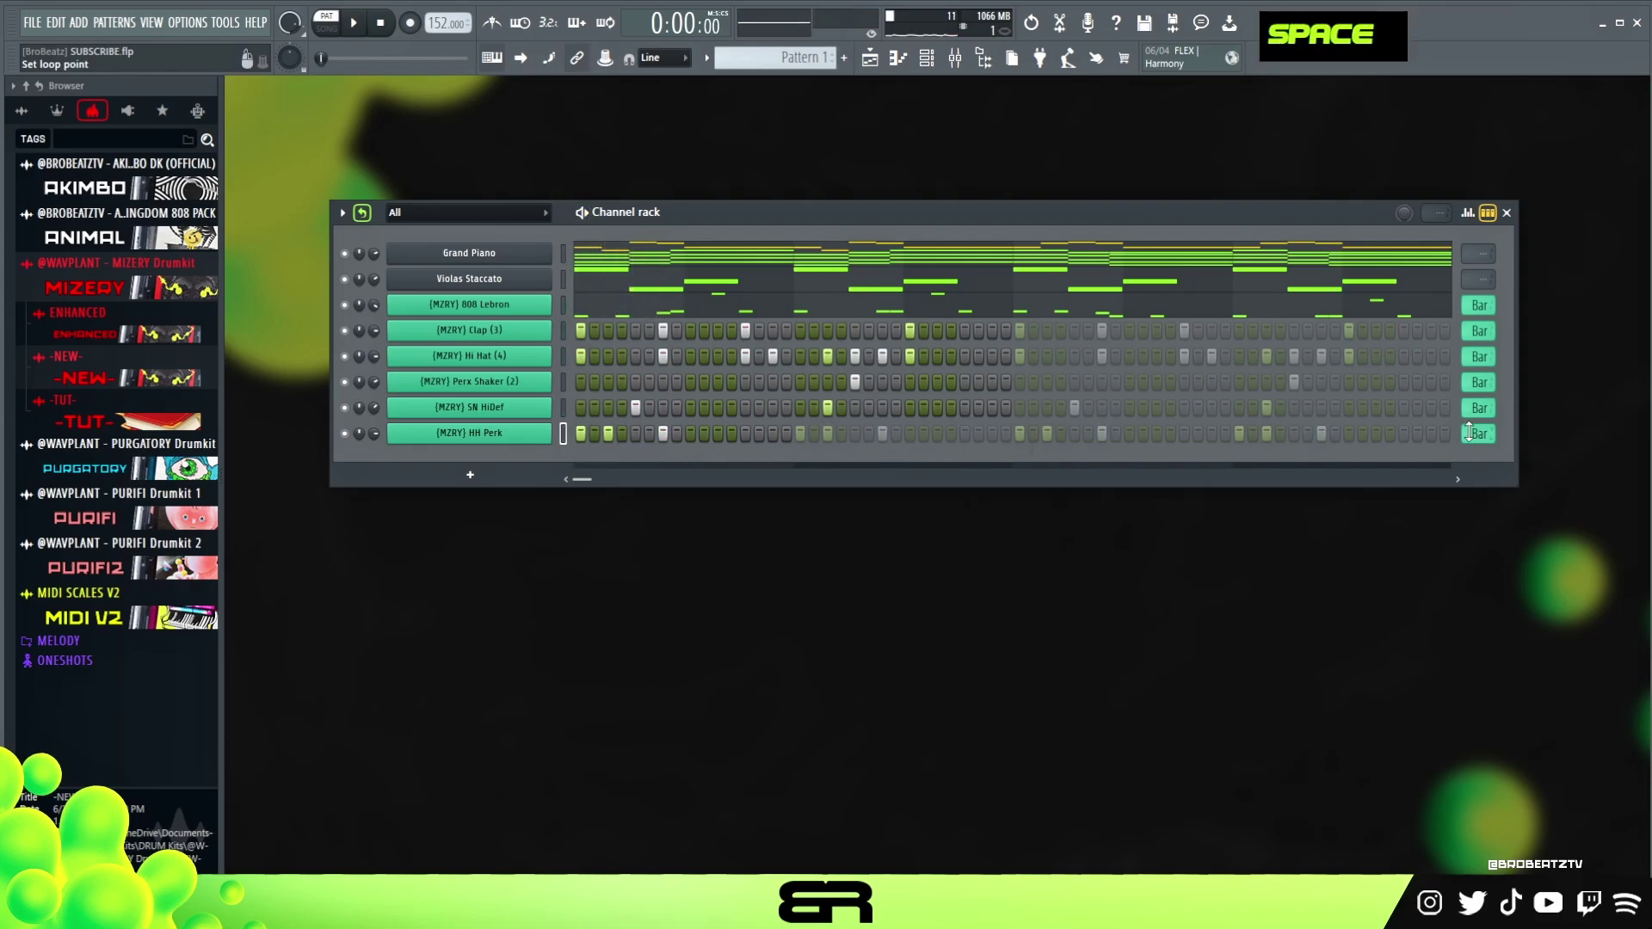
Turn off the HH Perk channel's loop, place its third-bar hits on steps 1, 2, 3, 5 and 7, and play the beat
scroll(1468, 433, up, 1)
scroll(1472, 434, down, 1)
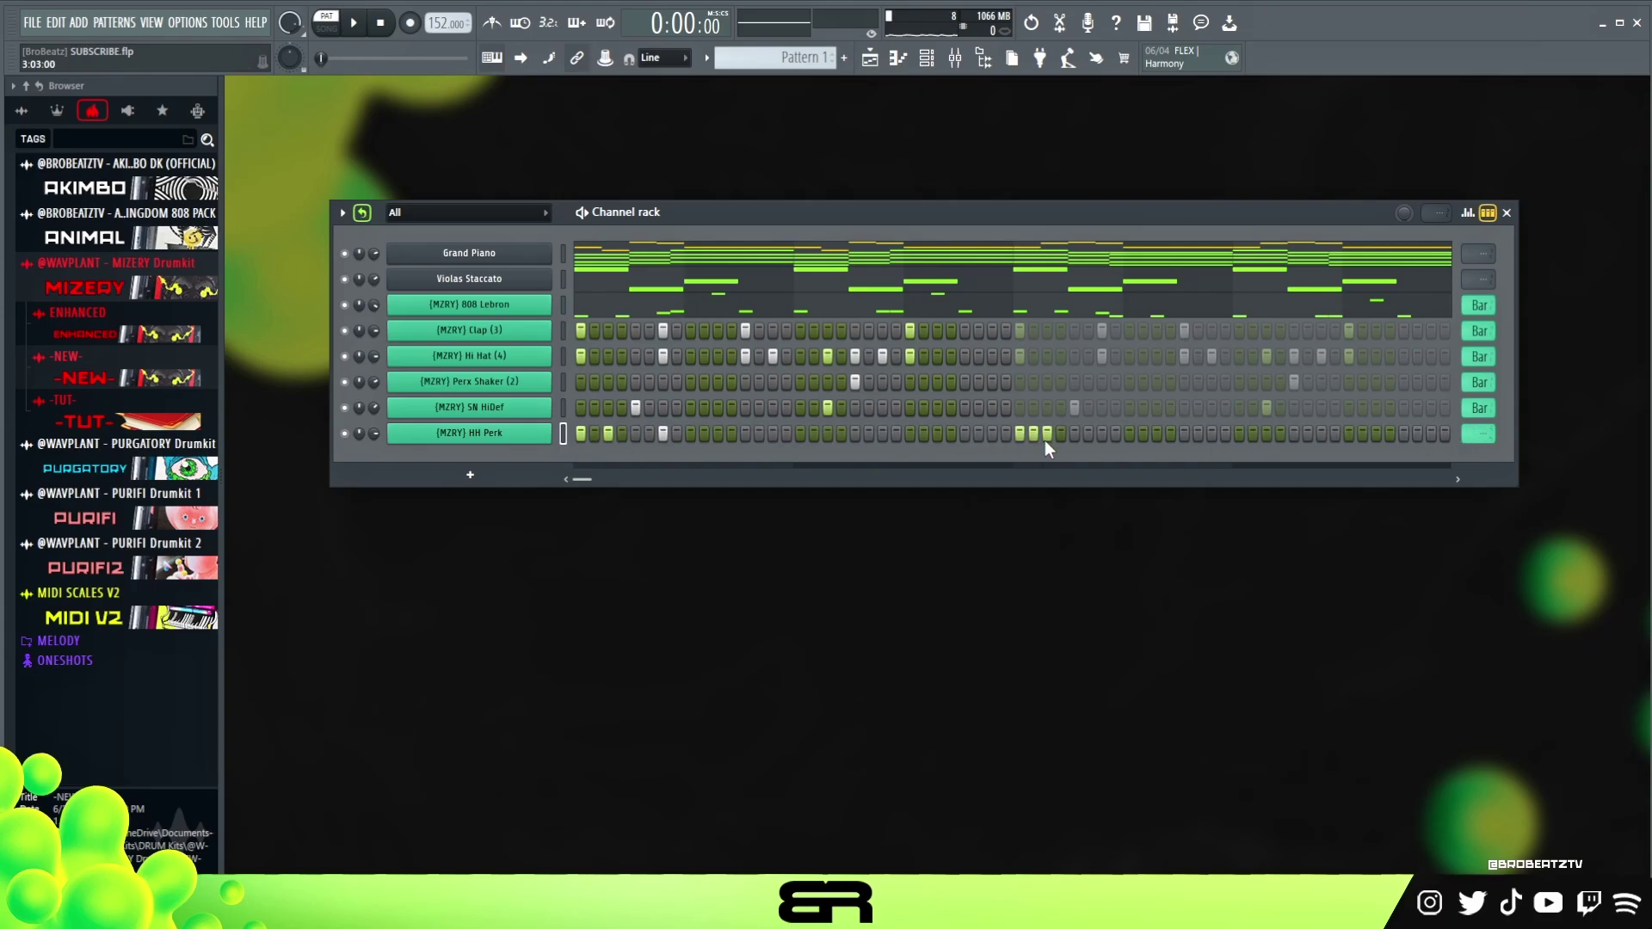
key(space)
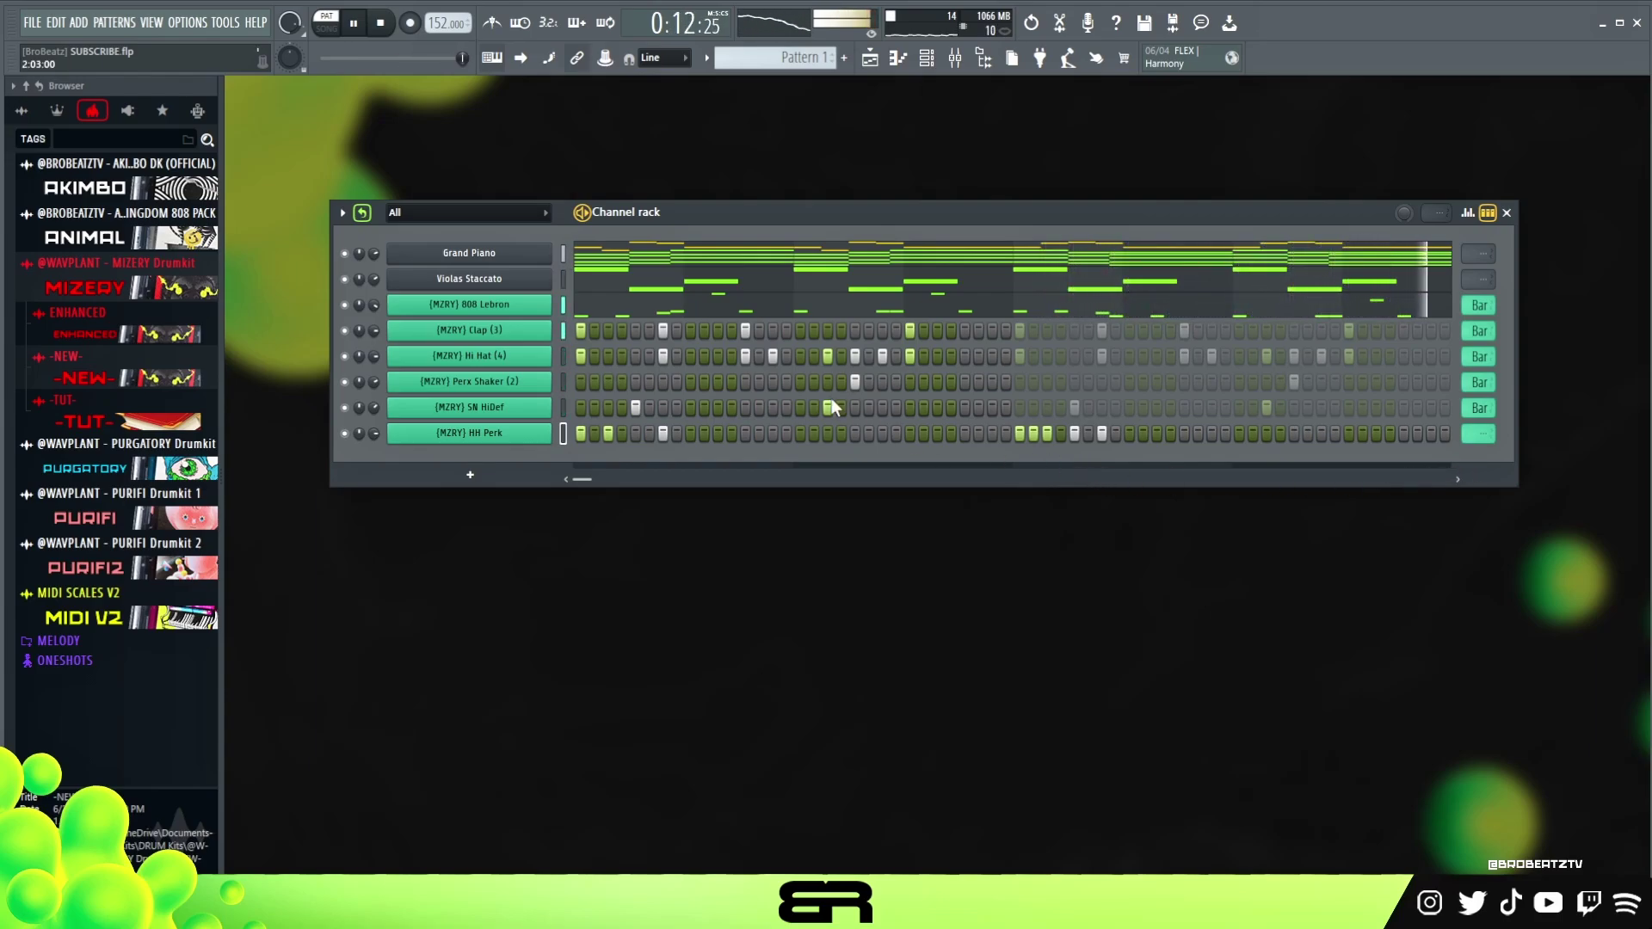
key(space)
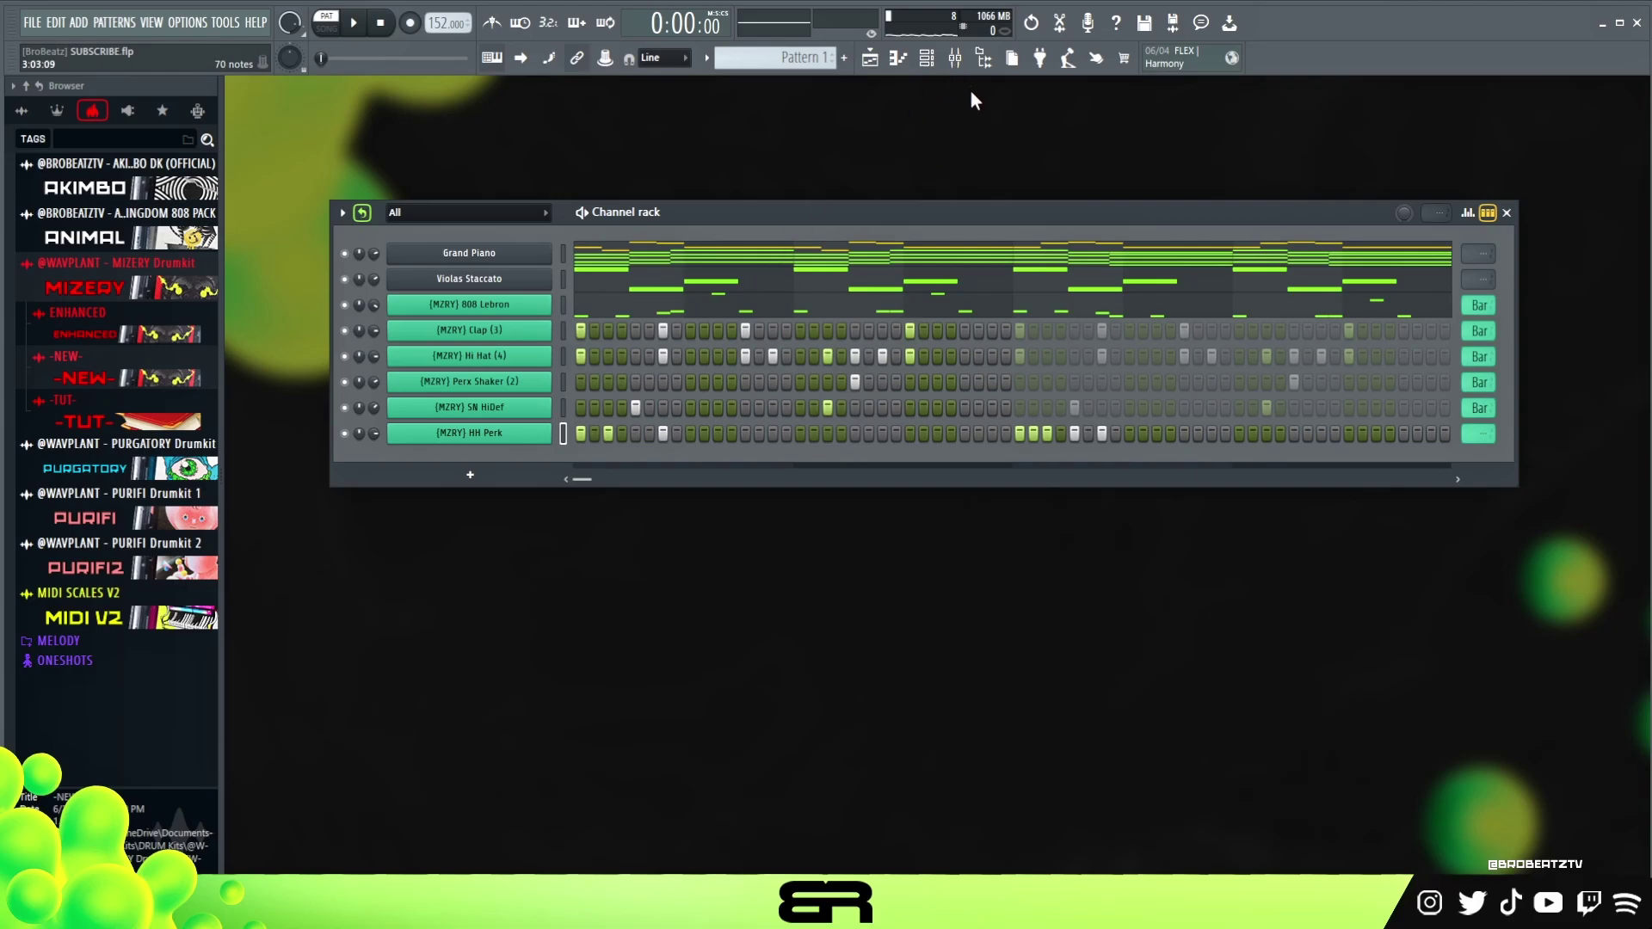
Lower the low-pass cutoff of the "30Hz + 18kHz cut" EQ on mixer Insert 1 to below 2961 Hz while auditioning the beat
drag(900, 215, 902, 251)
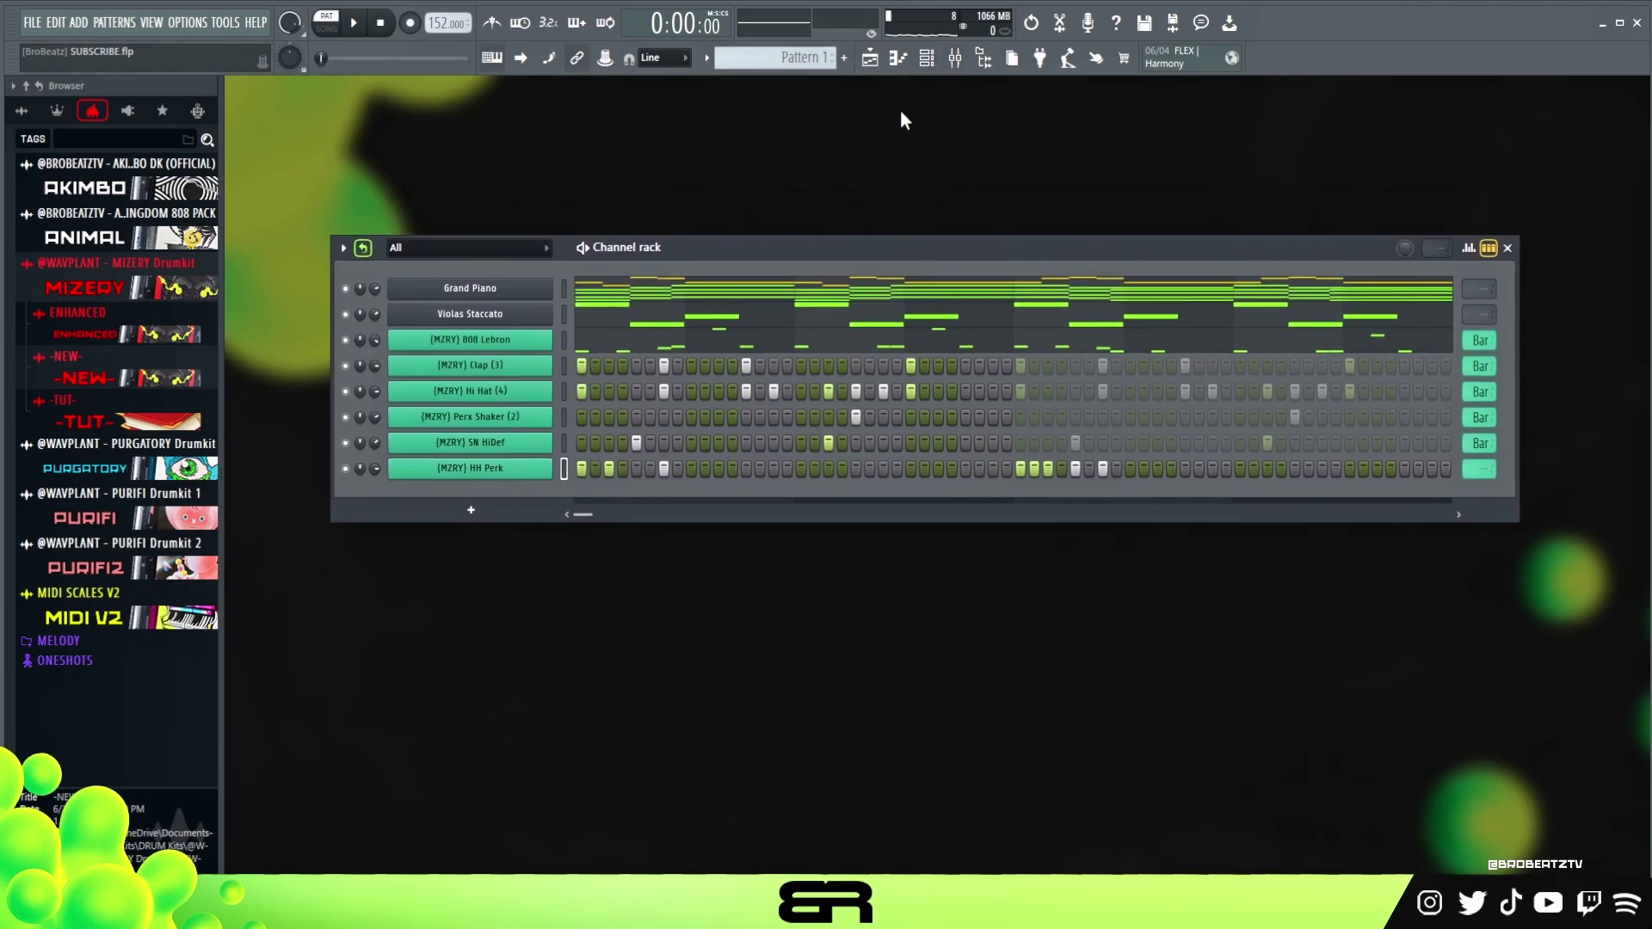
click(955, 61)
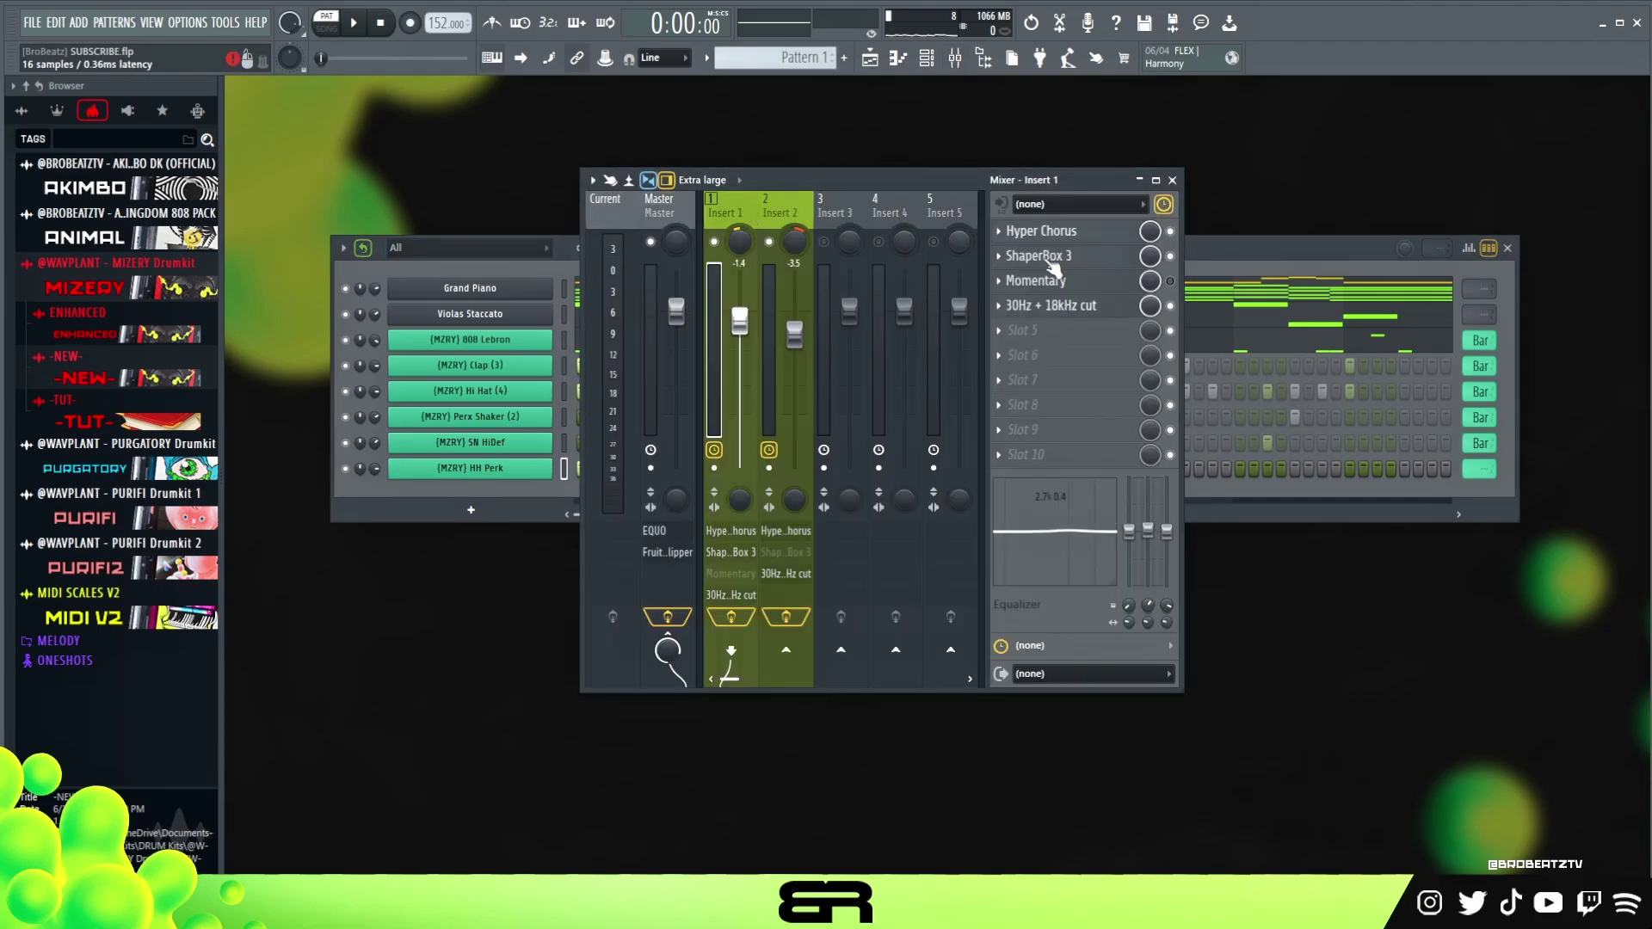
click(1051, 305)
key(space)
drag(1043, 339, 981, 340)
key(space)
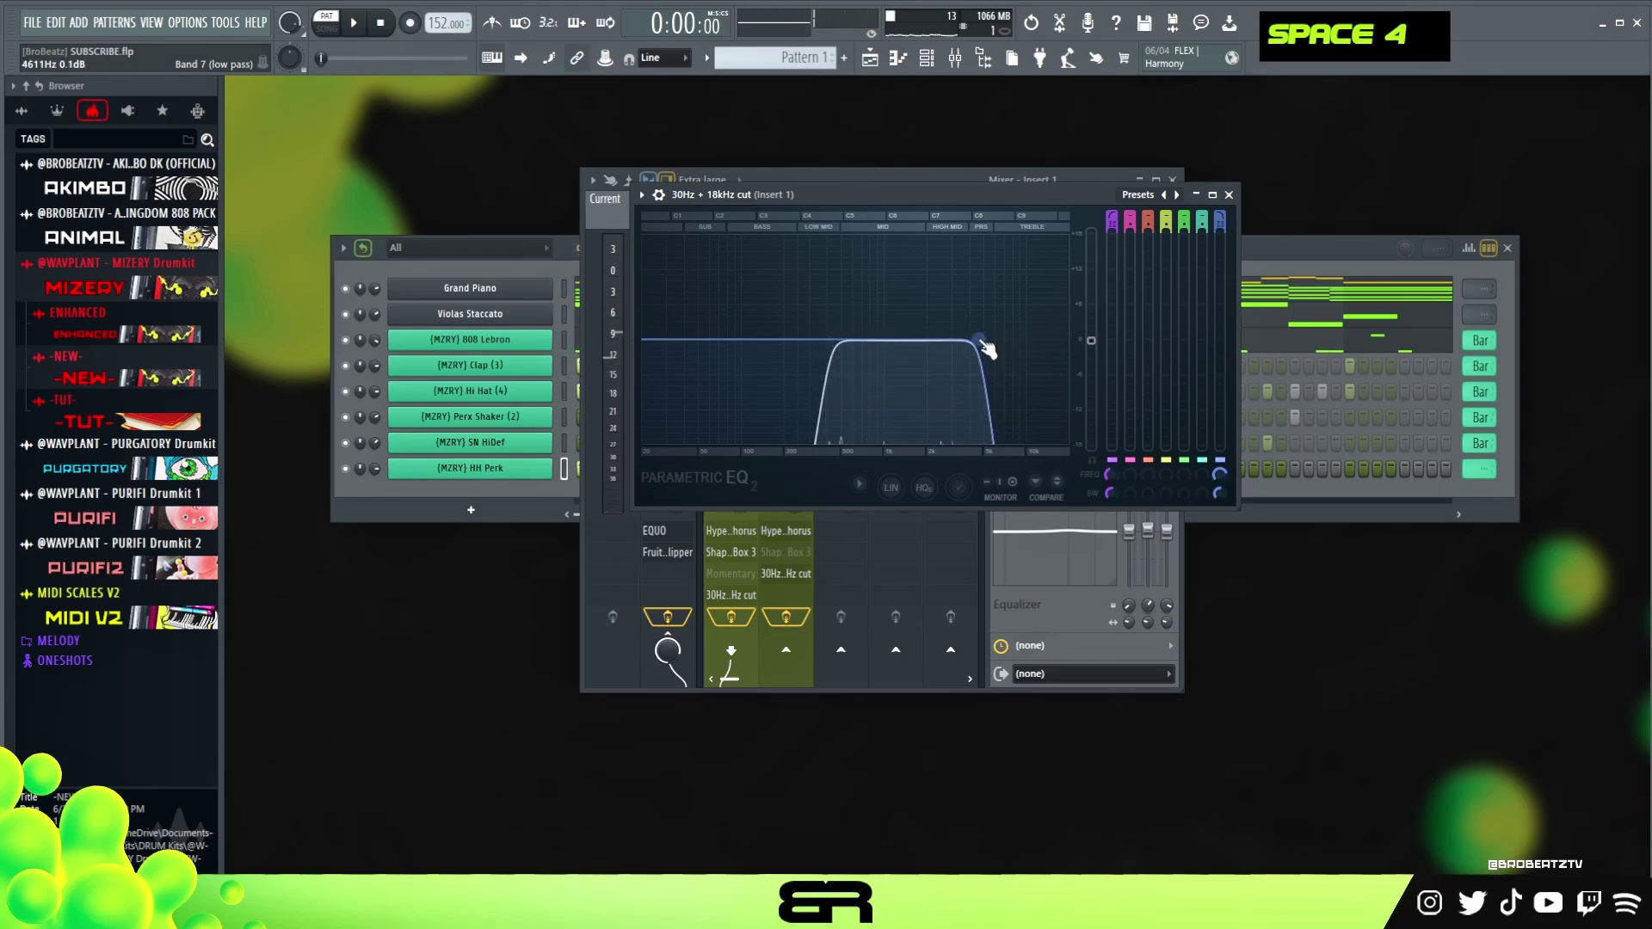
drag(981, 340, 953, 341)
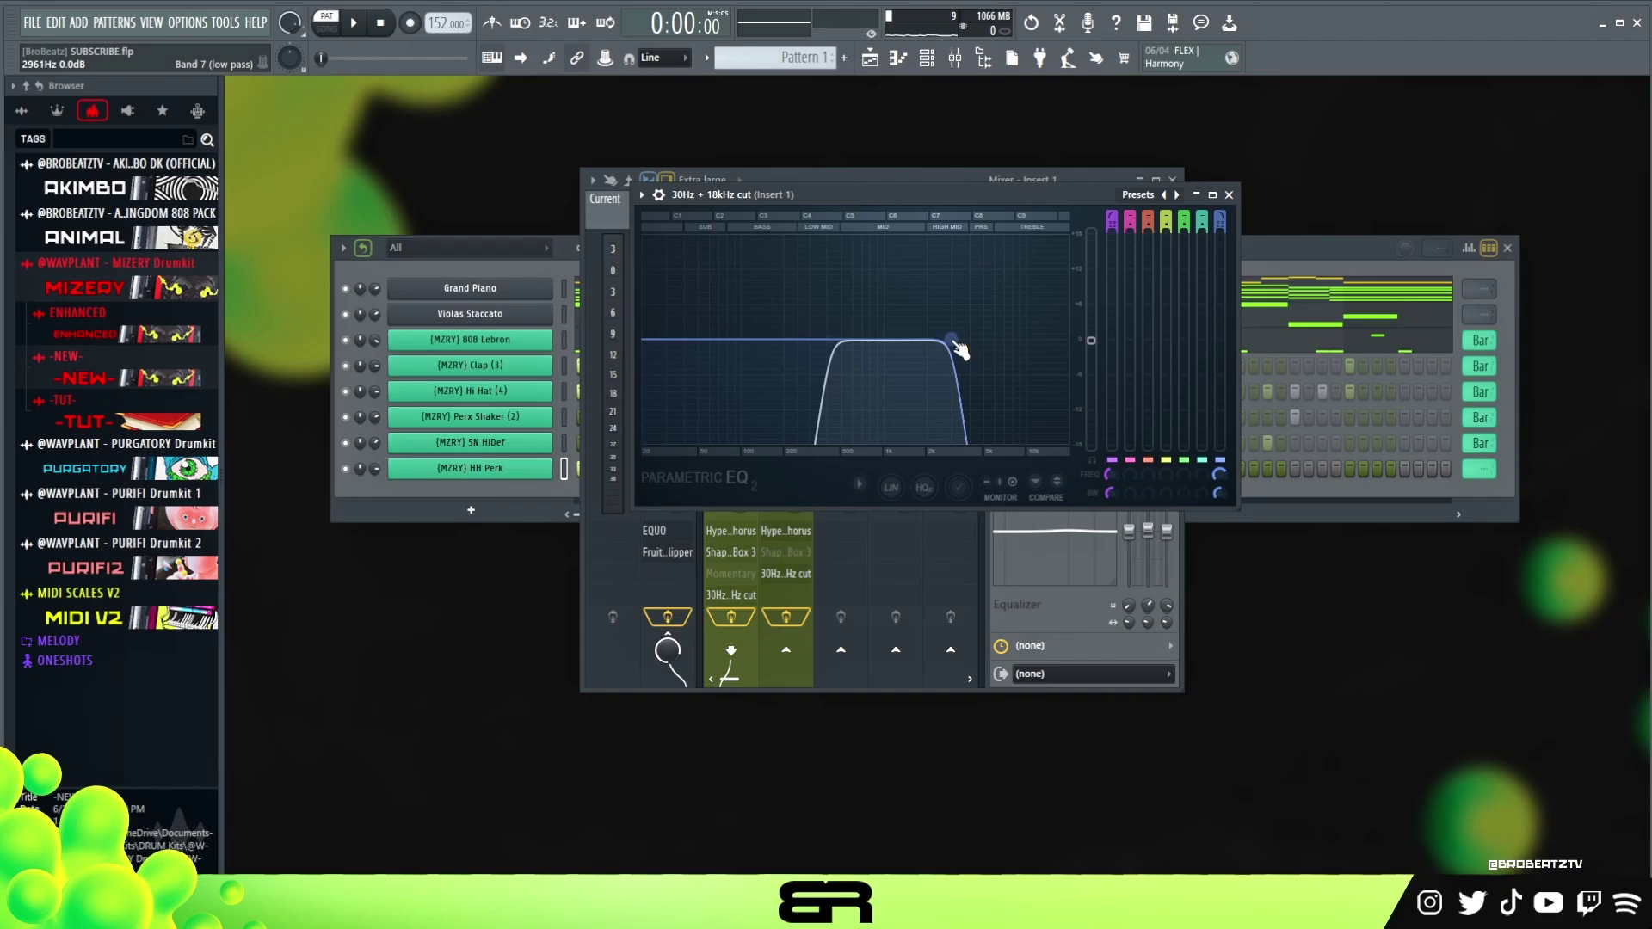
key(space)
drag(955, 342, 927, 341)
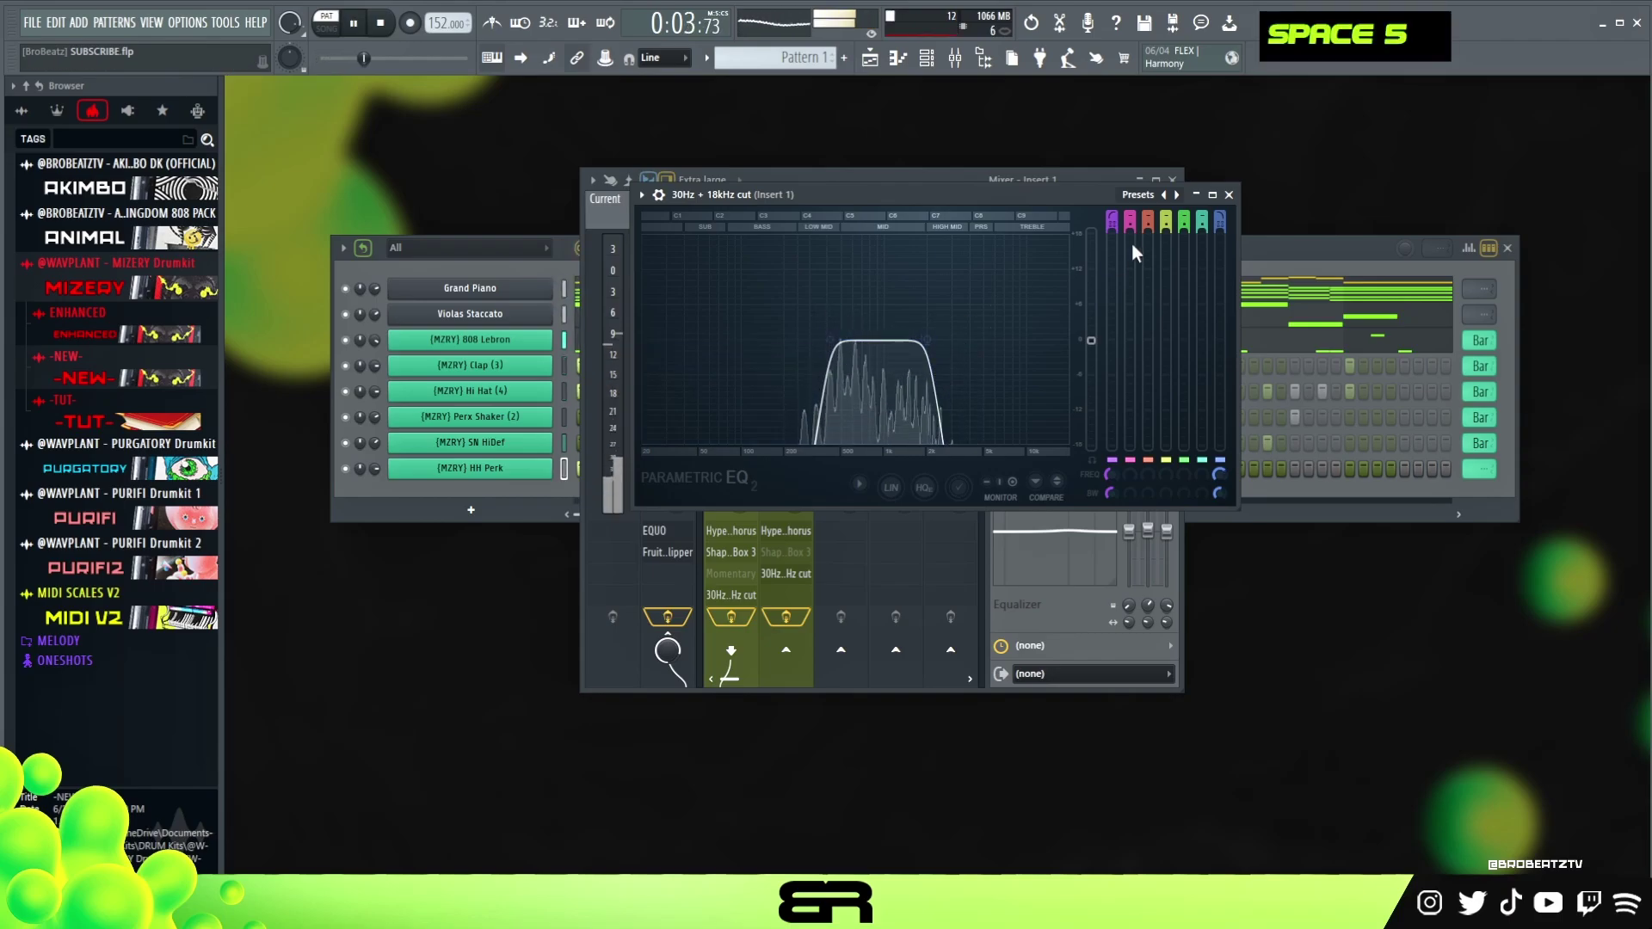
key(Escape)
key(space)
Lower the low-pass cutoff of Insert 2's "30Hz + 18kHz cut" EQ to about 1992 Hz and slightly raise its high-pass cutoff during playback
click(796, 206)
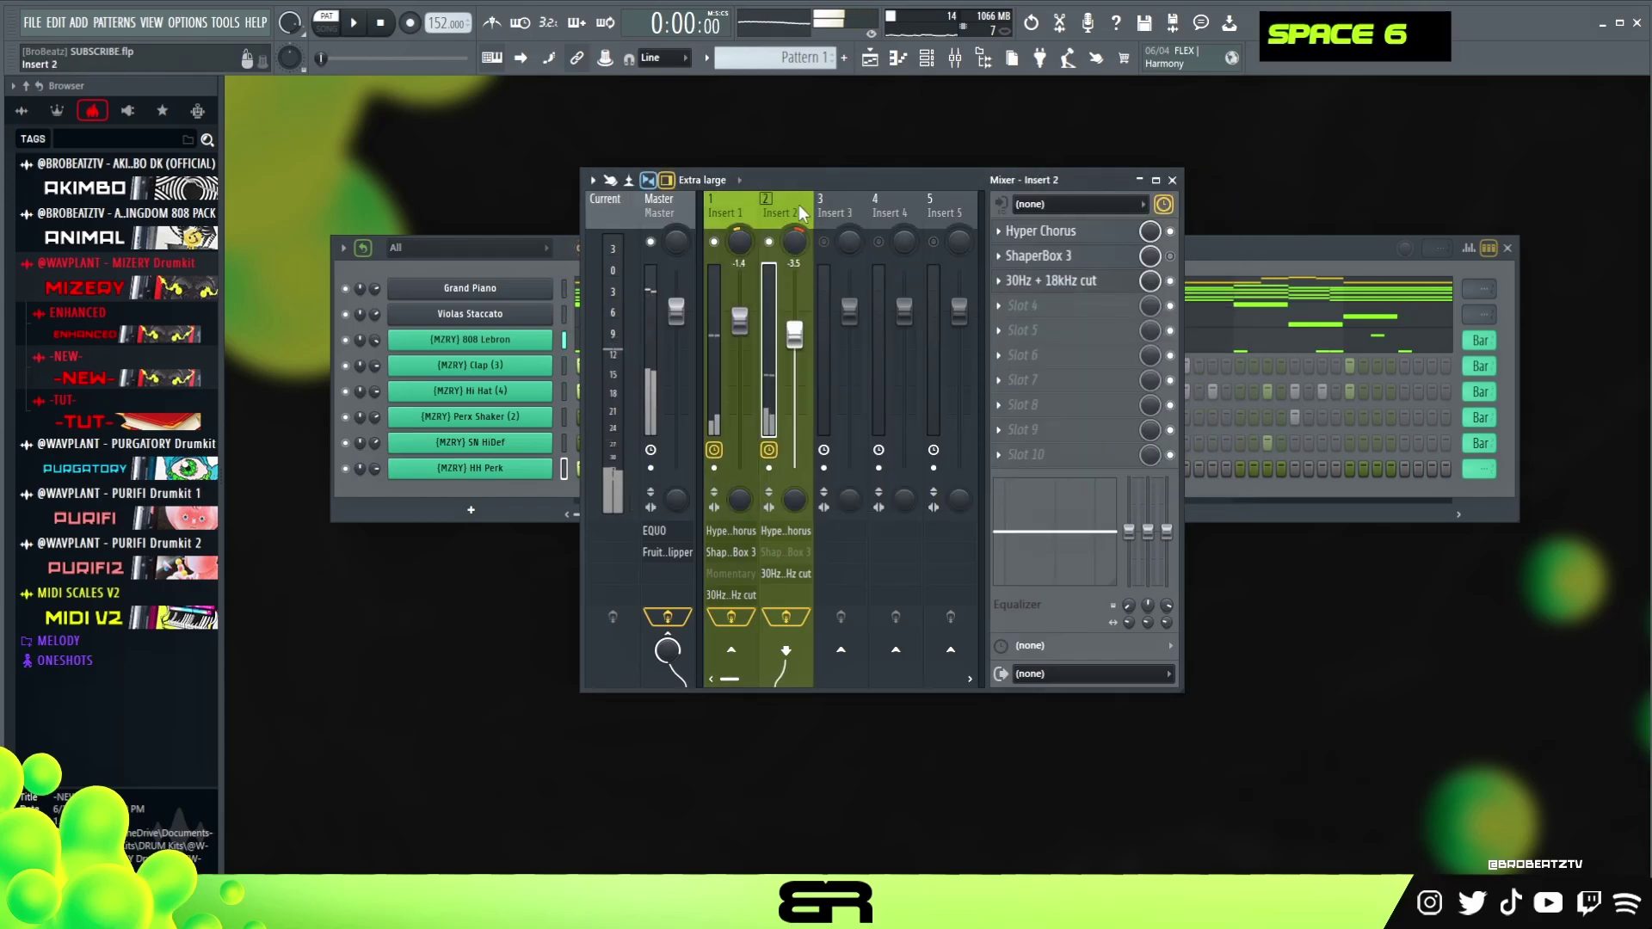
click(1052, 281)
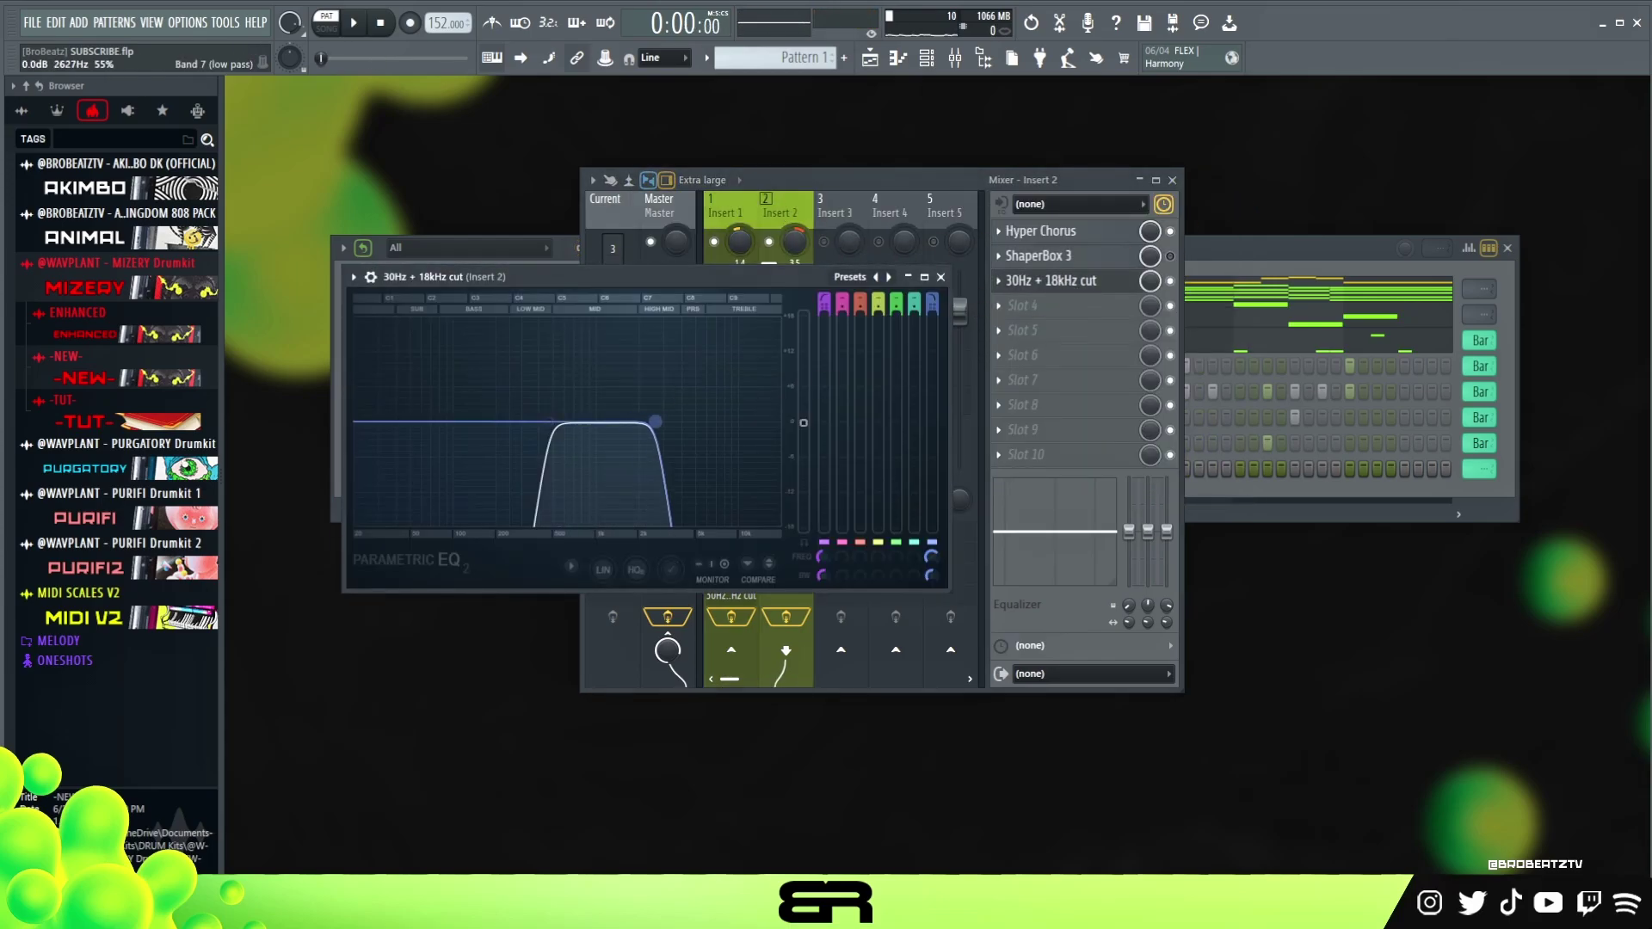
key(space)
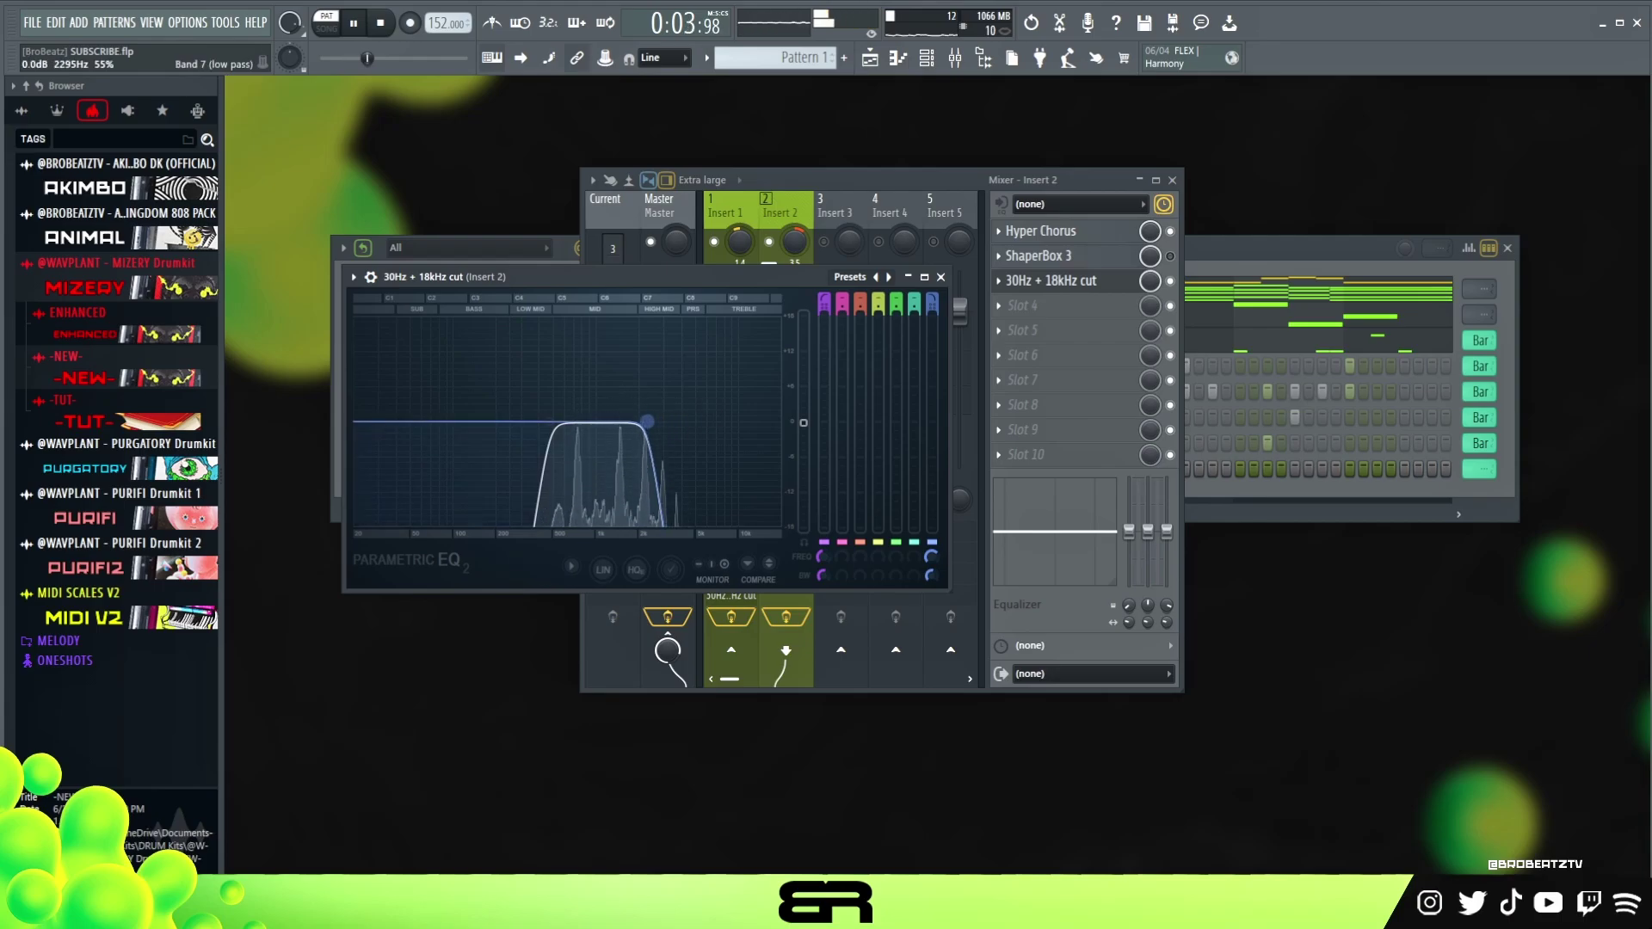
mouse_move(648, 420)
mouse_down()
mouse_move(634, 421)
mouse_move(748, 422)
mouse_move(638, 422)
mouse_up()
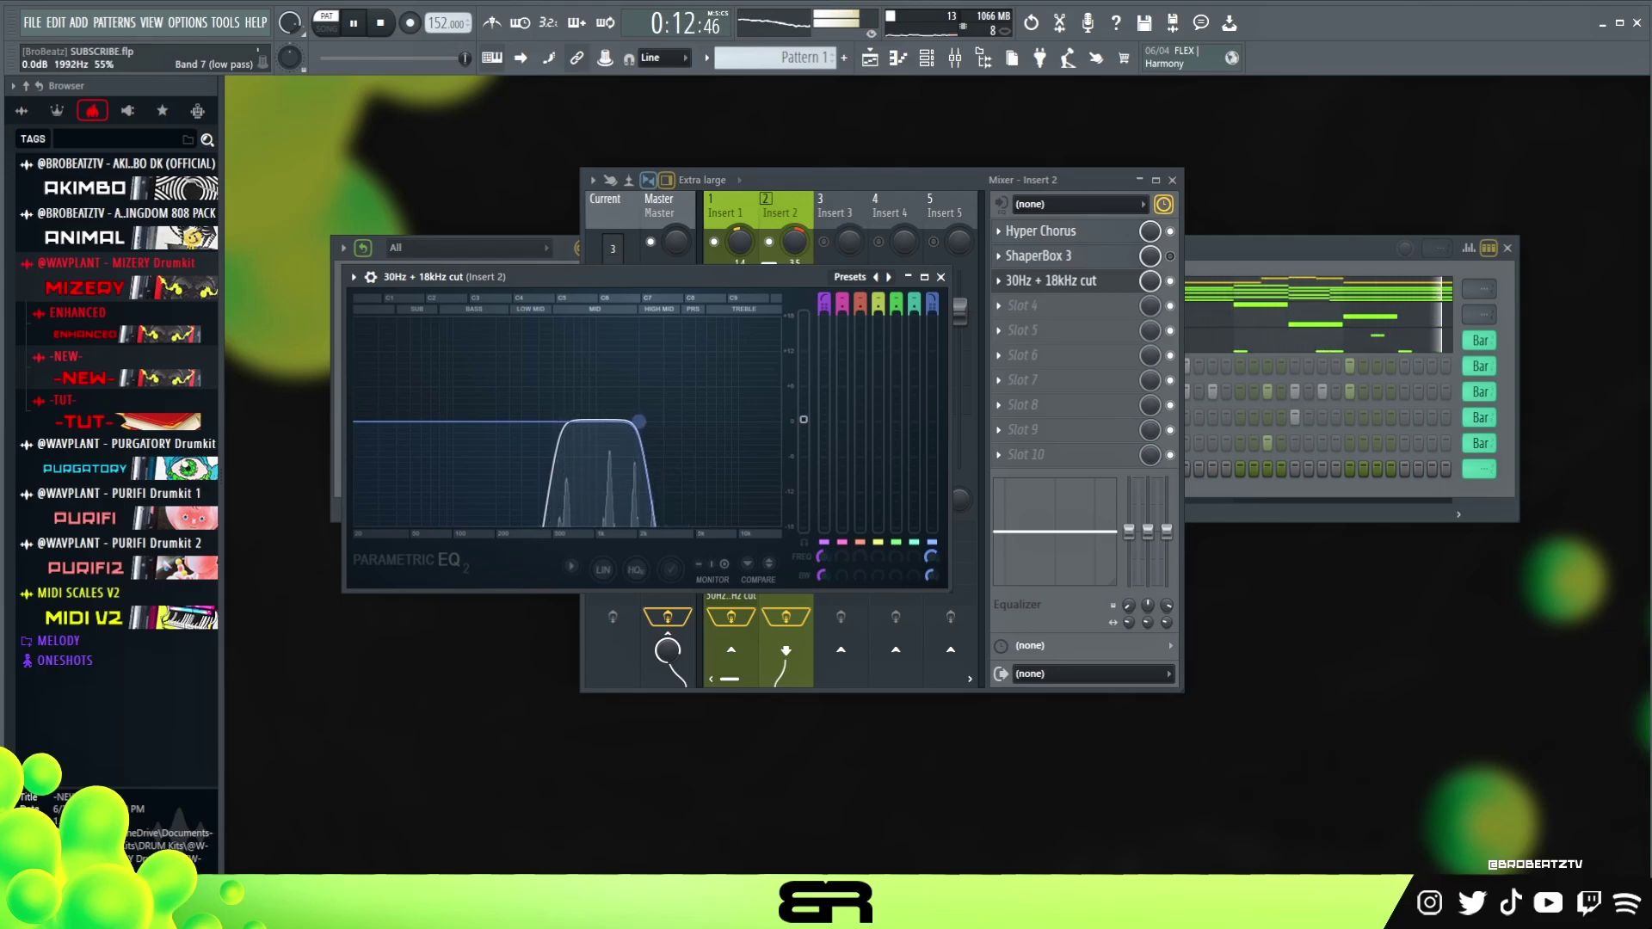
click(941, 277)
key(space)
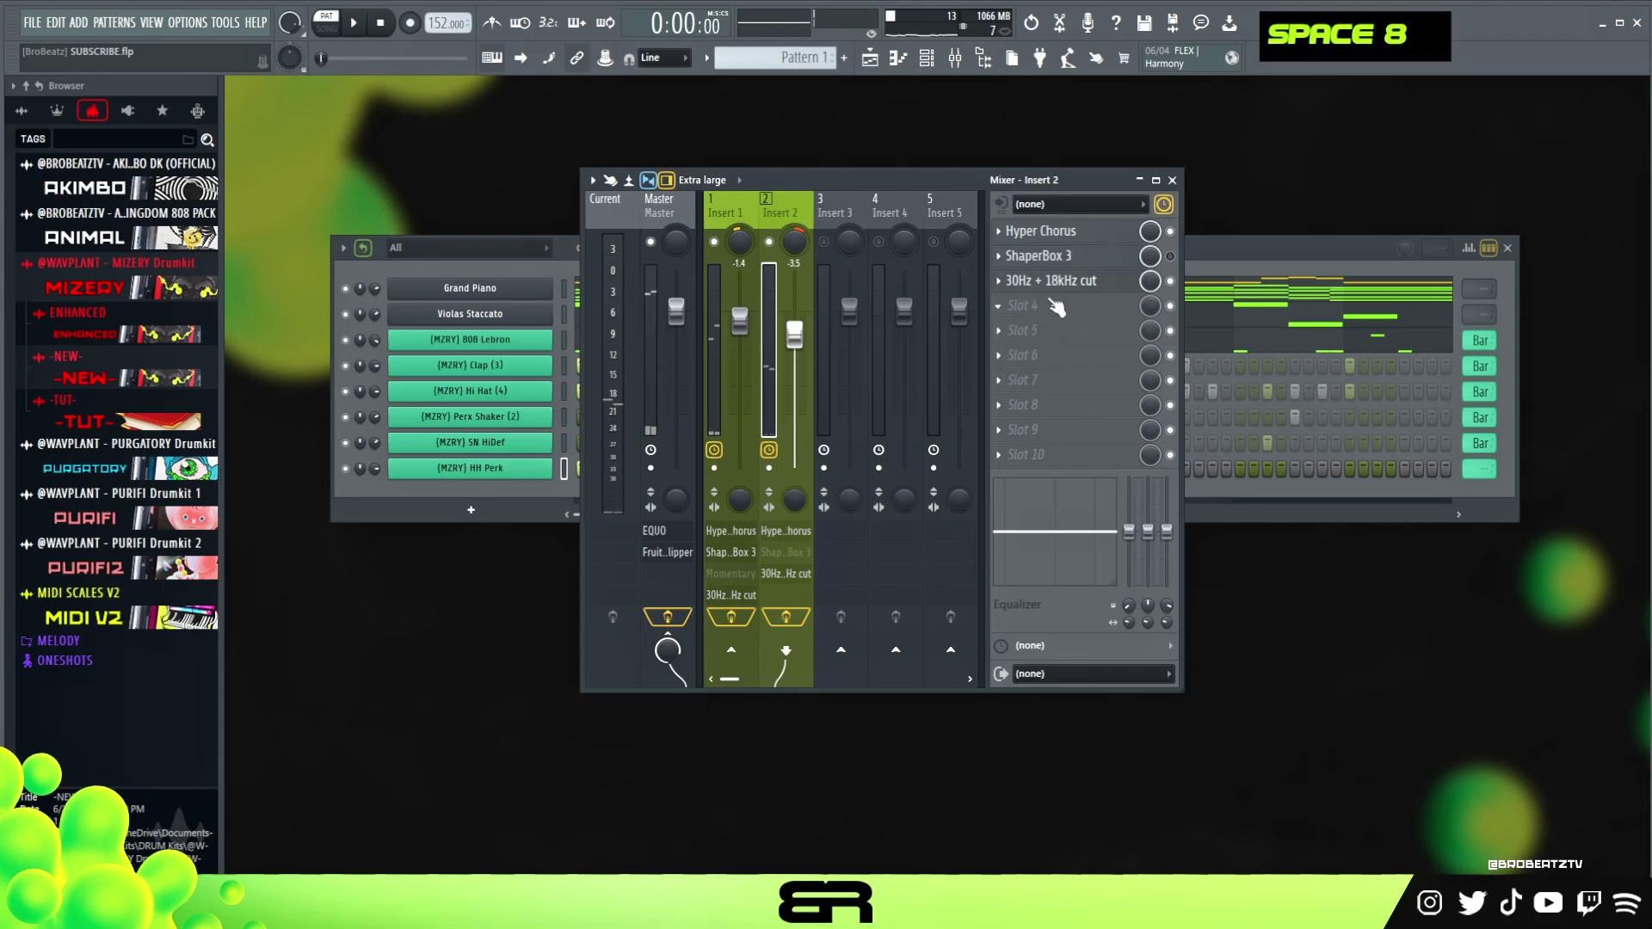